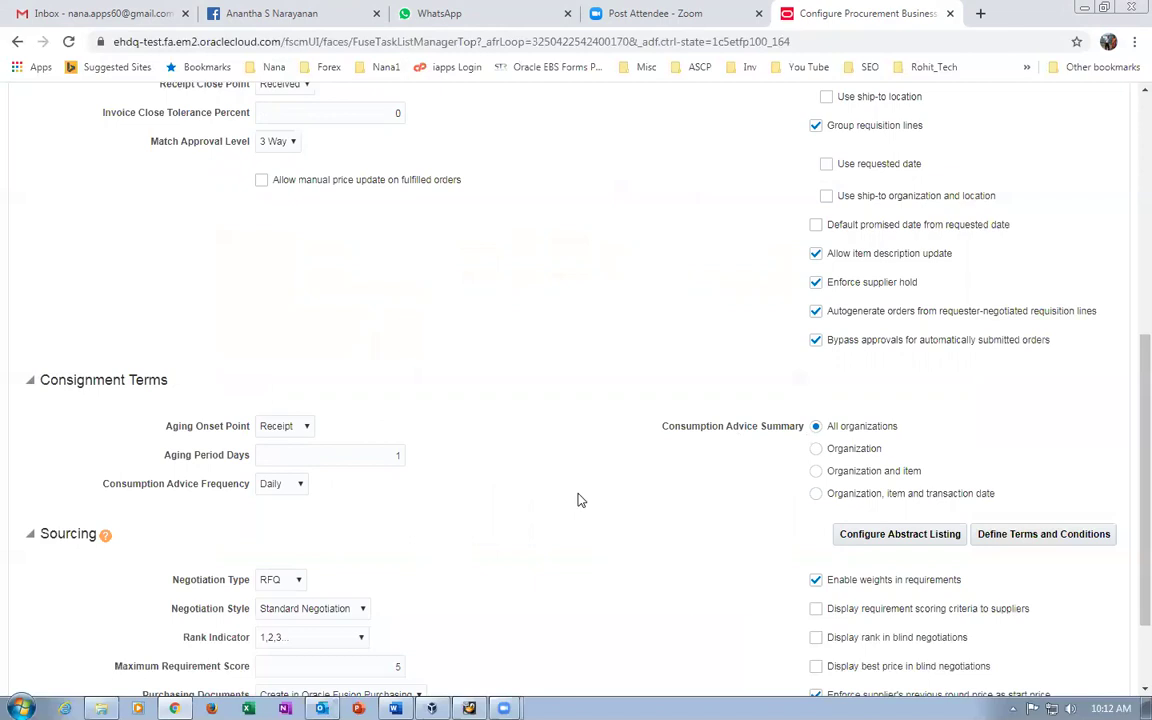
- Save the k99_business_unit business function configuration and acknowledge the confirmation
scroll(577, 500, "up", 5)
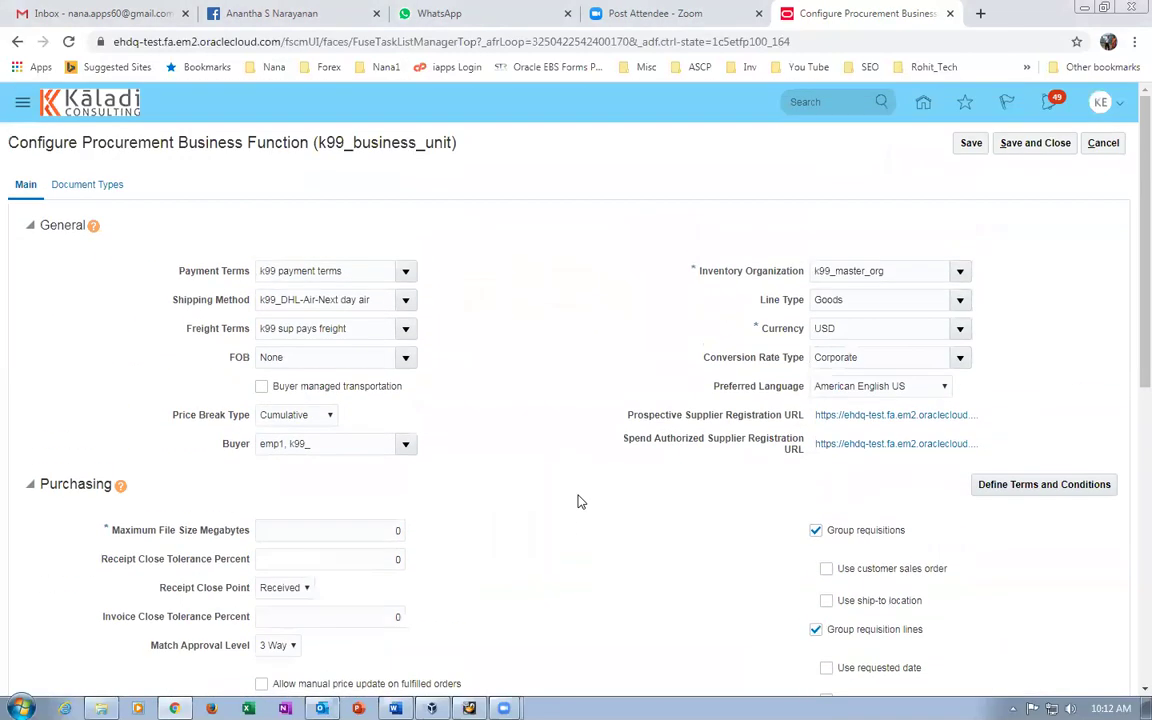
left_click(1018, 146)
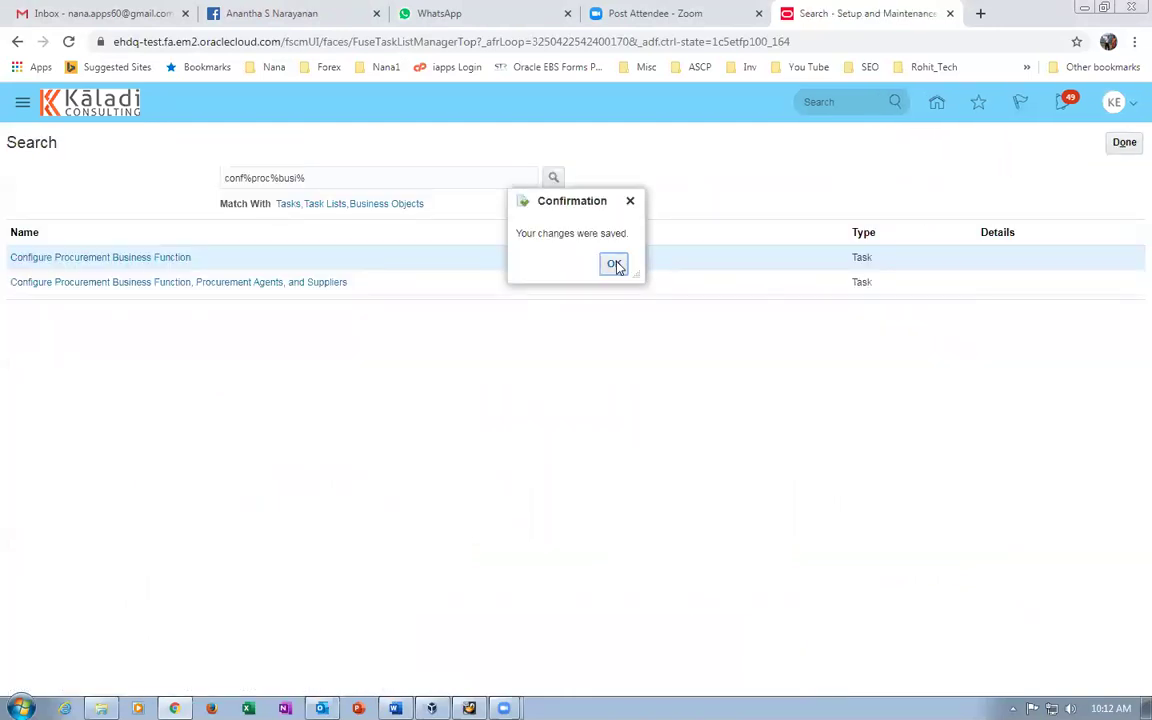
left_click(614, 264)
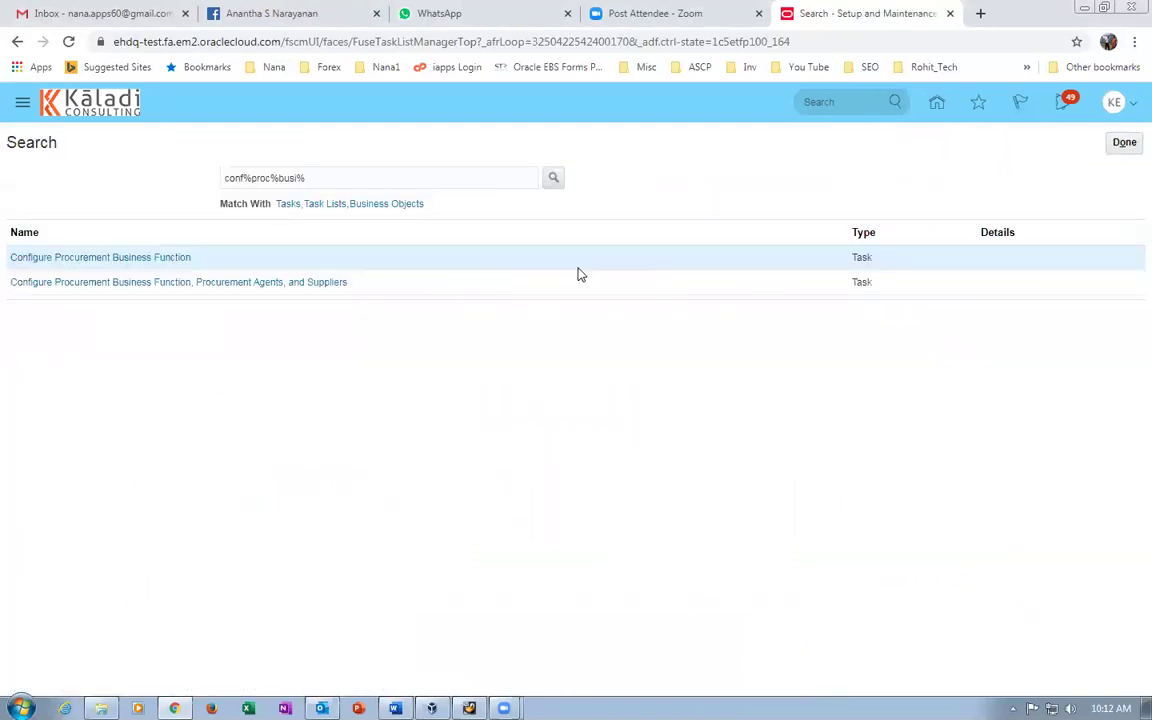
- Reopen k99_business_unit's business function, check Consignment Terms persisted, then cancel and exit setup
left_click(92, 258)
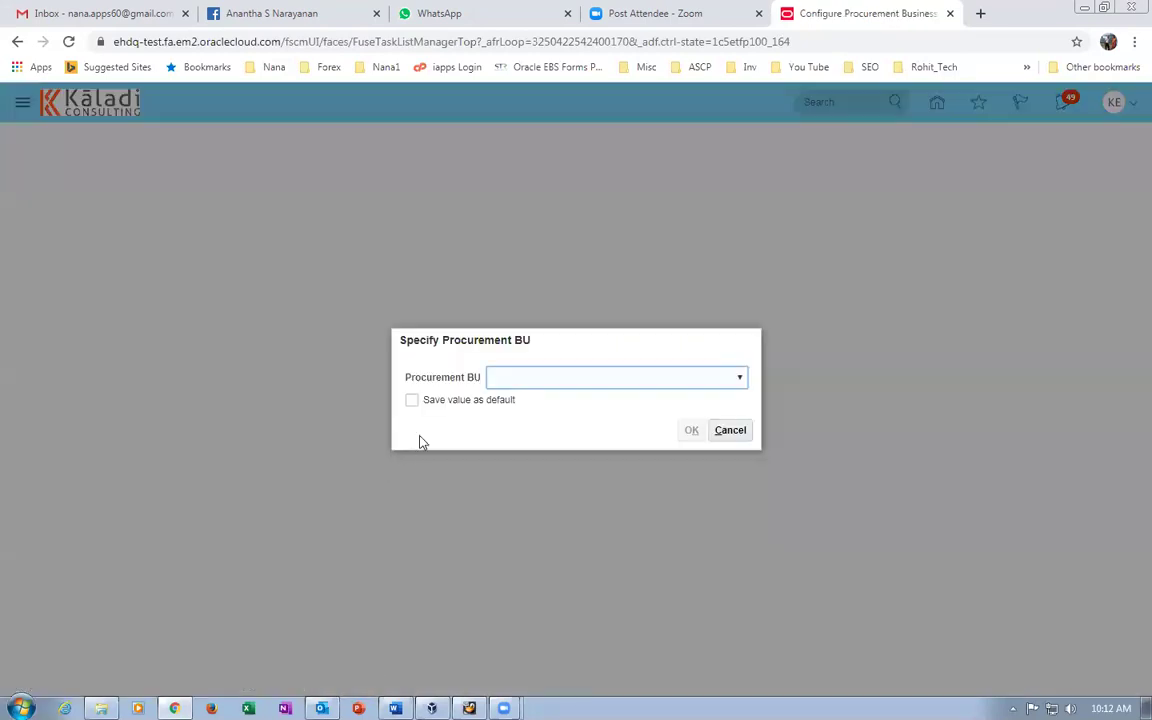
left_click(740, 377)
scroll(731, 500, "down", 10)
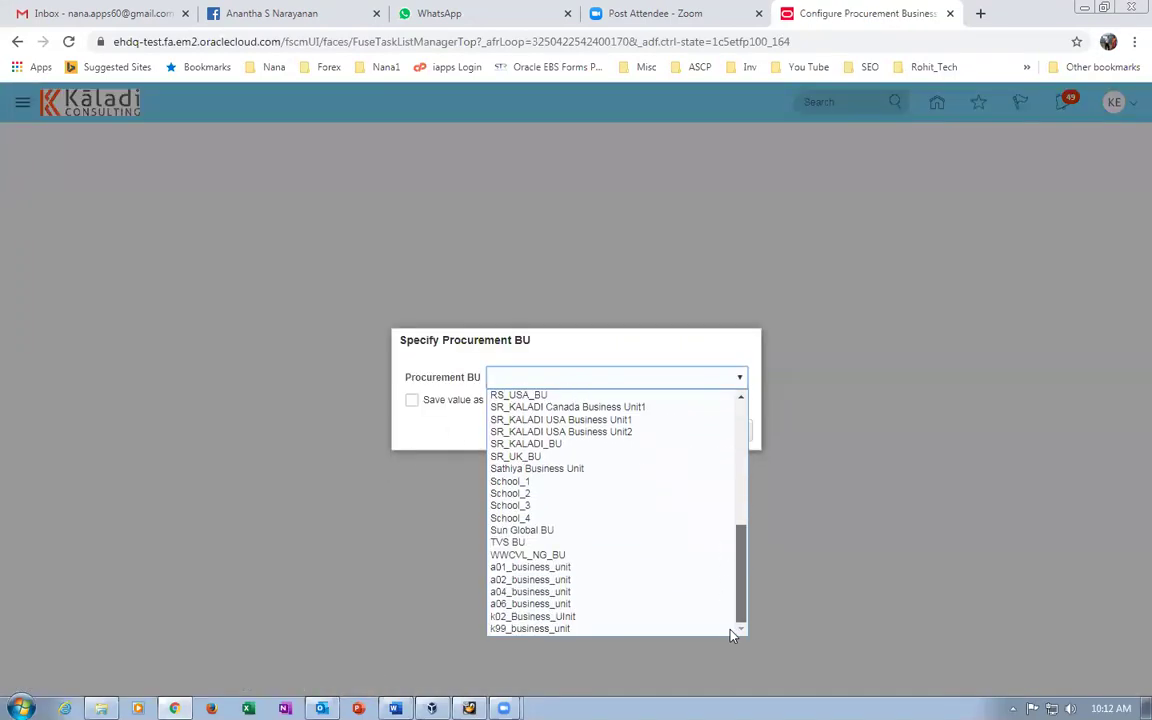
left_click(657, 629)
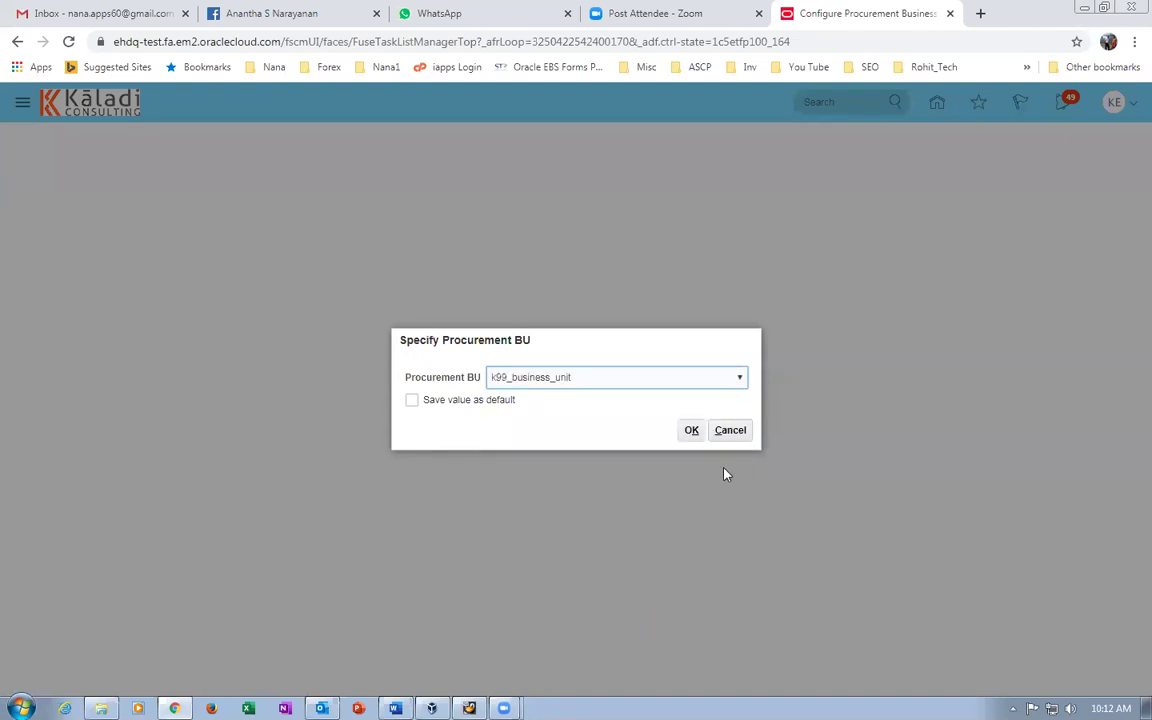
left_click(692, 431)
scroll(213, 463, "down", 3)
scroll(213, 463, "down", 2)
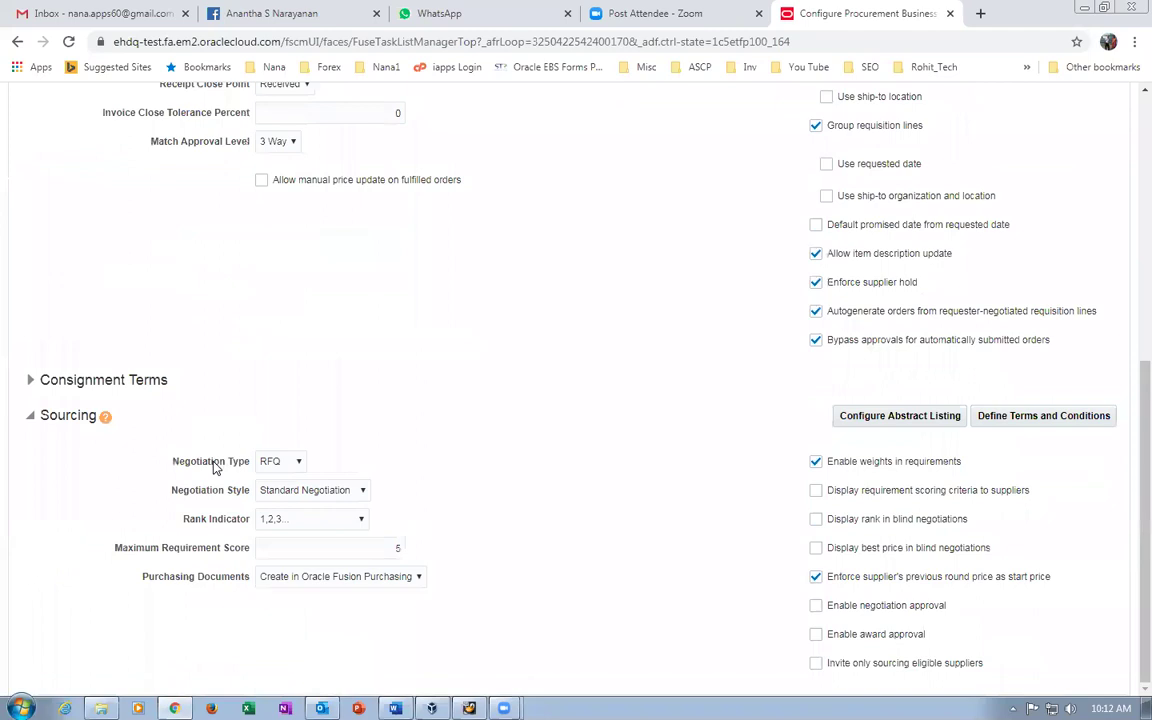
left_click(33, 386)
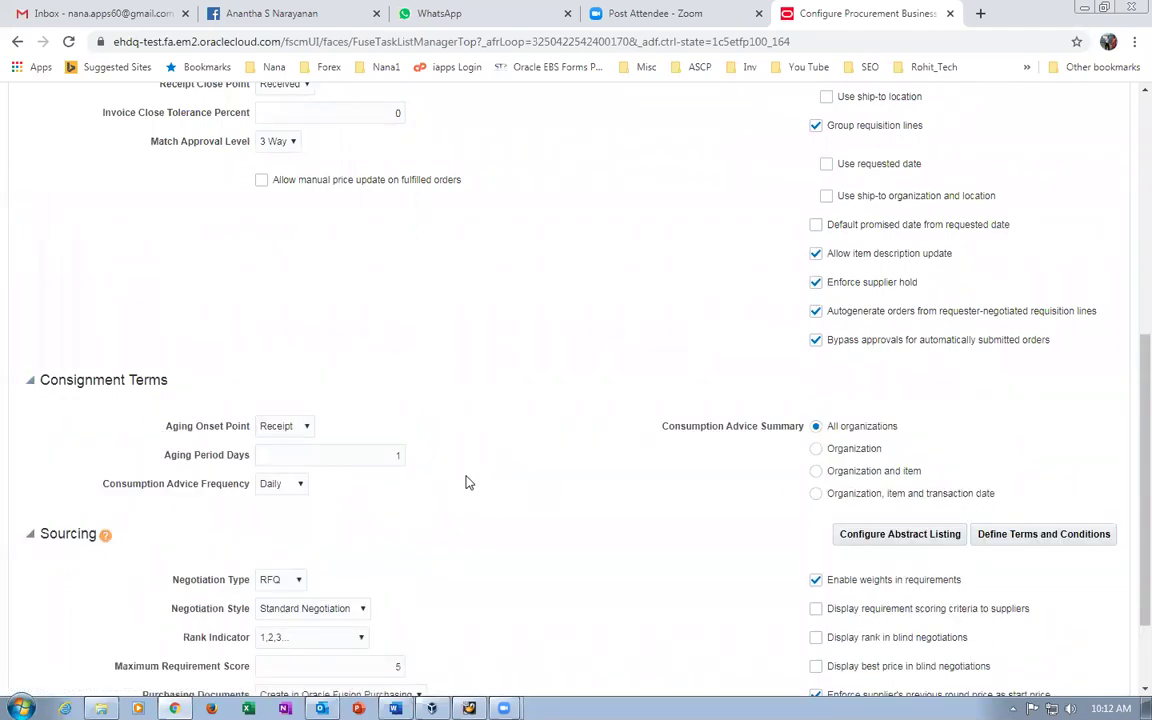
scroll(528, 413, "up", 5)
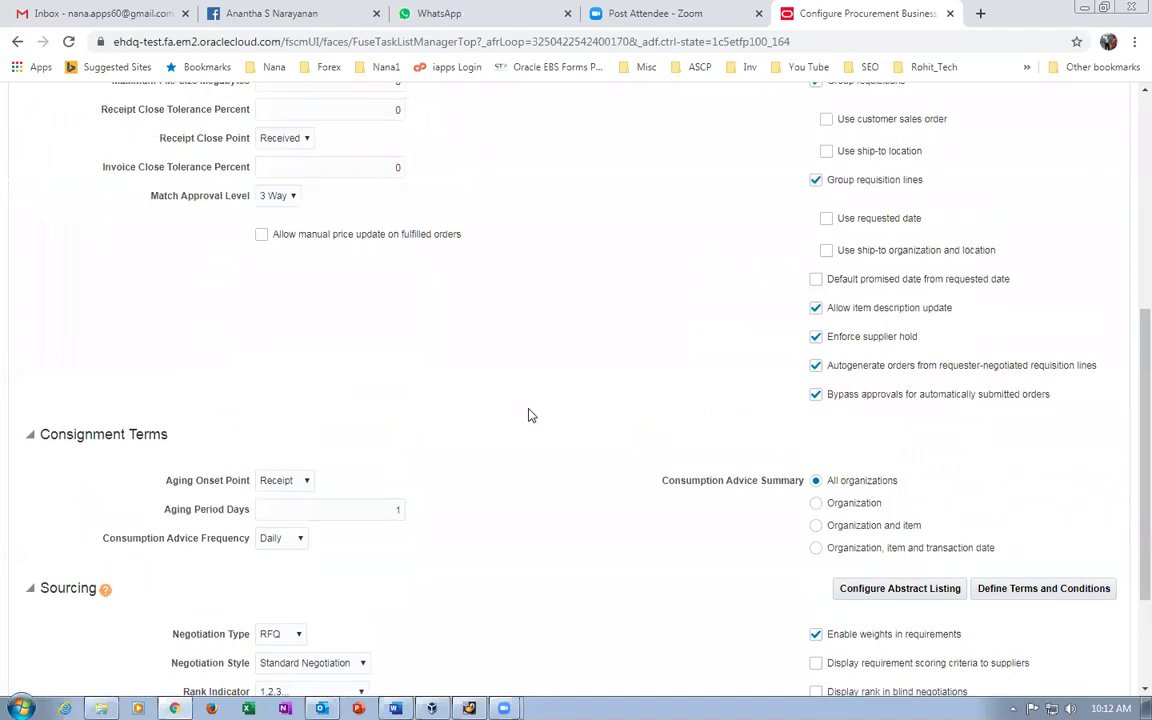
left_click(1102, 143)
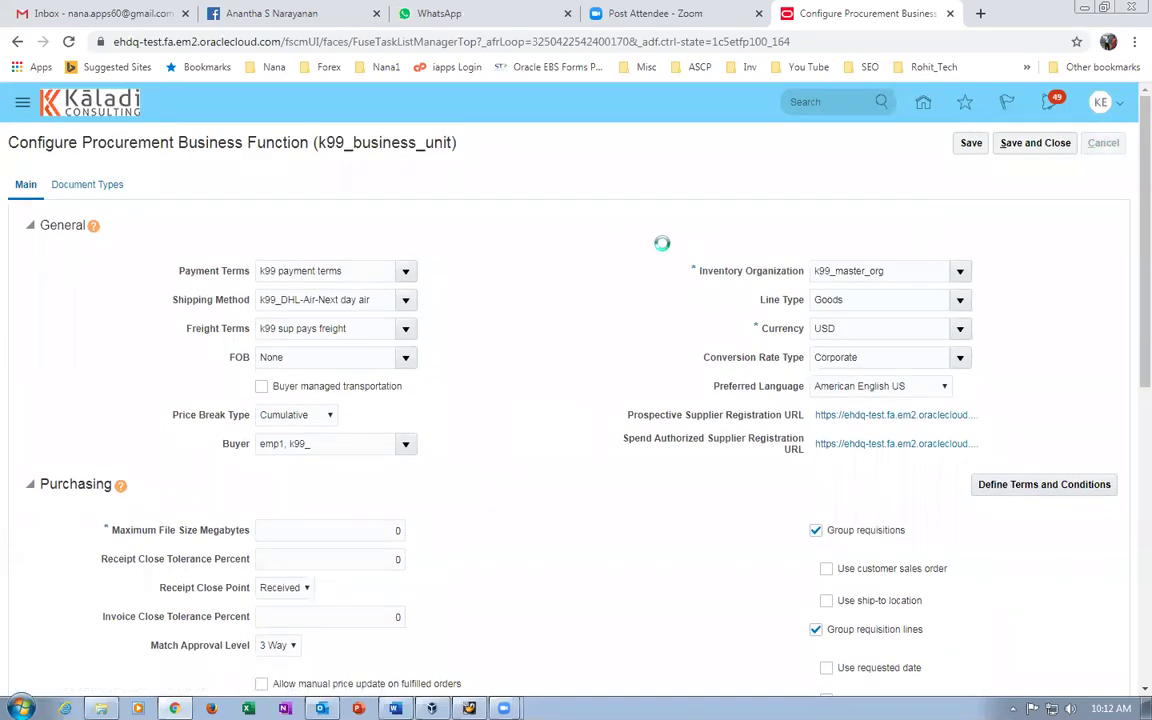
left_click(1126, 145)
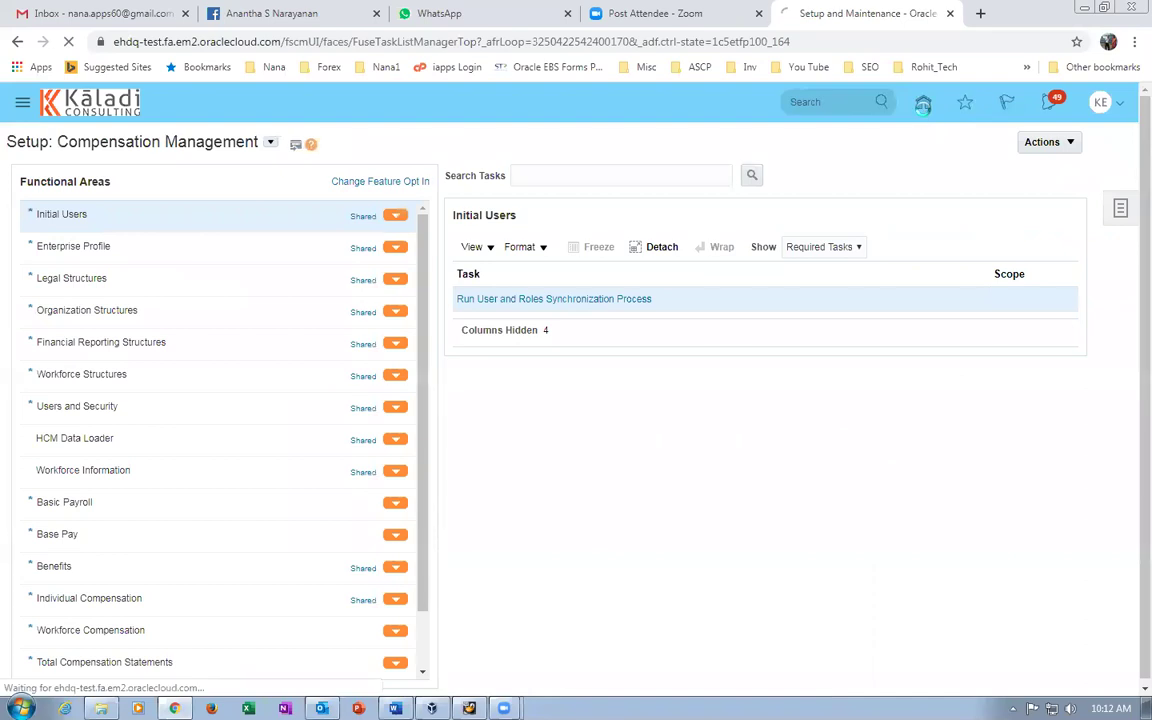
- Start a new supplier from the Procurement Suppliers work area
left_click(922, 104)
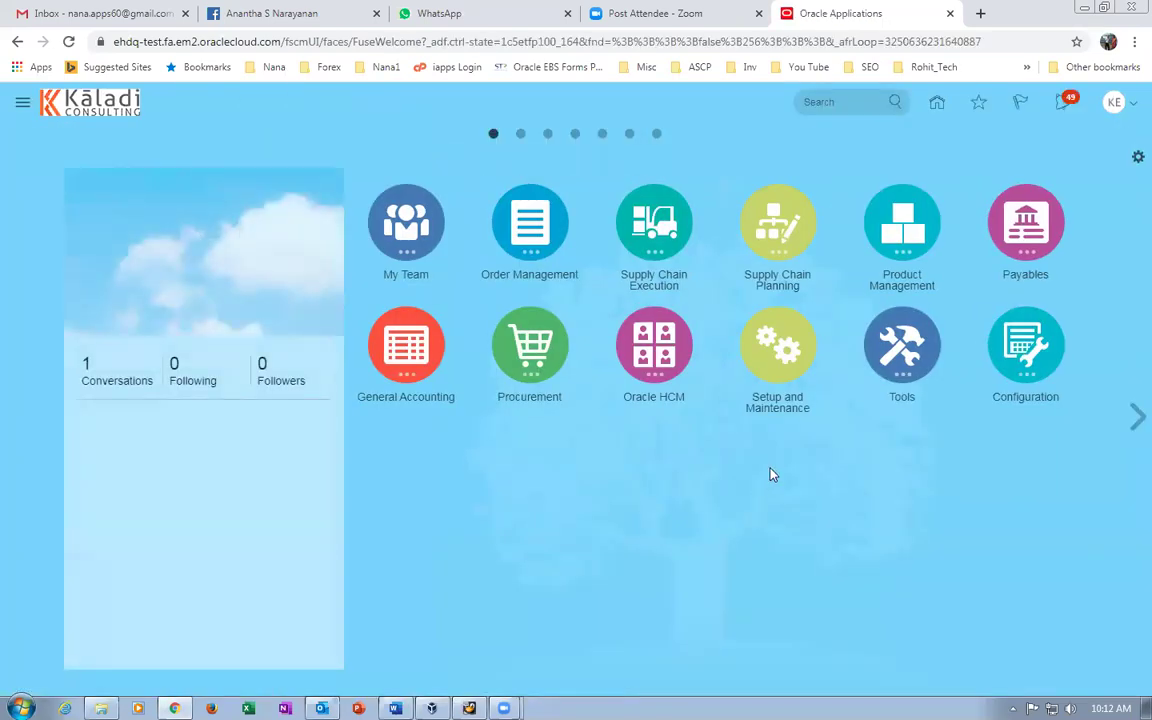
left_click(524, 358)
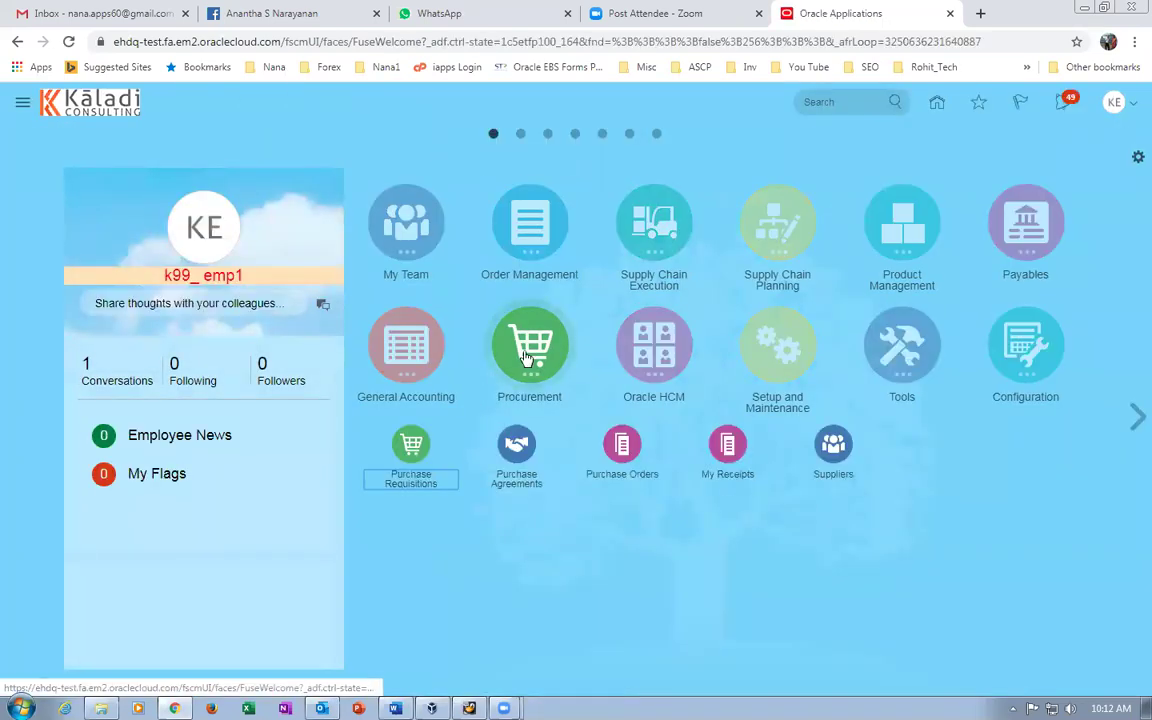
left_click(833, 445)
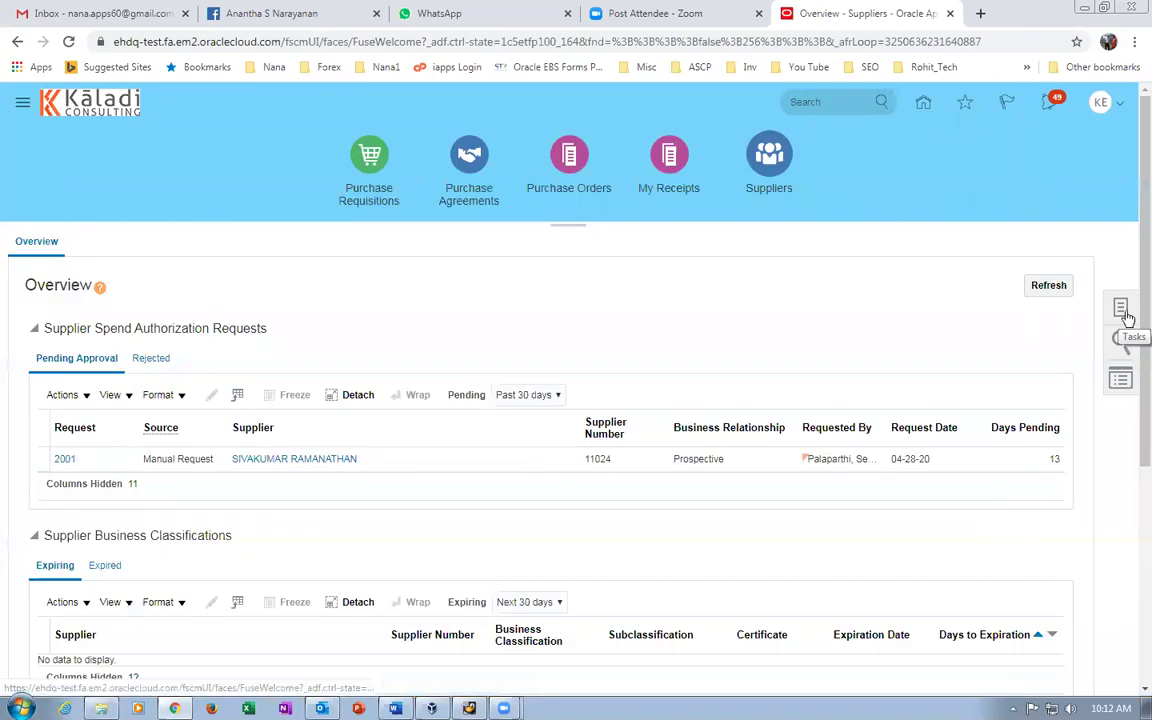
left_click(1120, 309)
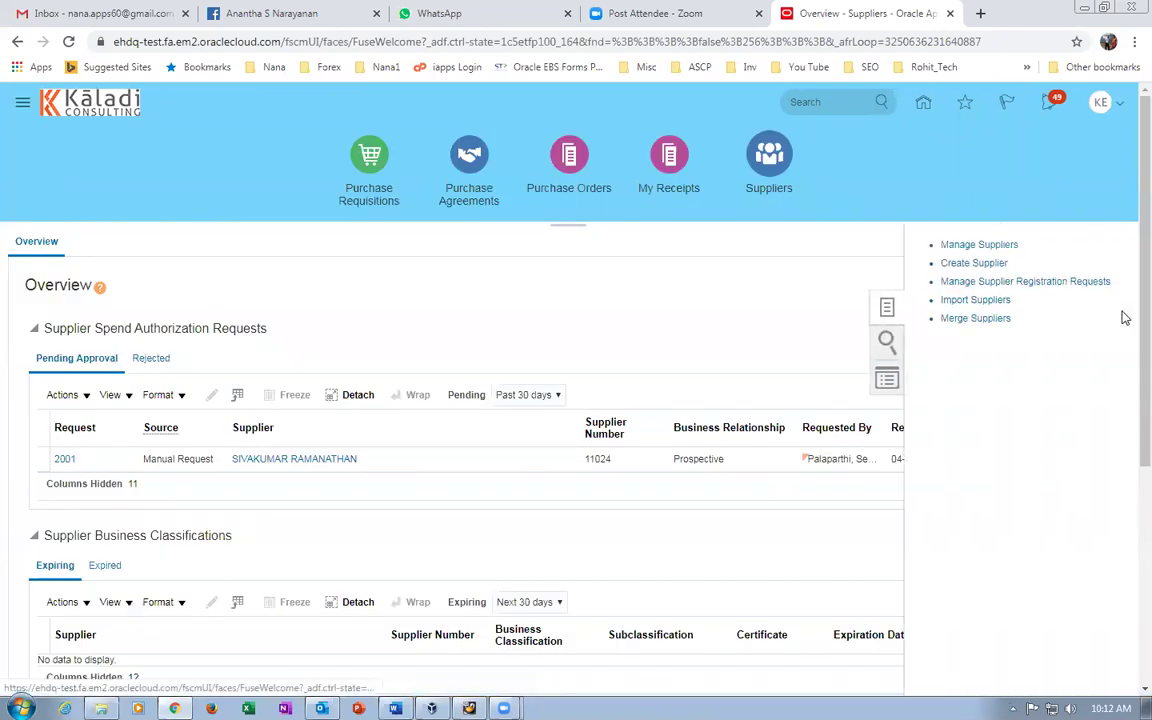
left_click(962, 262)
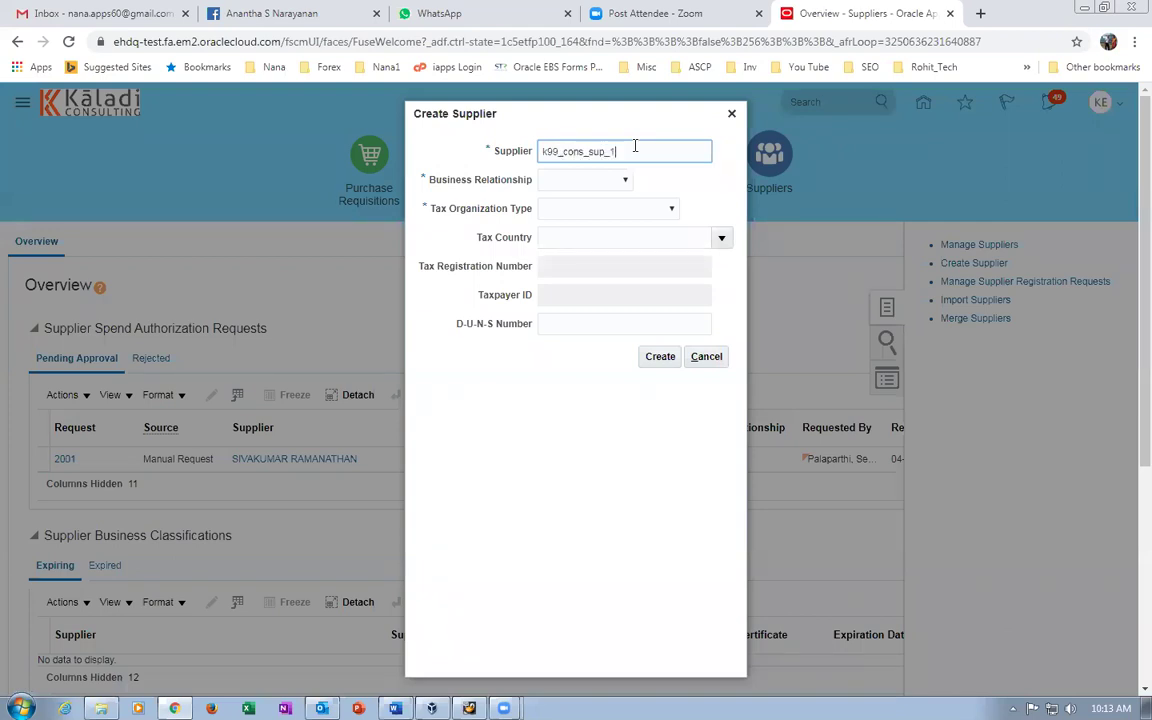
- Create k99_cons_sup_1 as a Spend Authorized supplier with tax organization type Corporation
left_click(586, 180)
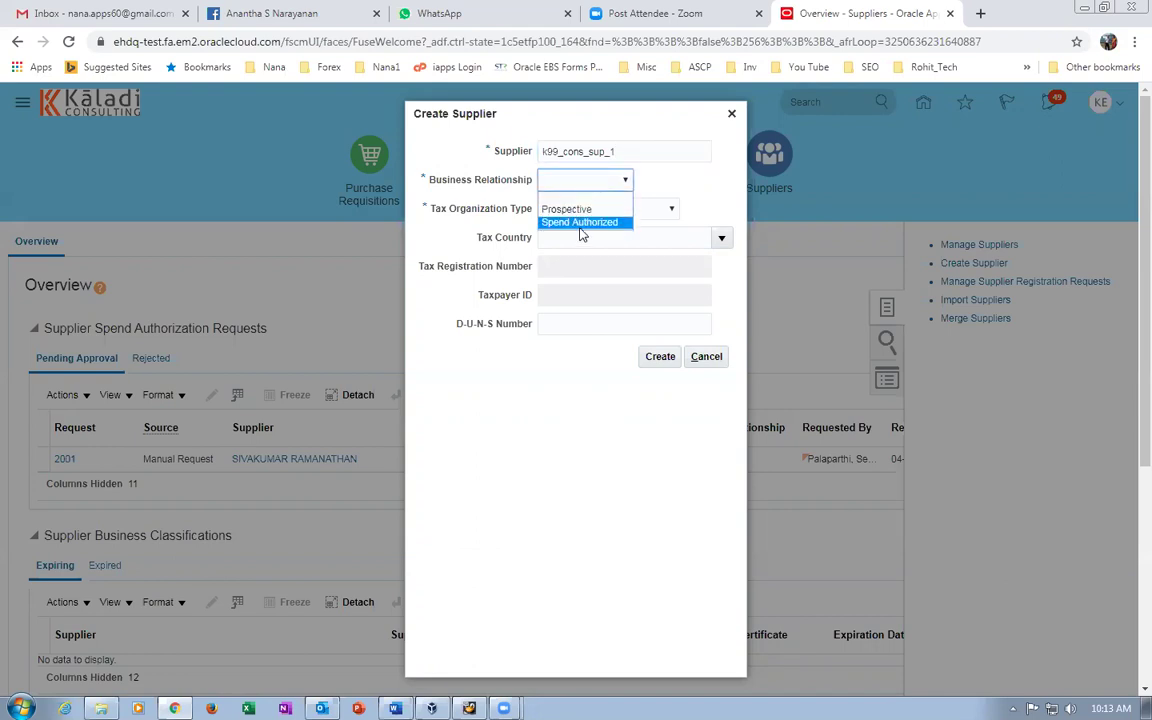
left_click(584, 222)
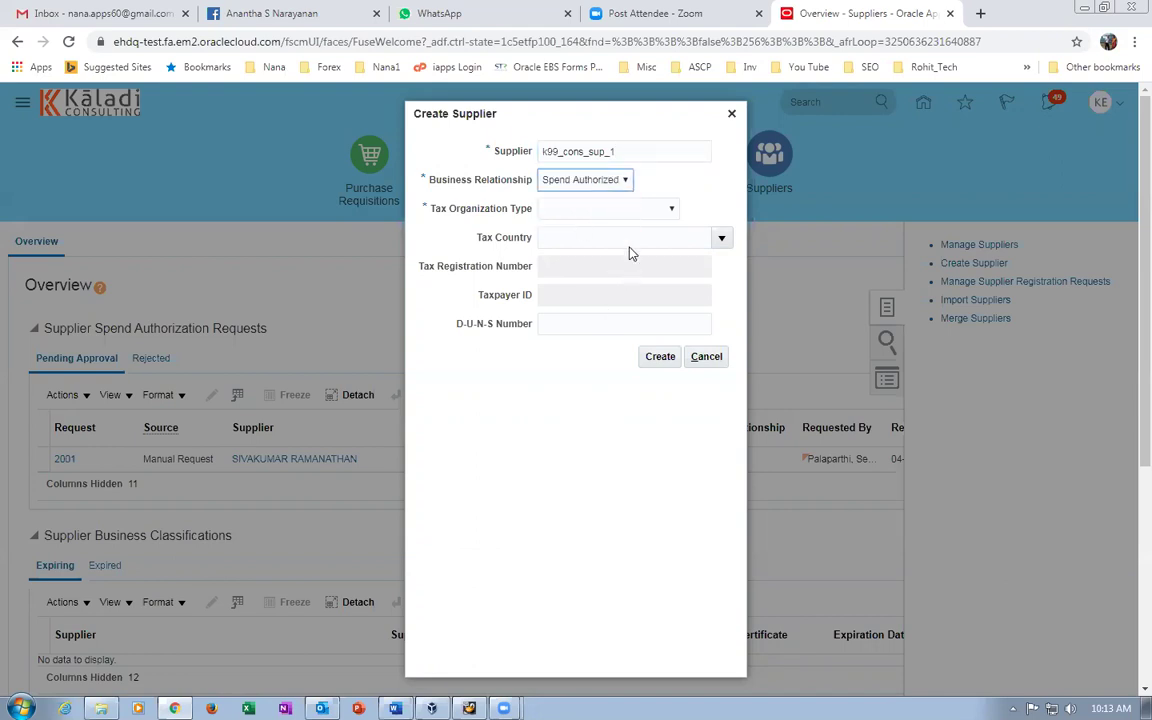
left_click(661, 364)
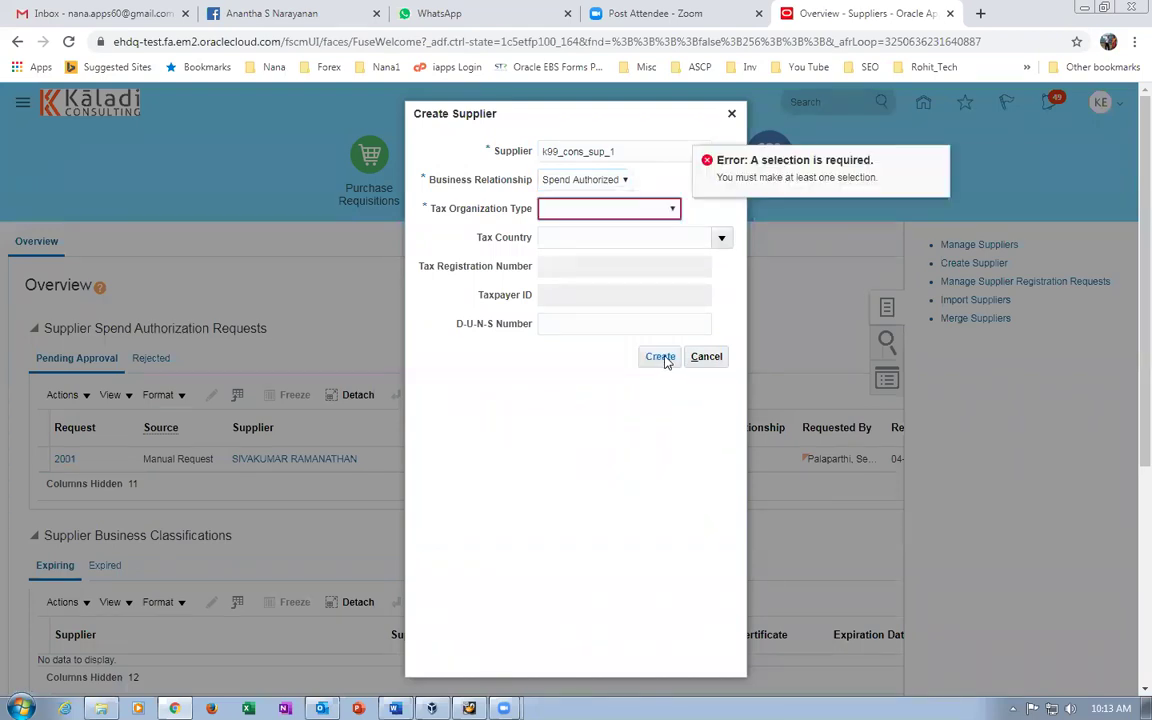
left_click(540, 208)
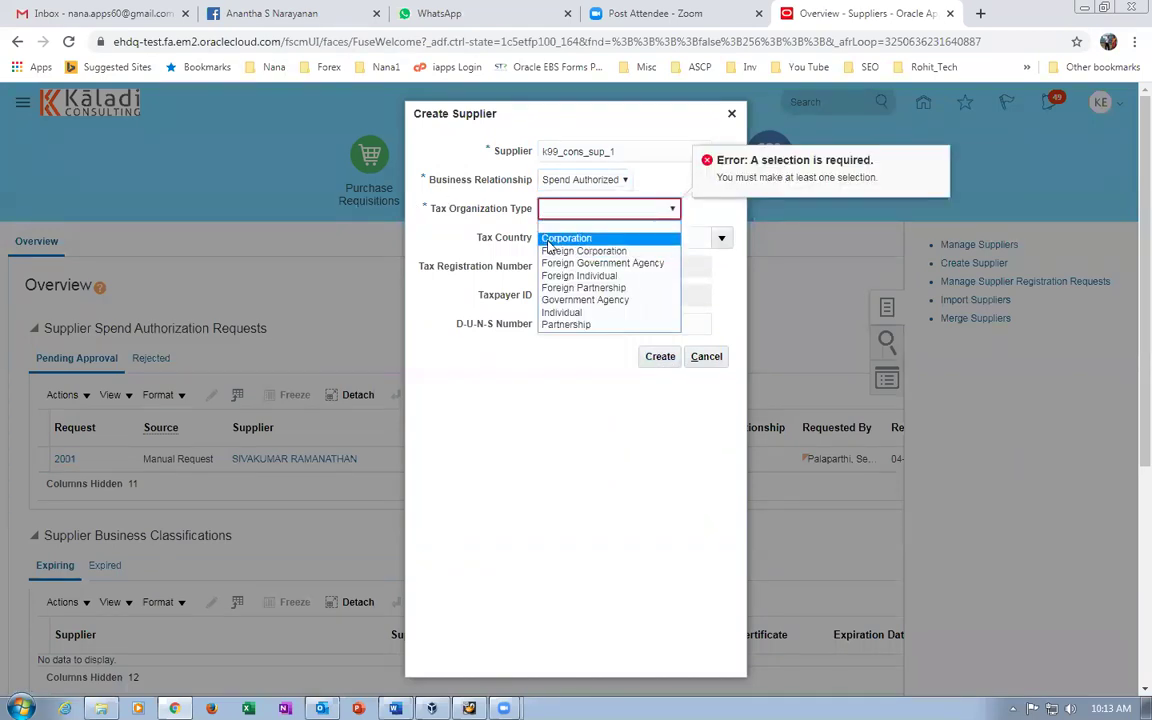
left_click(548, 234)
left_click(658, 366)
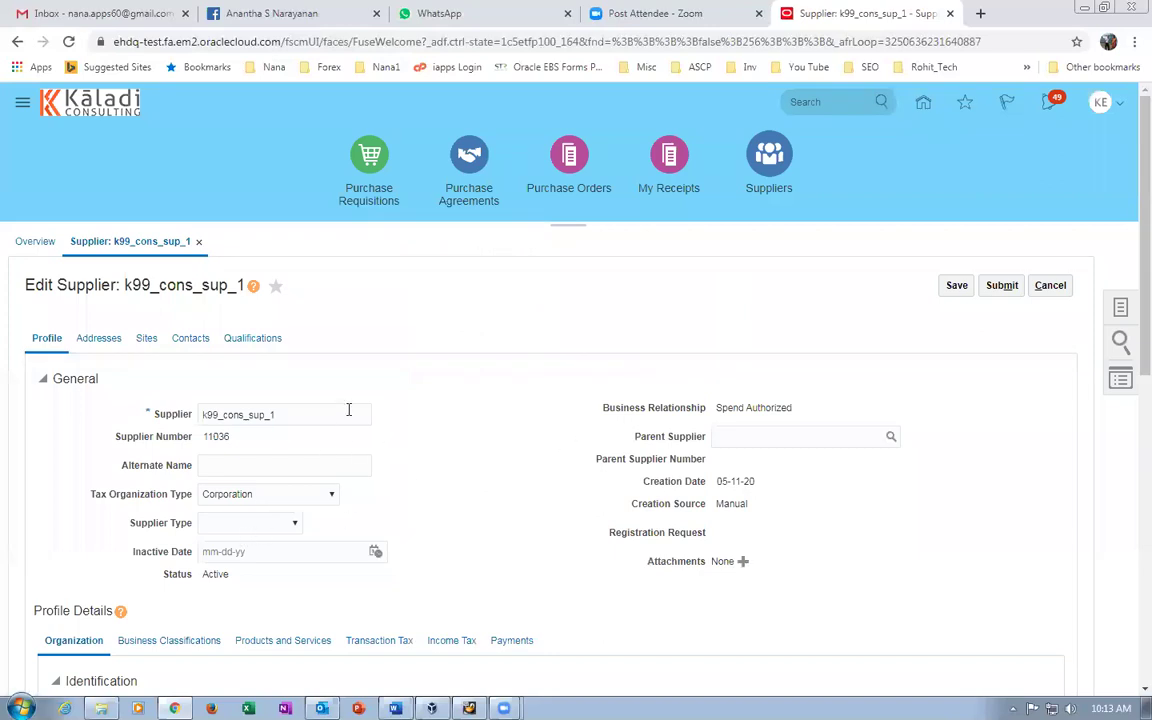
- Set AA_CHECK_METHOD as k99_cons_sup_1's default payment method and save the supplier
scroll(405, 436, "down", 3)
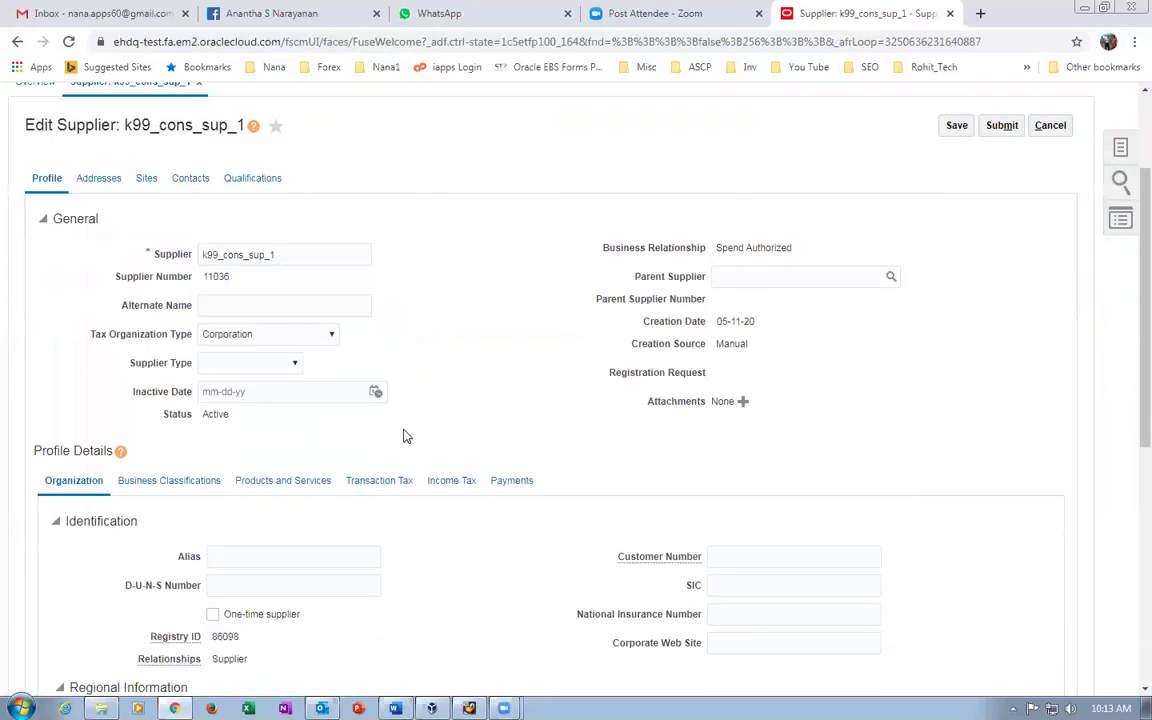
left_click(514, 409)
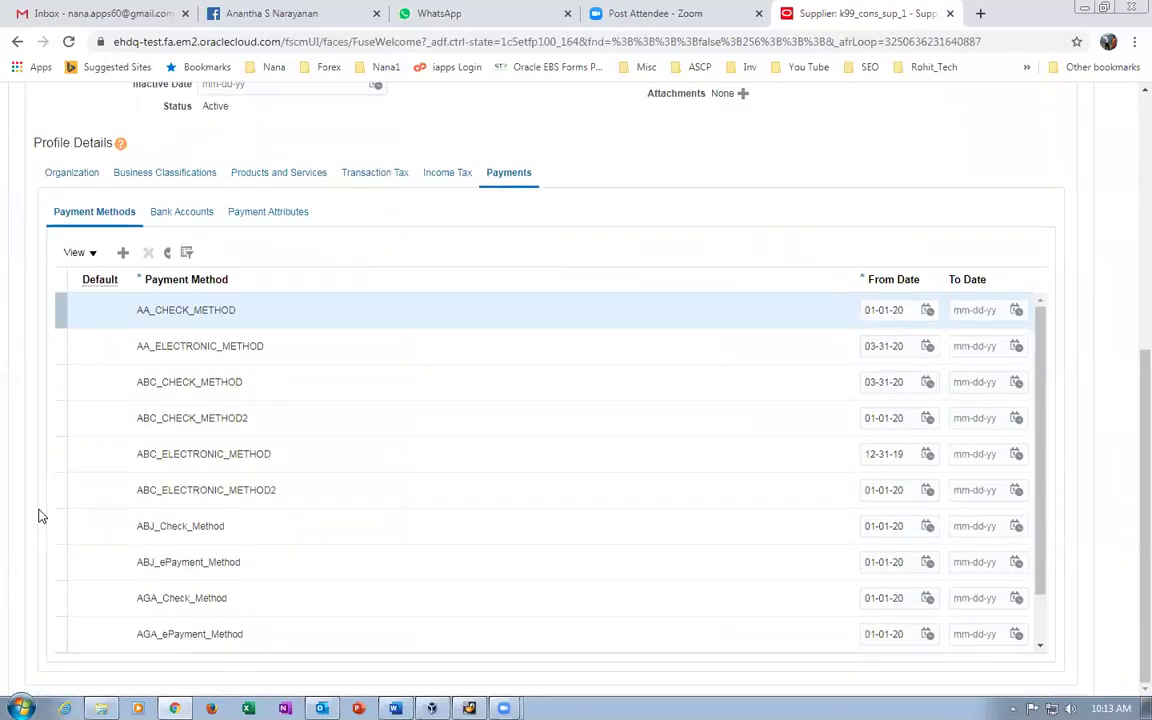
scroll(42, 516, "up", 3)
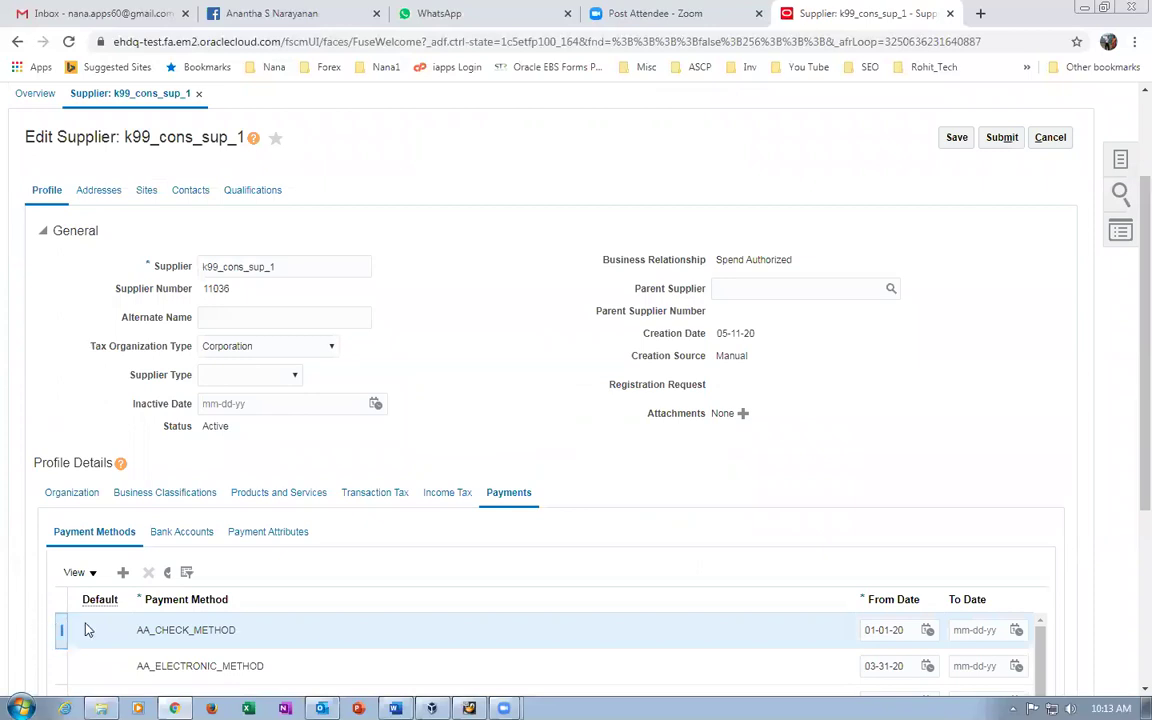
left_click(168, 575)
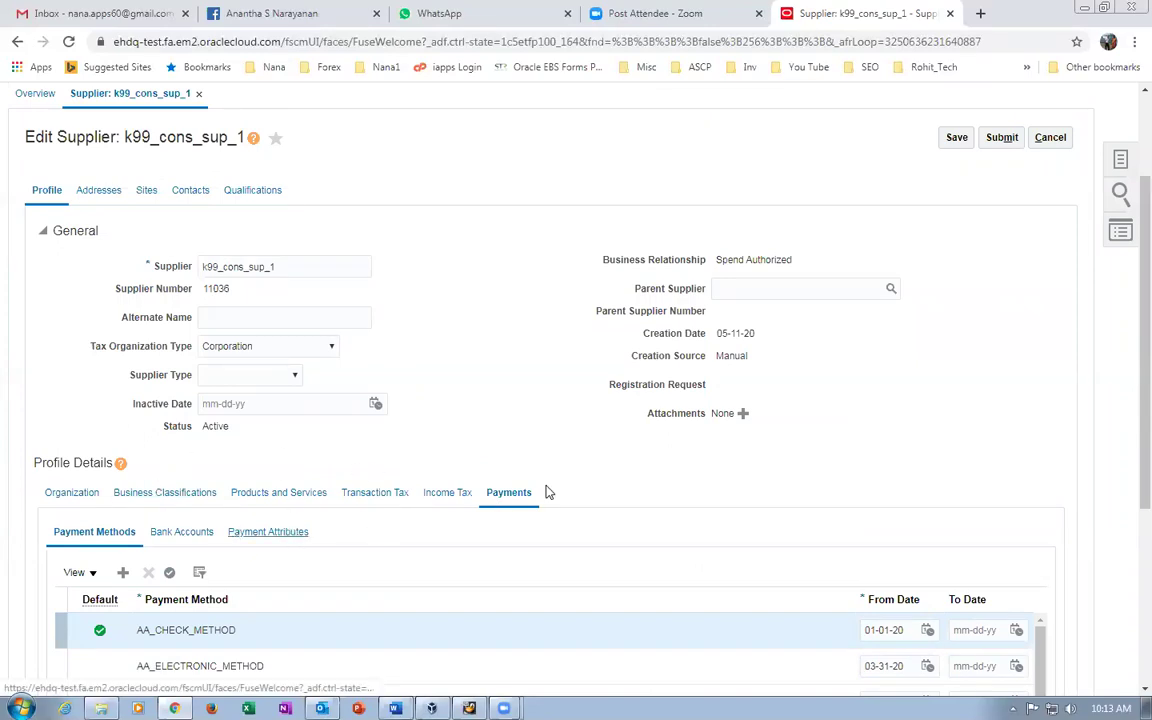
scroll(545, 465, "up", 3)
left_click(957, 285)
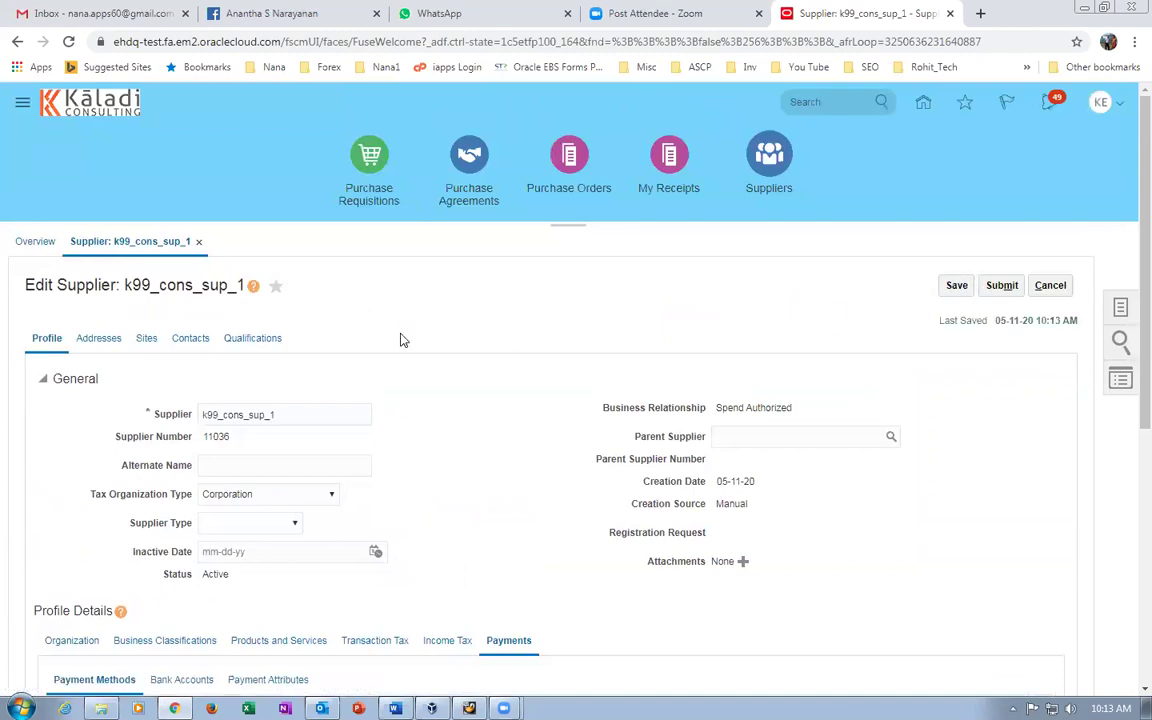
scroll(407, 343, "down", 3)
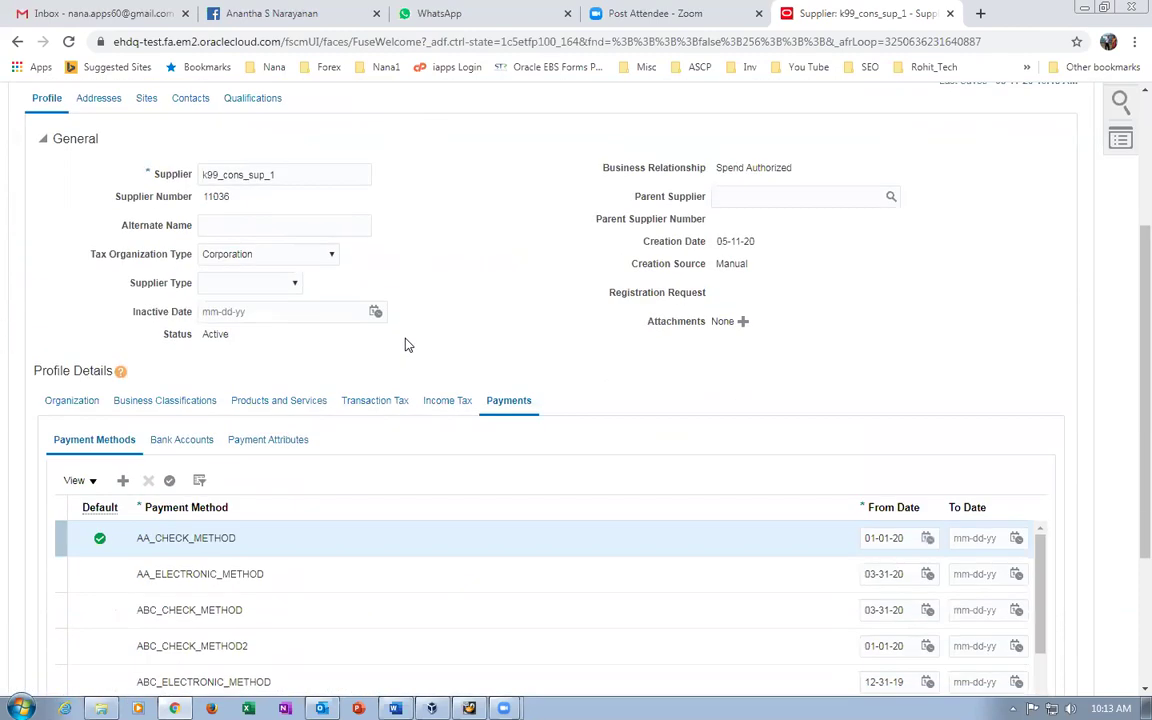
scroll(407, 343, "up", 3)
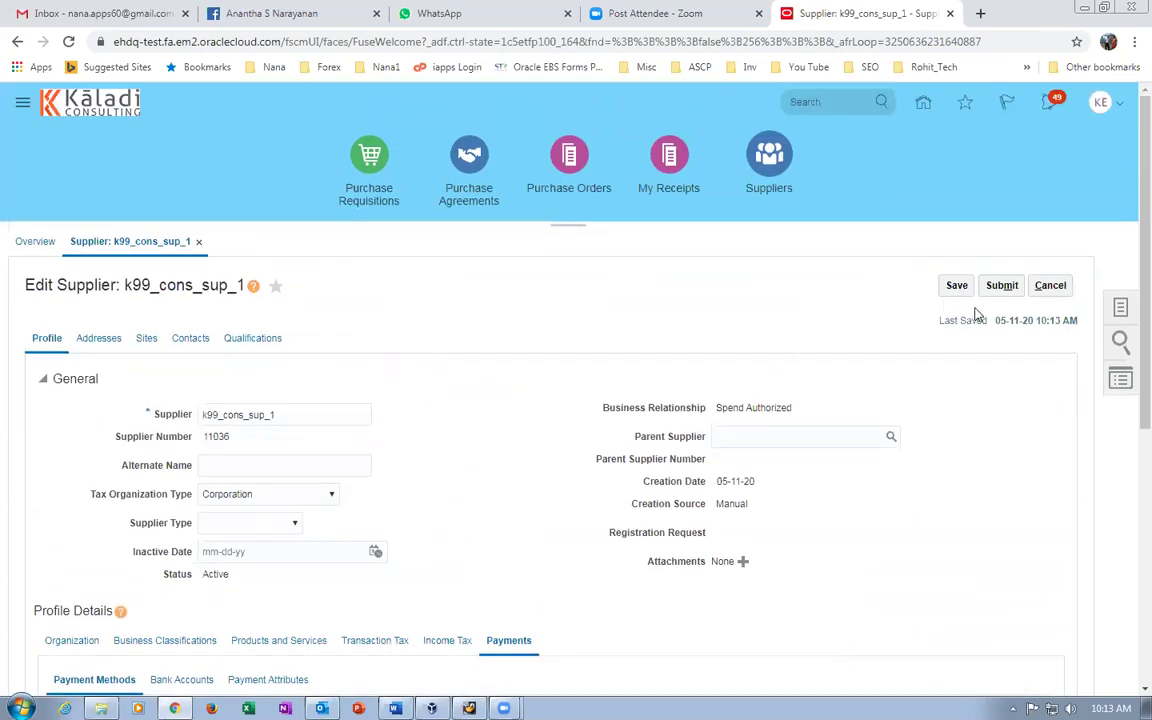
- Add a supplier address named k99_cons_addr_1 with country United States
left_click(104, 341)
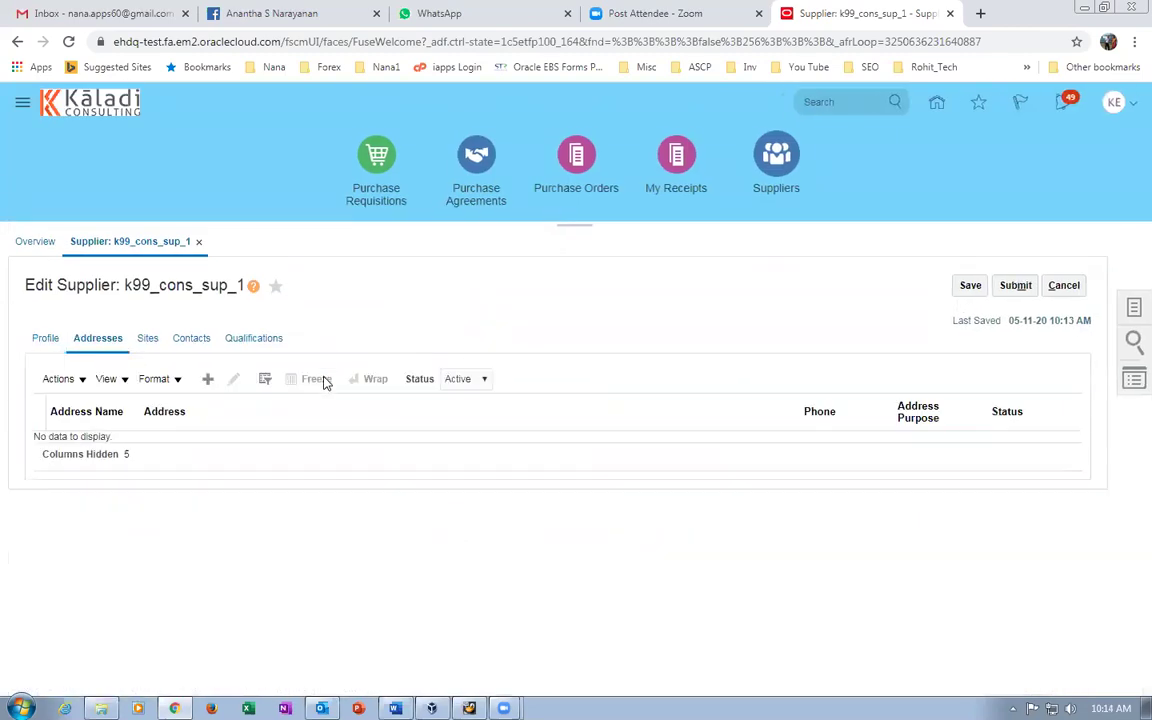
left_click(207, 379)
left_click(266, 348)
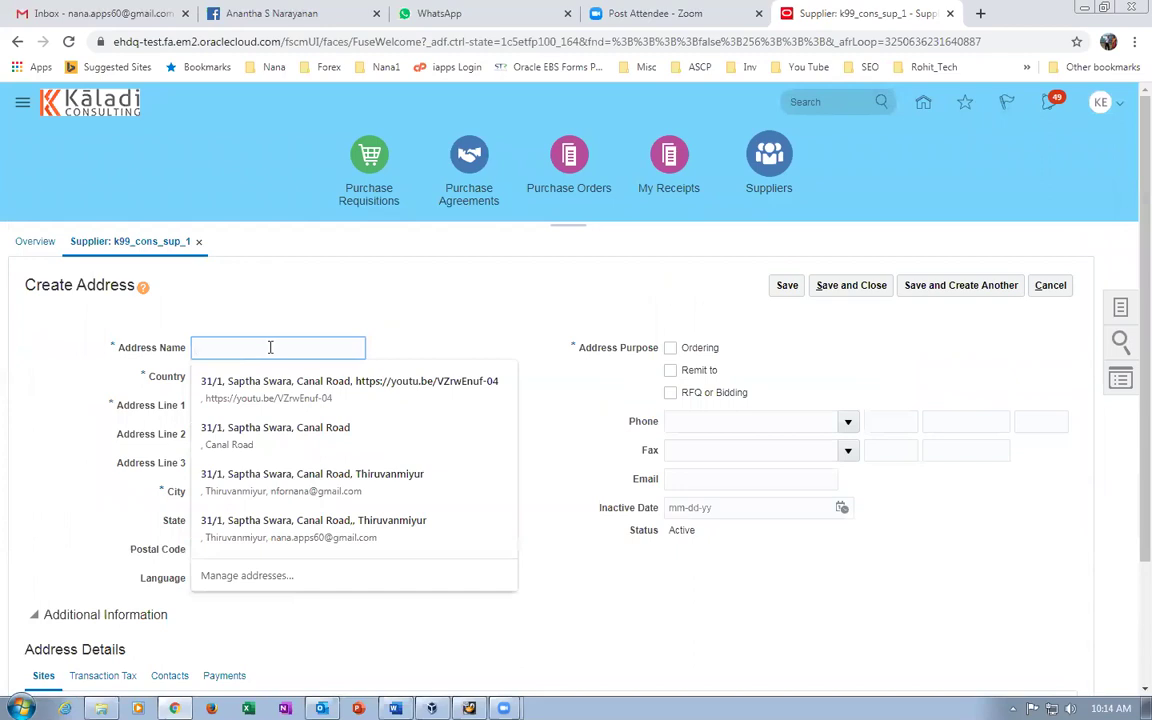
type("k99_cons_addr")
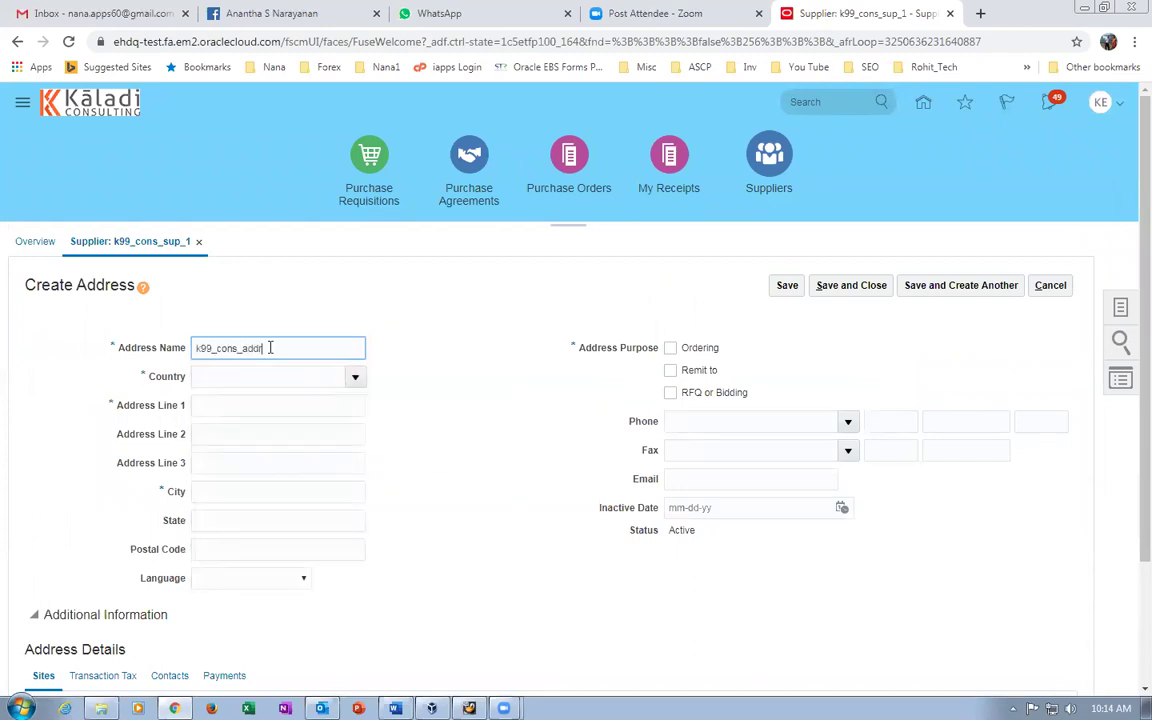
type("_1")
left_click(288, 376)
type("united sta")
key("Tab")
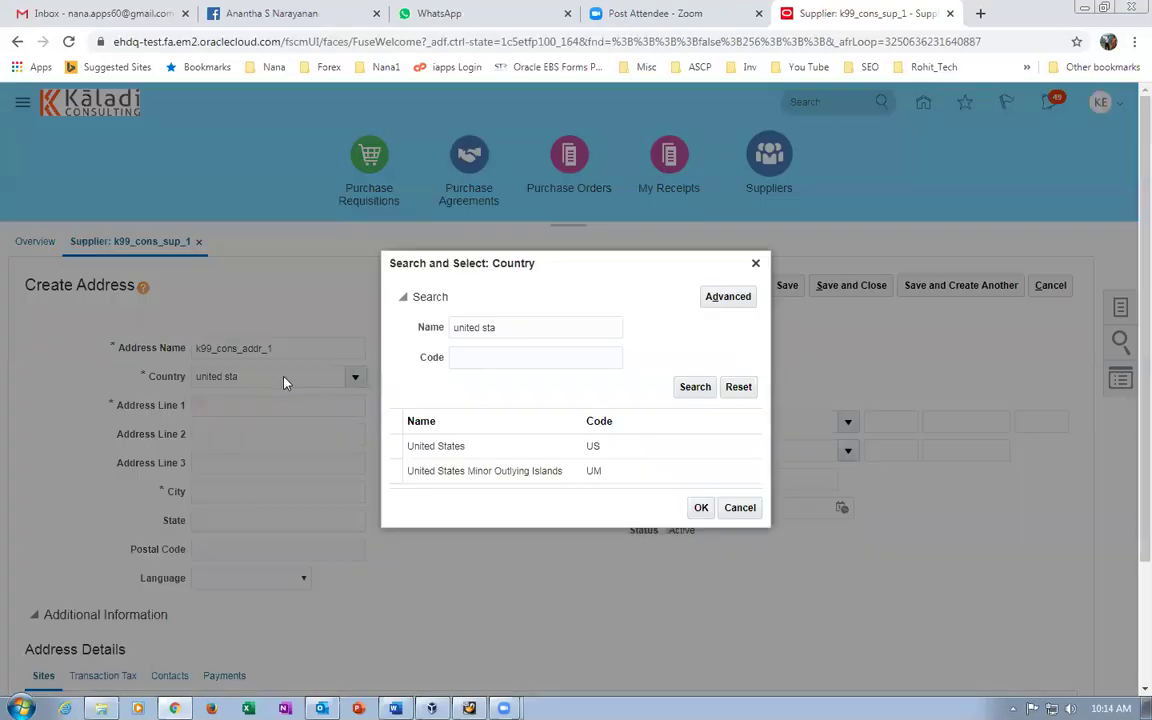
left_click(491, 446)
left_click(700, 507)
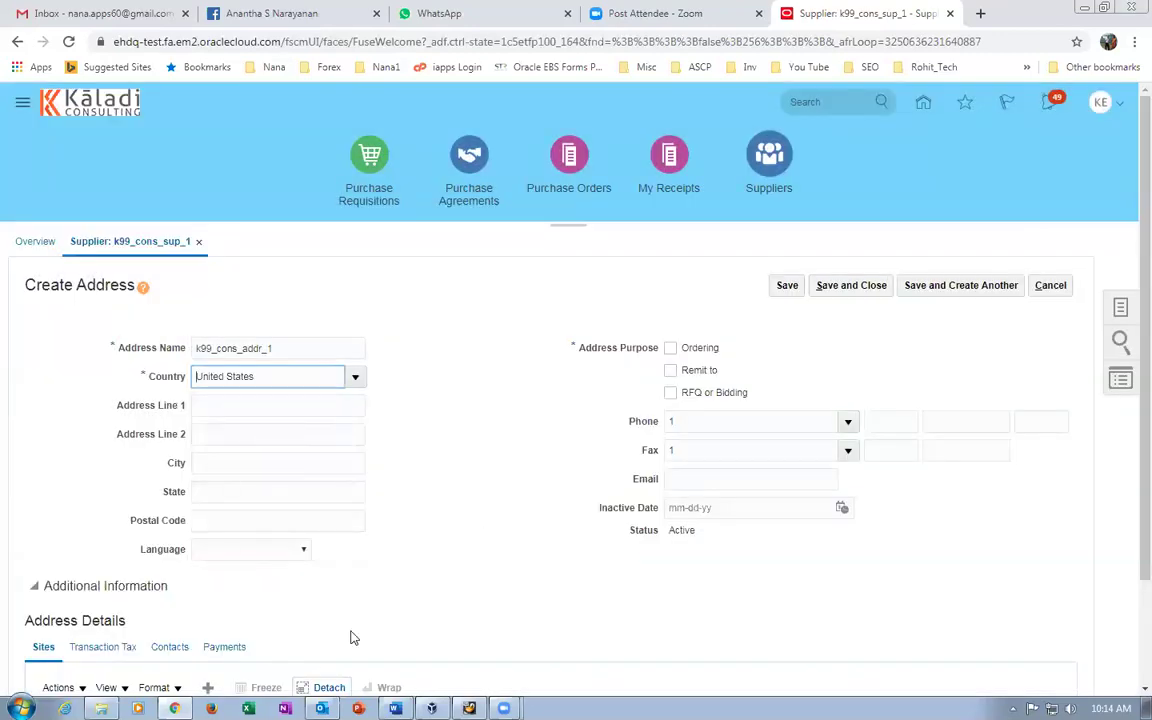
- Mark the address for Ordering and Remit to, then save and close it
left_click(670, 348)
left_click(670, 371)
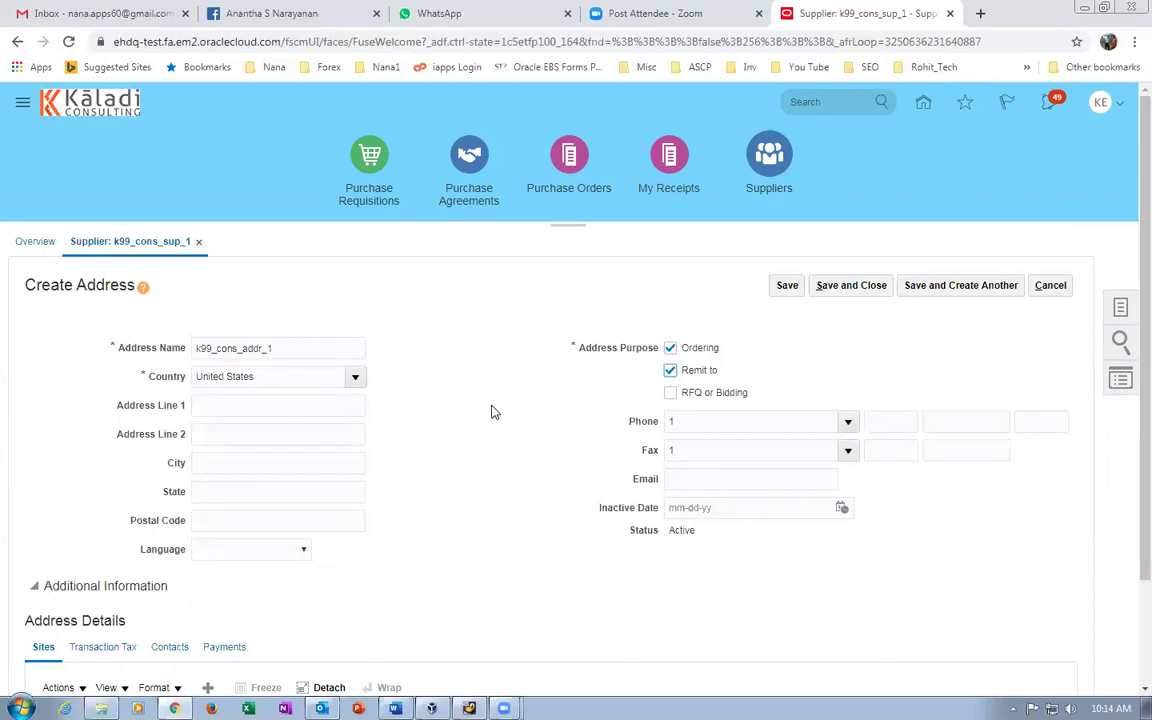
scroll(491, 412, "down", 3)
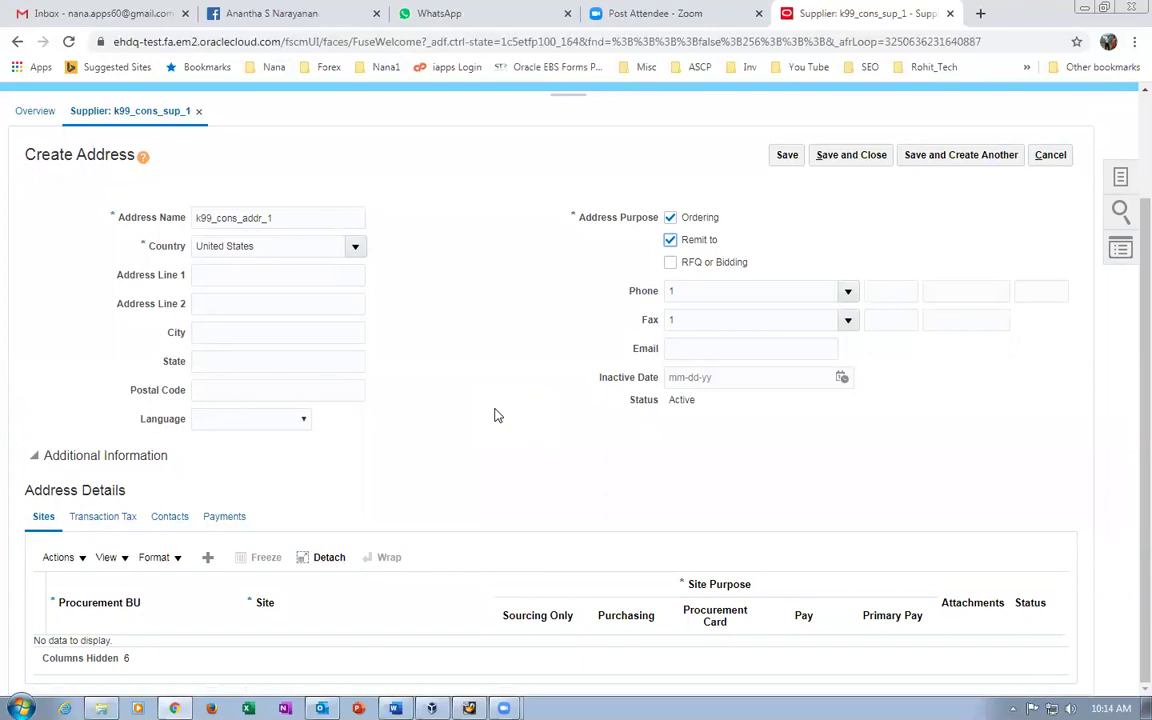
scroll(506, 411, "up", 3)
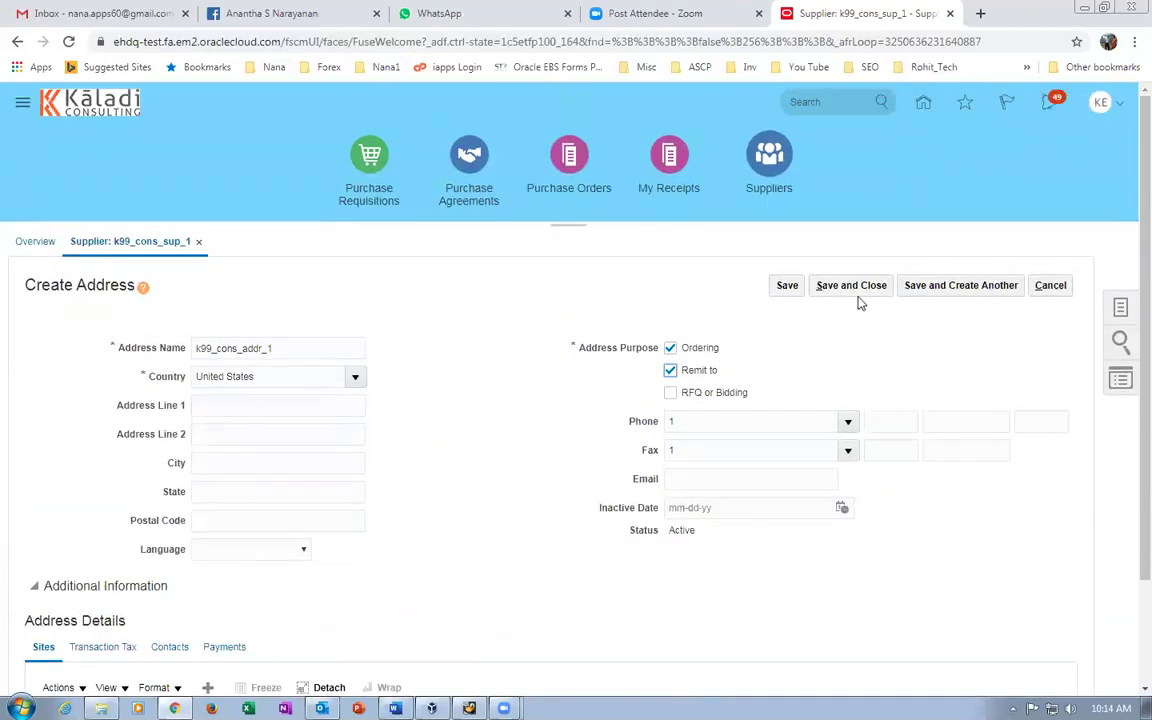
left_click(858, 288)
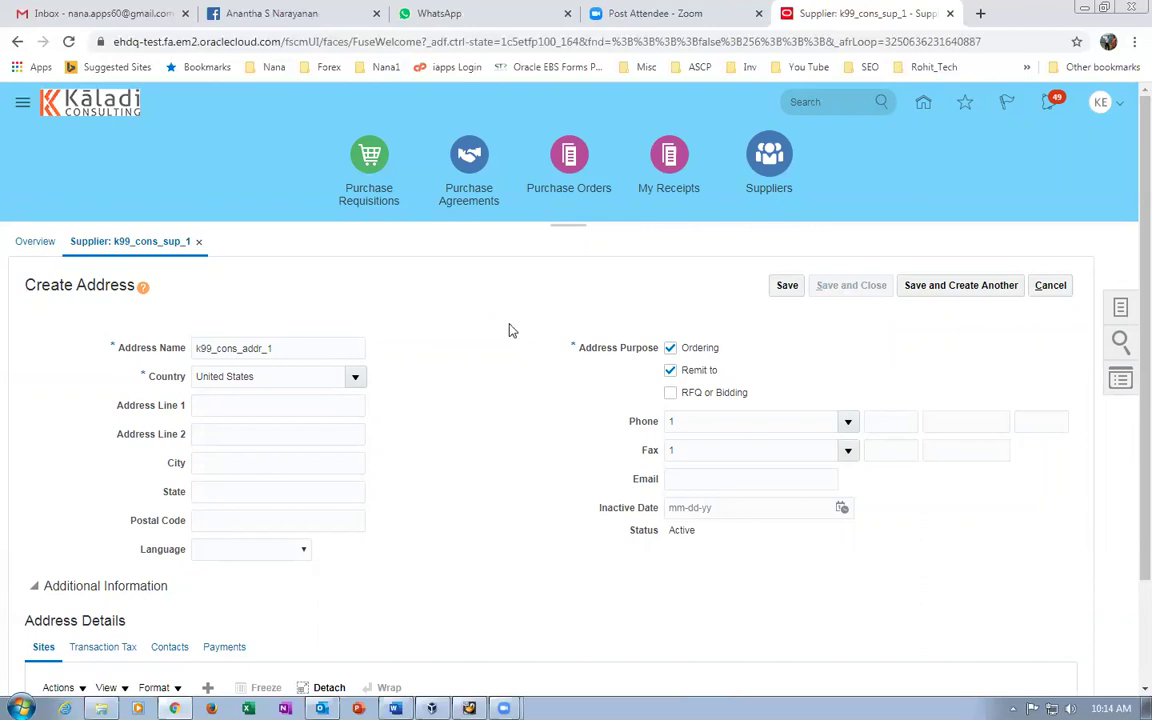
left_click(617, 411)
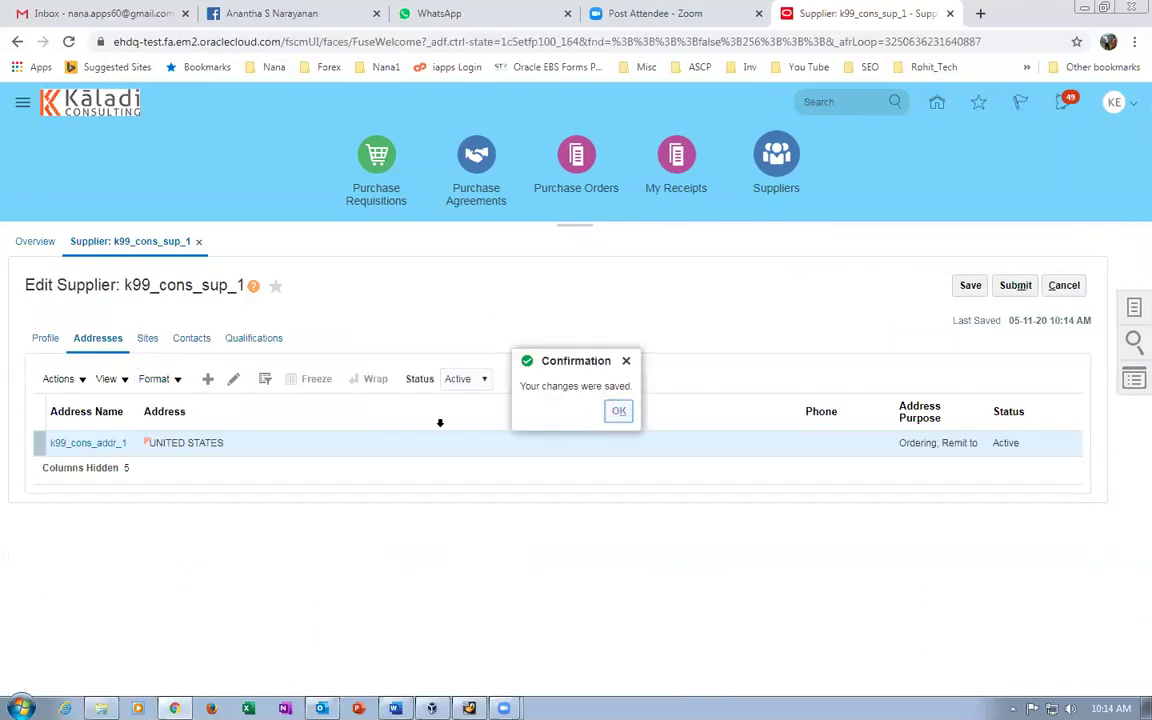
left_click(195, 339)
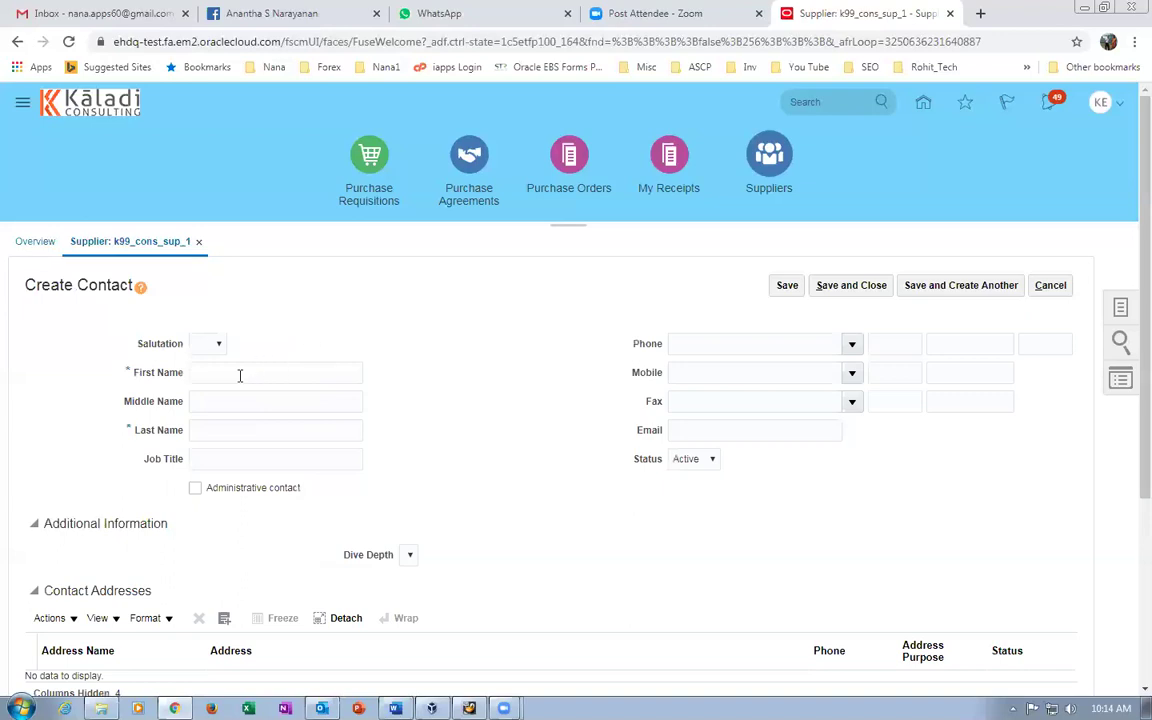
- Enter the new contact's first name and last name
left_click(240, 373)
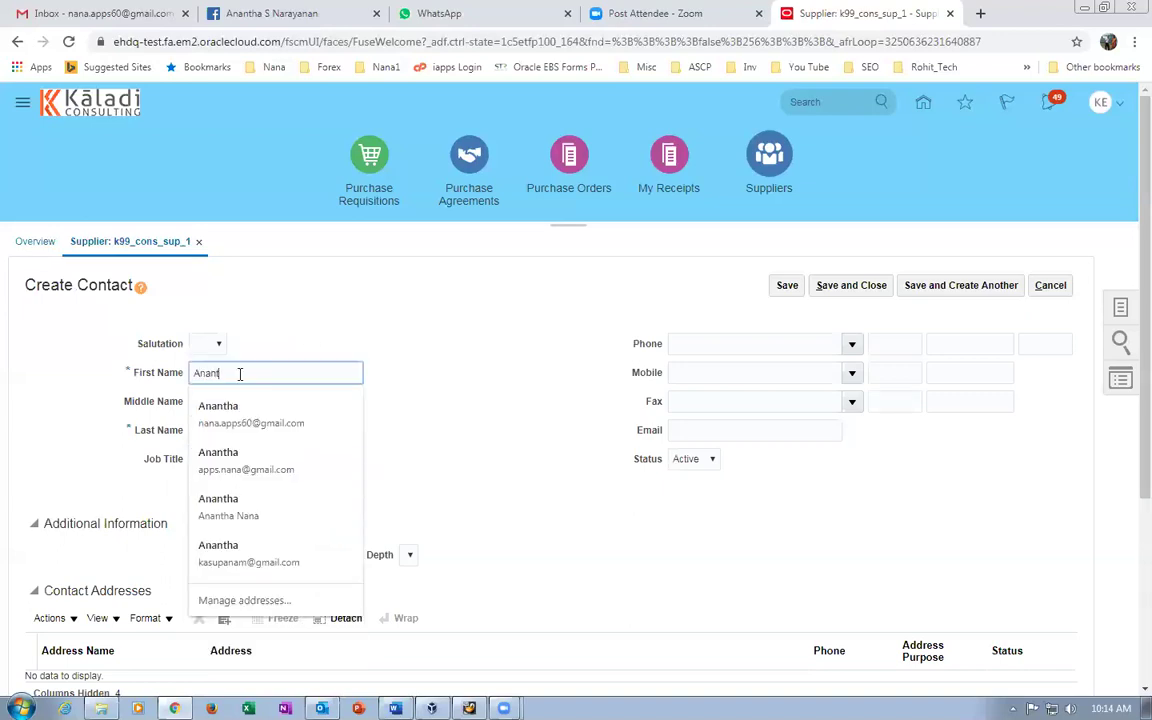
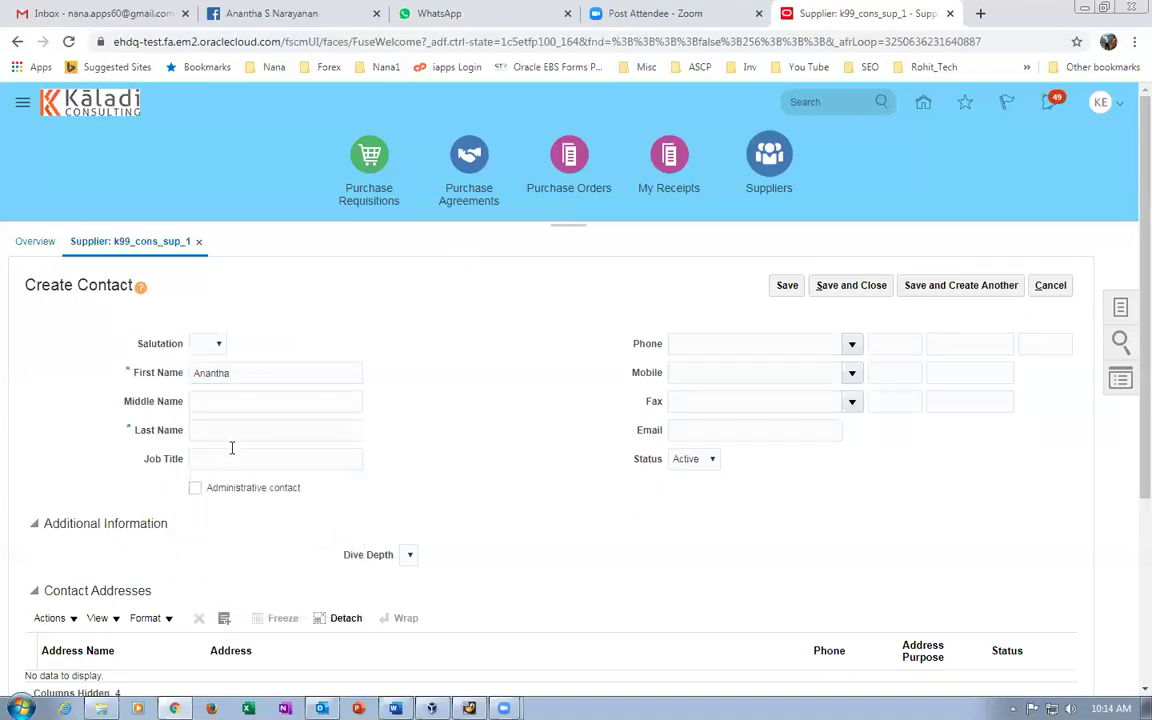
left_click(233, 431)
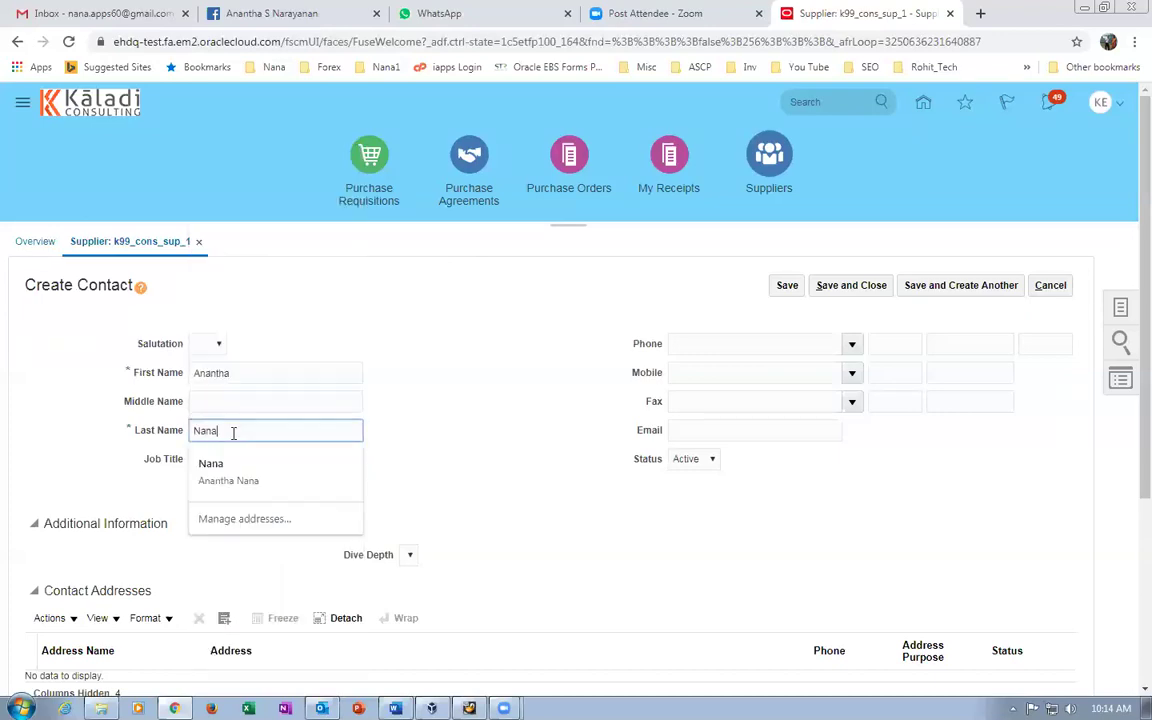
left_click(210, 463)
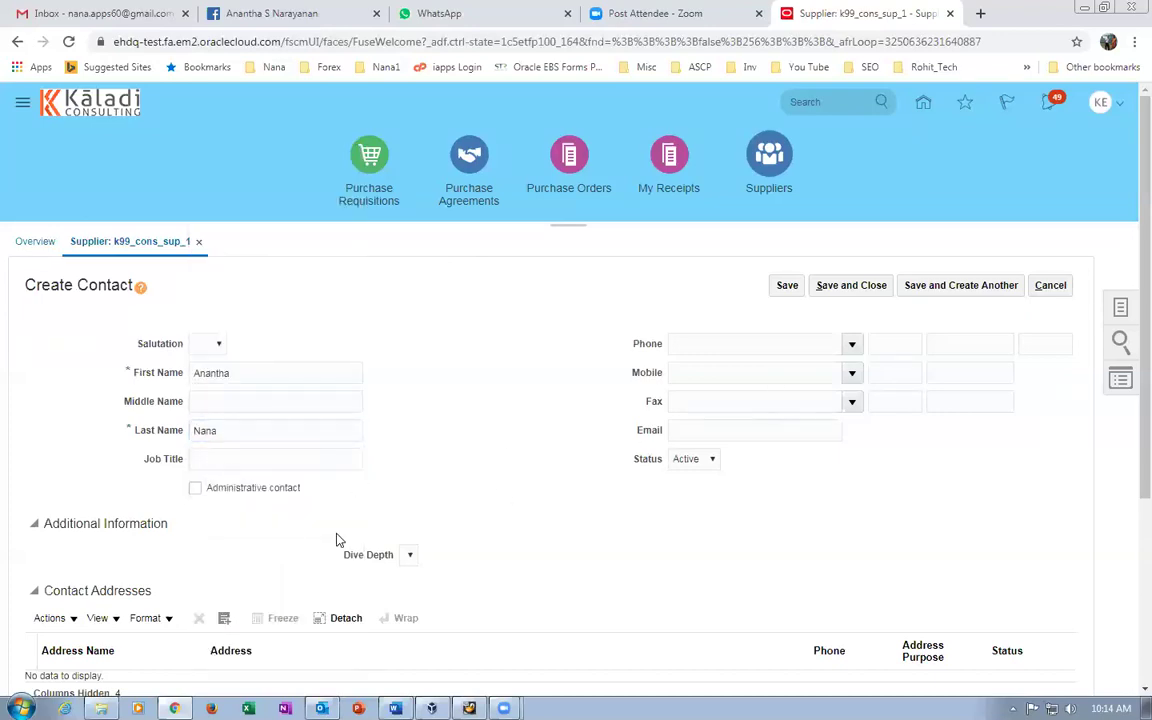
- Attach address k99_cons_addr_1 to the contact, then save and close it
scroll(352, 461, "down", 3)
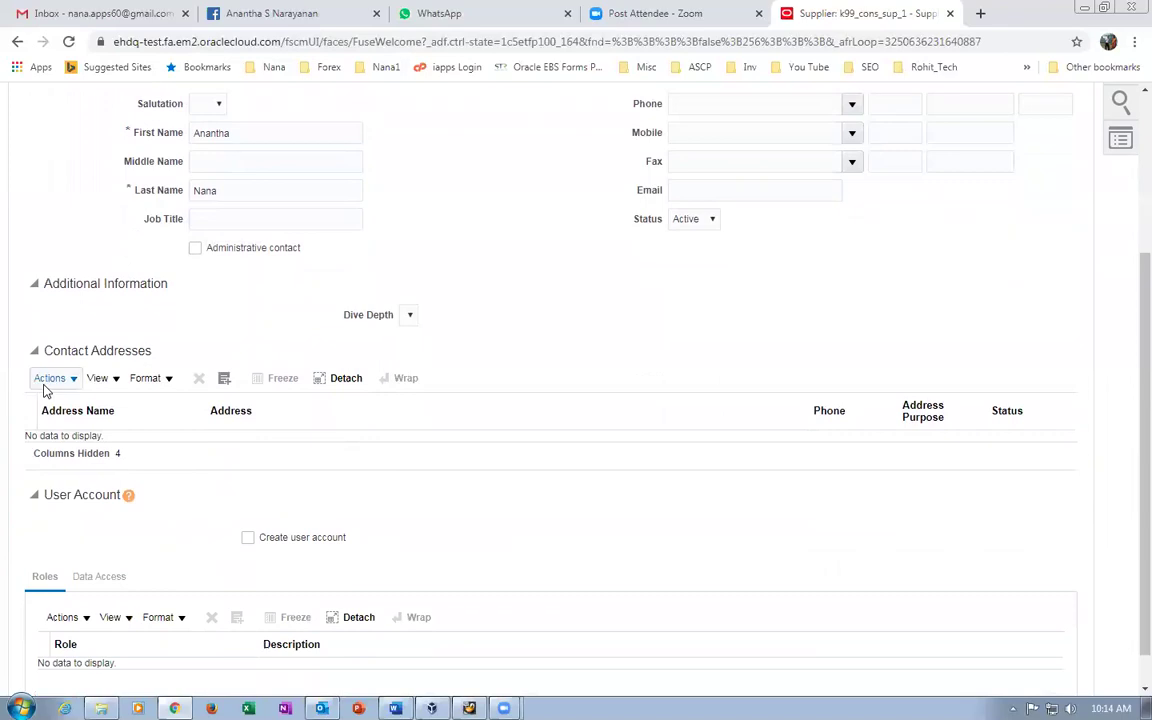
left_click(44, 388)
left_click(54, 424)
left_click(589, 449)
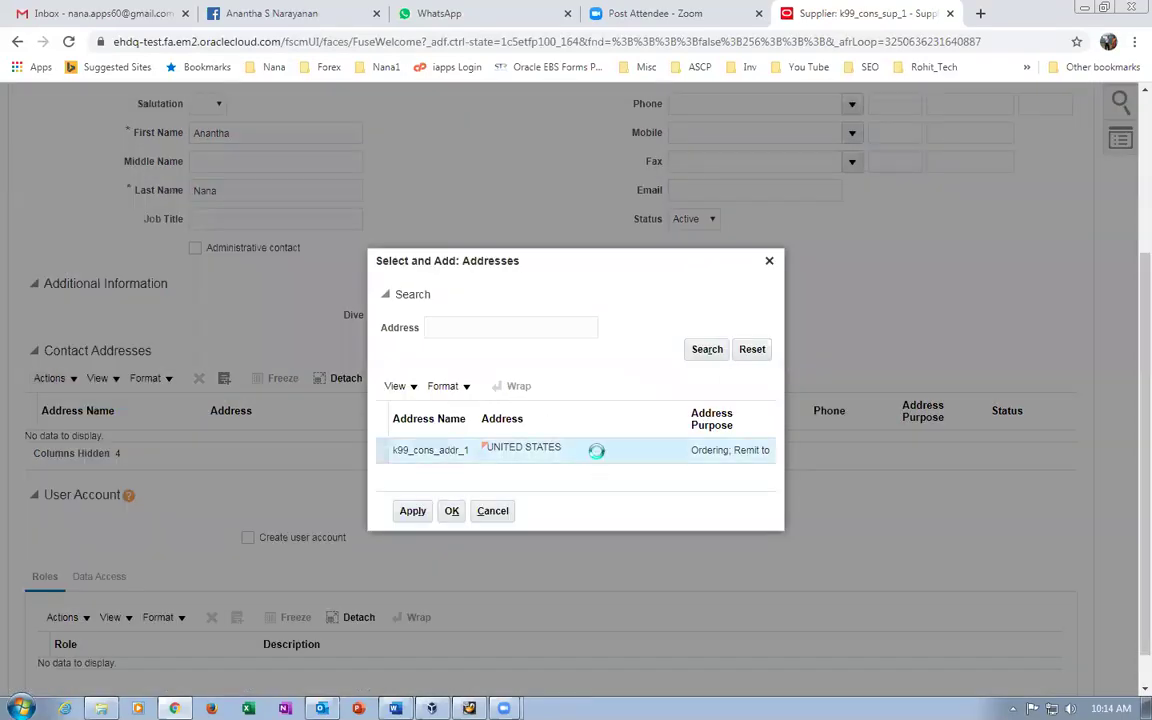
left_click(425, 512)
left_click(453, 512)
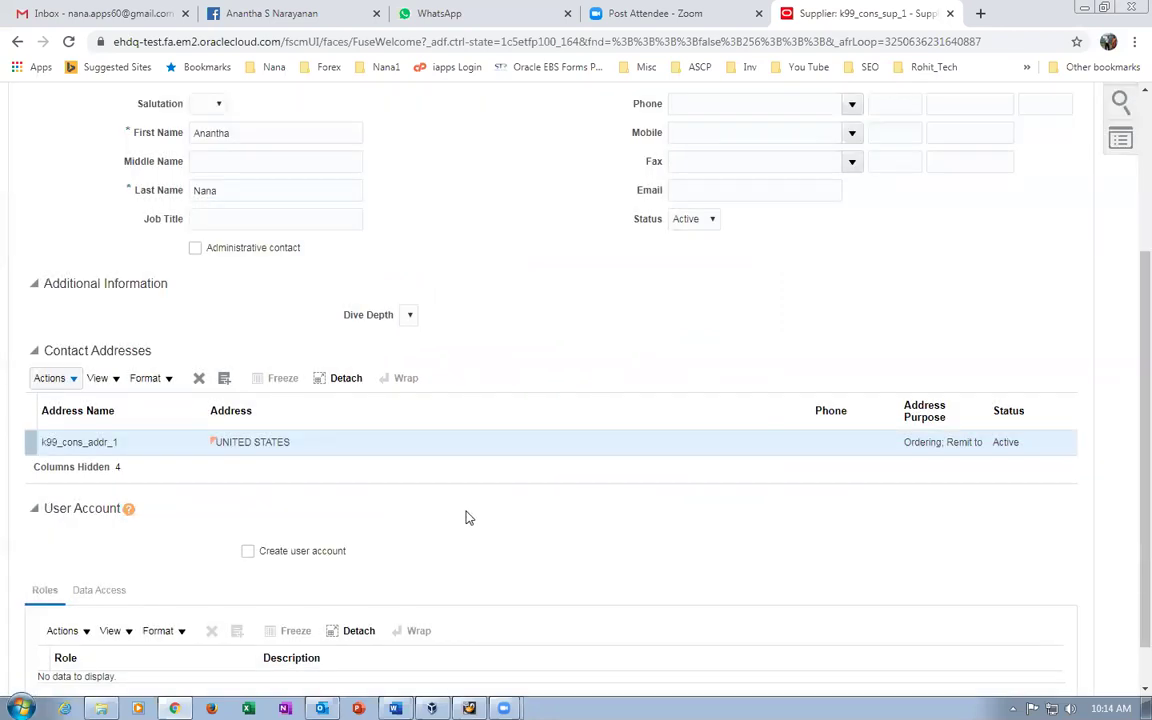
scroll(468, 518, "up", 3)
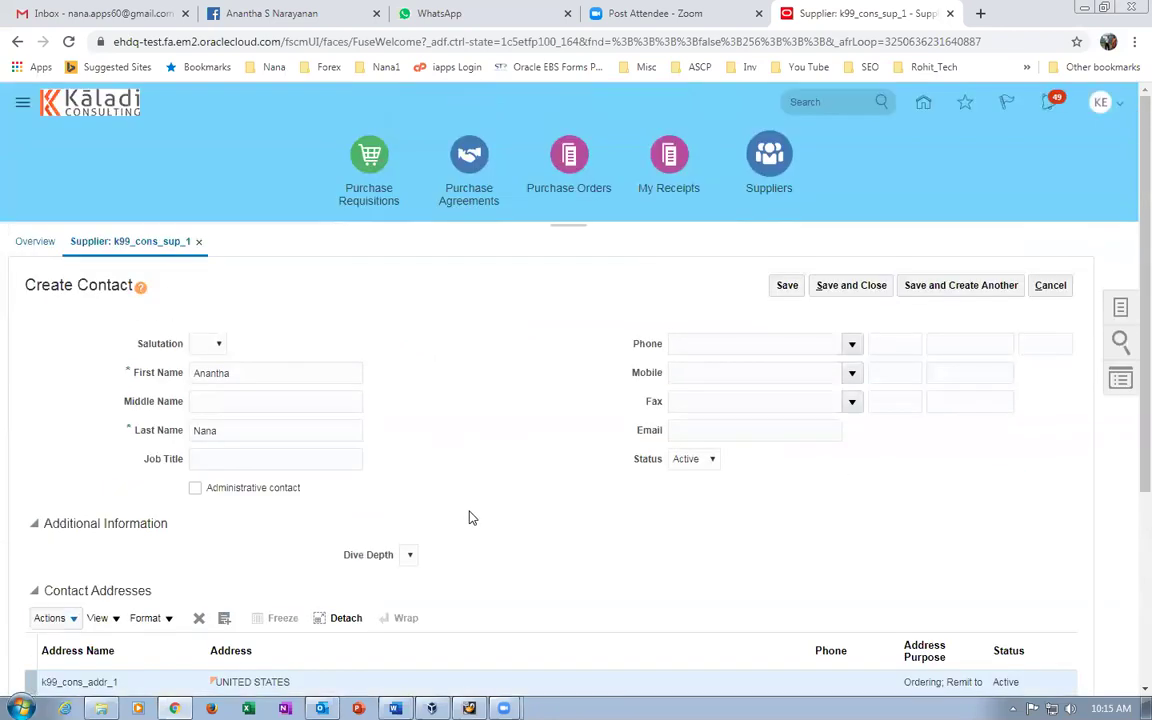
left_click(852, 292)
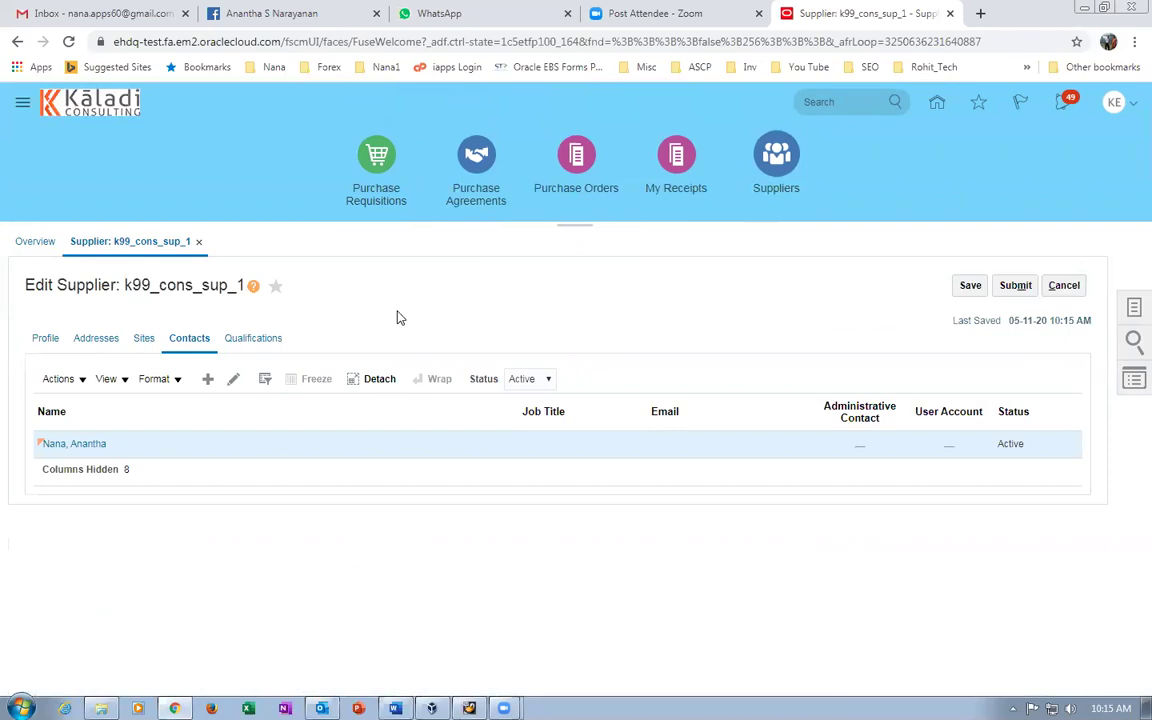
- Acknowledge the saved contact, then start a new site for k99_cons_sup_1
left_click(617, 408)
left_click(140, 342)
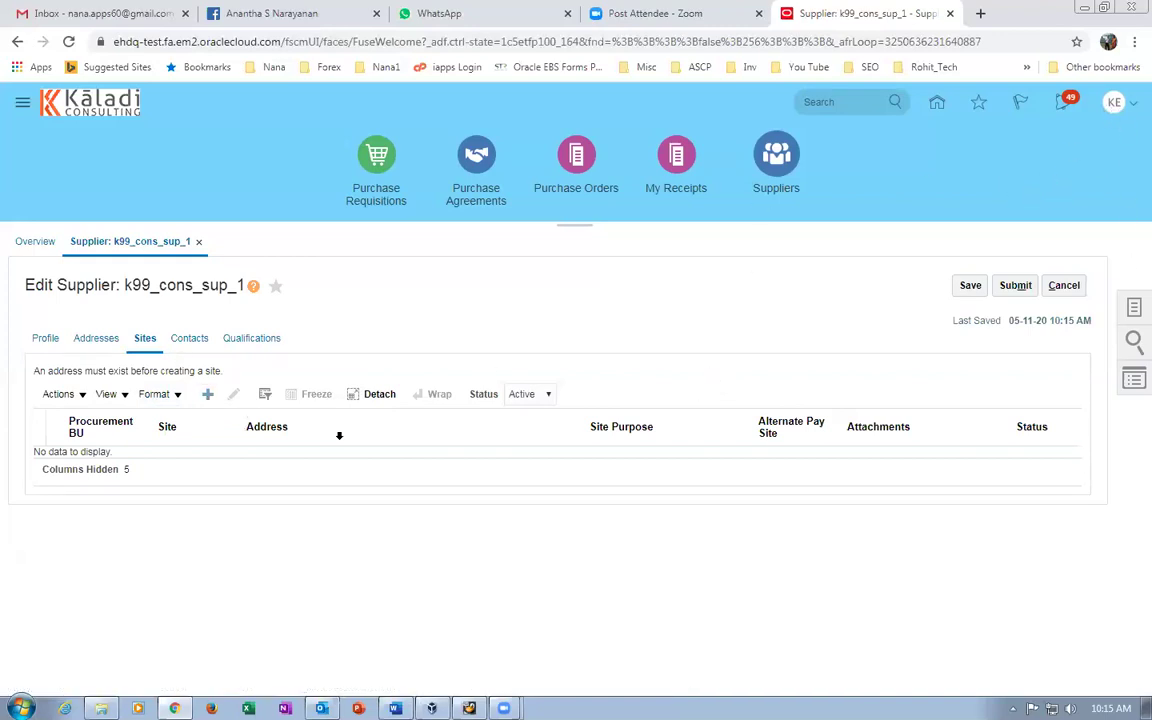
left_click(190, 342)
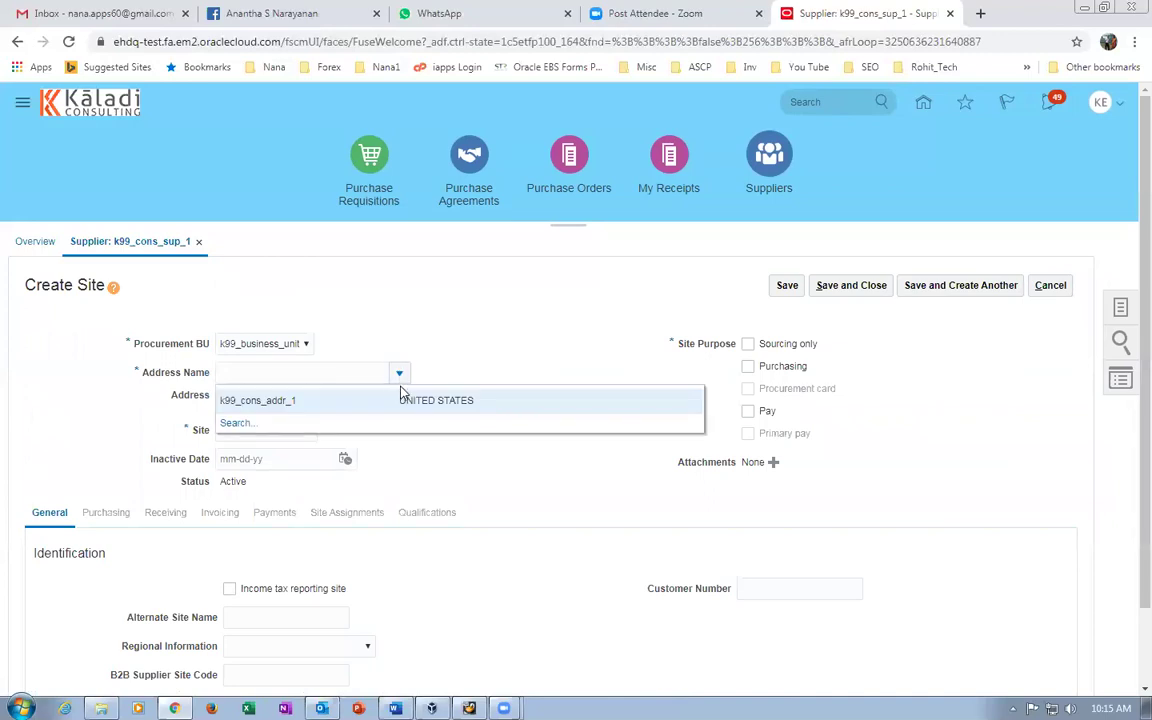
- Create site cons_site_1 on address k99_cons_addr_1 and save it
left_click(383, 402)
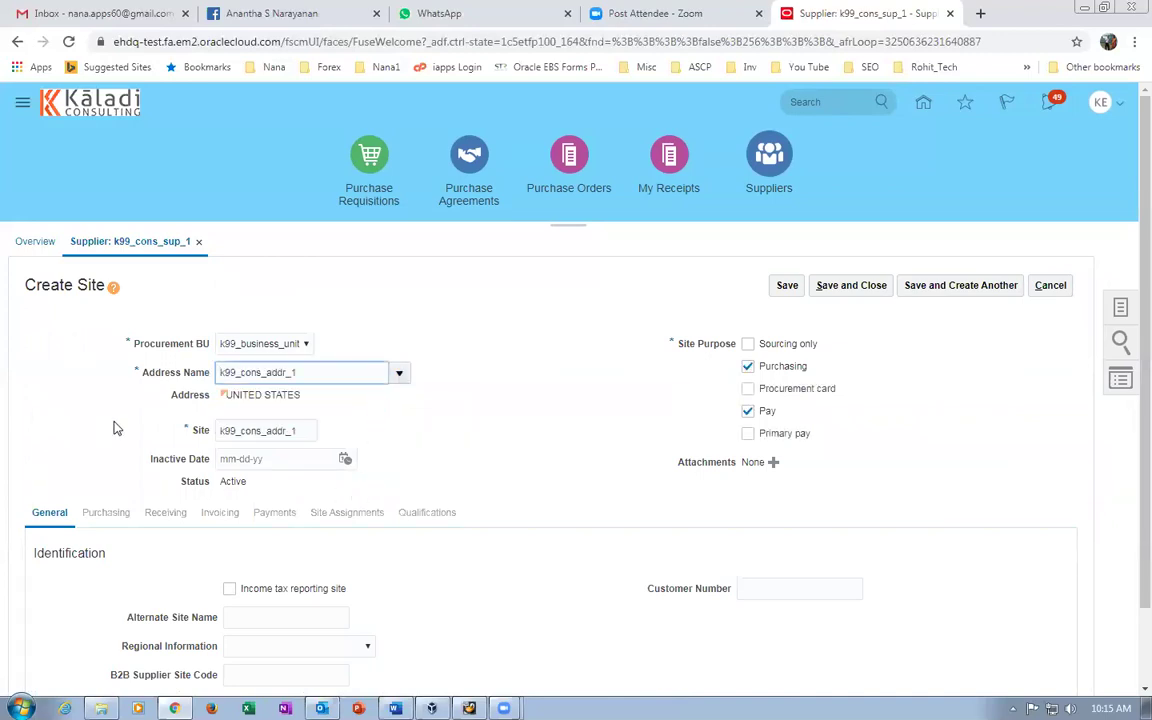
double_click(301, 430)
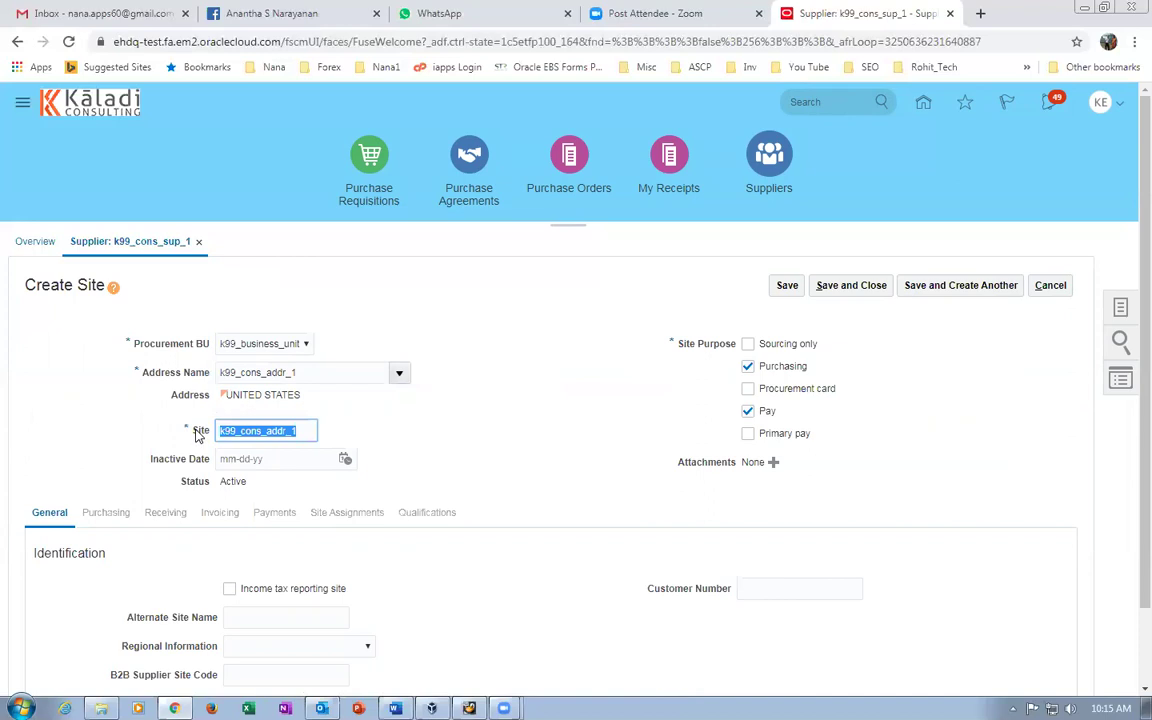
type("cons_site")
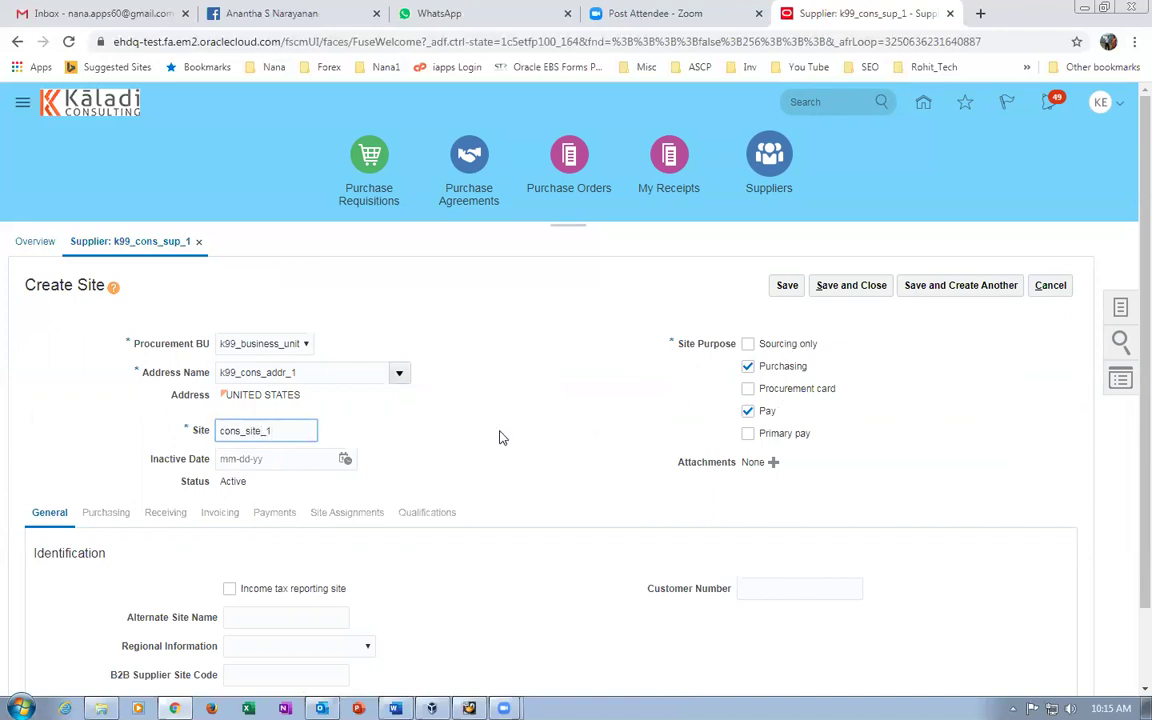
scroll(502, 438, "down", 1)
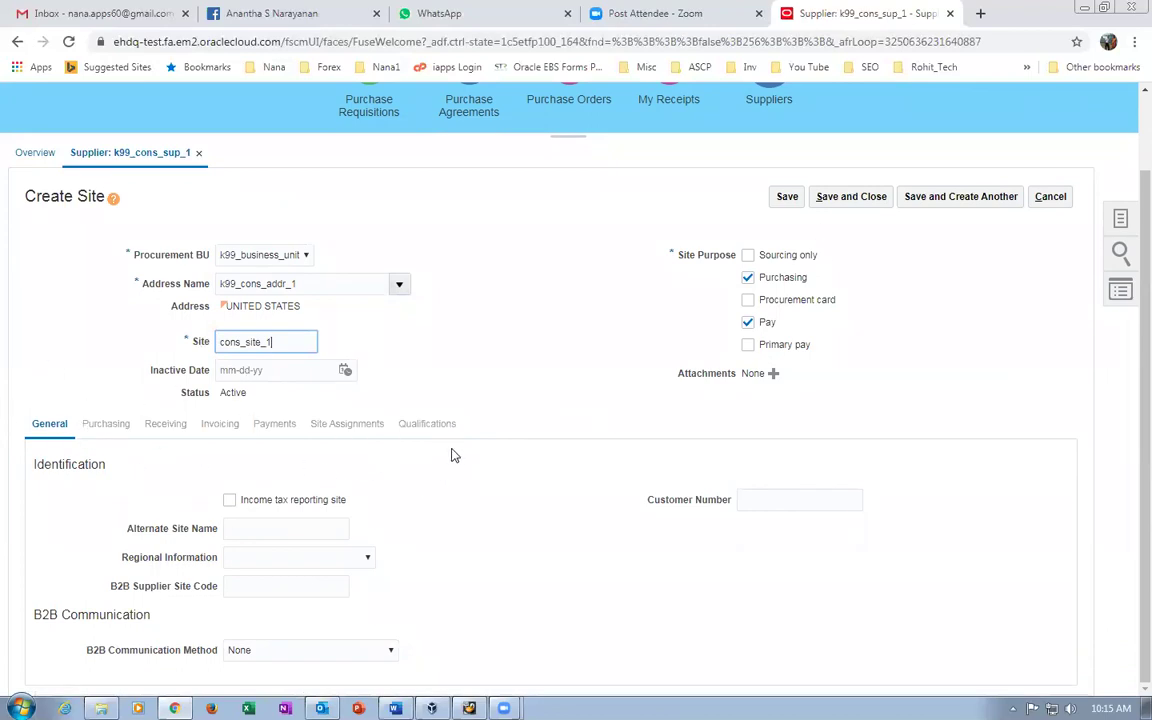
scroll(471, 432, "up", 1)
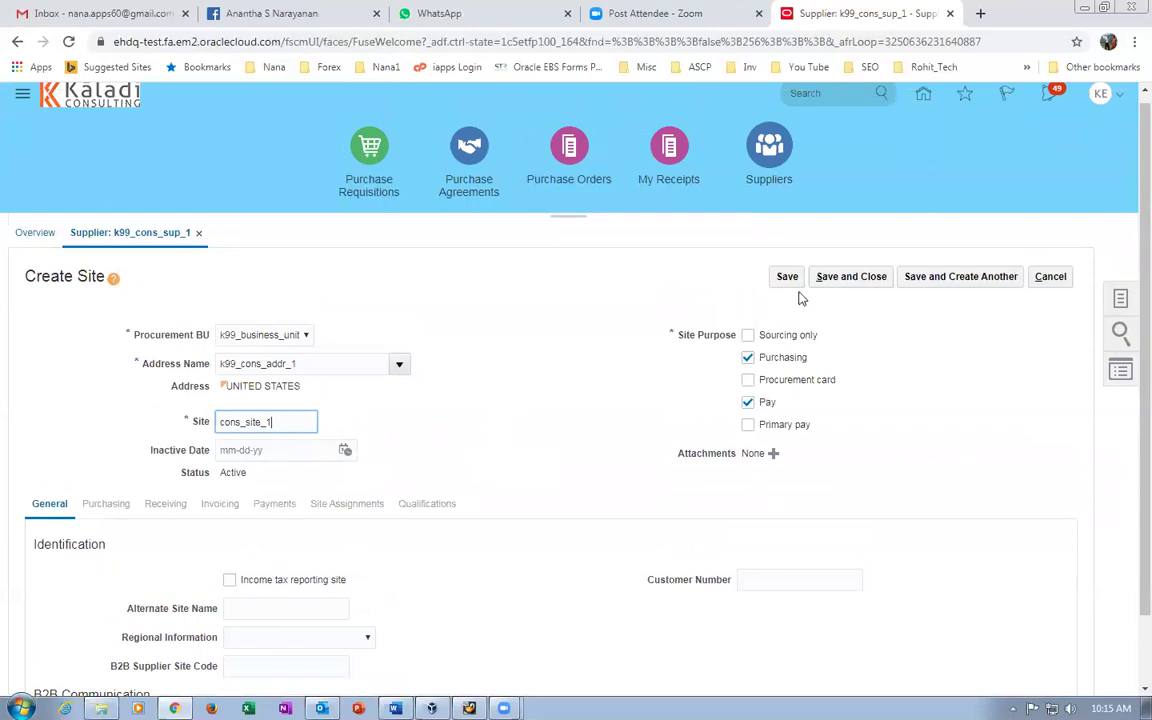
left_click(787, 276)
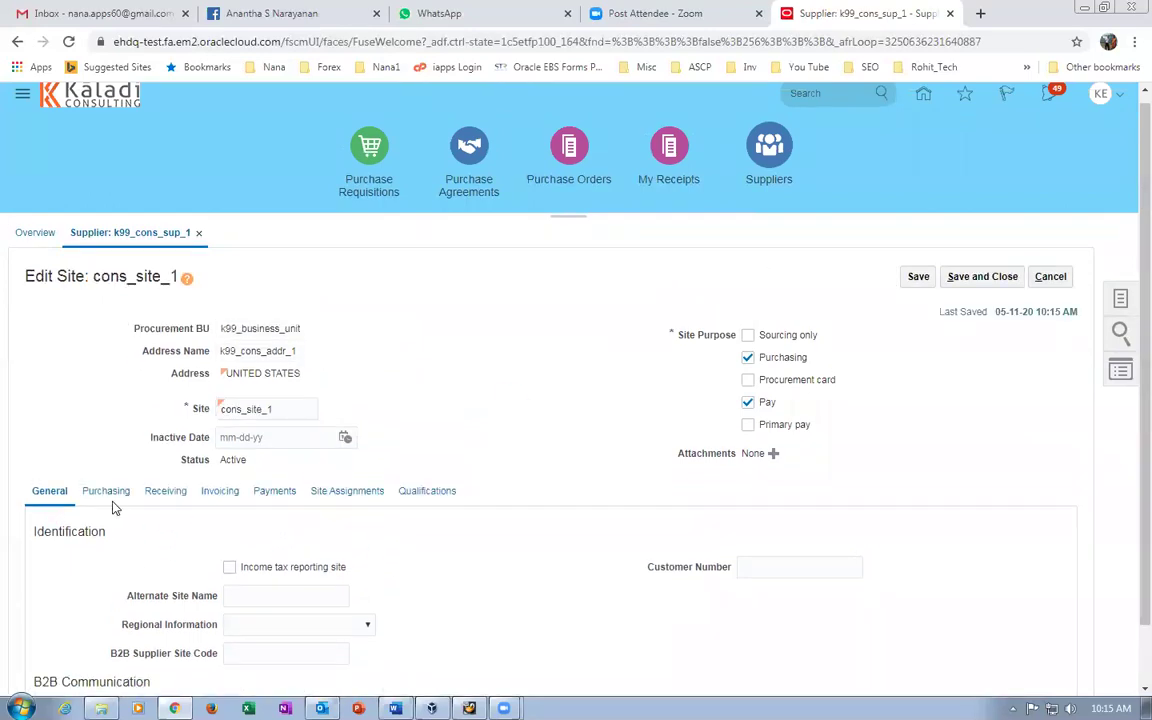
- Enable pay on use for consigned inventory and set invoice summary level to Receipt, then save
left_click(106, 491)
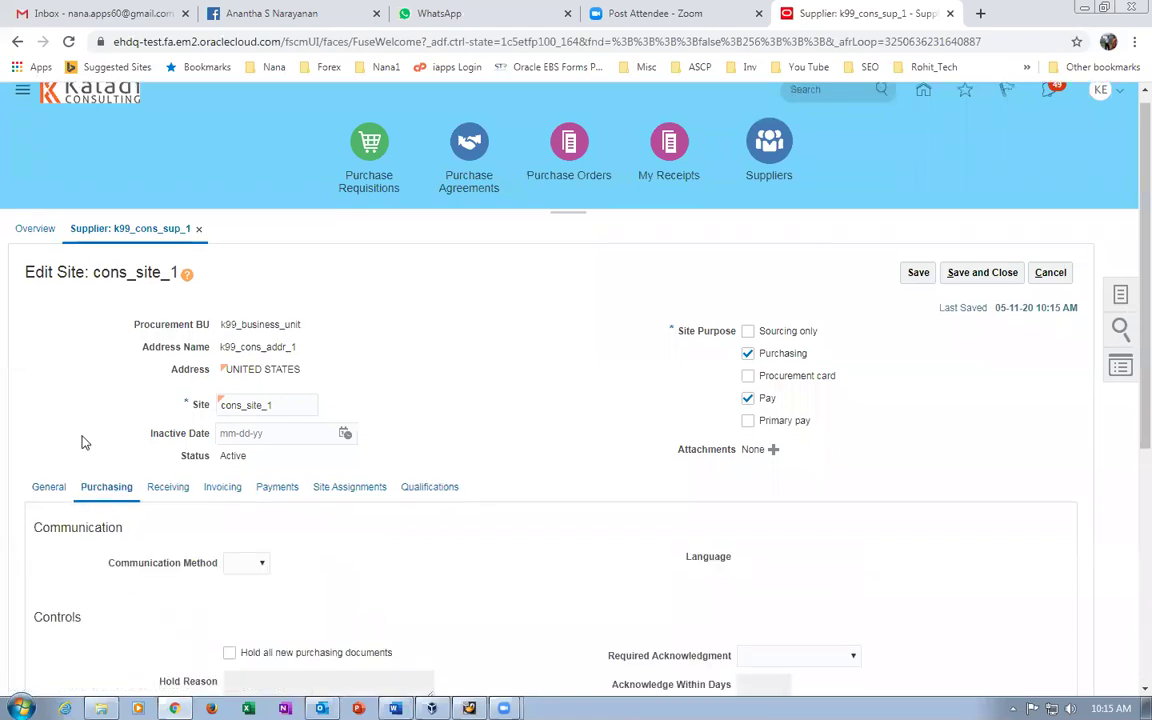
scroll(84, 442, "down", 3)
scroll(84, 444, "down", 2)
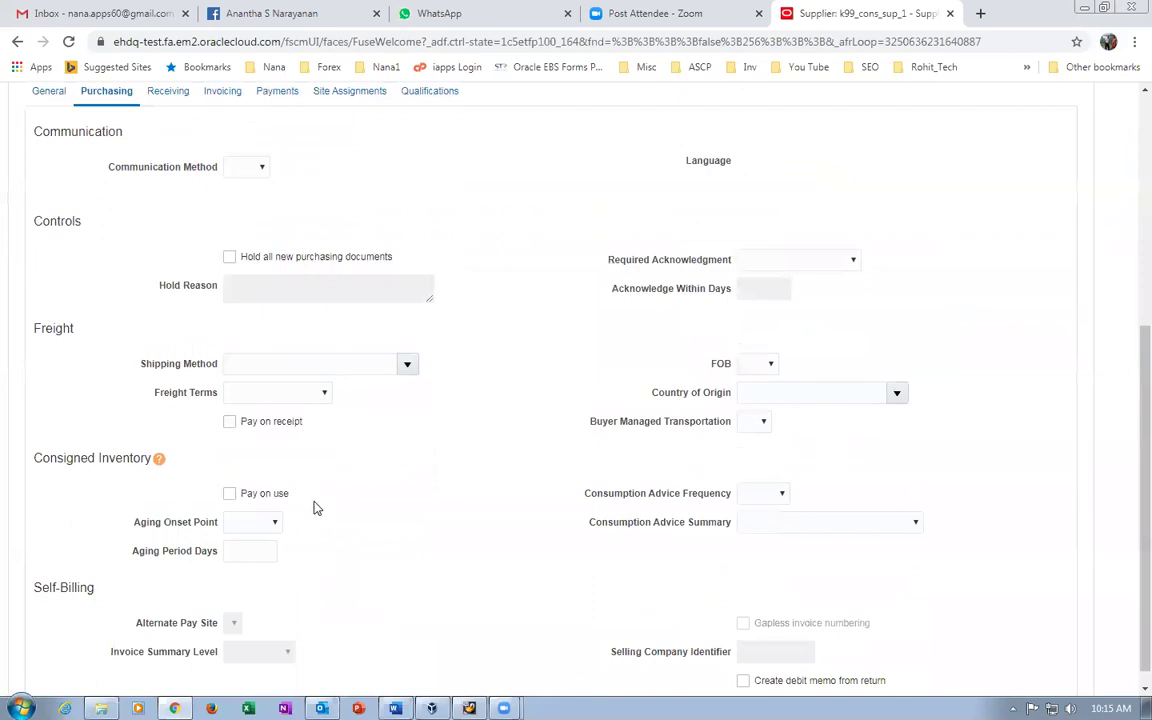
left_click(230, 494)
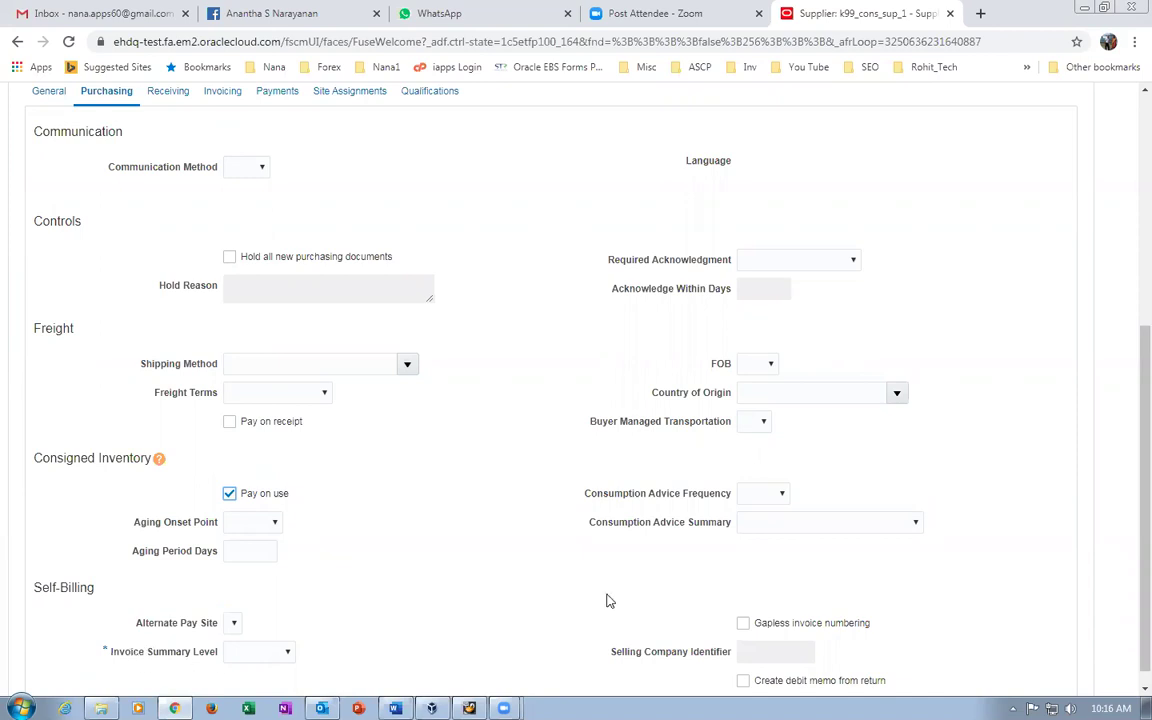
scroll(501, 563, "down", 1)
left_click(270, 634)
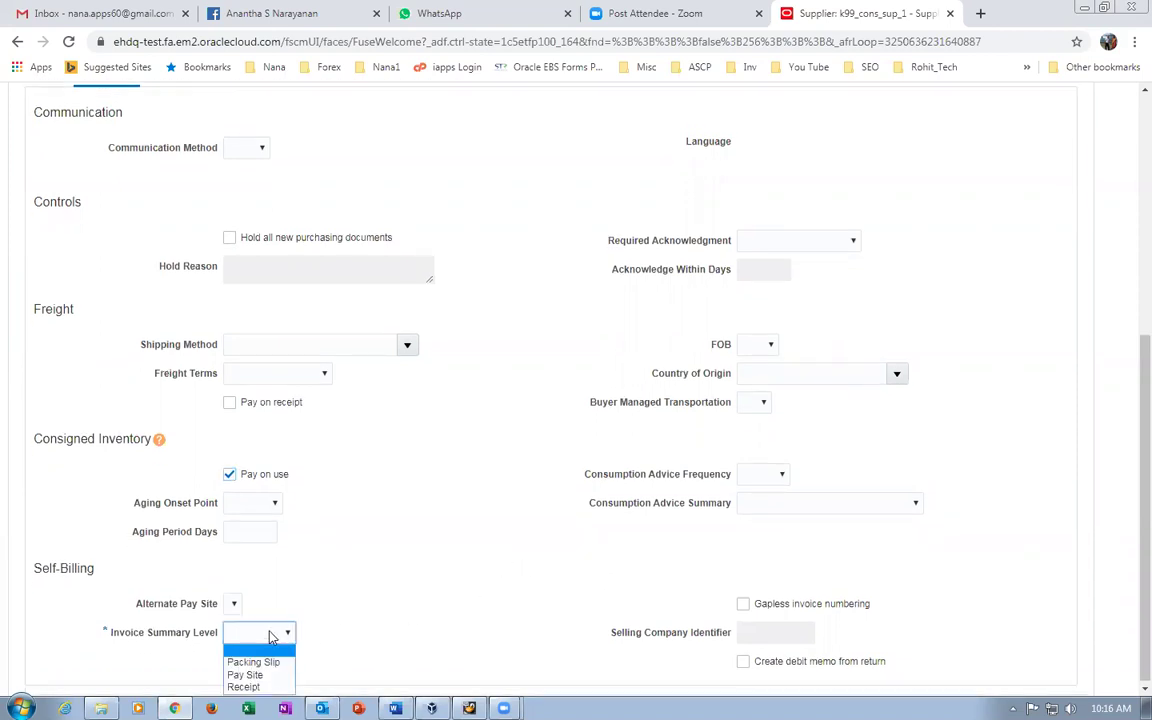
left_click(272, 687)
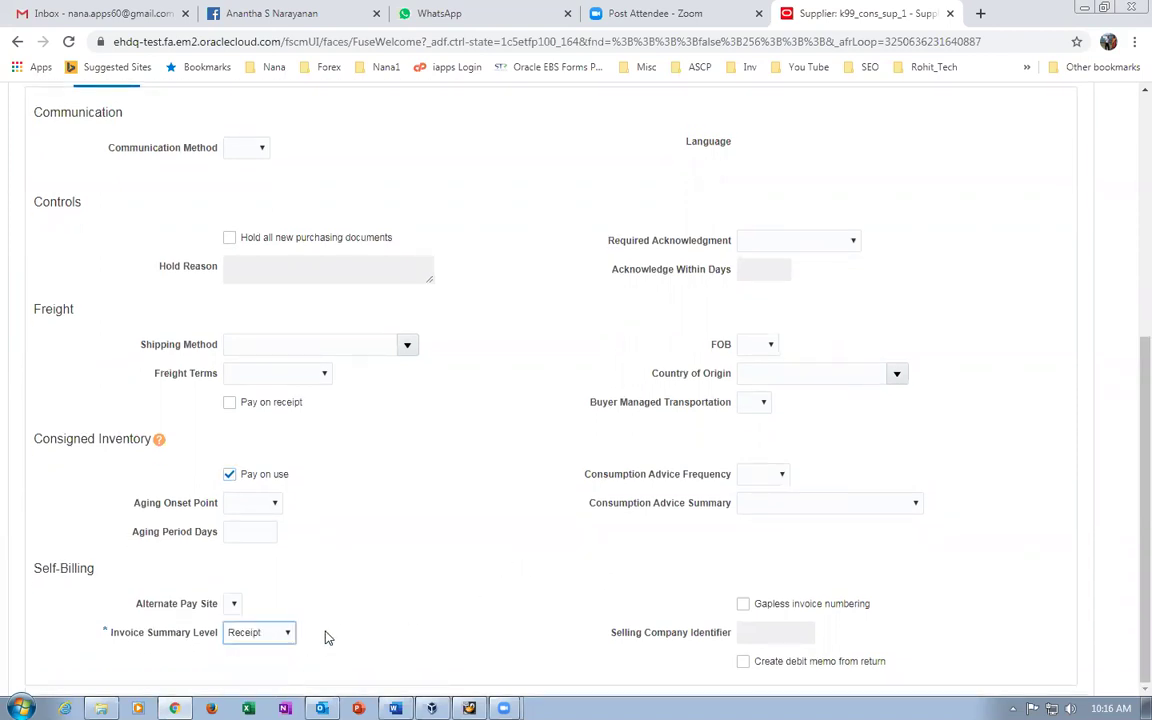
left_click(342, 600)
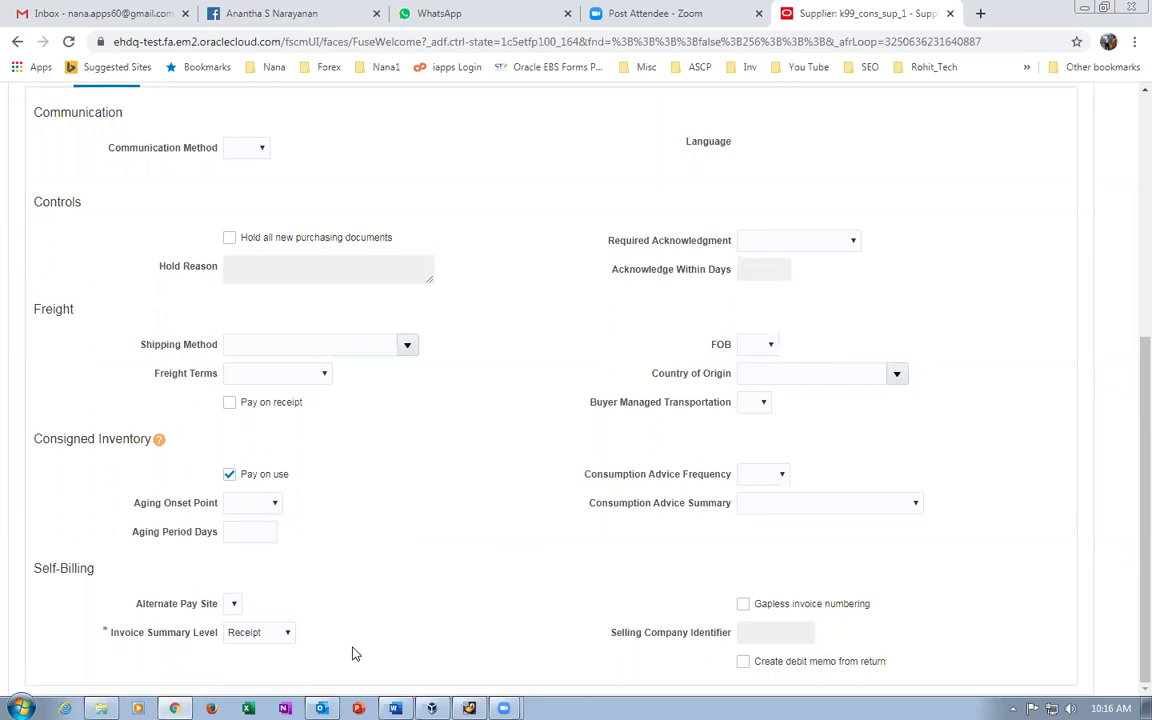
scroll(372, 648, "up", 4)
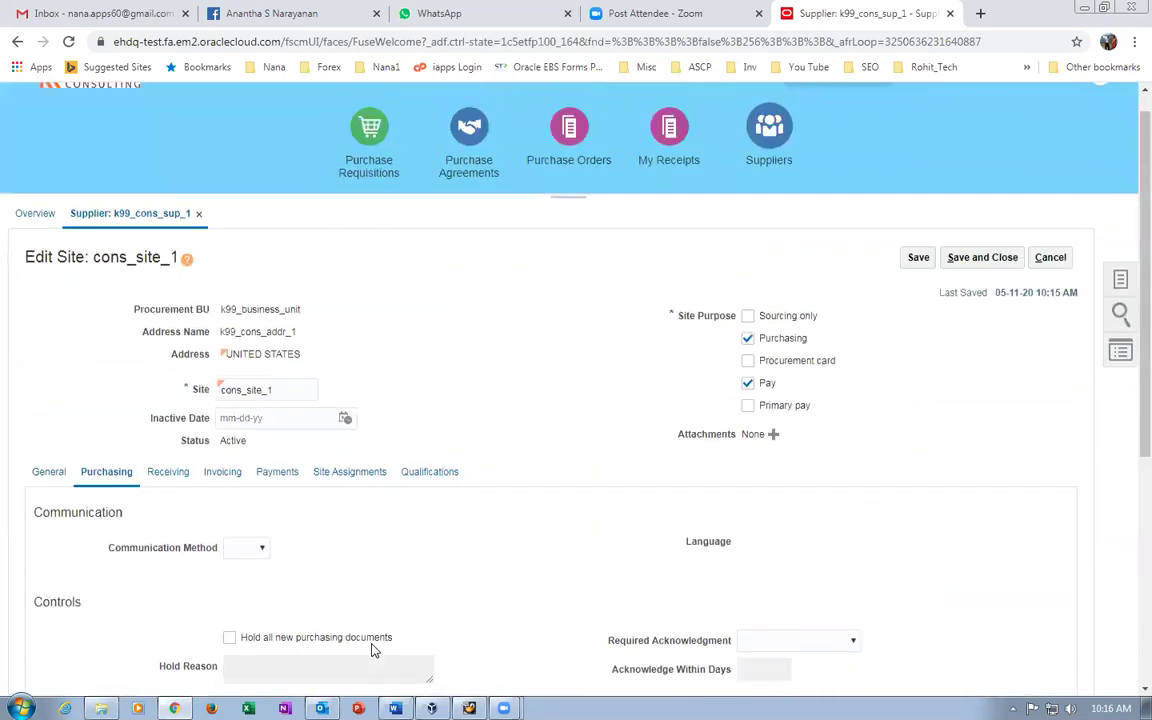
left_click(918, 257)
- Set both invoice currency and payment currency to US Dollar and save the site
left_click(222, 480)
left_click(249, 552)
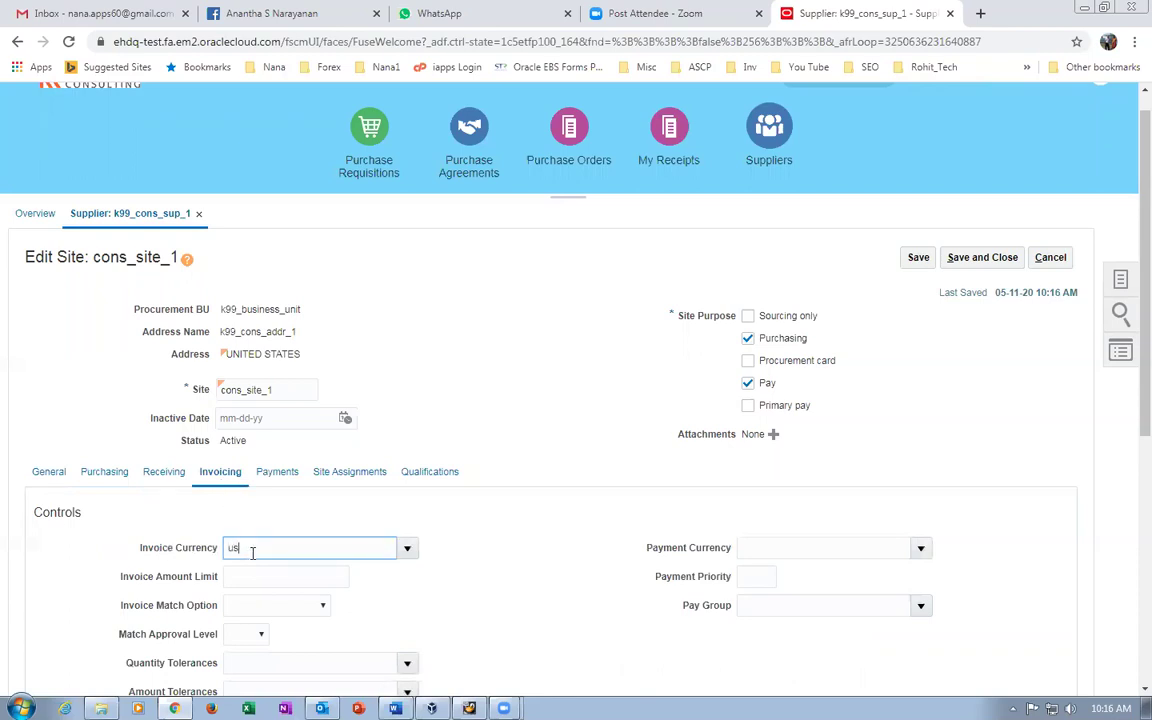
left_click(265, 573)
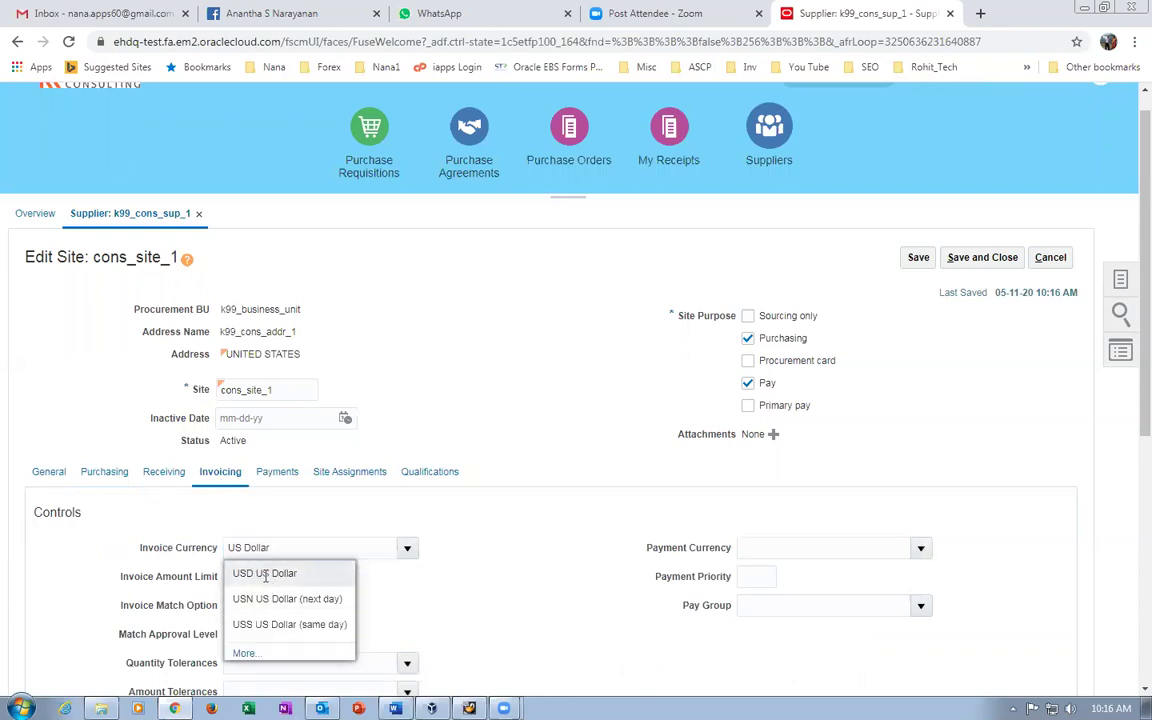
left_click(819, 540)
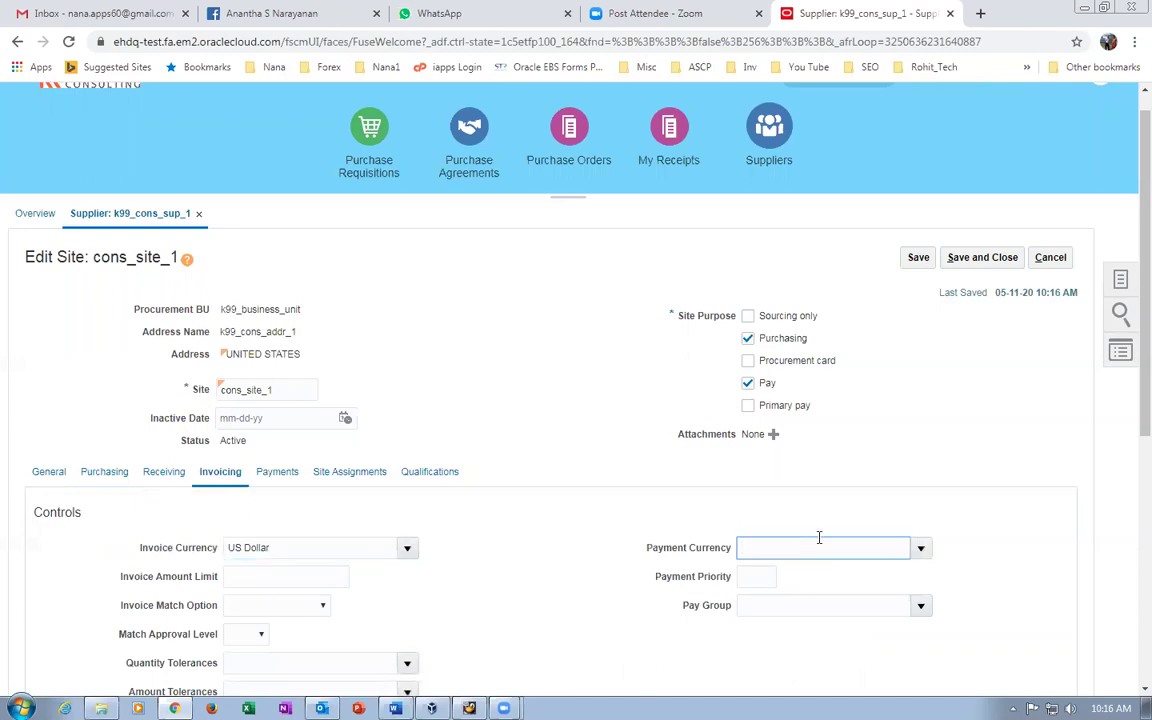
type("us")
left_click(805, 573)
left_click(917, 258)
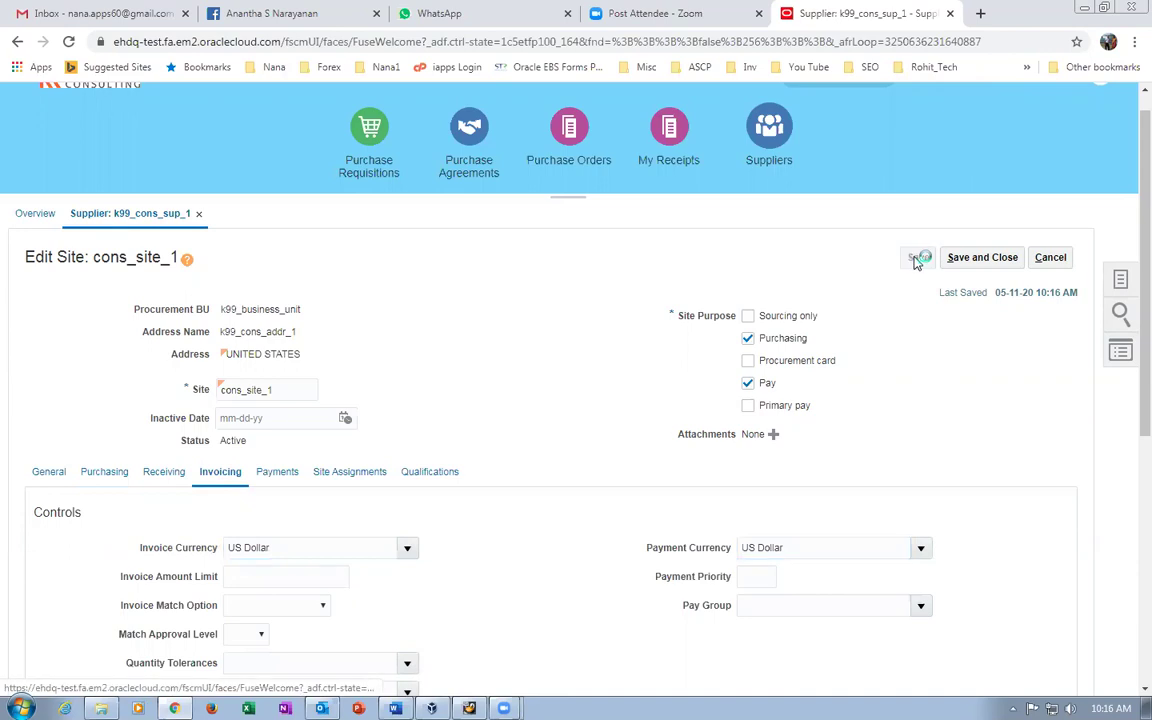
- Autocreate business unit assignments for site cons_site_1
left_click(284, 476)
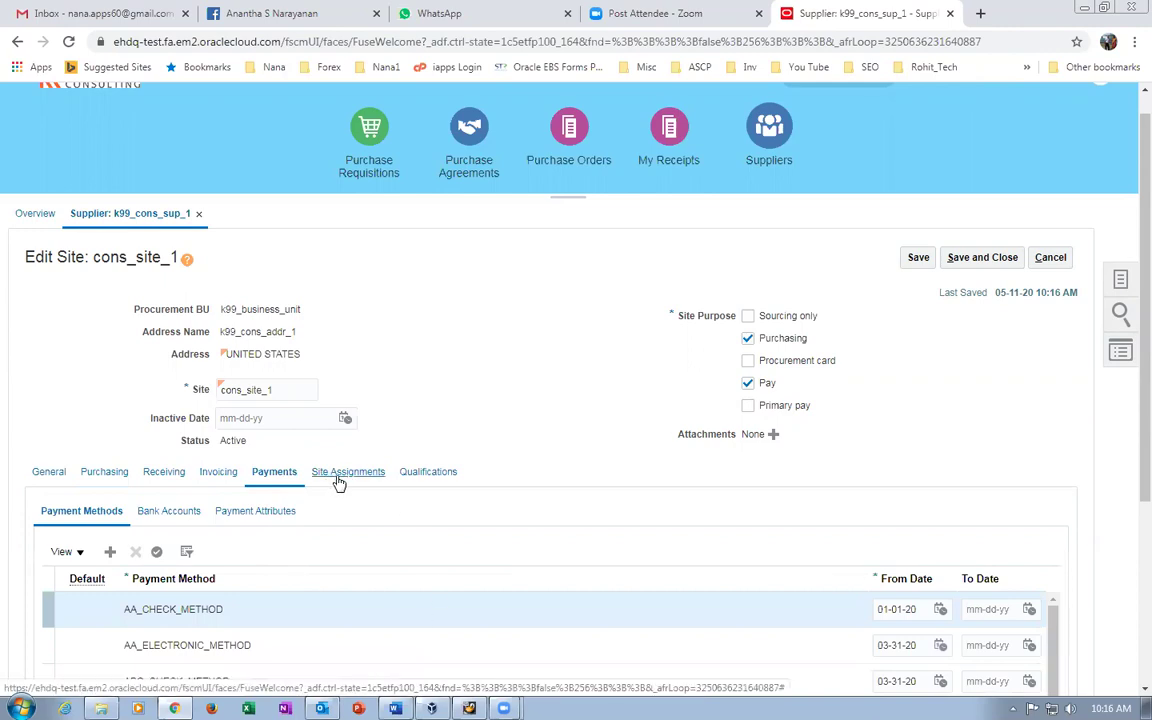
left_click(338, 479)
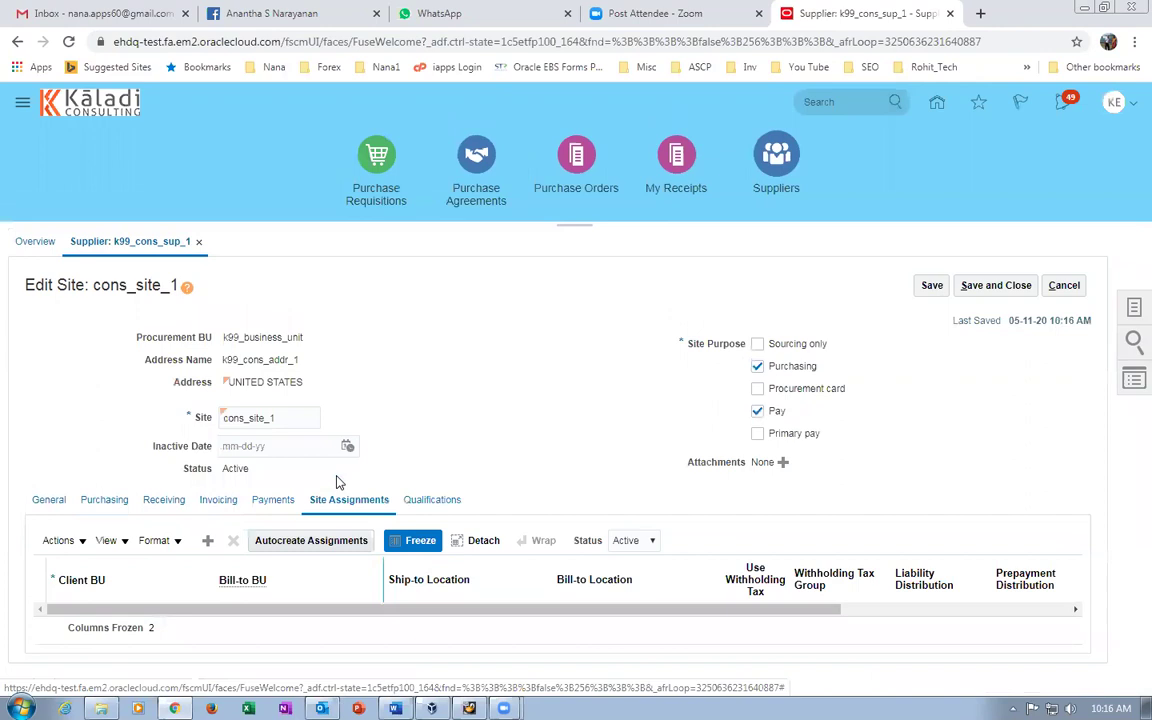
left_click(325, 545)
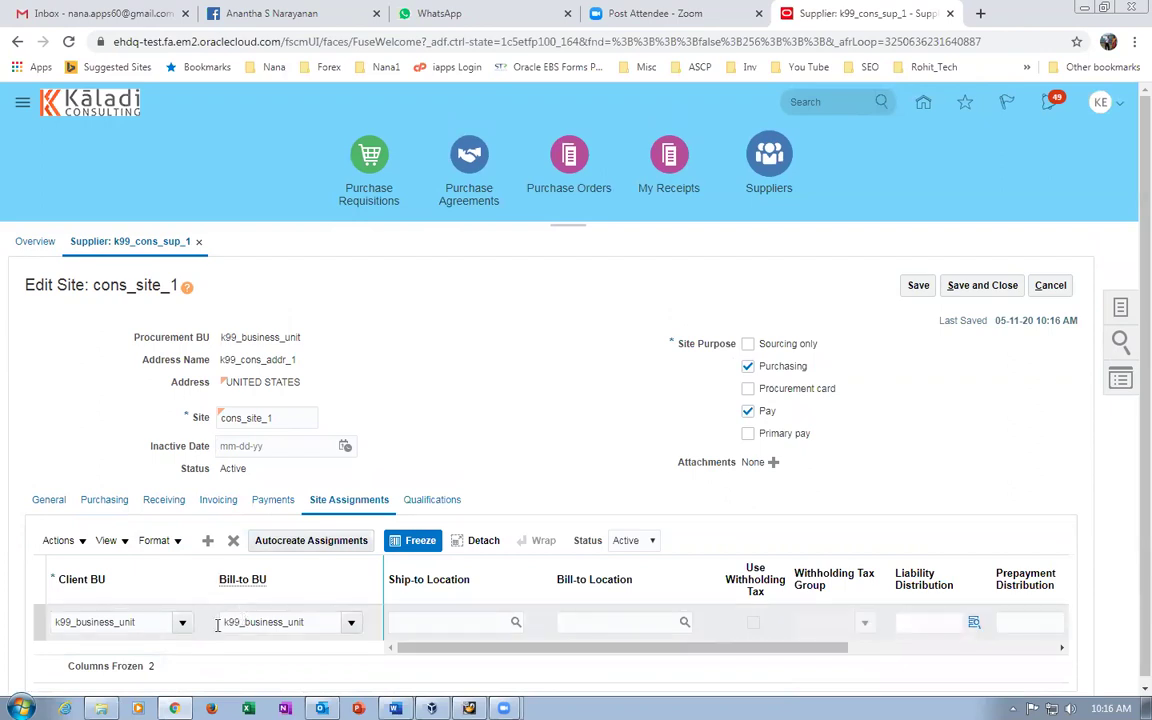
- Use k99_loc_1 as ship-to and bill-to location, then save and close the site
left_click(462, 623)
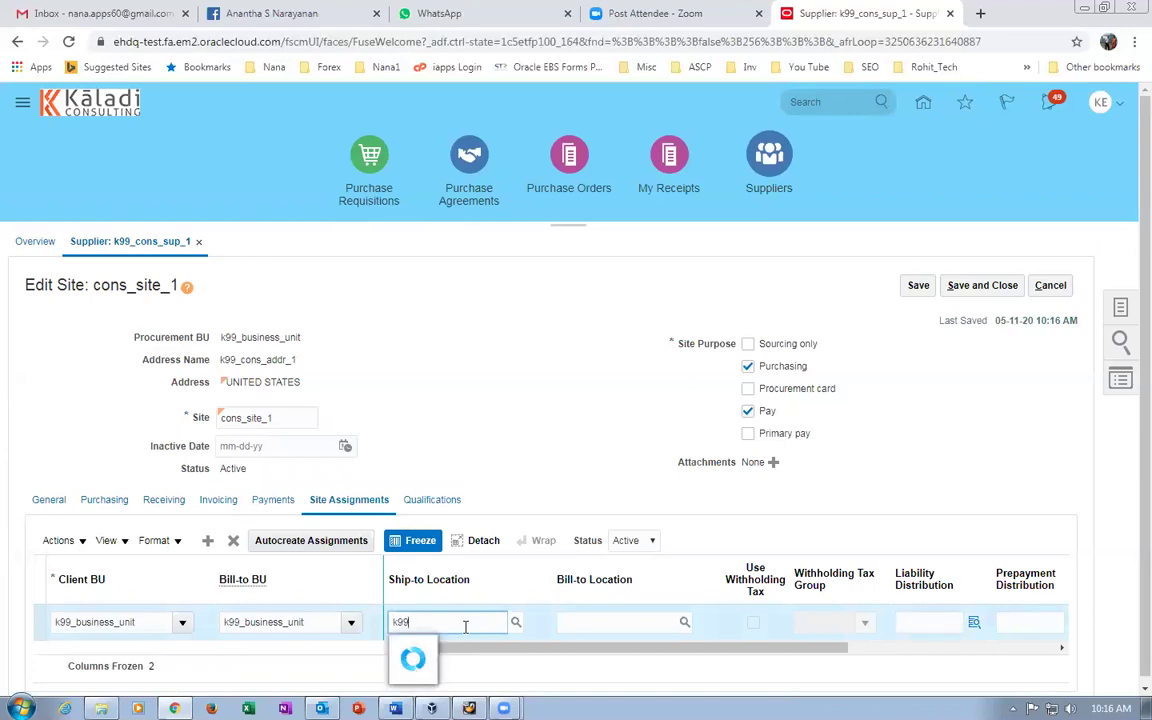
left_click(447, 519)
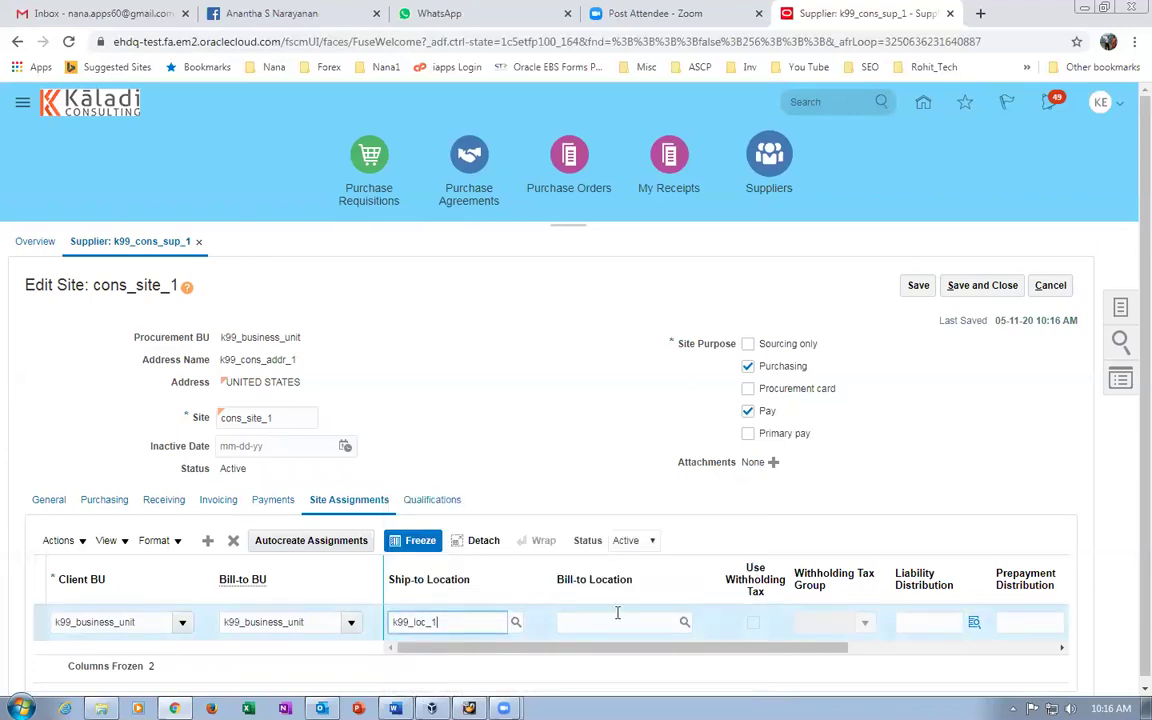
left_click(609, 623)
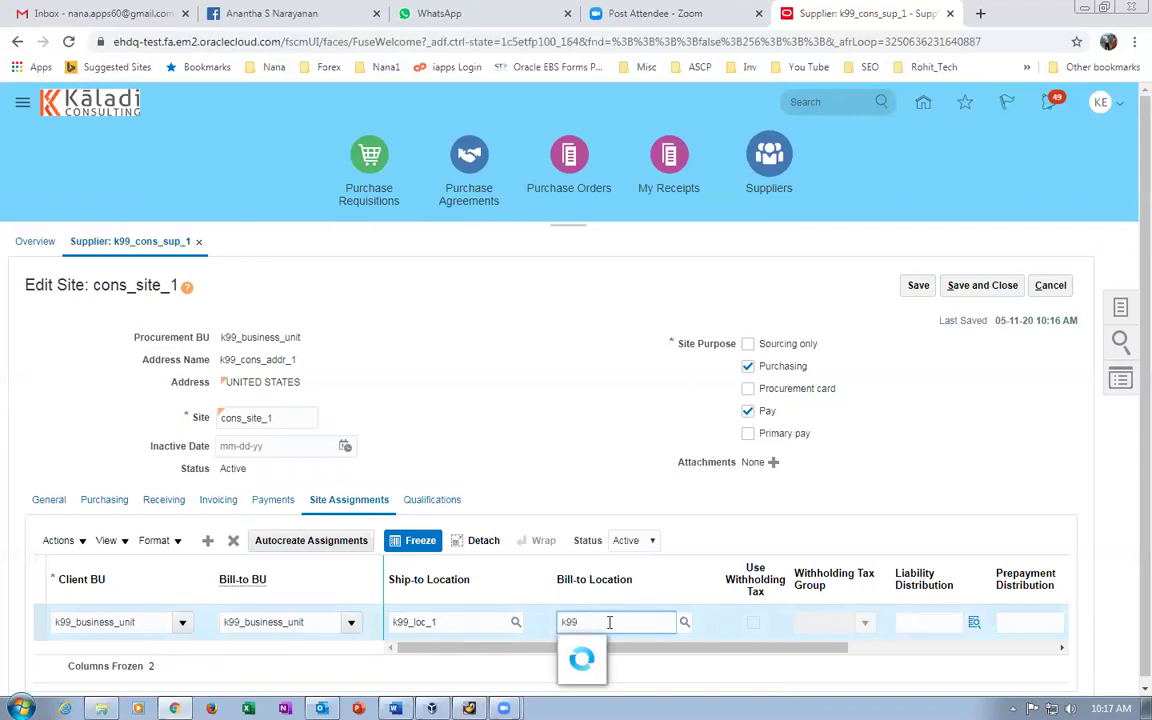
left_click(607, 519)
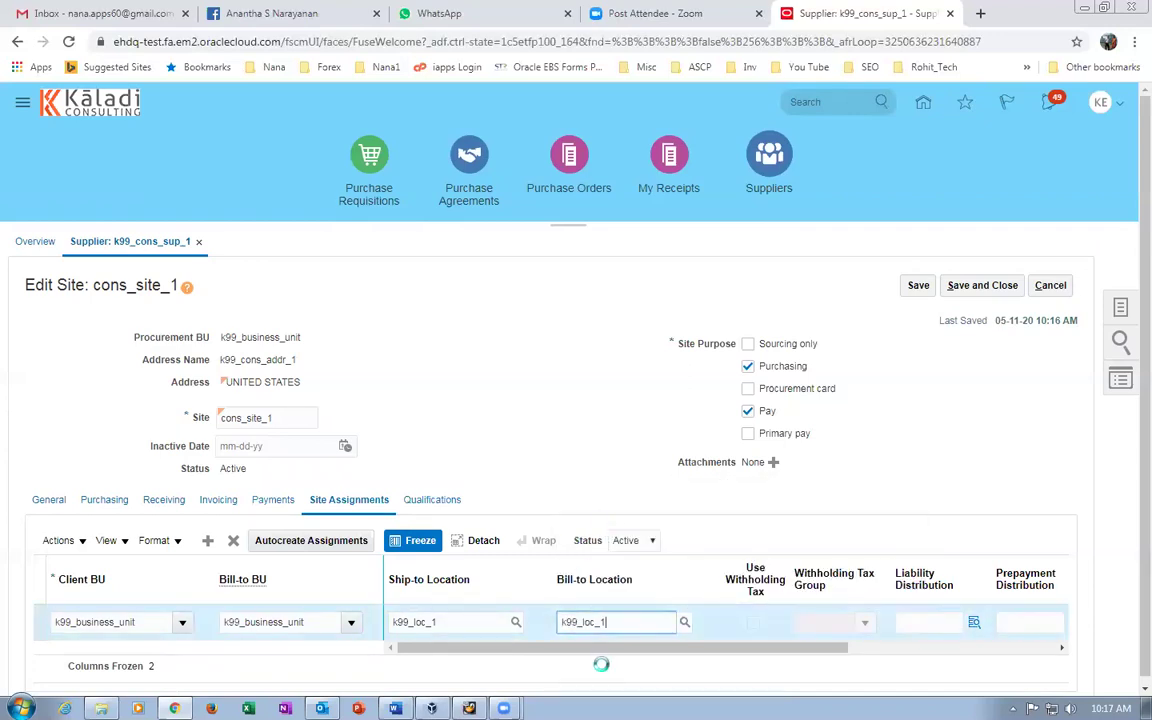
left_click_drag(490, 650, 699, 690)
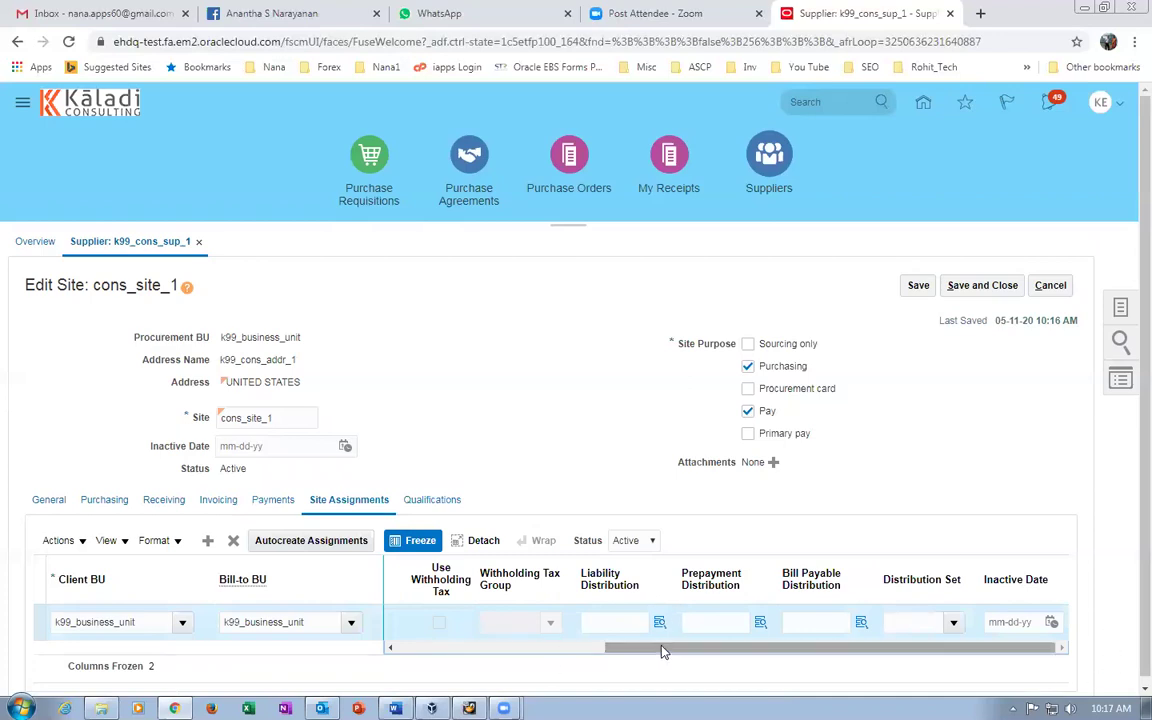
left_click(918, 286)
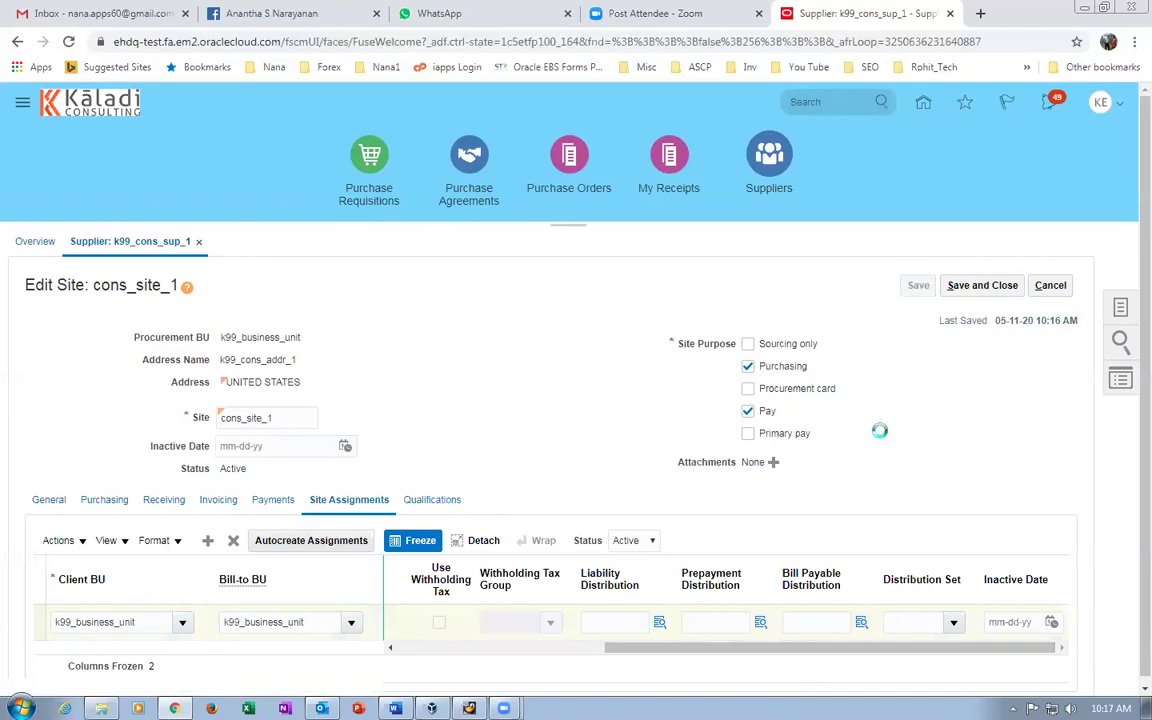
left_click(980, 286)
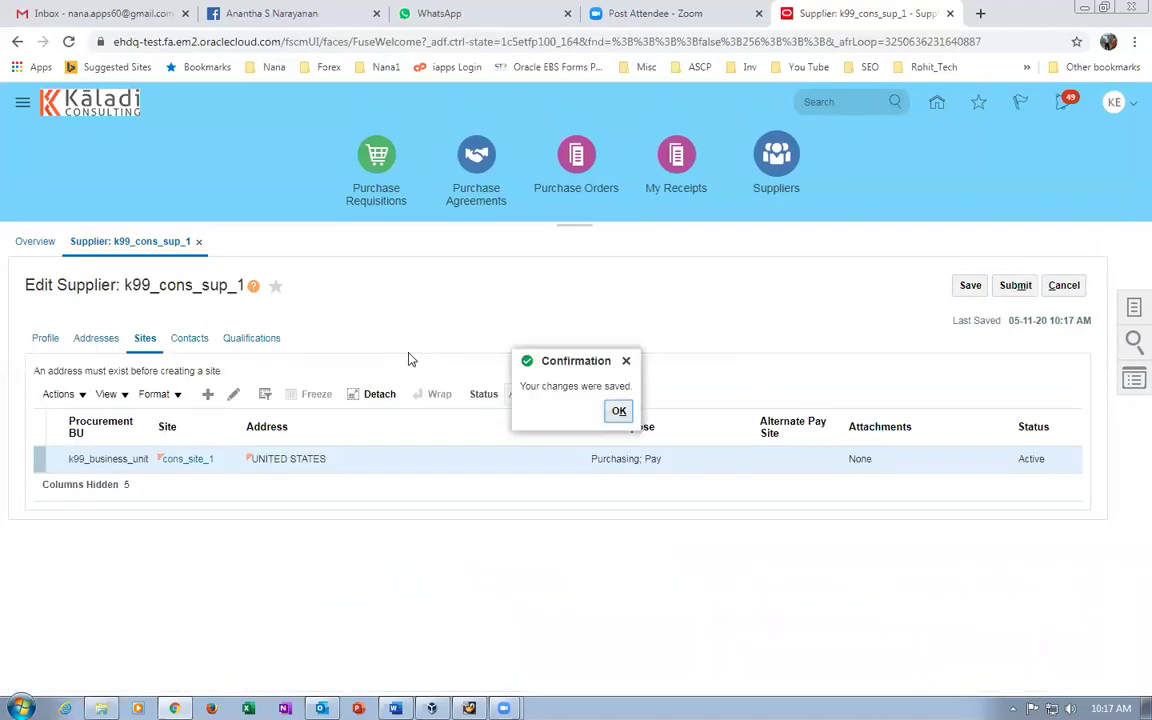
- Acknowledge the site save, submit supplier k99_cons_sup_1, and confirm the saved changes
left_click(618, 411)
left_click(1016, 286)
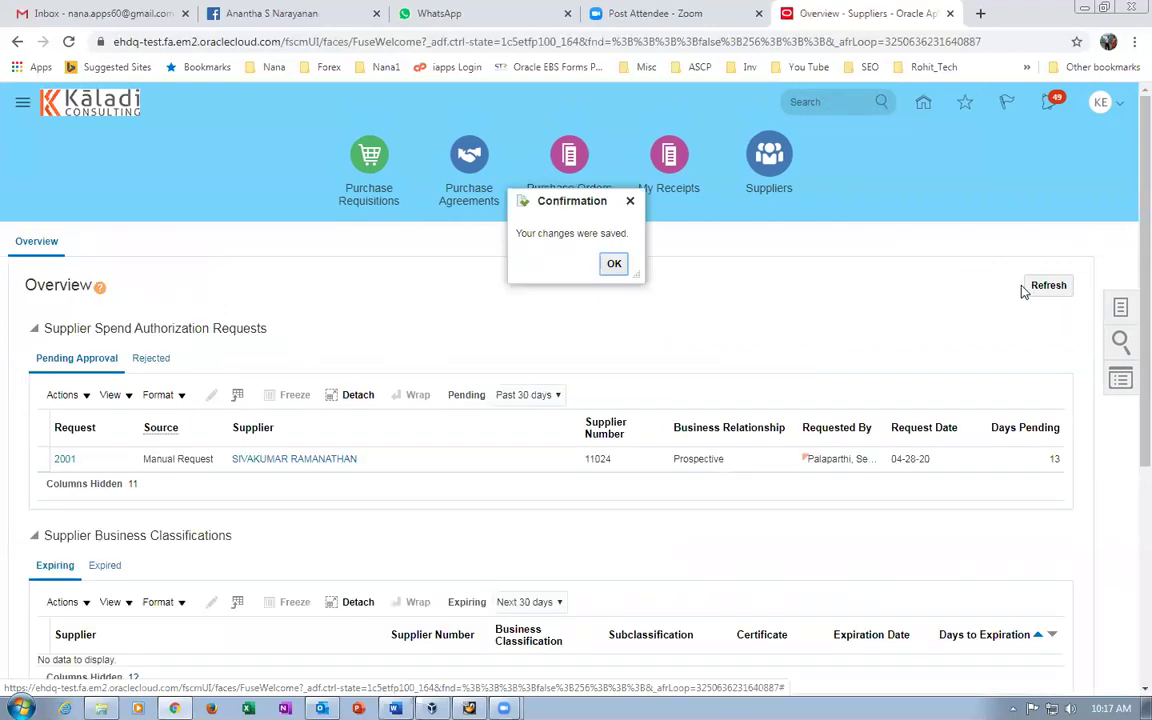
left_click(615, 264)
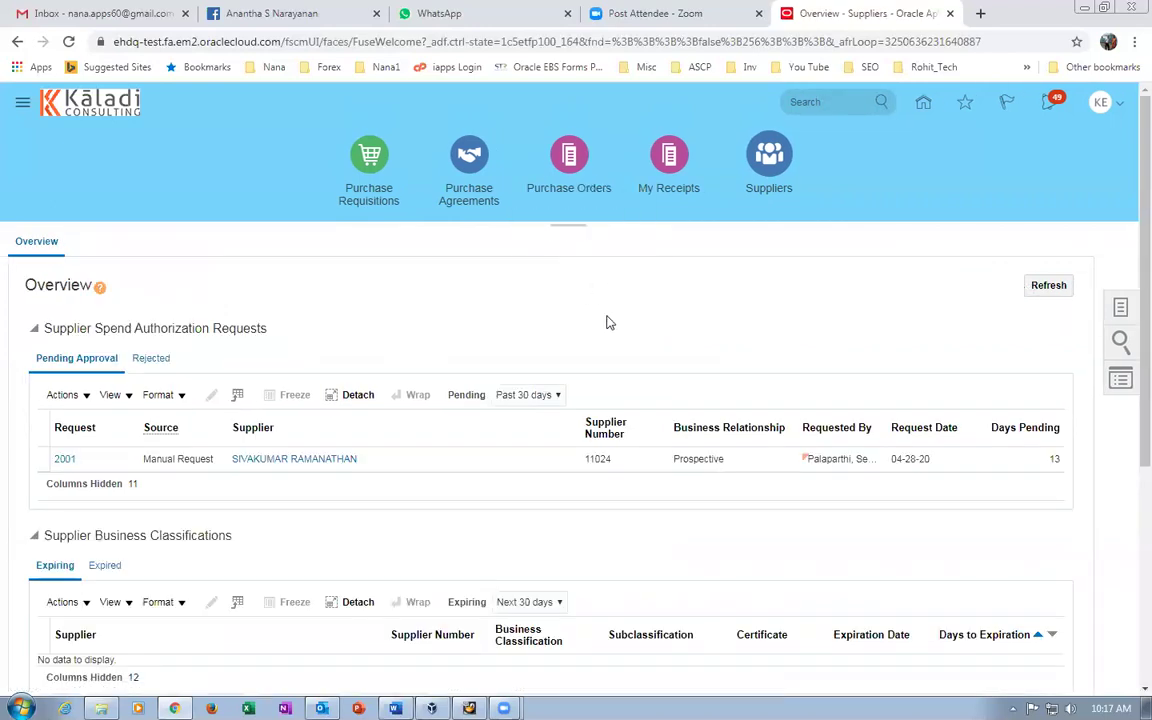
key("alt+Tab")
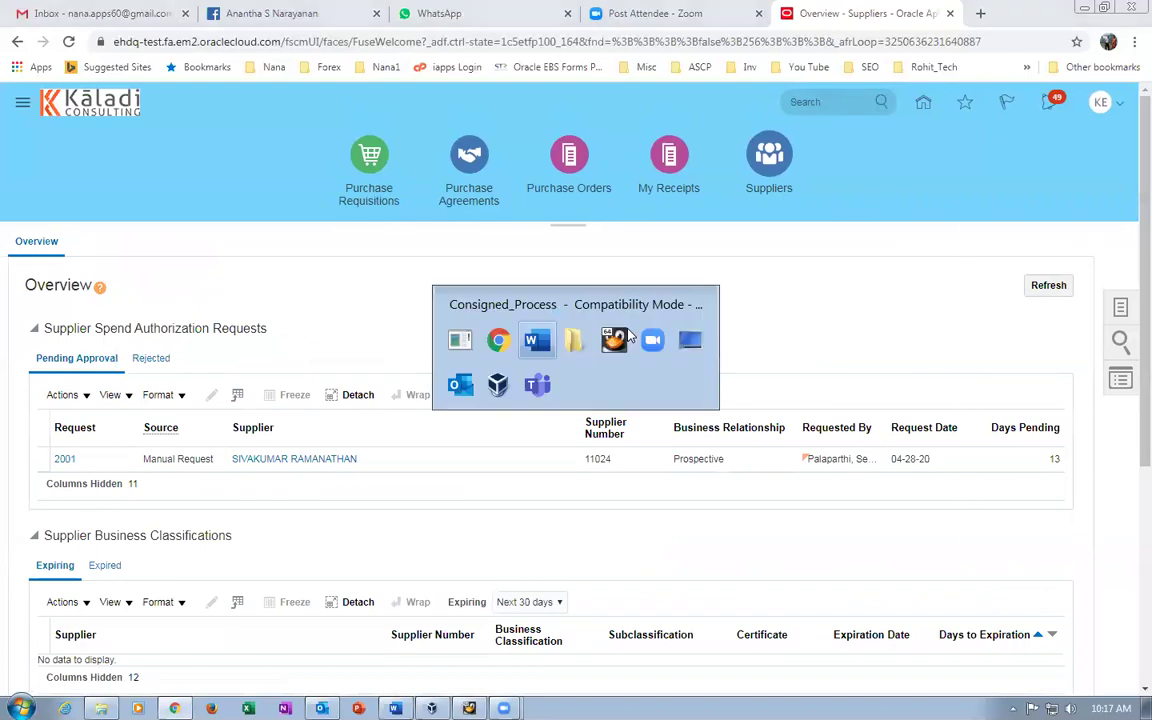
scroll(633, 338, "up", 2)
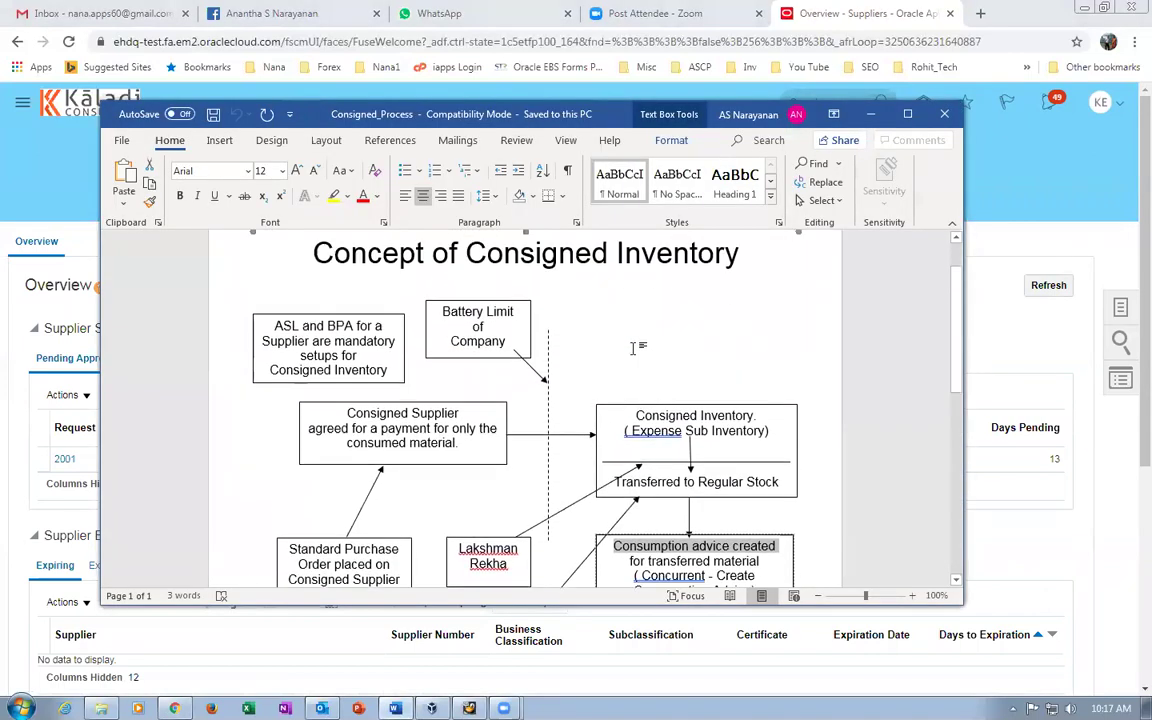
left_click_drag(326, 351, 357, 350)
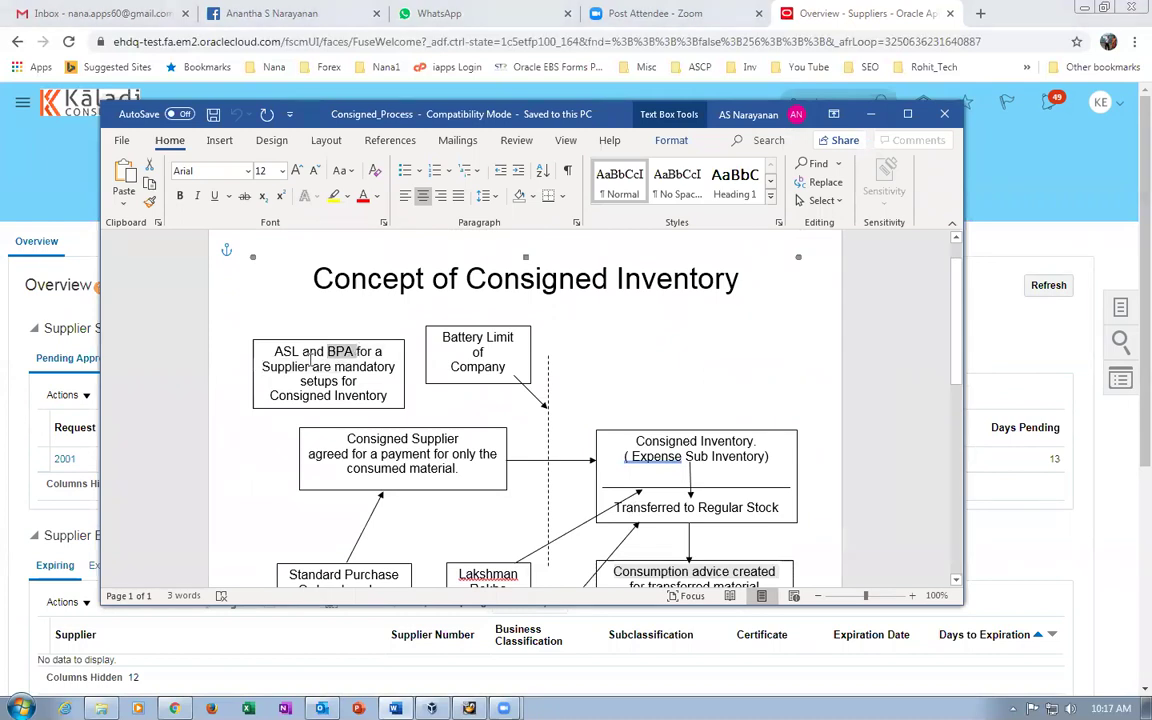
left_click_drag(276, 352, 348, 352)
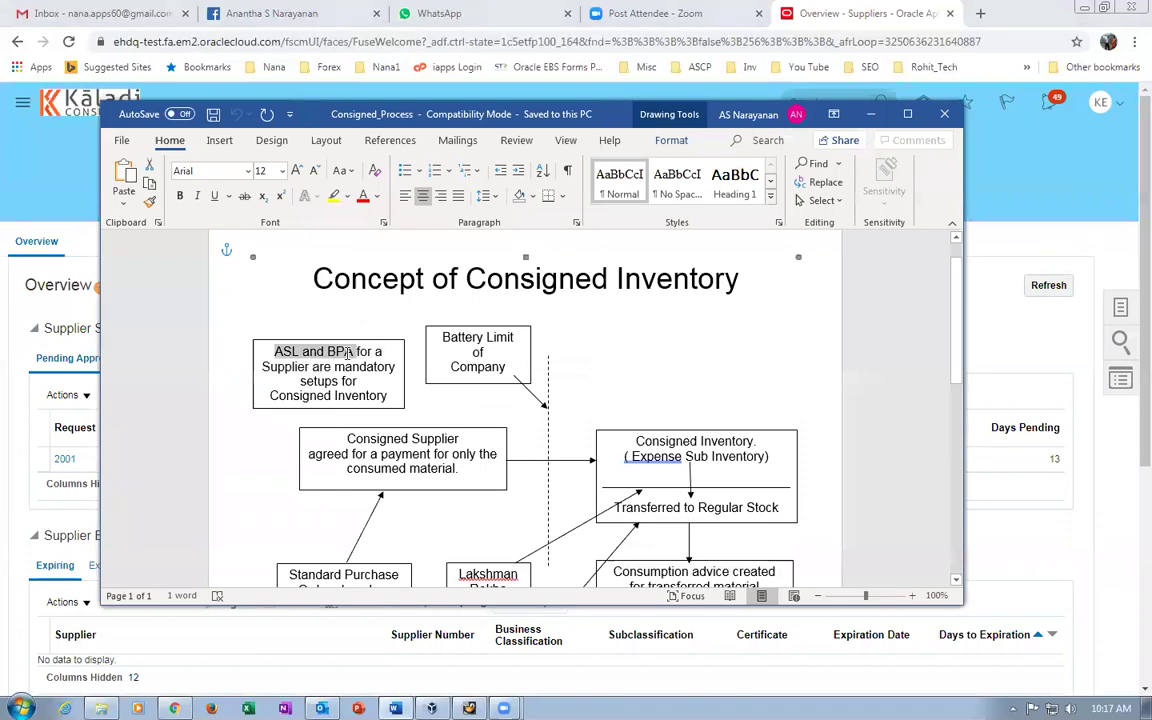
left_click(328, 358)
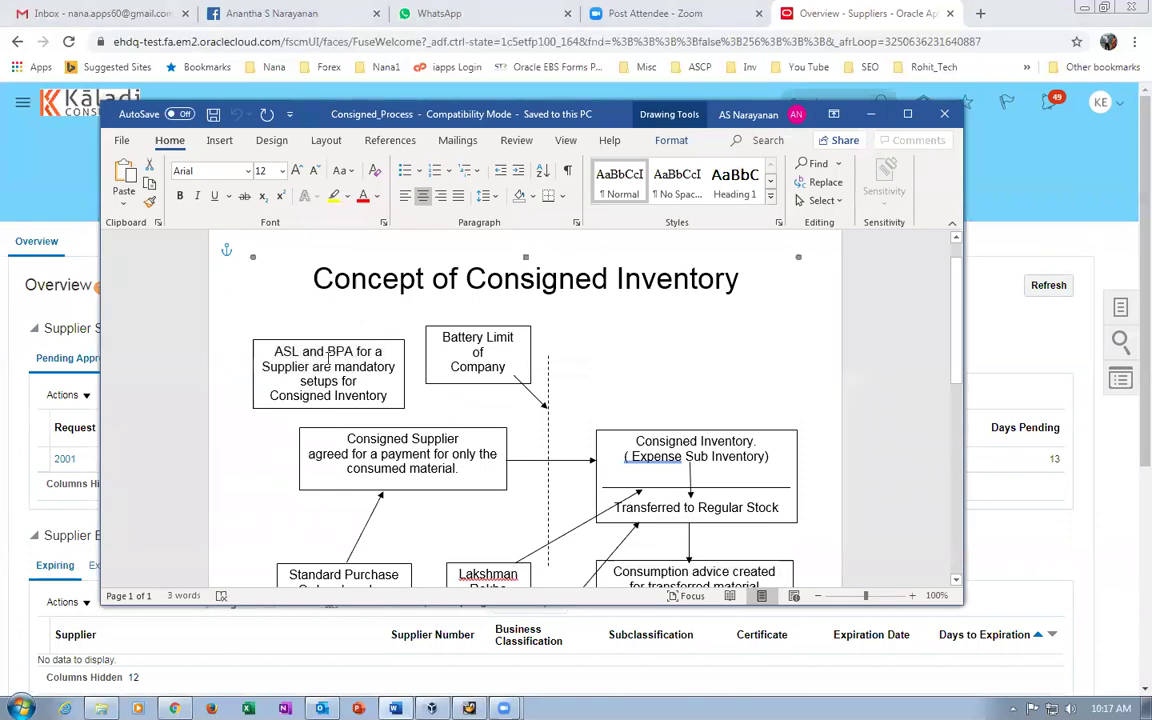
double_click(328, 354)
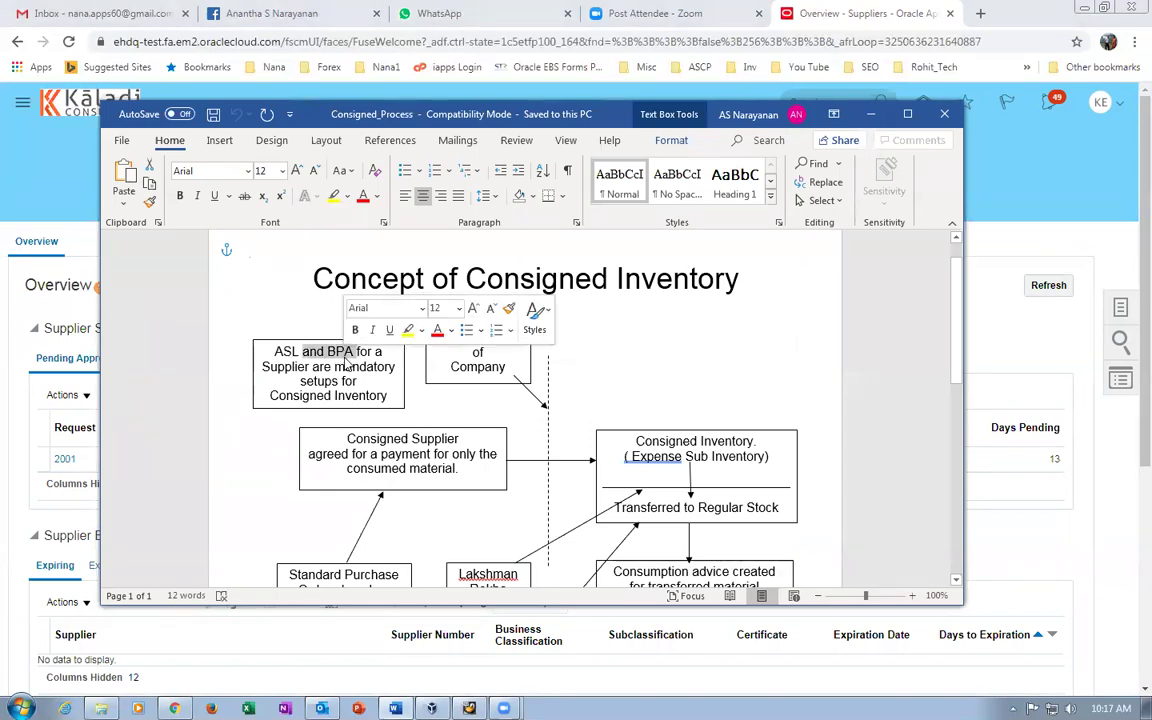
key("alt+Tab")
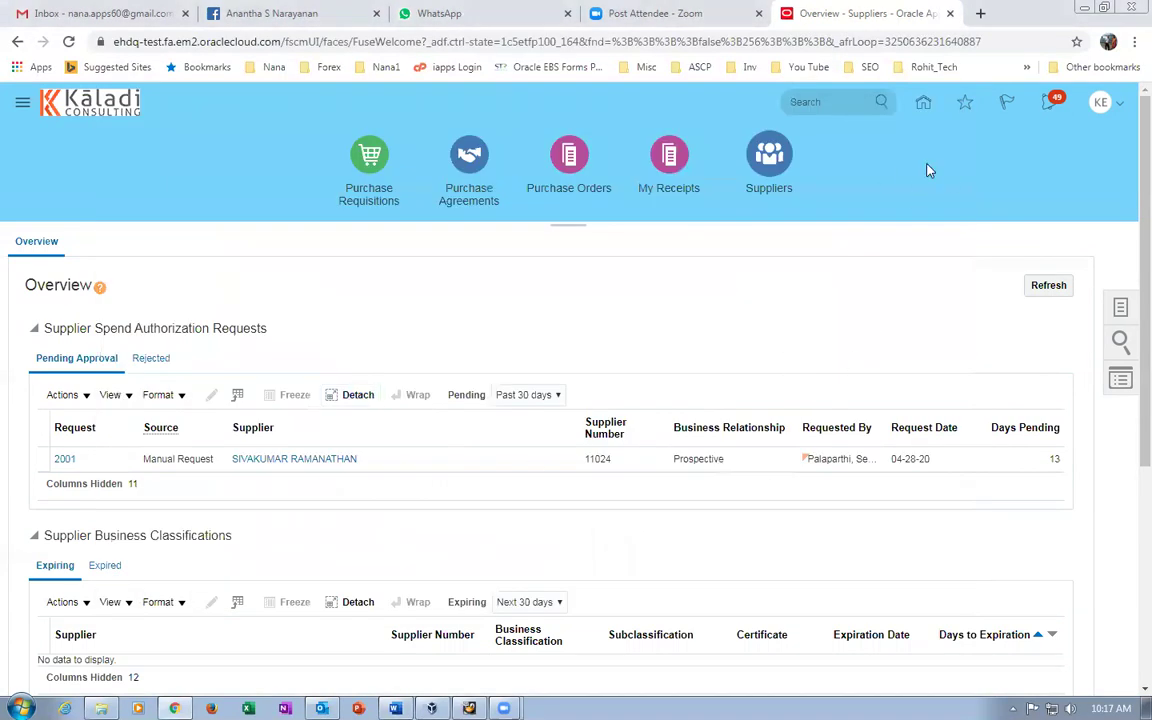
- Return to the Oracle Fusion Cloud Procurement home page
left_click(925, 108)
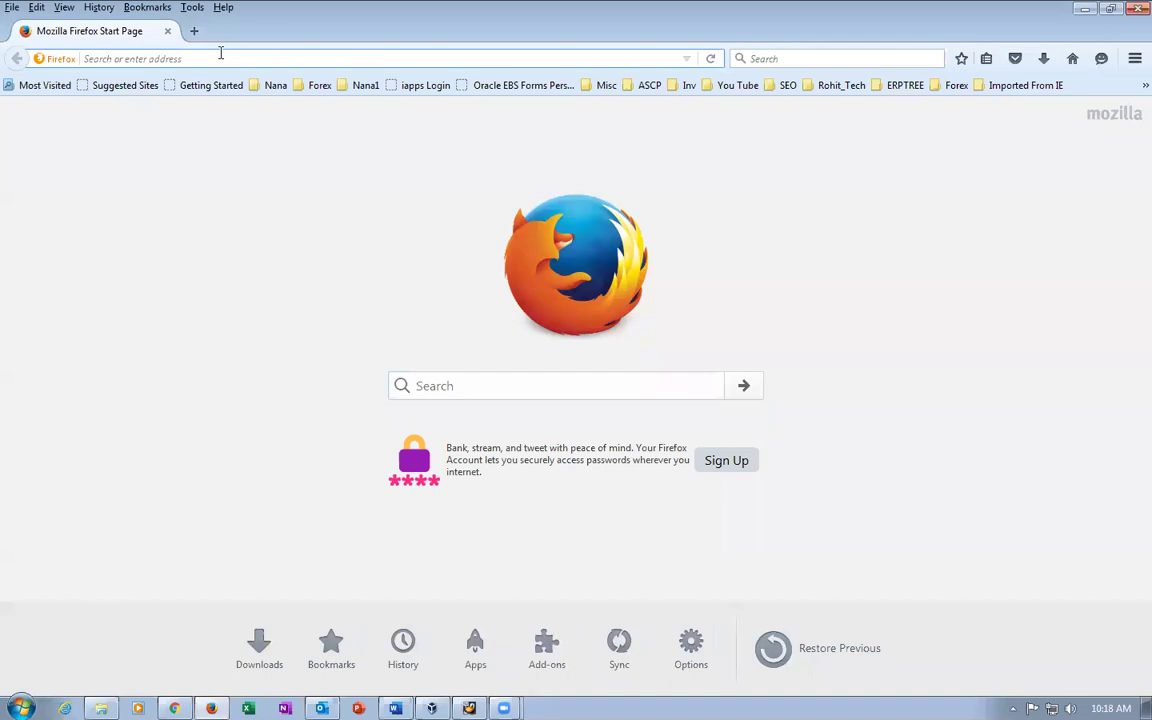
- Load mars.kumanti.in:8002, log in to E-Business Suite, and launch the Change Org favourite
left_click(221, 53)
type("mars.kumant")
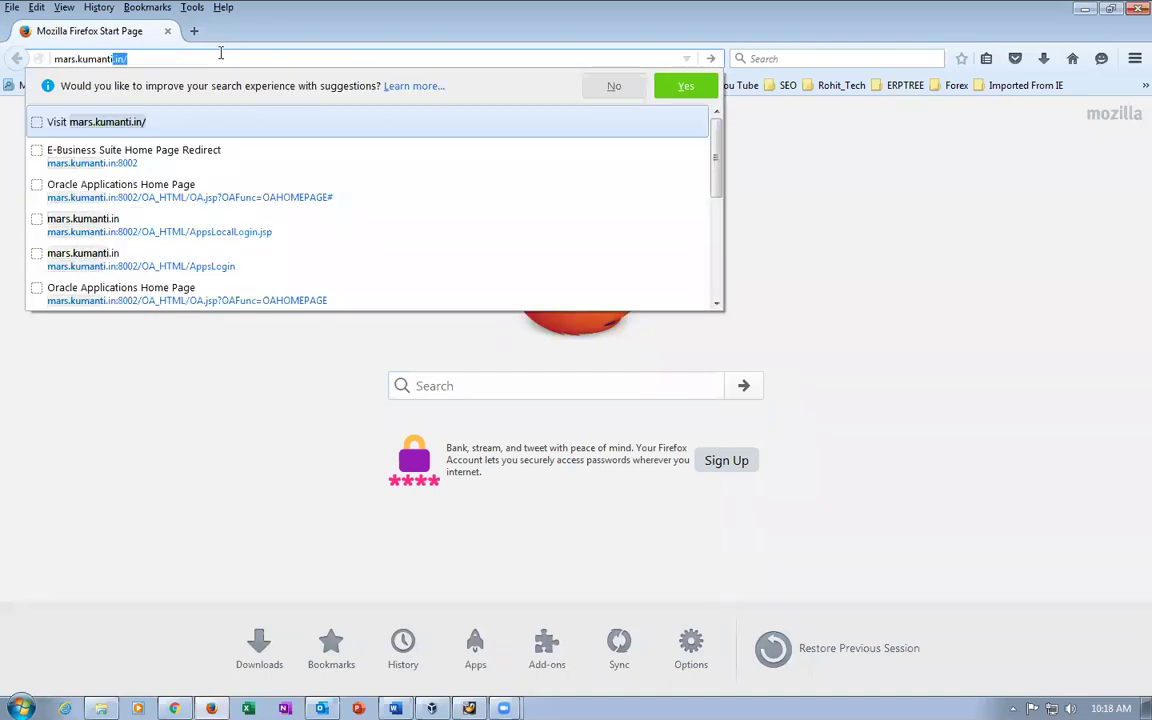
type("i.")
key("Down")
key("Return")
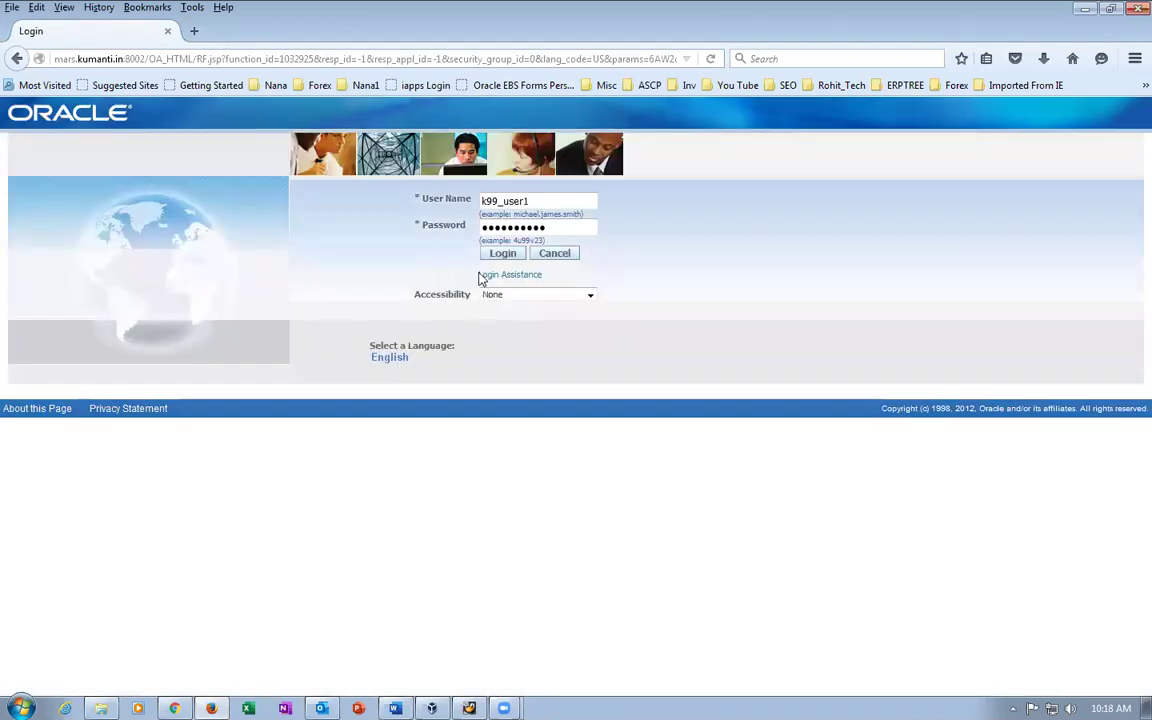
left_click(503, 254)
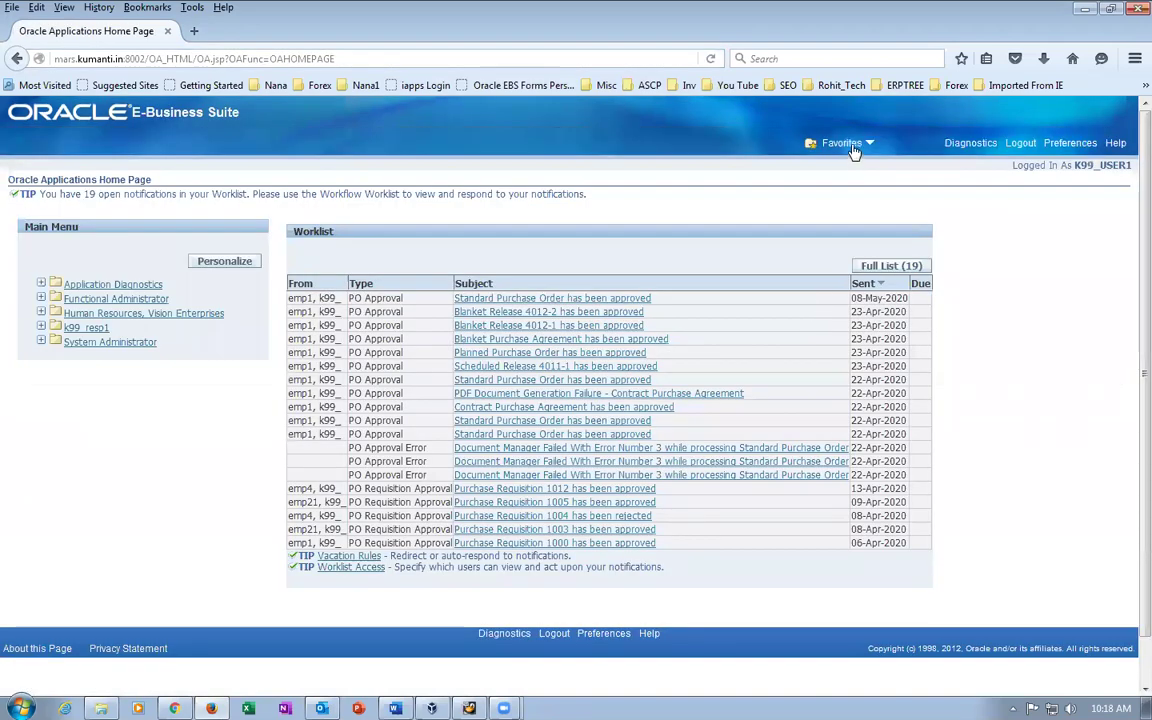
left_click(845, 145)
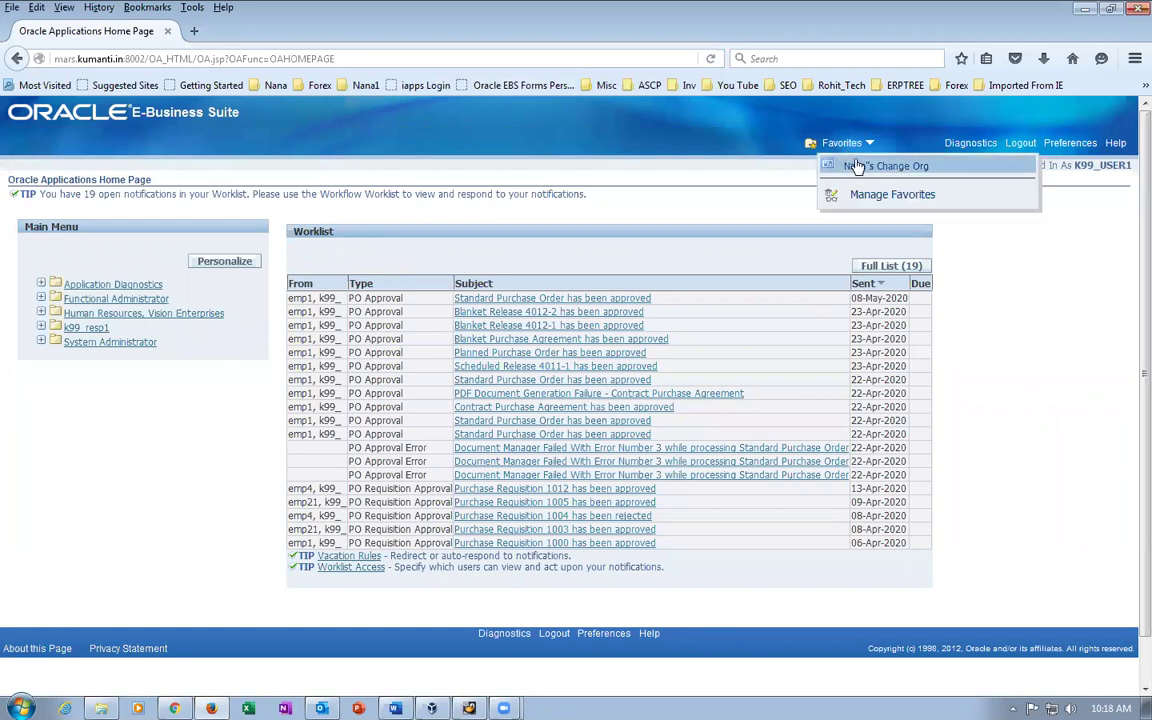
left_click(845, 160)
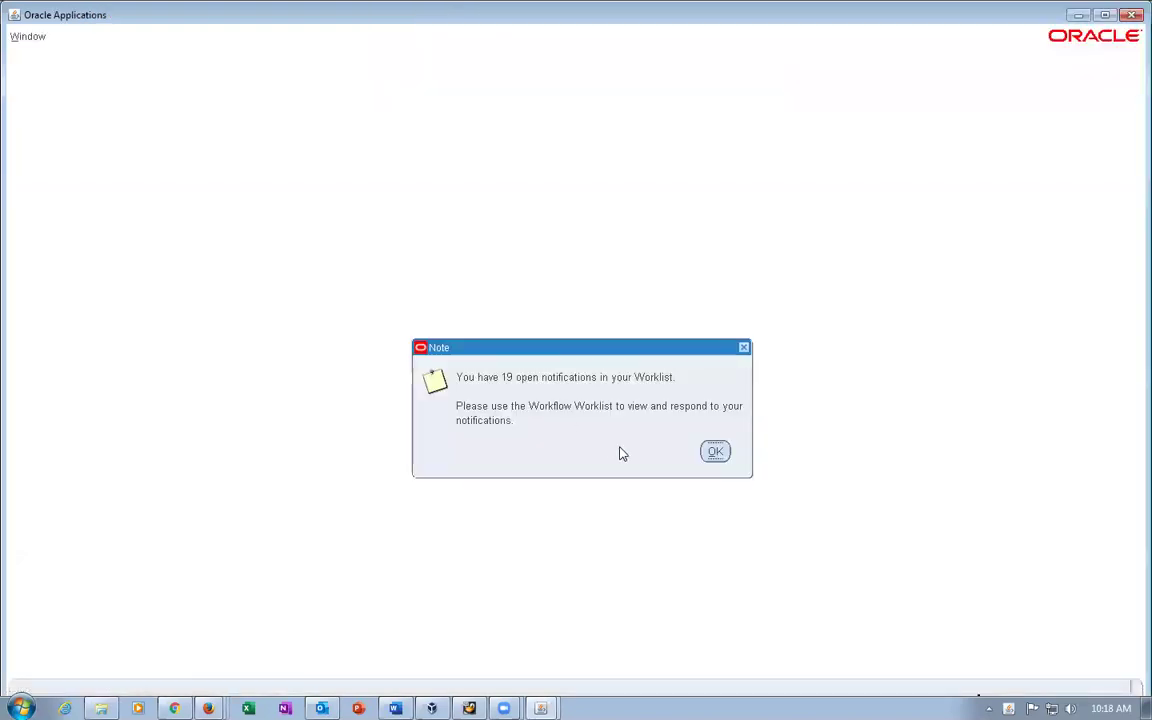
- Dismiss the notifications note, expand Nana_INV, launch Master Items, and choose the k99 organization
left_click(713, 452)
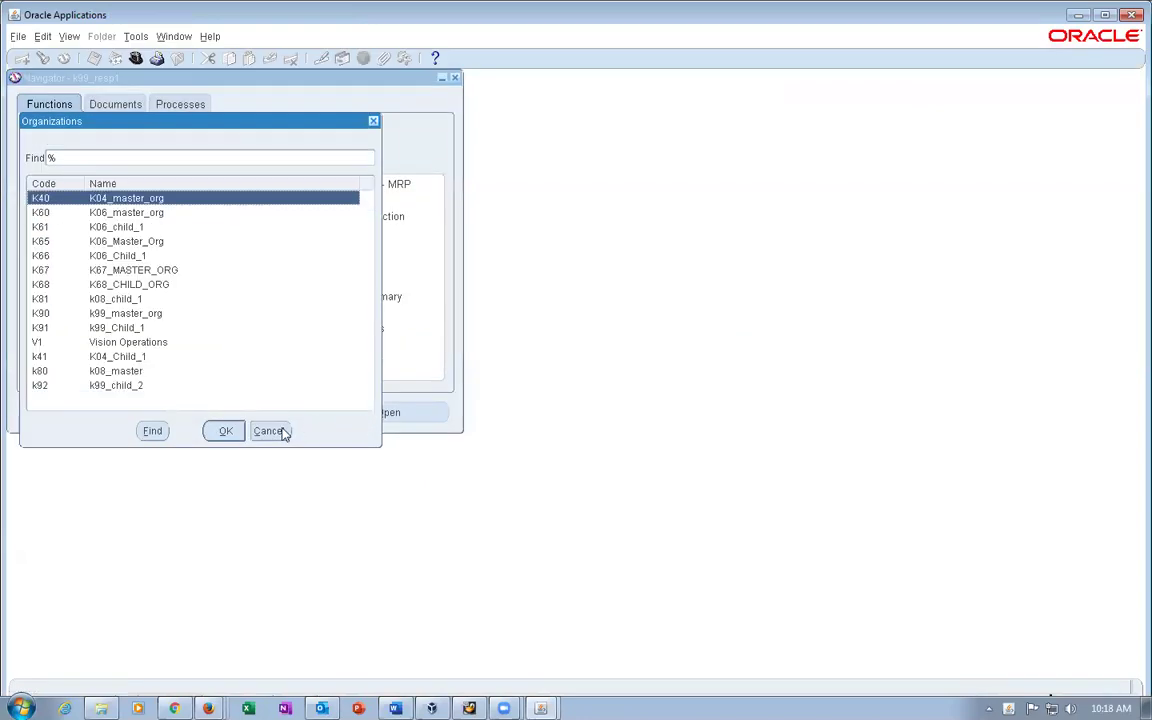
left_click(270, 431)
double_click(111, 260)
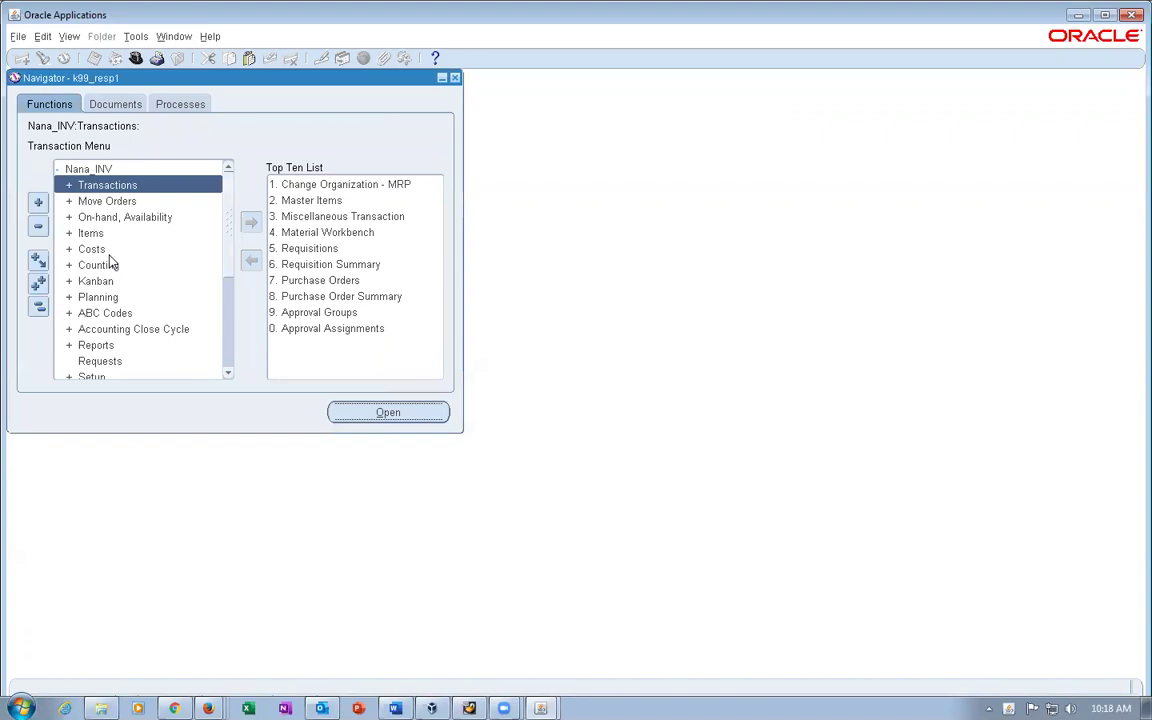
key("2")
double_click(112, 250)
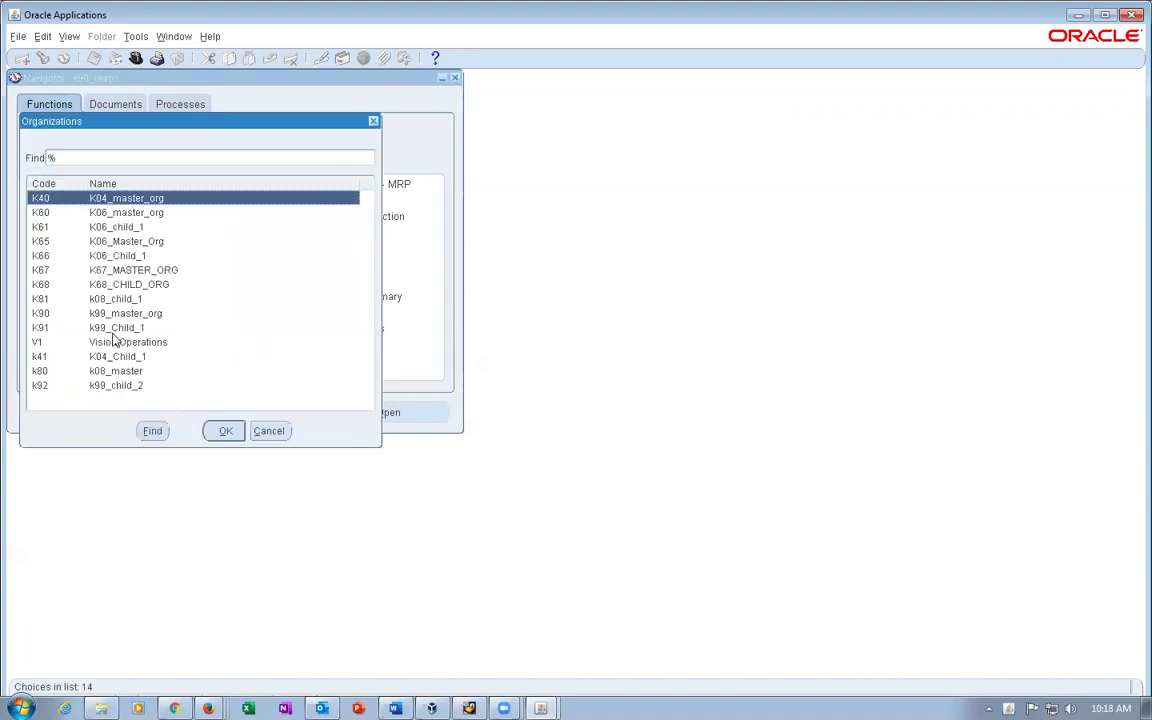
left_click(112, 327)
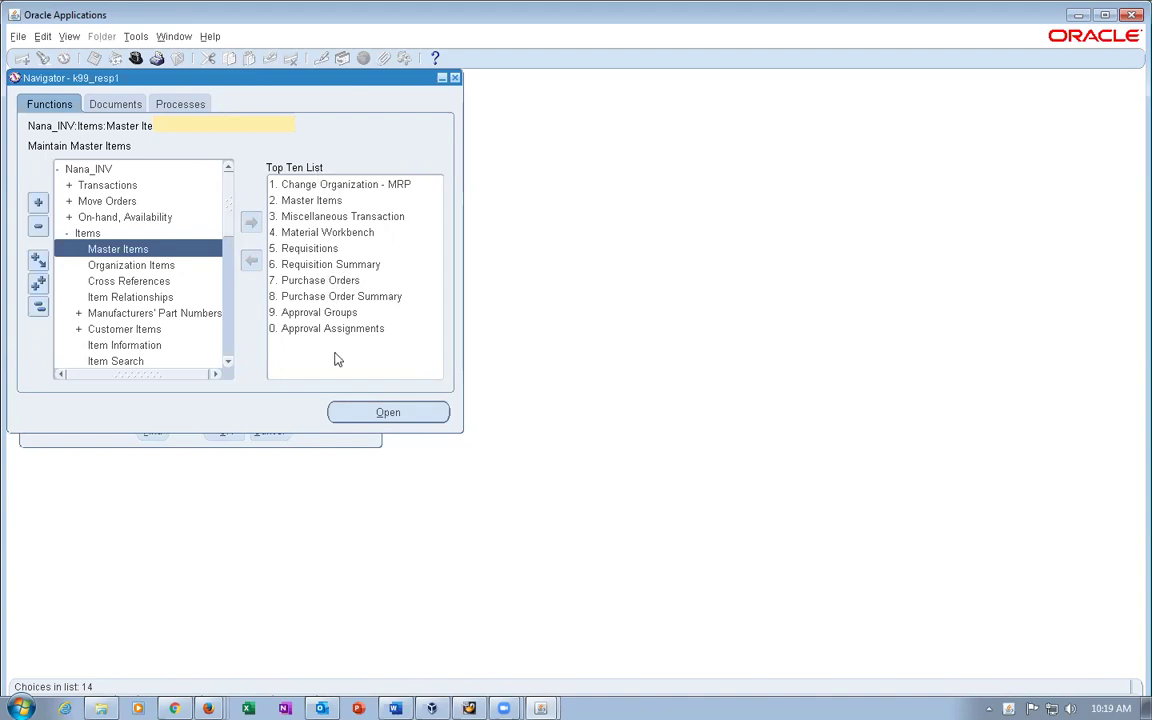
- Check the Consigned box on the General Planning attributes, leave it unchecked, and return to Oracle Cloud
key("Return")
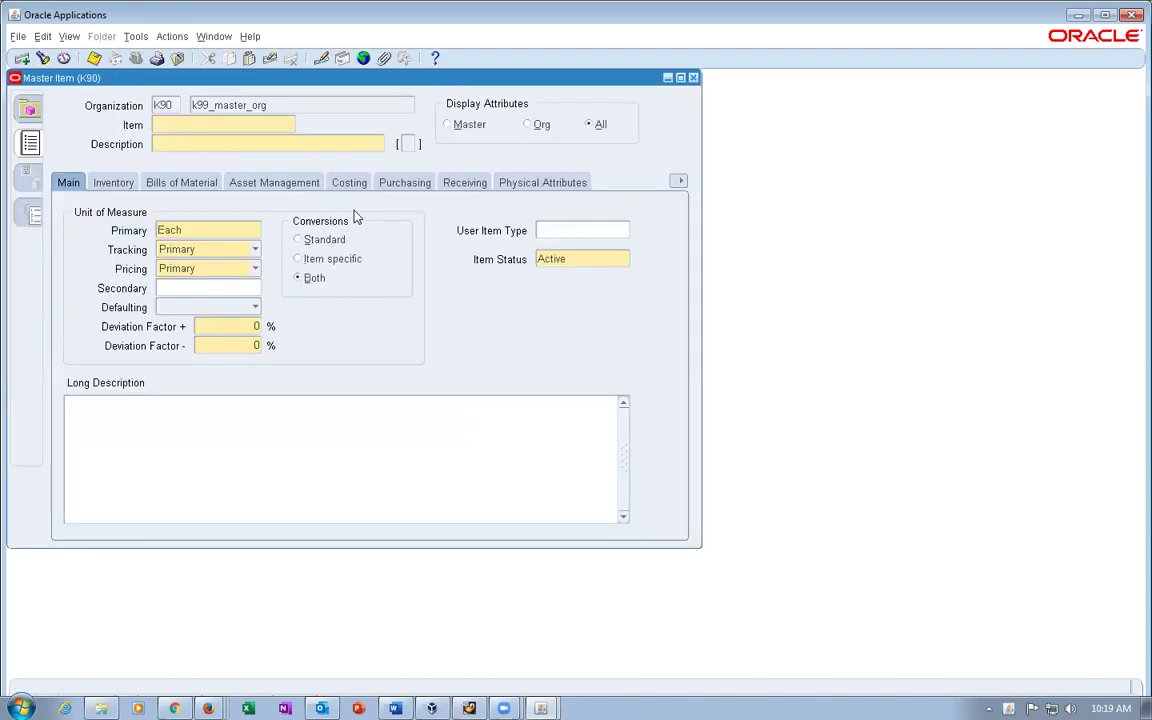
left_click(411, 184)
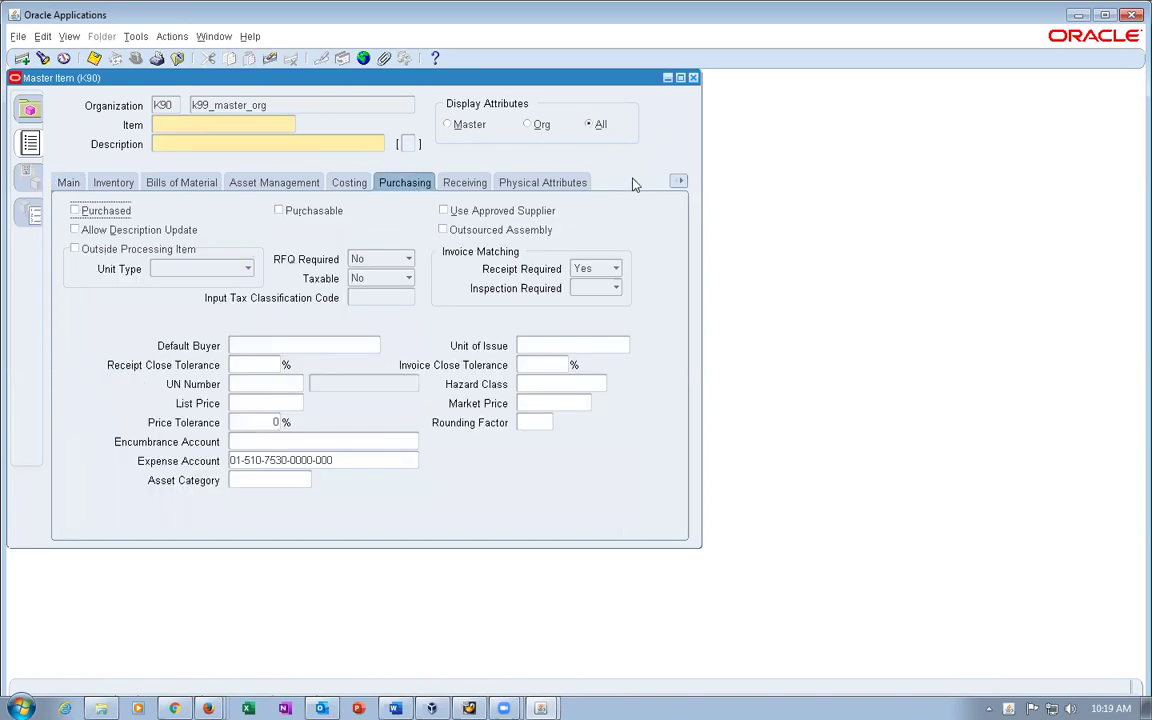
left_click(679, 182)
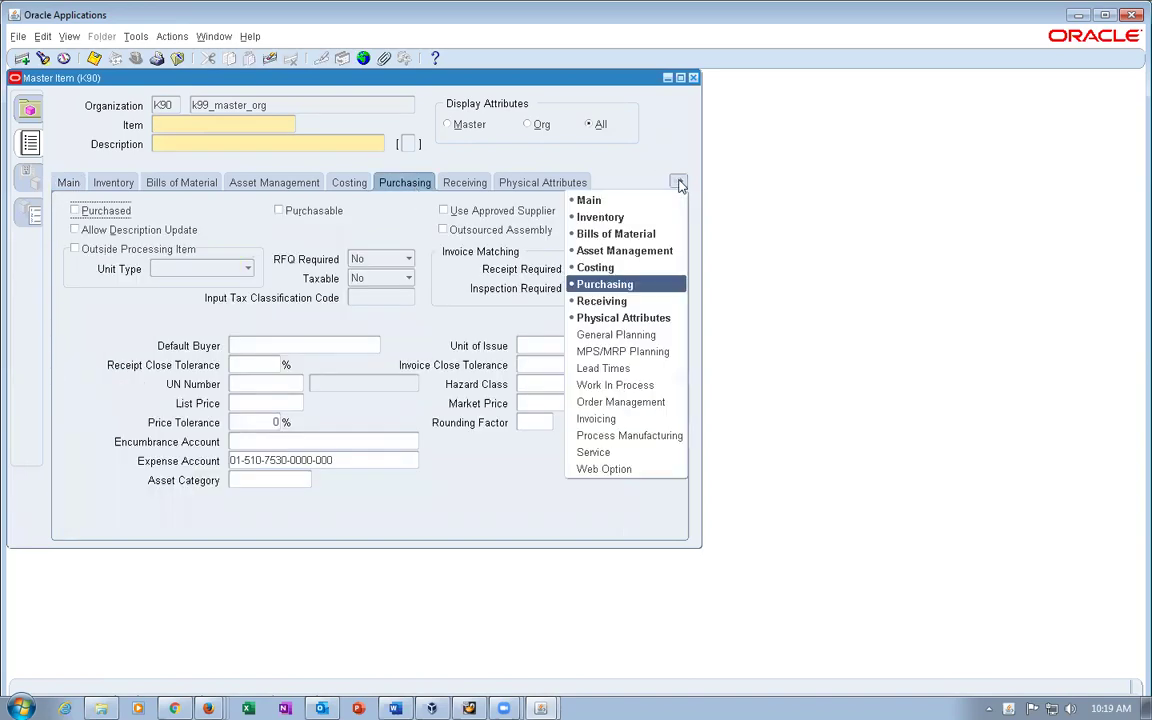
left_click(636, 336)
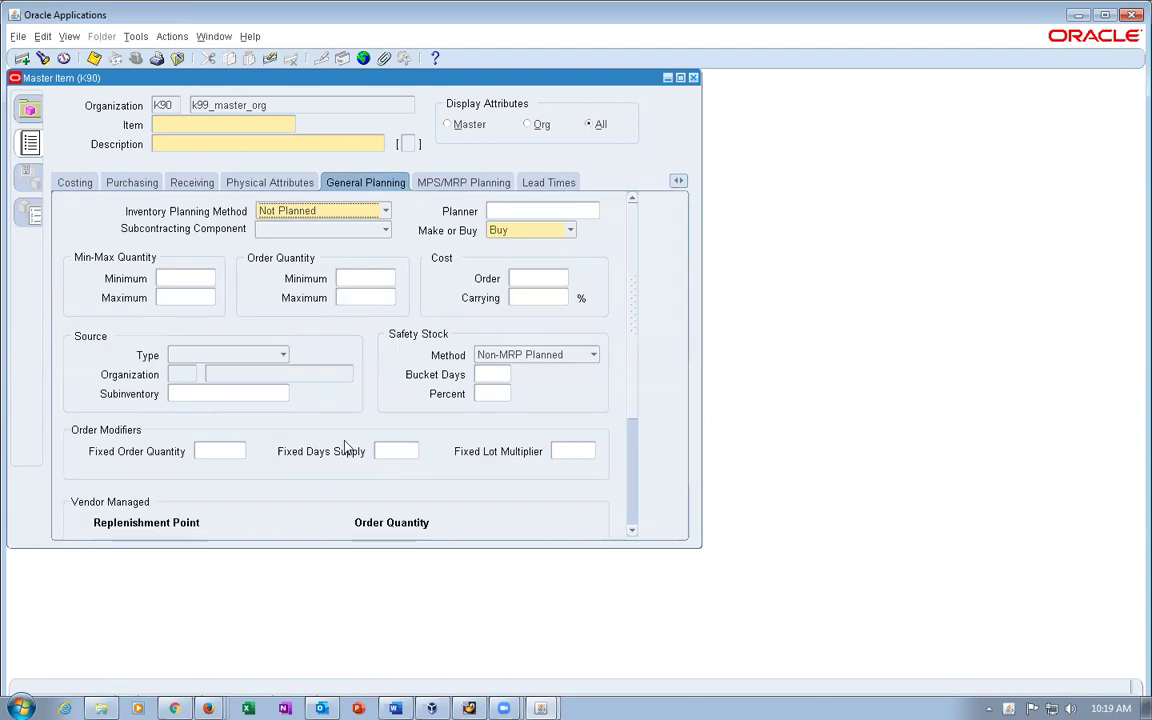
left_click_drag(632, 407, 645, 518)
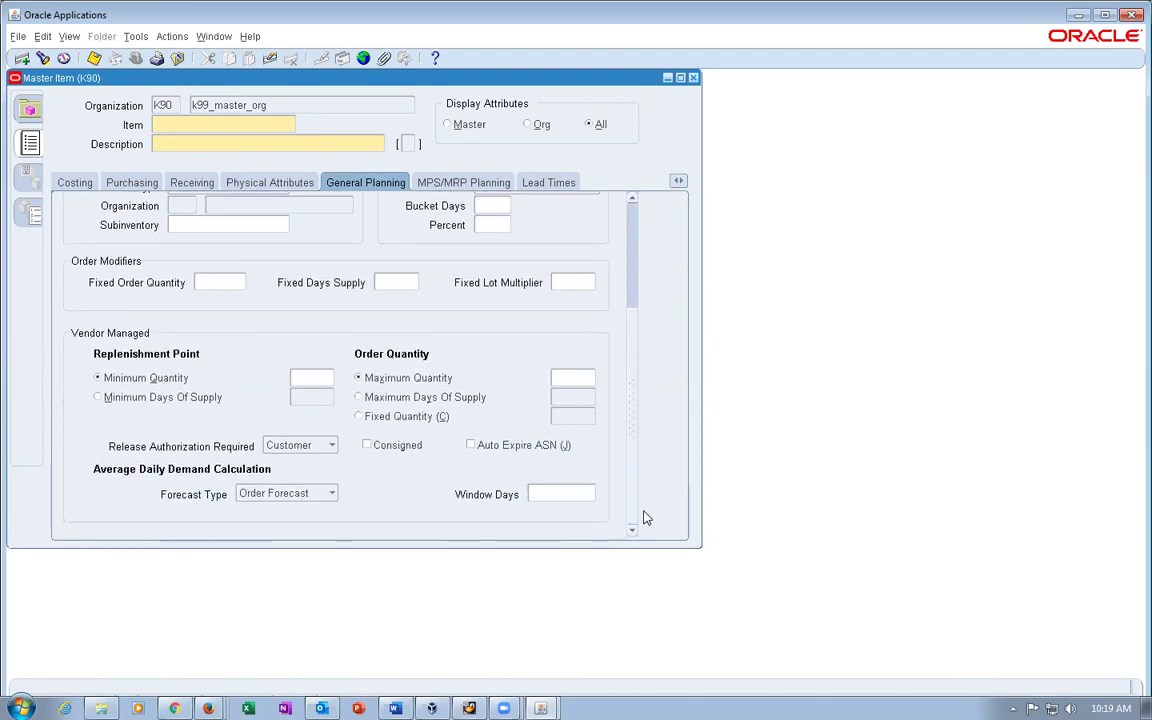
left_click(366, 445)
left_click(367, 446)
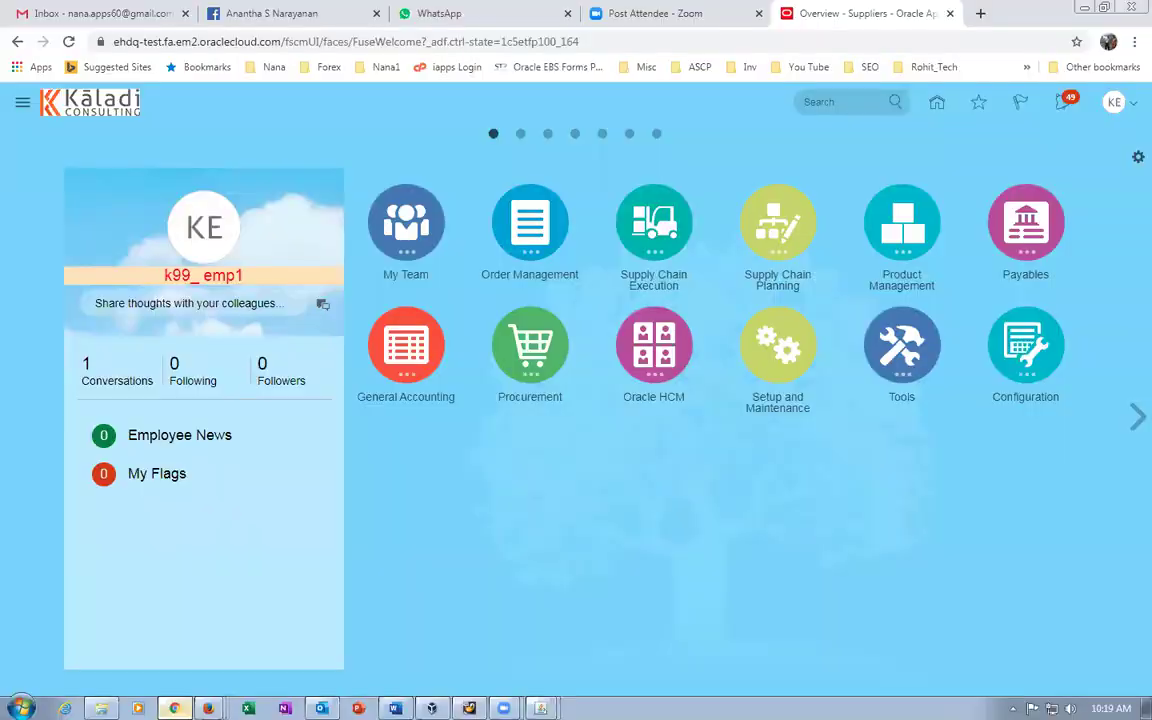
left_click(174, 708)
- Start Create Item from the Product Information Management tasks
left_click(901, 222)
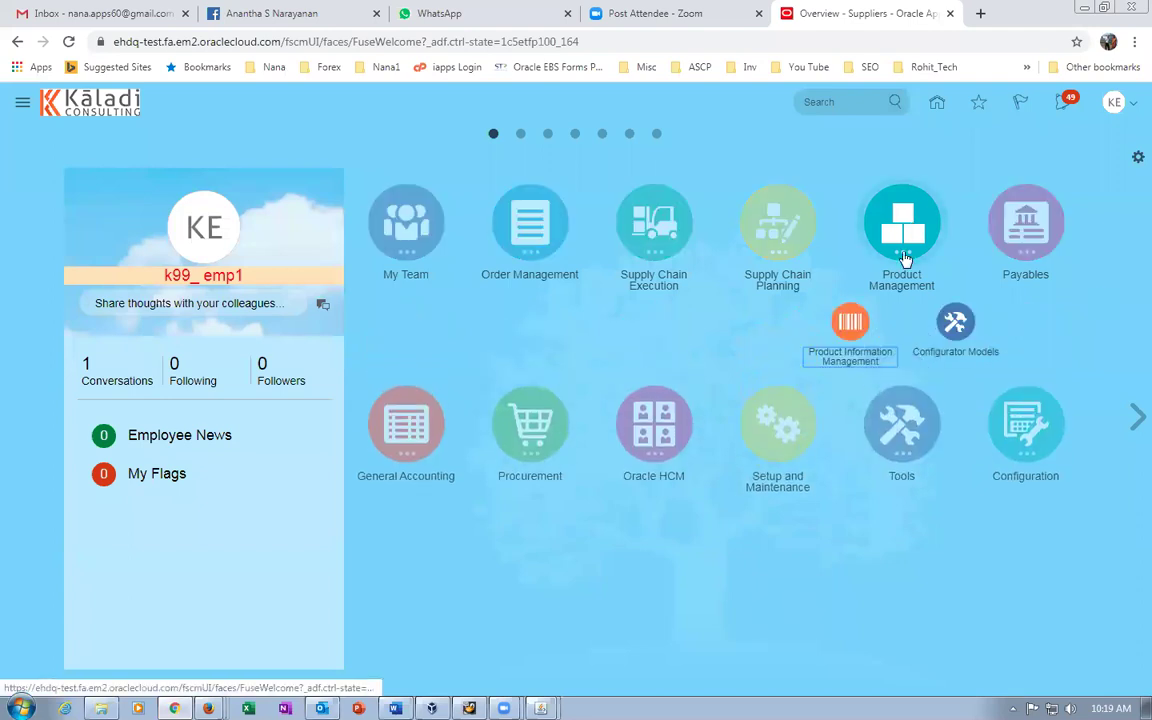
left_click(845, 323)
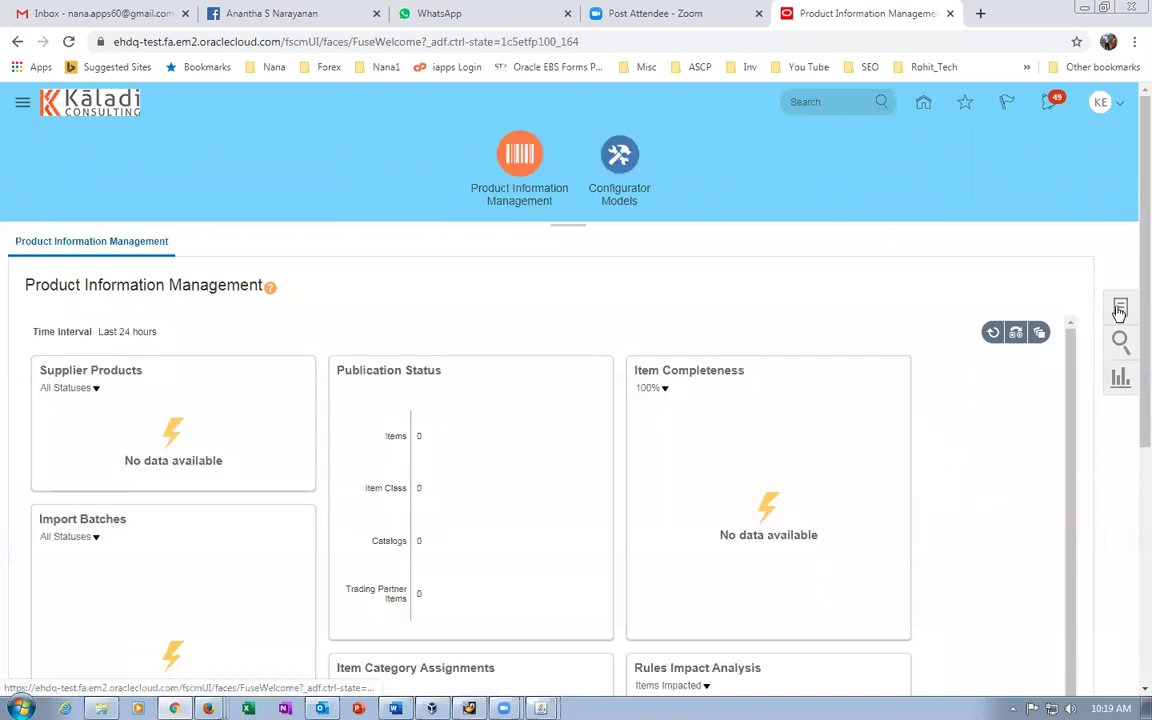
left_click(1119, 309)
left_click(1010, 257)
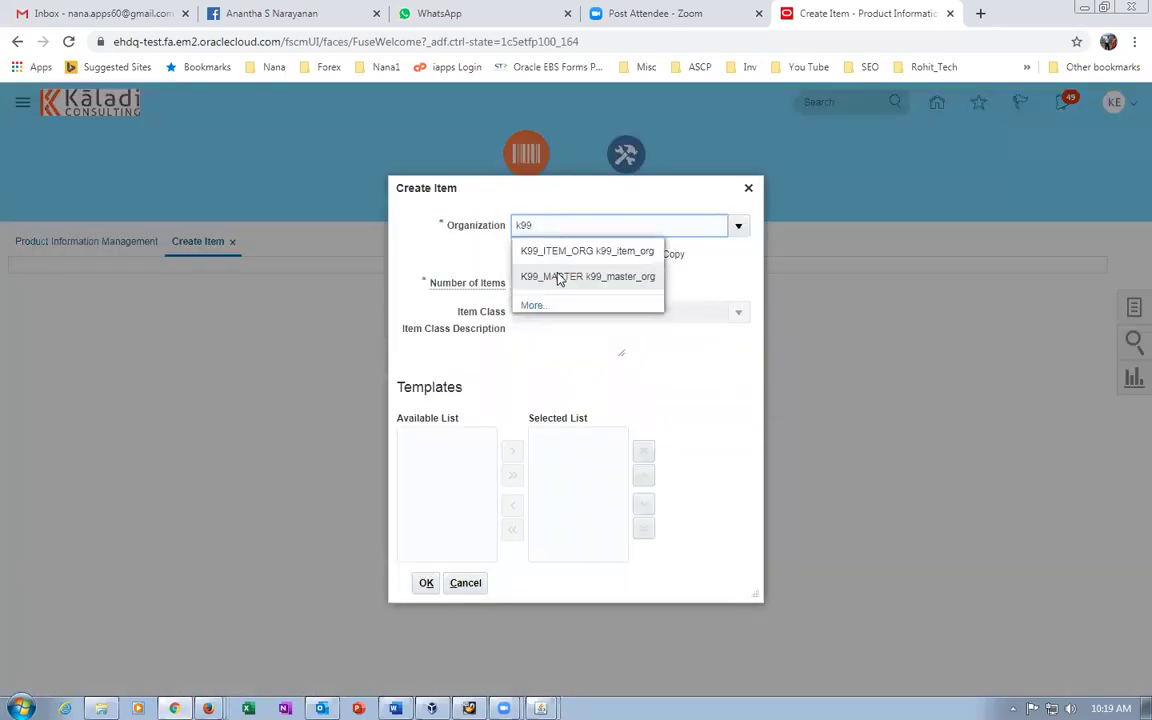
- Choose organization K99_MASTER and item class Root Item Class, and confirm
left_click(558, 277)
left_click(550, 311)
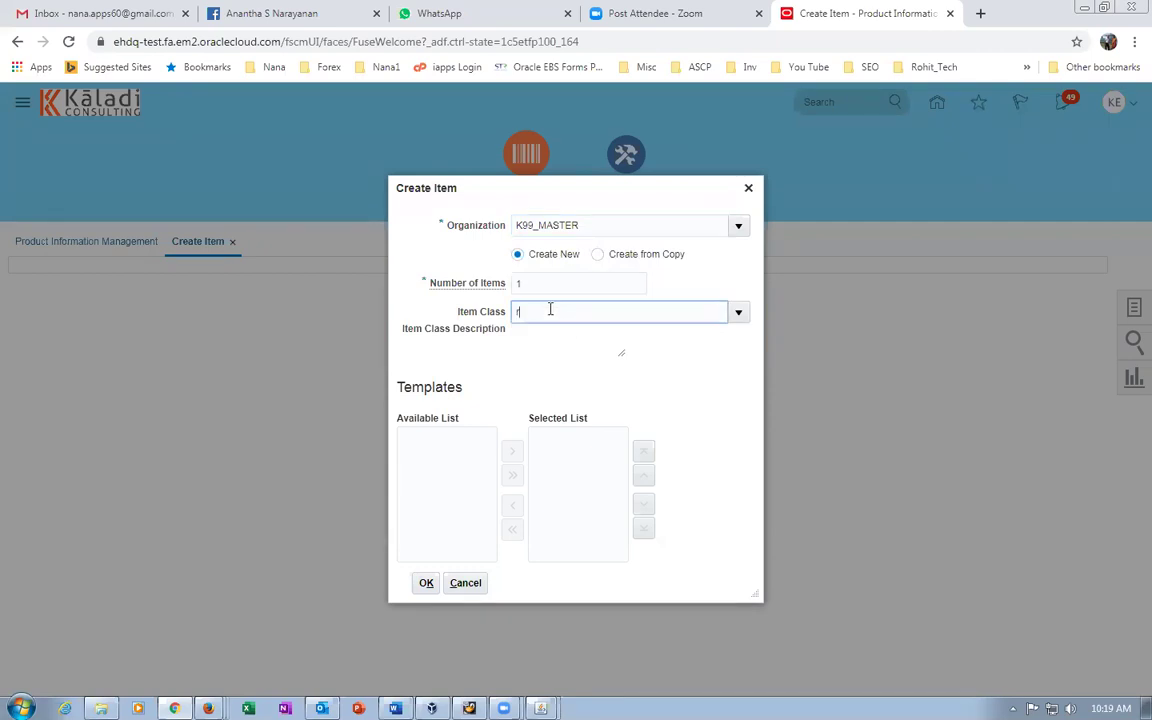
left_click(537, 338)
left_click(356, 584)
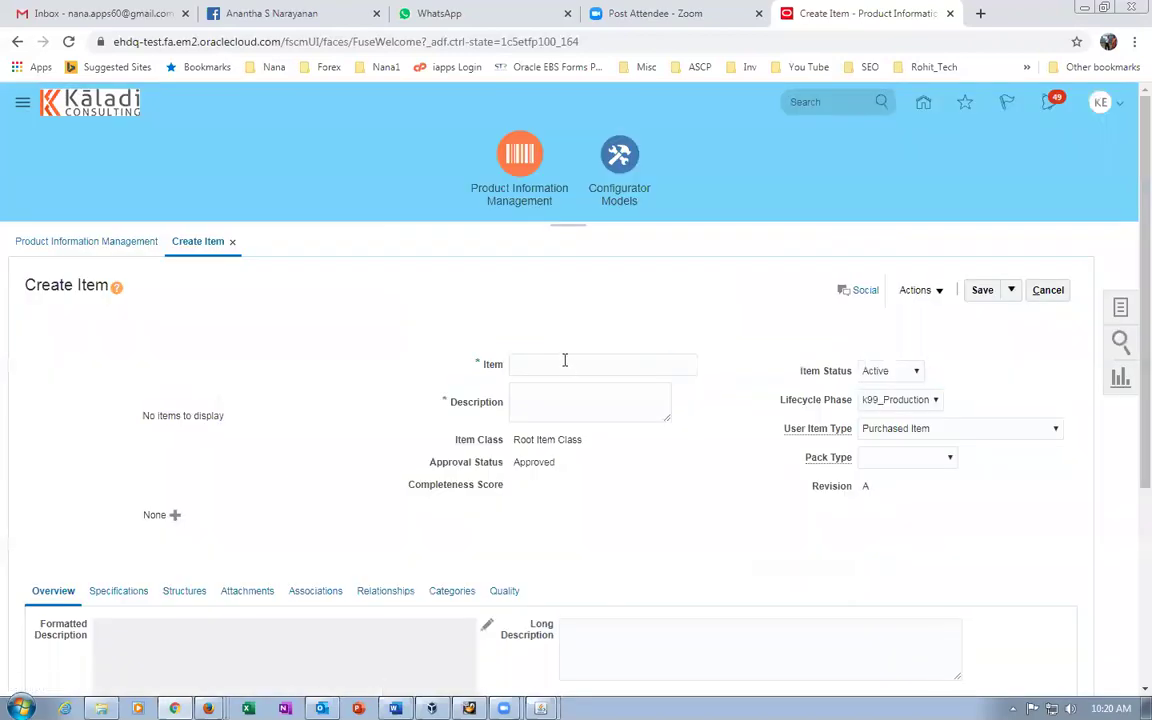
- Accept the warning, enter k99_cons_item1 as name and description, and show Specifications
left_click(564, 361)
type("k")
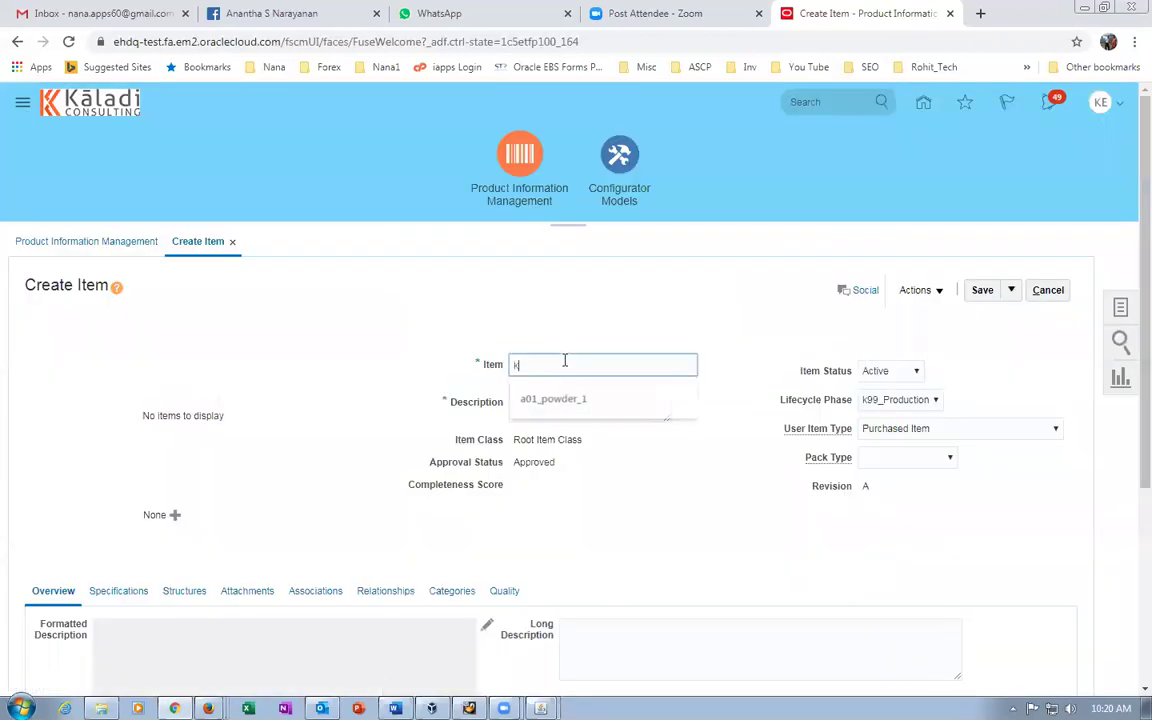
type("99_cons_item1")
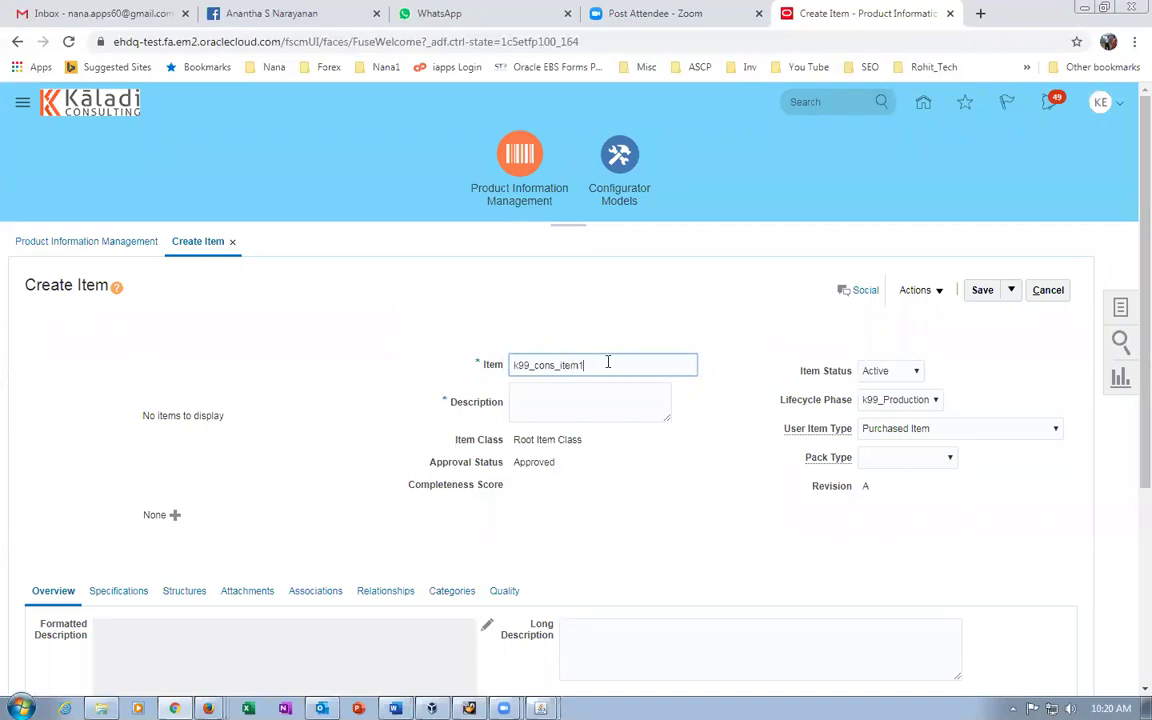
left_click_drag(607, 363, 395, 351)
key("ctrl+c")
left_click(577, 397)
key("ctrl+v")
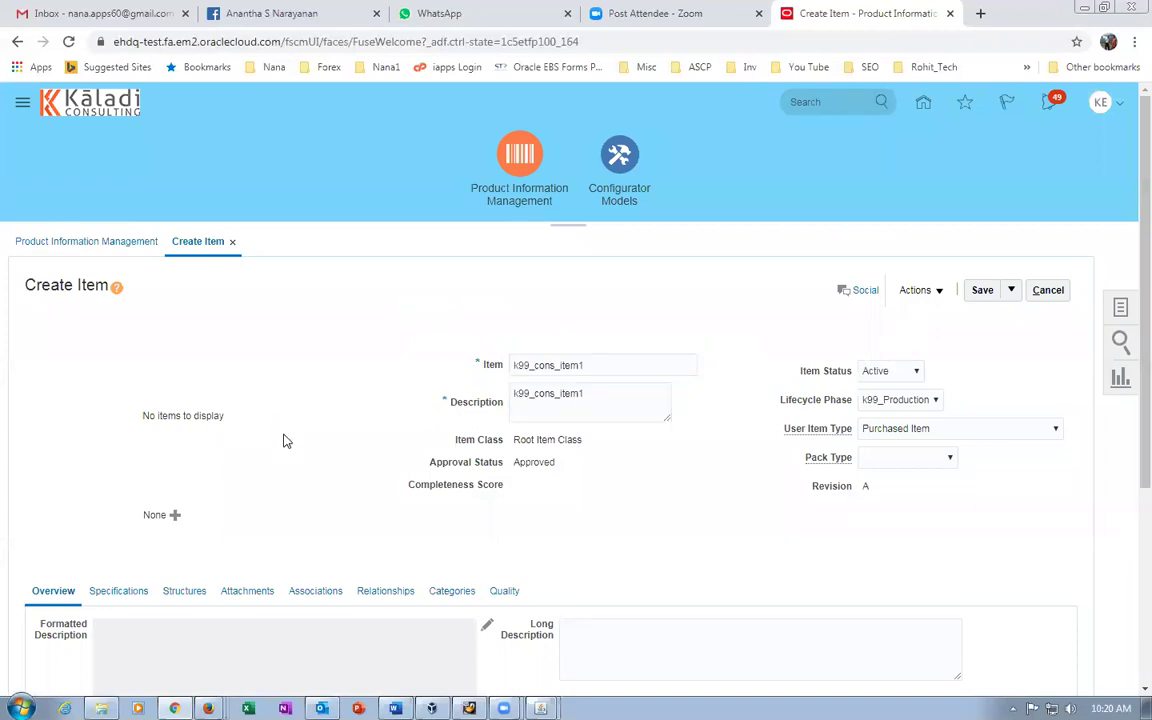
scroll(283, 441, "down", 2)
left_click(120, 432)
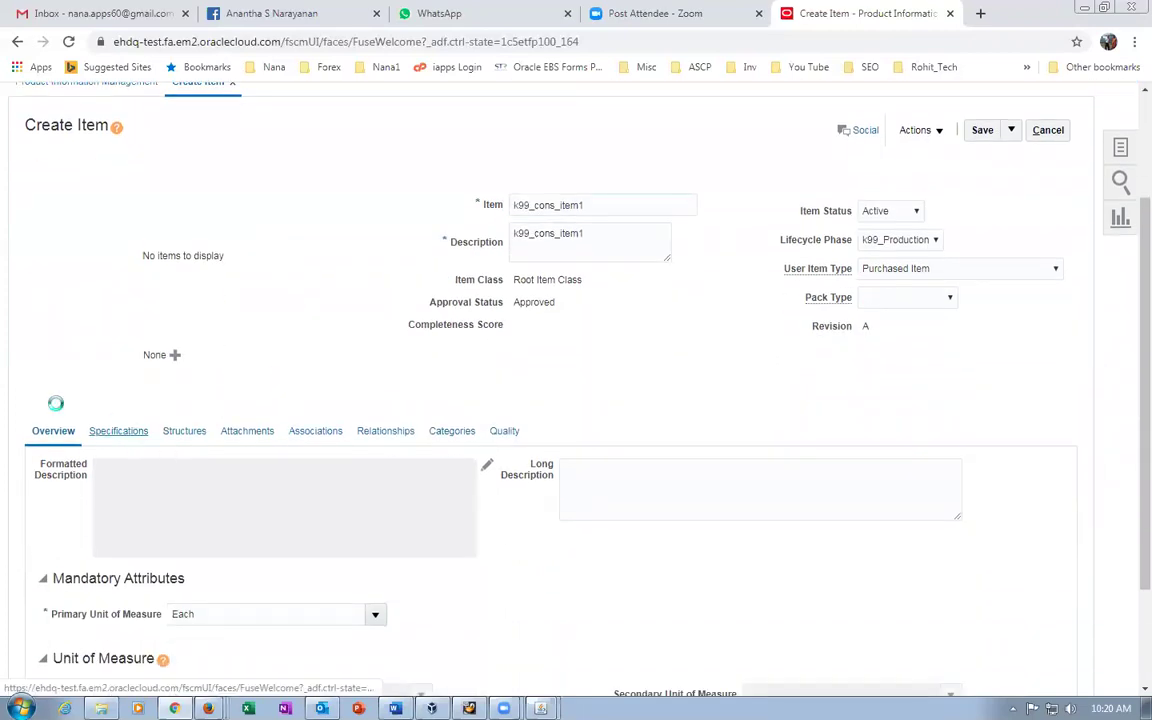
scroll(58, 410, "down", 2)
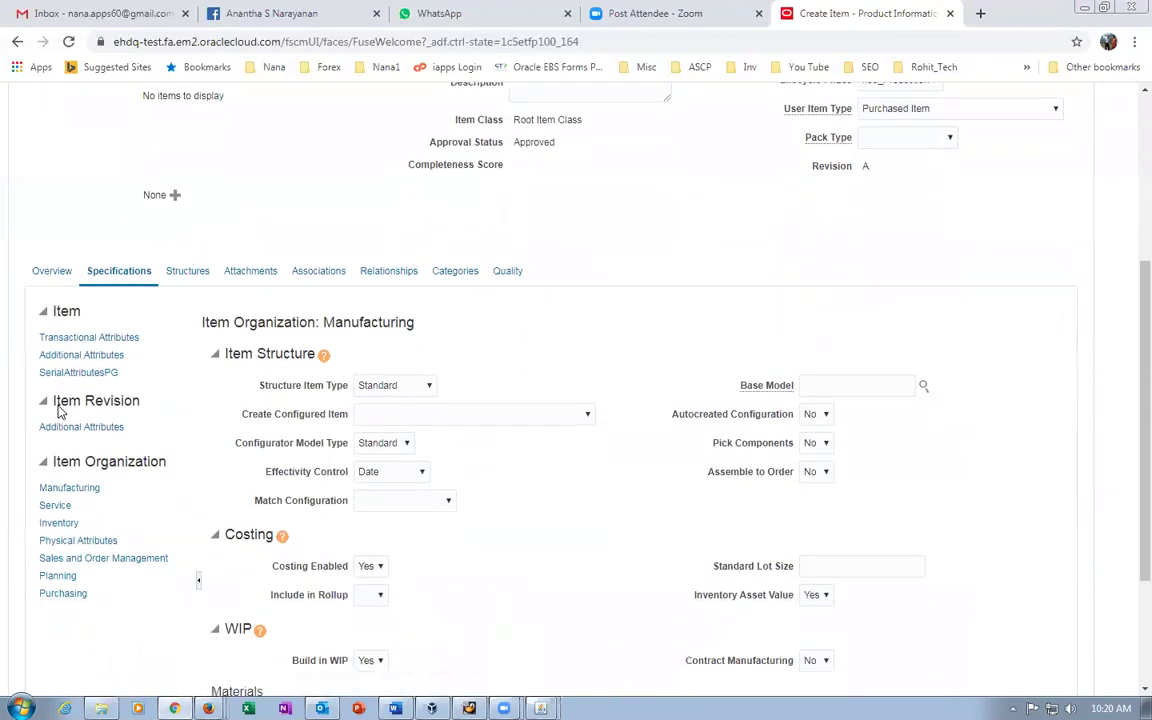
- In the Planning attributes, set Consigned to Yes and Release Authorization Required to Supplier
left_click(70, 576)
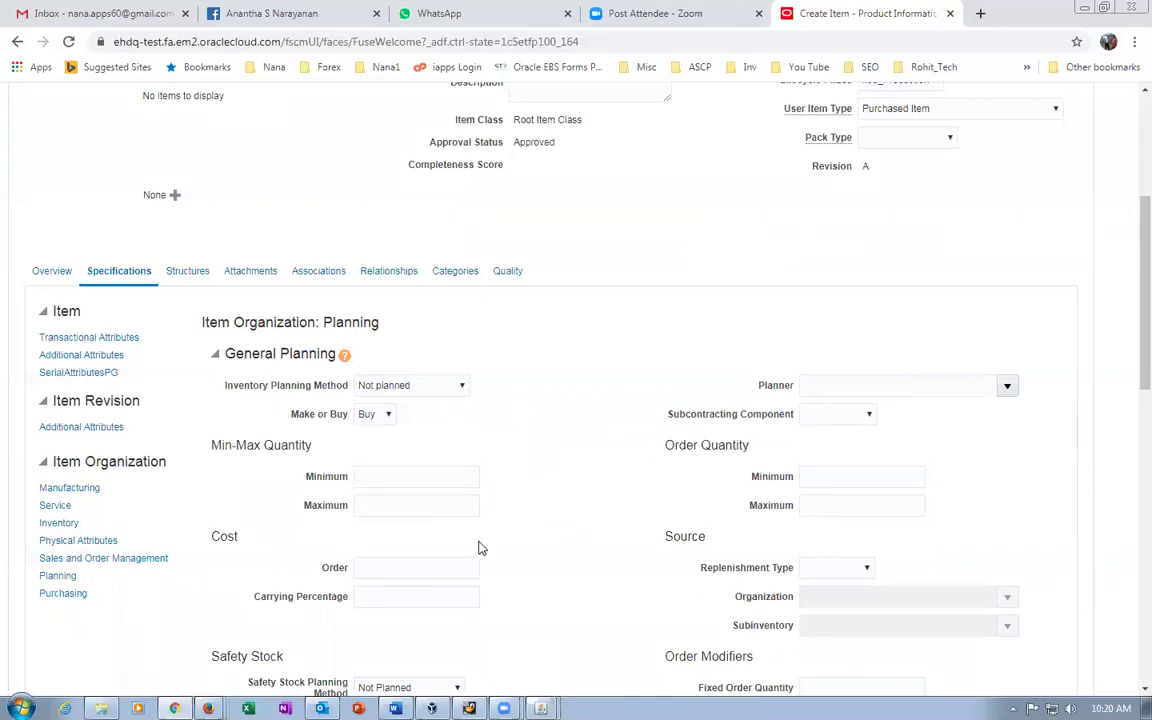
scroll(478, 548, "down", 3)
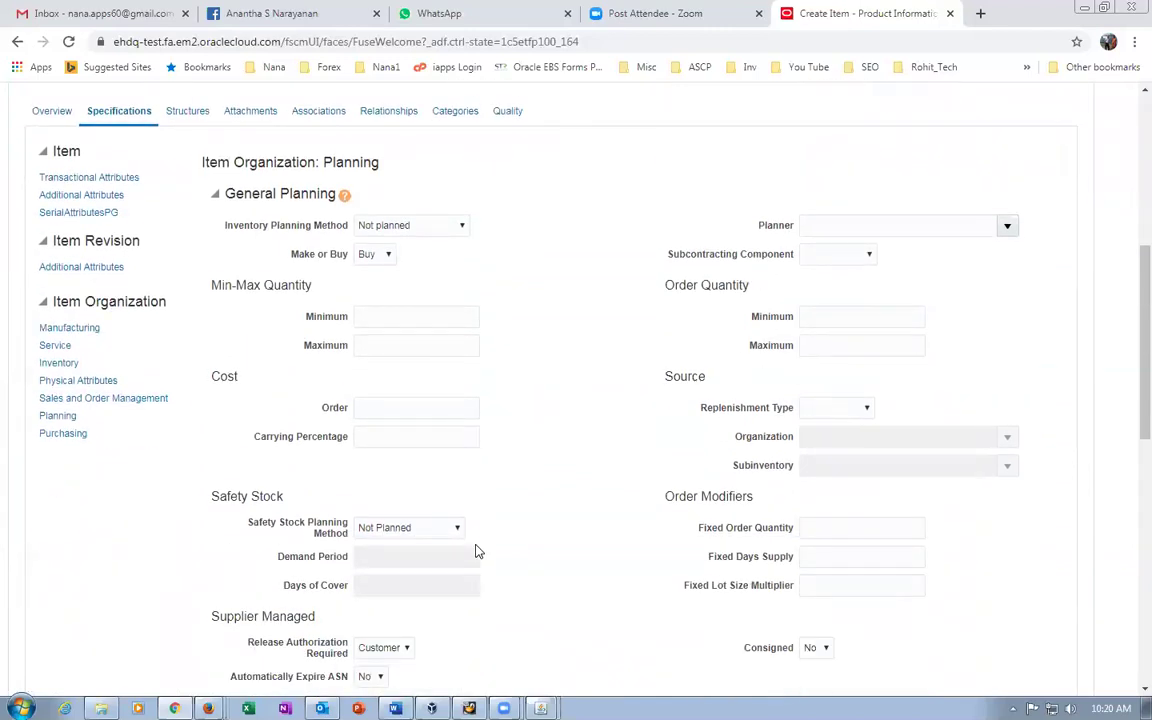
scroll(476, 551, "down", 2)
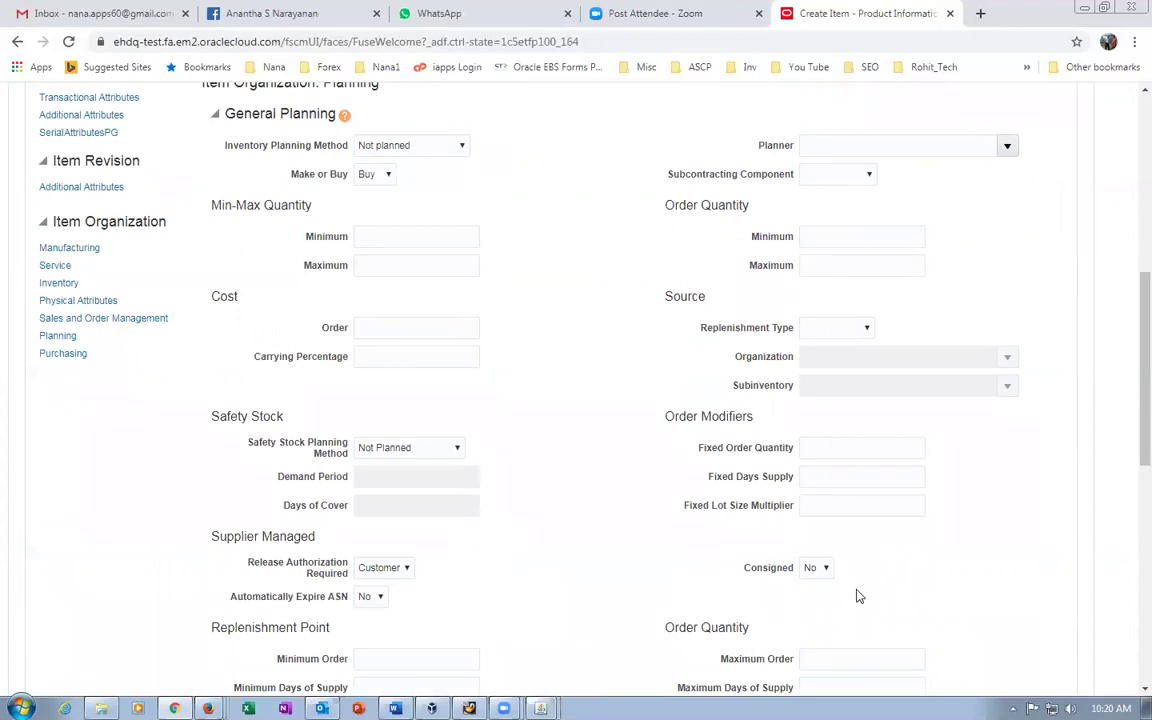
left_click(824, 568)
left_click(819, 600)
left_click(842, 582)
scroll(1126, 445, "down", 4)
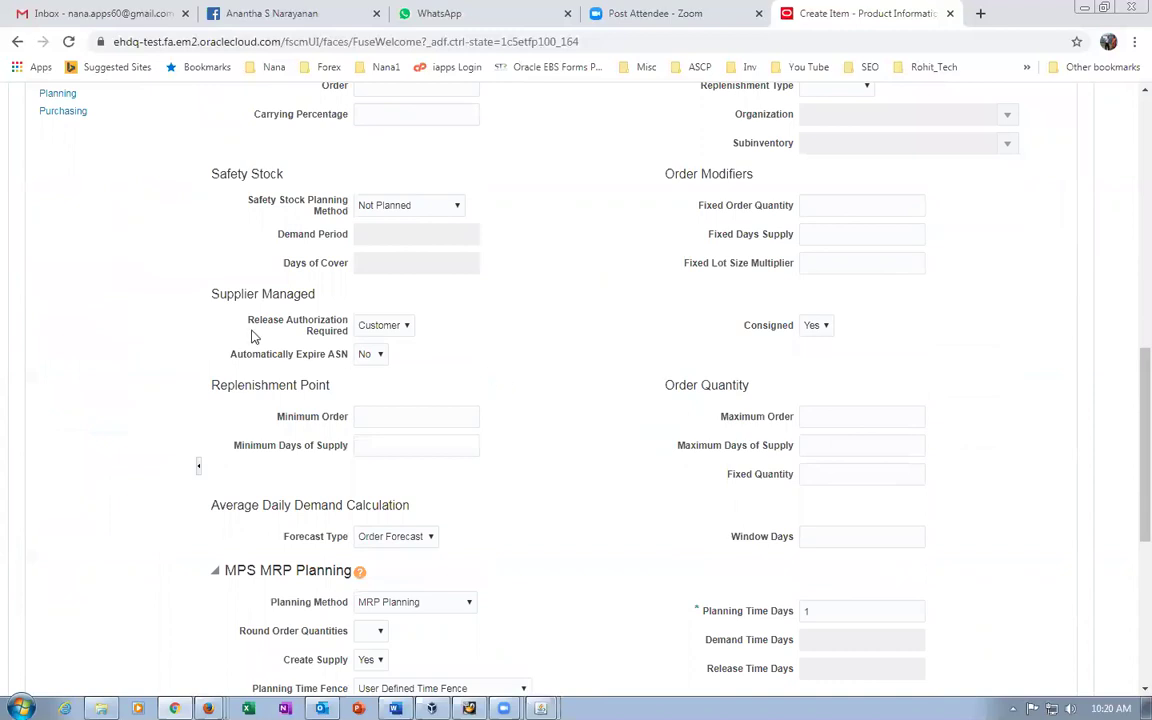
left_click(371, 331)
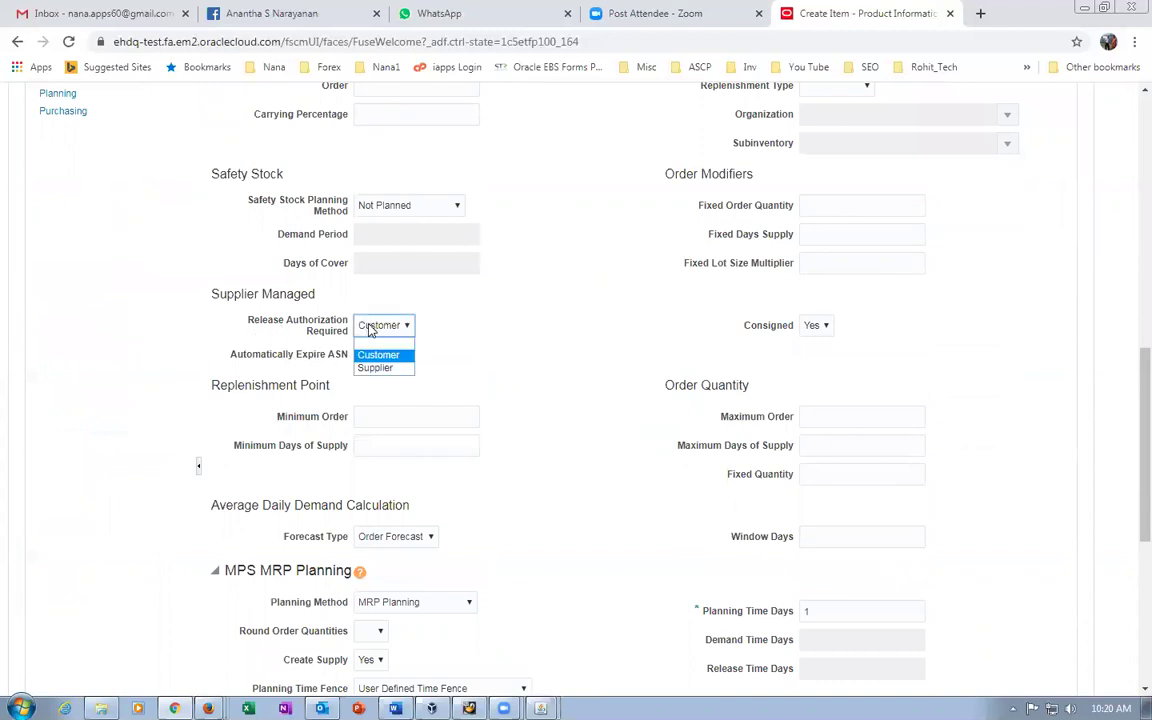
left_click(375, 367)
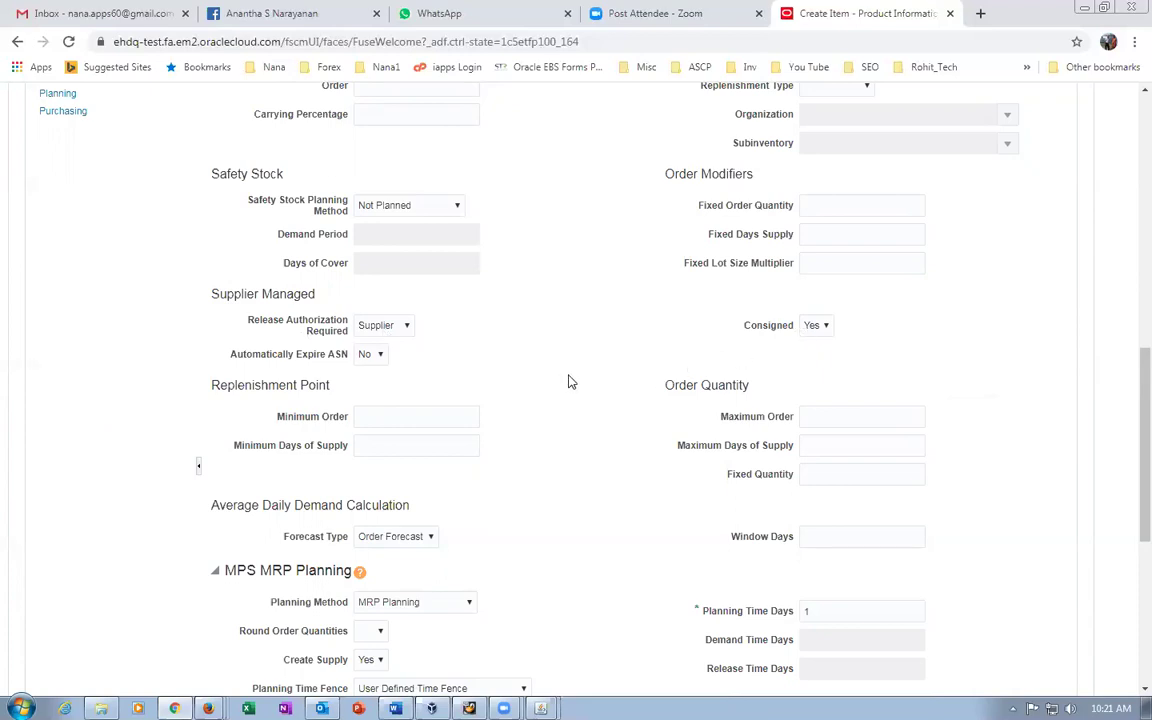
scroll(572, 383, "up", 5)
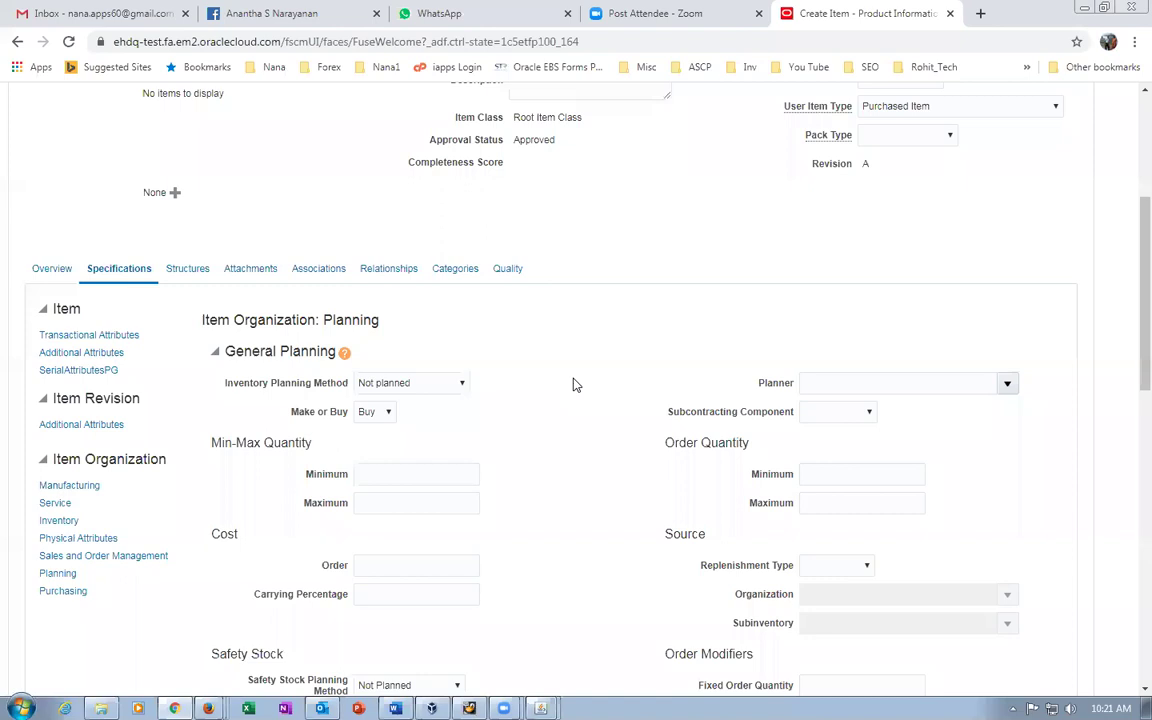
- Show k99_cons_item1's Purchasing attributes, scrolled to the top of the section
left_click(66, 592)
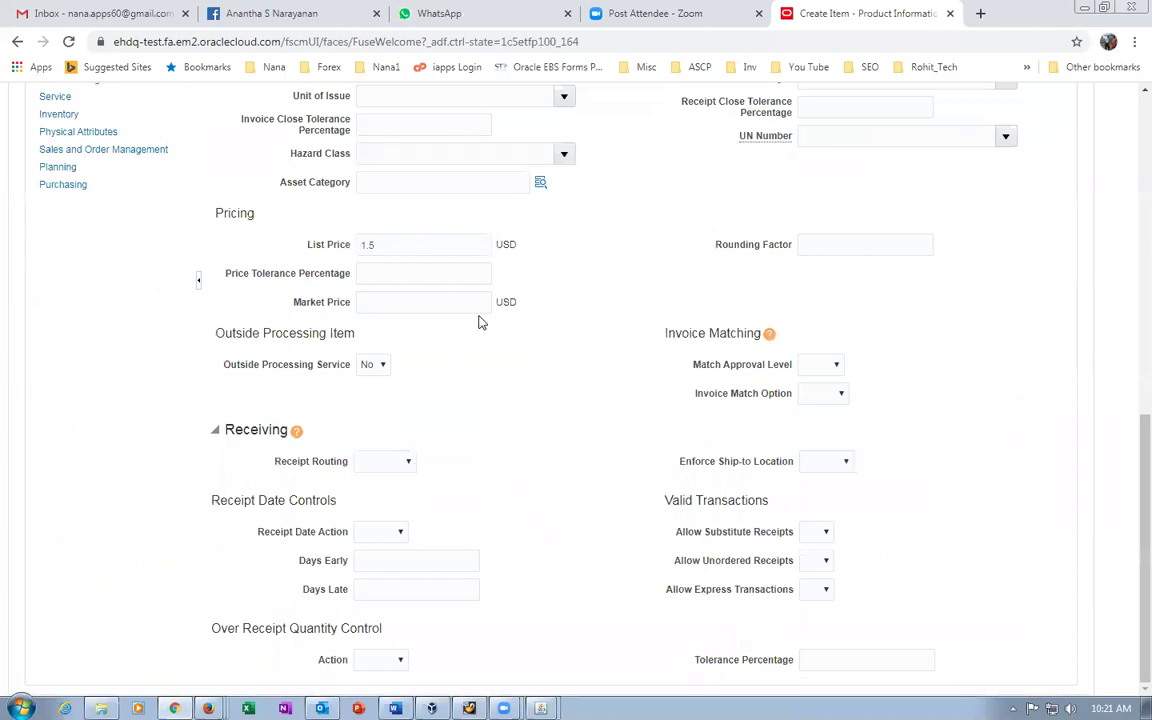
scroll(576, 343, "up", 5)
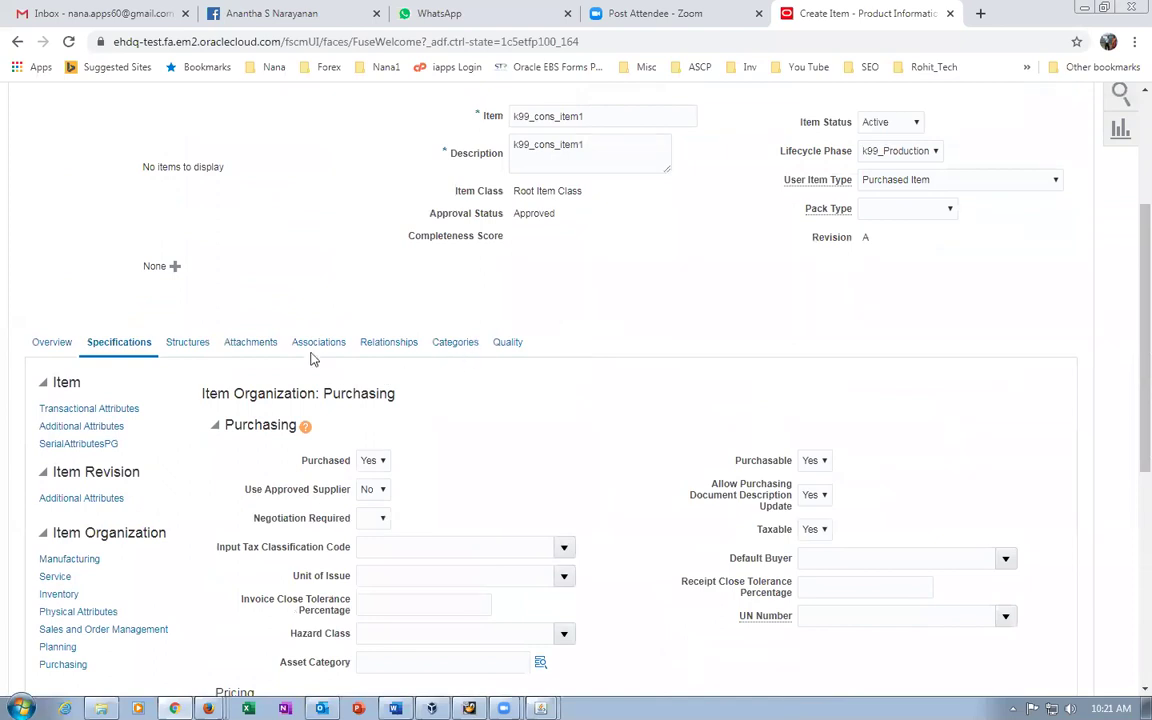
- Open the item's organization associations and search for k99 organizations to add
left_click(318, 342)
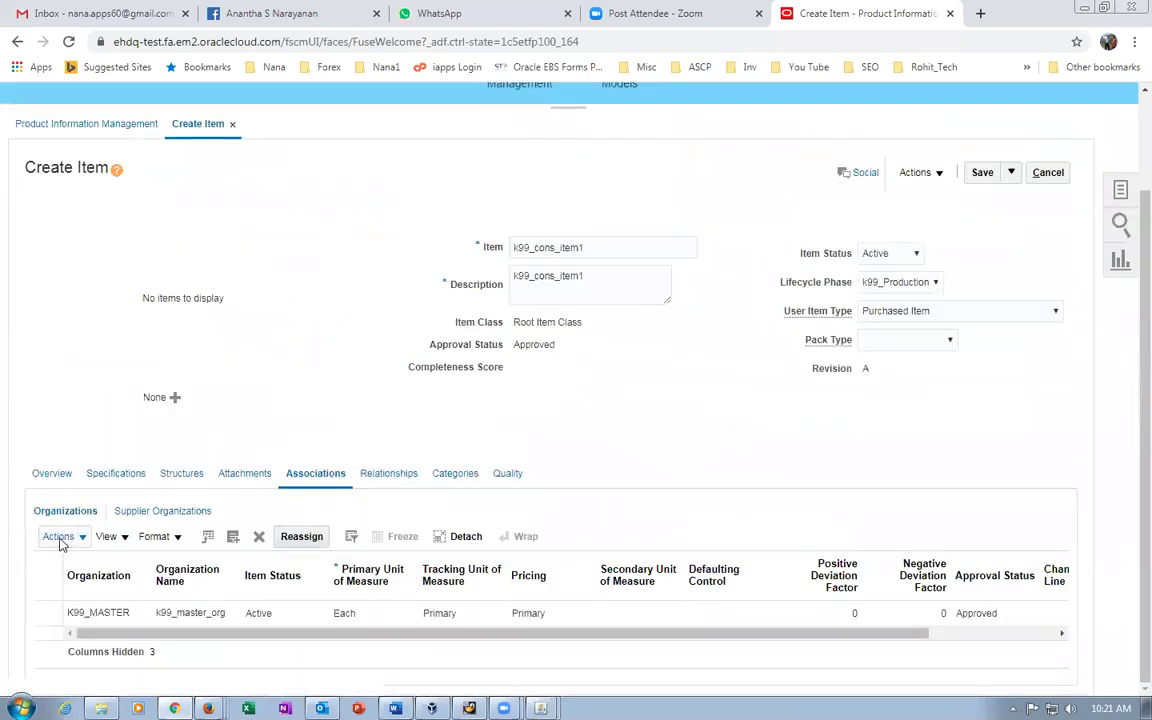
left_click(59, 541)
left_click(88, 588)
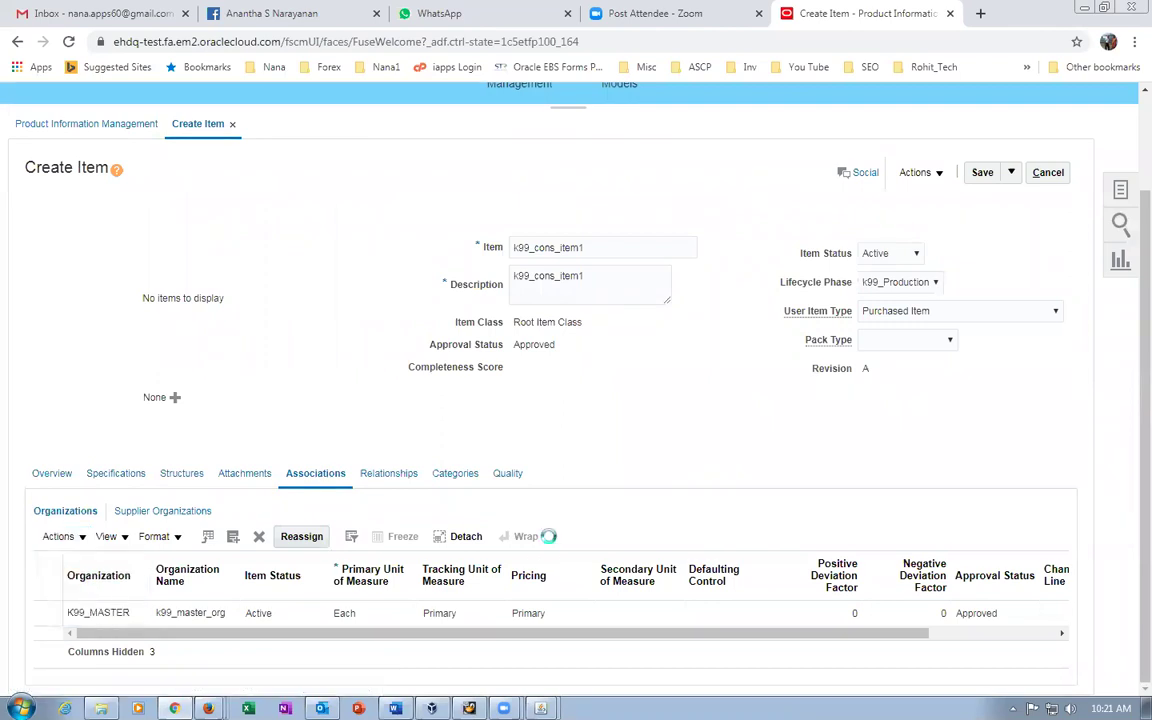
left_click(659, 357)
type("k99")
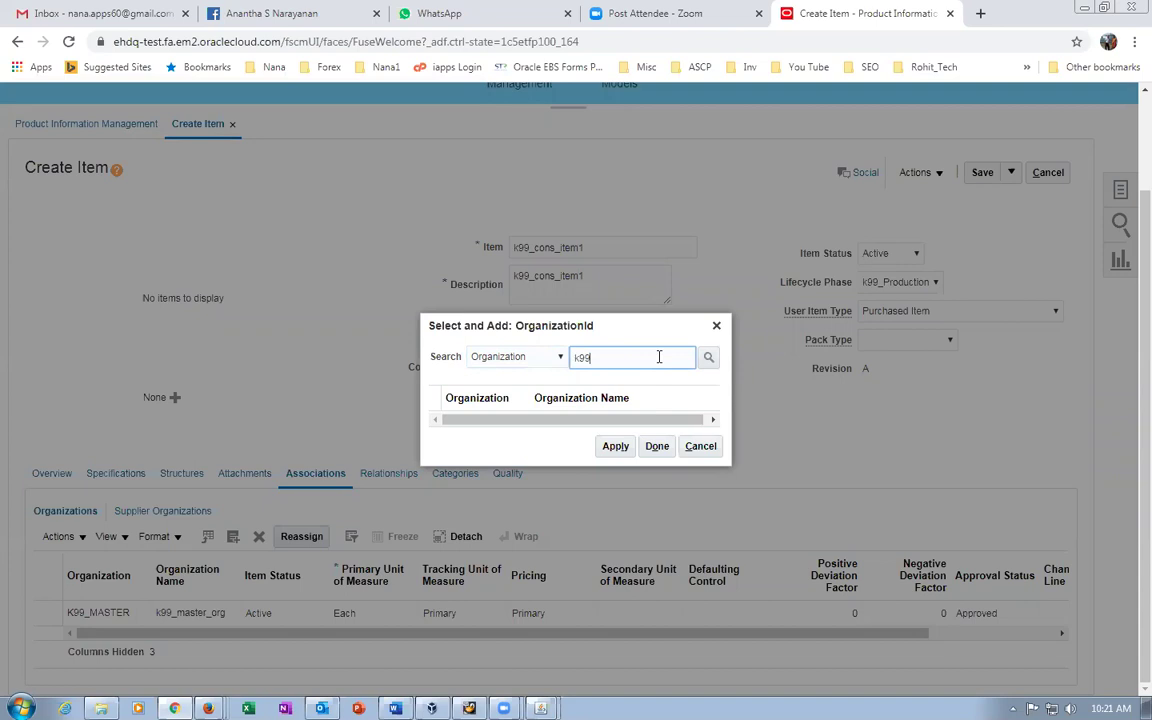
key("Return")
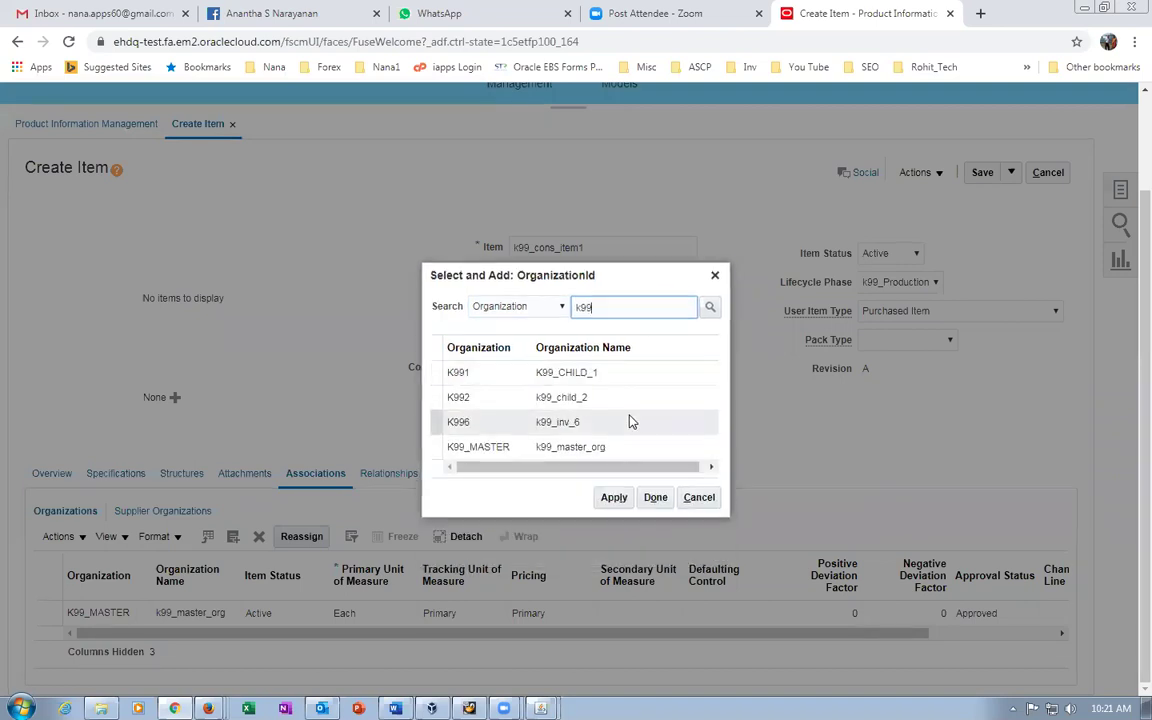
- Add K991 (K99_CHILD_1) to the item, then save and close it
left_click(632, 376)
left_click(614, 499)
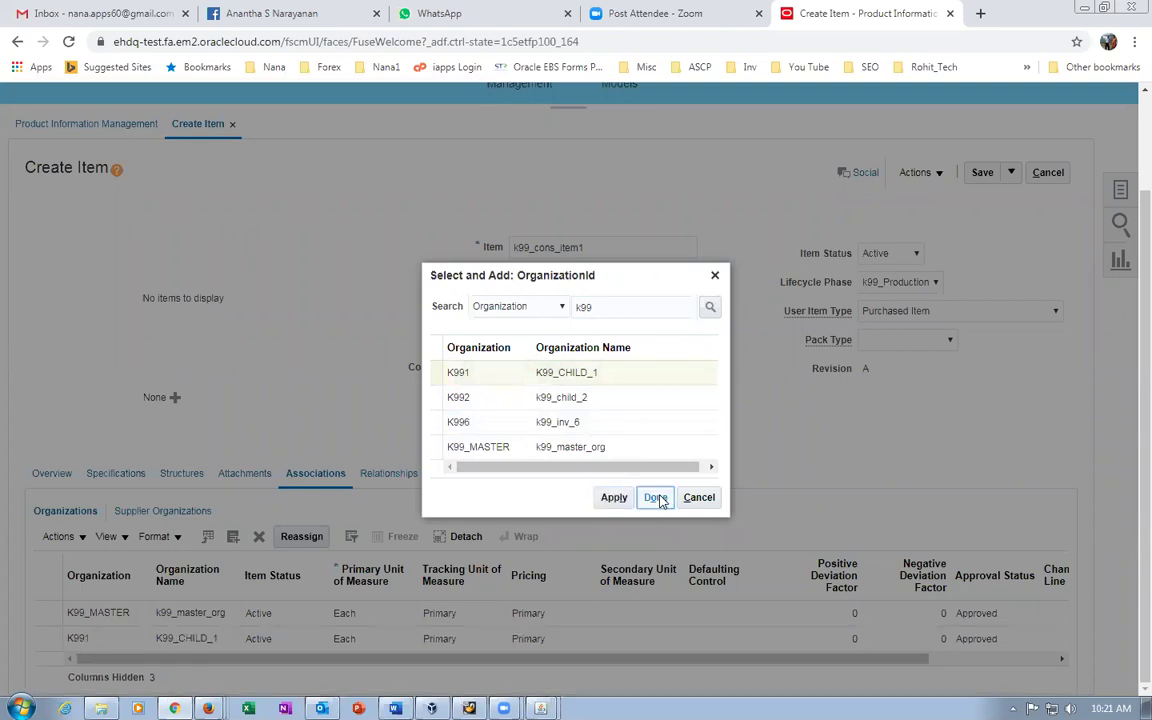
left_click(656, 498)
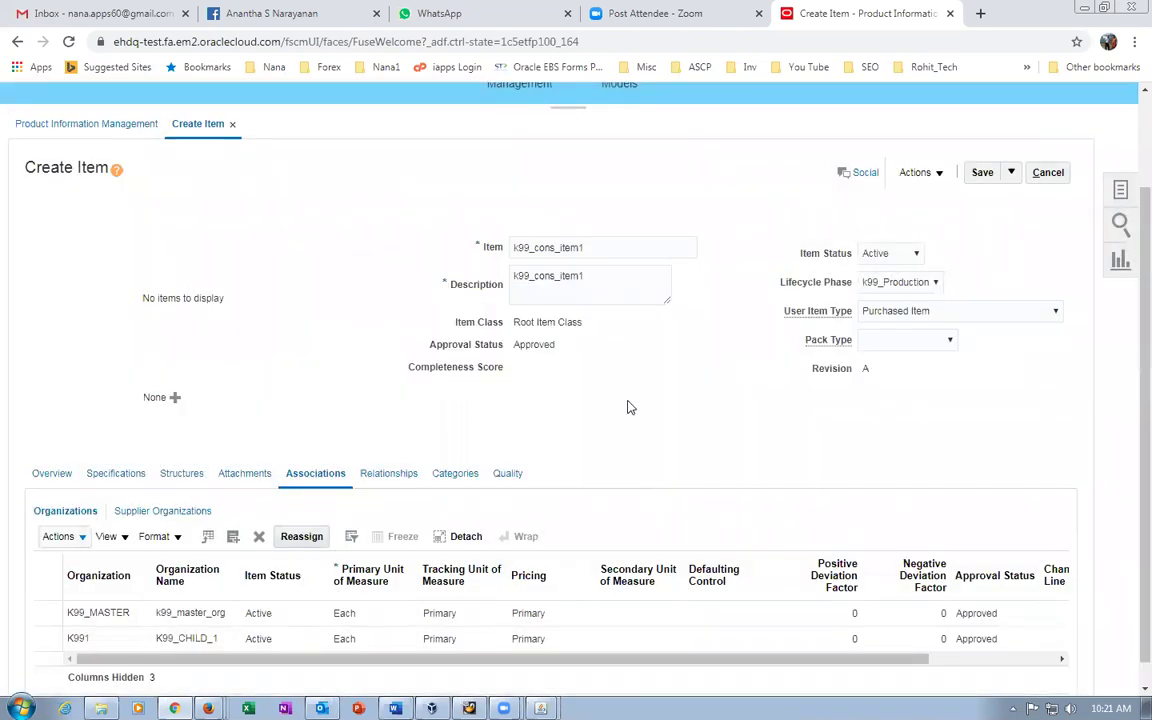
left_click(1012, 173)
- Save and close the item, review the unchecked Consigned setting in E-Business Suite, then bring up the Consigned_Process document
left_click(1021, 196)
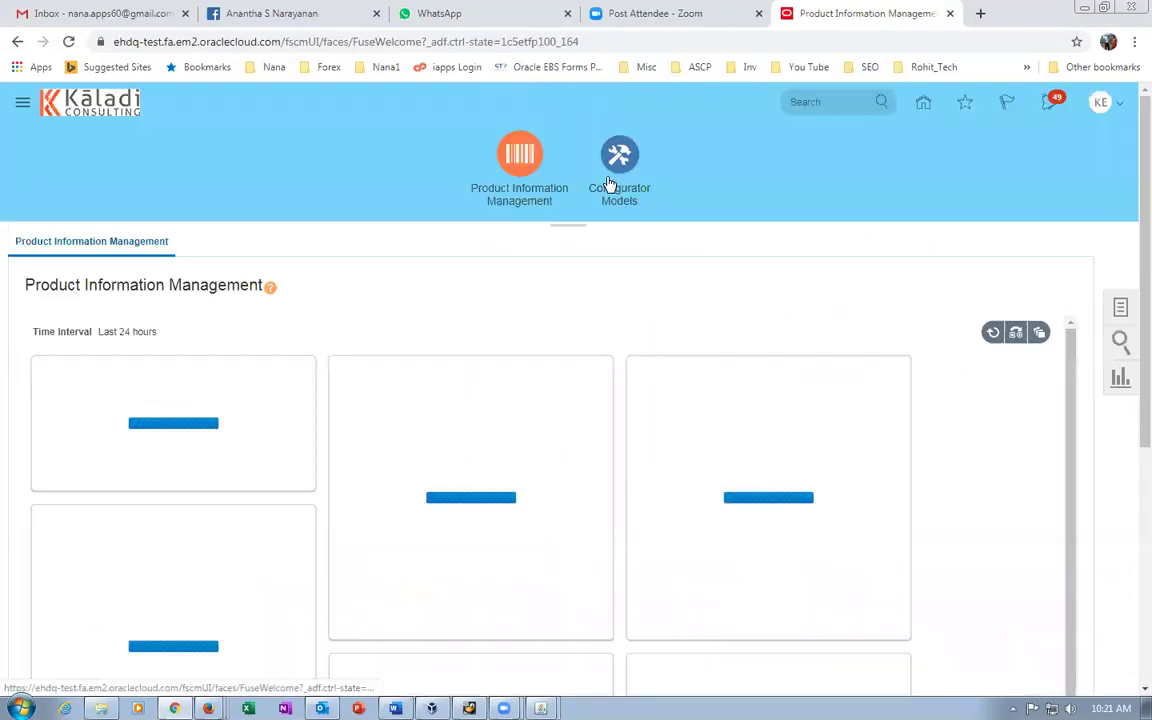
key("alt+Tab")
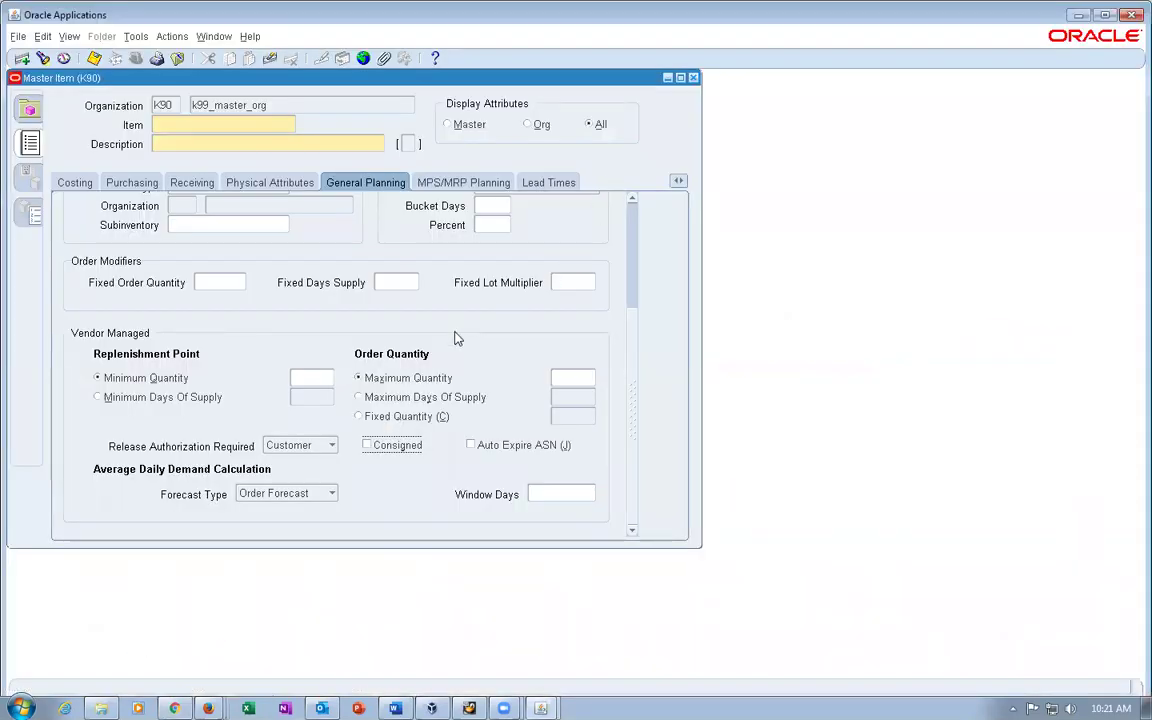
key("alt+Tab")
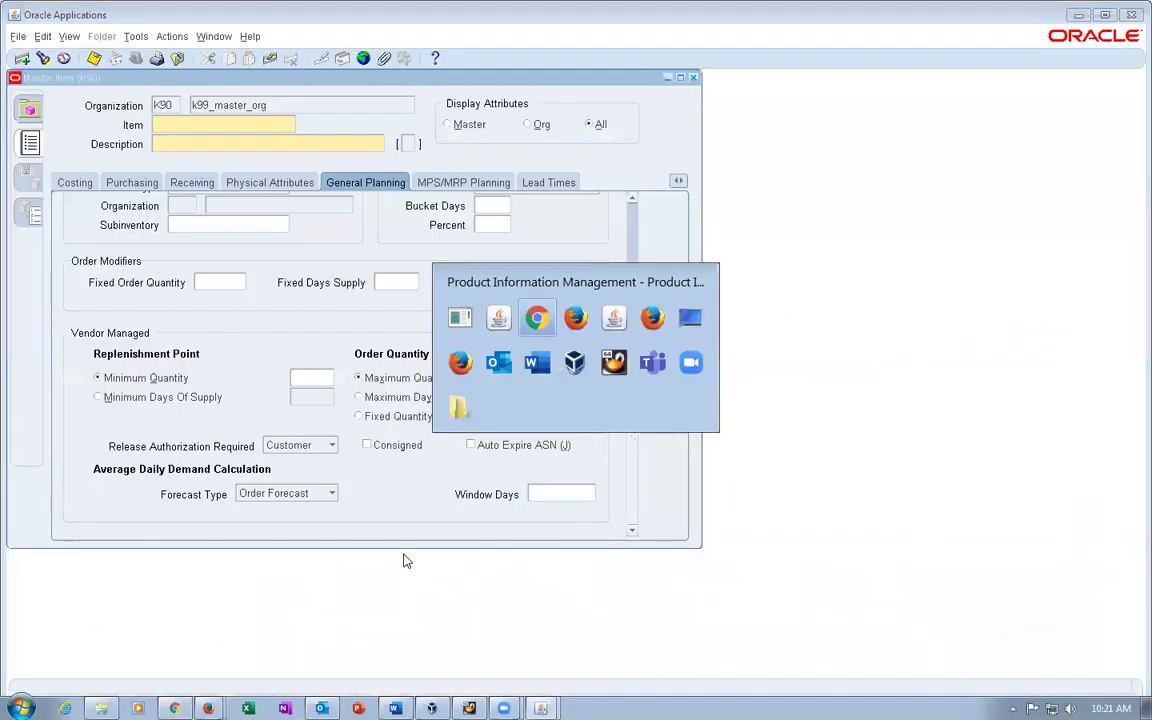
key("alt+Tab")
key("alt+Tab")
key("alt+Tab")
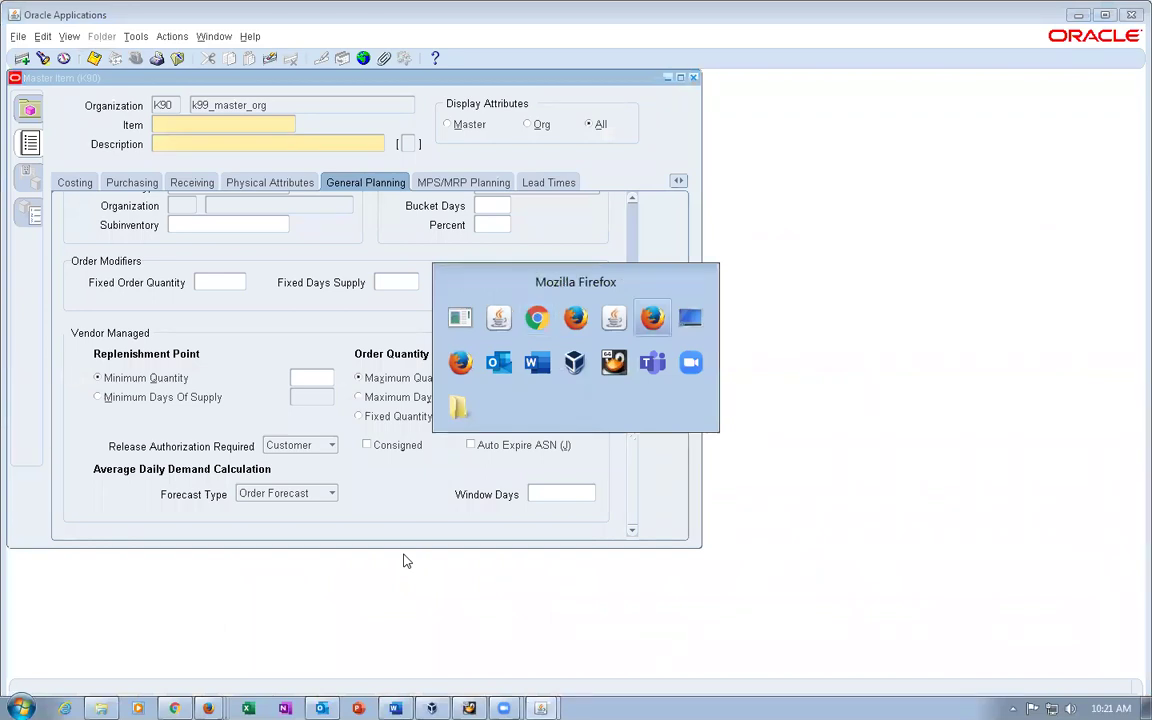
key("alt+Tab")
key("alt+Tab")
key("alt+Tab")
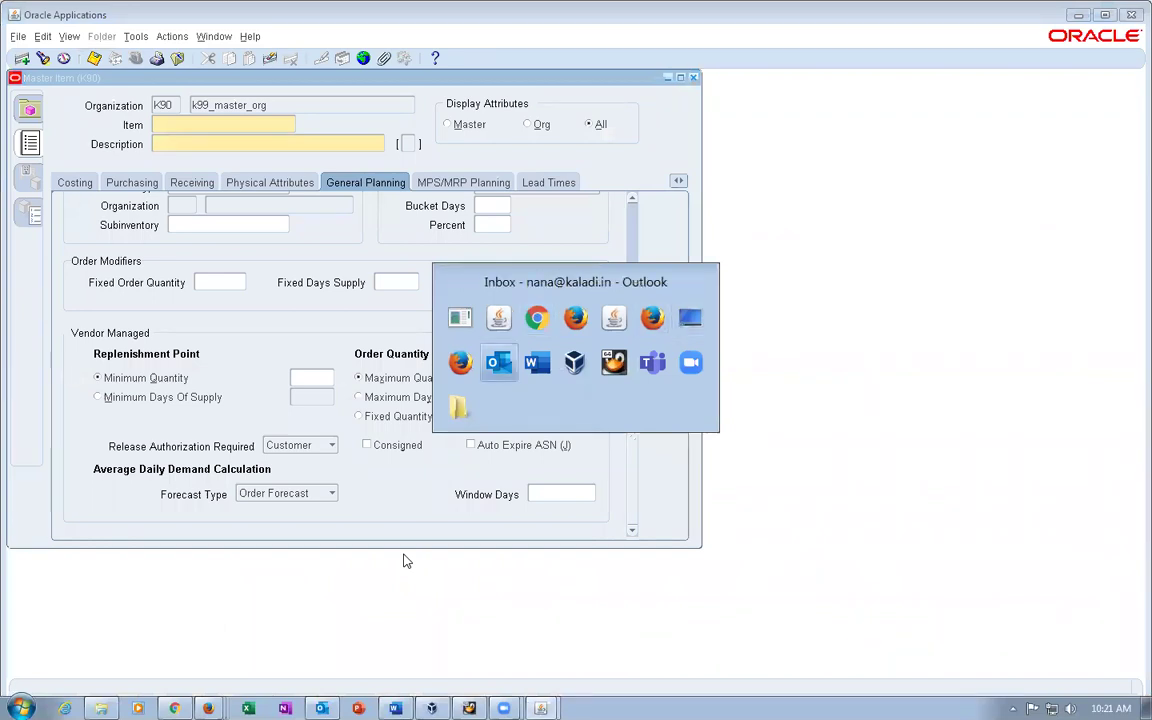
key("alt+Tab")
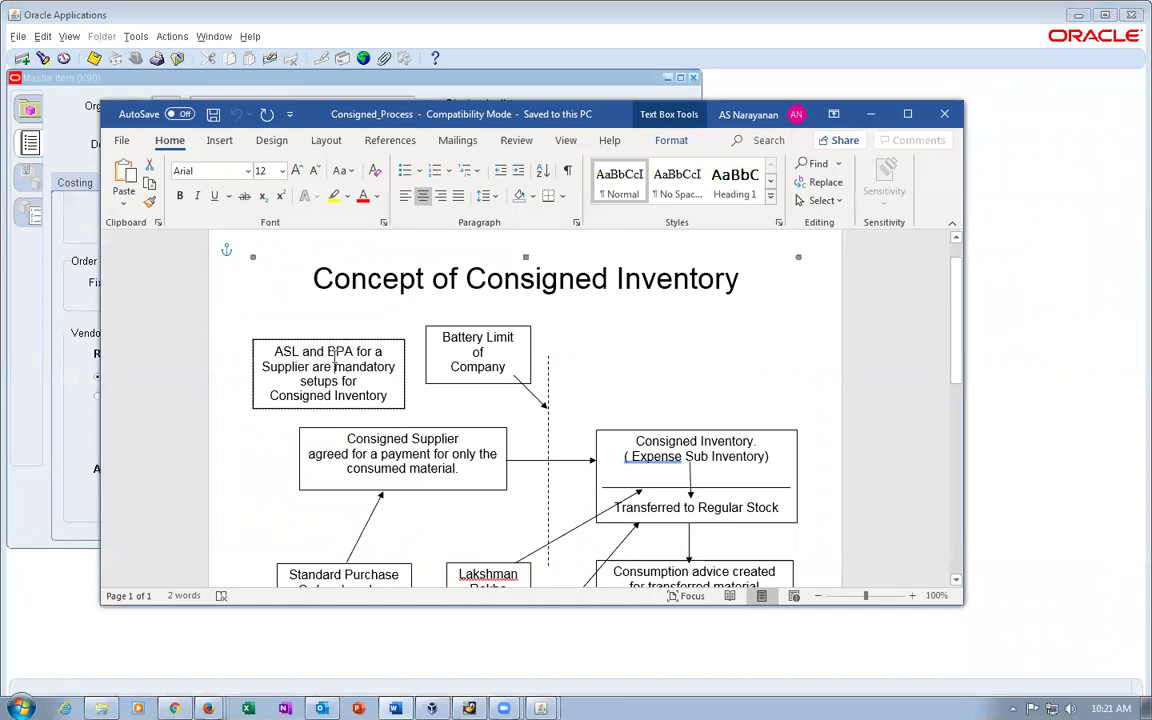
- Highlight 'BPA' in the Word diagram's ASL box, then return to the Product Information Management window
left_click_drag(327, 352, 355, 352)
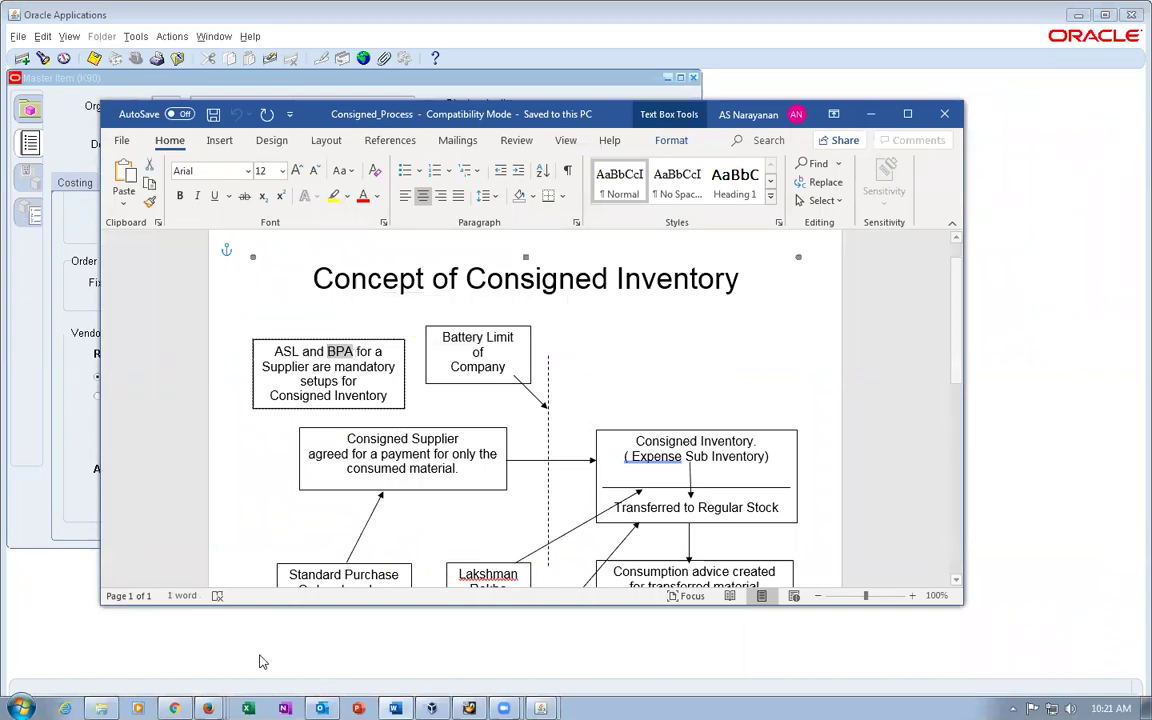
mouse_move(174, 708)
left_click(190, 640)
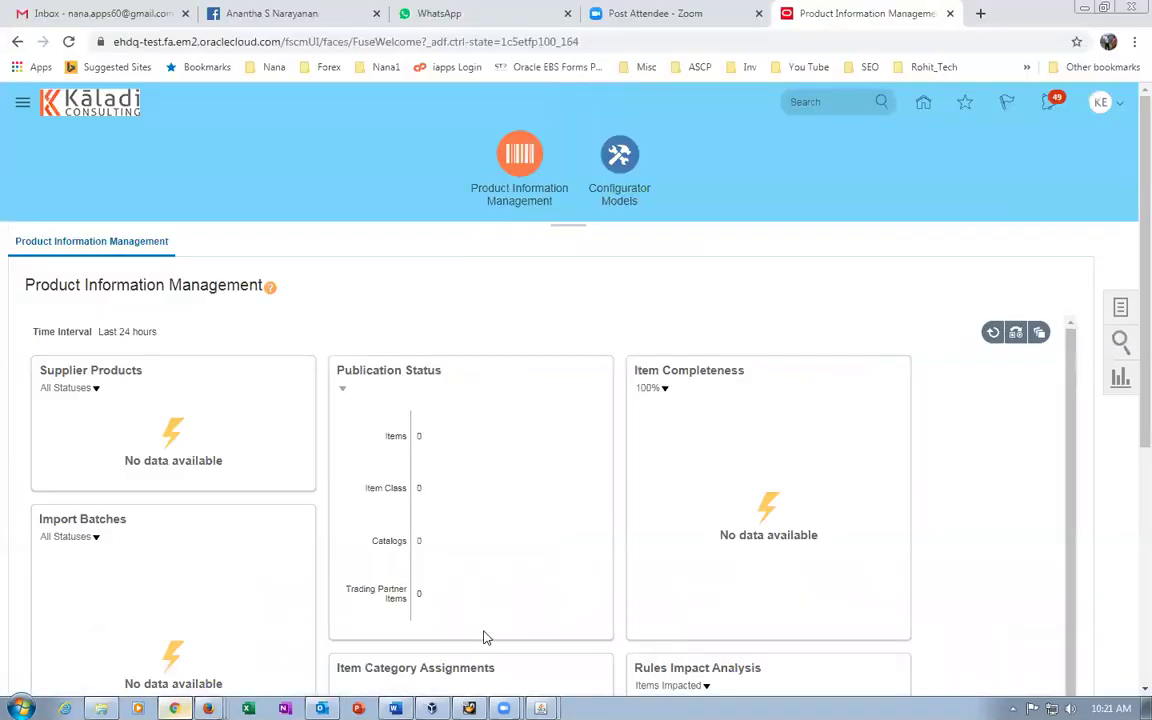
- Go from Home to Procurement > Purchase Agreements and launch Create Agreement from Tasks
left_click(922, 106)
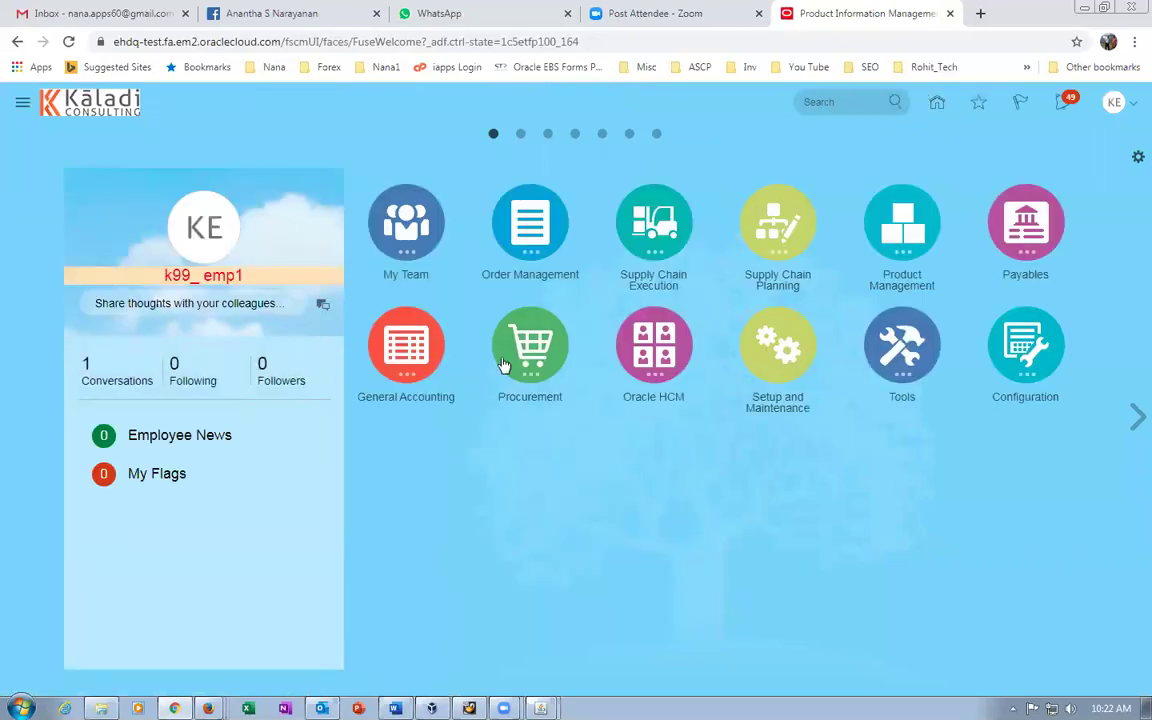
left_click(512, 356)
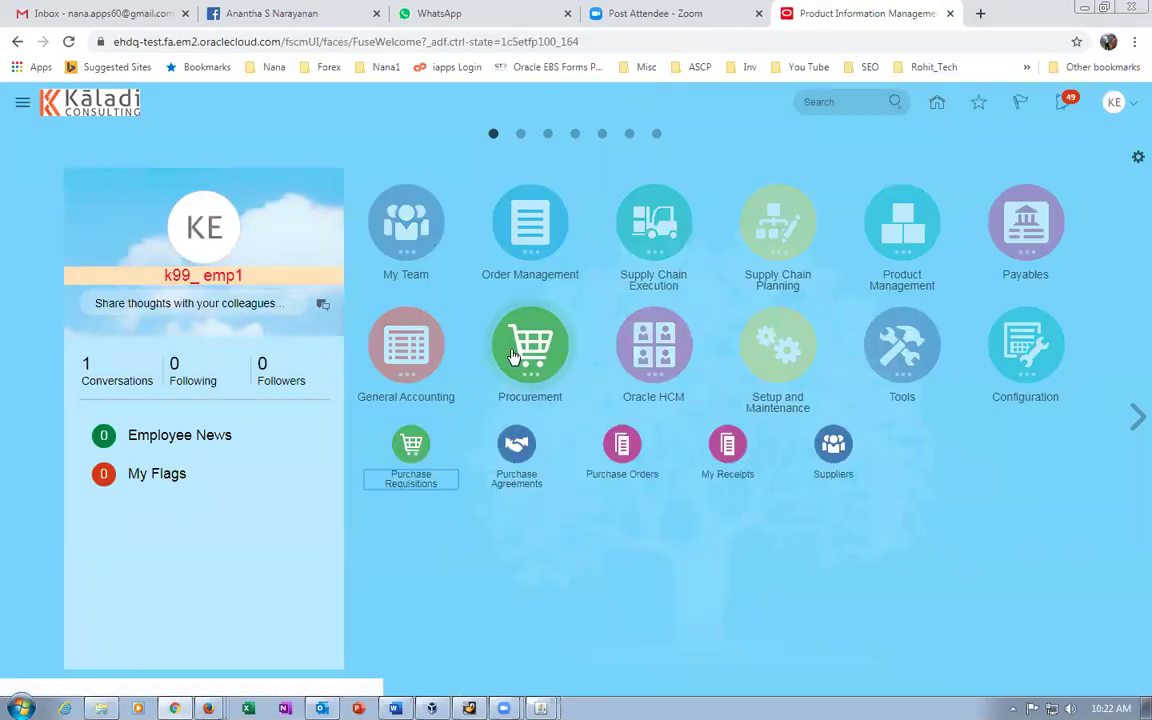
left_click(527, 450)
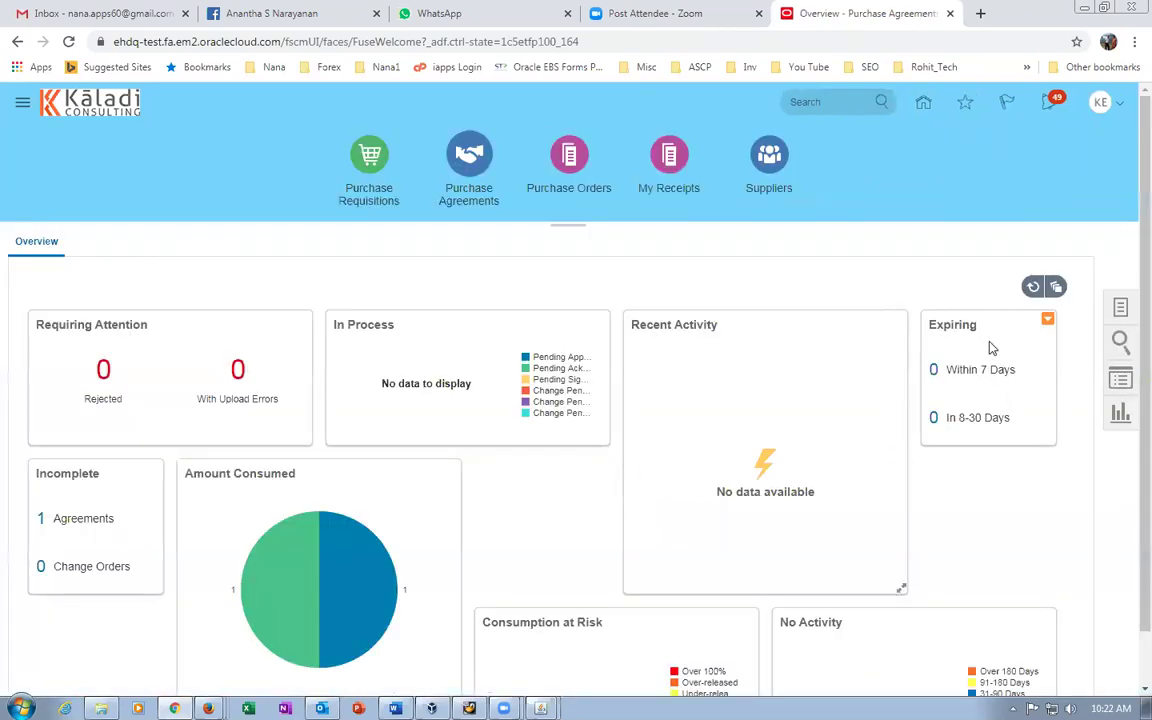
left_click(1121, 310)
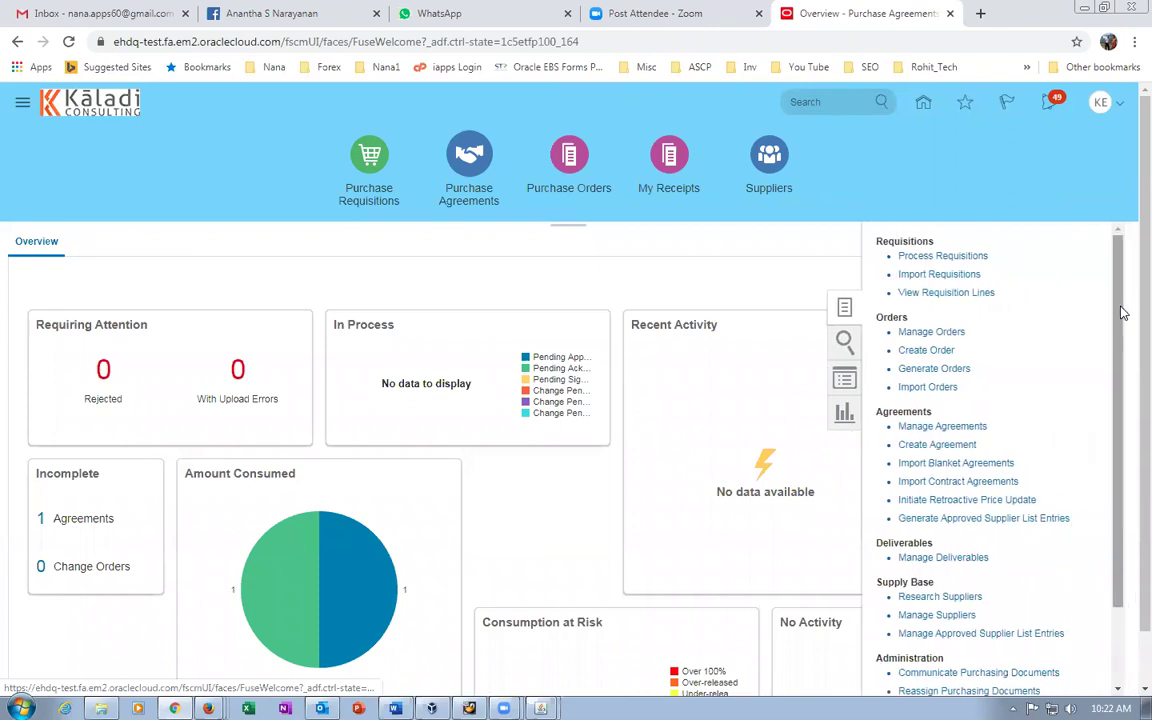
left_click(957, 450)
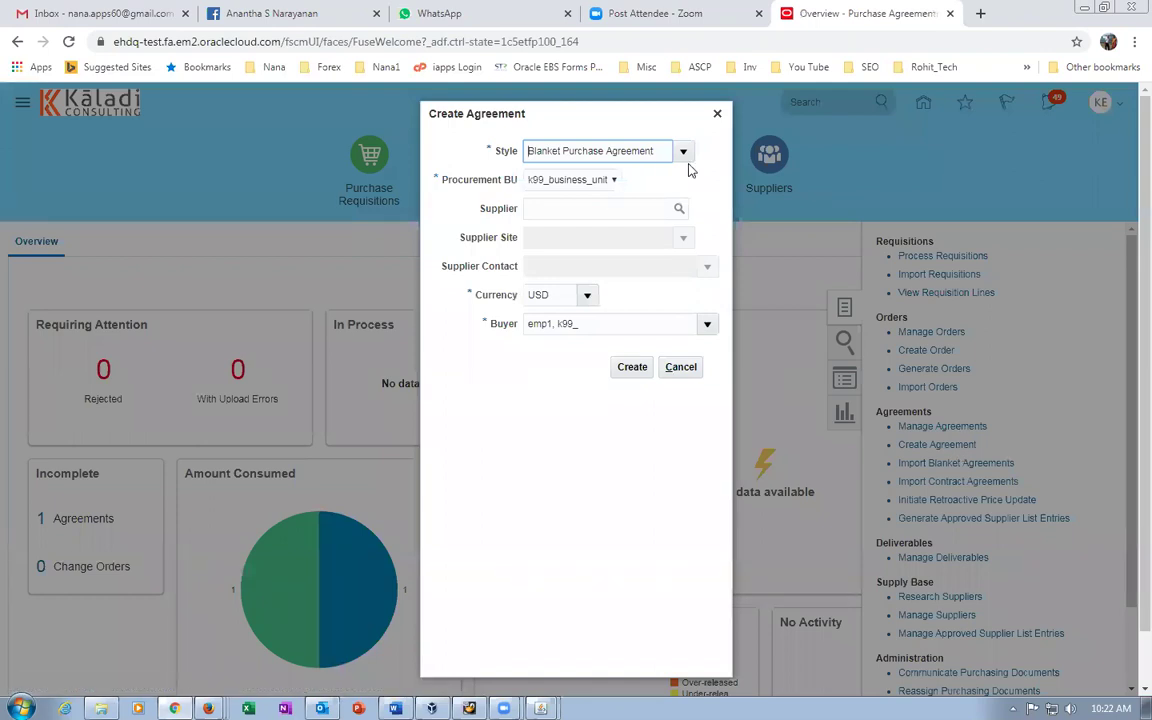
- Create a Consignment Agreement style agreement for supplier k99_cons_sup_1
left_click(684, 157)
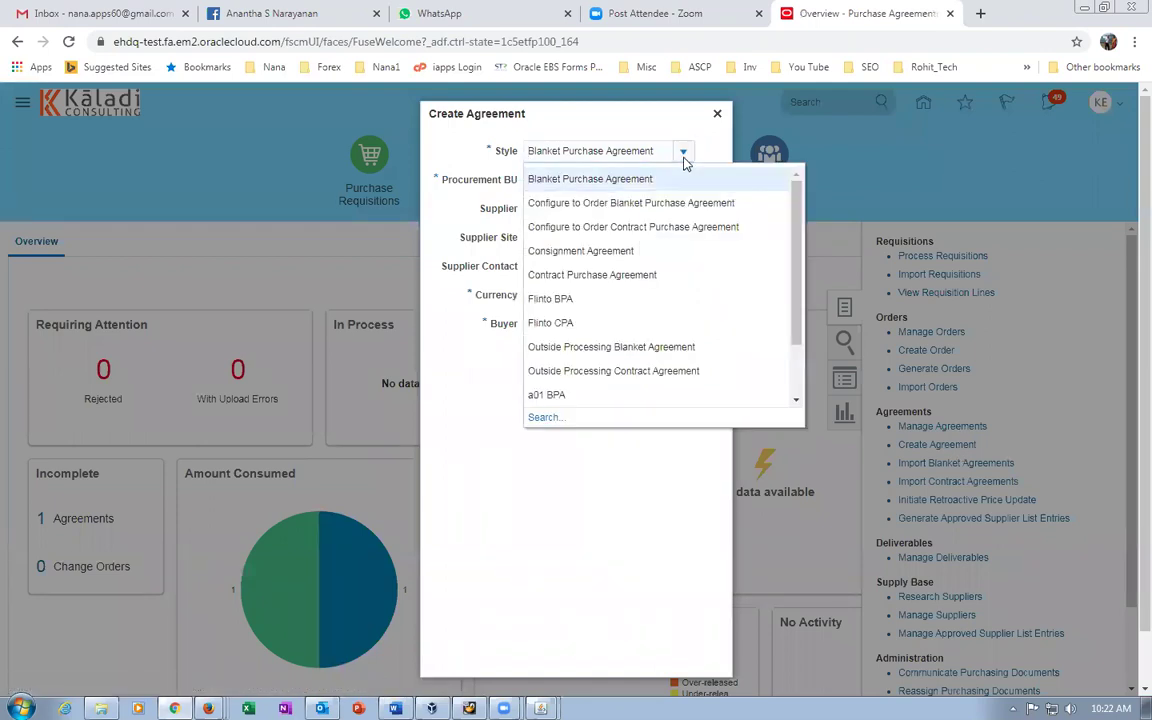
left_click(643, 250)
left_click(613, 208)
type("k99")
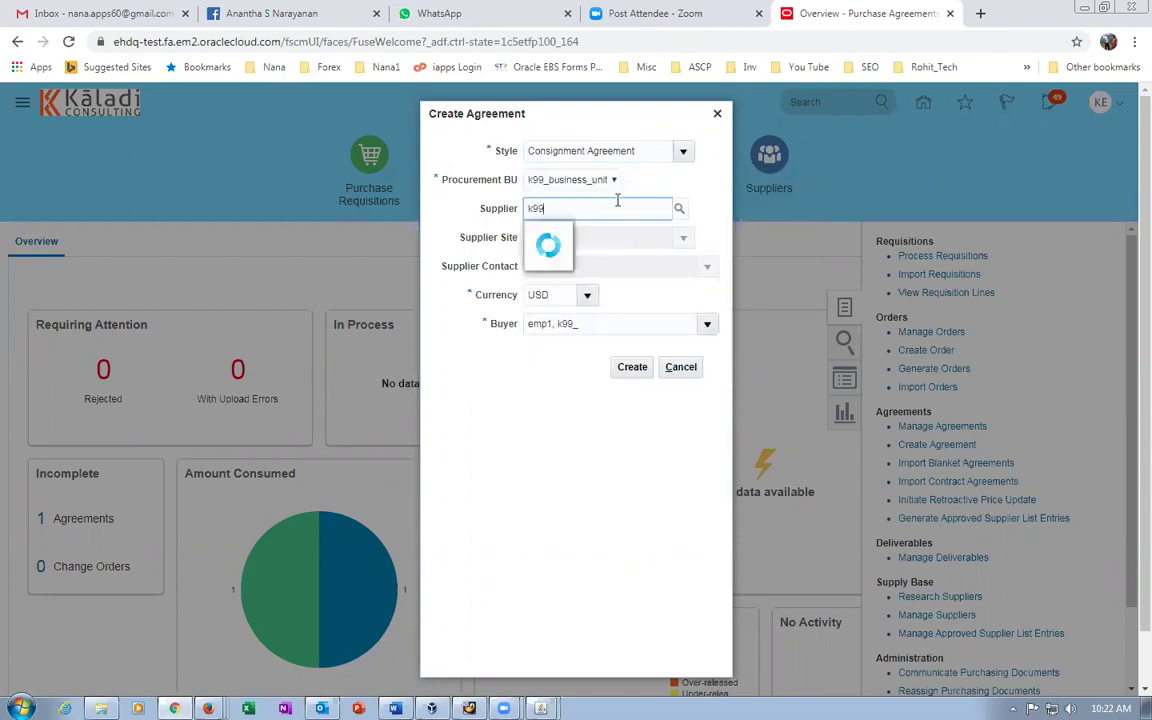
left_click(597, 234)
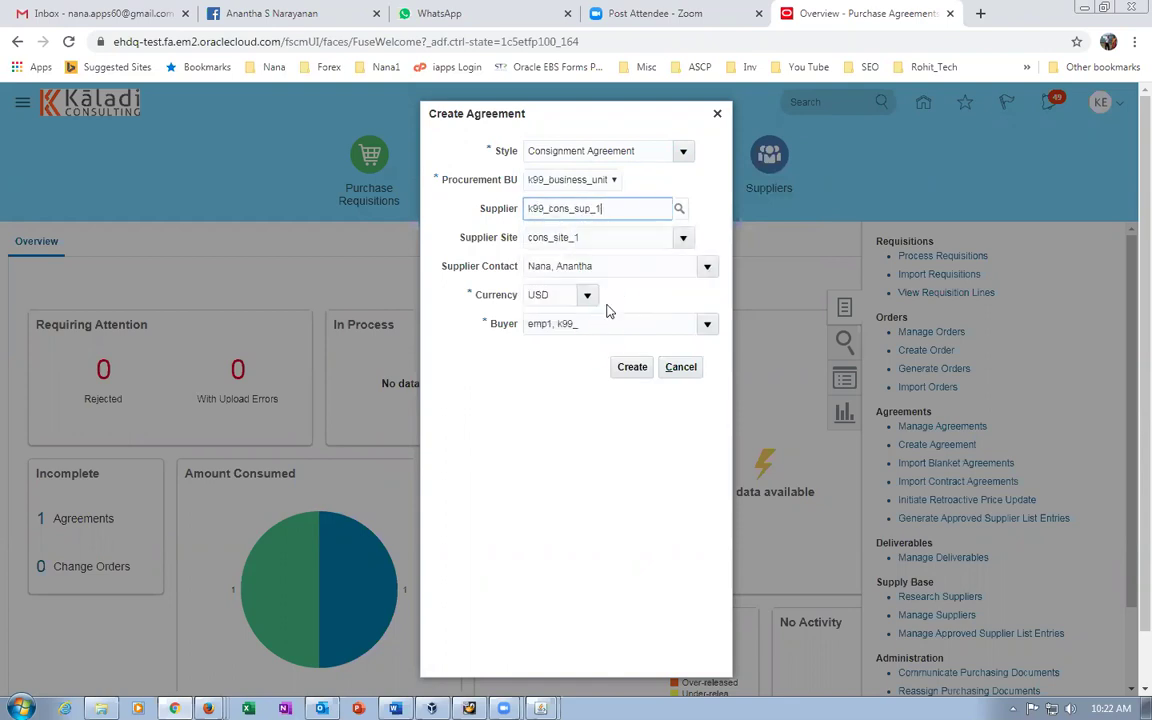
left_click(628, 372)
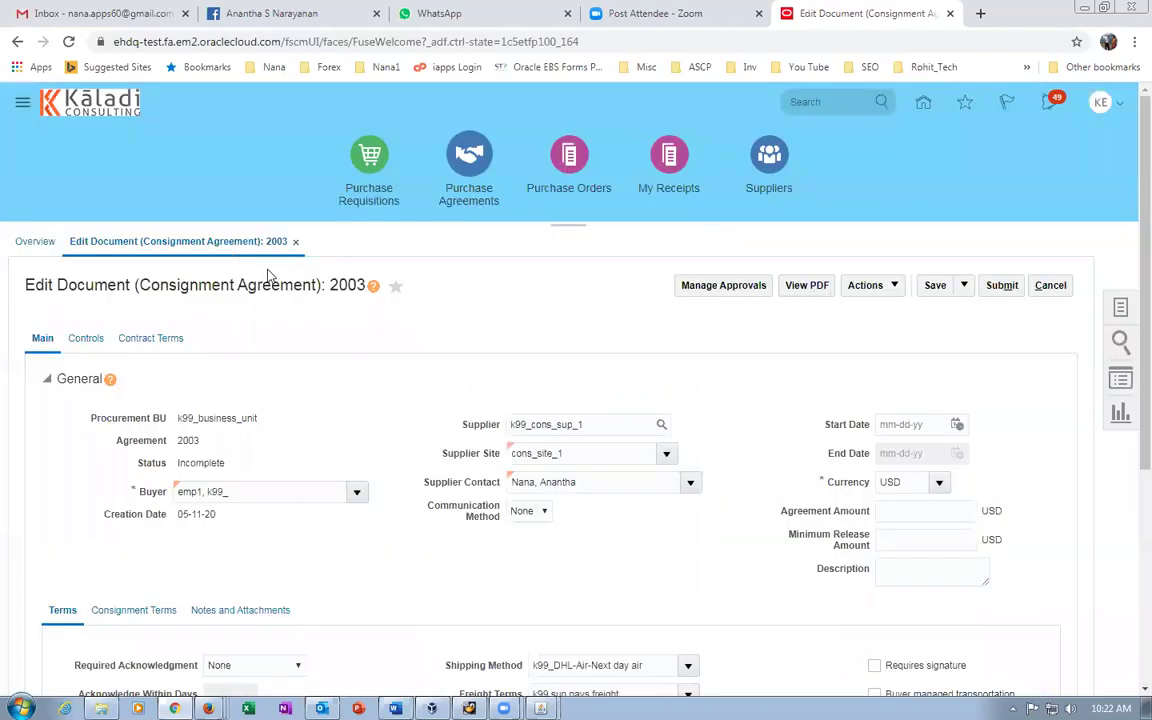
- Enter 100000 as agreement 2003's Agreement Amount
left_click_drag(177, 285, 271, 287)
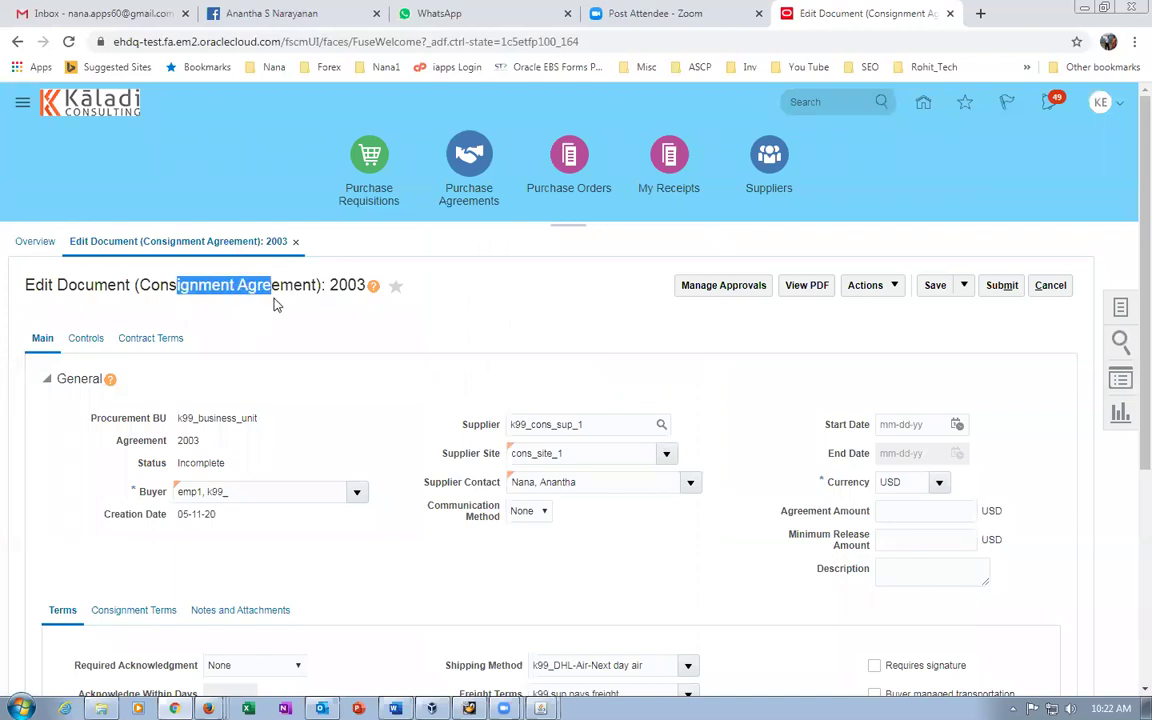
left_click(372, 342)
left_click(910, 509)
type("100000")
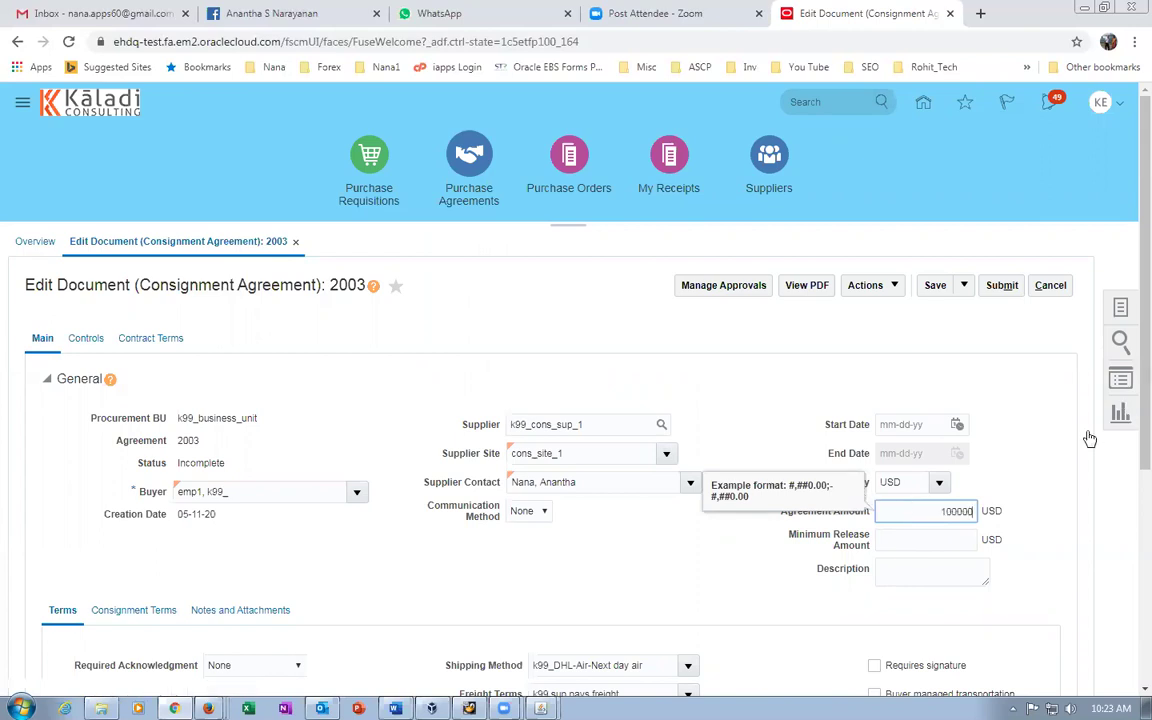
left_click(1047, 440)
left_click(932, 543)
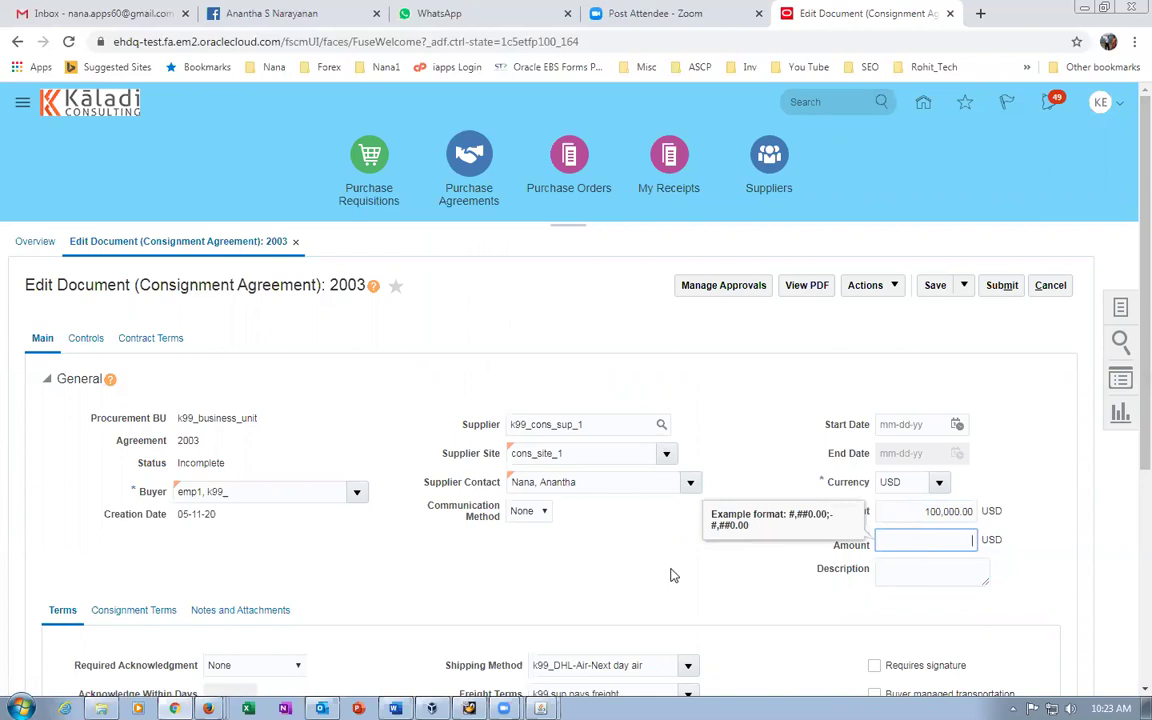
scroll(671, 575, "down", 3)
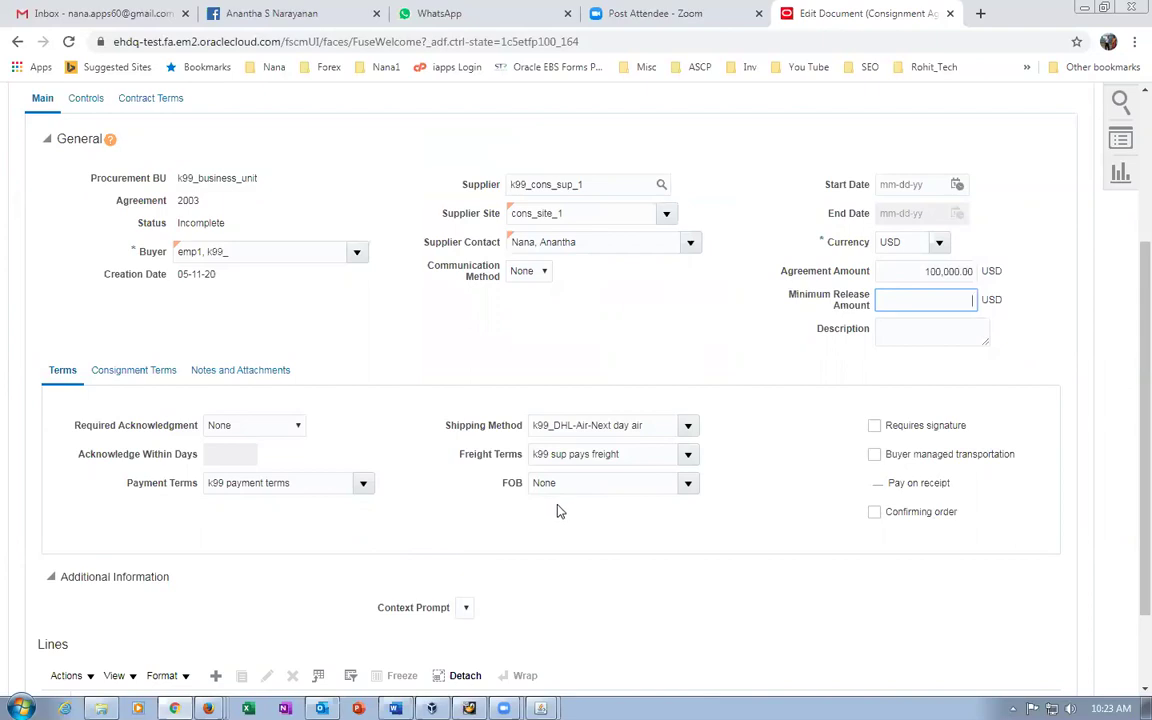
key("alt+Tab")
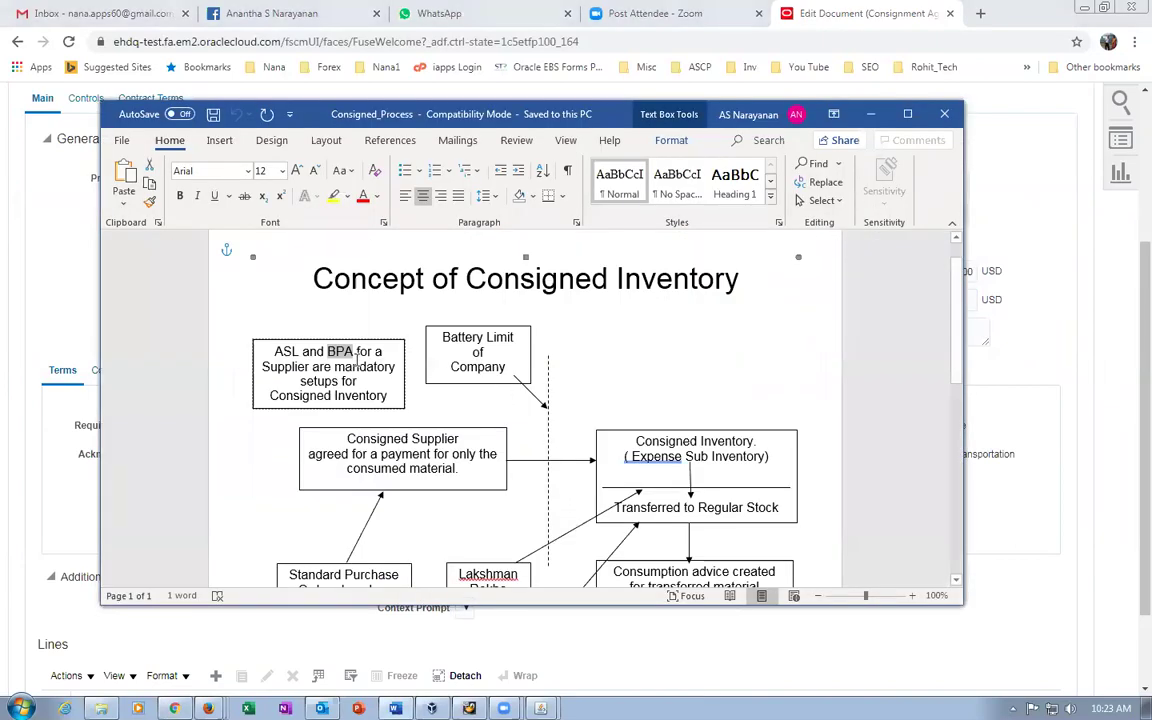
scroll(350, 584, "down", 1)
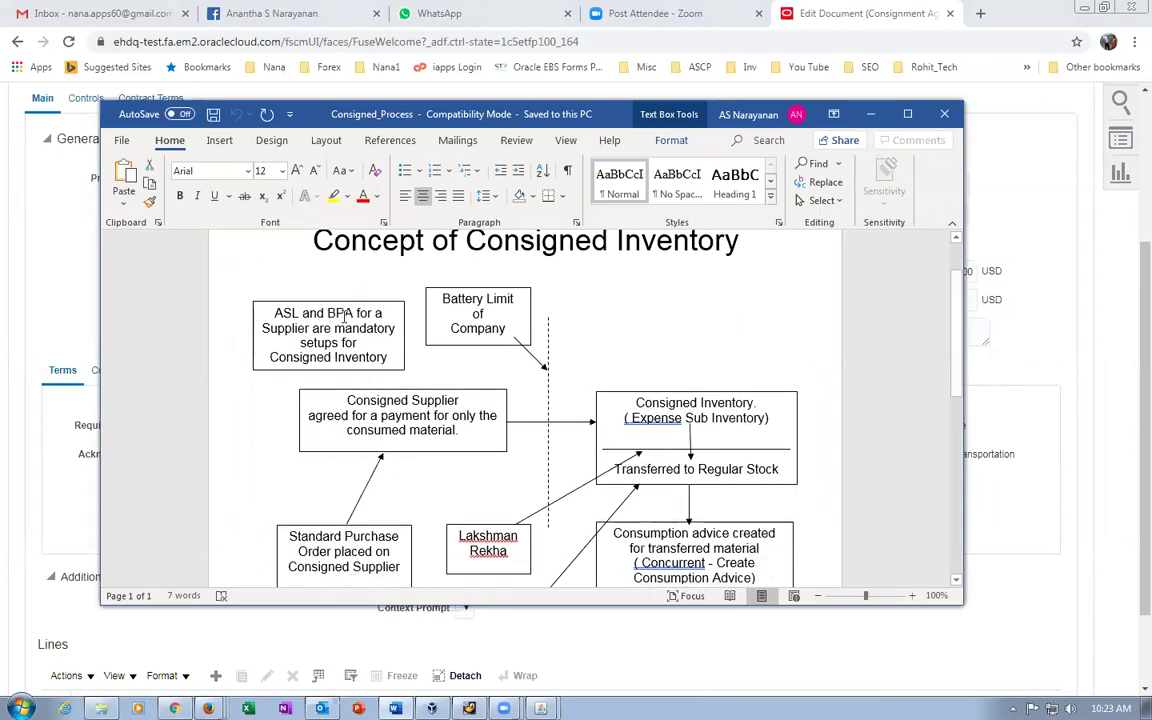
left_click_drag(341, 316, 395, 328)
left_click_drag(345, 536, 376, 579)
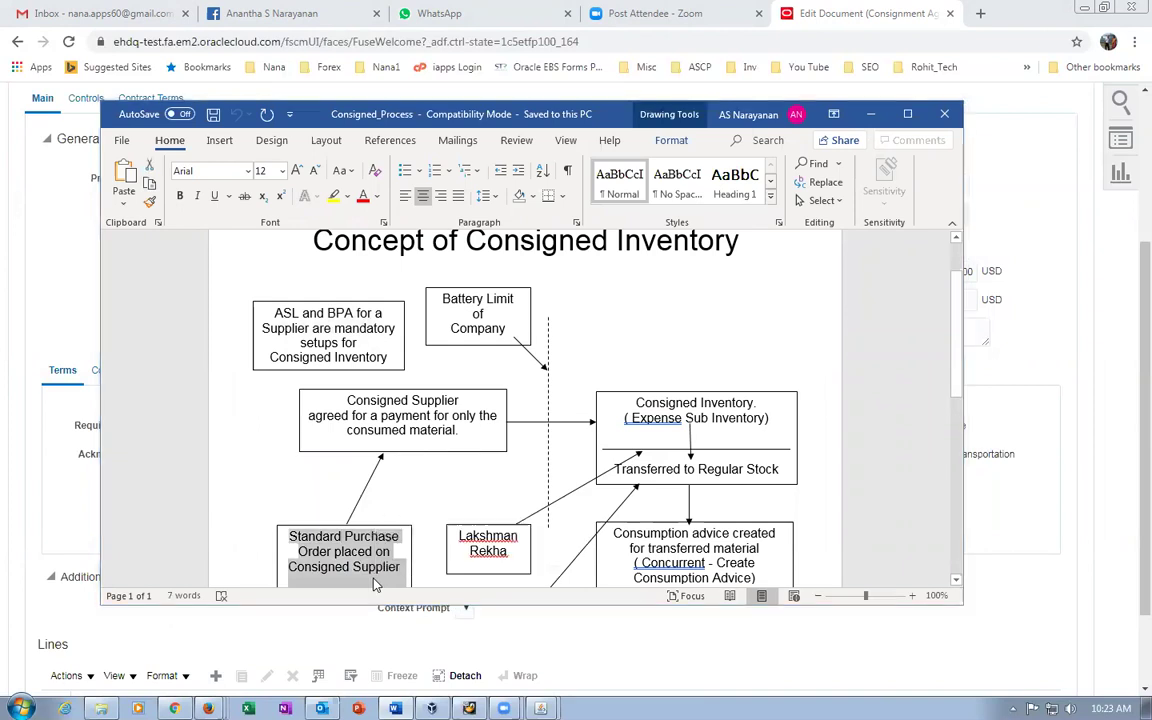
key("alt+Tab")
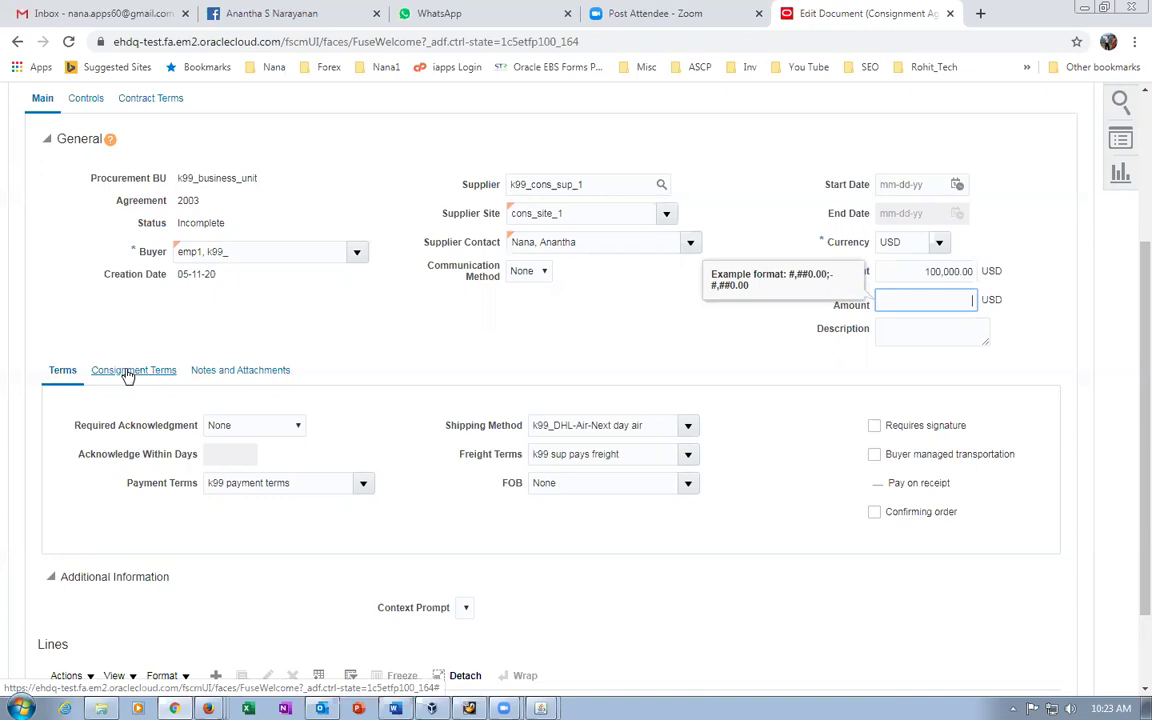
- In the consignment terms, pick May 11 (05-11-20) as the billing cycle closing date
scroll(172, 345, "up", 3)
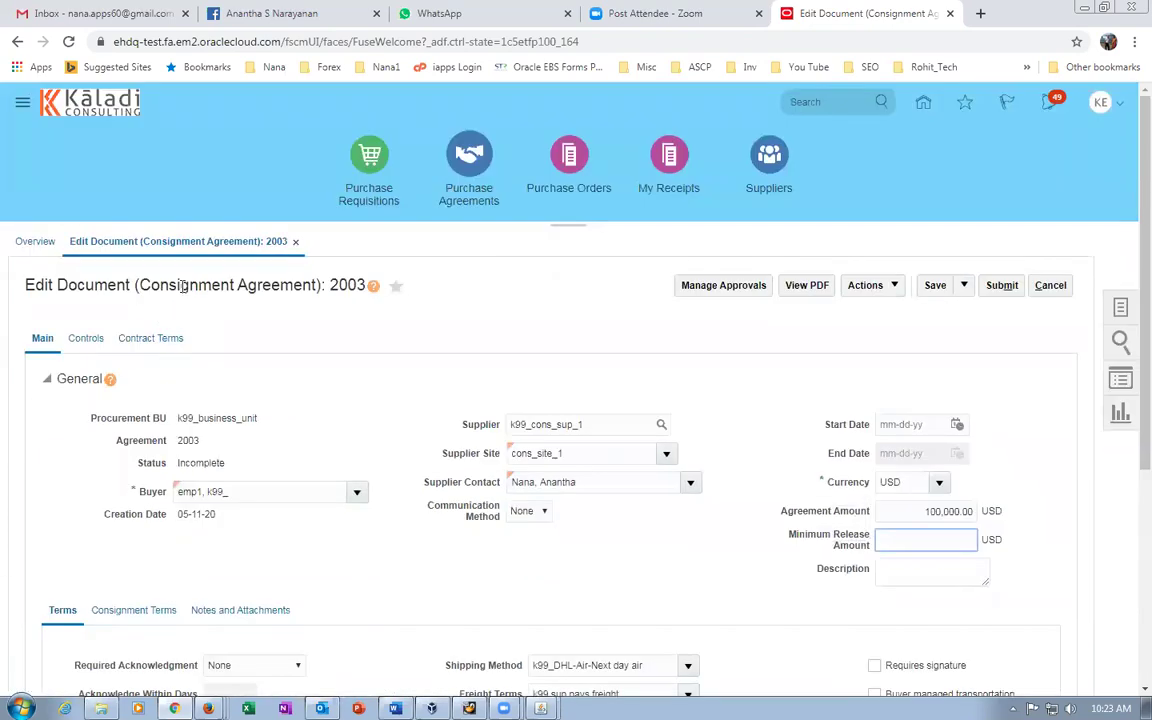
left_click_drag(182, 285, 236, 285)
scroll(200, 335, "down", 3)
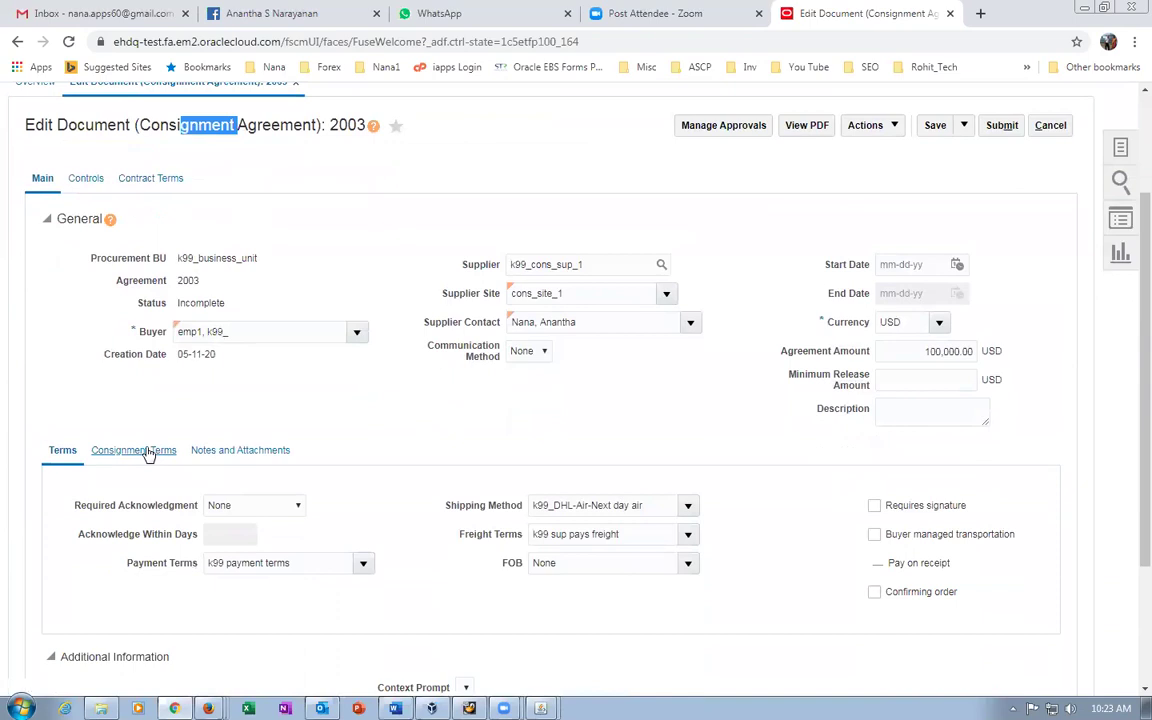
left_click(147, 452)
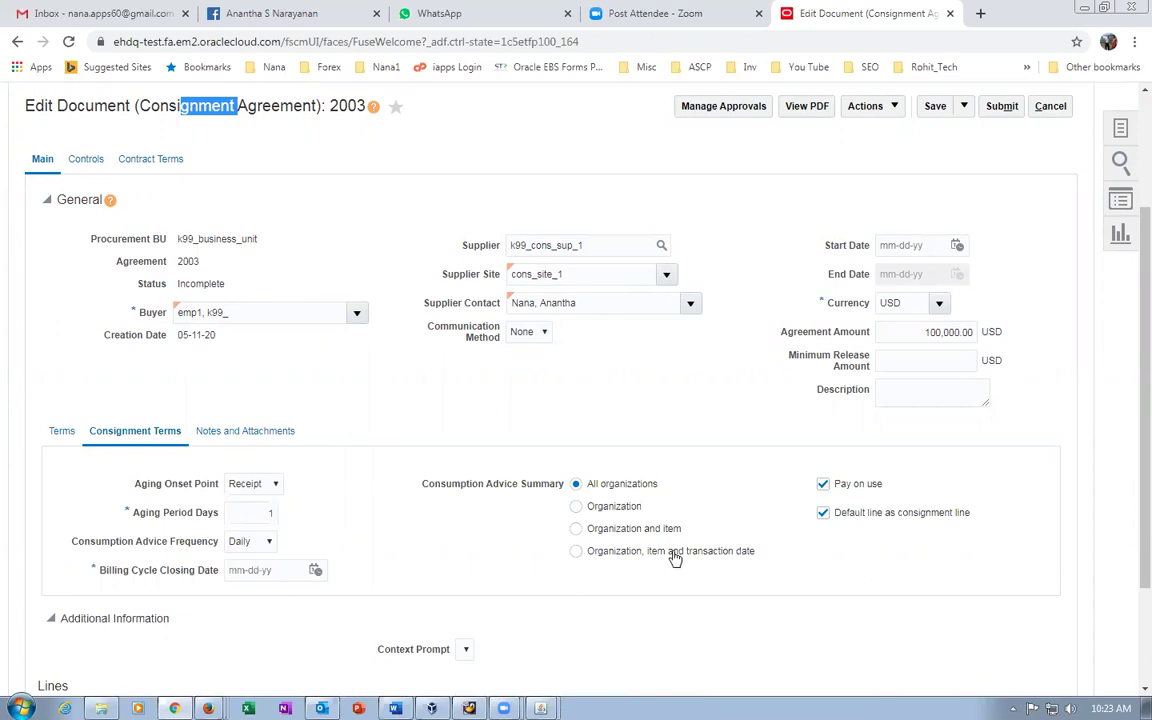
left_click(248, 571)
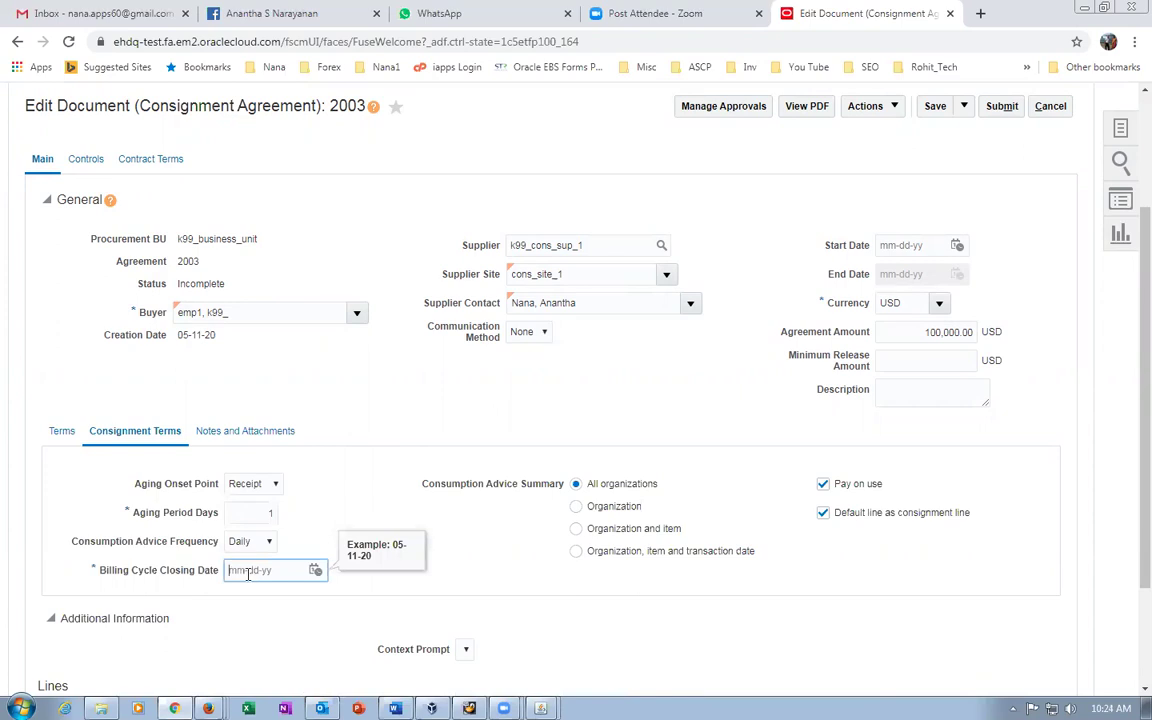
left_click(316, 573)
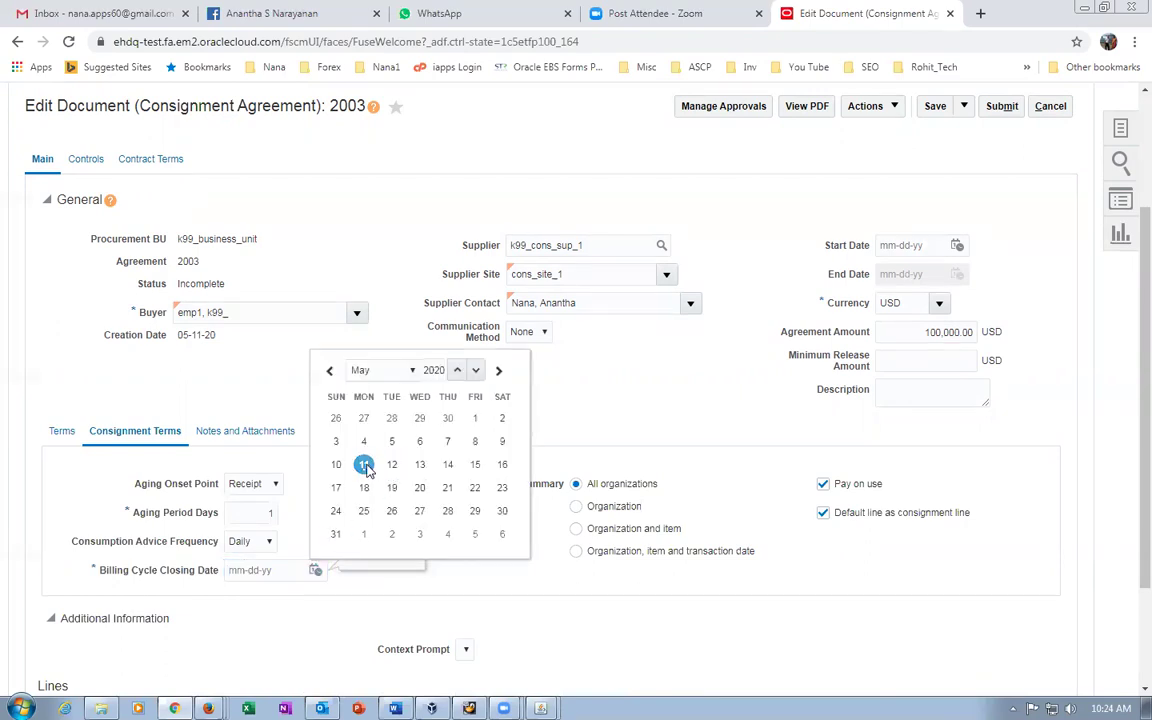
left_click(364, 465)
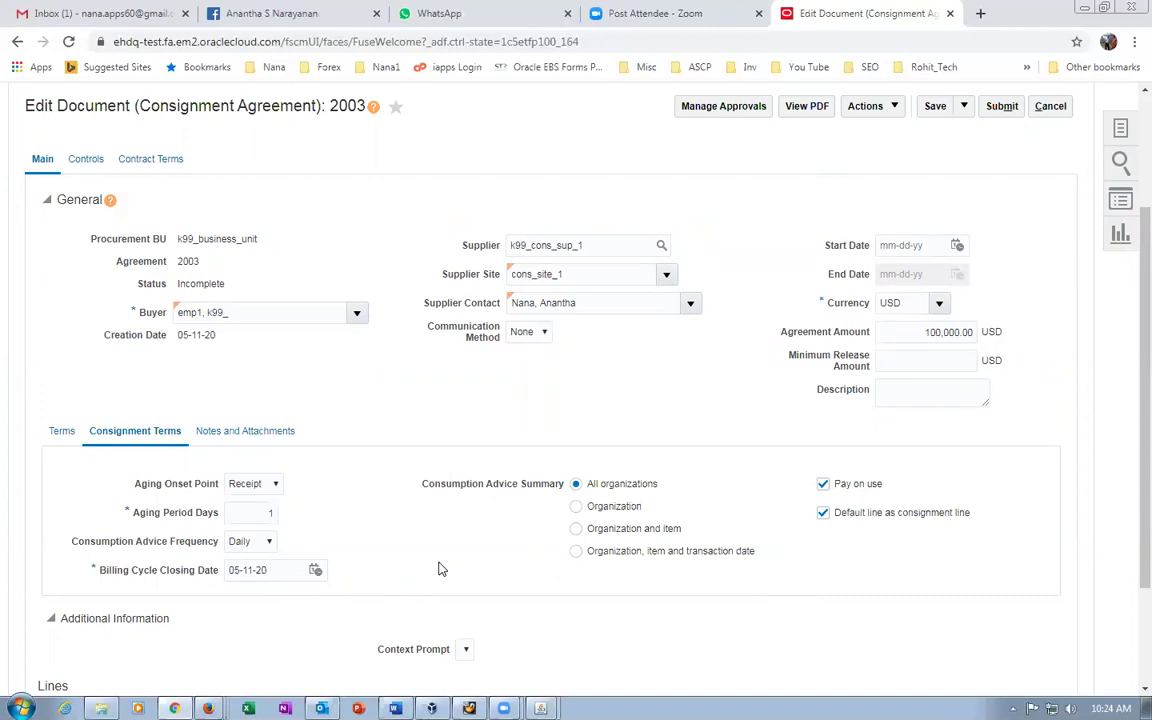
scroll(440, 568, "down", 3)
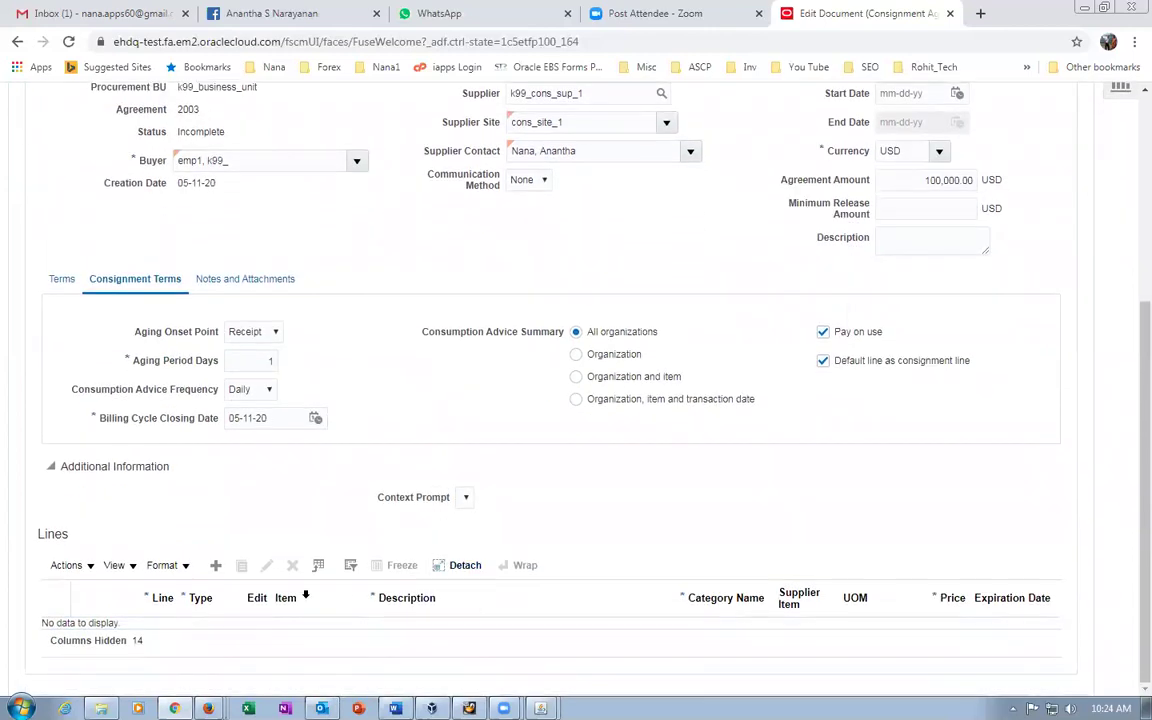
- Add line 1 with item k99_cons_item1, supplier item 'cons item', expiring June 4 (06-04-20)
left_click(216, 567)
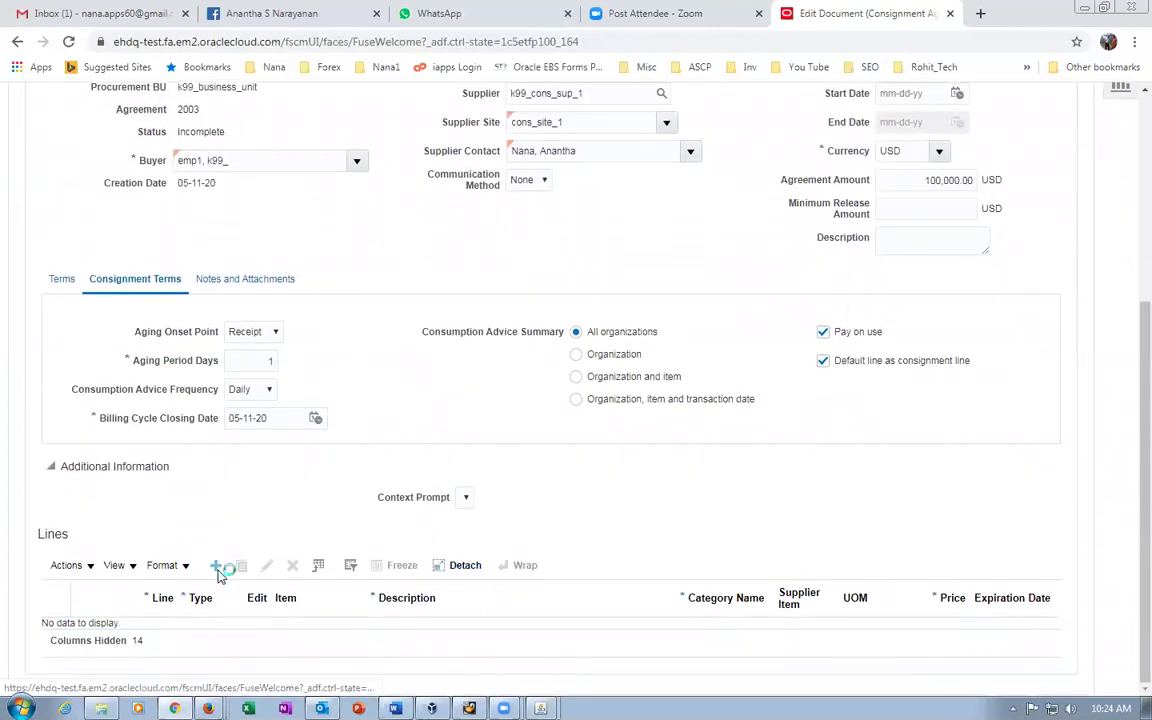
left_click(296, 633)
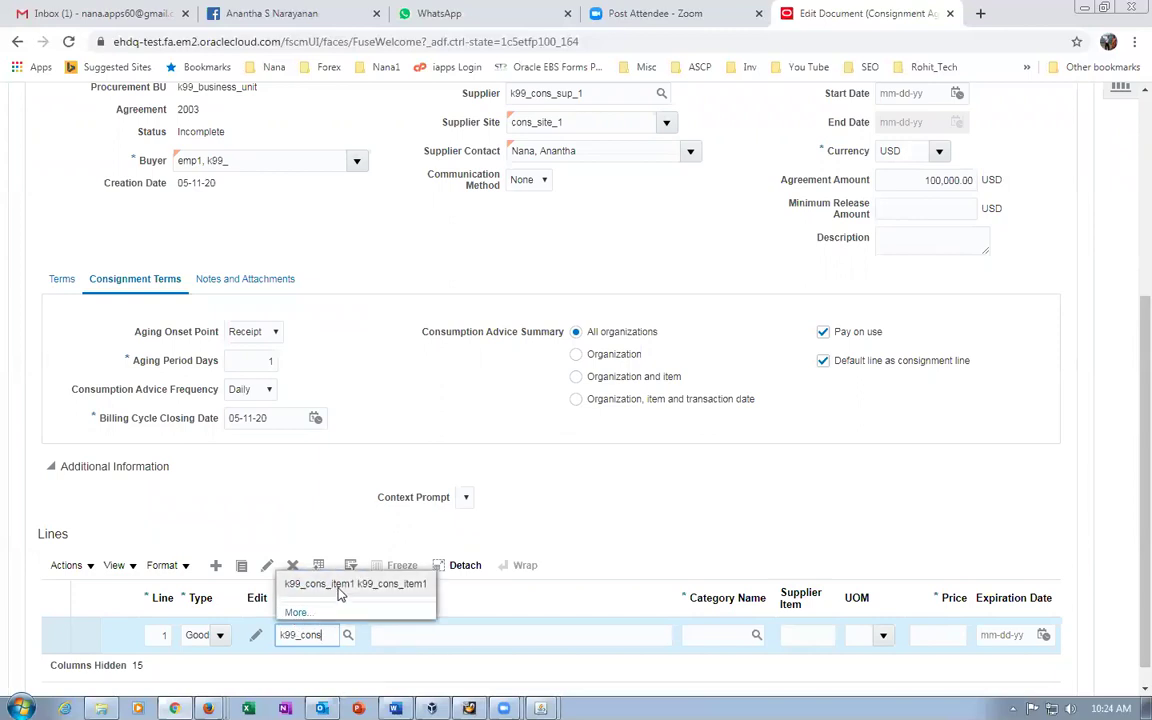
left_click(337, 584)
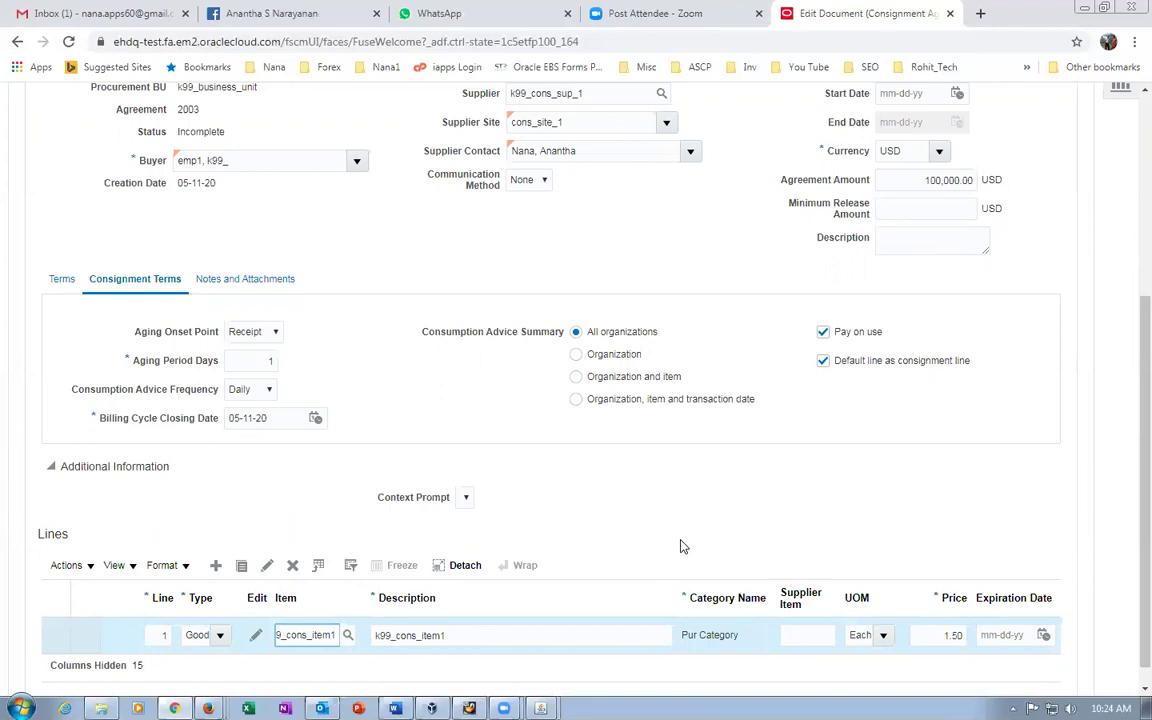
left_click(809, 638)
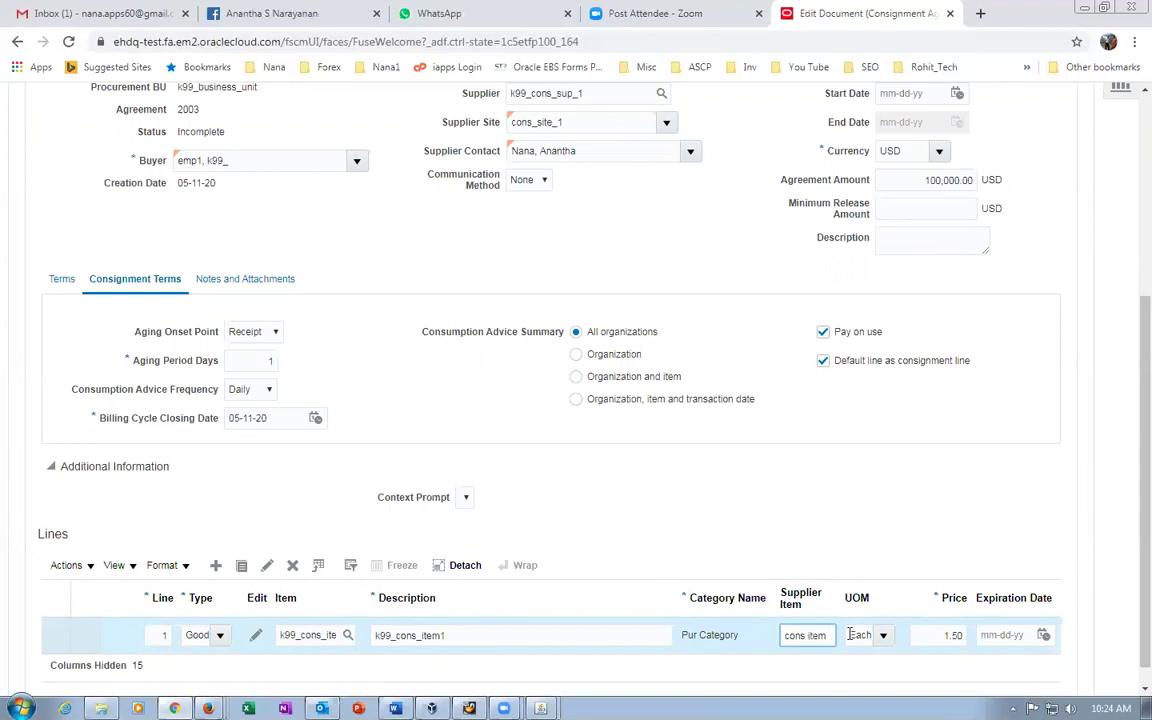
left_click(1005, 635)
left_click(1043, 636)
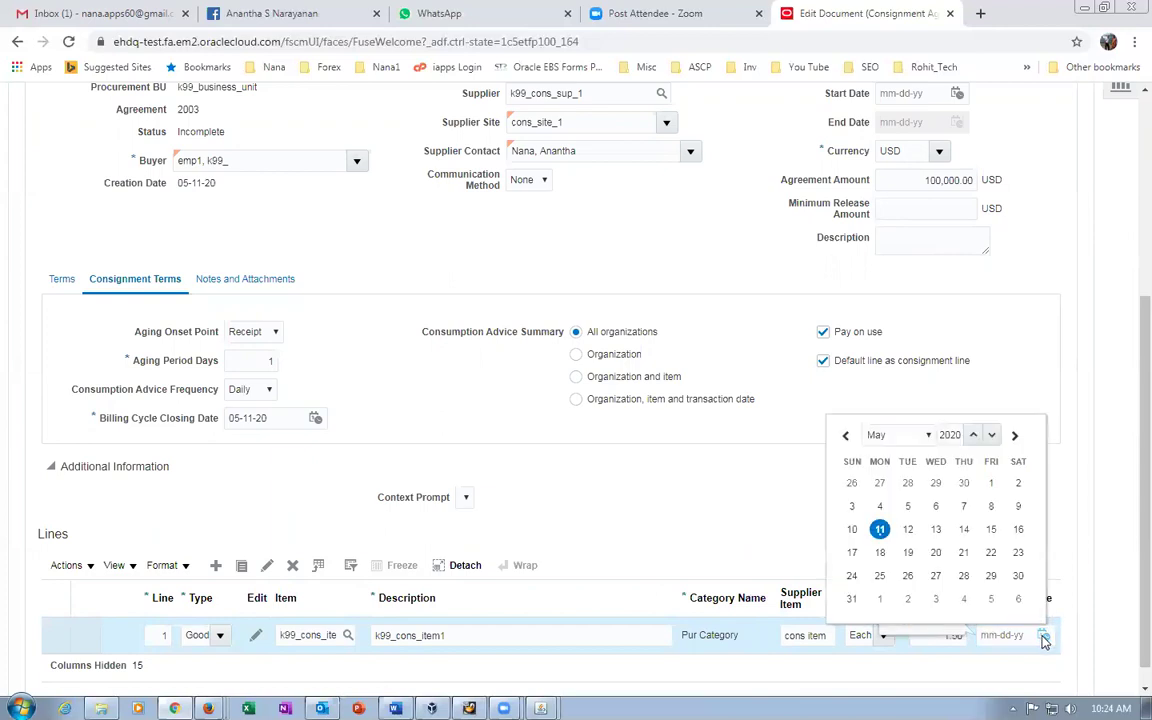
left_click(963, 598)
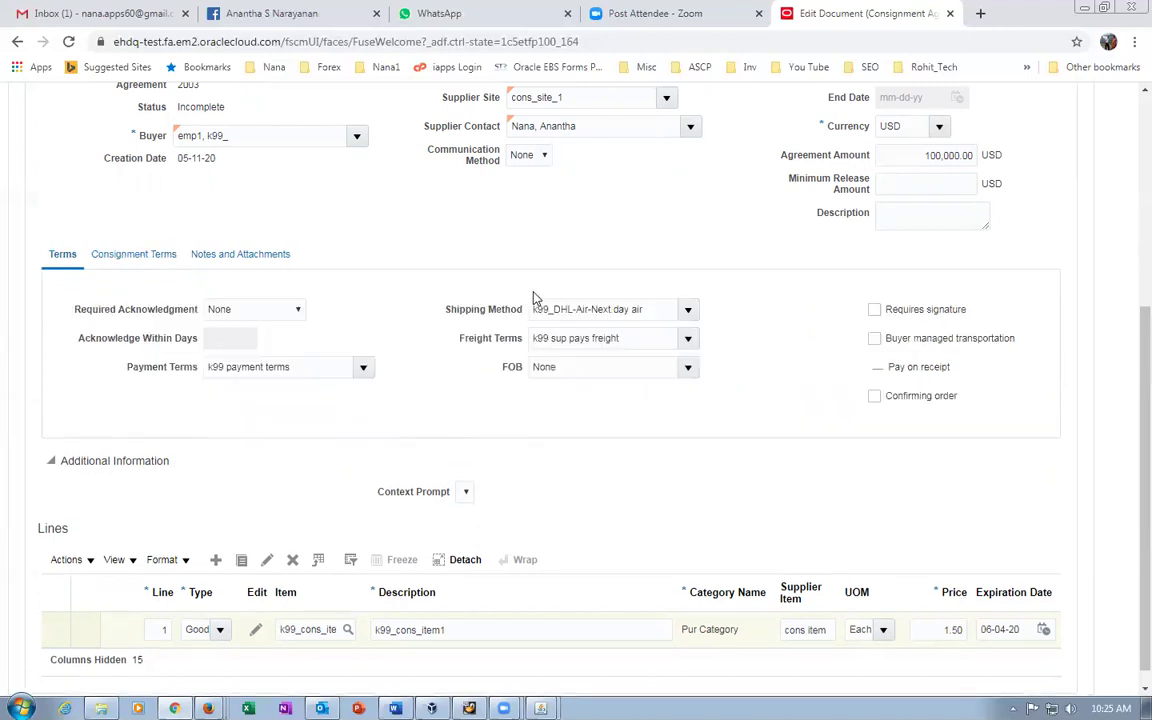
- On the Terms tab, change the shipping method to a01_truck_1, then show Consignment Terms again
left_click(578, 309)
left_click_drag(544, 309, 686, 318)
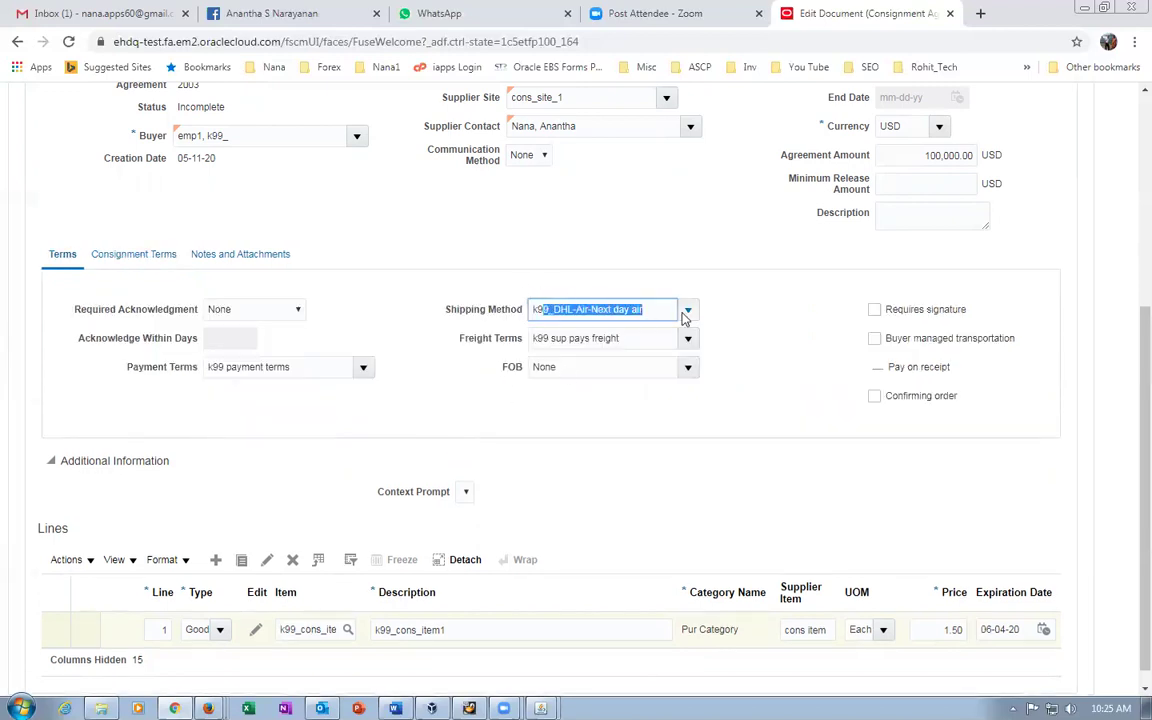
left_click(688, 311)
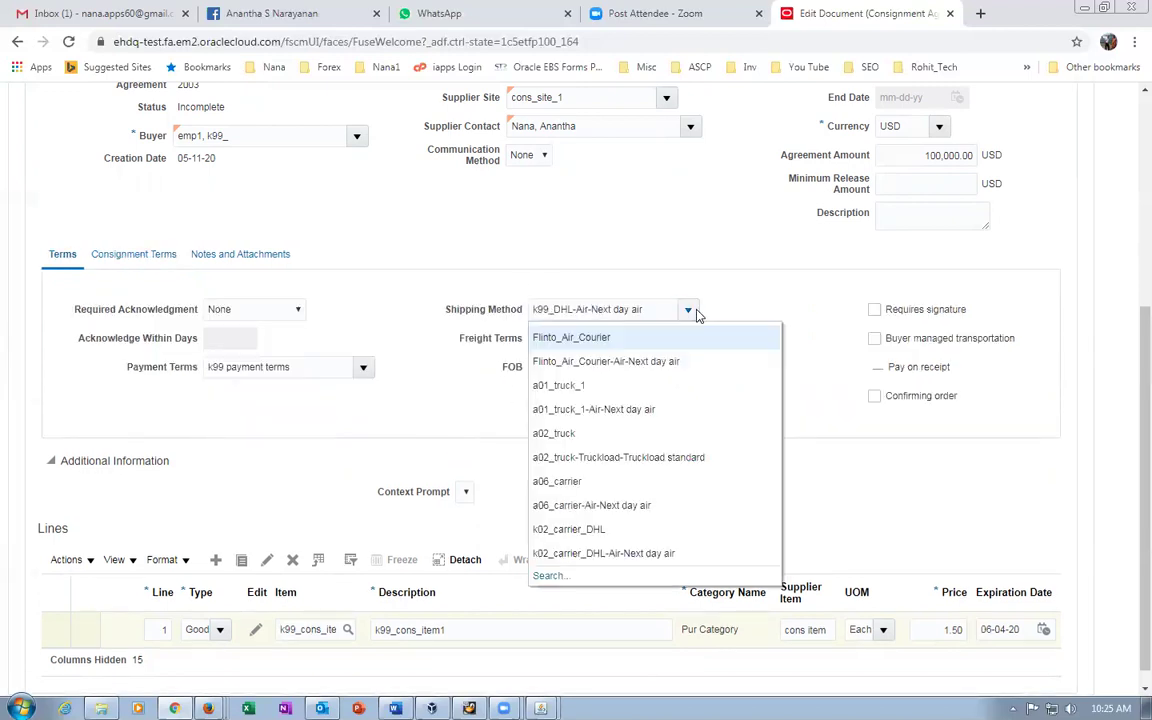
left_click(643, 384)
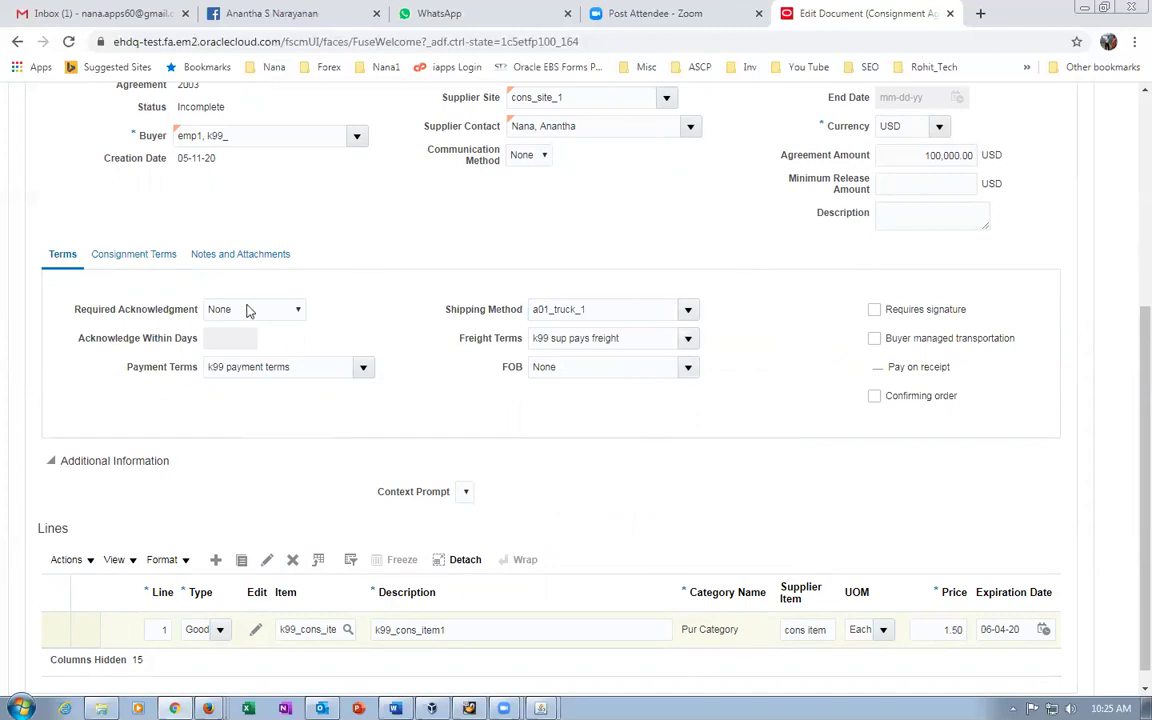
left_click(150, 256)
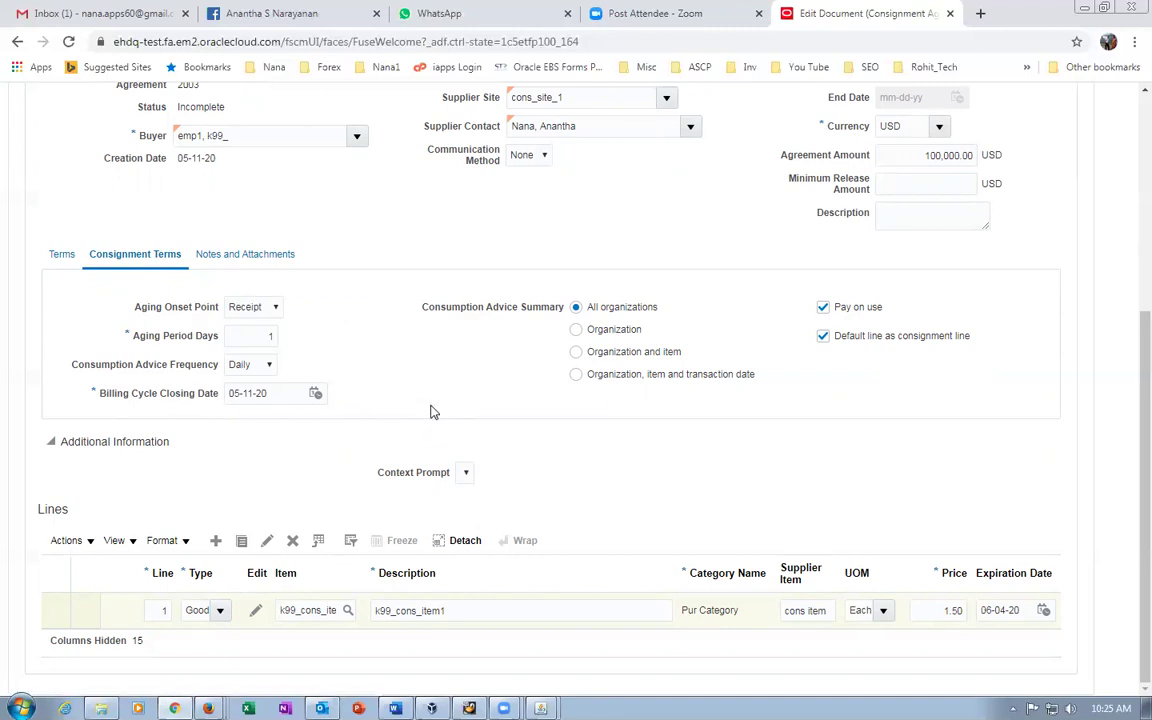
- Add the note to supplier 'note to cons supplier', then save and submit agreement 2003
scroll(432, 410, "up", 3)
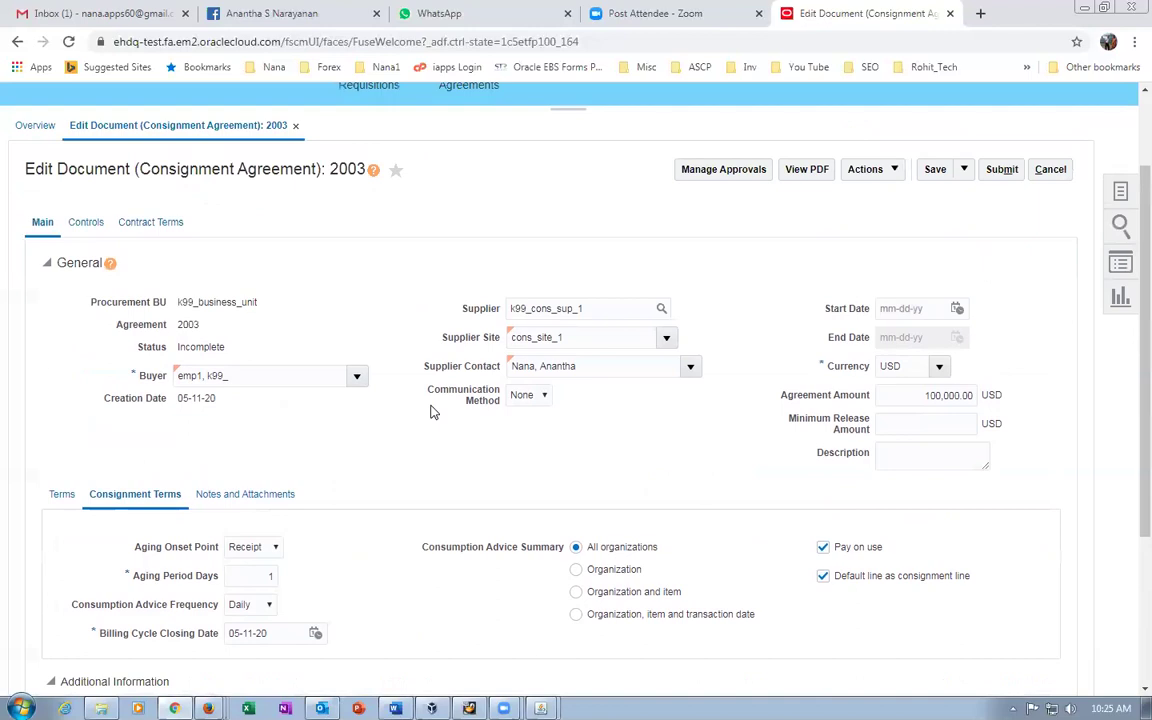
left_click(249, 493)
left_click(280, 563)
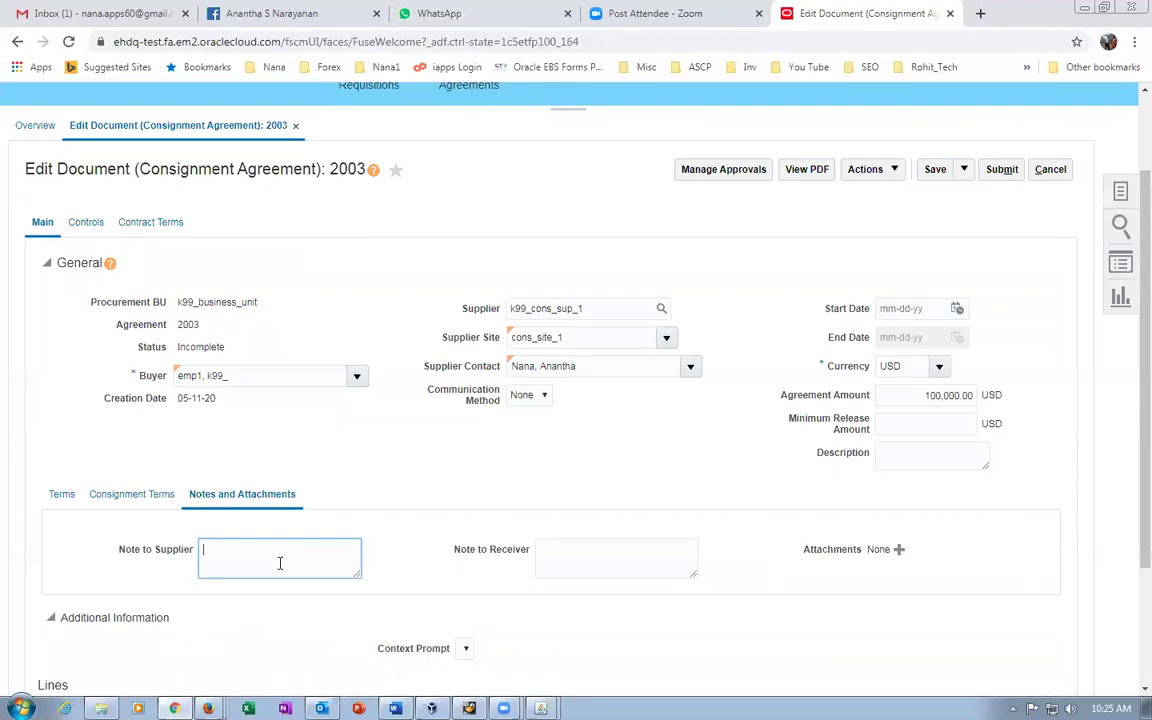
type("note to cons supplier")
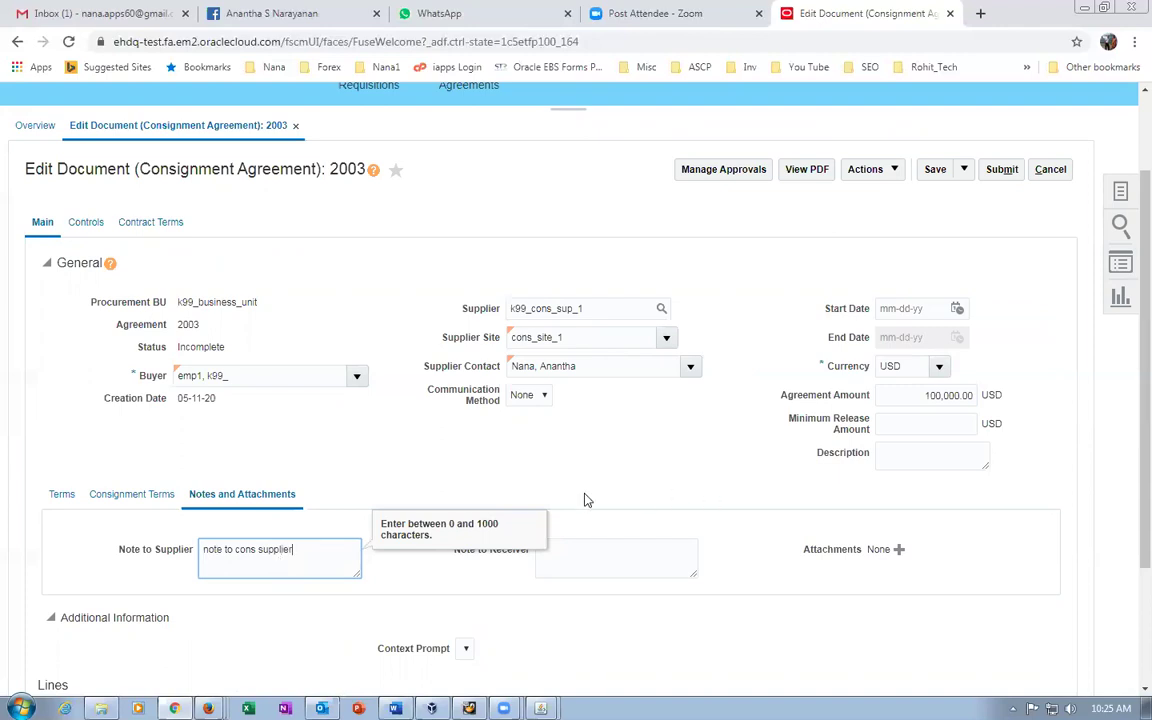
left_click(550, 561)
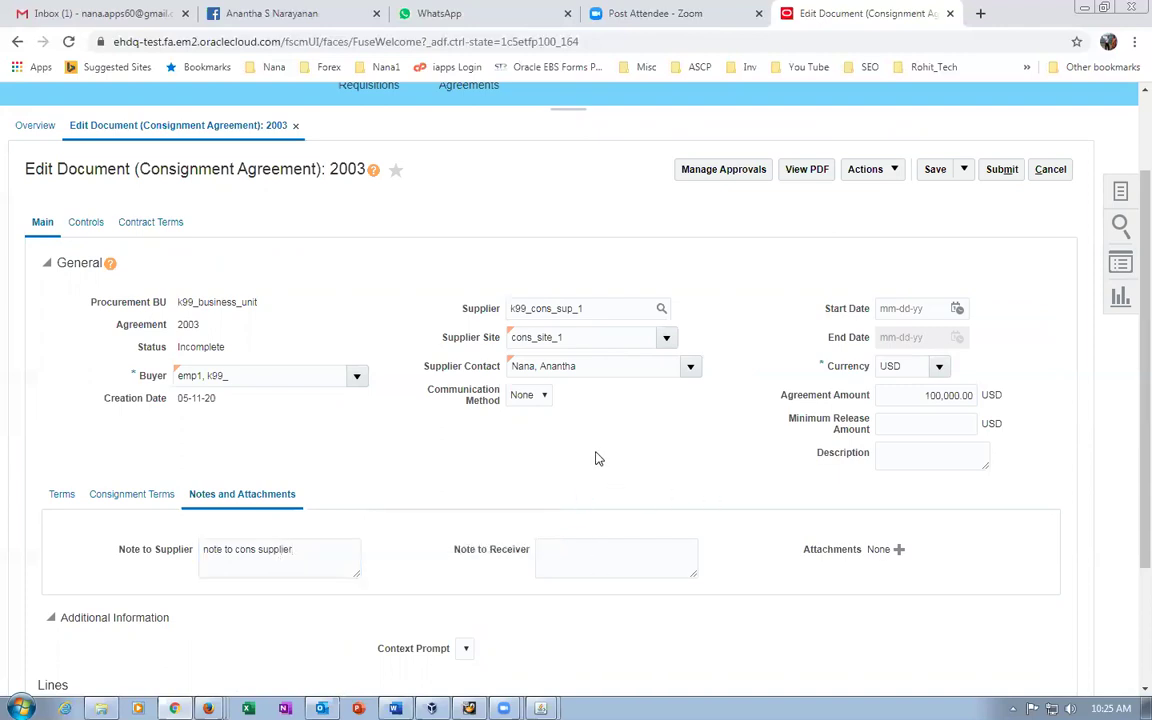
left_click(940, 172)
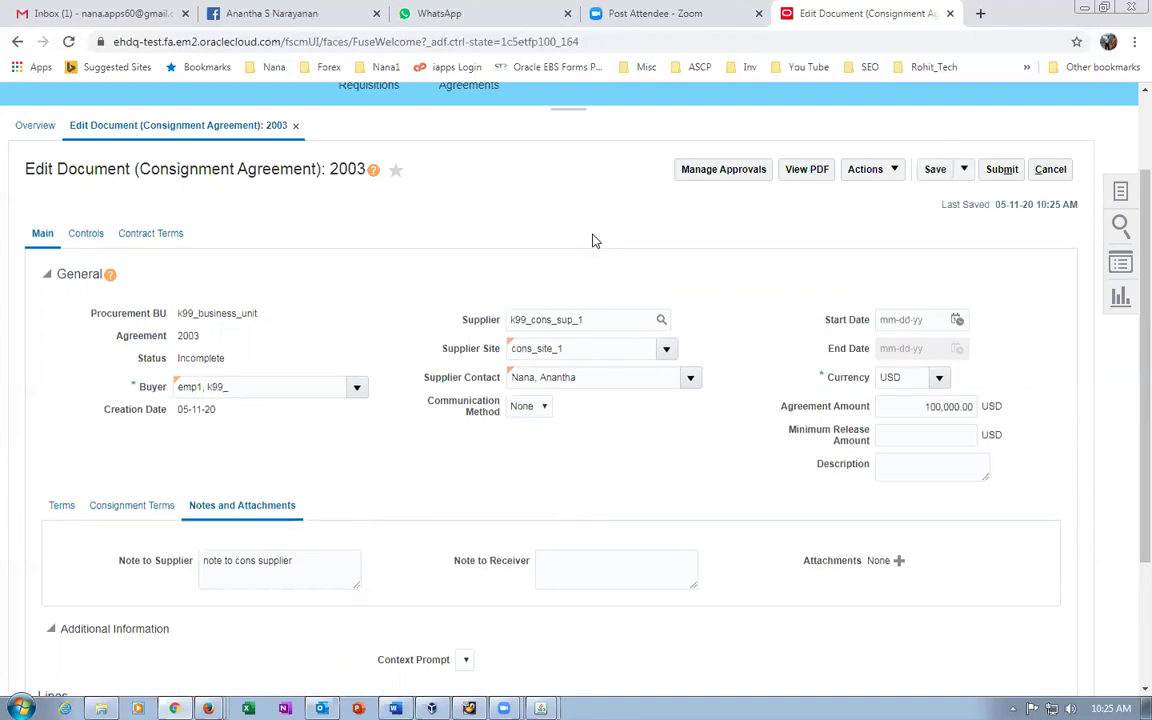
left_click(1003, 171)
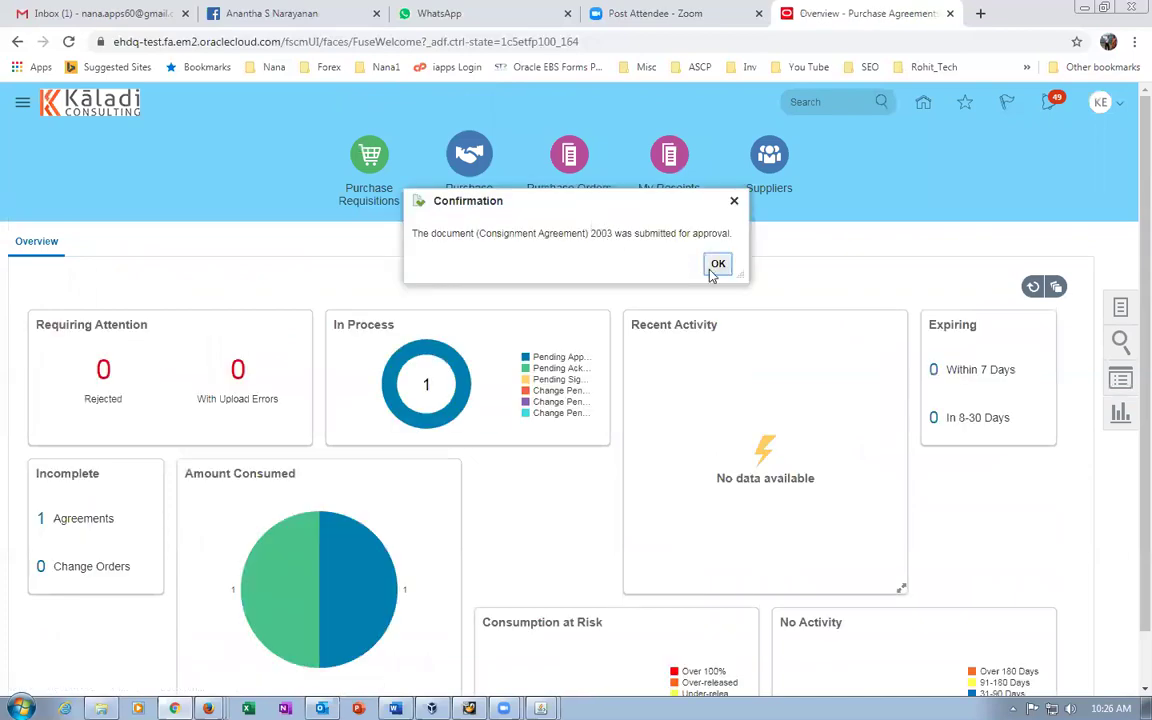
- Dismiss the submission confirmation and search Manage Agreements for agreement 2003
left_click(716, 264)
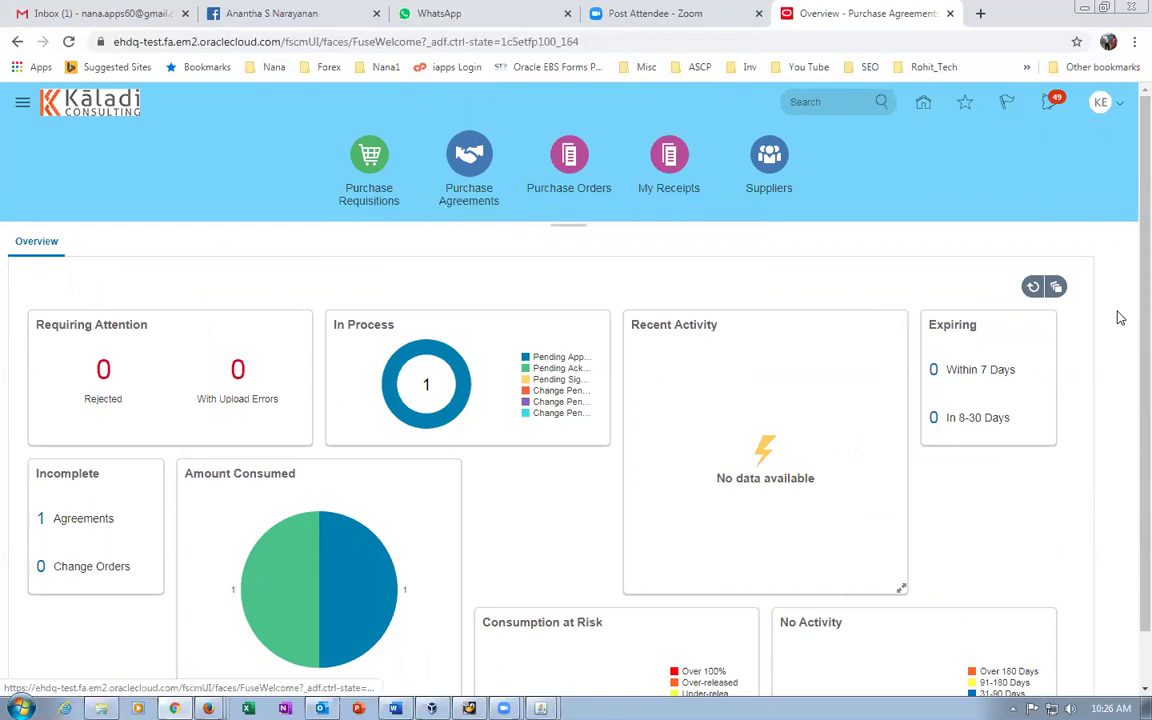
left_click(1120, 314)
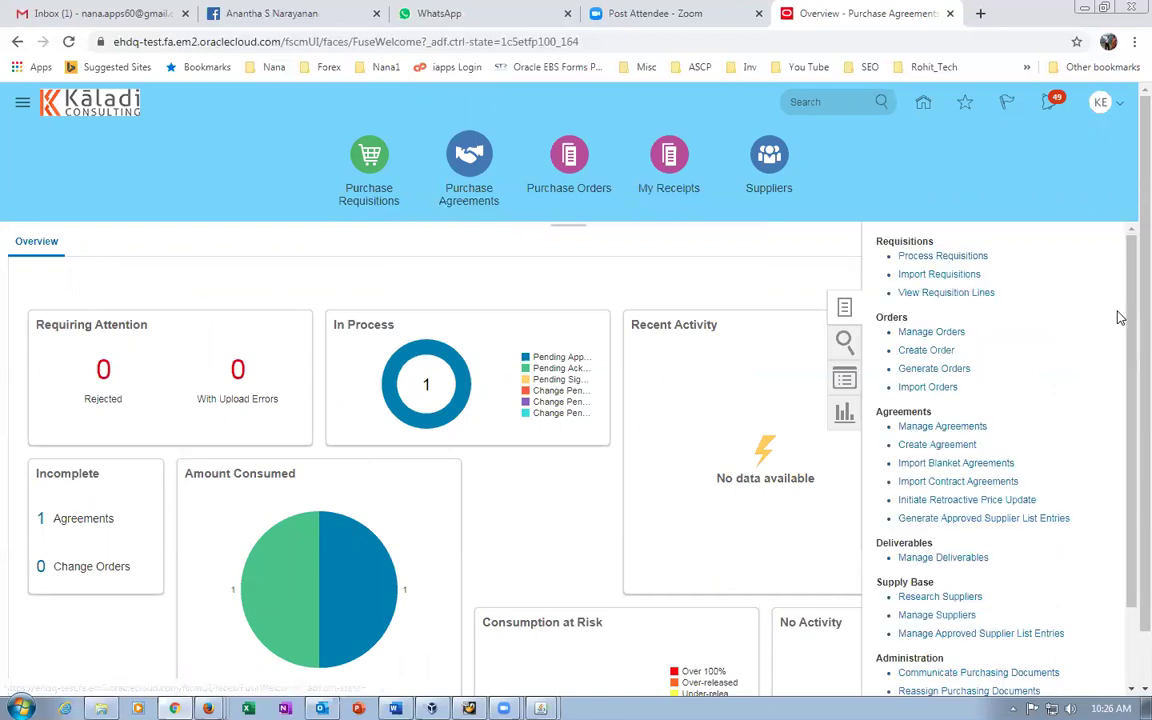
left_click(941, 428)
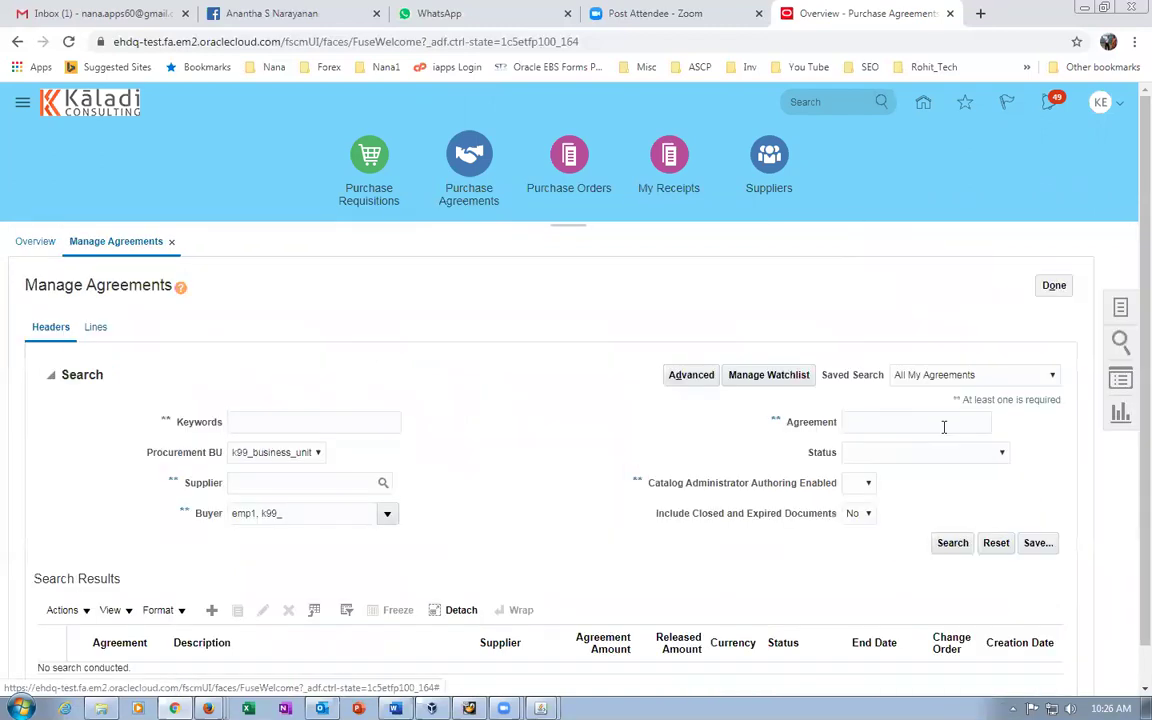
left_click(858, 427)
type("2003")
left_click(952, 543)
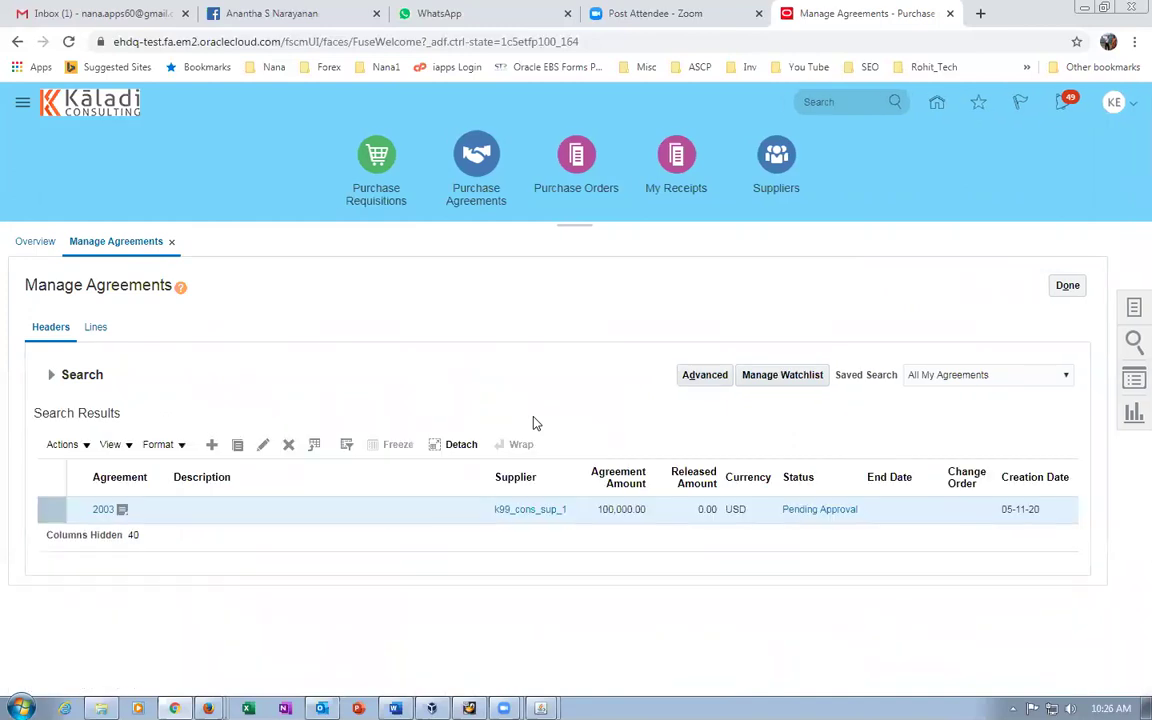
- Try viewing agreement 2003's approval details, dismiss the not-ready error, and rerun the search
left_click(830, 511)
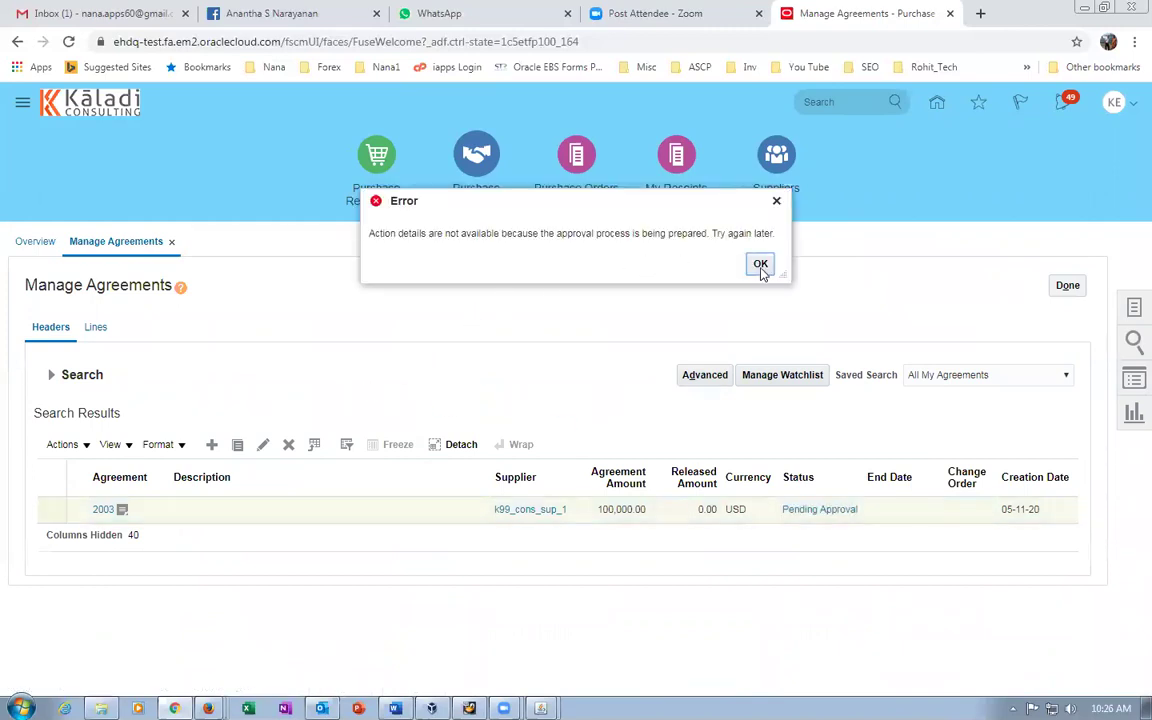
left_click(758, 262)
left_click(51, 374)
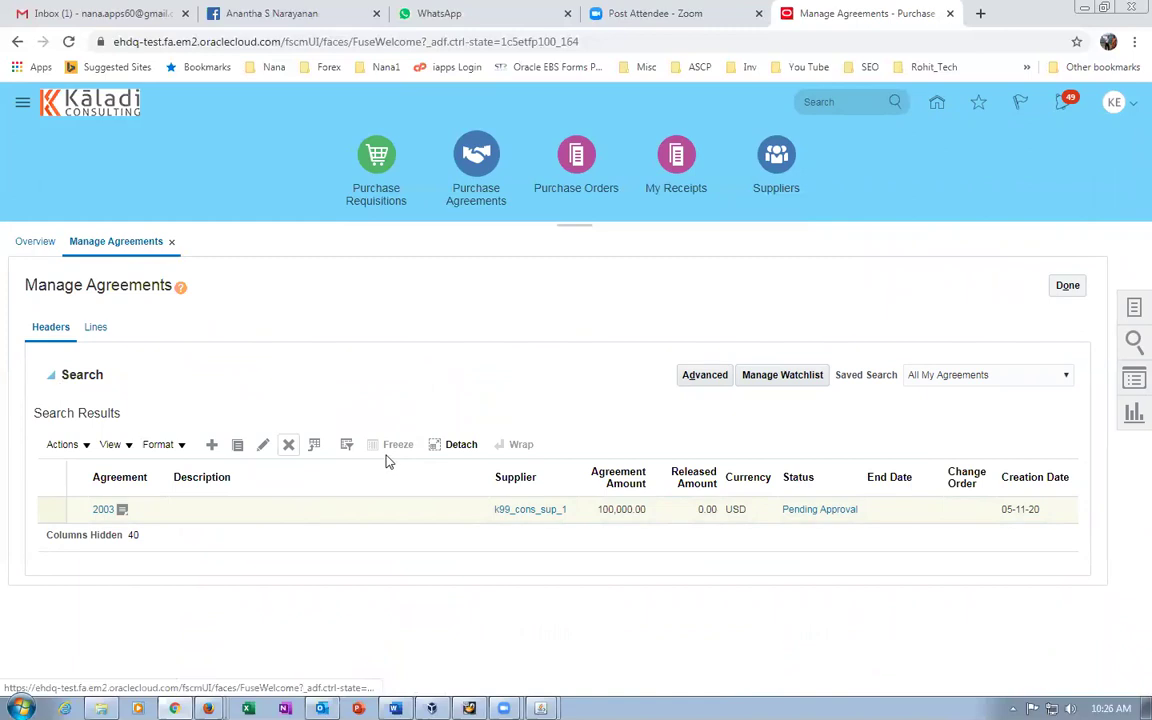
left_click(955, 545)
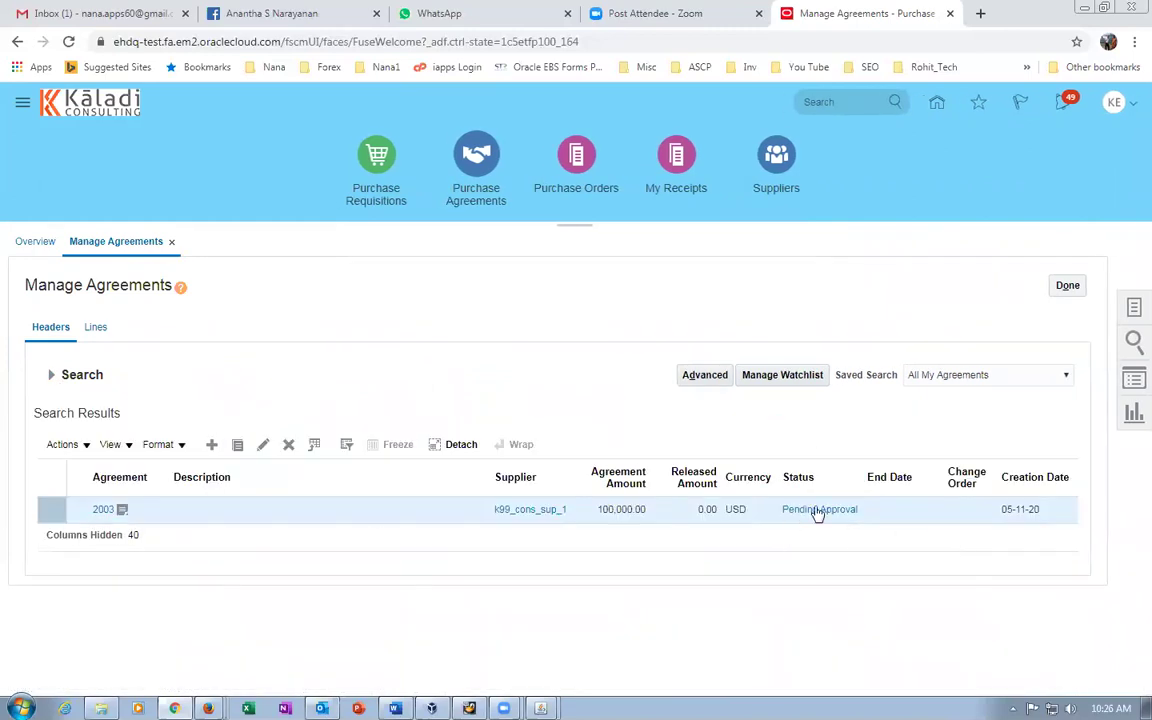
- Review agreement 2003's approval details, then refresh the search until it shows Open
left_click(816, 509)
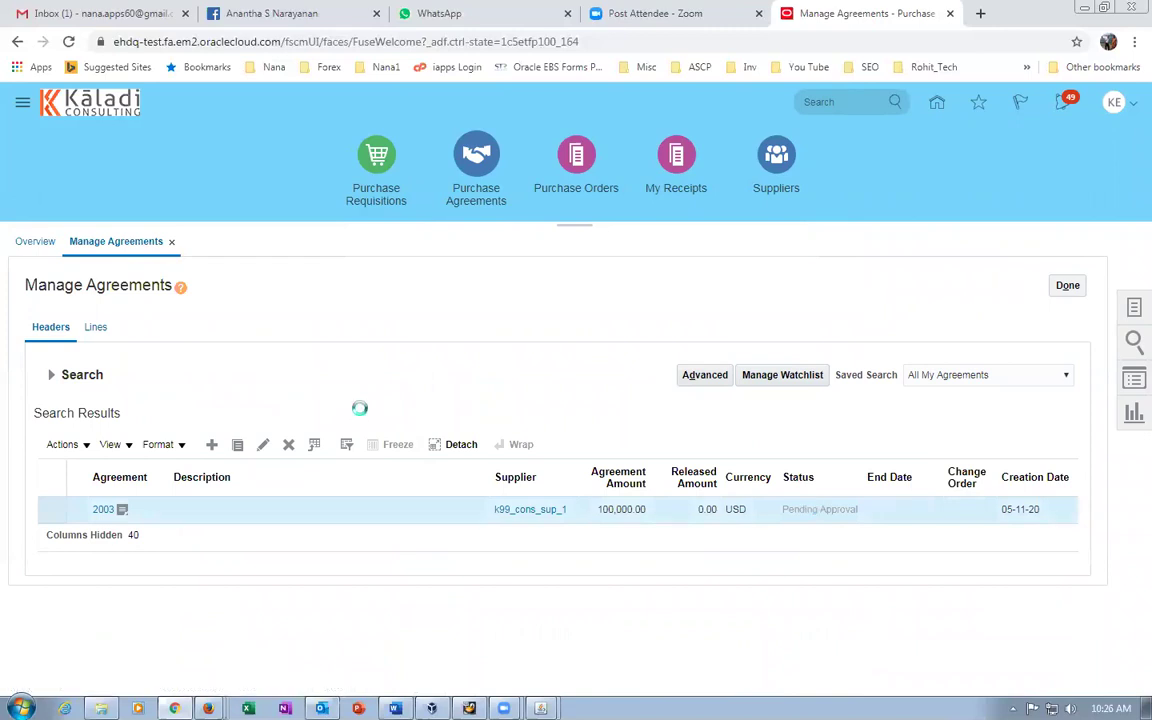
scroll(362, 415, "down", 1)
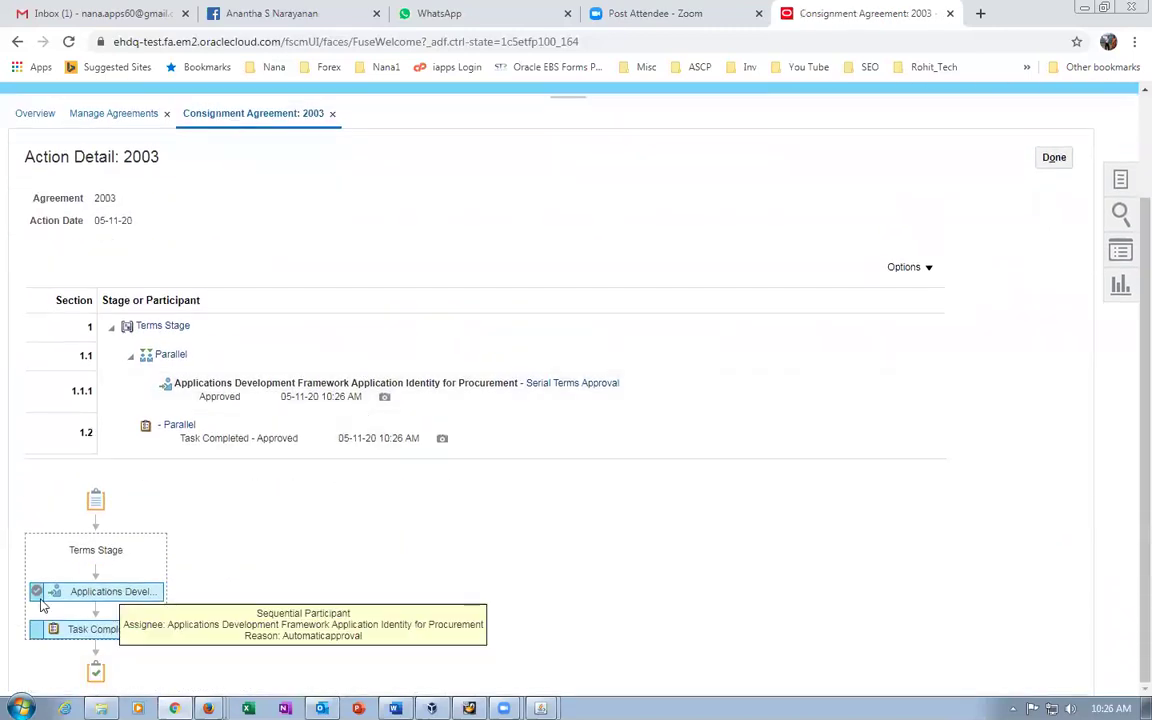
mouse_move(105, 645)
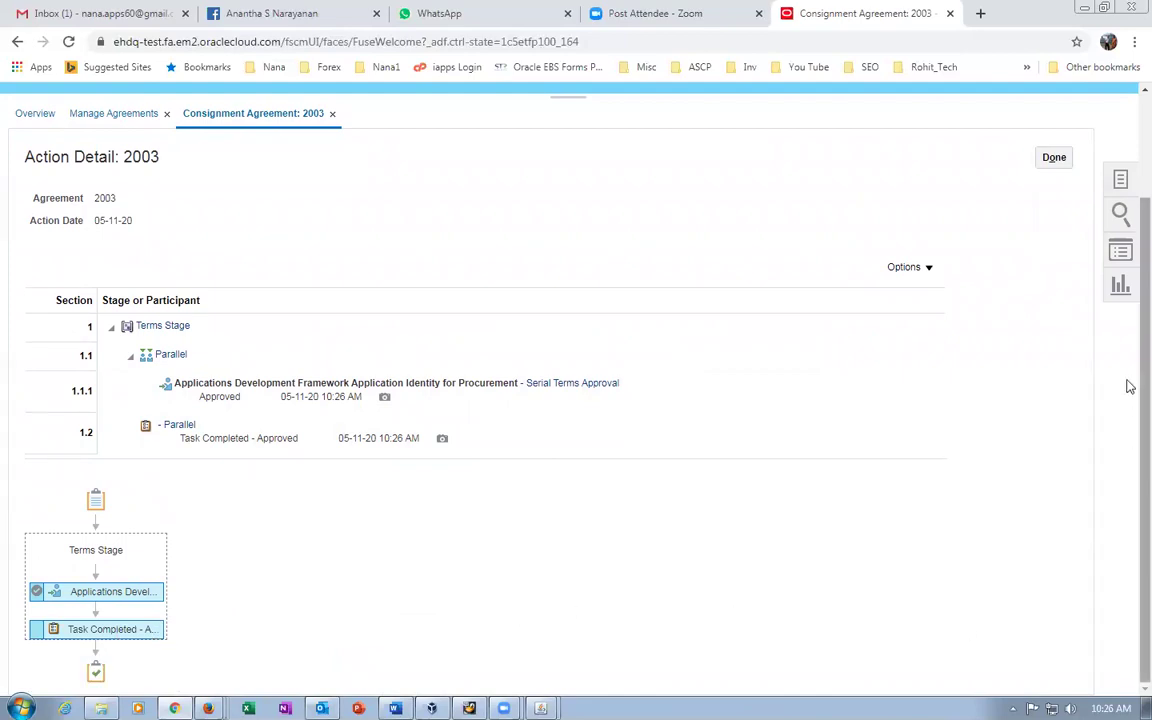
left_click(1055, 160)
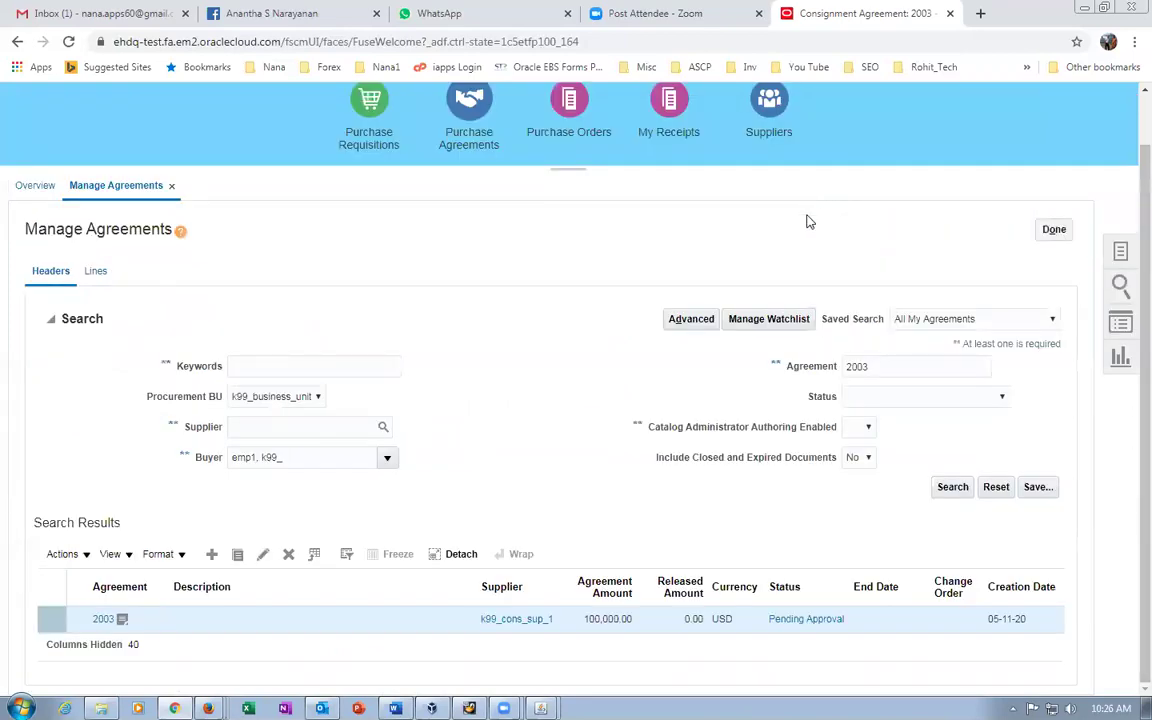
left_click(942, 497)
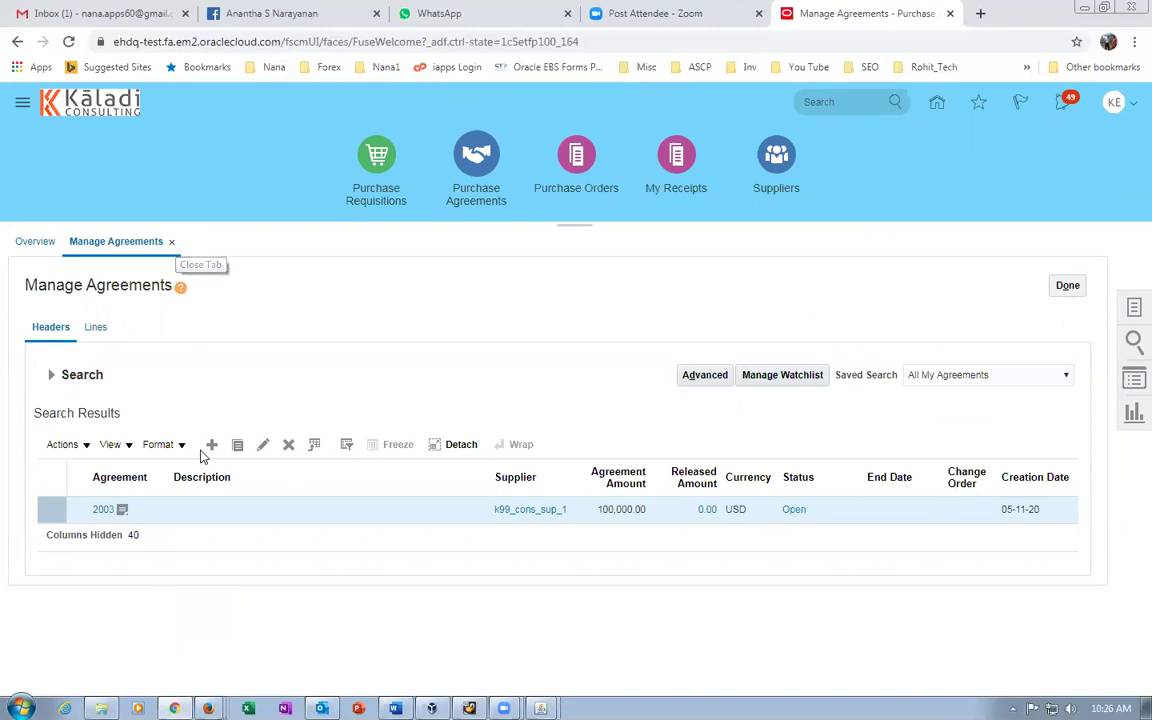
- From Tasks > Create Order, create a Consignment Order style order for supplier k99_cons_sup_1
left_click(172, 242)
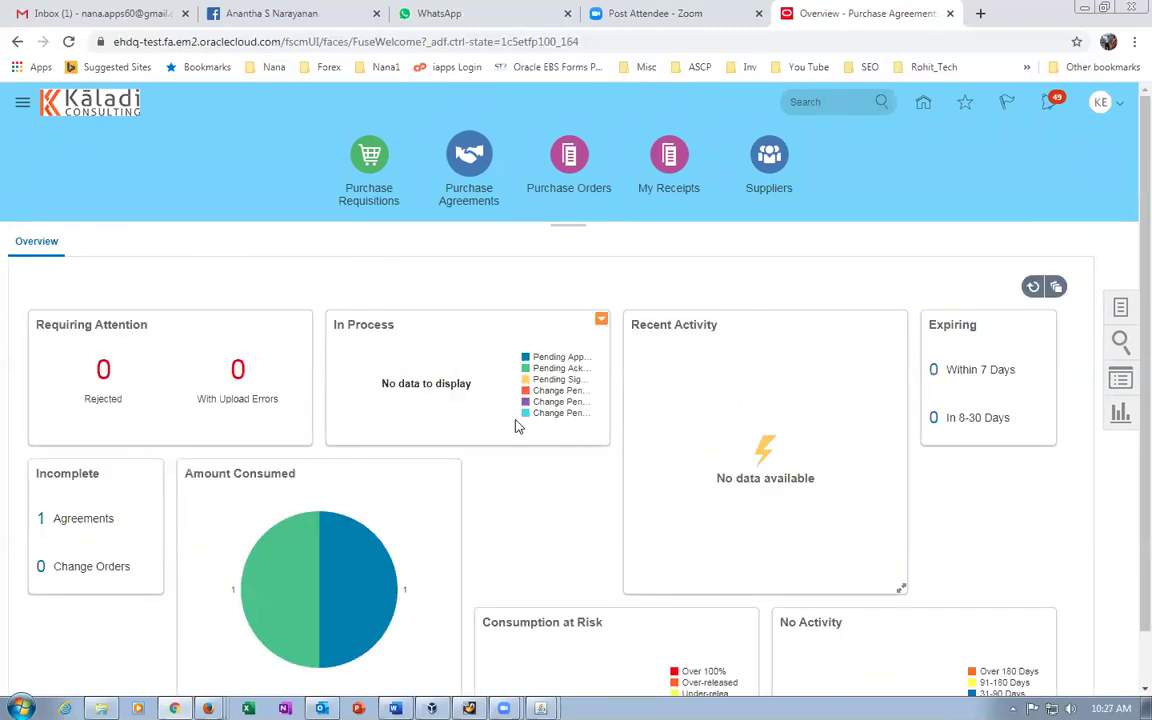
left_click(1120, 310)
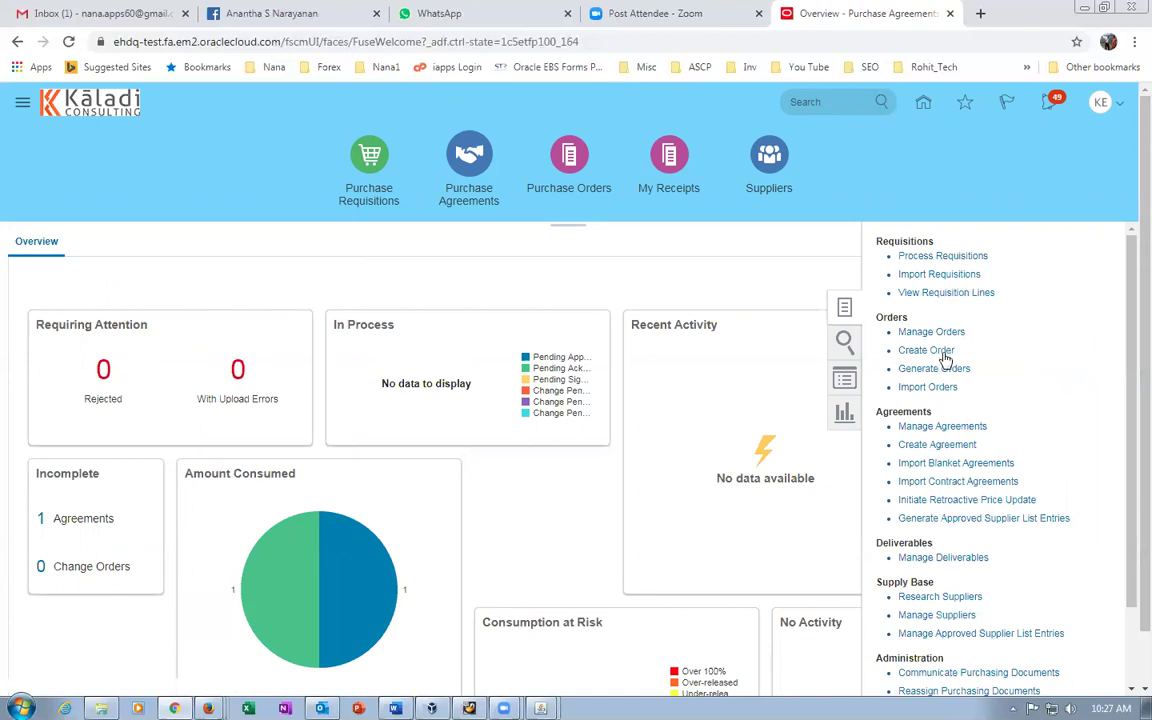
left_click(940, 350)
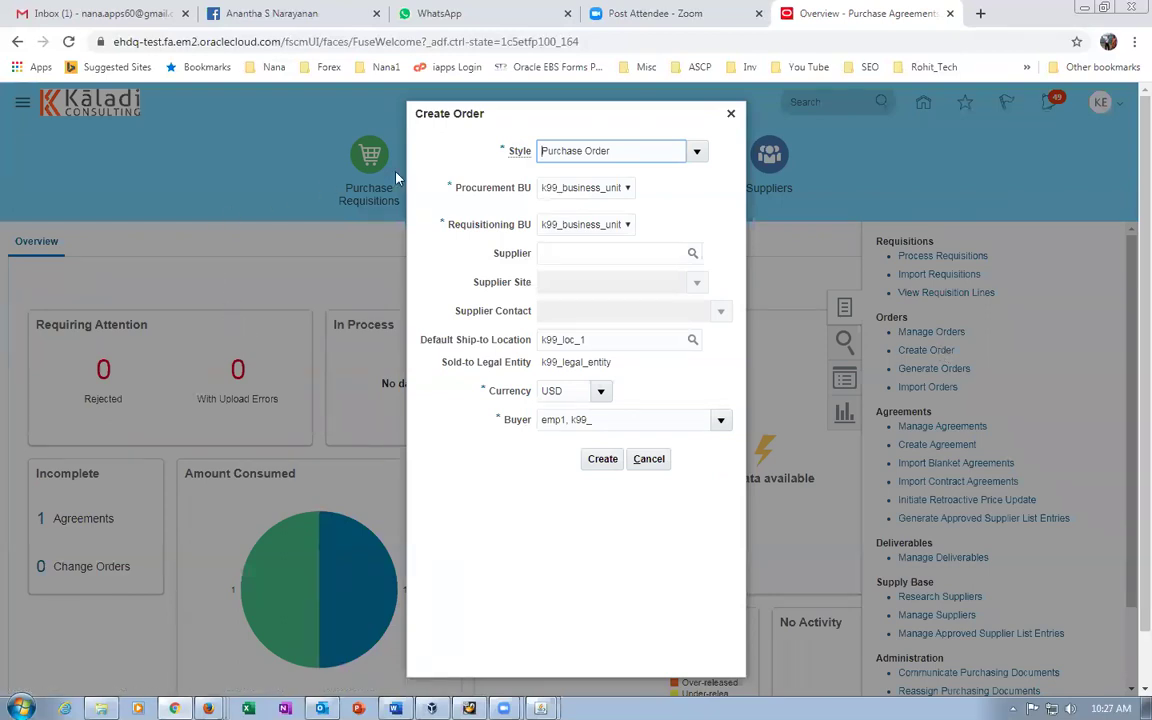
left_click(696, 151)
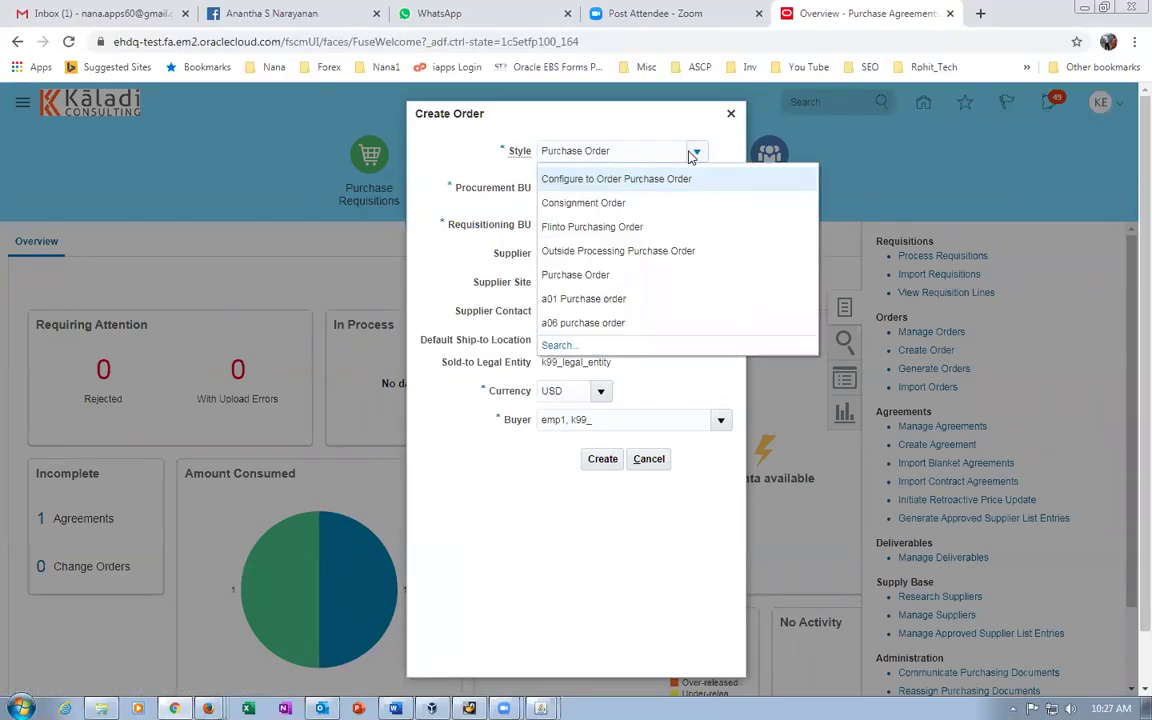
left_click(605, 202)
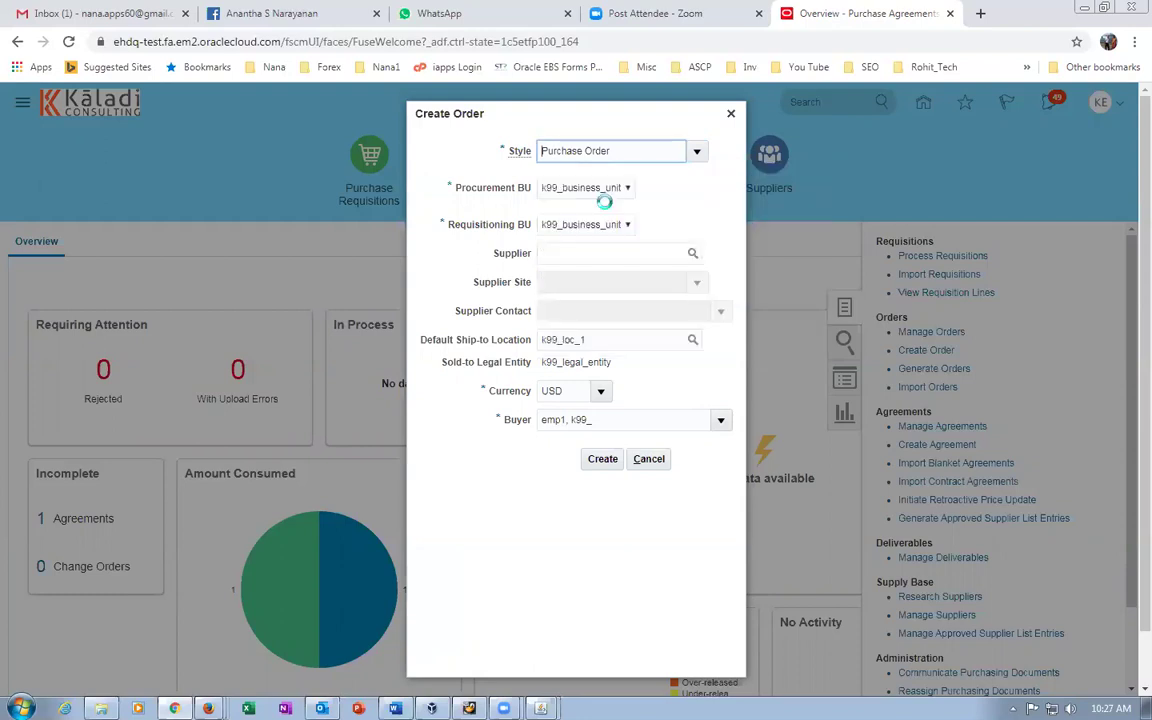
left_click(598, 253)
type("k99_cons")
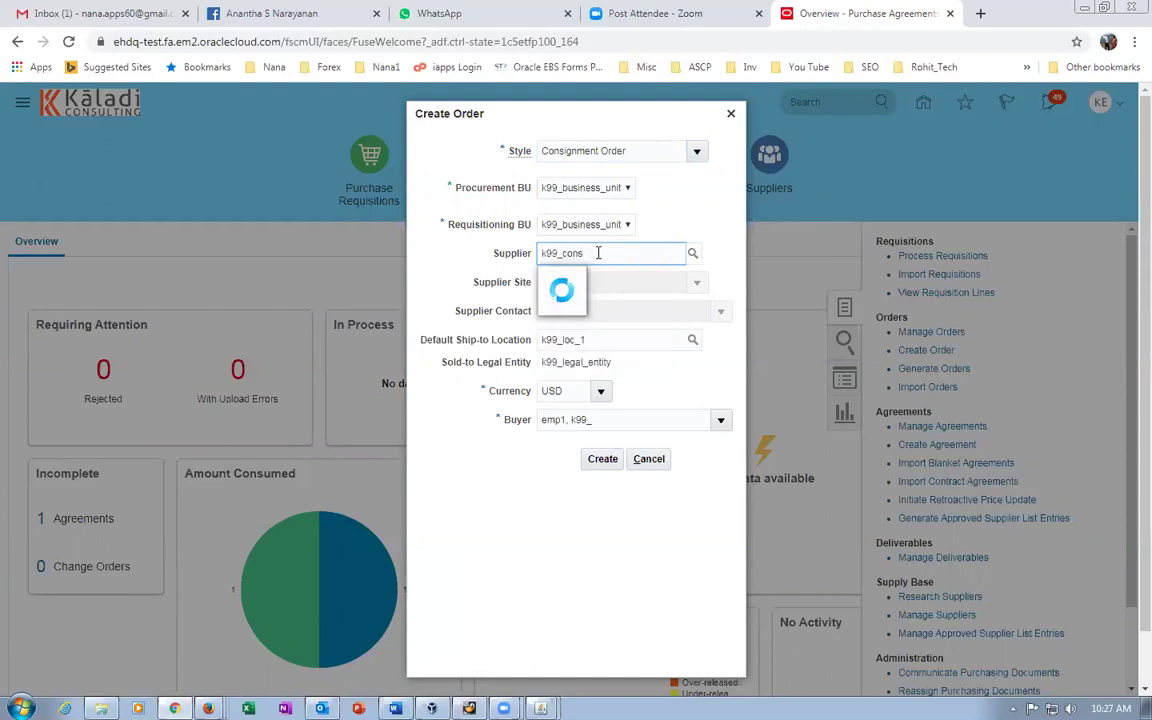
key("Down")
key("Return")
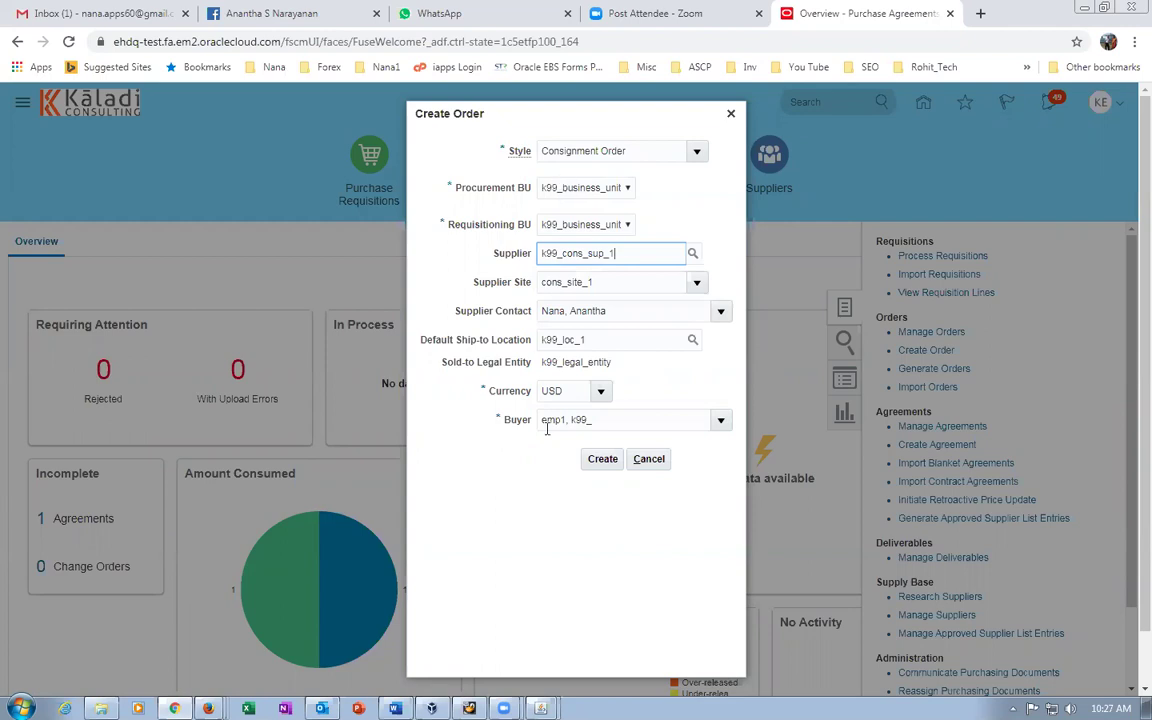
left_click(600, 459)
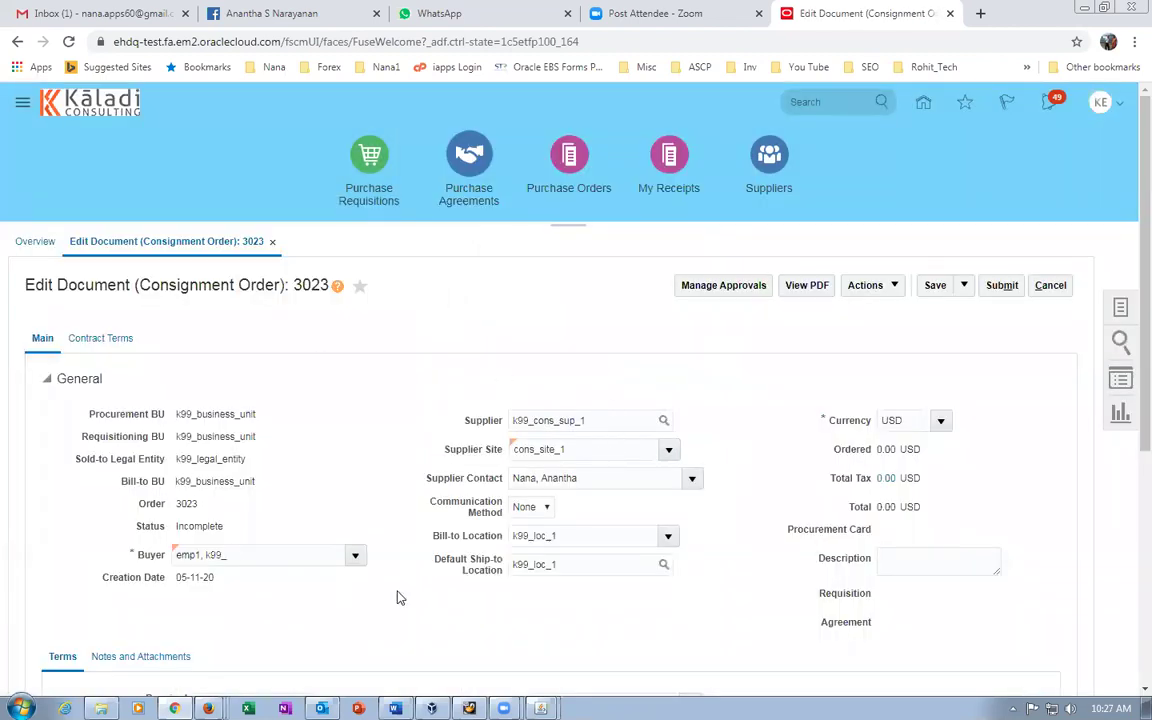
- Review order 3023's terms, leaving the shipping method unchanged
scroll(580, 414, "down", 2)
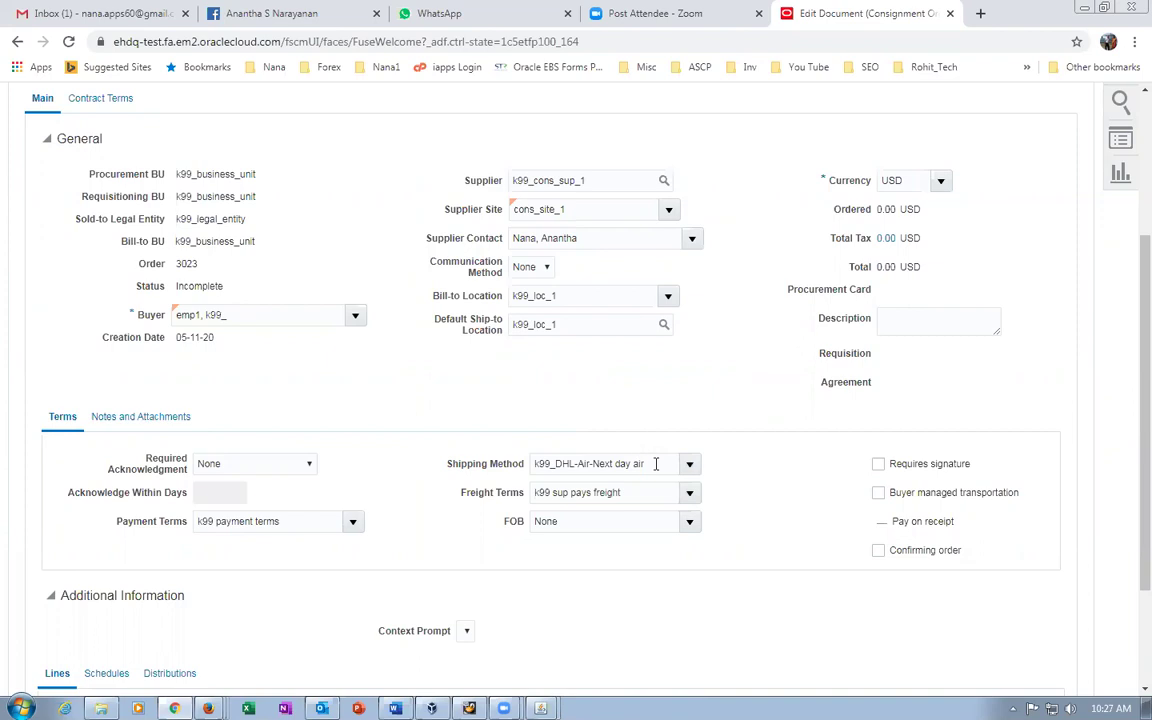
left_click(480, 464)
left_click(357, 378)
- Glance at Notes and Attachments, then add a blank Goods line 1 at k99_loc_1
left_click(141, 417)
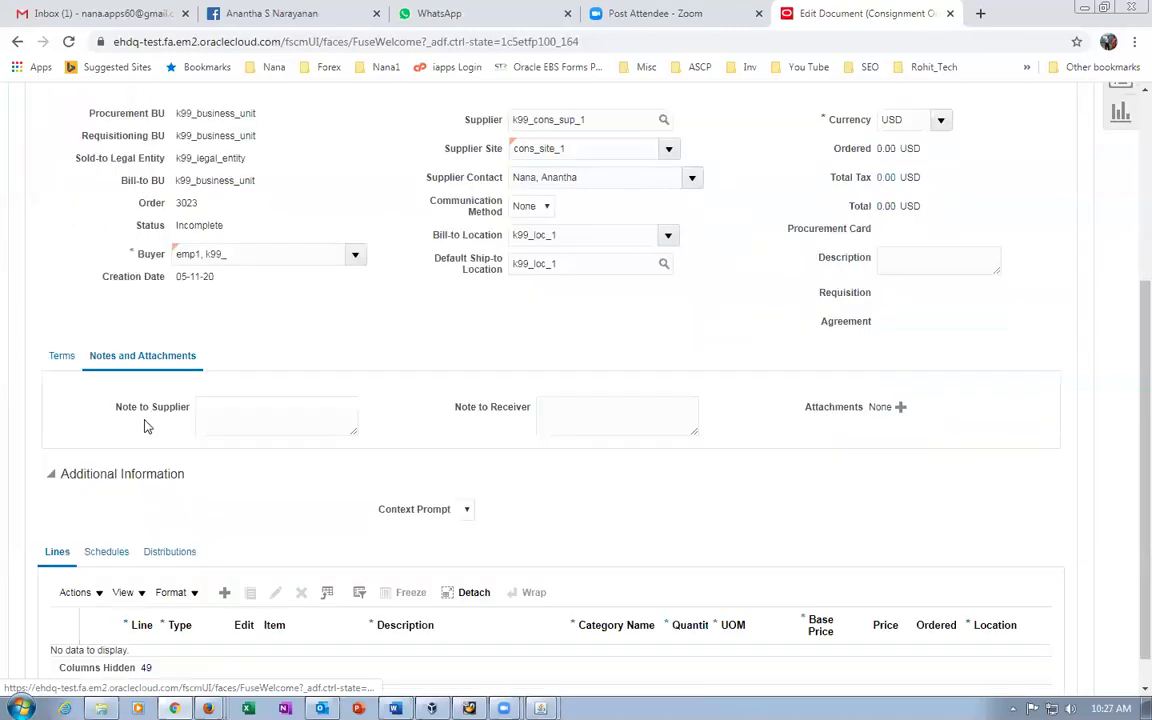
left_click(62, 360)
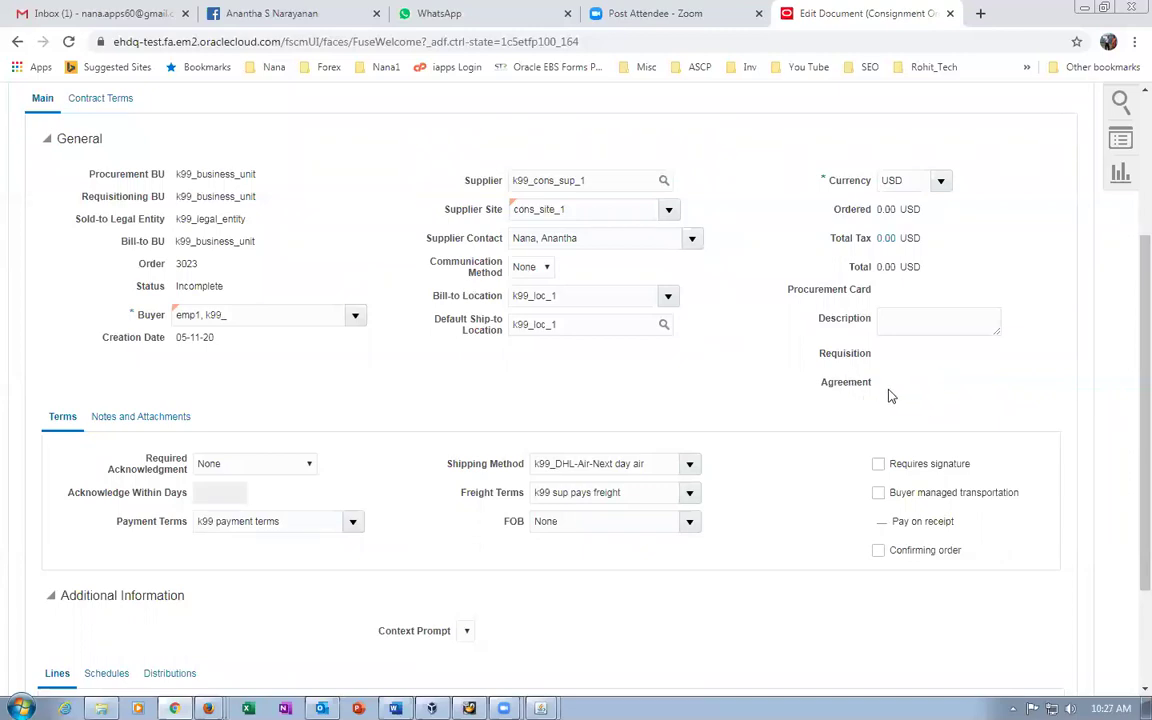
scroll(437, 424, "down", 3)
left_click(226, 557)
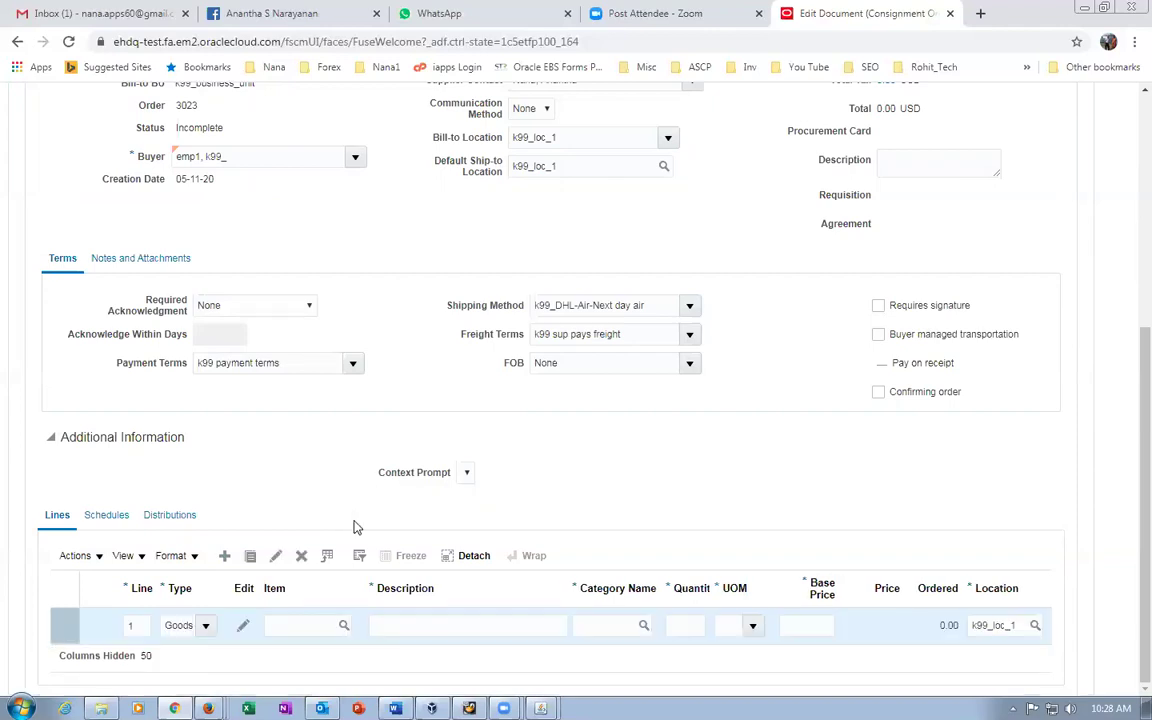
- Set line 1 to item k99_cons_item1 with quantity 100
left_click(294, 626)
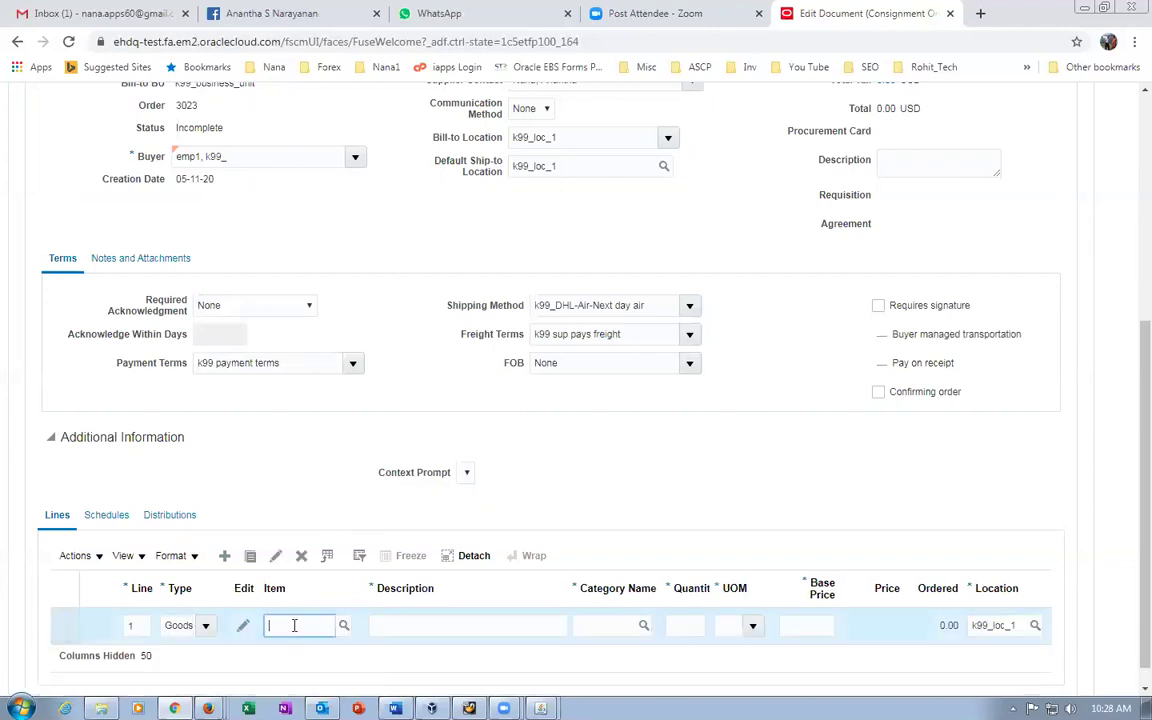
type("k99_")
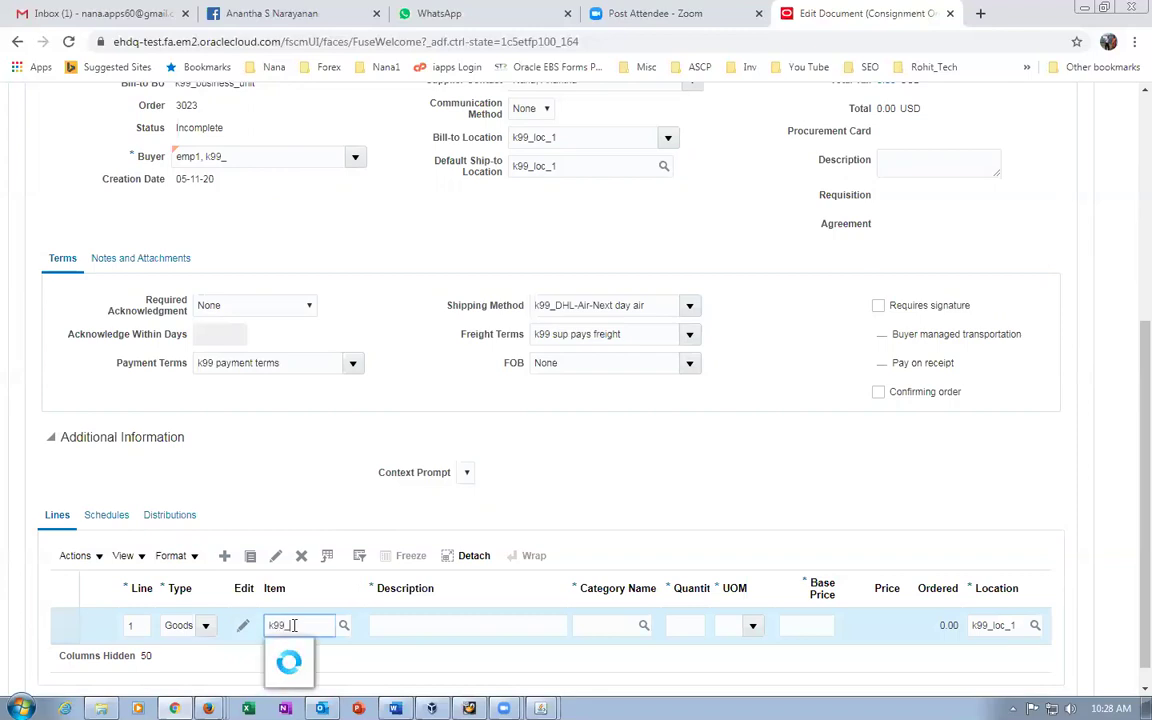
type("cons")
left_click(324, 652)
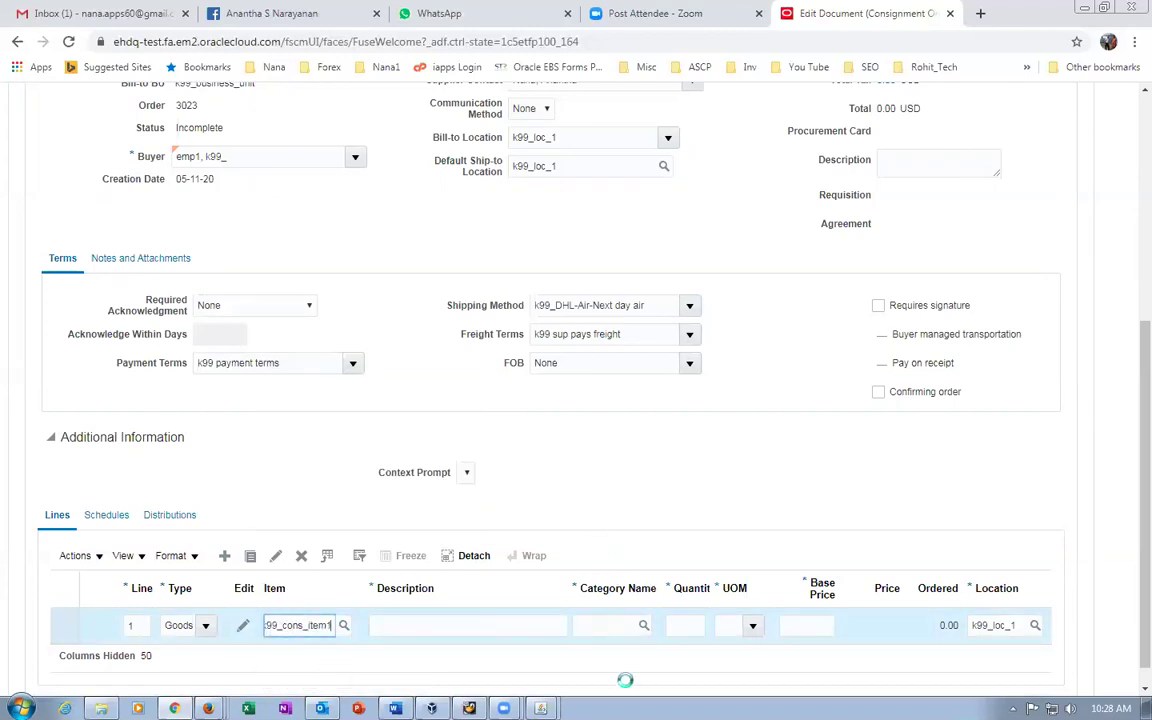
left_click(672, 626)
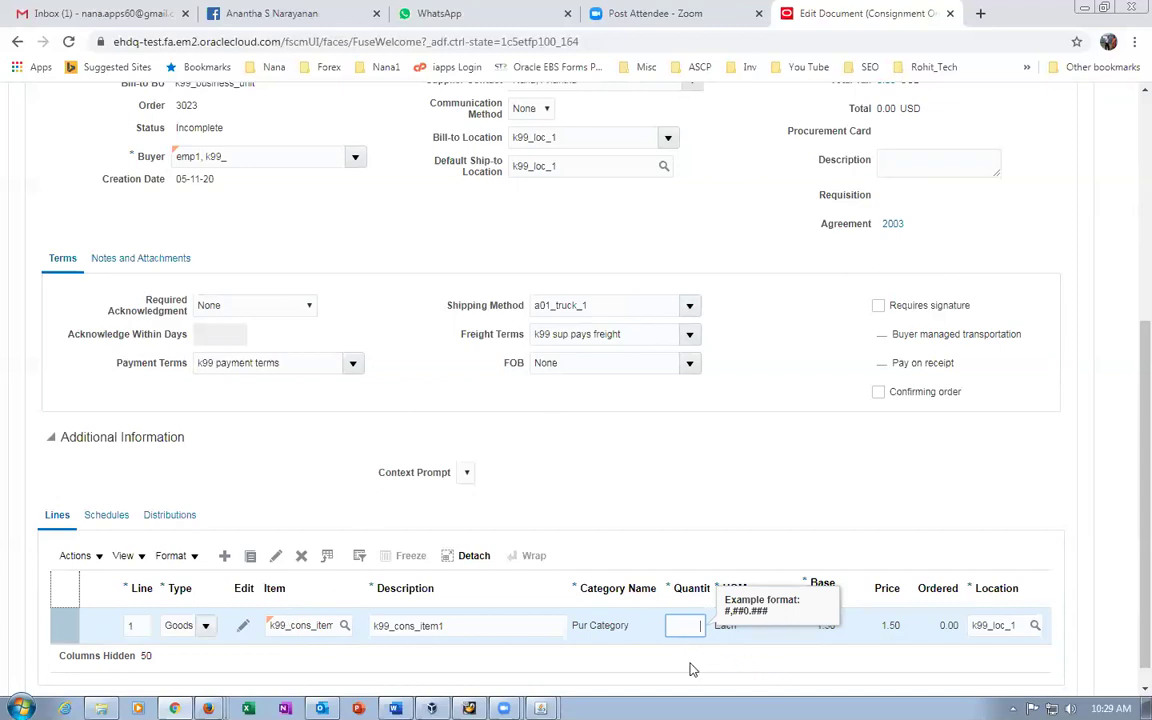
type("100")
key("Tab")
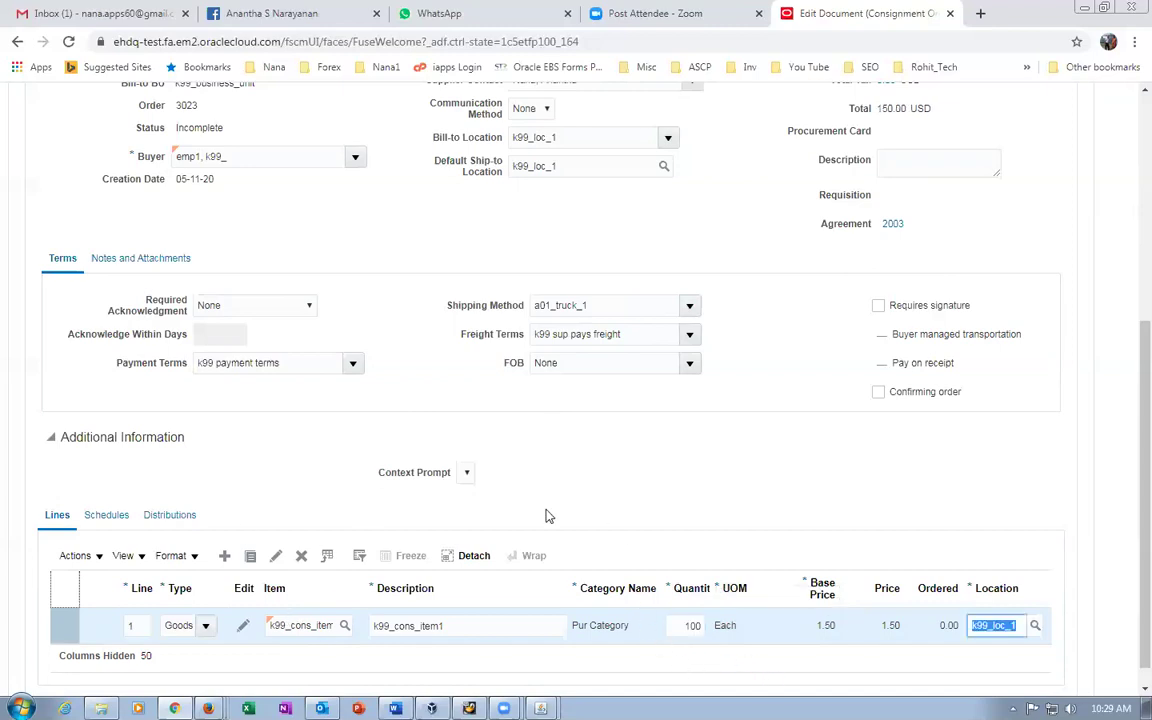
- Set the line's requested delivery date to 05-11-20 and save the order
left_click(90, 516)
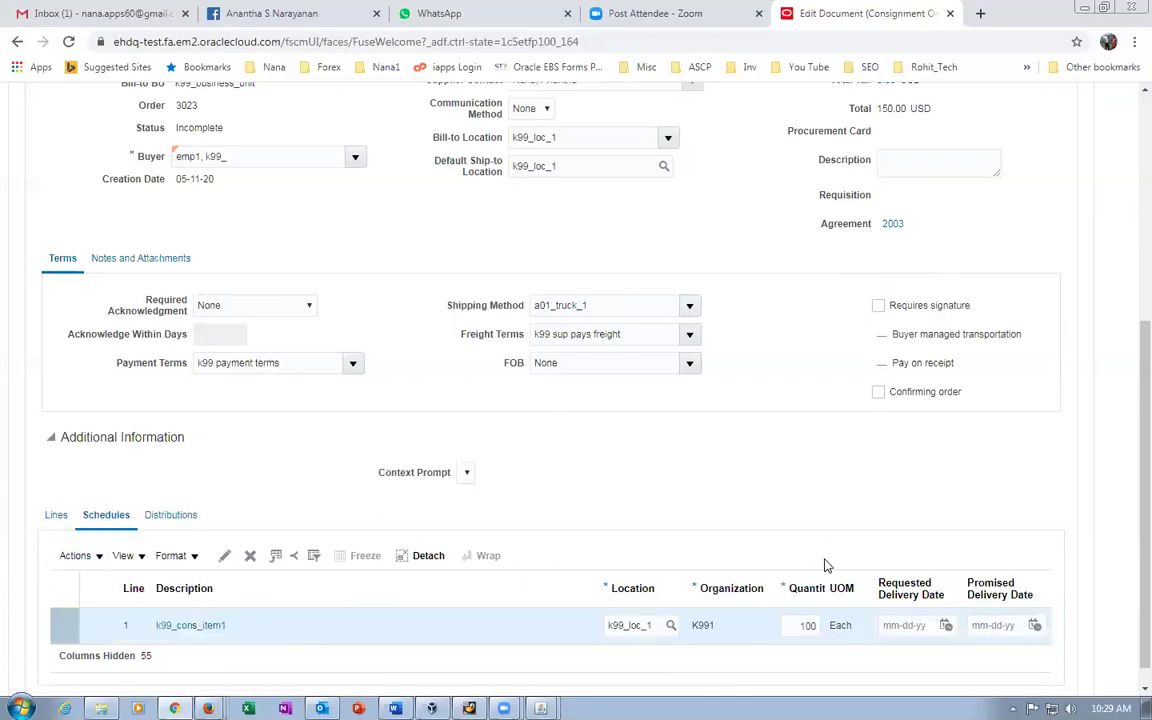
left_click(896, 623)
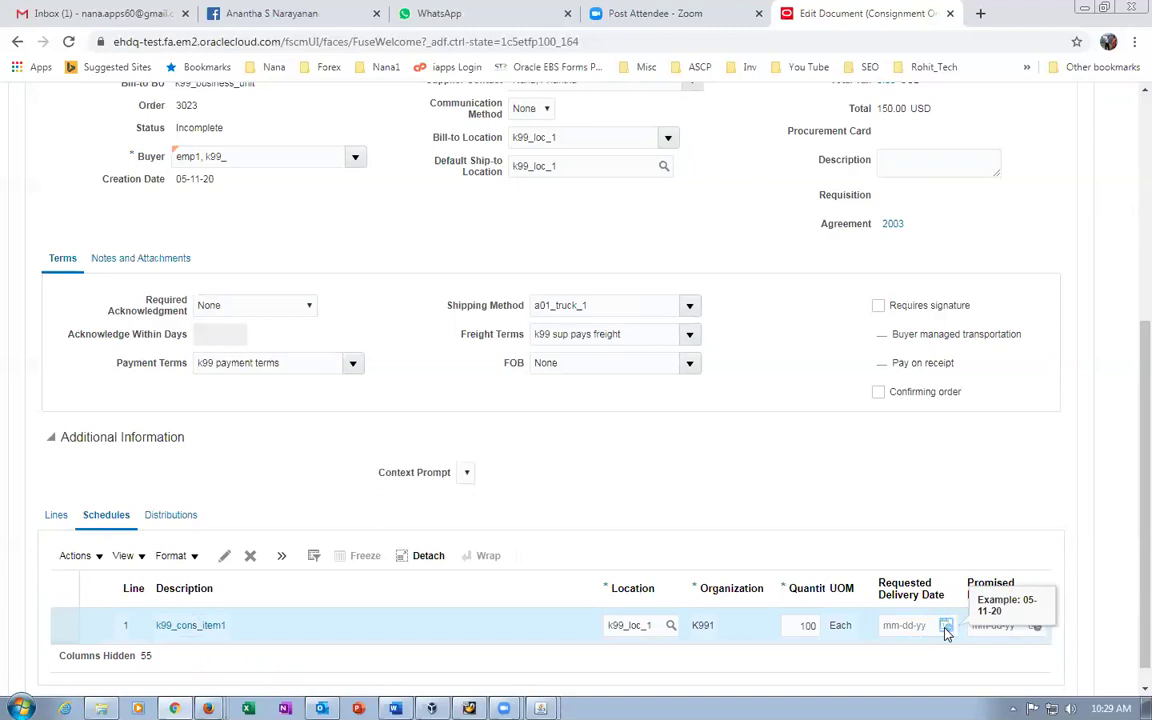
left_click(946, 625)
left_click(782, 519)
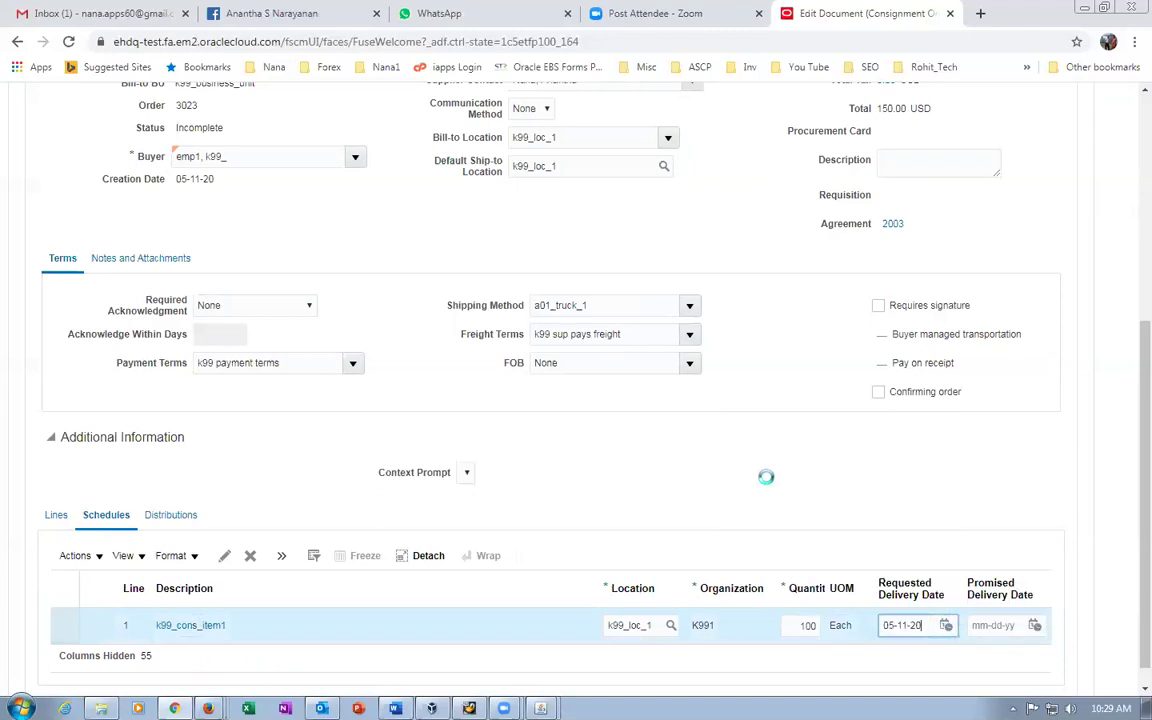
scroll(770, 487, "up", 6)
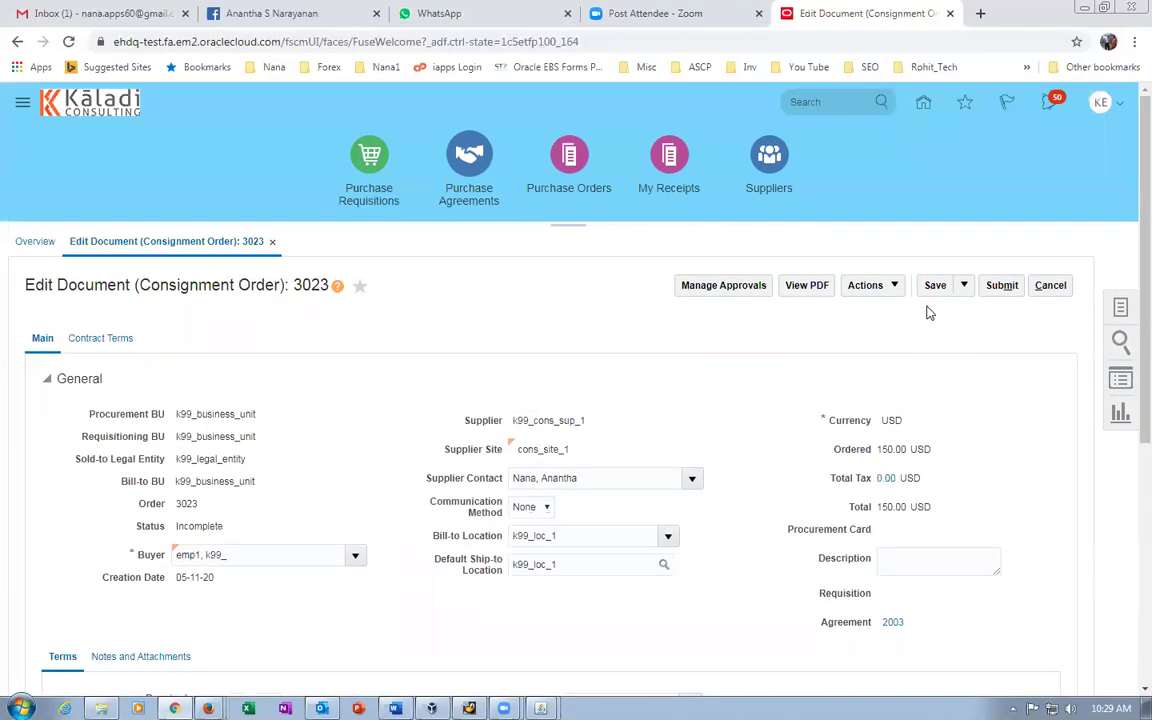
left_click(936, 290)
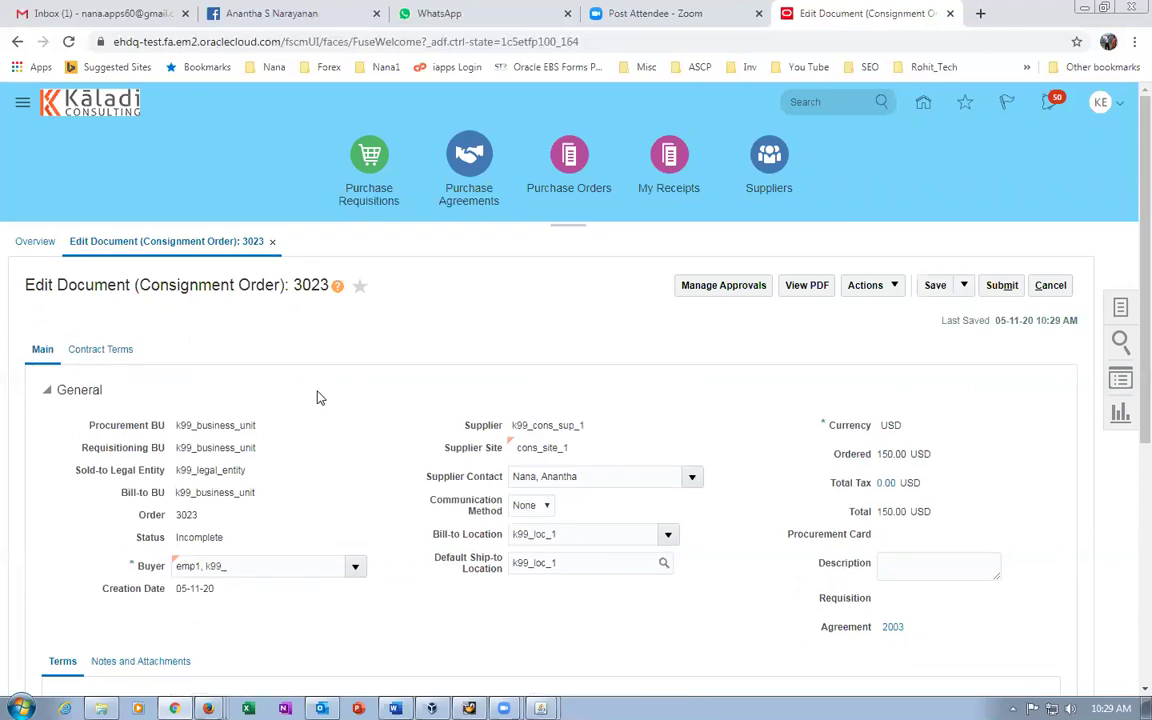
- In the Consigned_Process document, highlight the Standard Purchase Order box text
key("alt+Tab")
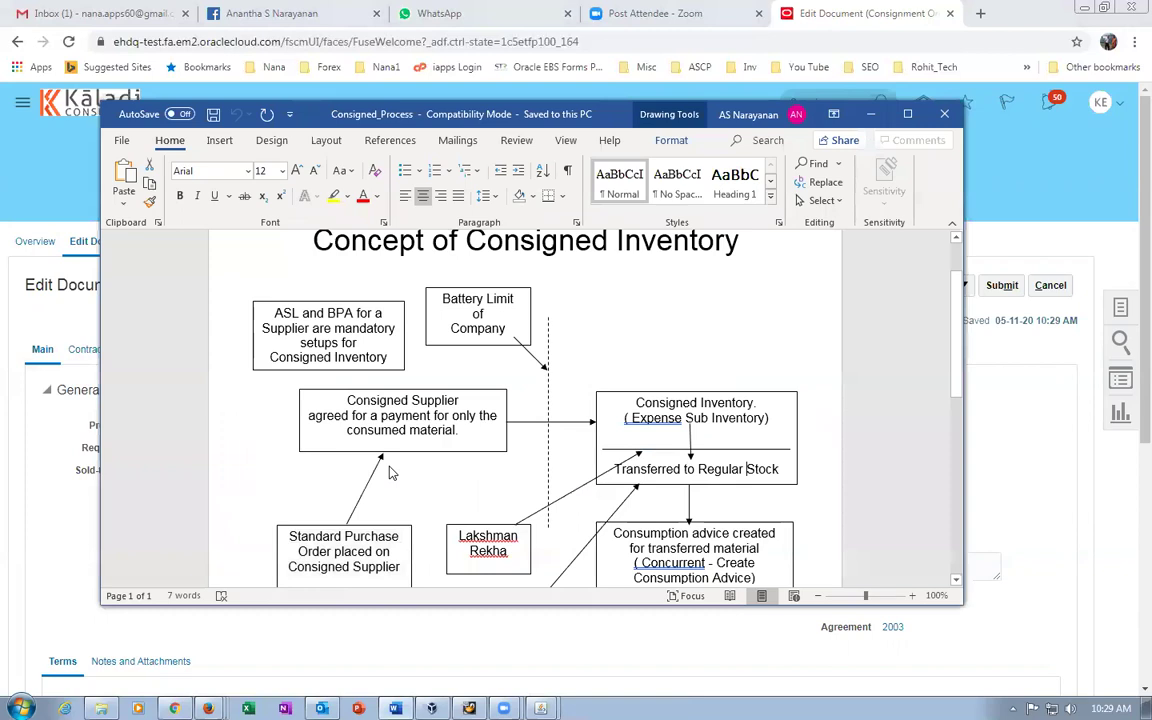
left_click_drag(306, 538, 358, 468)
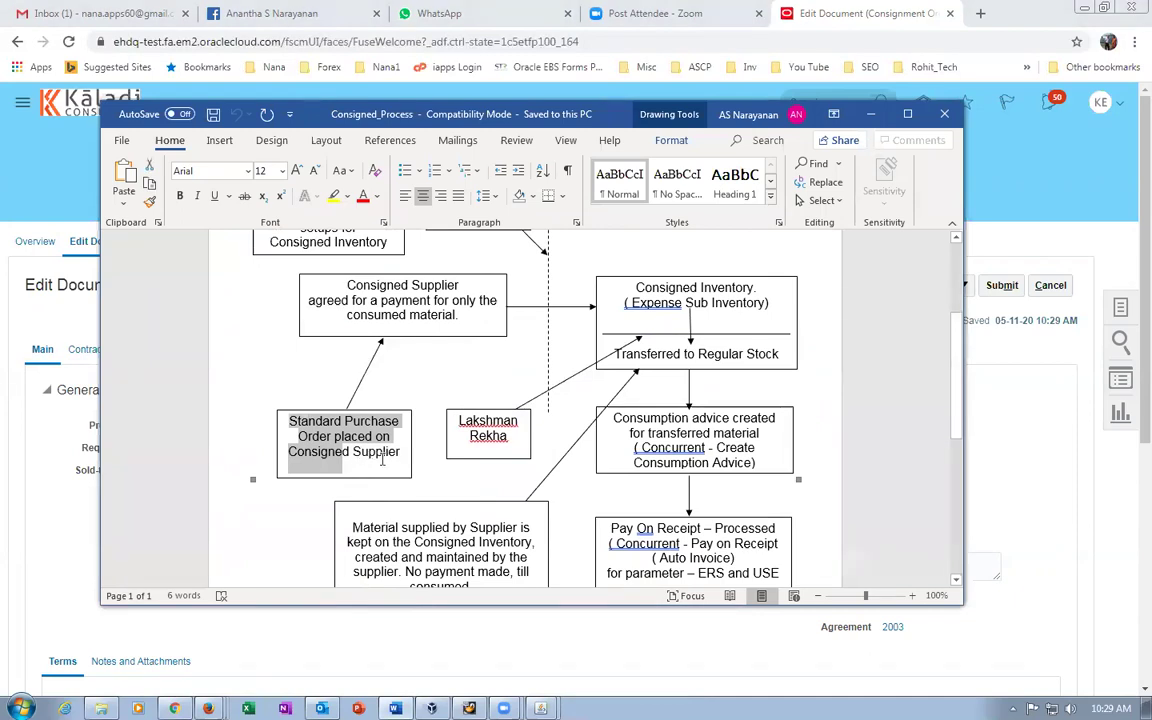
scroll(400, 460, "down", 2)
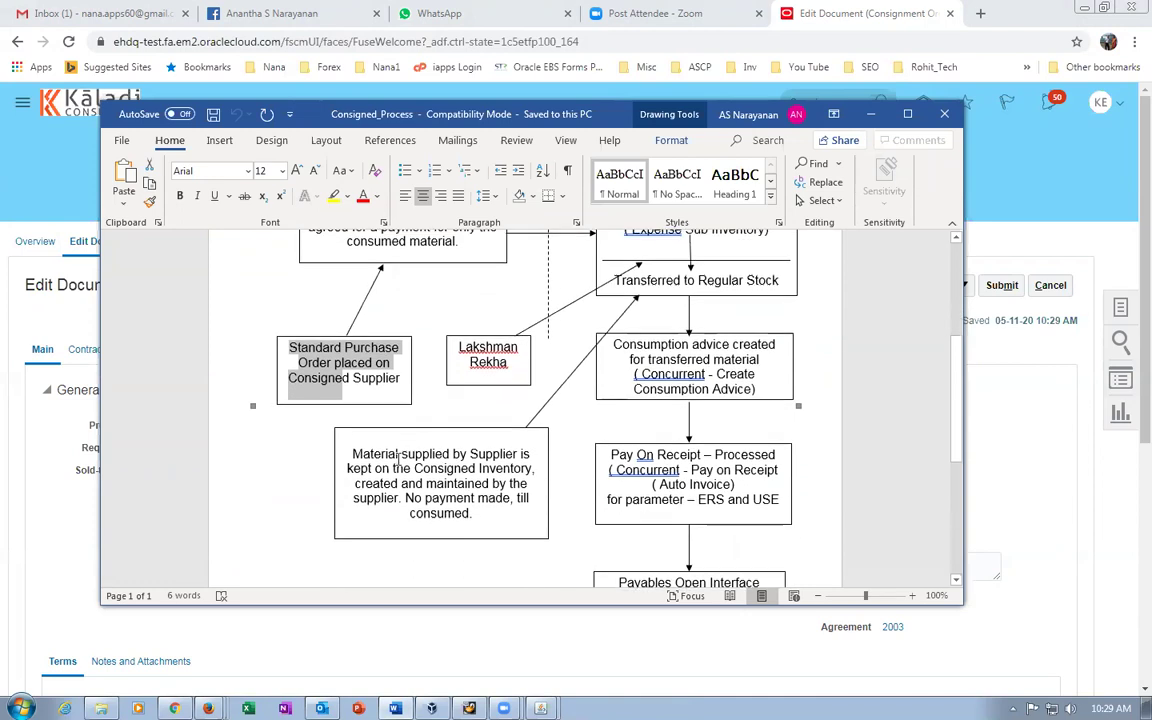
left_click(349, 357)
left_click_drag(347, 356, 361, 374)
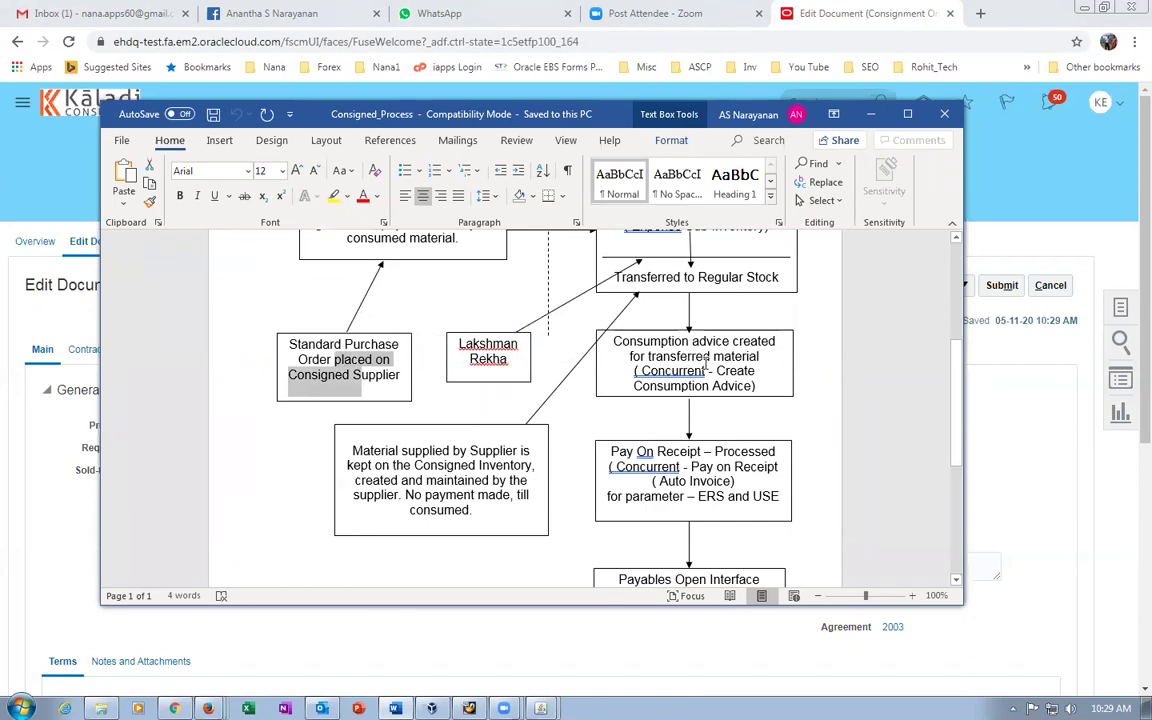
- Highlight the Consumption advice box text, then select the whole flow diagram
left_click_drag(692, 341, 715, 385)
left_click(679, 467)
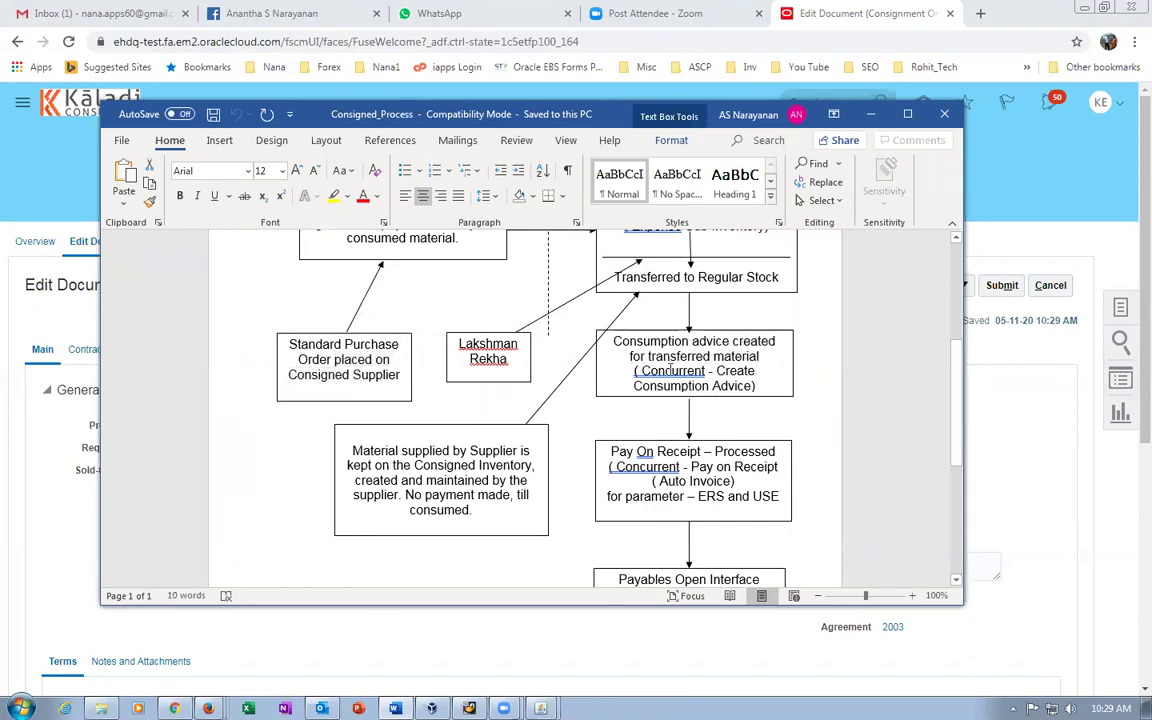
triple_click(686, 380)
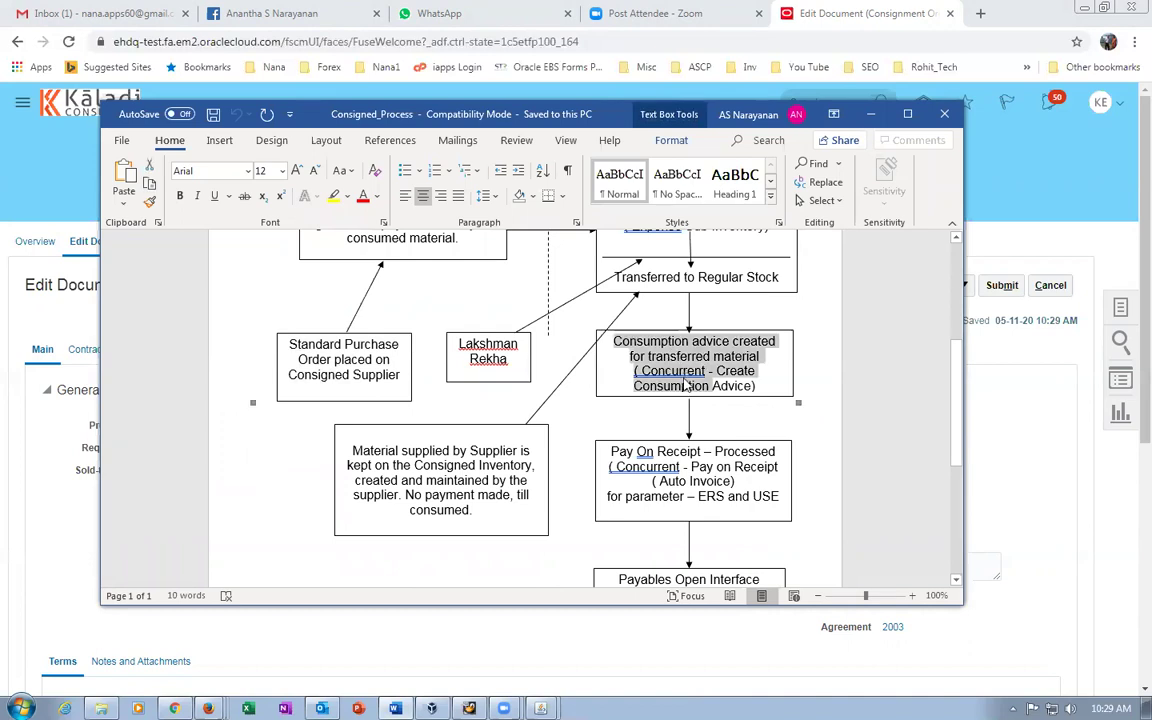
left_click(652, 342)
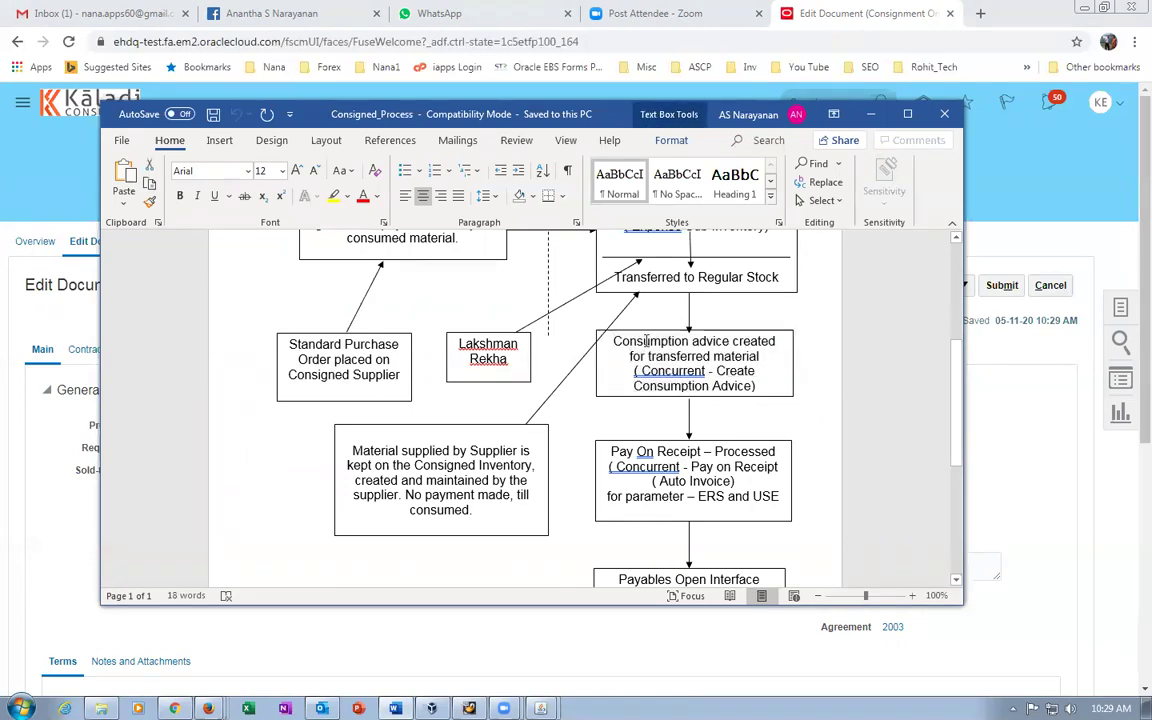
left_click(700, 495)
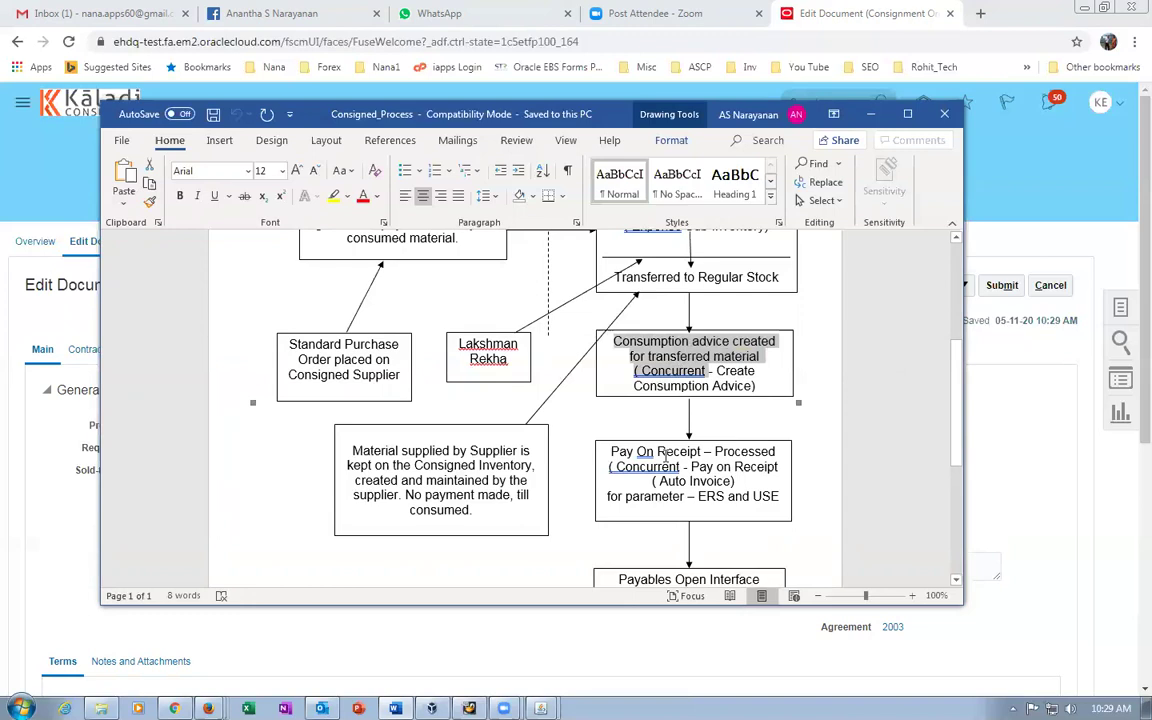
- Highlight the Pay On Receipt and Invoice in Base Tables step text
left_click_drag(657, 451, 707, 549)
scroll(698, 495, "down", 2)
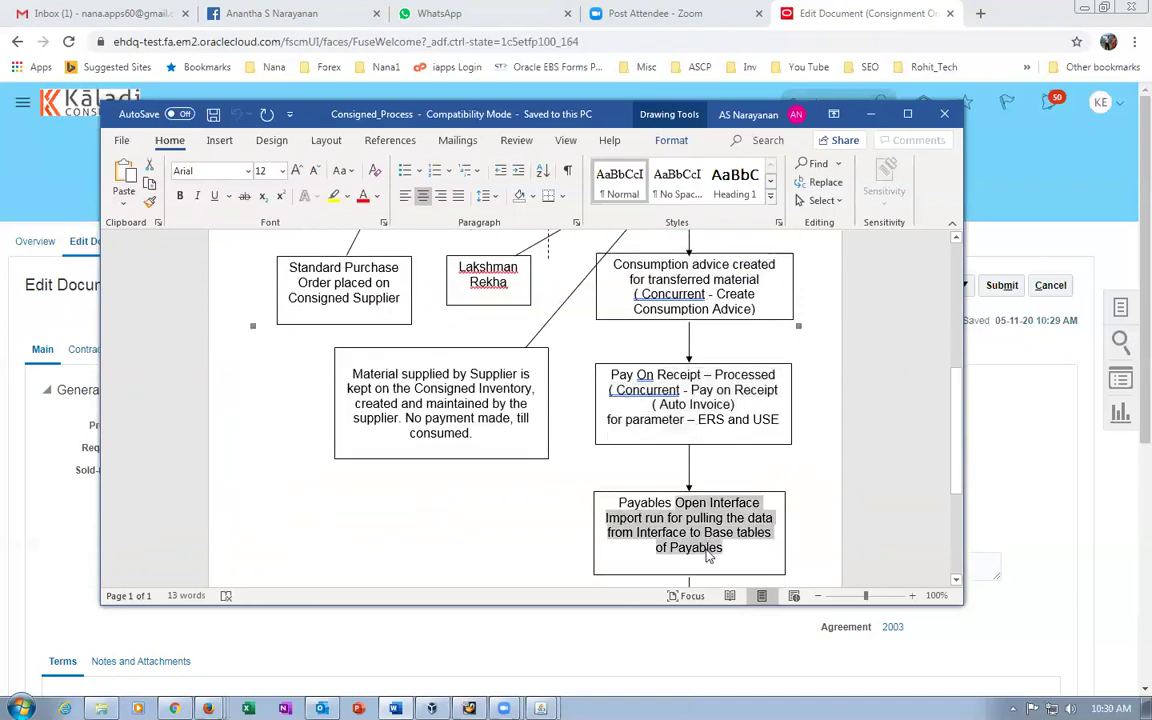
scroll(690, 545, "down", 3)
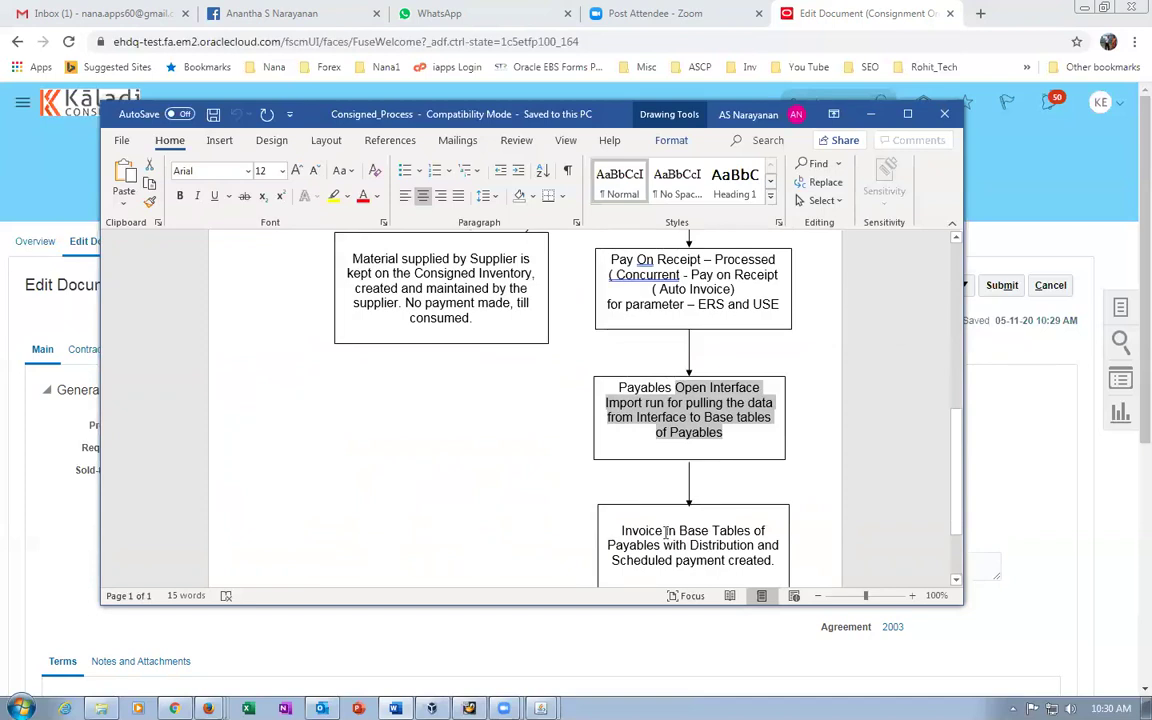
left_click_drag(666, 532, 688, 559)
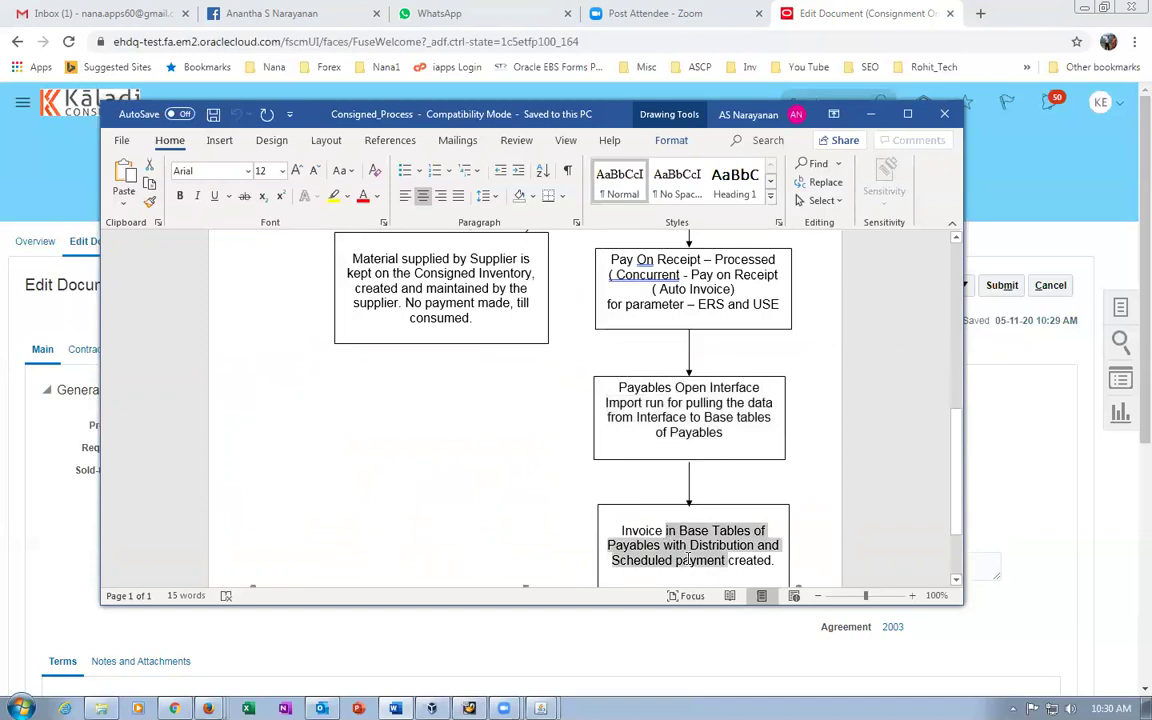
scroll(718, 376, "up", 2)
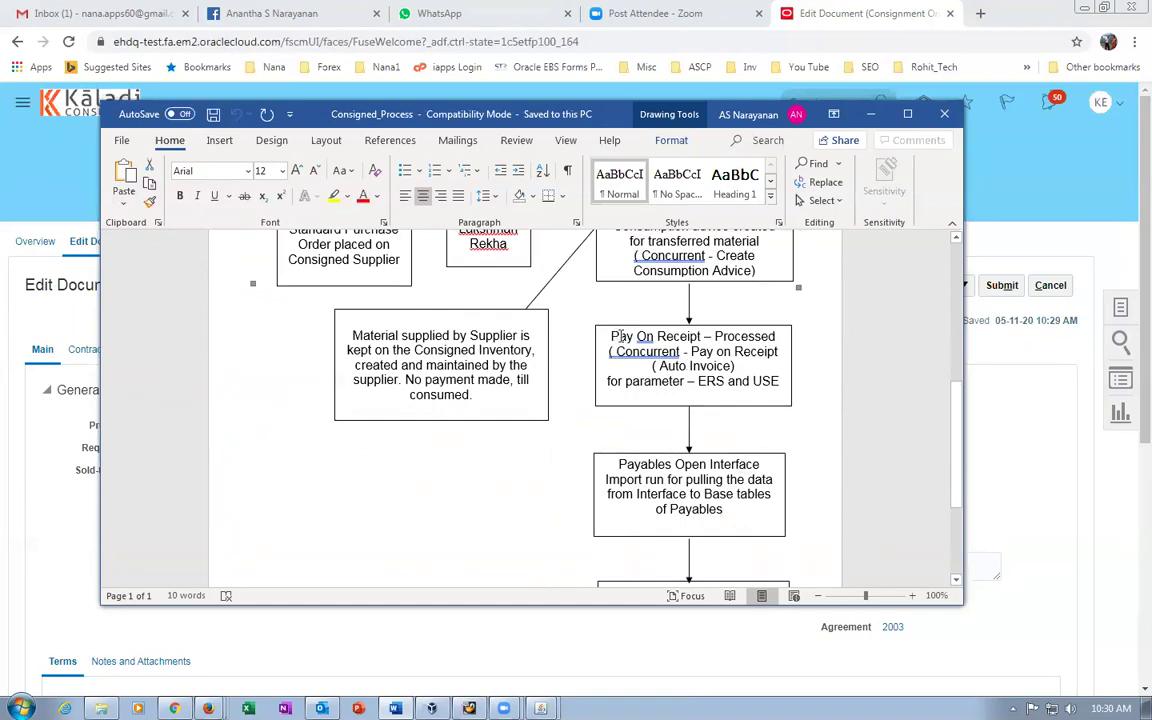
left_click_drag(620, 336, 676, 350)
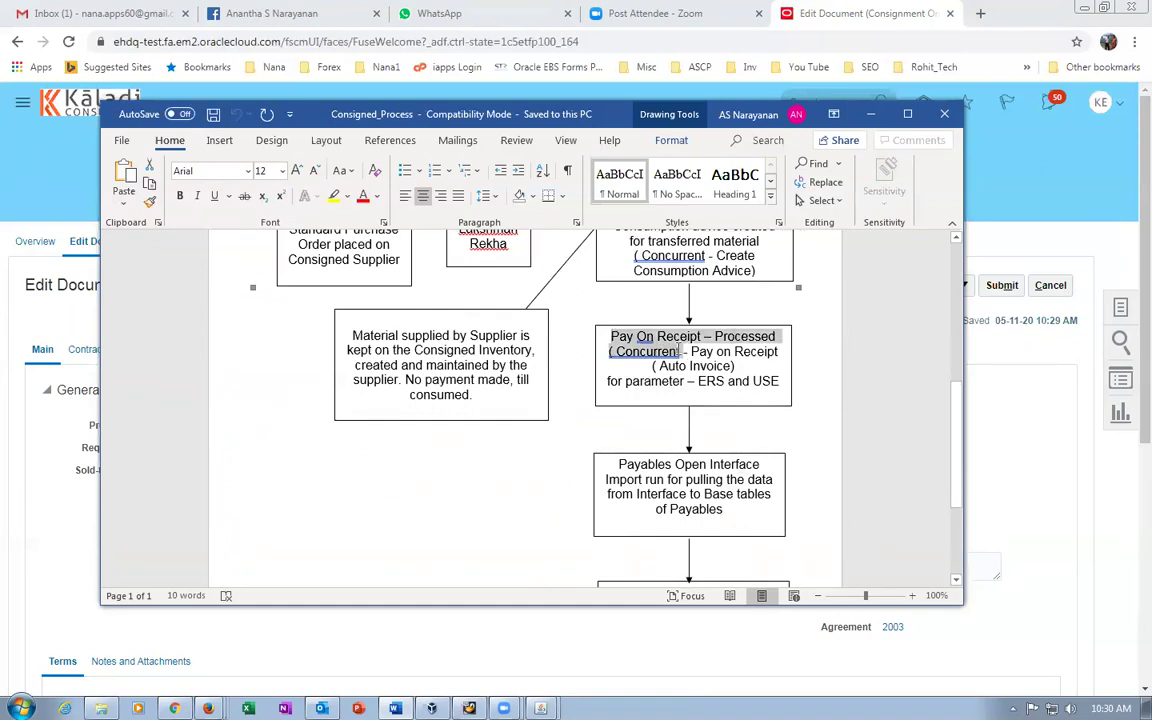
left_click(688, 386)
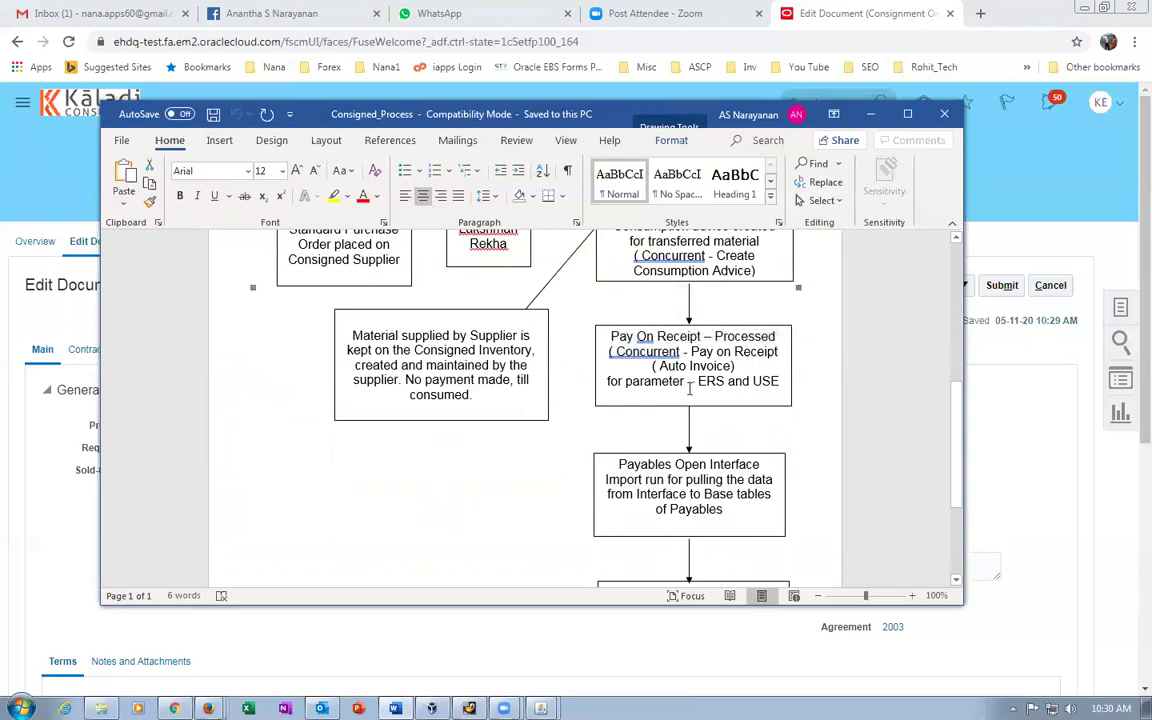
- Highlight the ERS and USE parameter words, then return to the order in Chrome
scroll(688, 386, "up", 3)
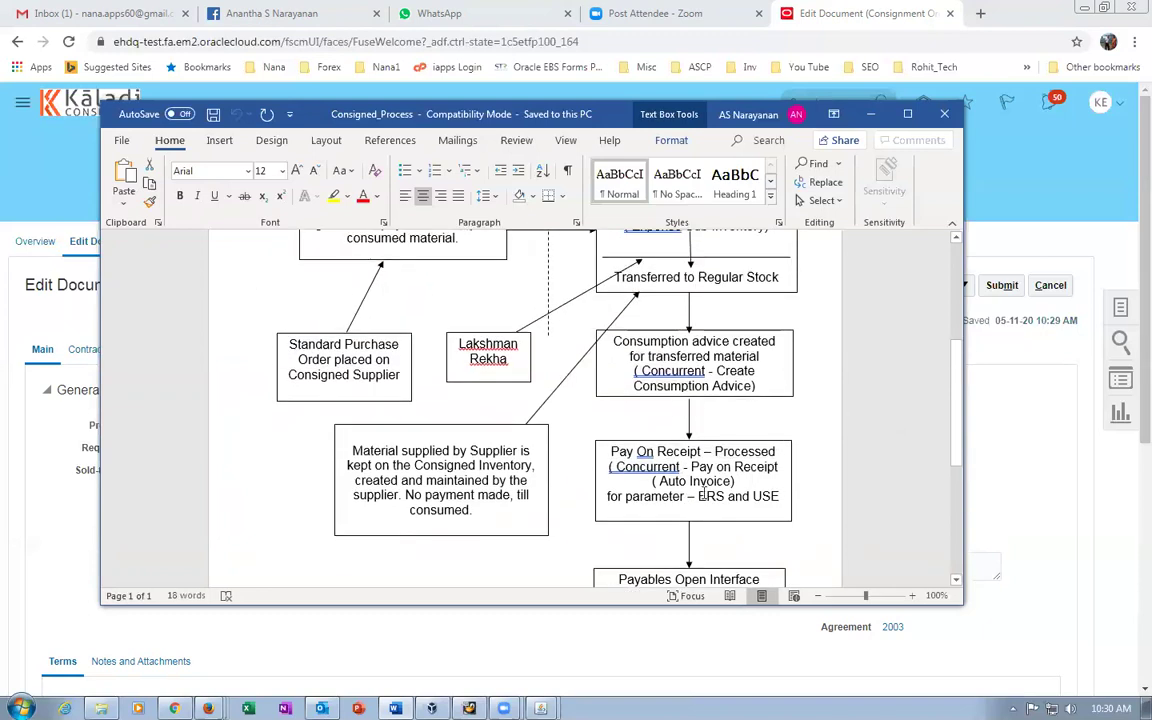
left_click_drag(698, 496, 770, 502)
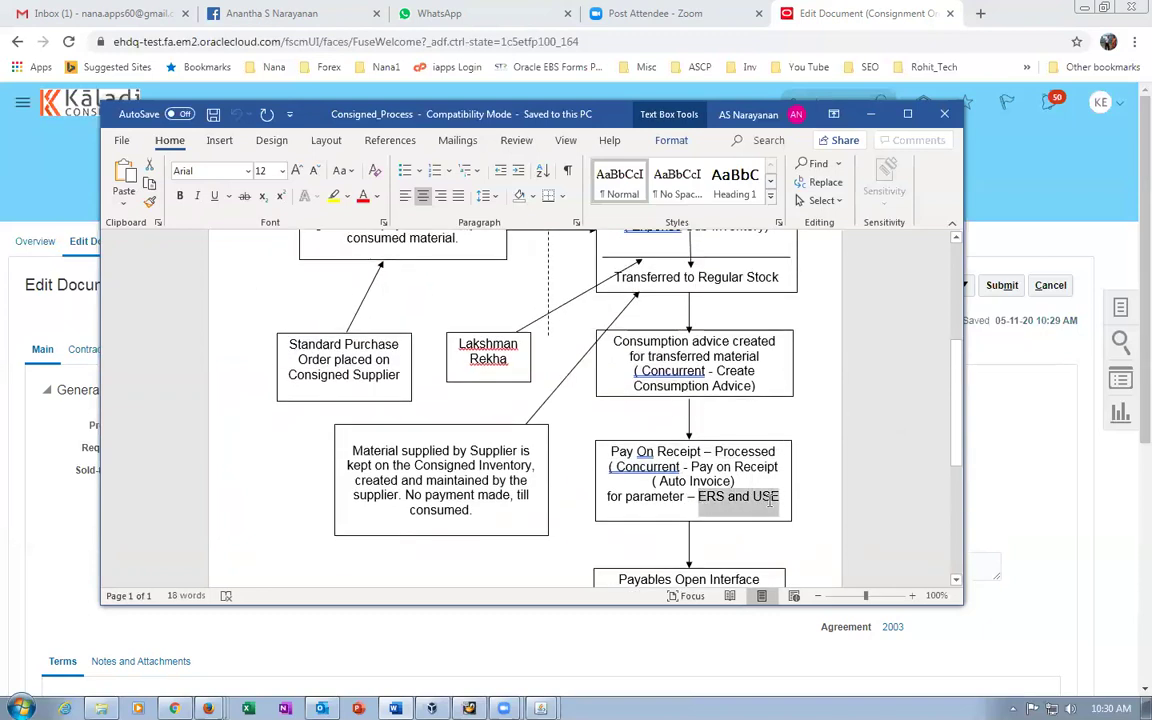
left_click(612, 452)
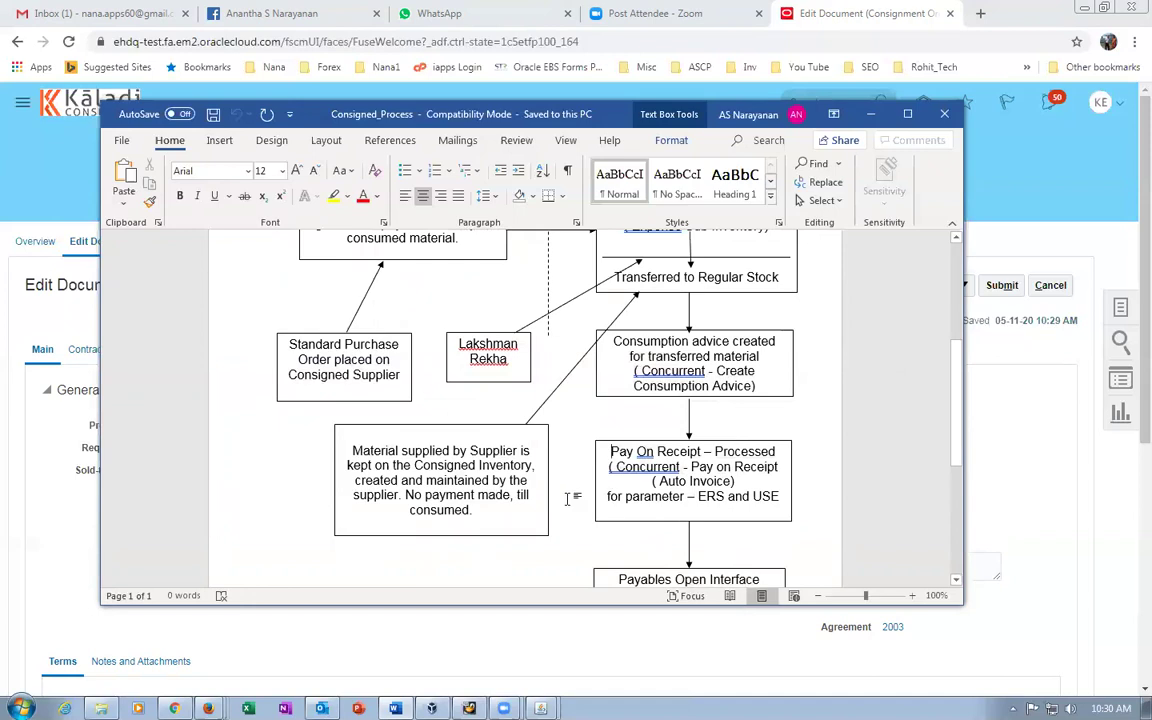
key("alt+Tab")
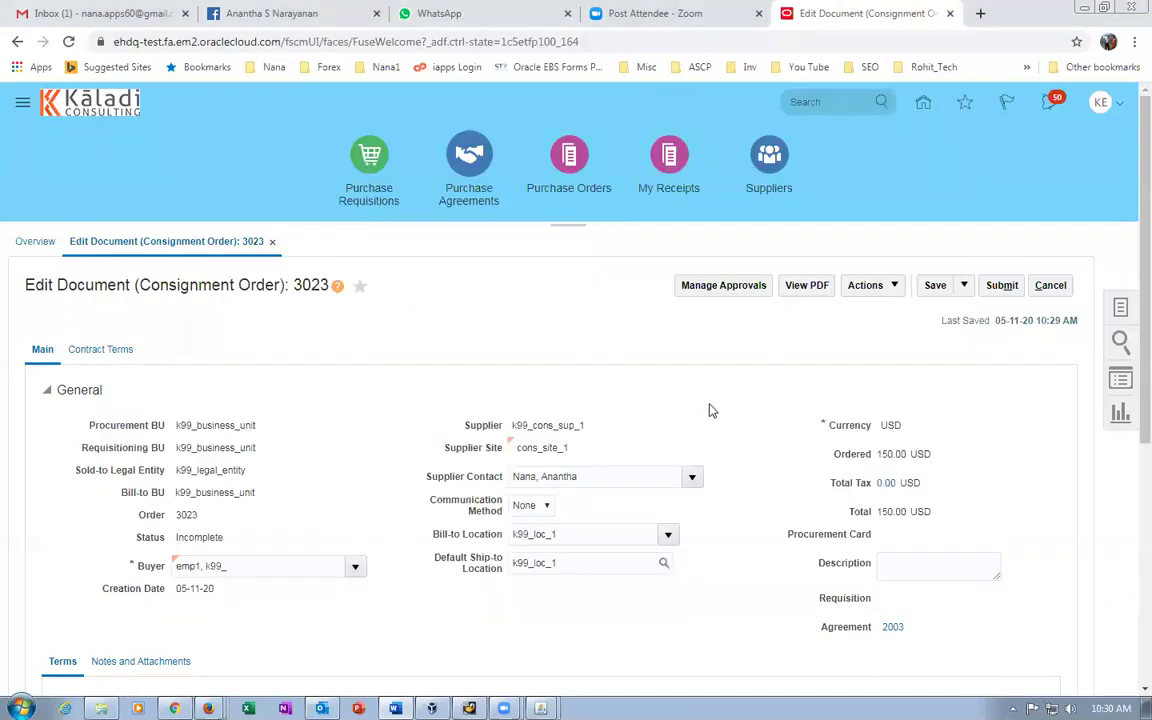
scroll(700, 440, "down", 5)
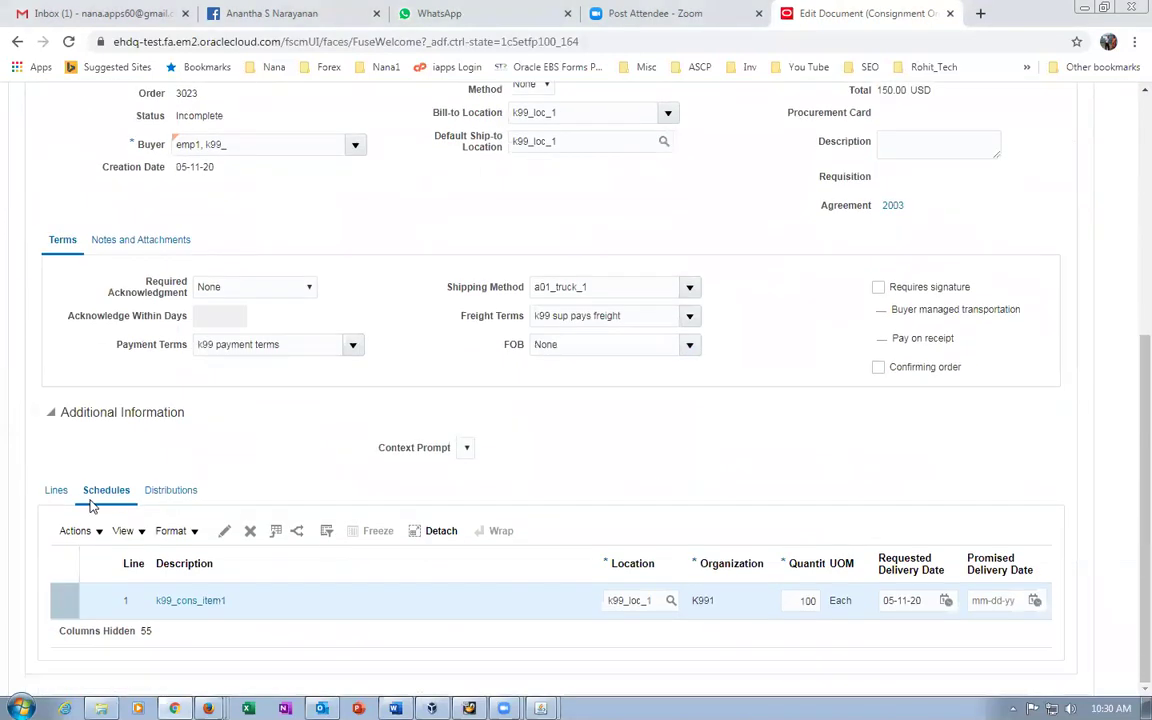
left_click(224, 531)
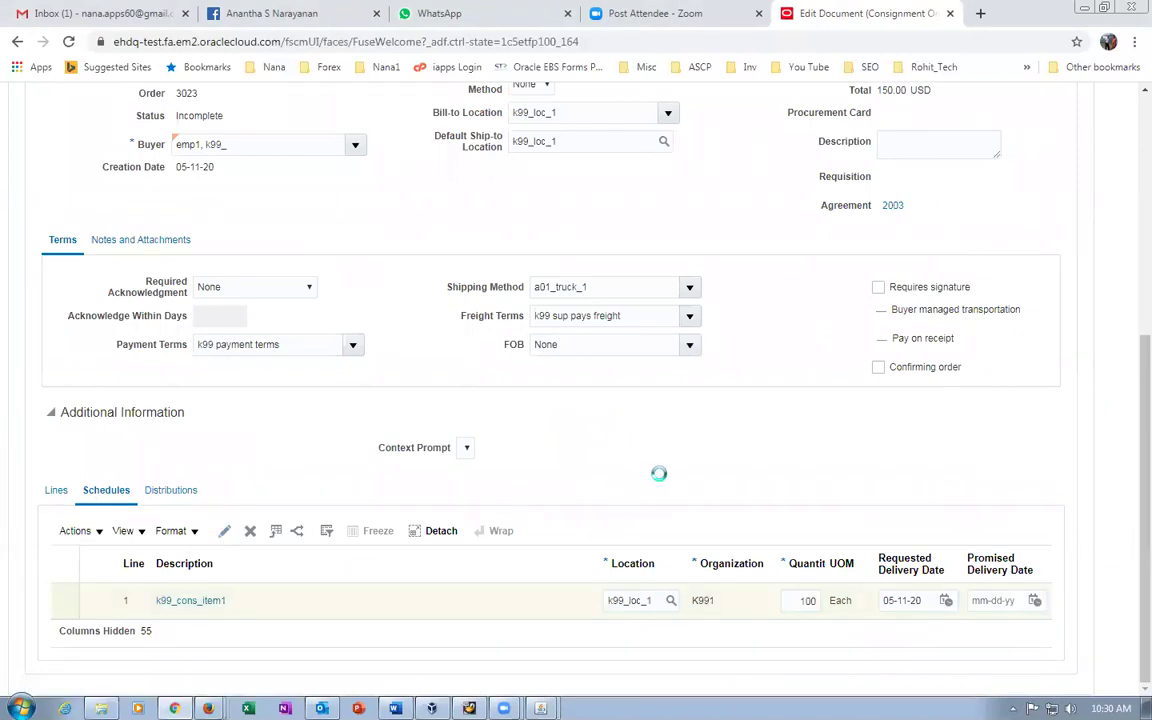
scroll(658, 480, "down", 3)
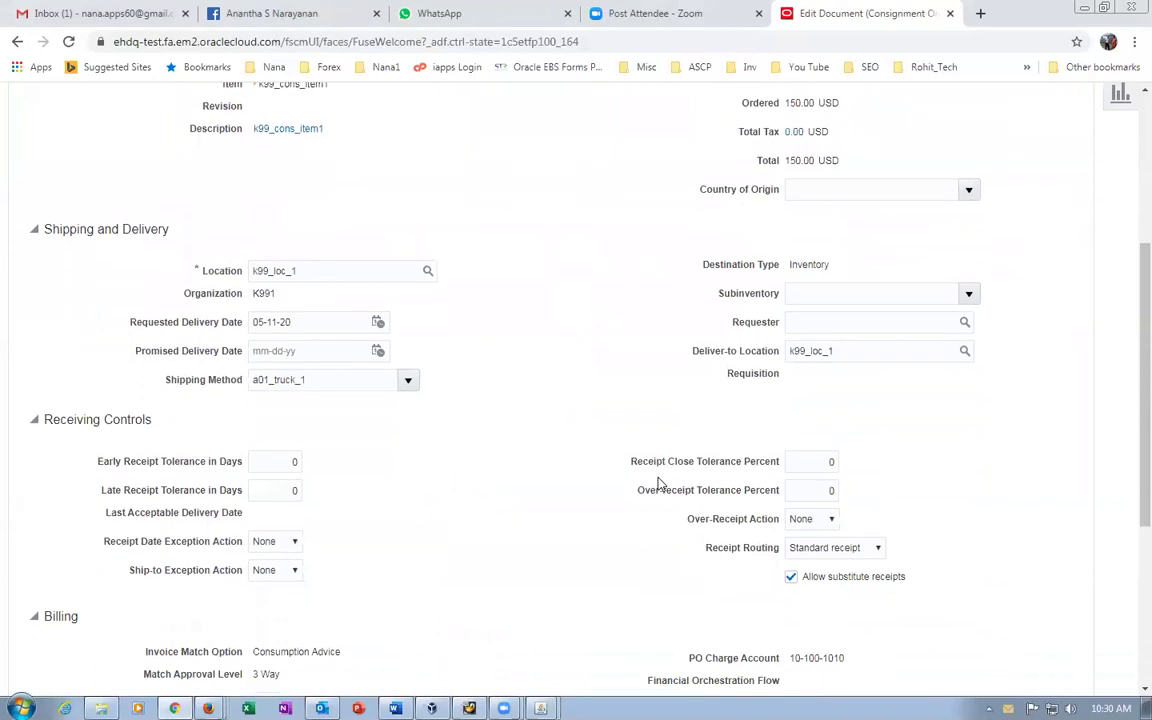
scroll(658, 484, "down", 3)
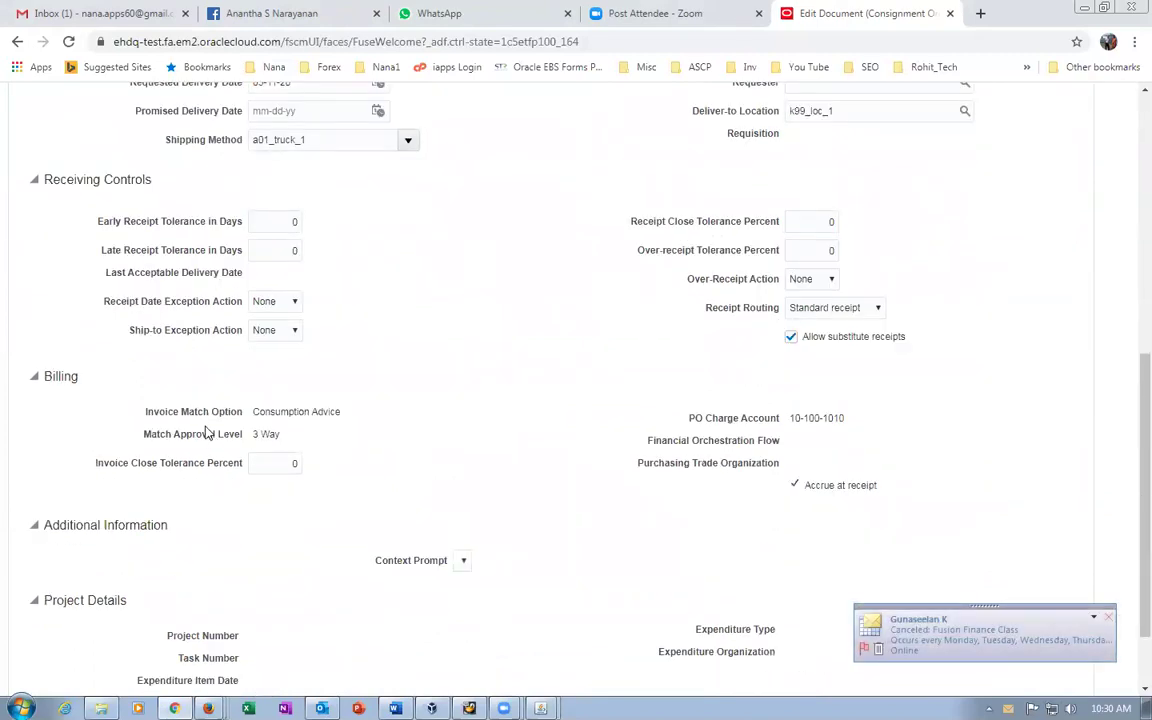
left_click_drag(258, 415, 329, 418)
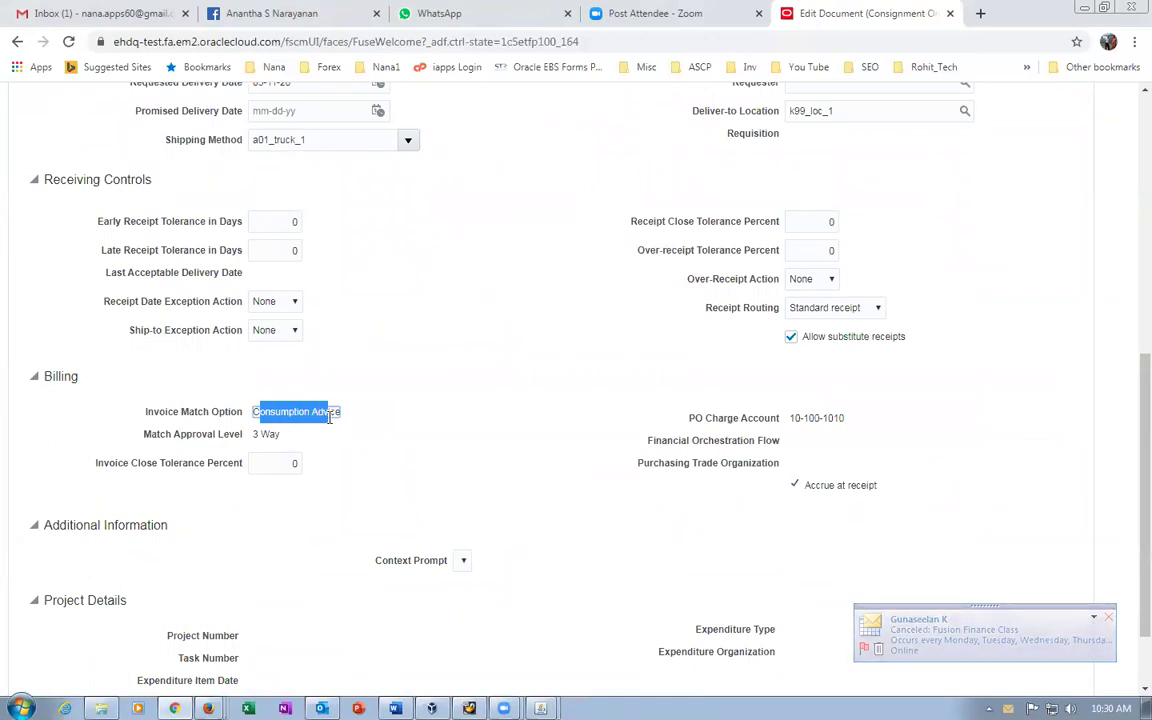
left_click(415, 451)
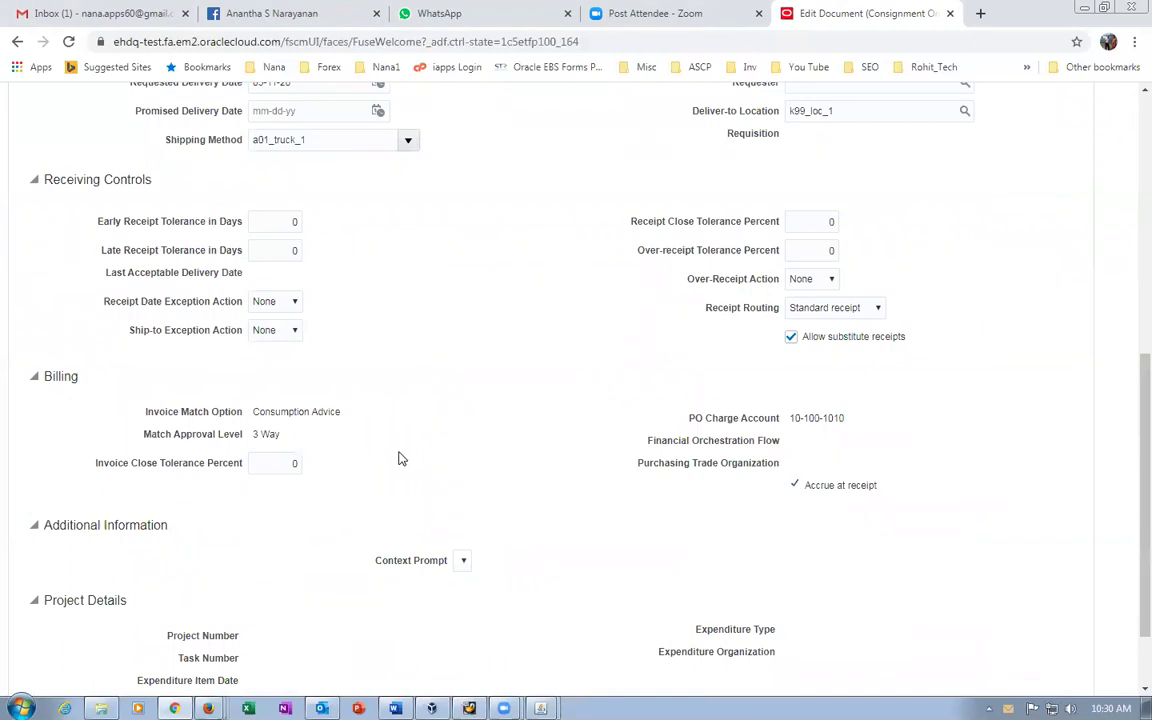
scroll(400, 458, "up", 6)
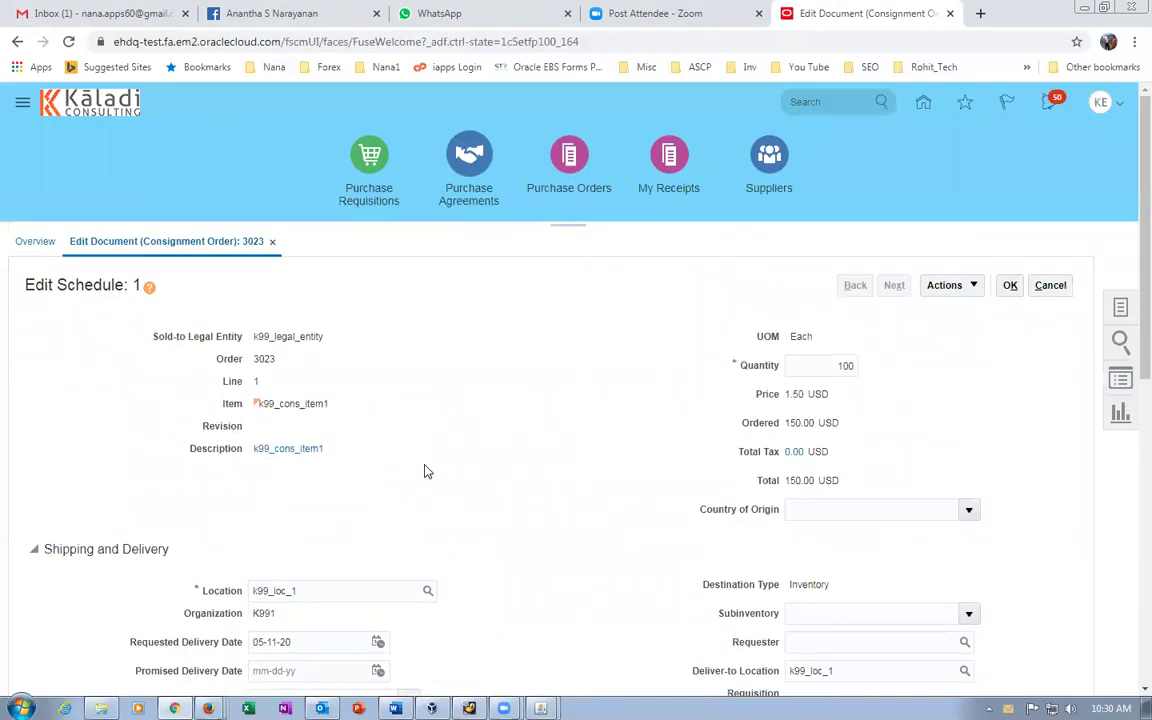
left_click(1010, 285)
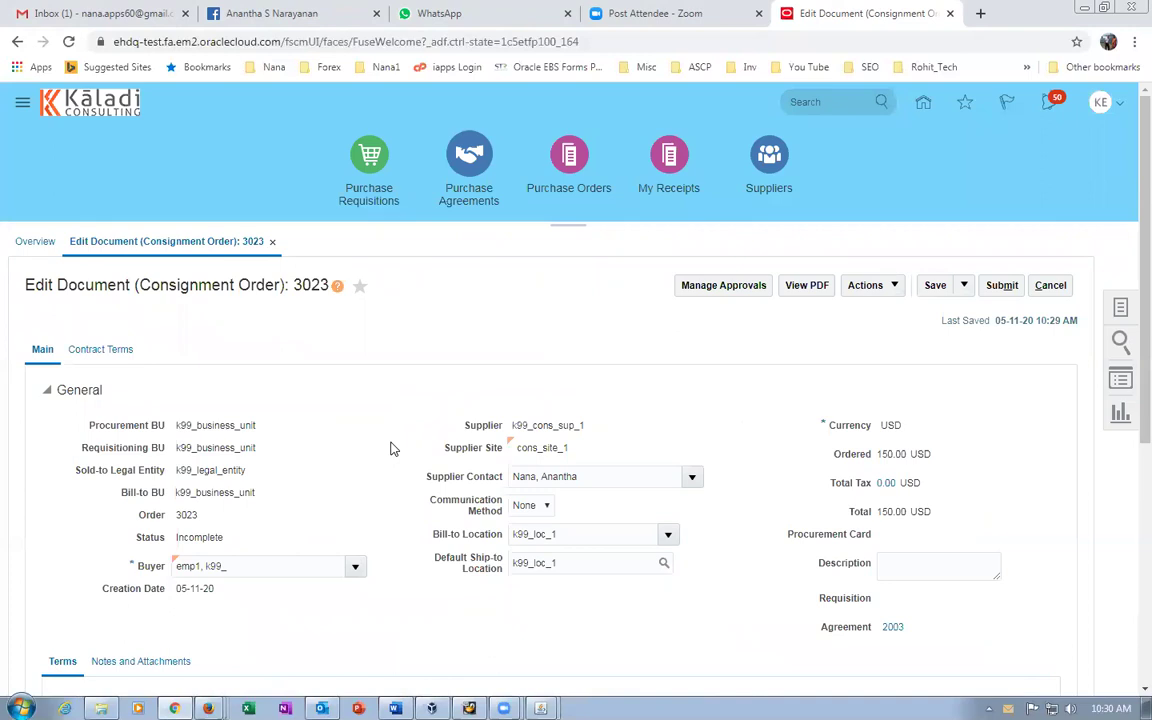
- Submit order 3023 for approval and acknowledge the confirmation
left_click(1003, 286)
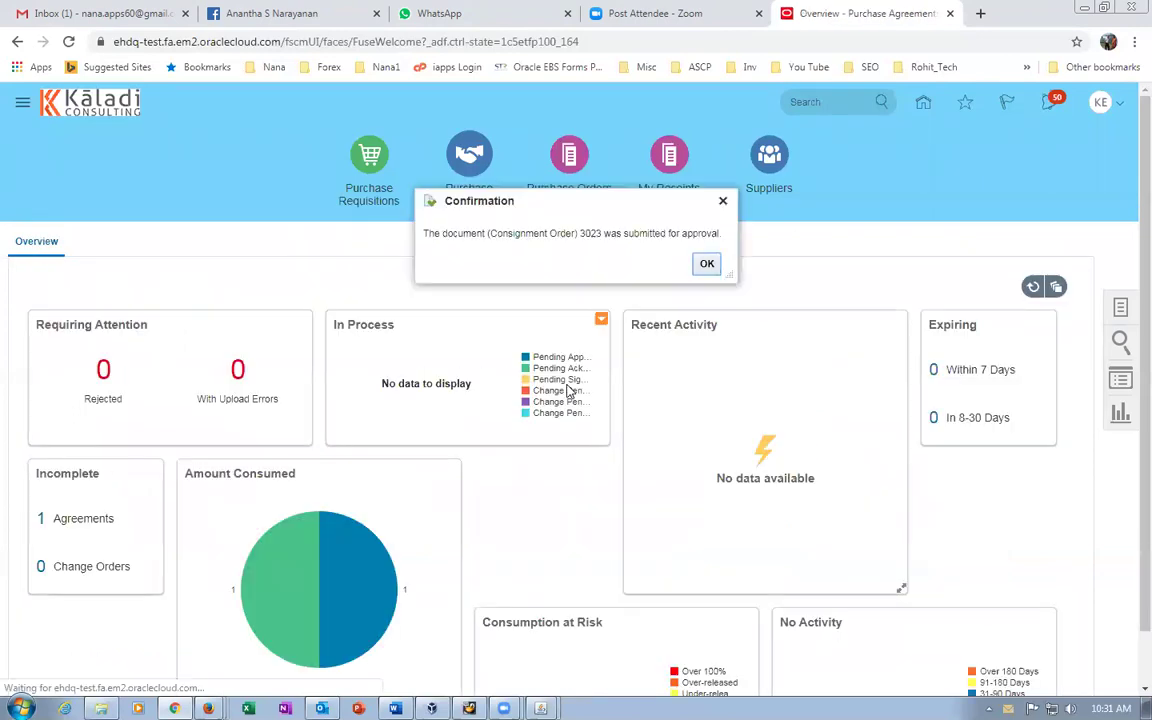
left_click(703, 264)
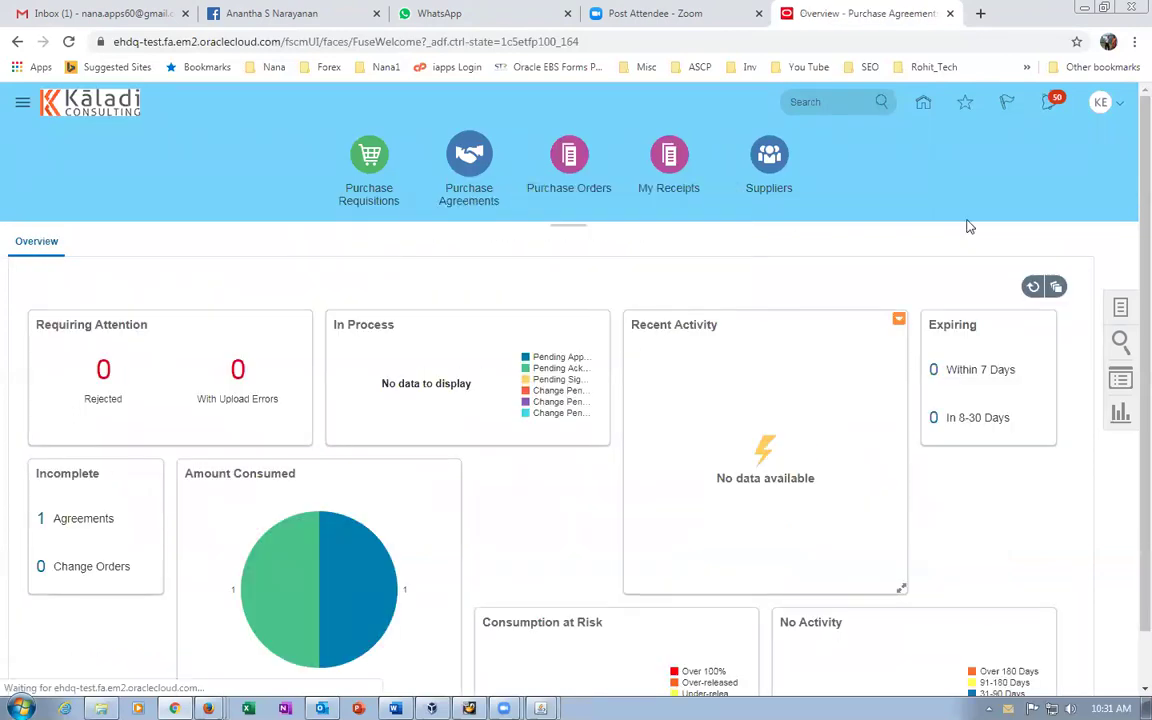
- Duplicate the Overview tab, load the Oracle Applications home page there, then return to Purchase Agreements
right_click(882, 13)
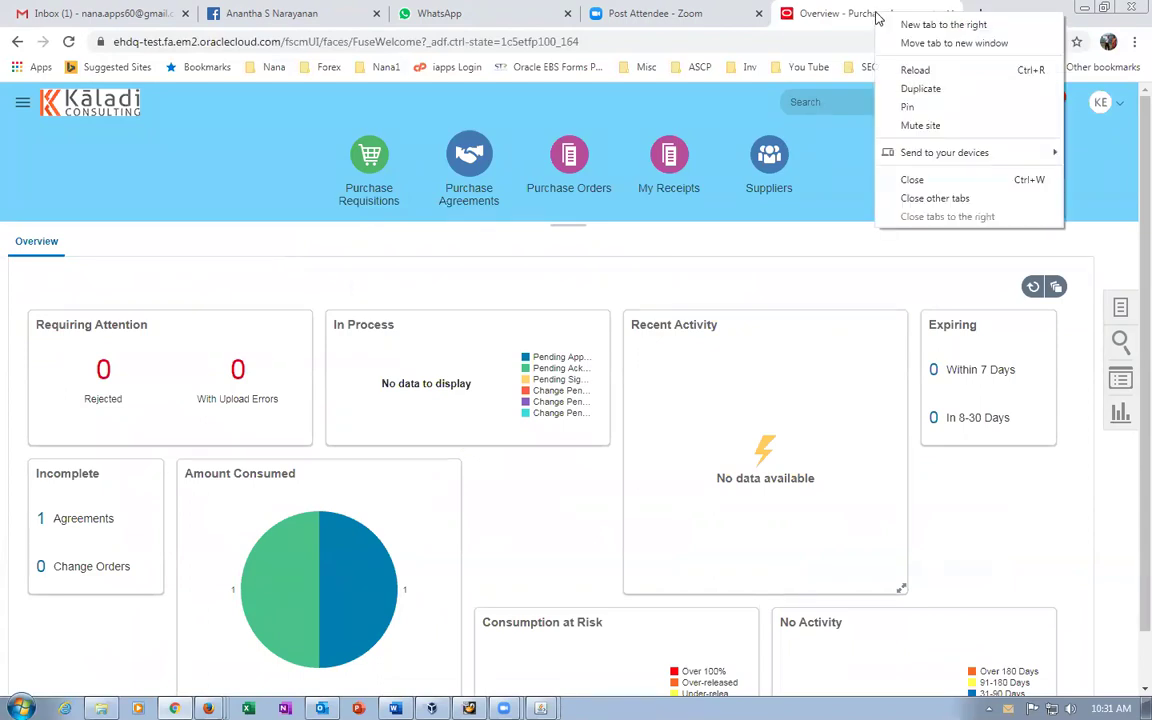
left_click(908, 88)
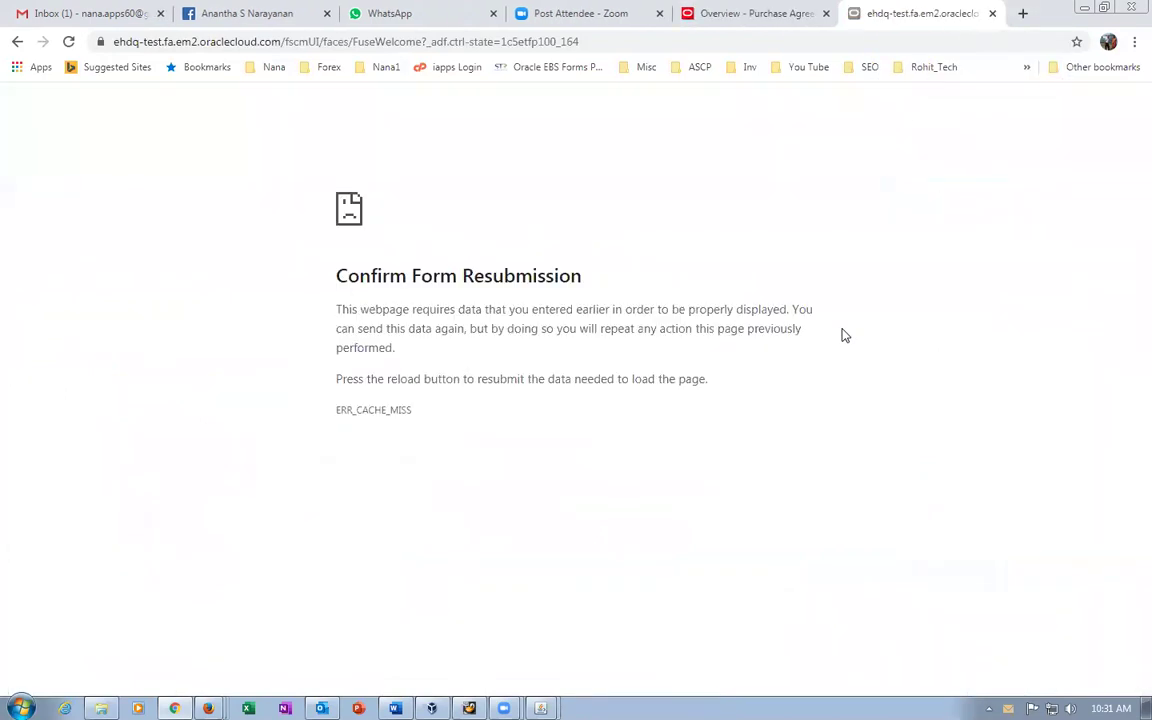
left_click(378, 44)
key("Return")
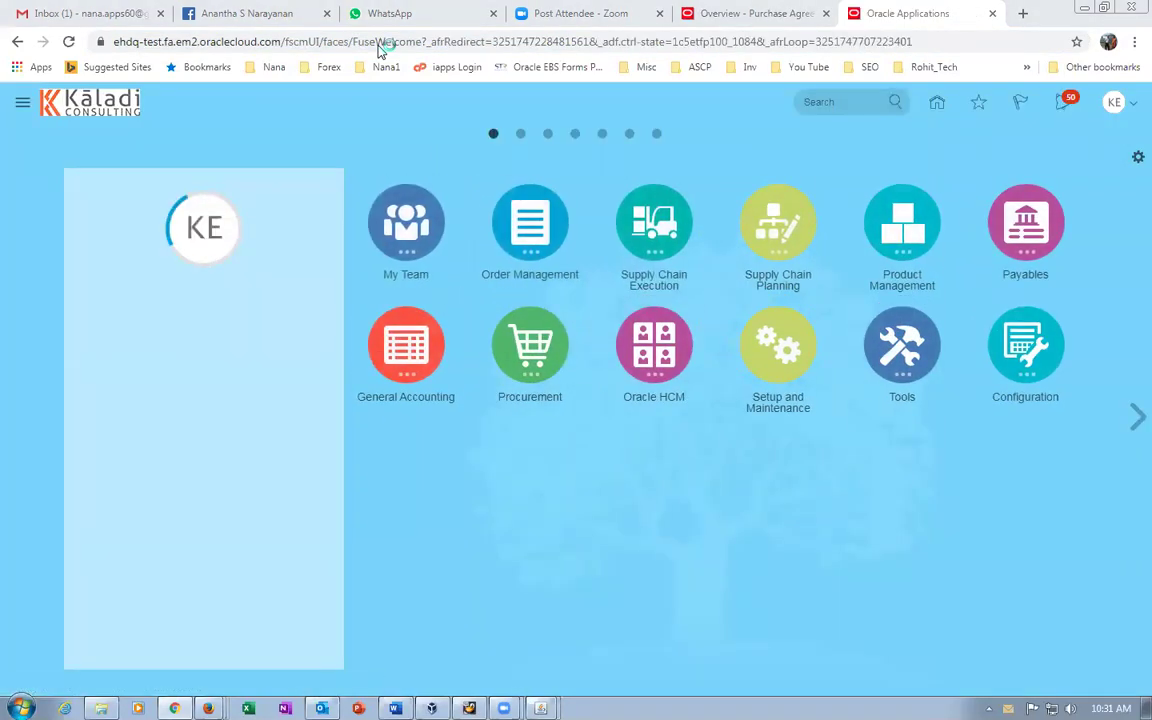
key("alt+Tab")
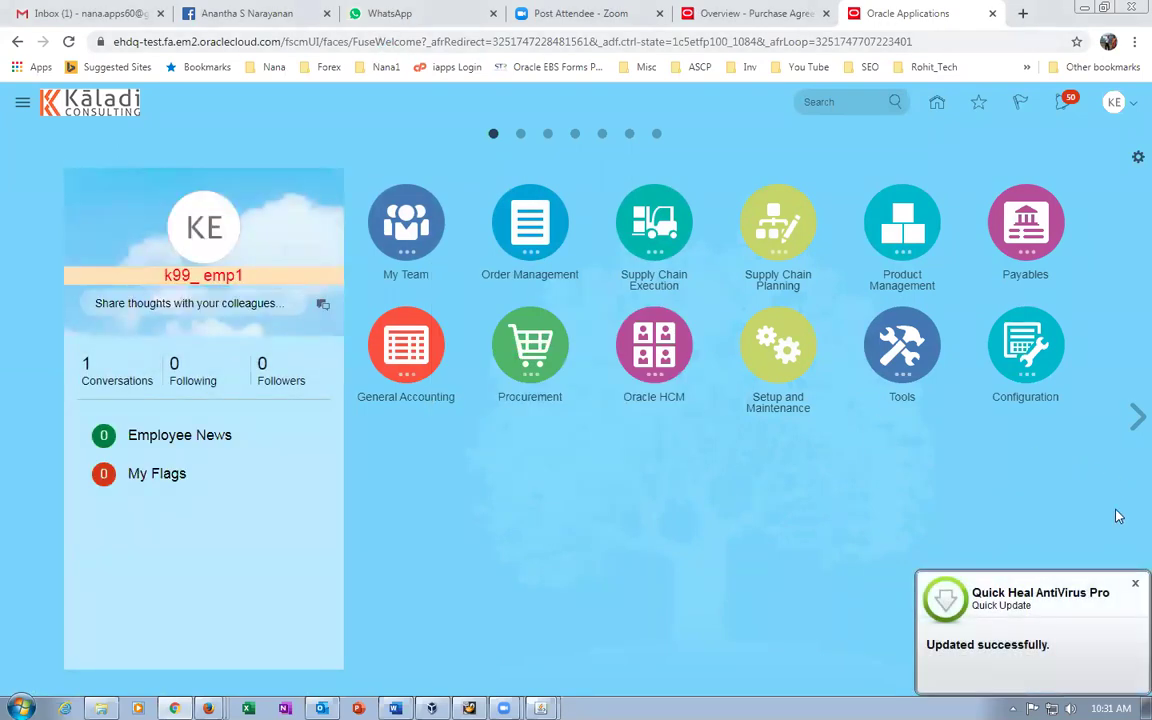
left_click(712, 14)
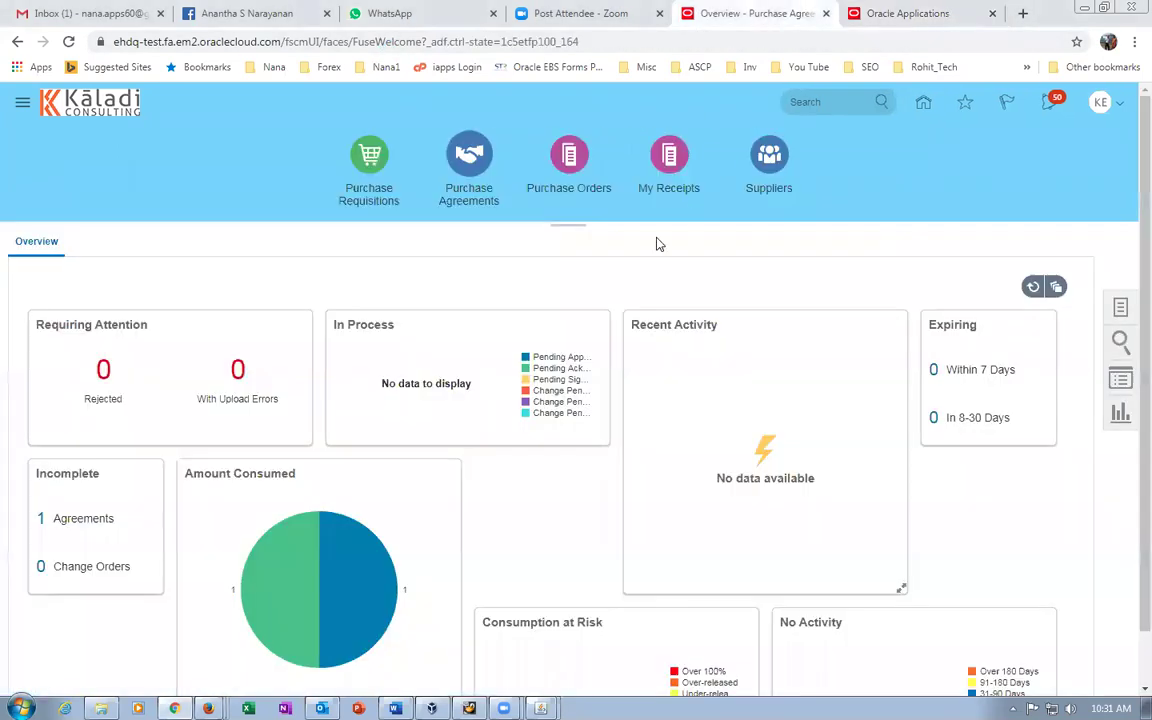
- Search Manage Orders for order 3023 and open it: k99_cons_sup_1, 150.00 USD, Pending Approval
left_click(1122, 311)
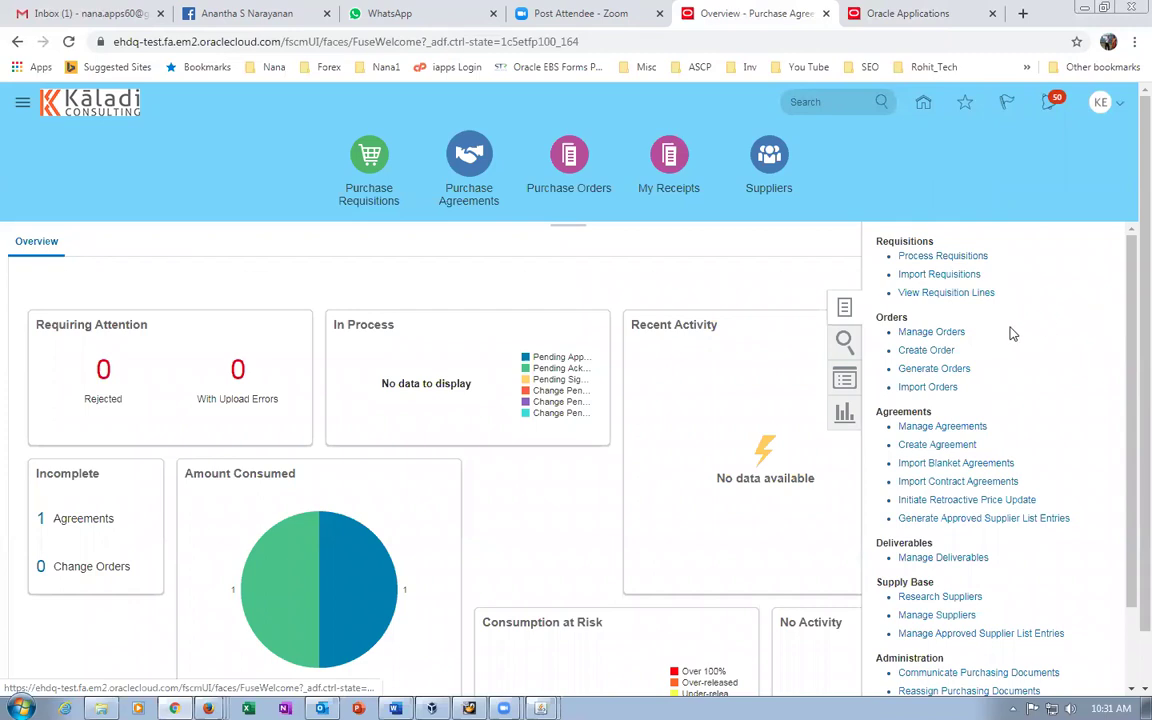
left_click(934, 331)
left_click(800, 425)
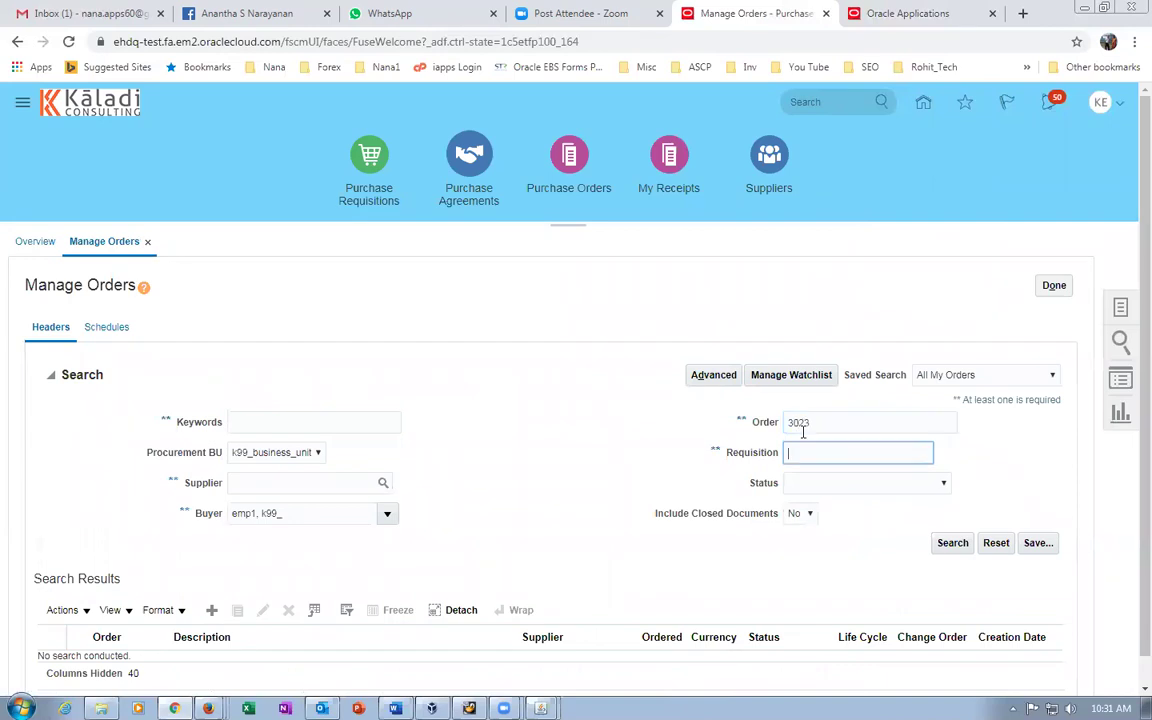
left_click(949, 544)
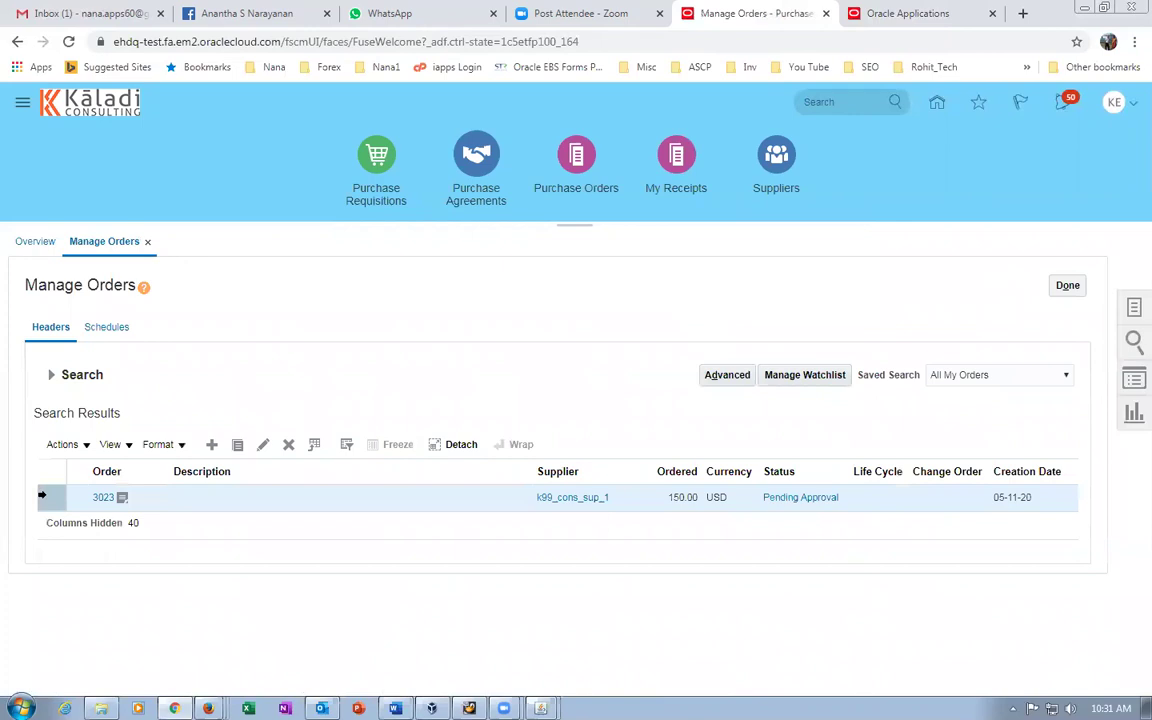
left_click(43, 497)
left_click(103, 497)
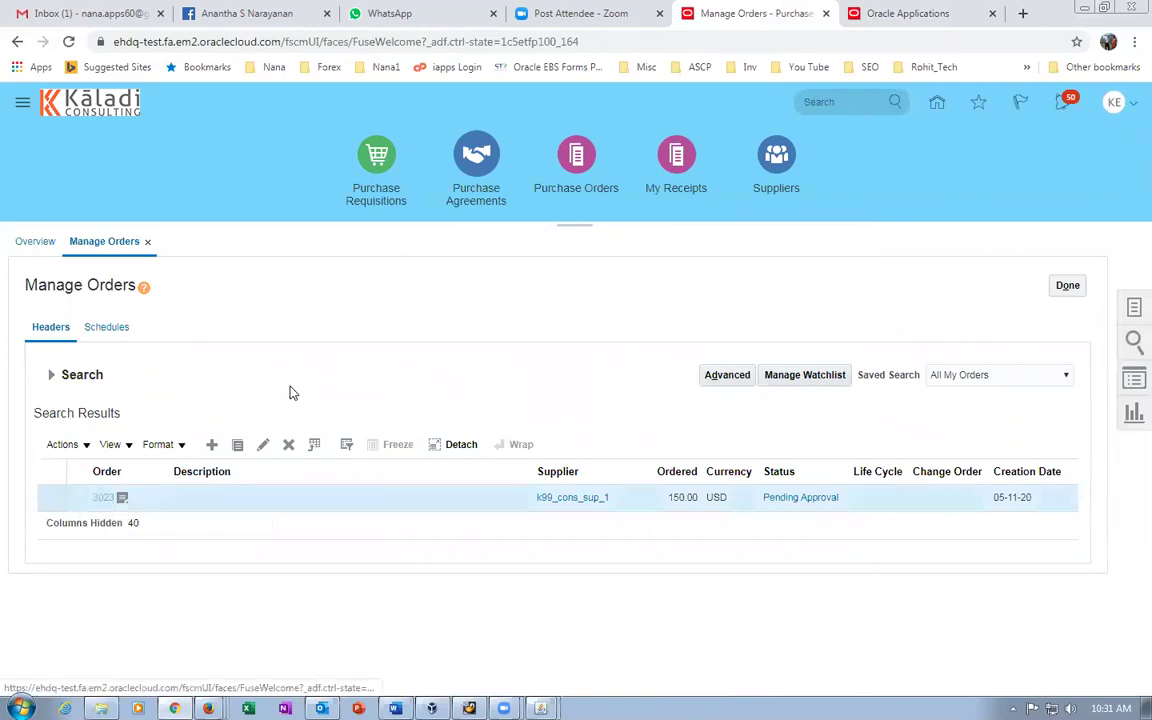
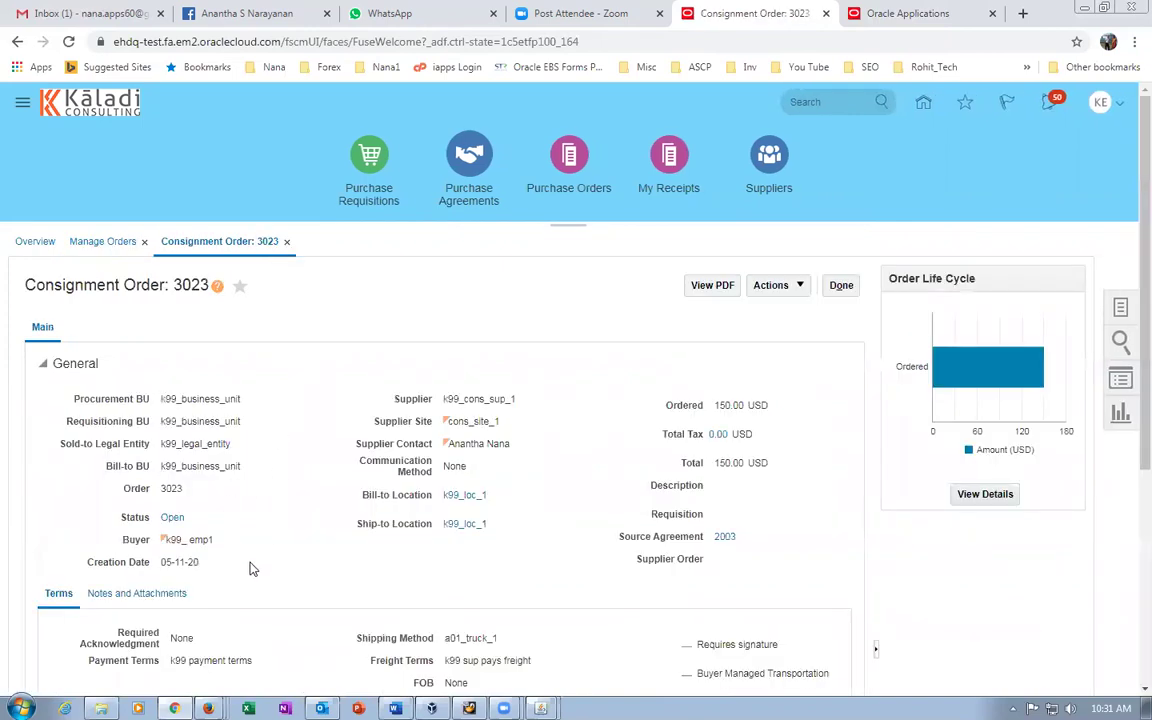
- Open schedule 1's details on order 3023 and review Receipt Routing under Receiving Controls
scroll(247, 532, "down", 4)
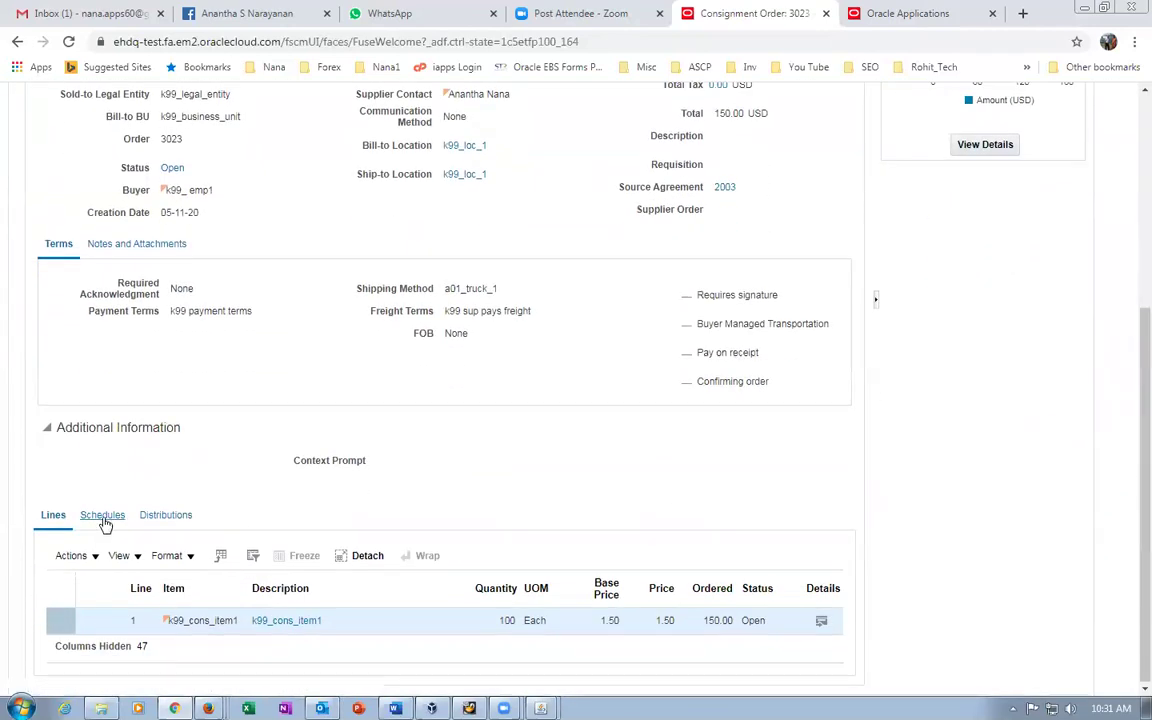
left_click(100, 528)
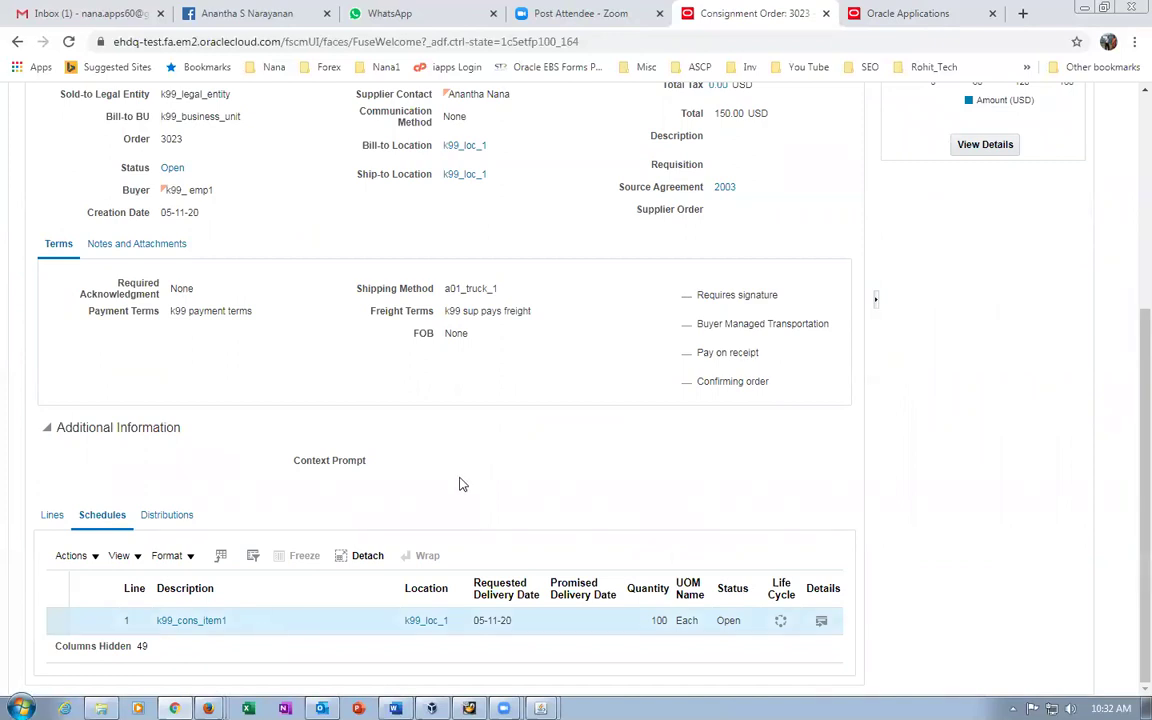
scroll(460, 481, "up", 5)
scroll(460, 488, "down", 5)
left_click(820, 619)
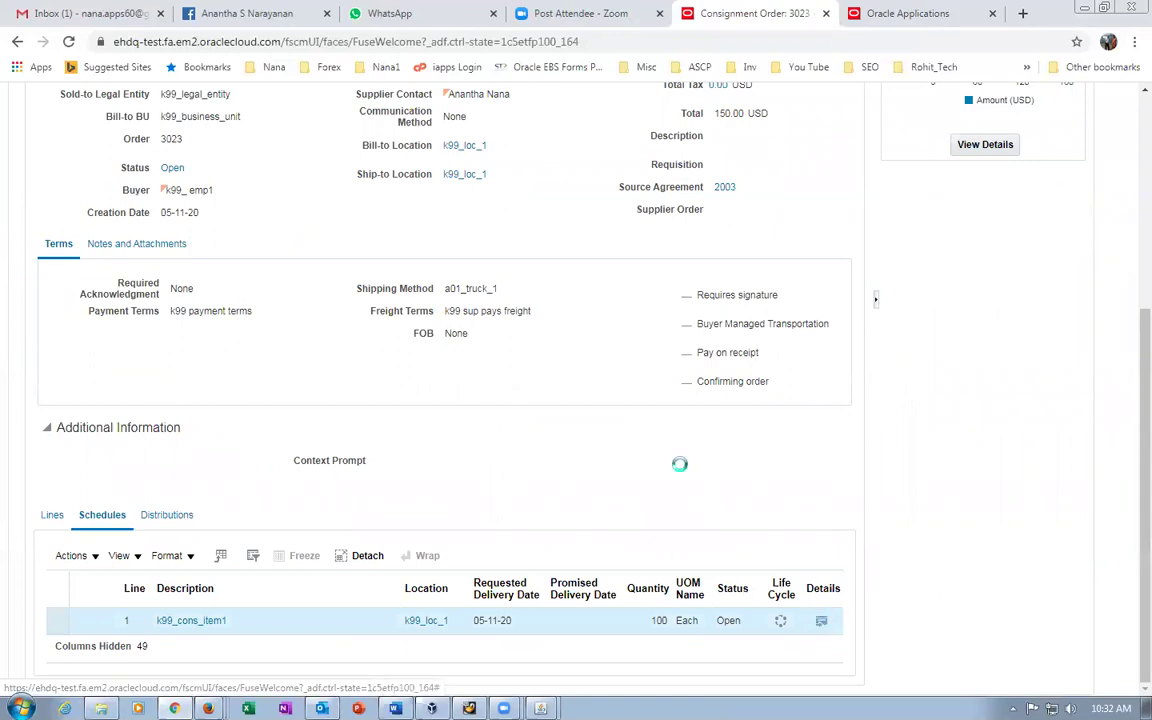
scroll(688, 470, "down", 3)
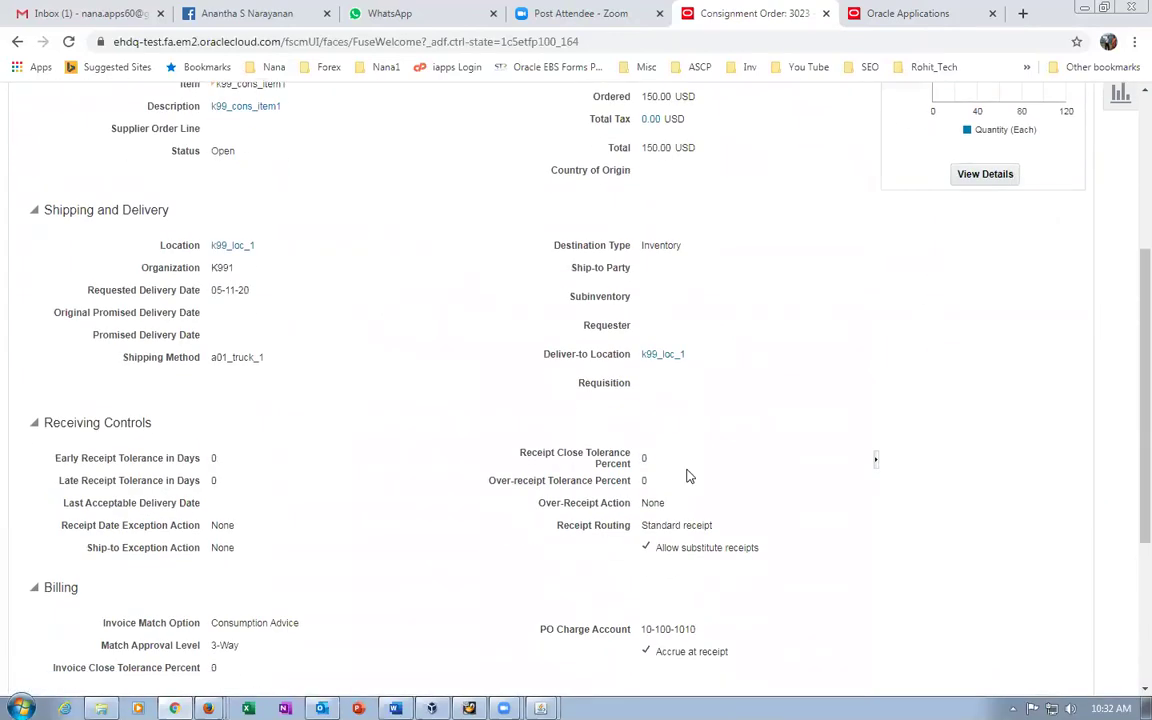
scroll(688, 476, "down", 1)
left_click_drag(656, 445, 698, 450)
scroll(753, 463, "up", 5)
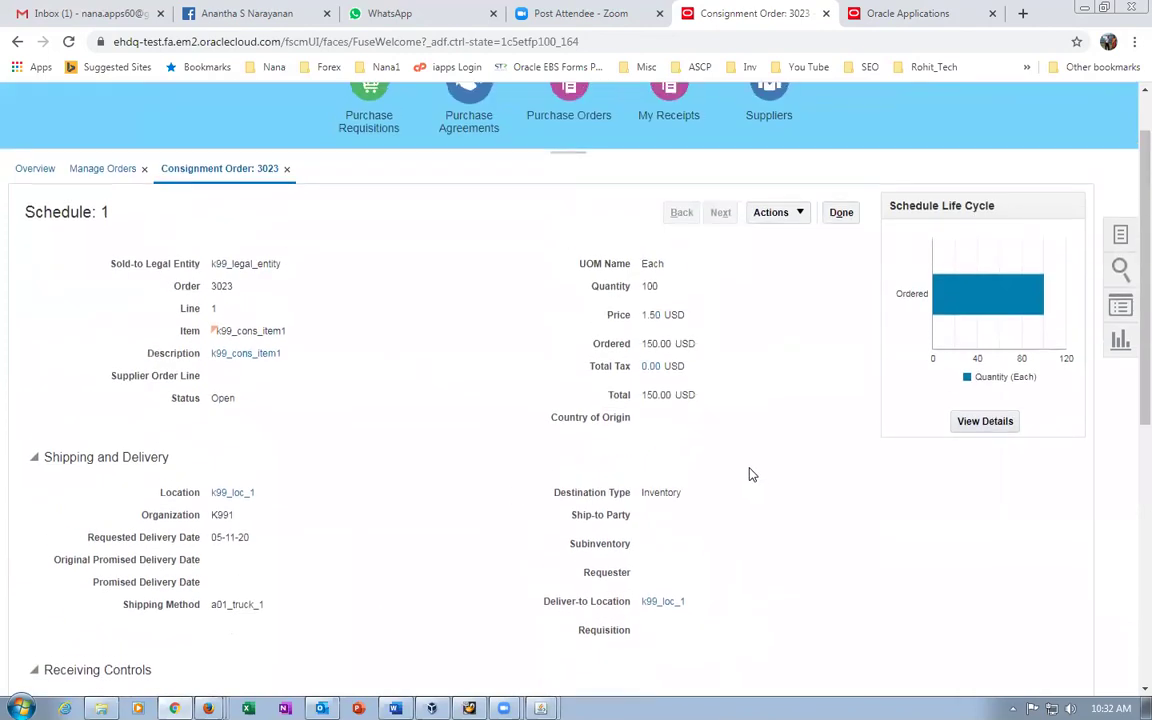
key("alt+Tab")
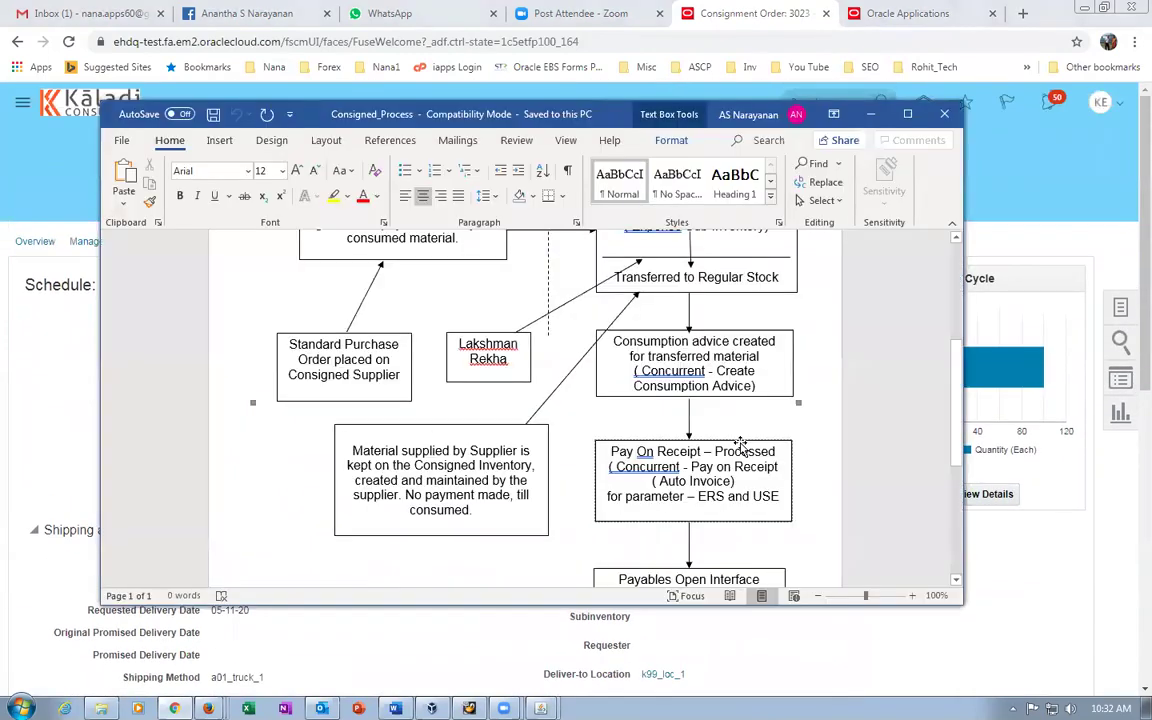
scroll(565, 387, "up", 1)
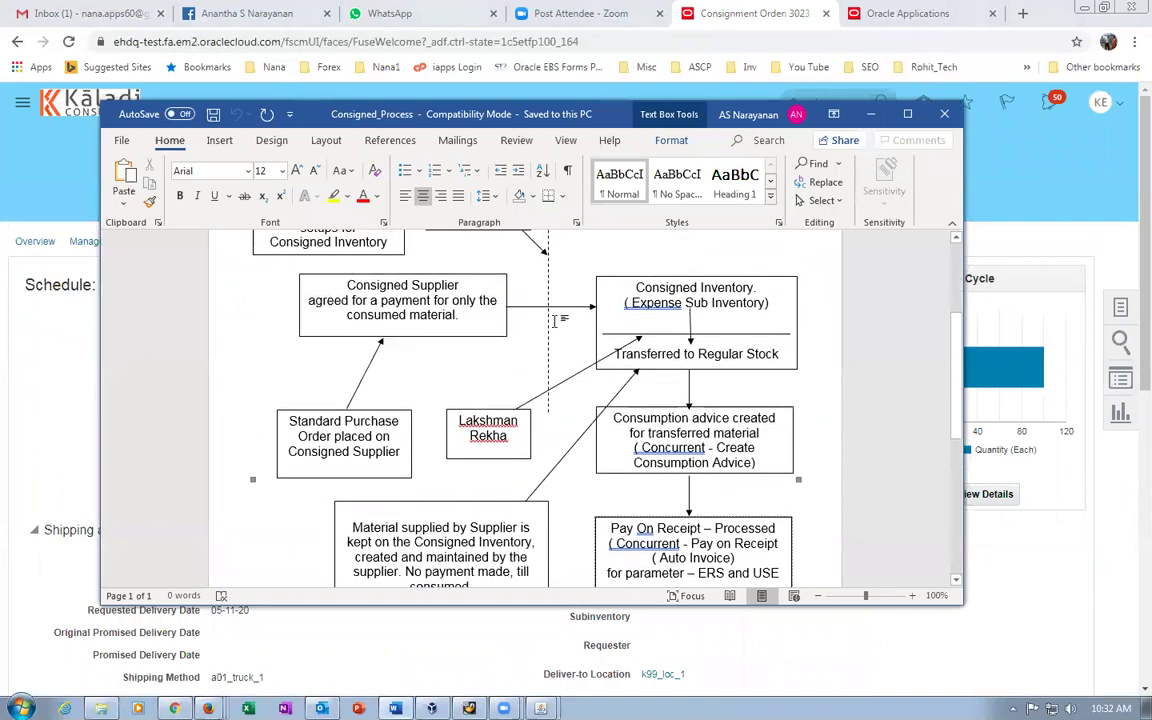
mouse_move(675, 287)
left_mouse_down()
mouse_move(734, 362)
mouse_move(756, 362)
left_mouse_up()
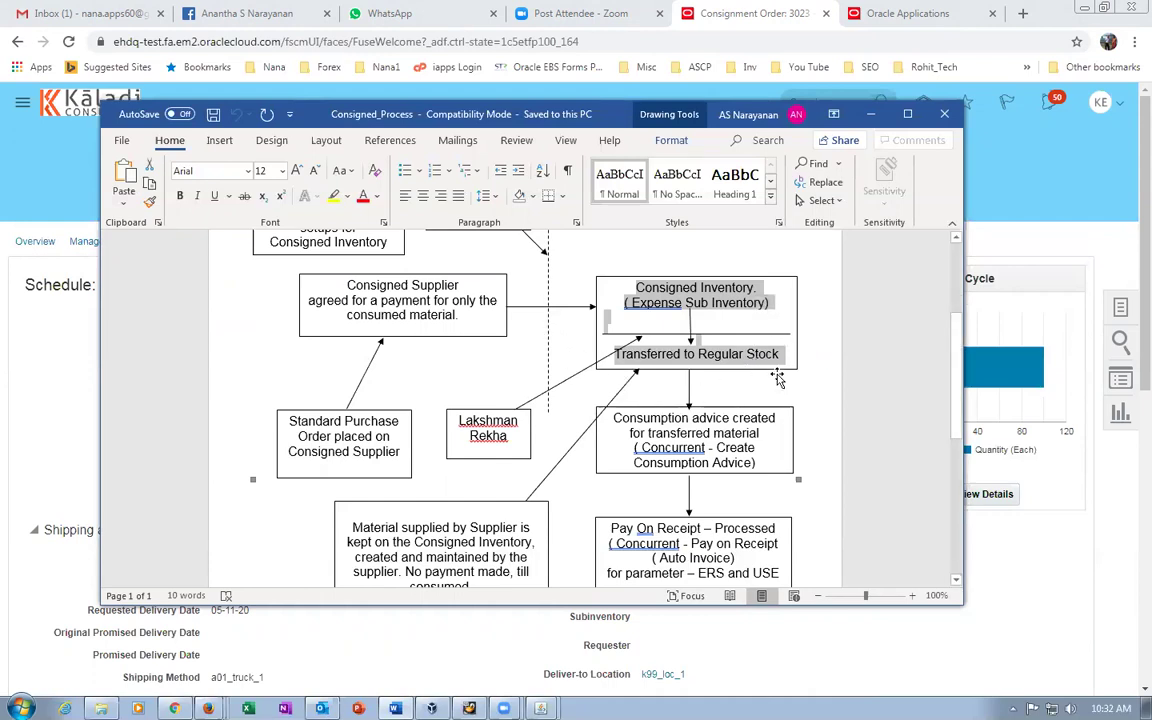
left_click(624, 354)
left_click_drag(636, 354, 760, 370)
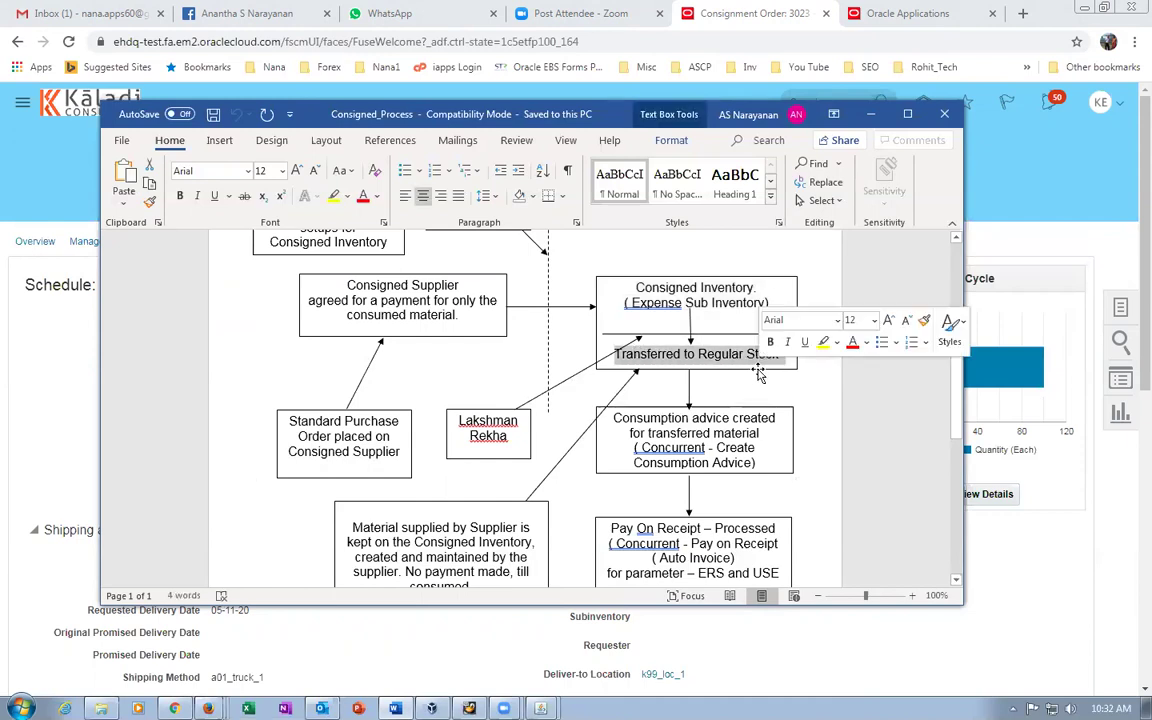
key("alt+Tab")
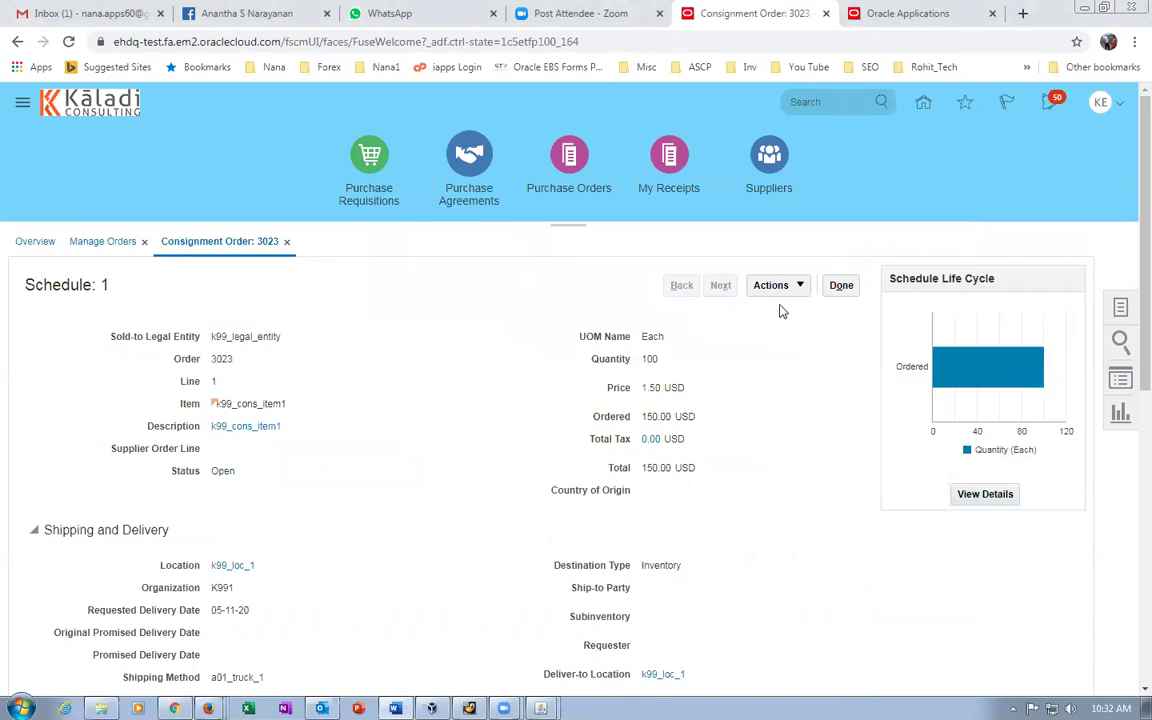
- Start change order 1 on order 3023 via Actions > Edit and focus its Description field
left_click(771, 285)
left_click(770, 311)
left_click(738, 411)
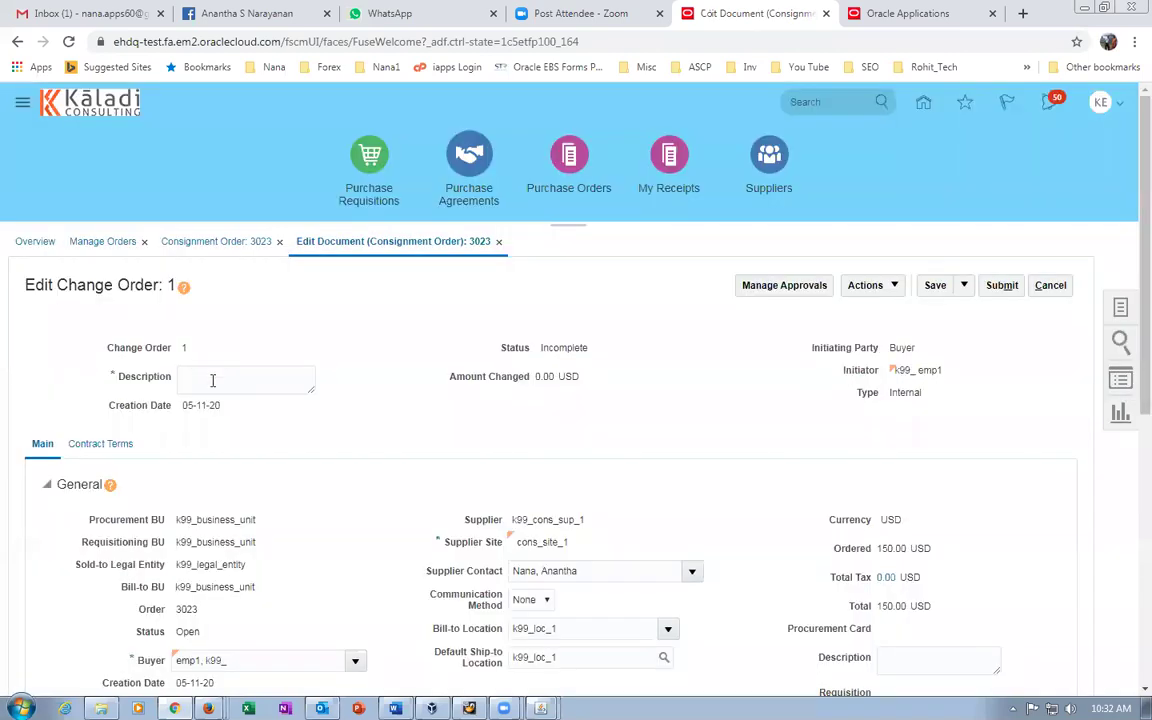
left_click(212, 380)
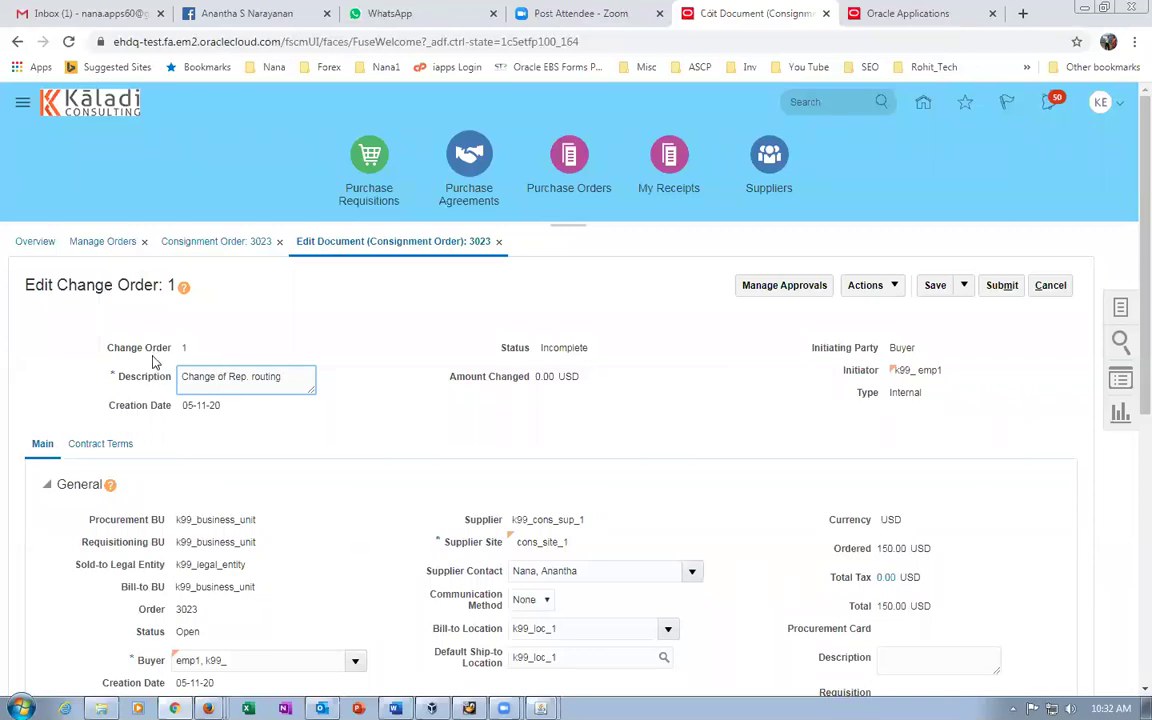
- Edit schedule 1 and set its Receipt Routing to Direct delivery
left_click_drag(188, 377, 266, 376)
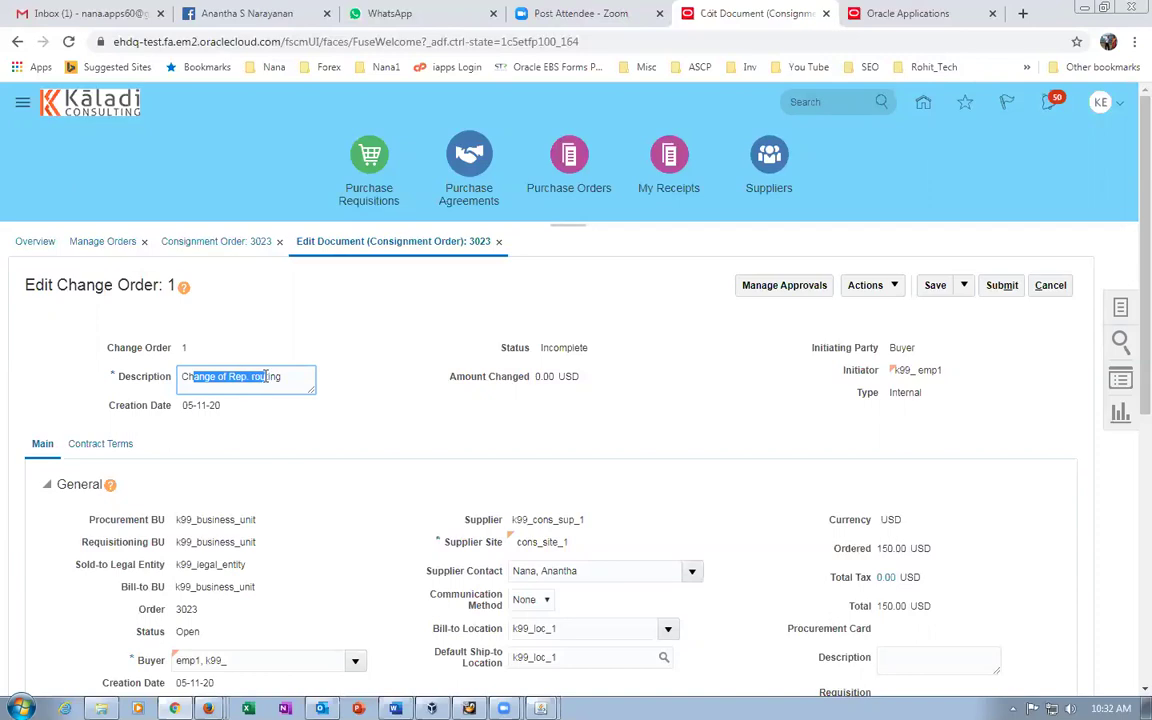
left_click(320, 420)
scroll(504, 445, "down", 5)
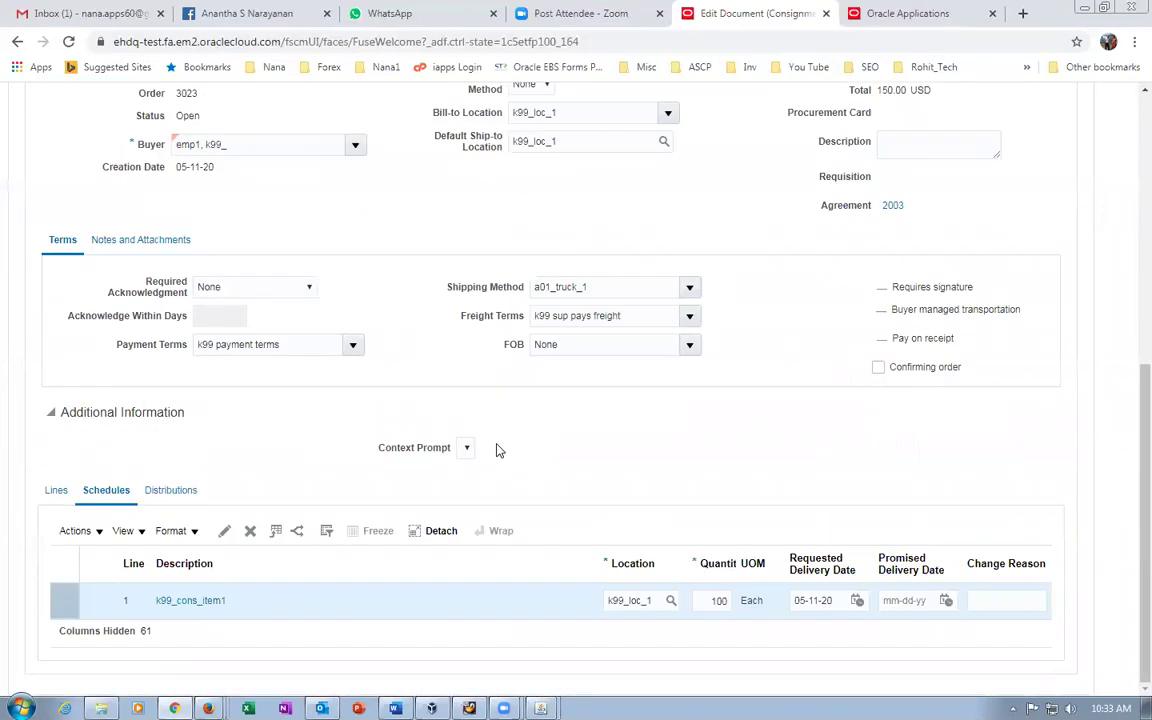
left_click(224, 533)
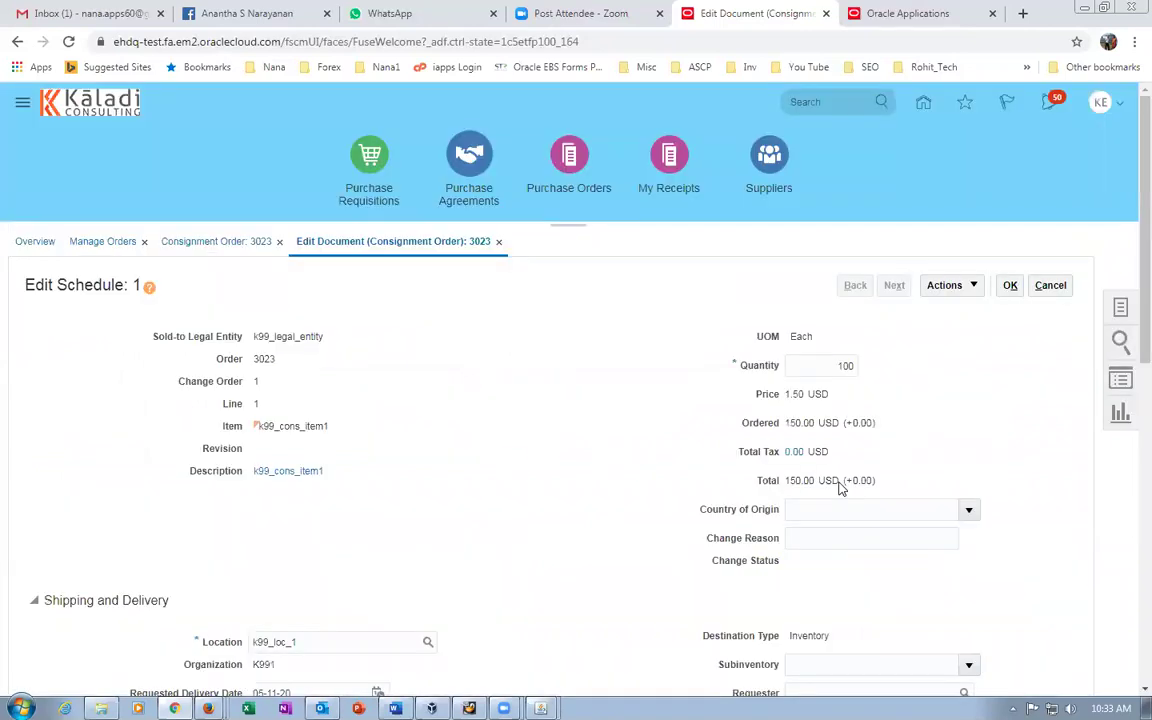
scroll(840, 487, "down", 3)
scroll(840, 482, "down", 3)
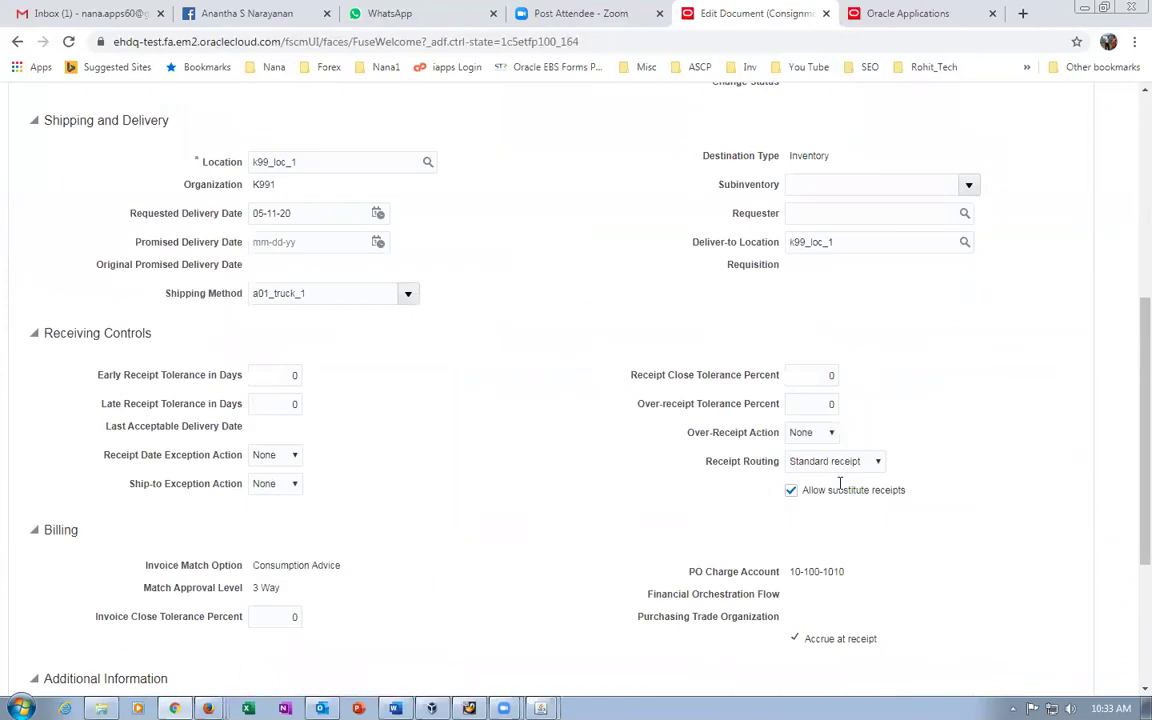
left_click(838, 462)
left_click(836, 480)
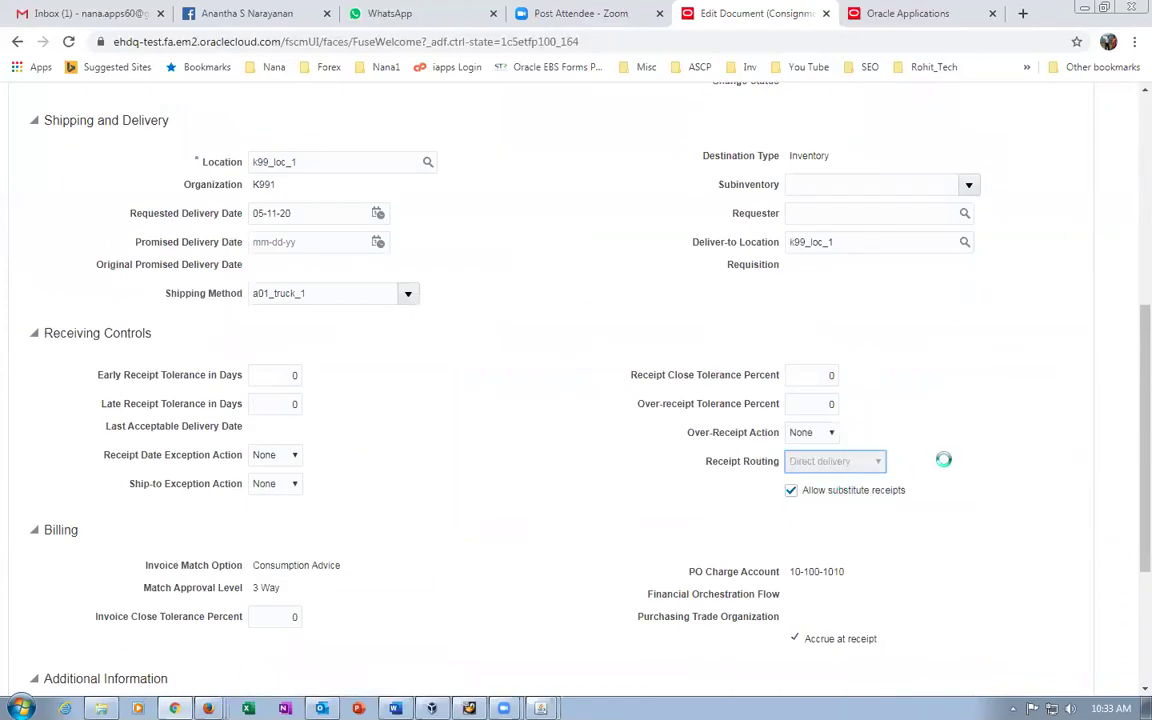
- Accept the schedule changes and submit change order 1 for approval
scroll(938, 469, "up", 6)
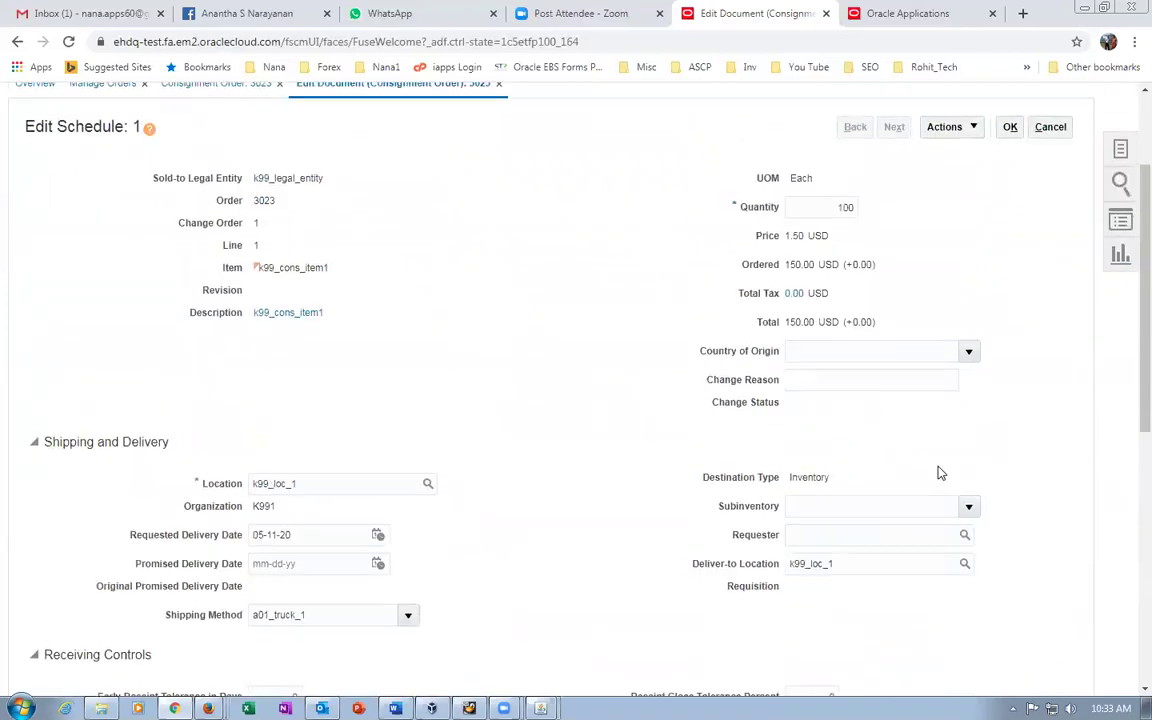
left_click(1010, 287)
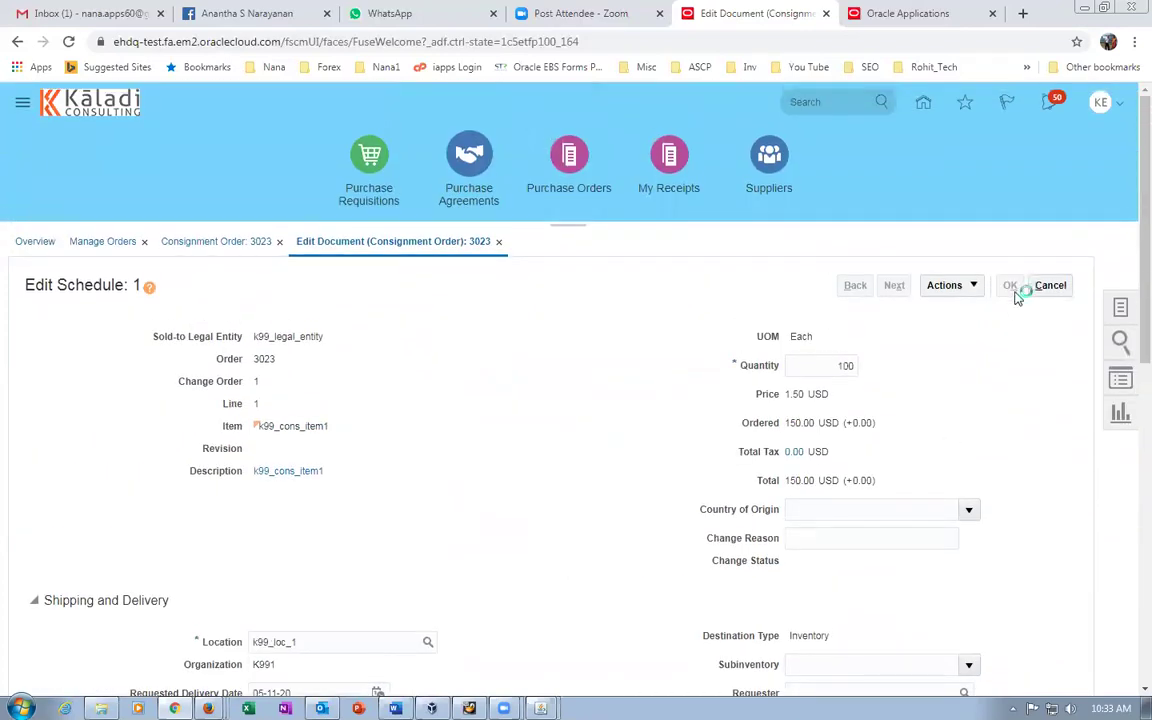
left_click(1001, 286)
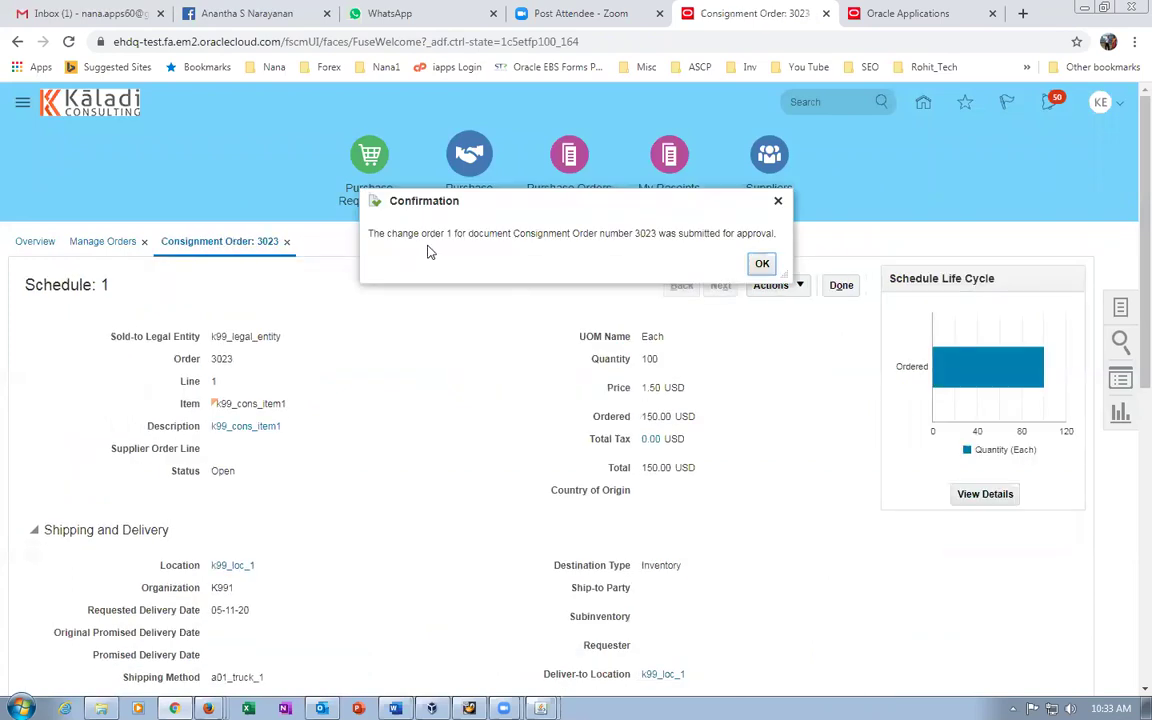
- Close the confirmation and order pages, then rerun the Manage Orders search for 3023
left_click(760, 263)
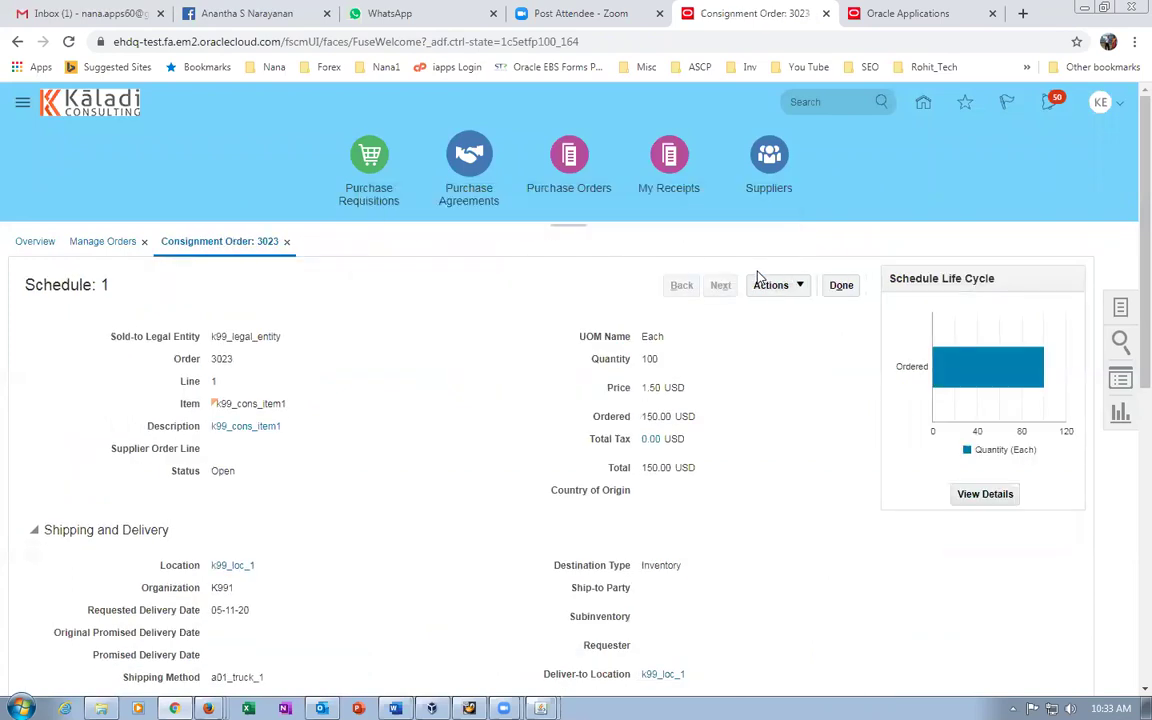
left_click(838, 286)
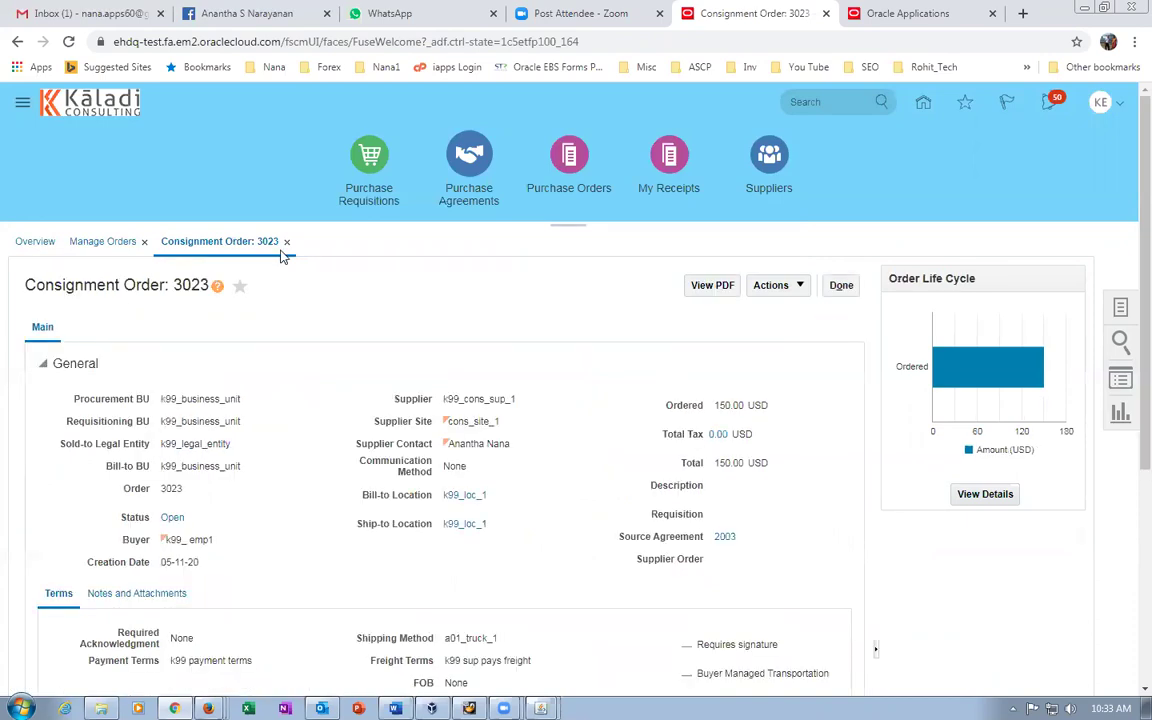
left_click(840, 286)
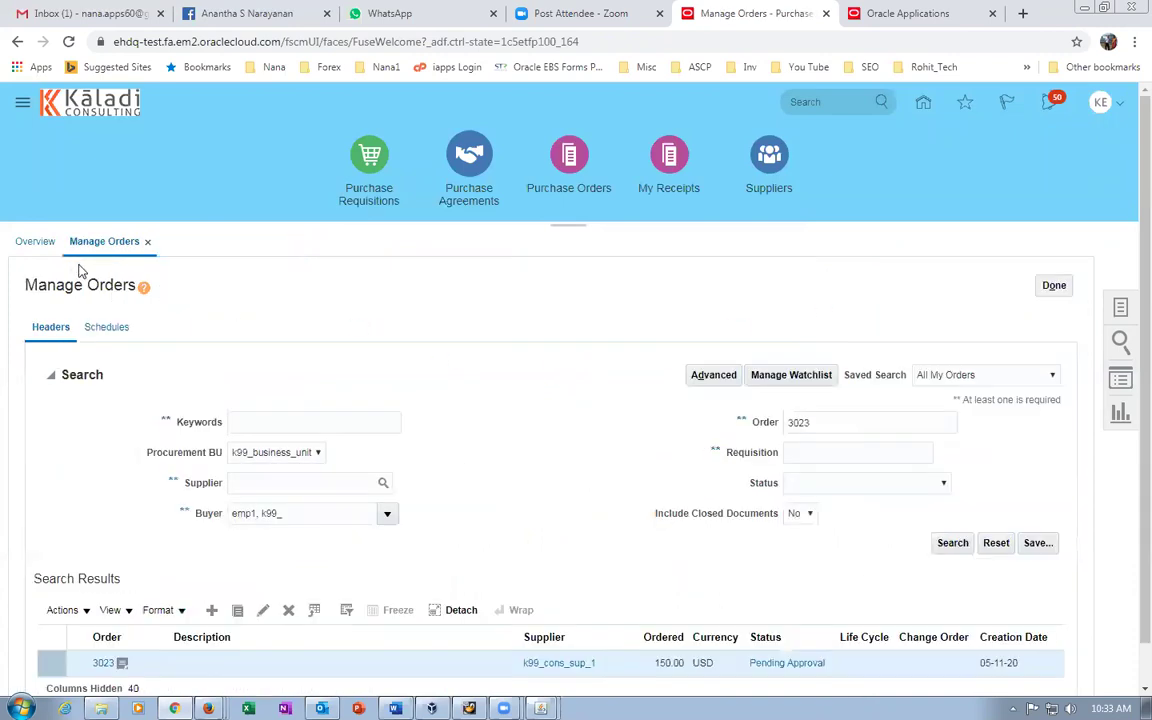
left_click(945, 548)
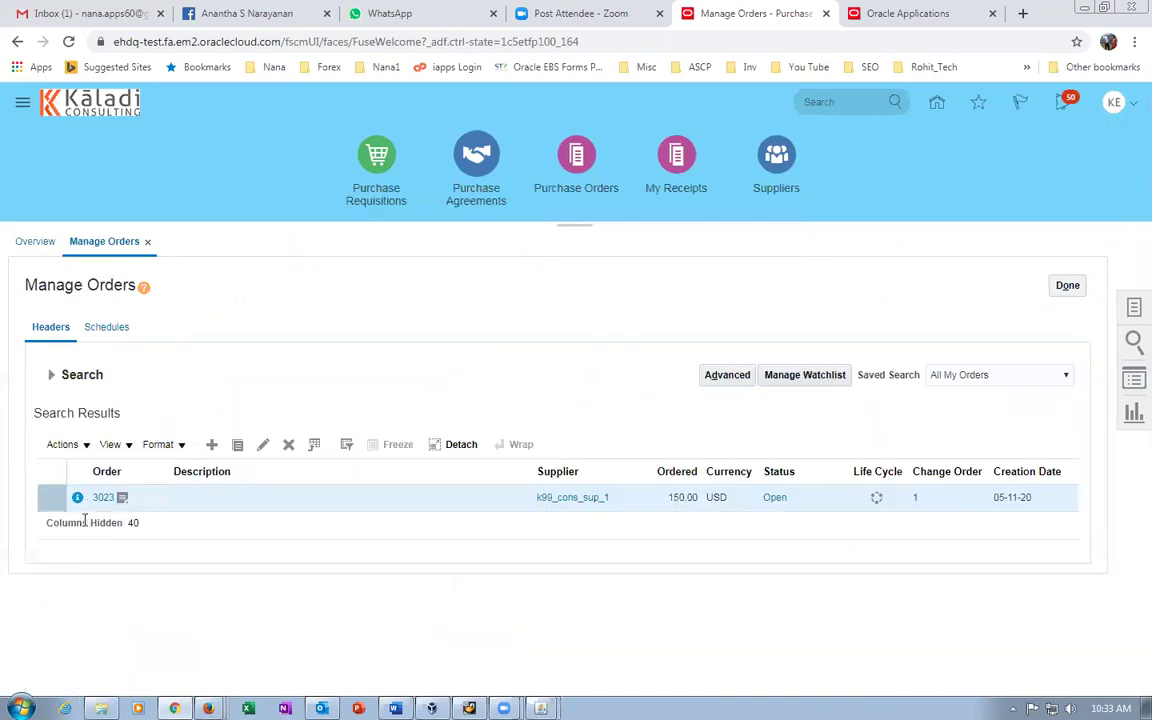
left_click(52, 374)
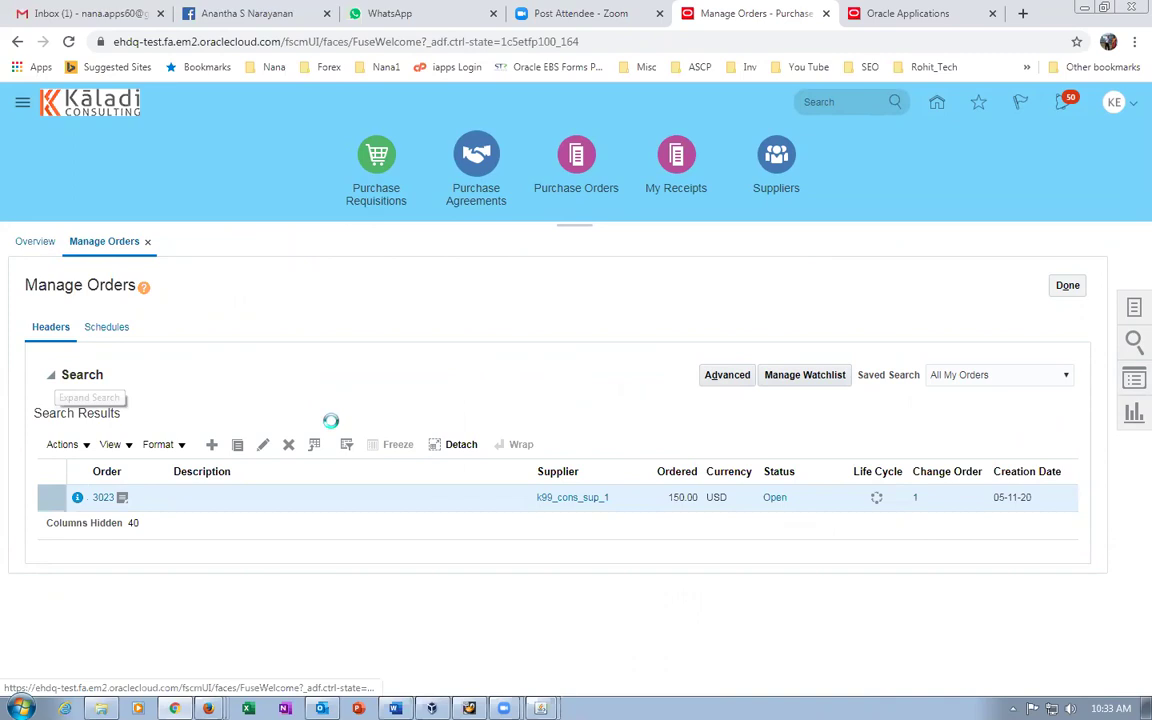
left_click(952, 543)
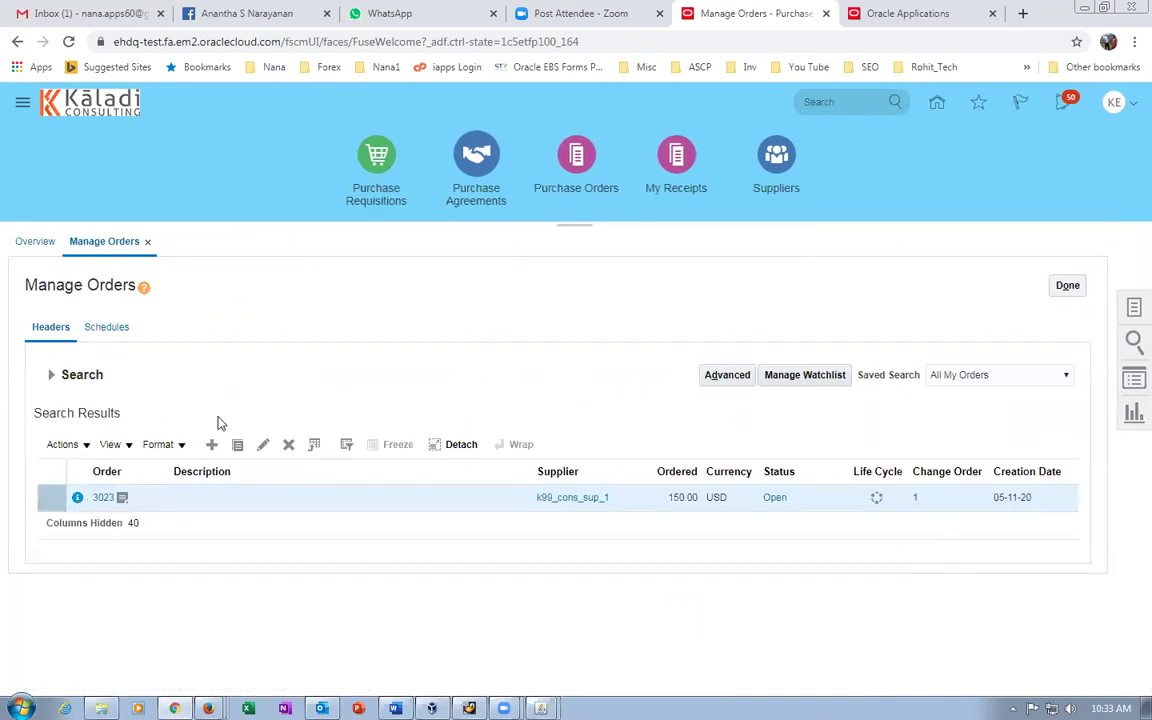
left_click(51, 374)
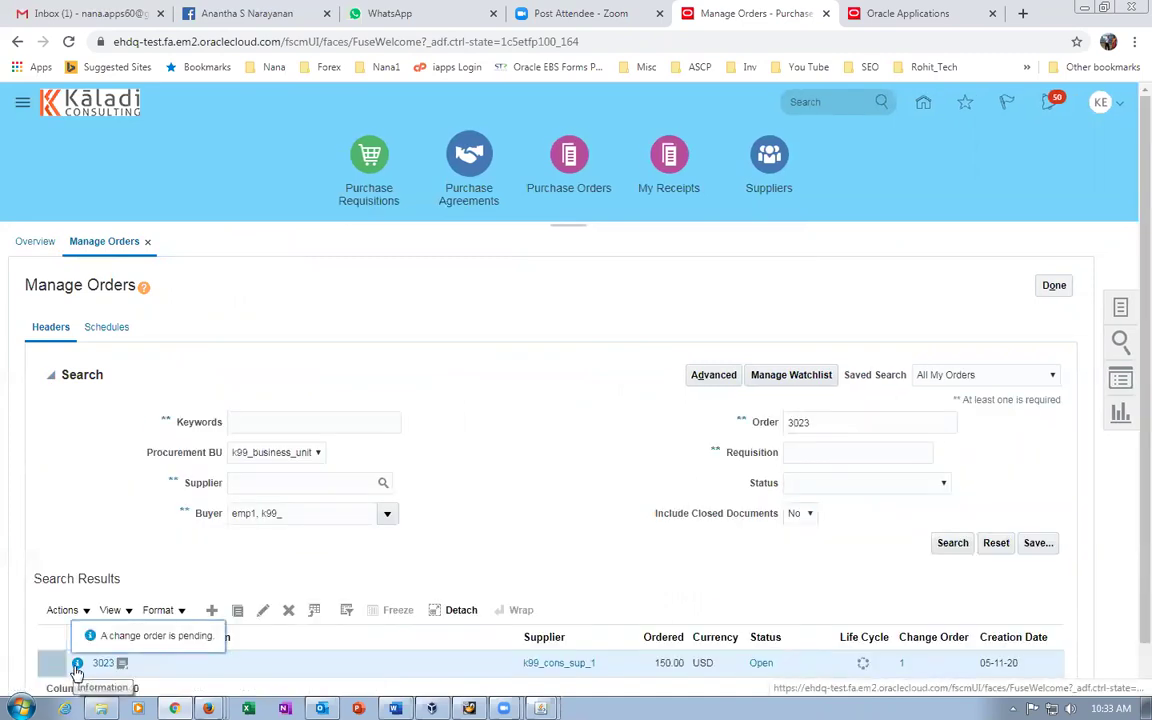
- Verify order 3023 has no pending change order, then open Supply Chain Execution from home
left_click(77, 665)
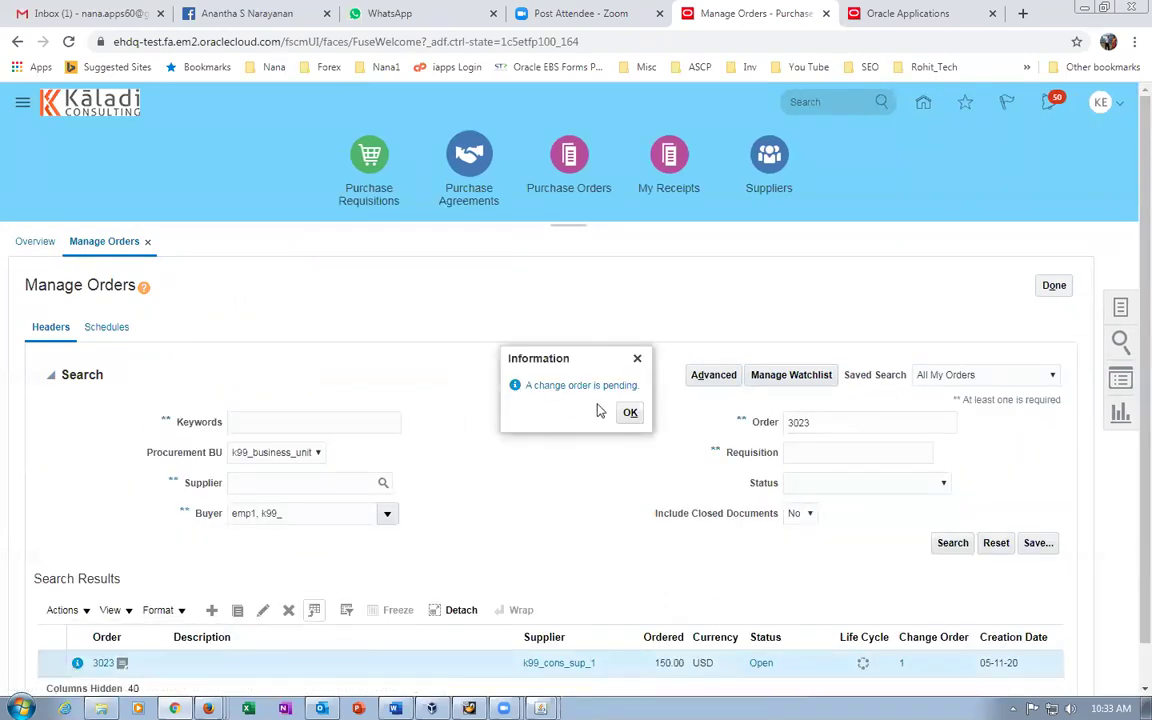
left_click(630, 414)
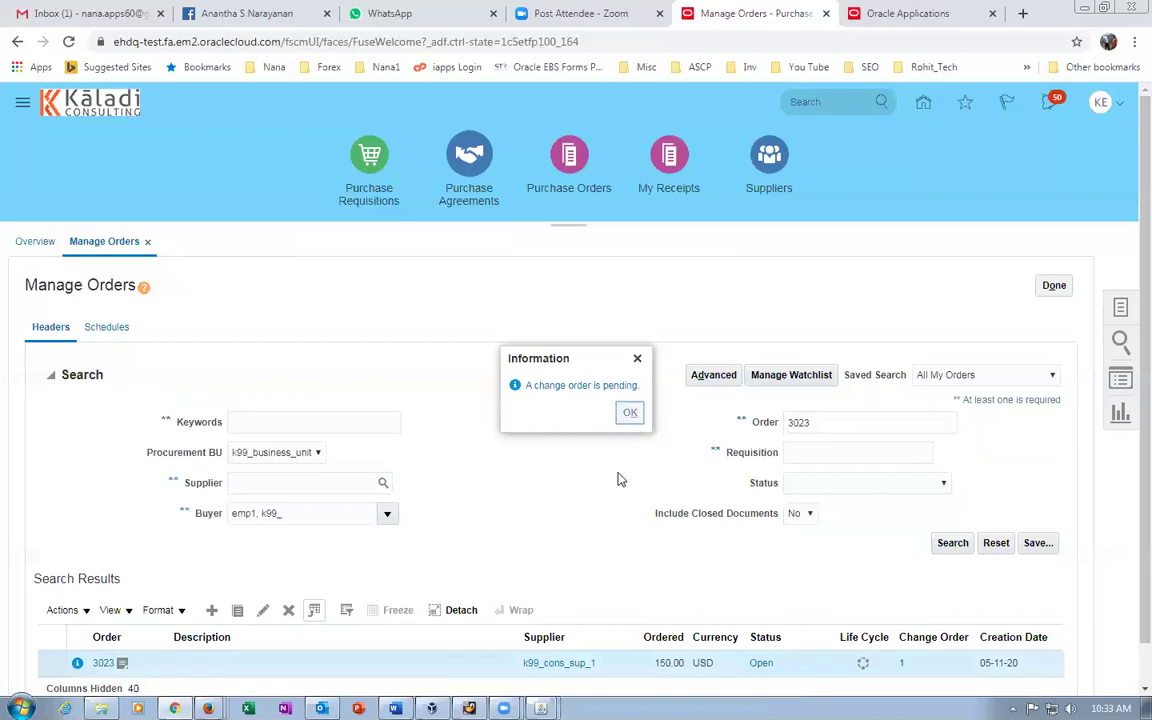
left_click(953, 543)
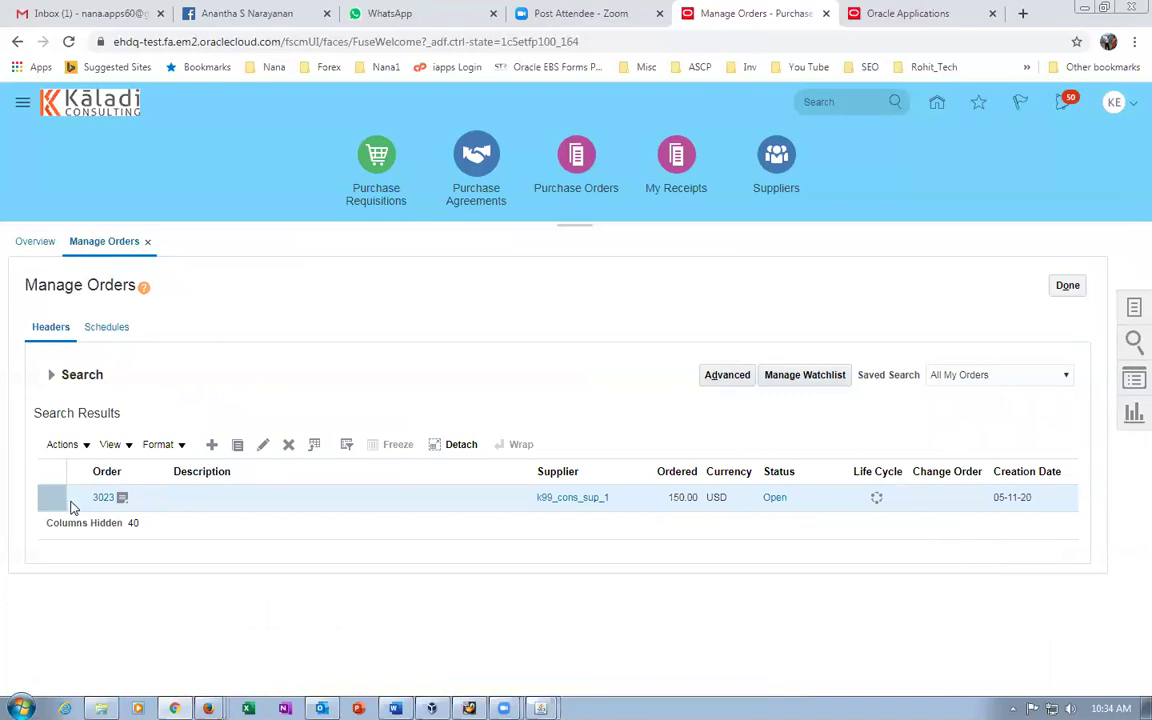
left_click(890, 14)
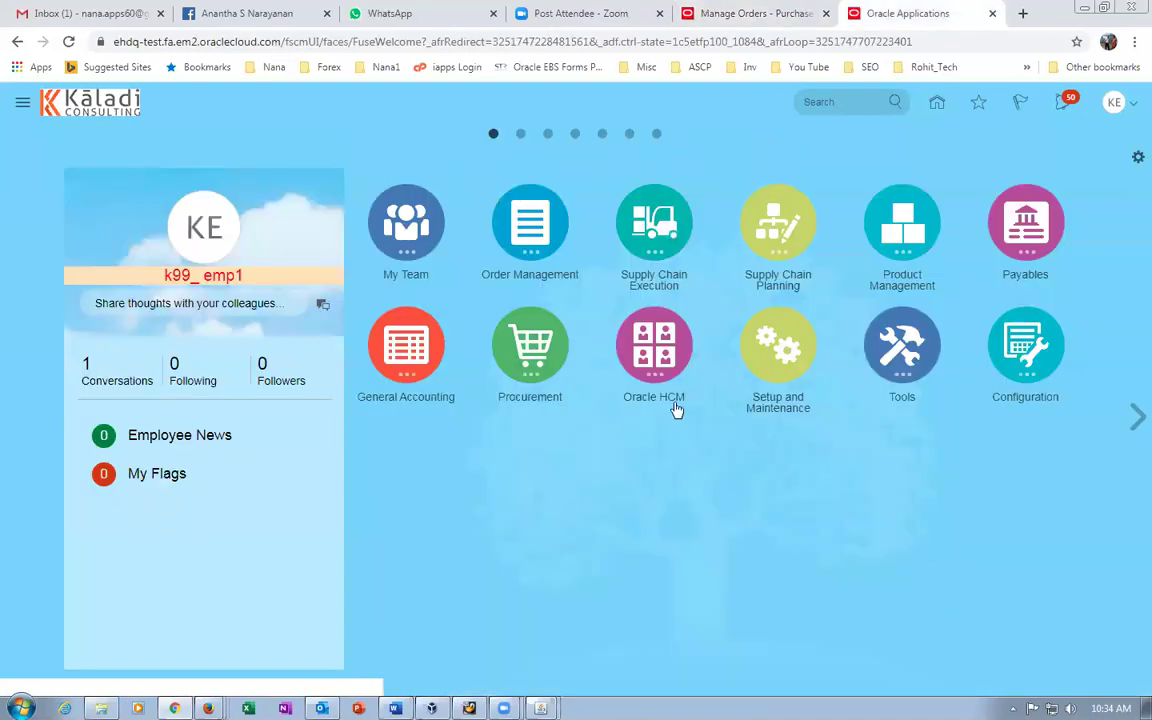
left_click(668, 224)
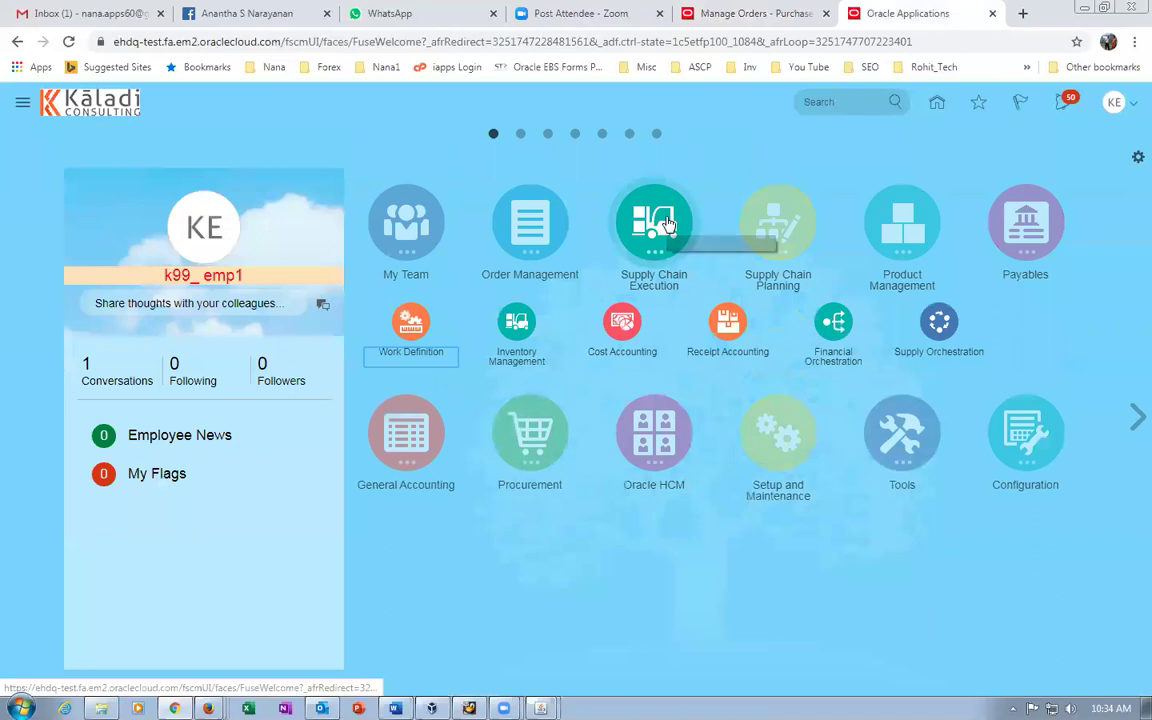
- Open Receive Expected Shipments from Inventory Management's Receipts tasks
left_click(510, 324)
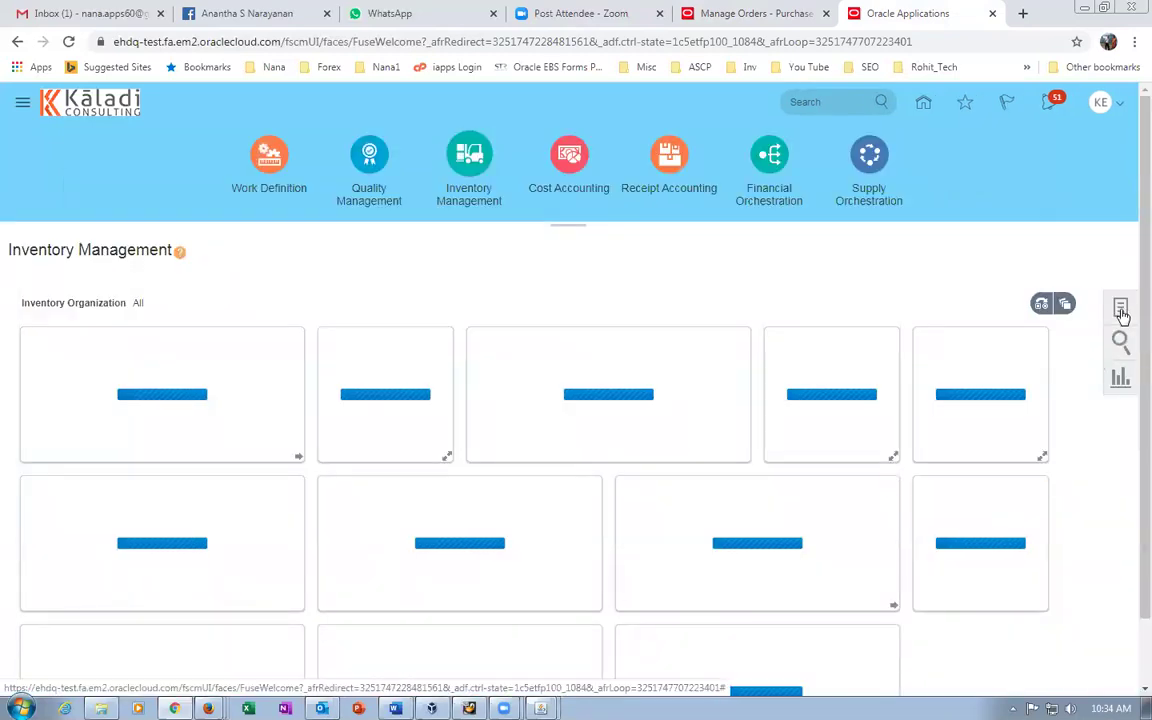
left_click(1121, 312)
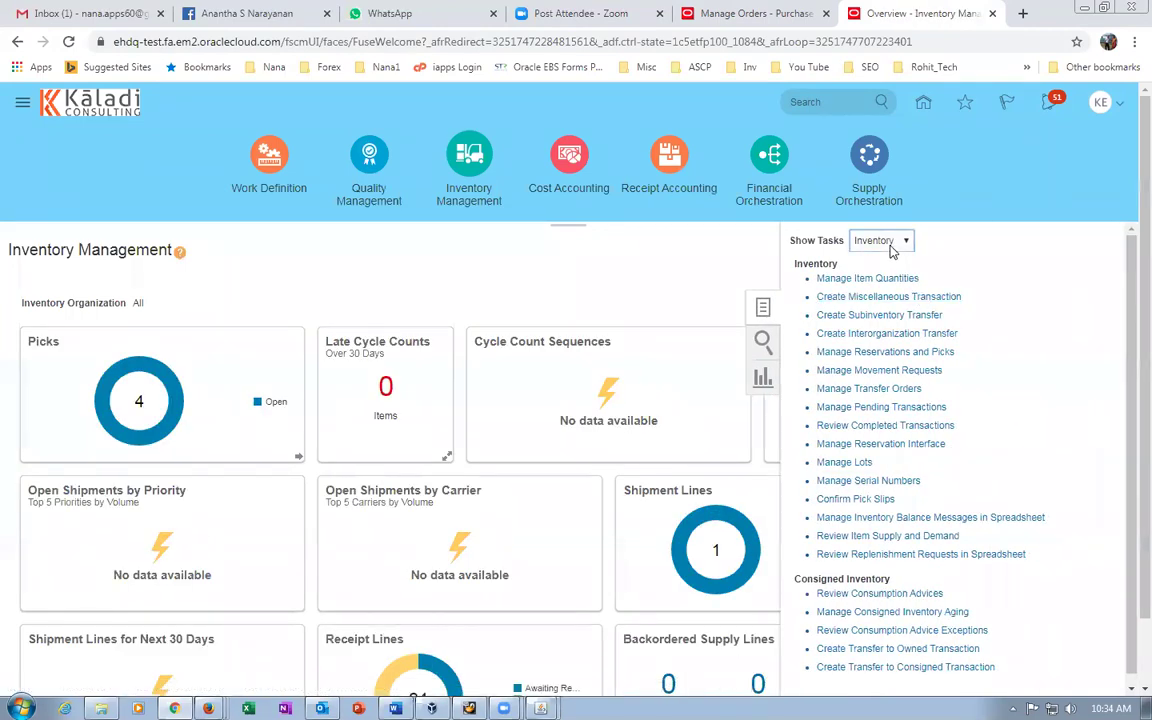
left_click(880, 241)
left_click(878, 309)
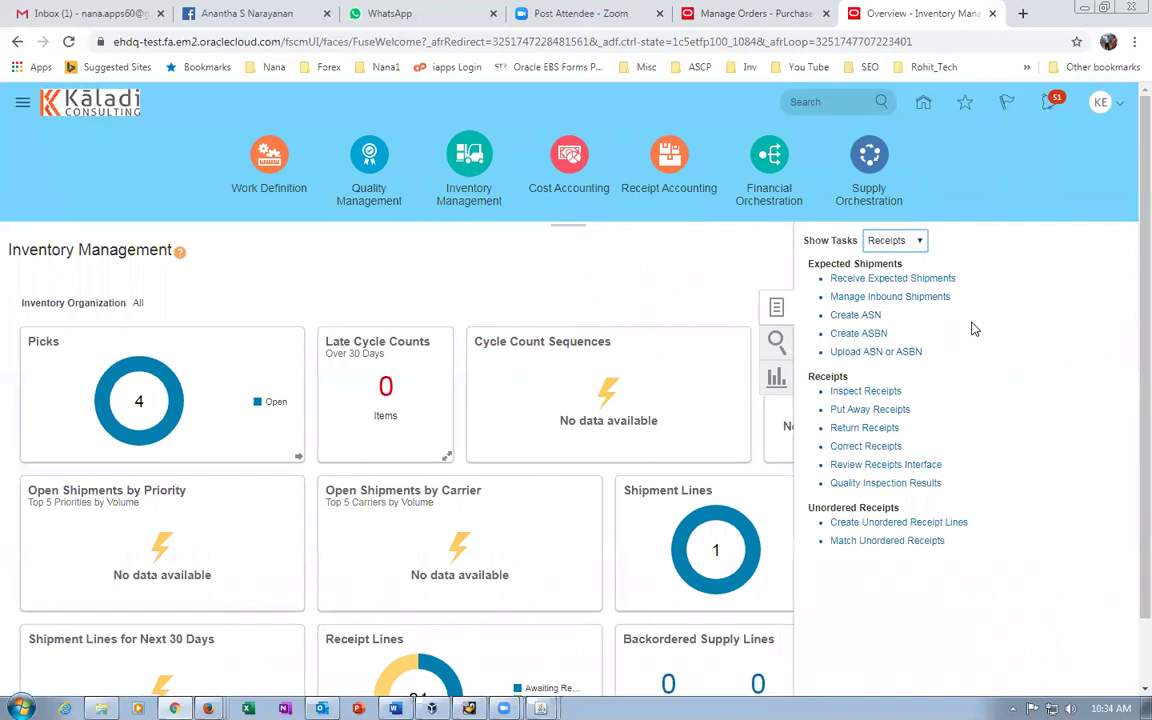
left_click(878, 279)
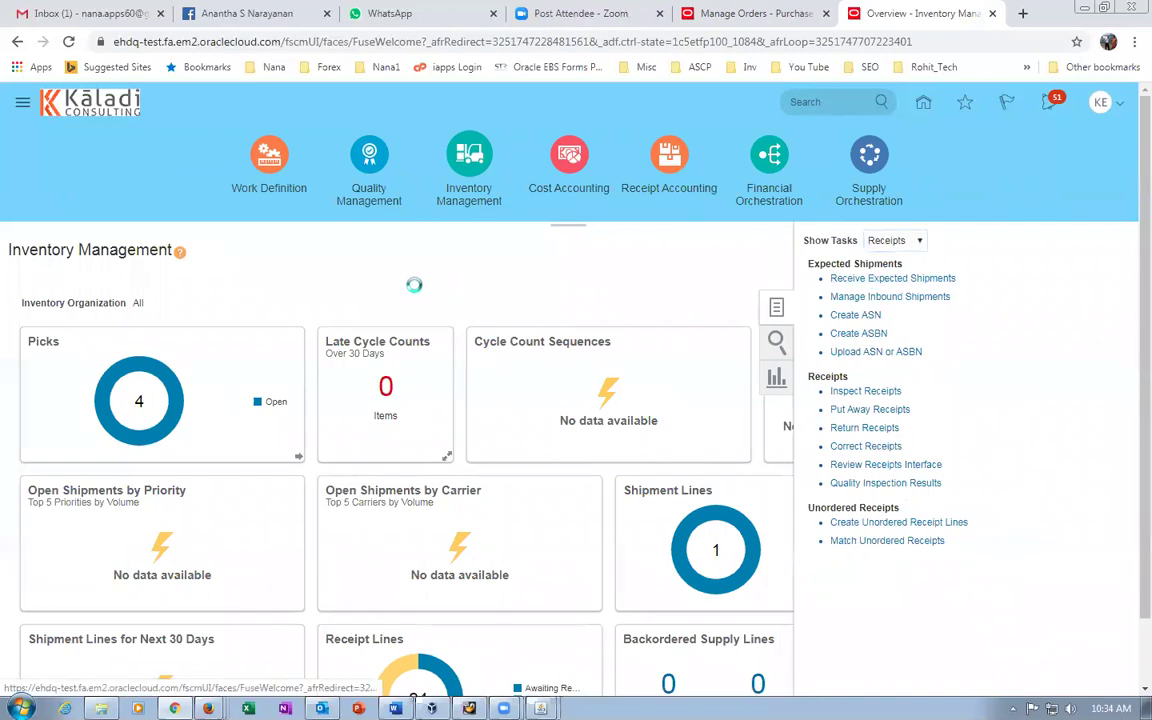
left_click(372, 265)
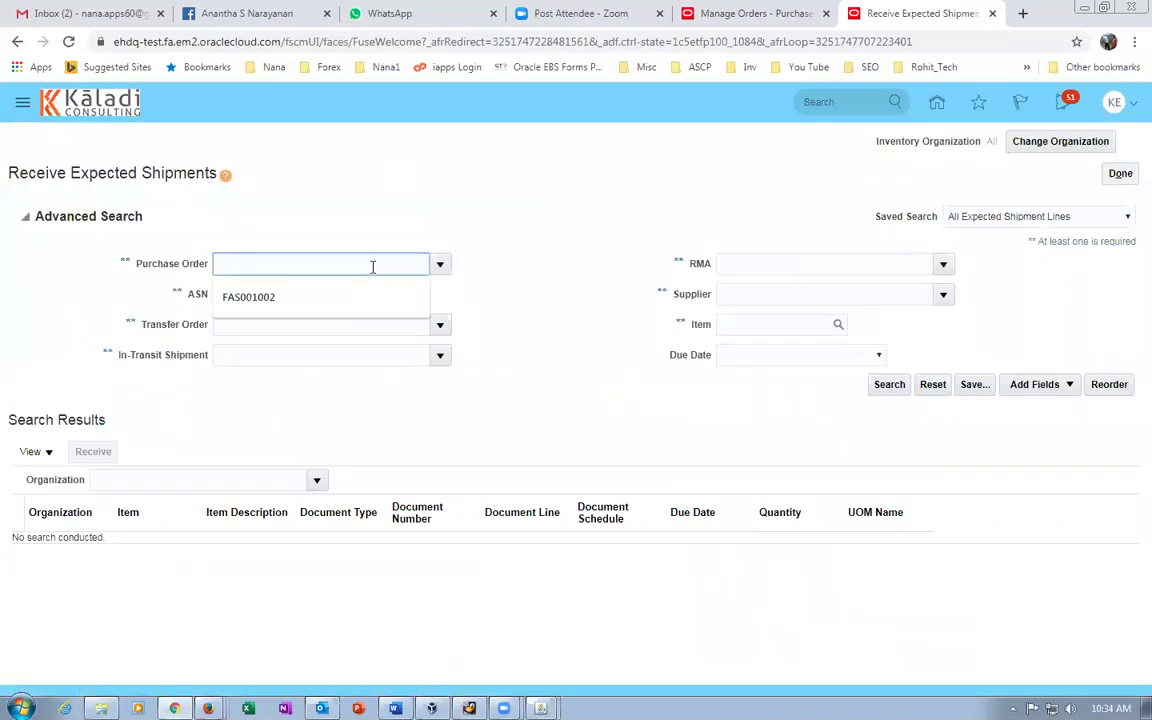
- Search expected shipments for purchase order 3023 and receive its line
type("3023")
key("Tab")
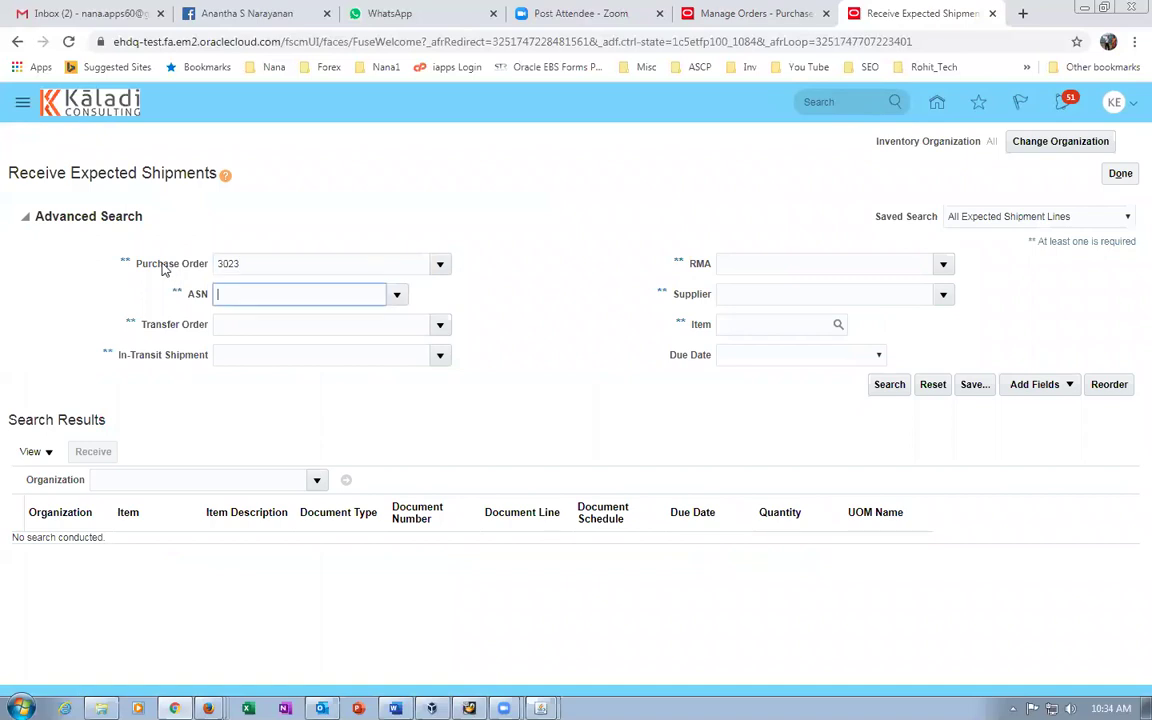
left_click(889, 384)
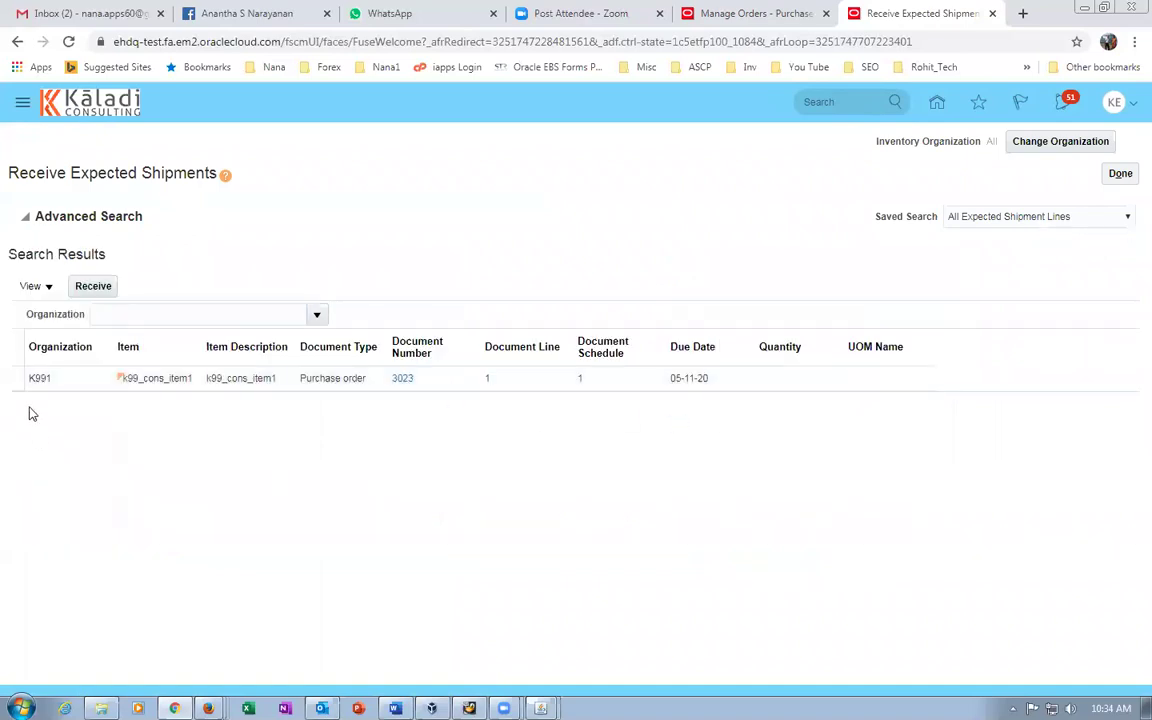
left_click(92, 287)
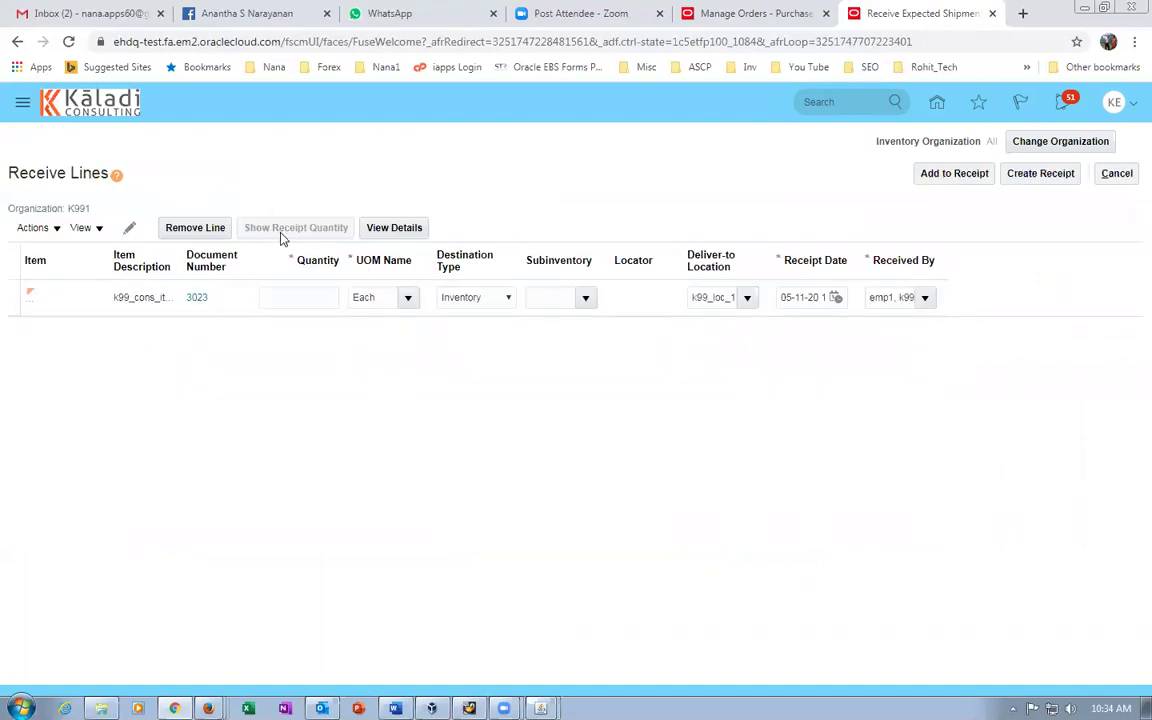
- Enter received quantity 100, choose subinventory k991_sub1, and create the receipt
left_click(295, 298)
type("10")
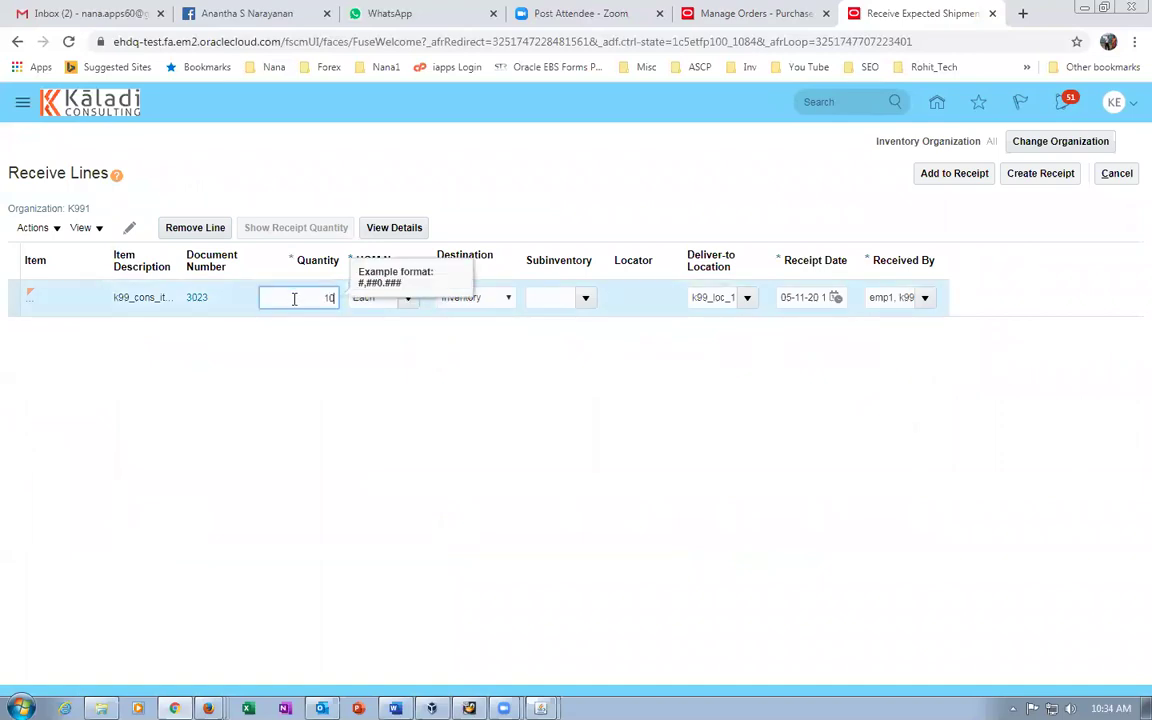
type("0")
key("Tab")
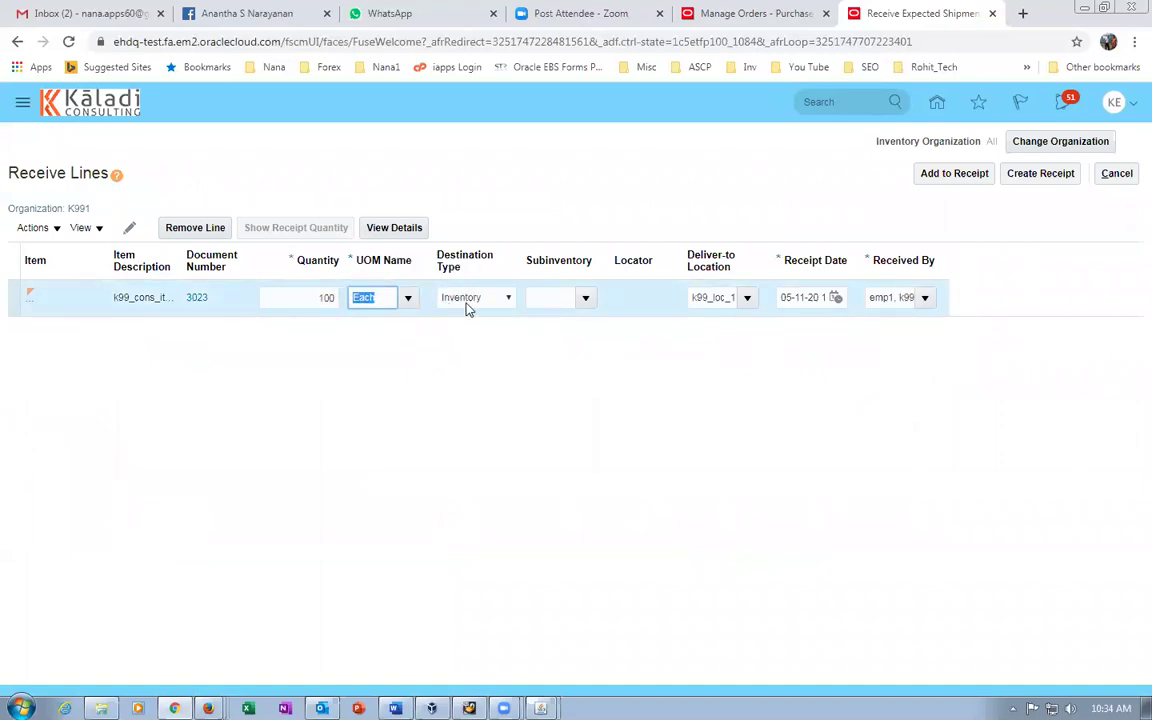
left_click(585, 298)
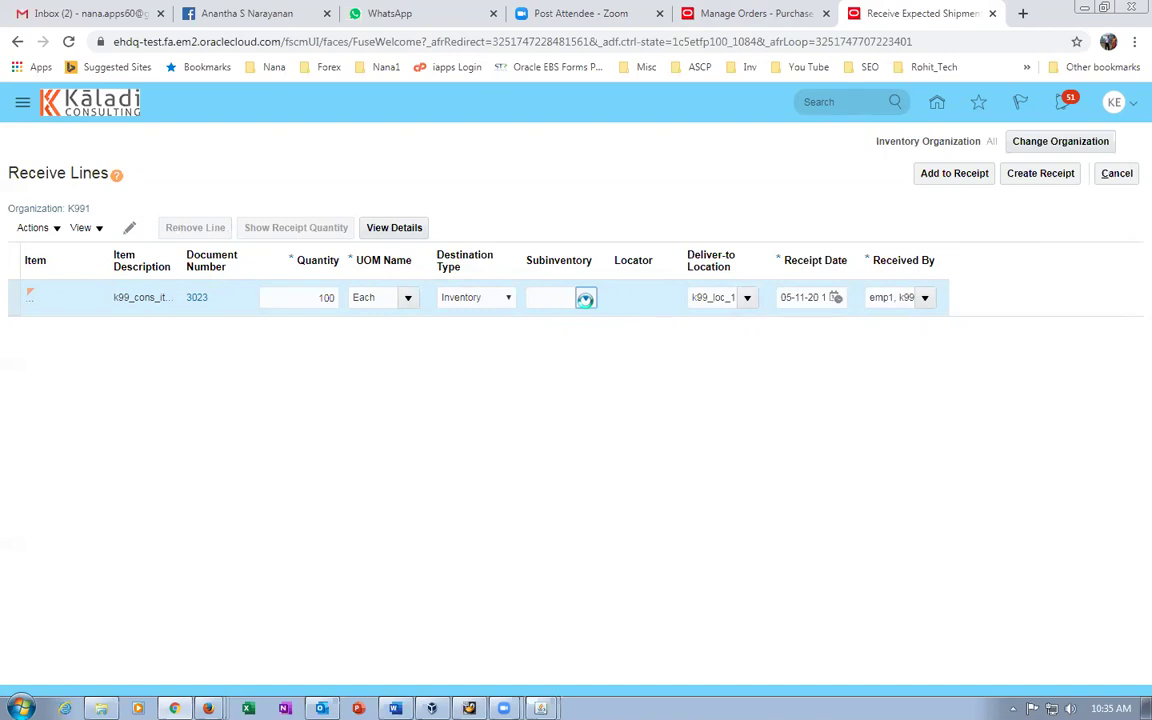
left_click(585, 299)
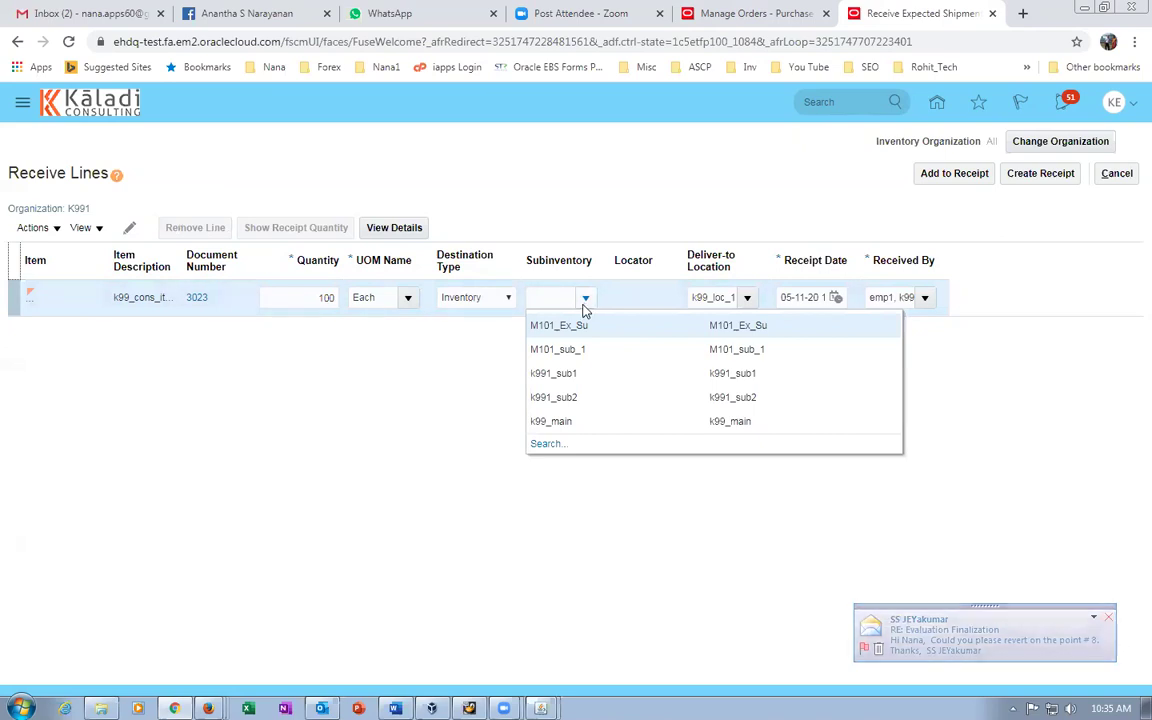
left_click(578, 376)
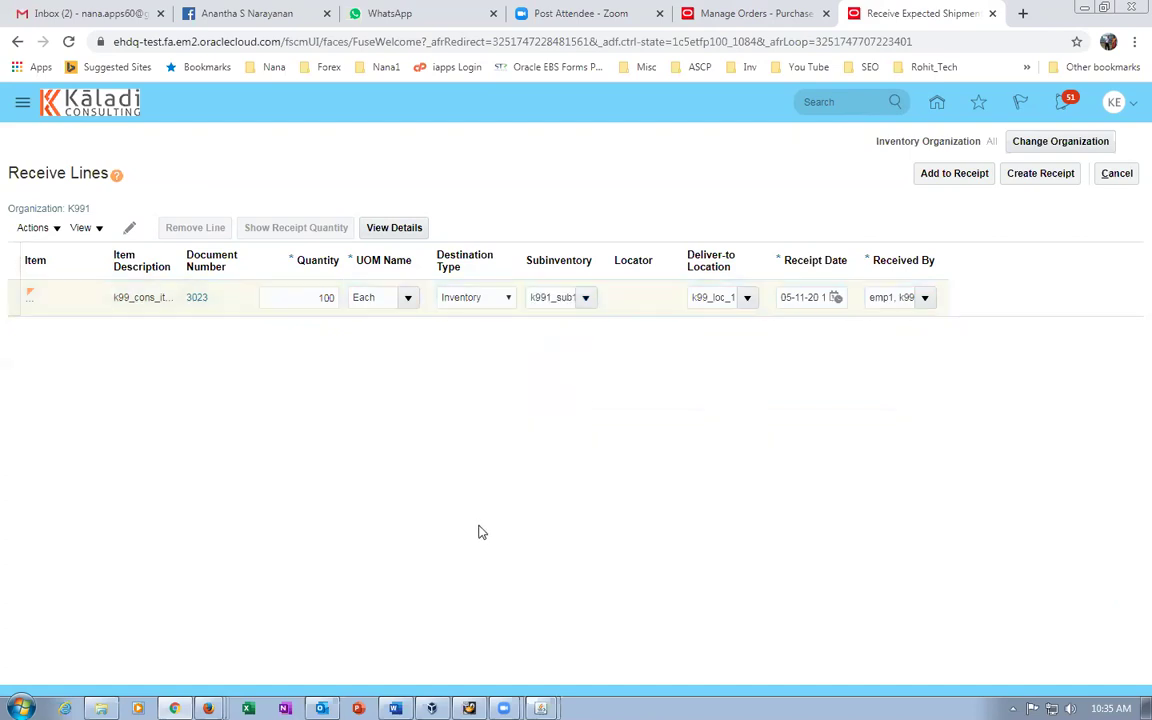
left_click(1042, 174)
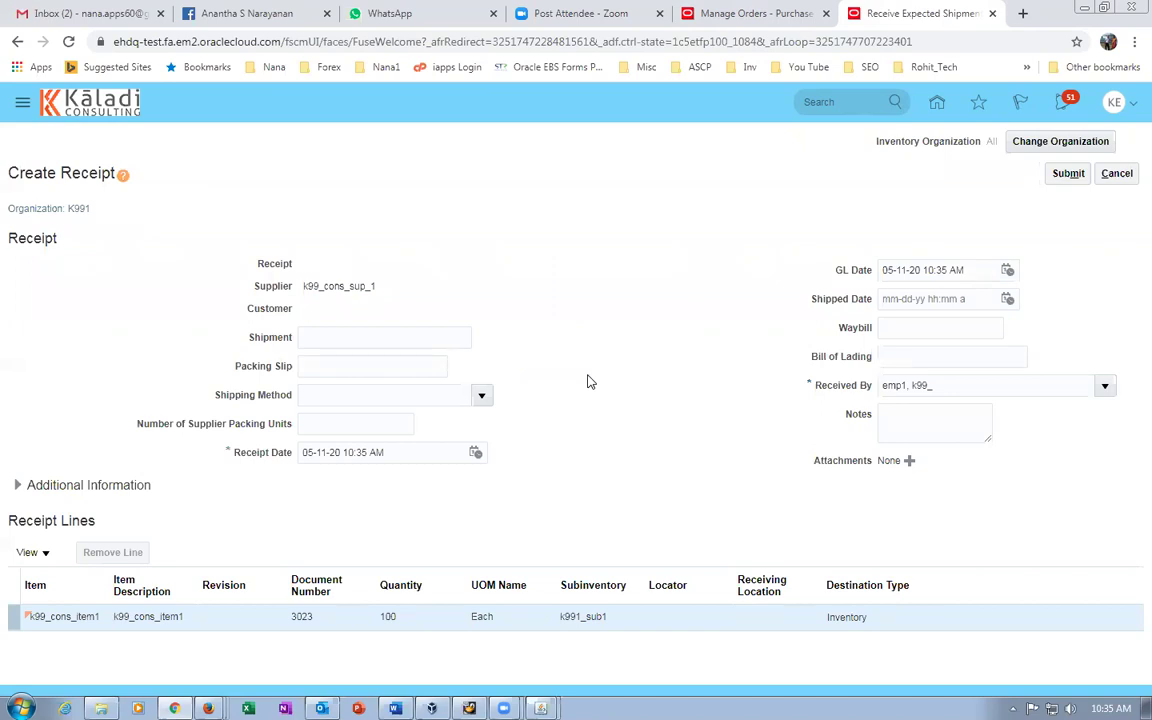
- Submit the receipt, note receipt number 1015, and dismiss the confirmation
left_click(1070, 177)
left_click(1070, 175)
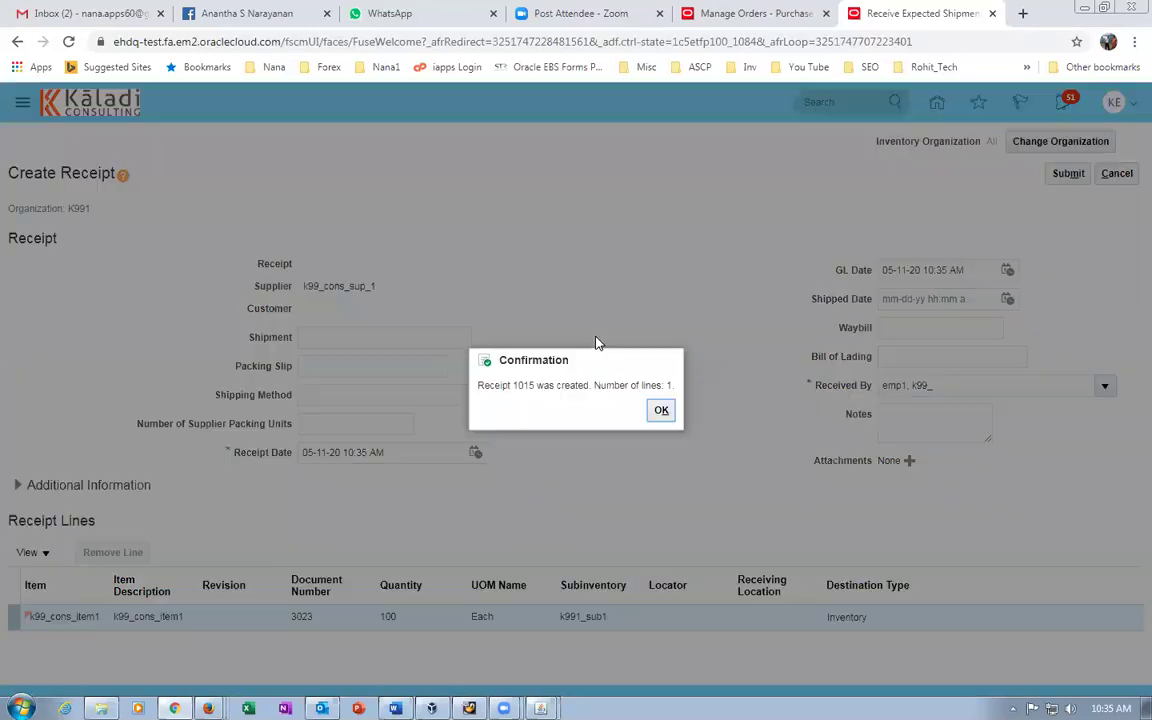
left_click_drag(489, 385, 571, 381)
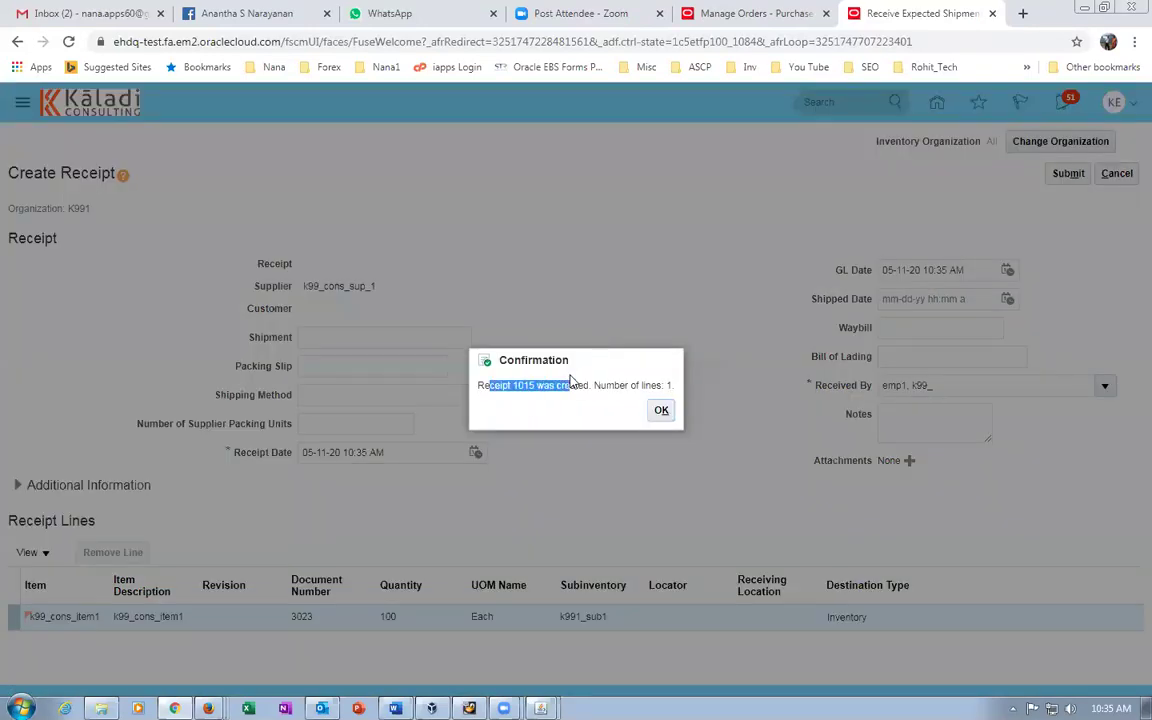
left_click(660, 413)
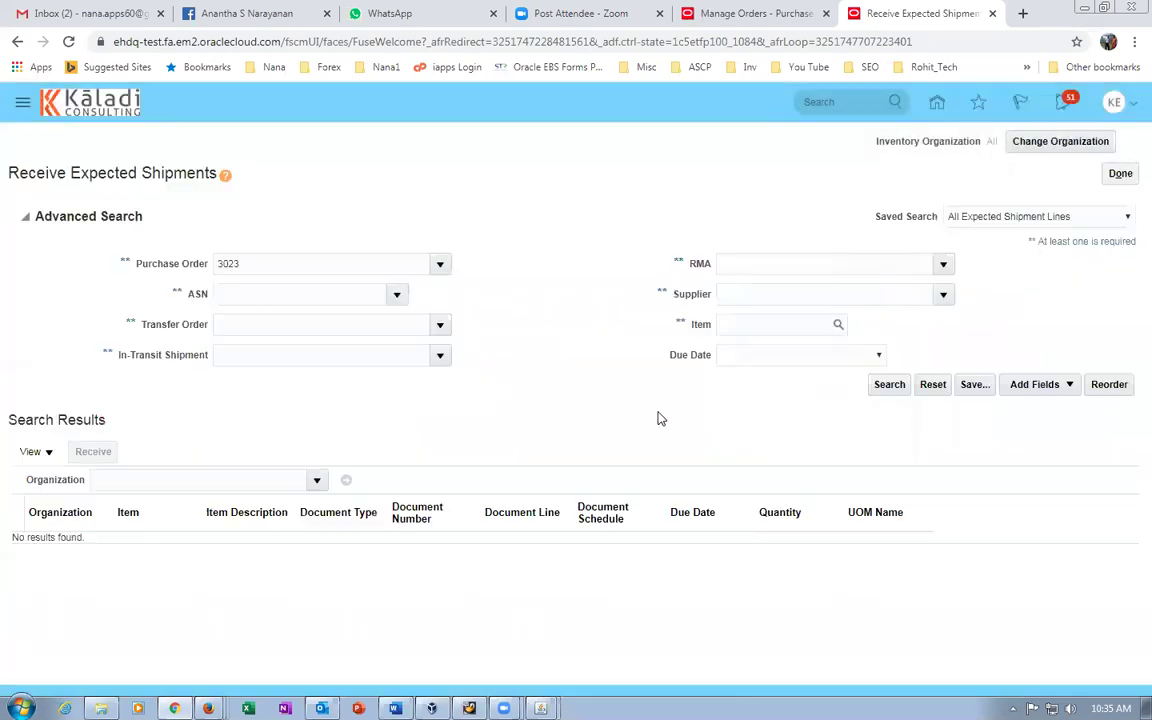
- Finish receiving and open Manage Item Quantities from the Inventory task list
left_click(1120, 175)
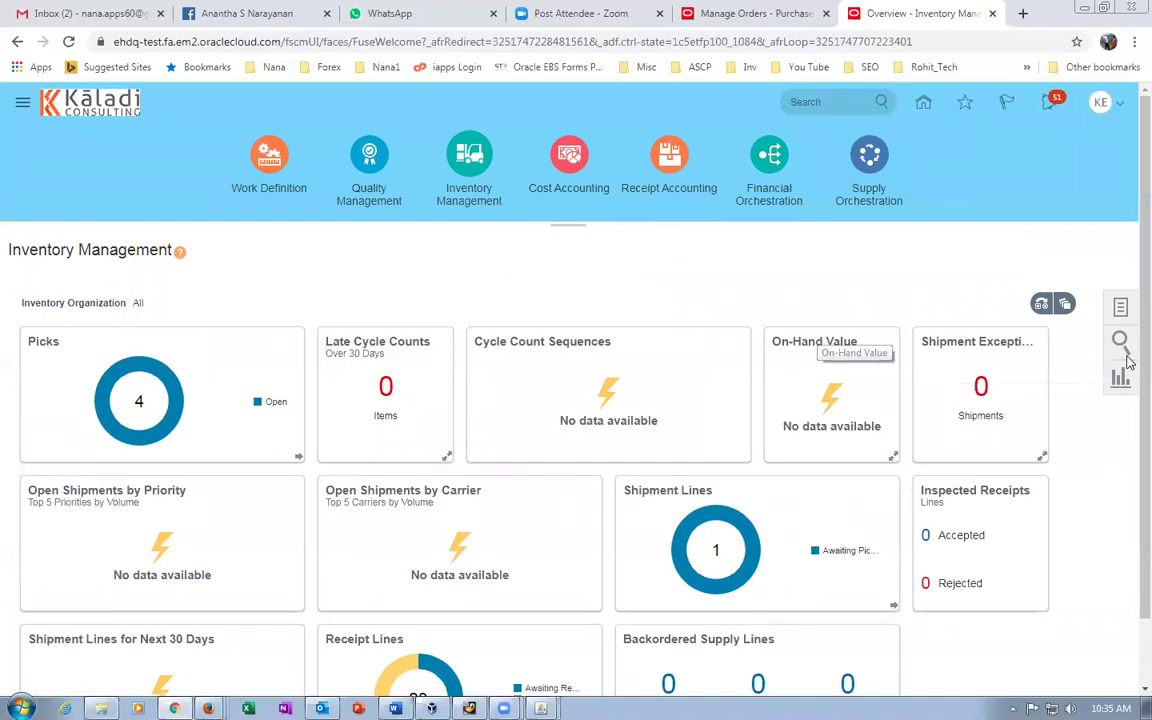
left_click(1122, 309)
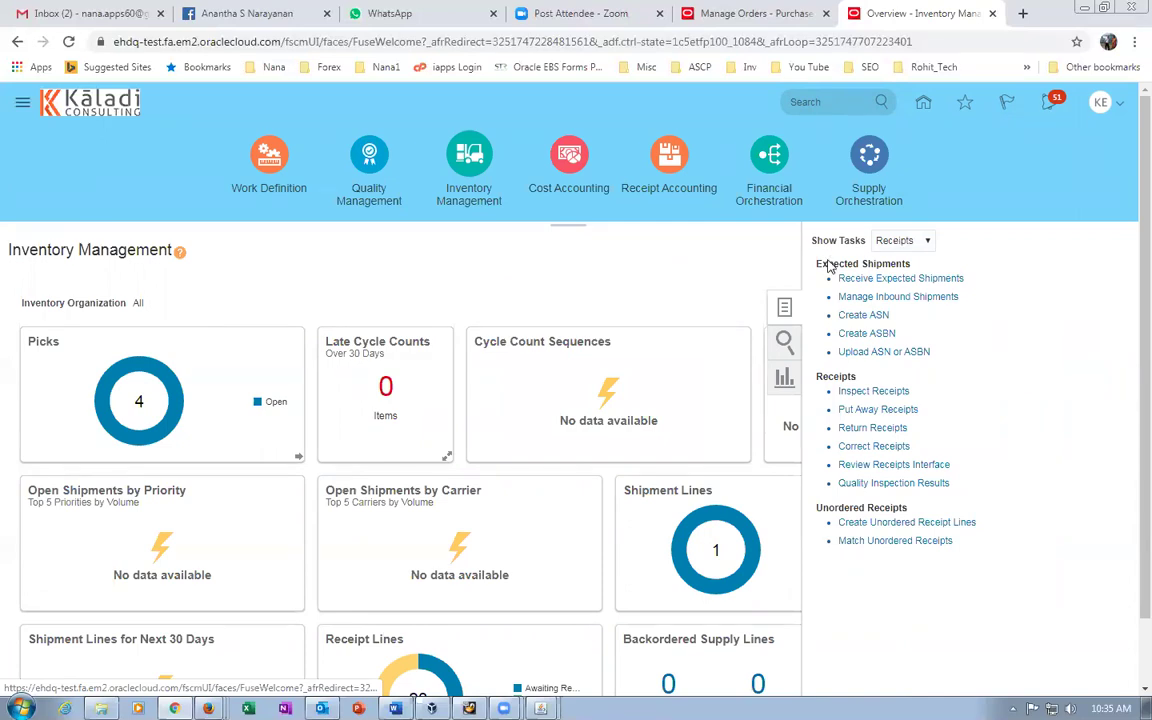
left_click(915, 246)
left_click(893, 258)
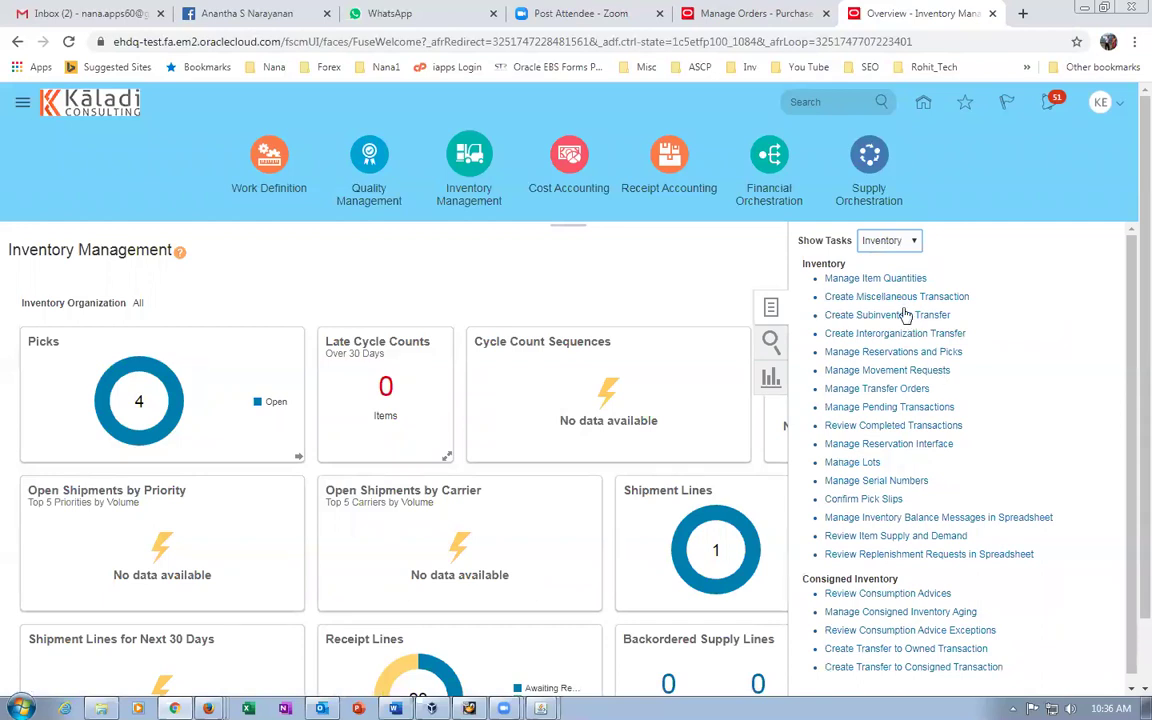
left_click(898, 279)
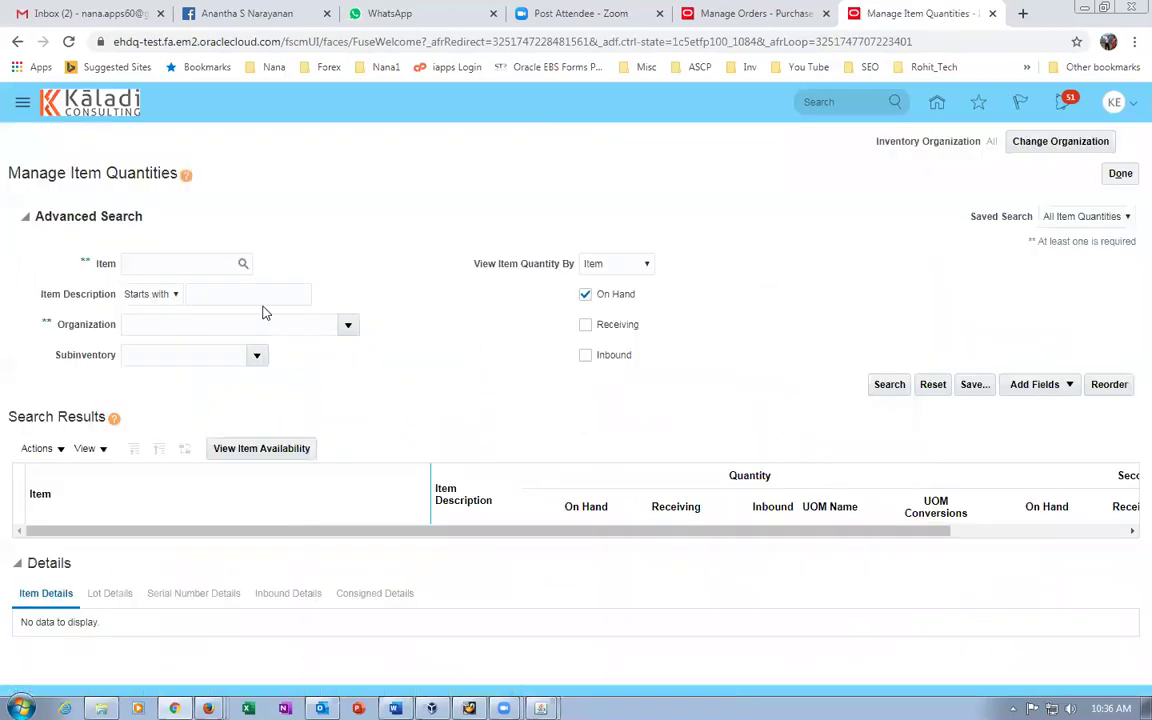
- Search quantities for k99_cons_item1 including Receiving and Inbound, and expand its result row
left_click(172, 269)
type("k99_cons")
key("Tab")
left_click(585, 325)
left_click(586, 357)
left_click(893, 385)
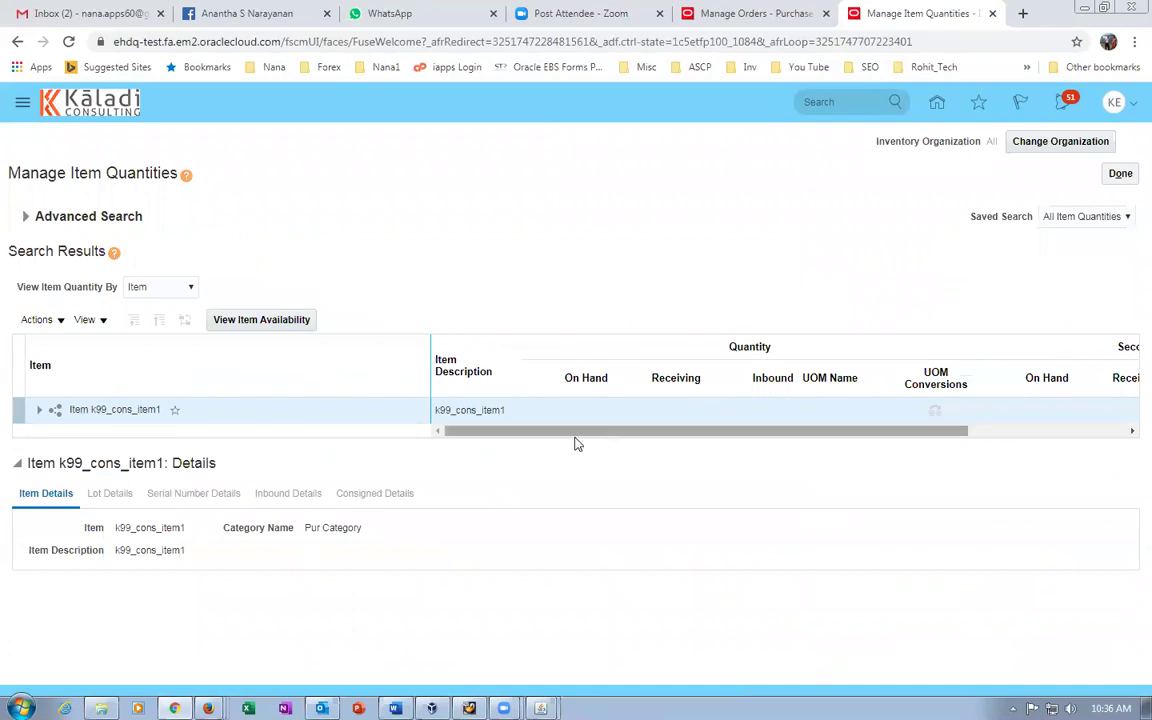
left_click(40, 418)
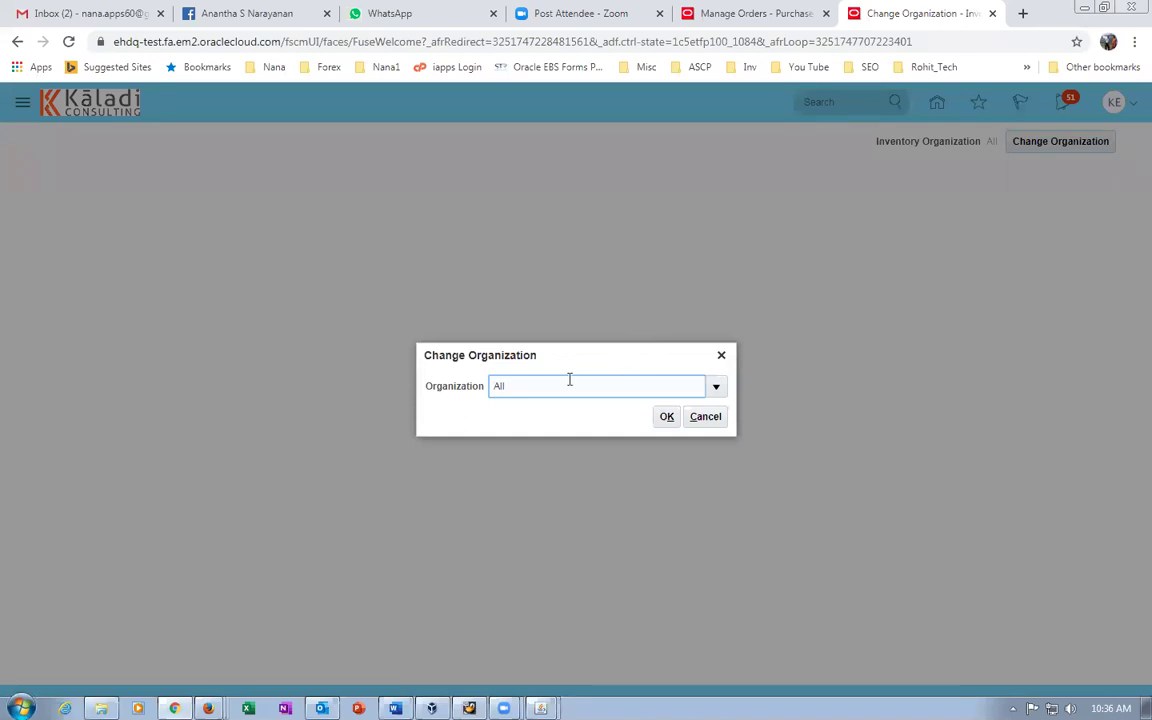
- Change the organization to K991 and return to Manage Item Quantities for that organization
type("K991")
key("Return")
left_click(665, 420)
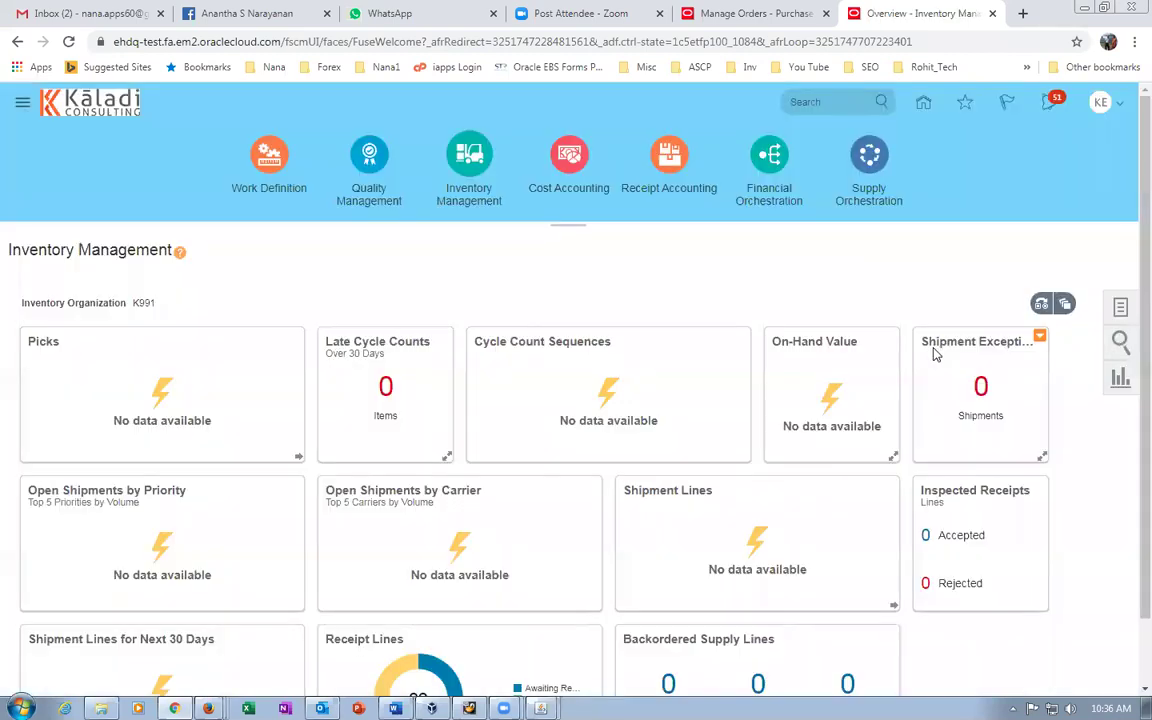
left_click(1121, 309)
left_click(864, 277)
- Search k99_cons_item1 including receiving and inbound quantities, then drill into K991 subinventory k991_sub1
left_click(155, 265)
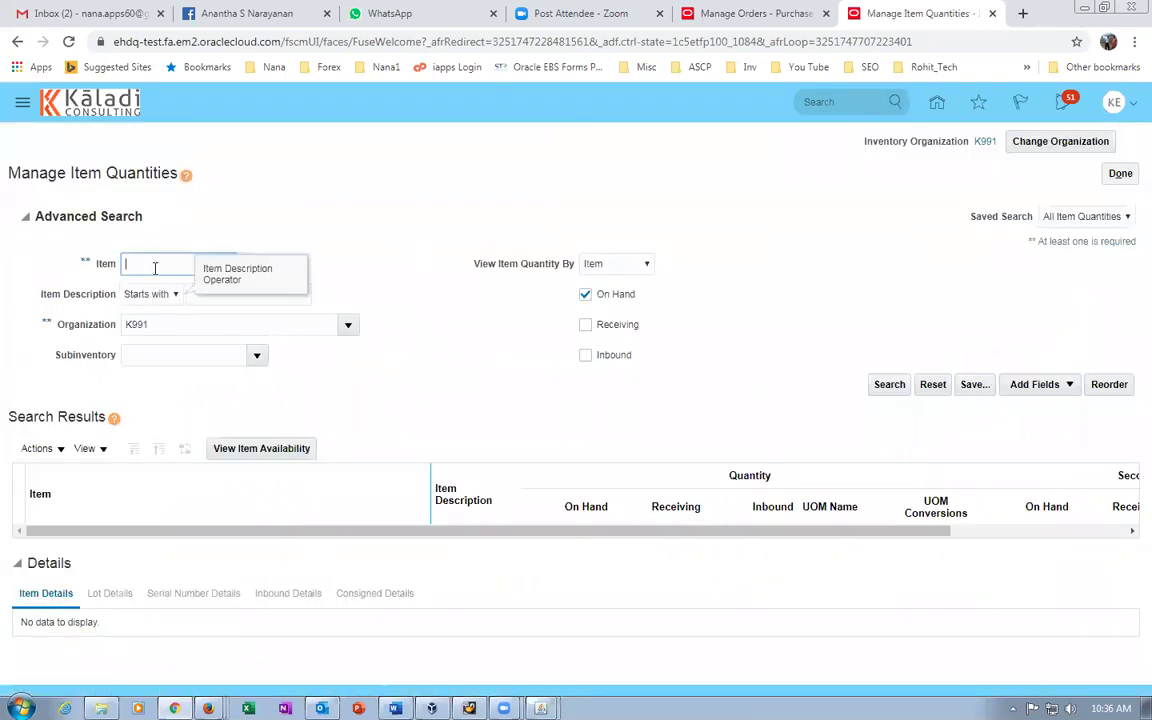
type("k99_cons")
key("Tab")
left_click(585, 325)
left_click(585, 354)
left_click(884, 386)
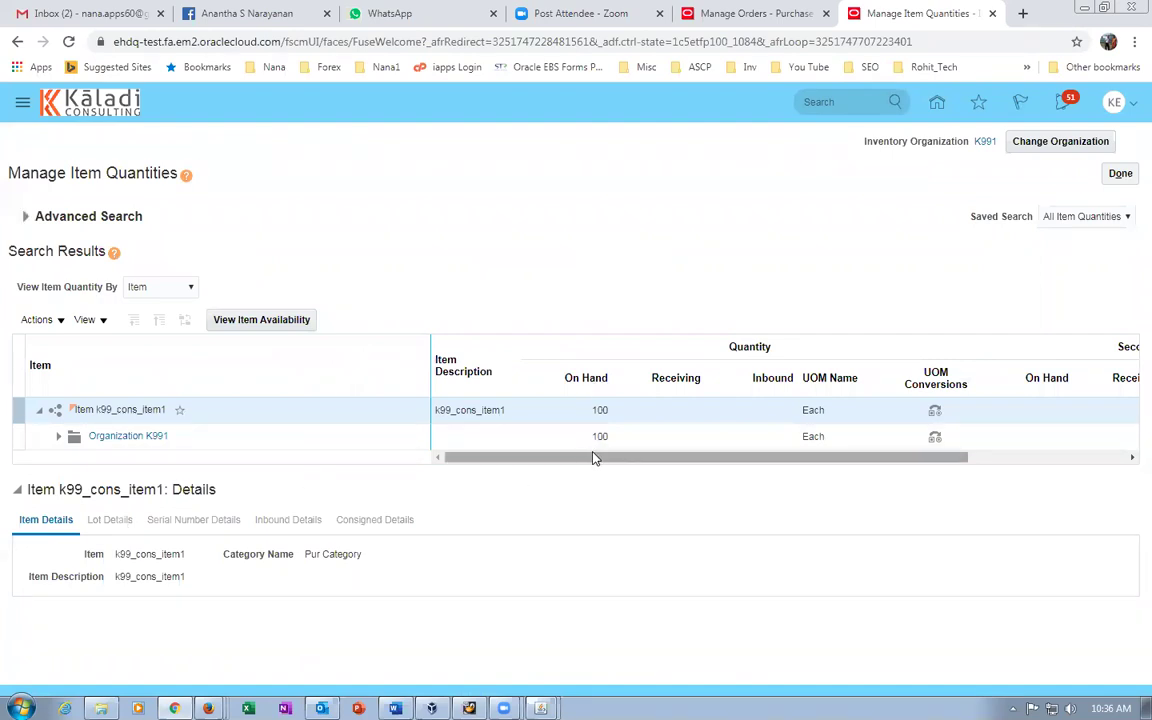
left_click(60, 446)
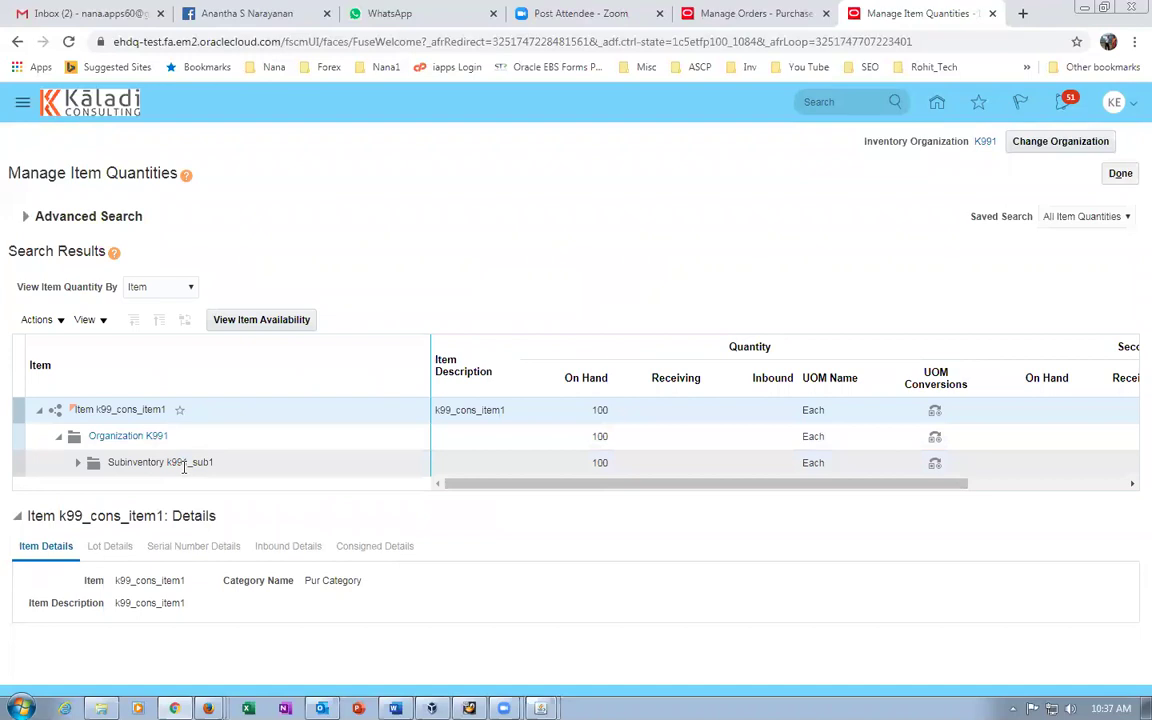
left_click(162, 462)
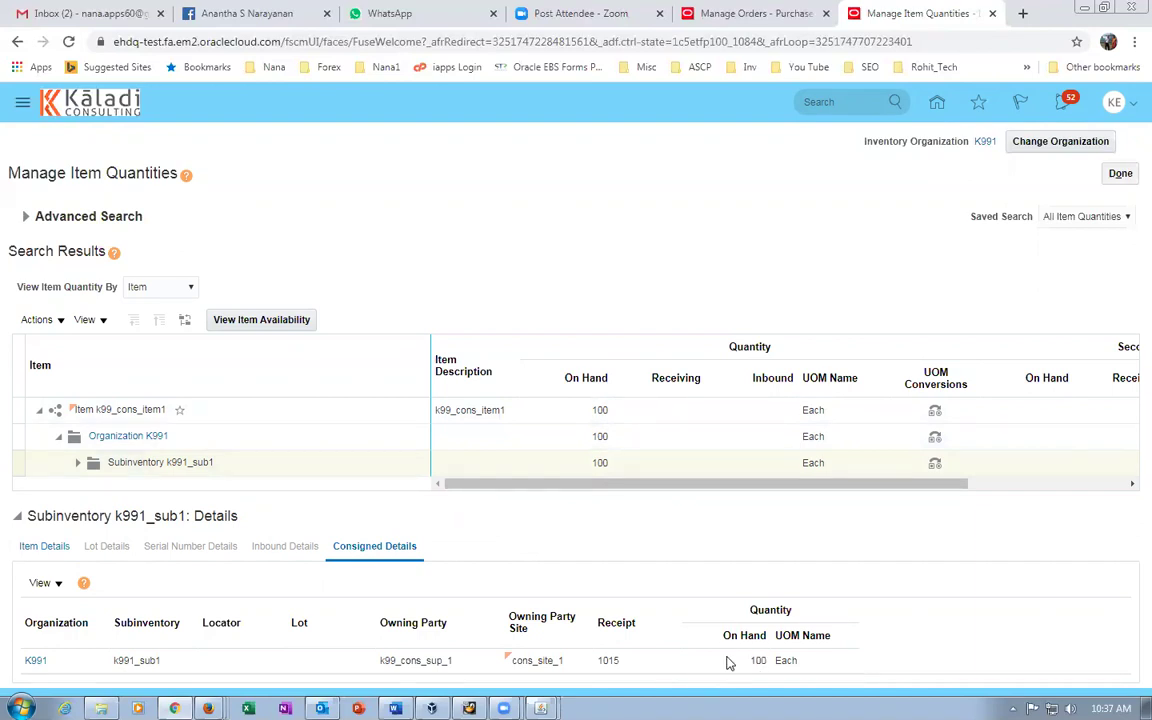
- Bring up the Consigned_Process flowchart and highlight the Consigned Inventory and Transferred to Regular Stock boxes
key("alt+Tab")
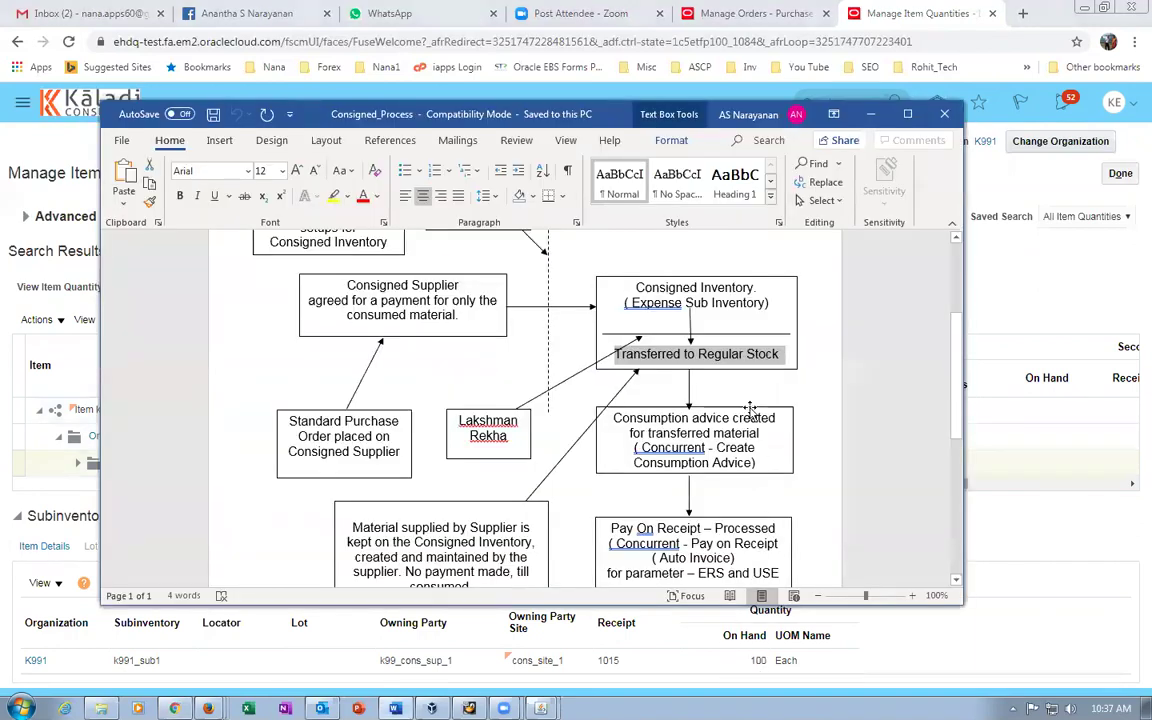
left_click_drag(636, 288, 779, 314)
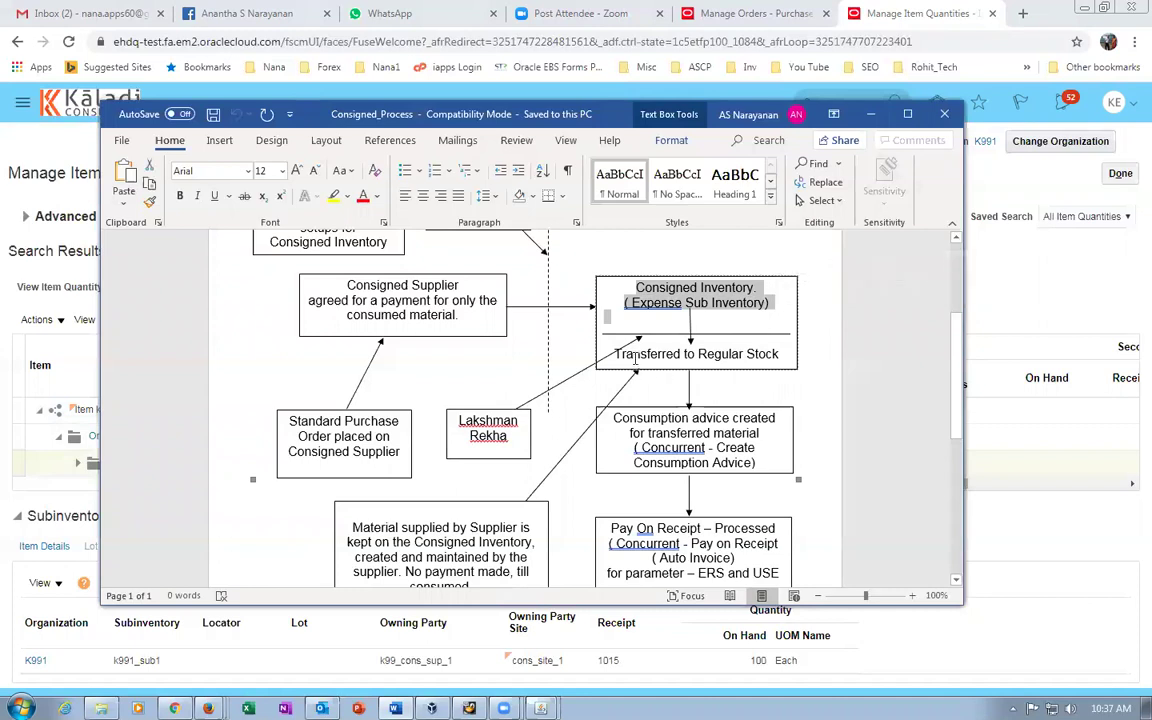
left_click_drag(614, 354, 762, 352)
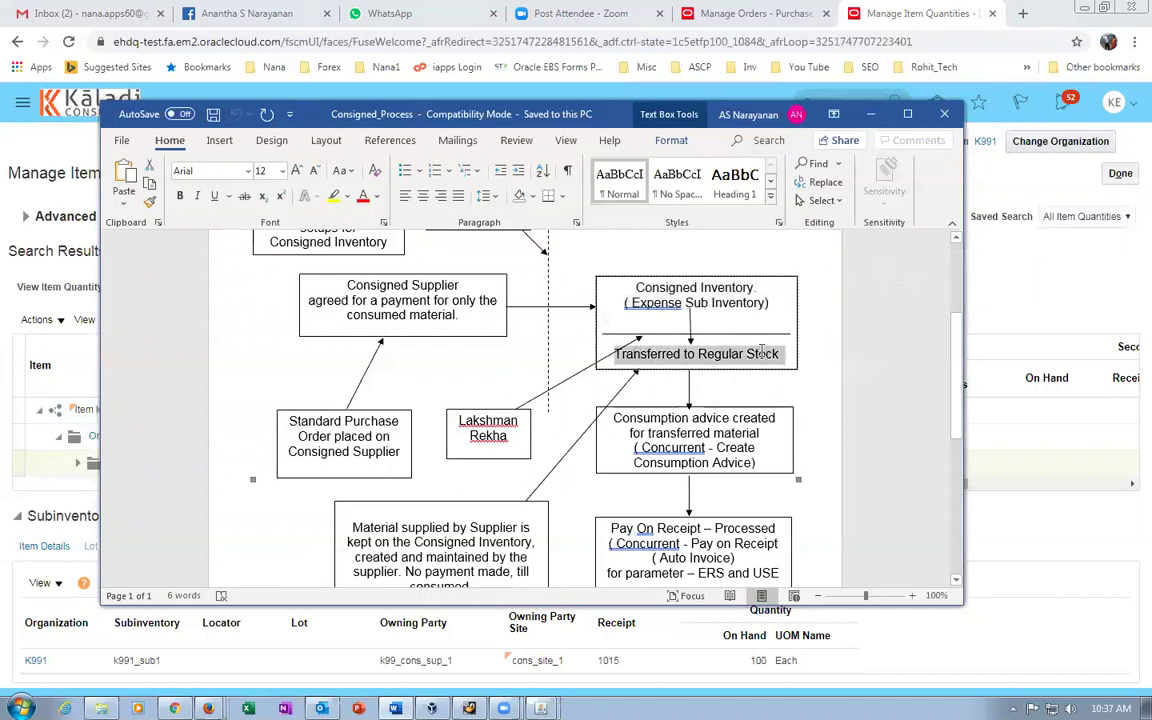
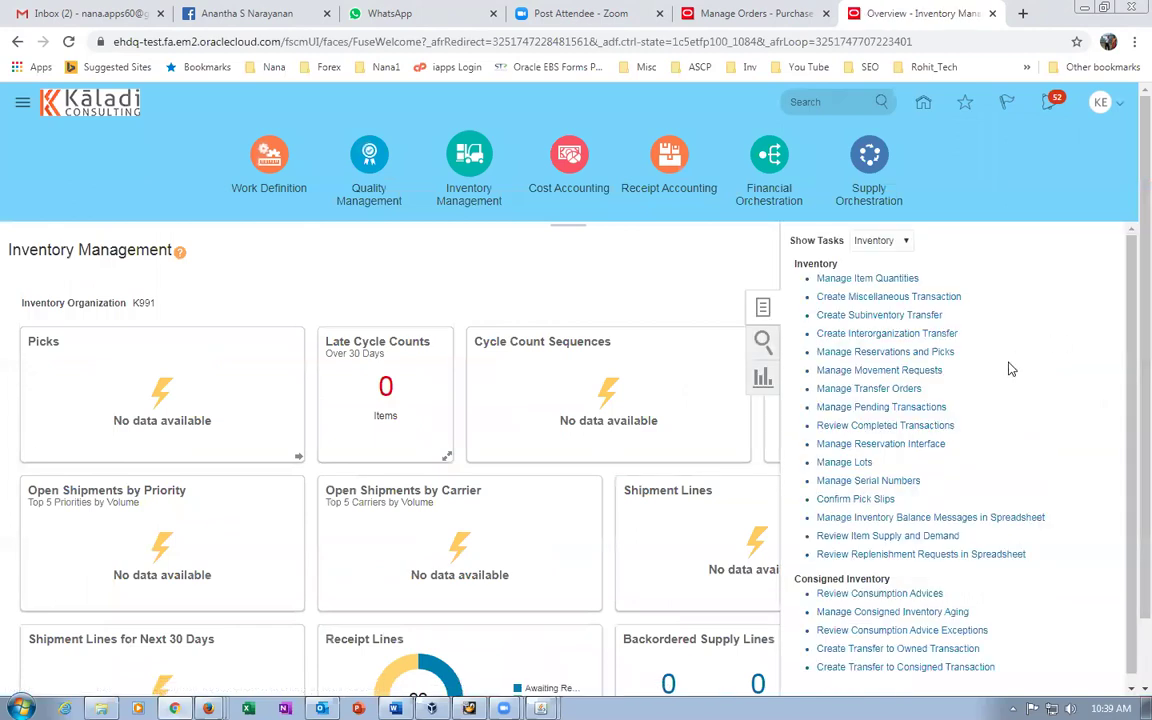
- Scroll the Inventory Management Tasks panel down to reveal the Consigned Inventory task links
scroll(1128, 503, "down", 2)
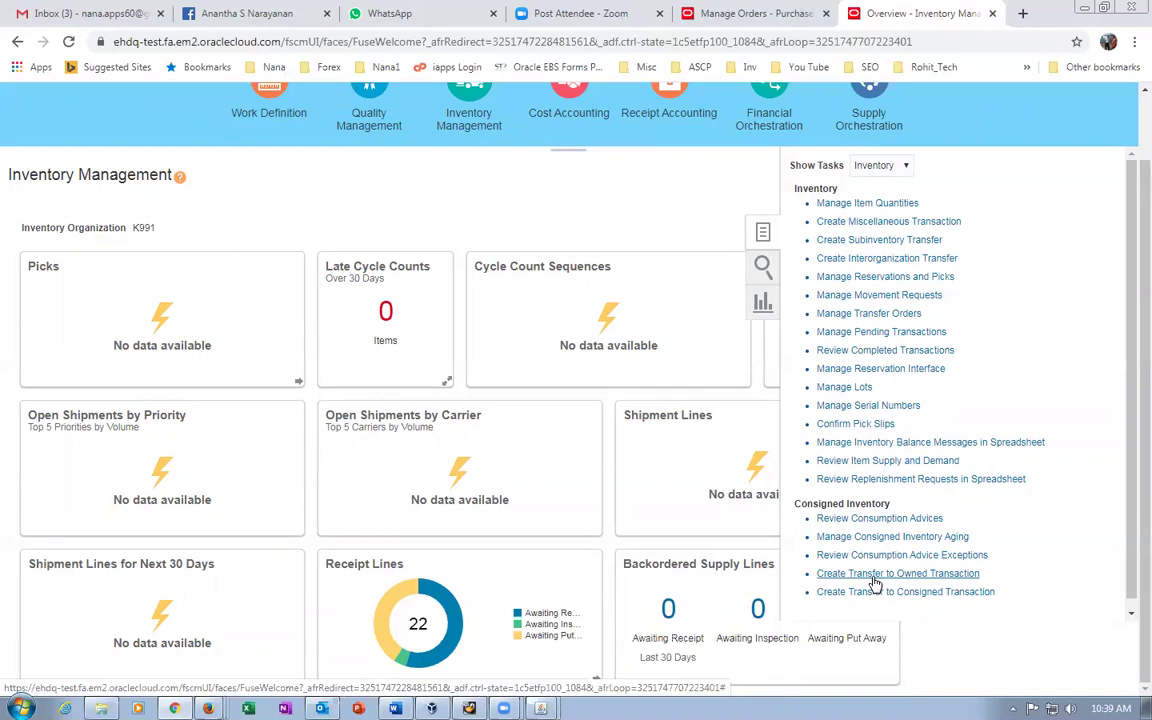
key("alt+Tab")
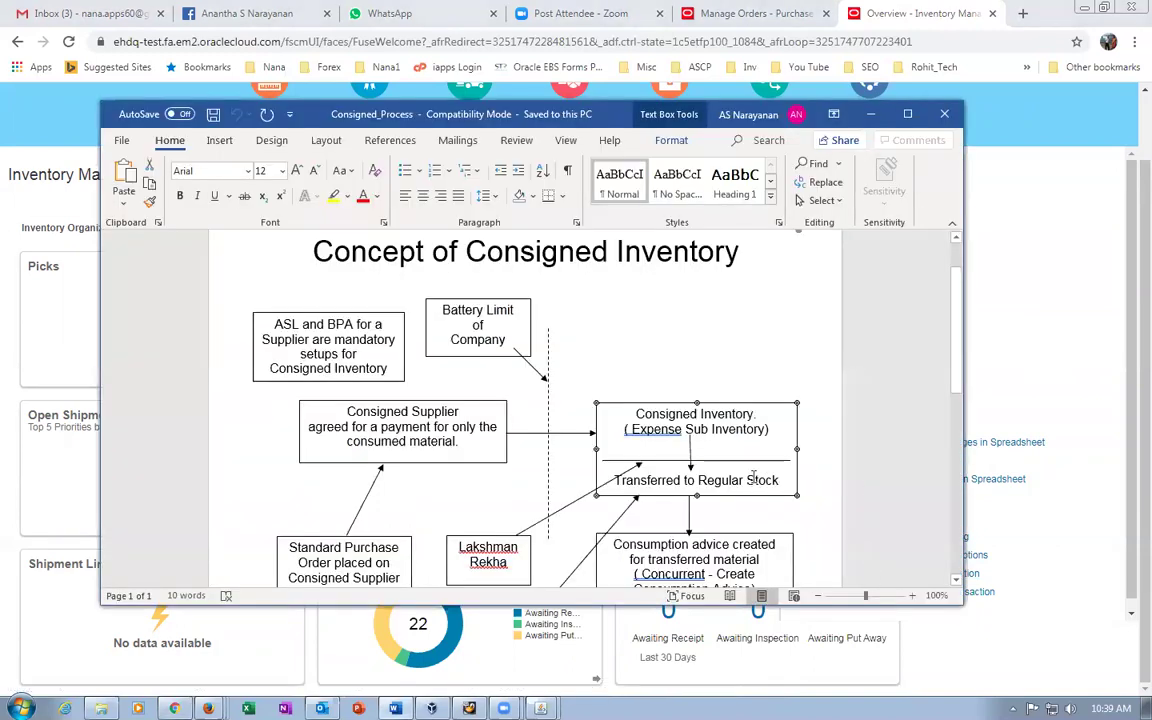
left_click_drag(614, 481, 743, 482)
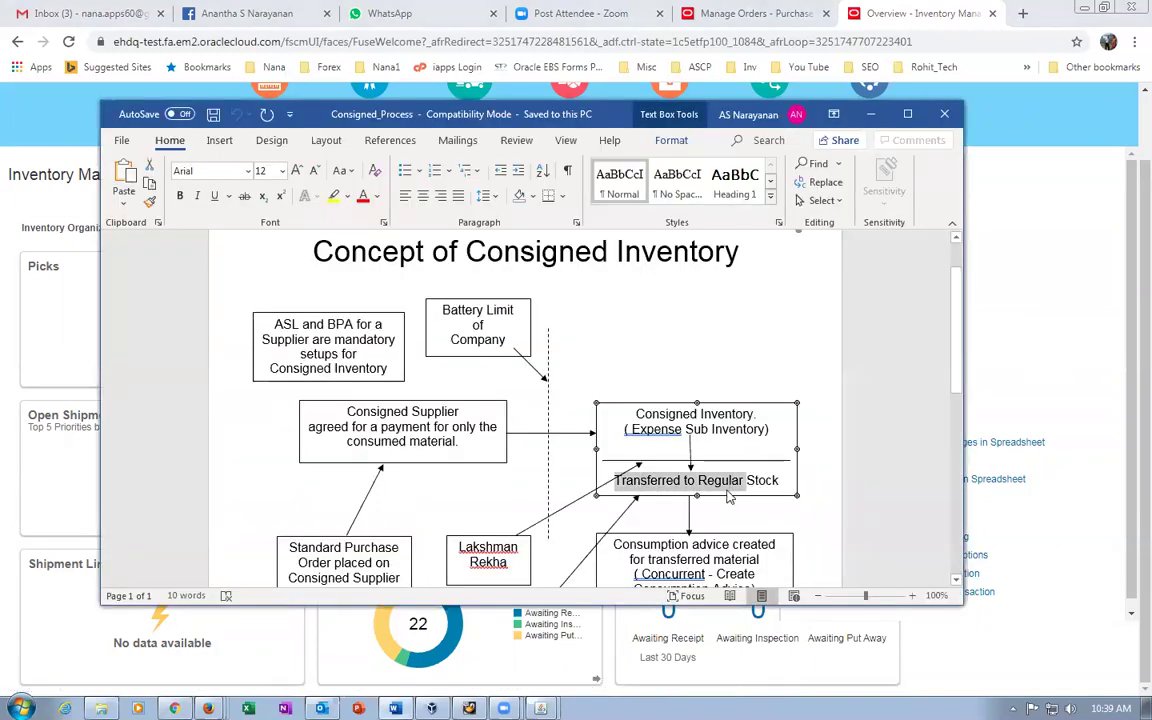
key("alt+Tab")
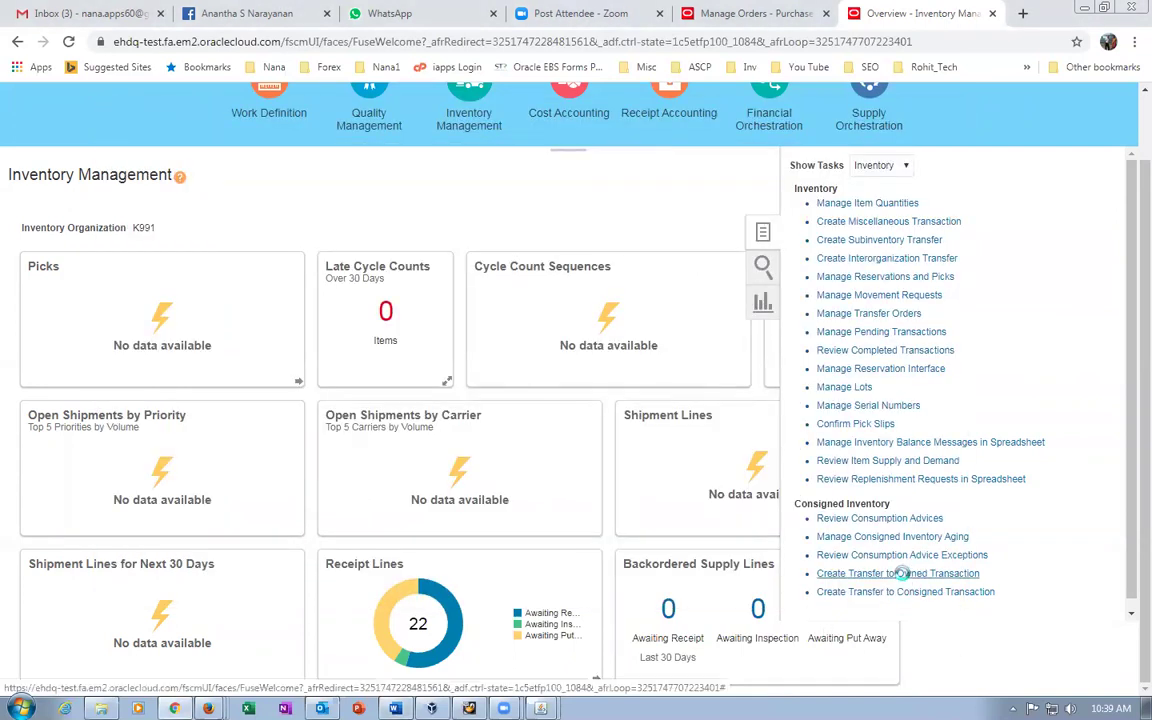
- Create a Transfer to Owned Transaction with a line for item k99_cons_item1 at cons_site_1
left_click(902, 573)
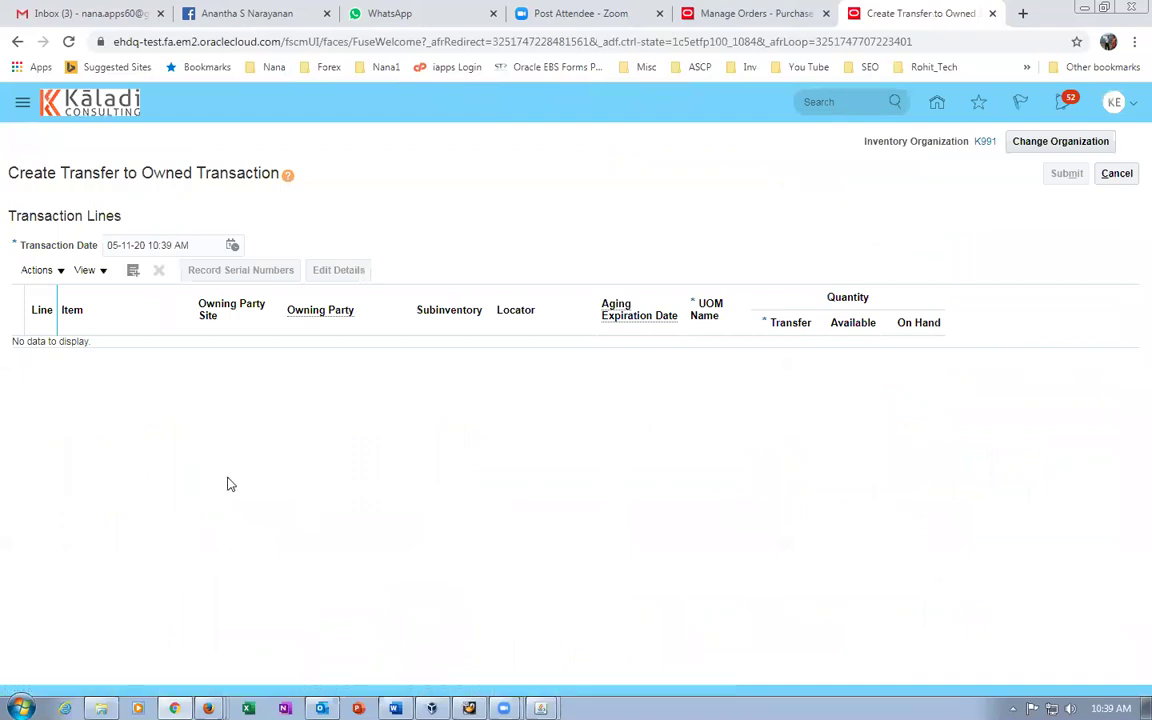
left_click(133, 270)
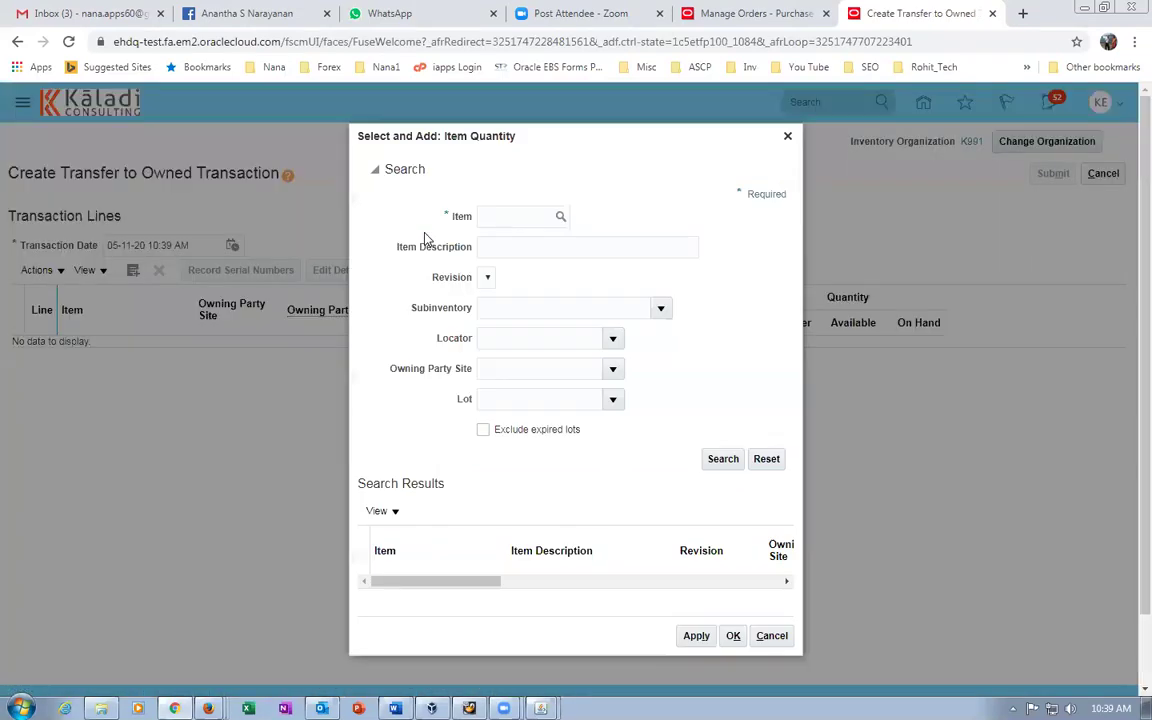
left_click(531, 216)
type("k99_cons")
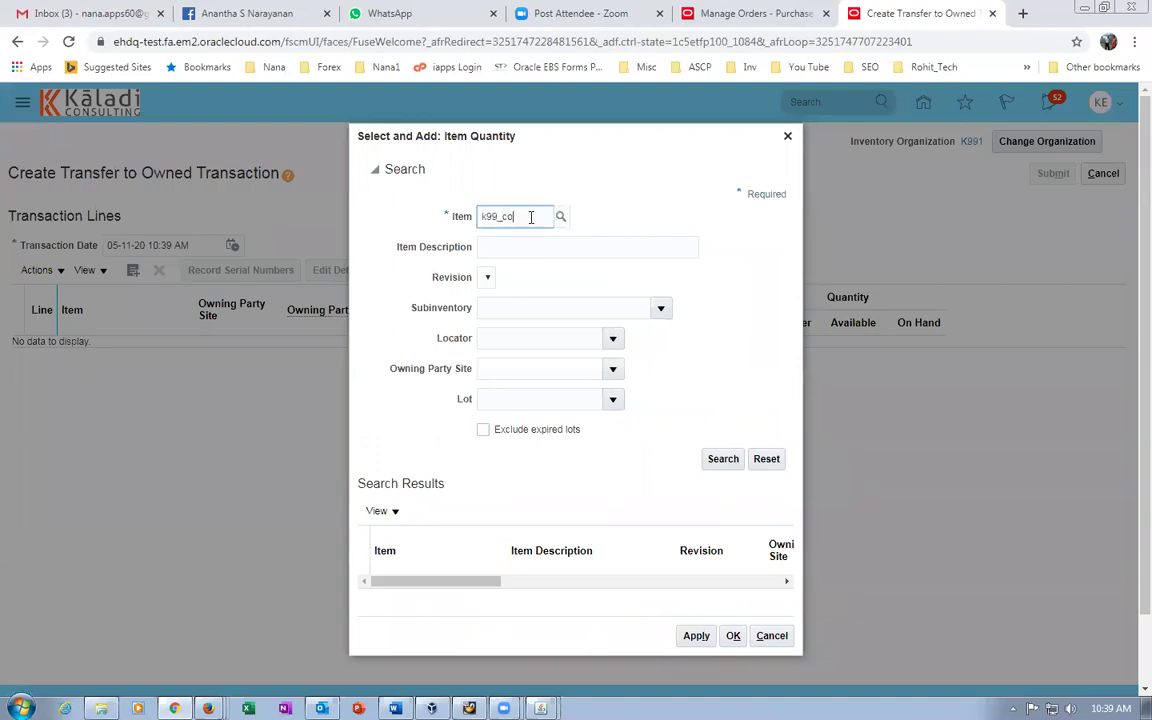
left_click(545, 236)
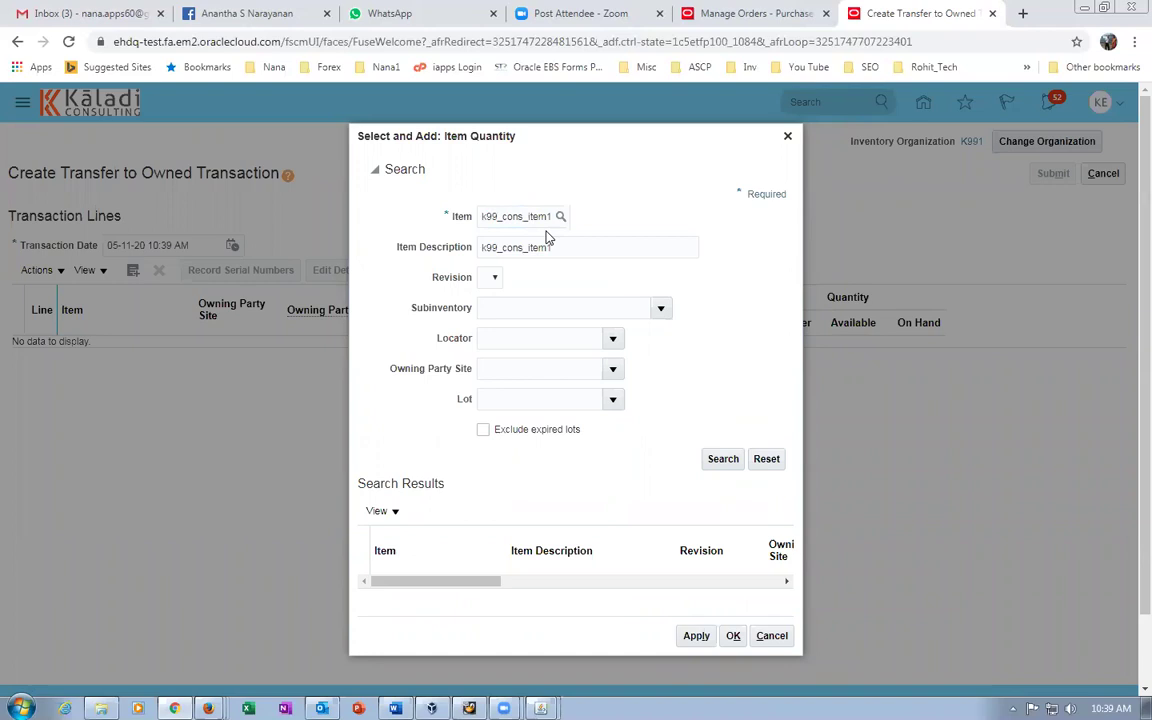
left_click(726, 460)
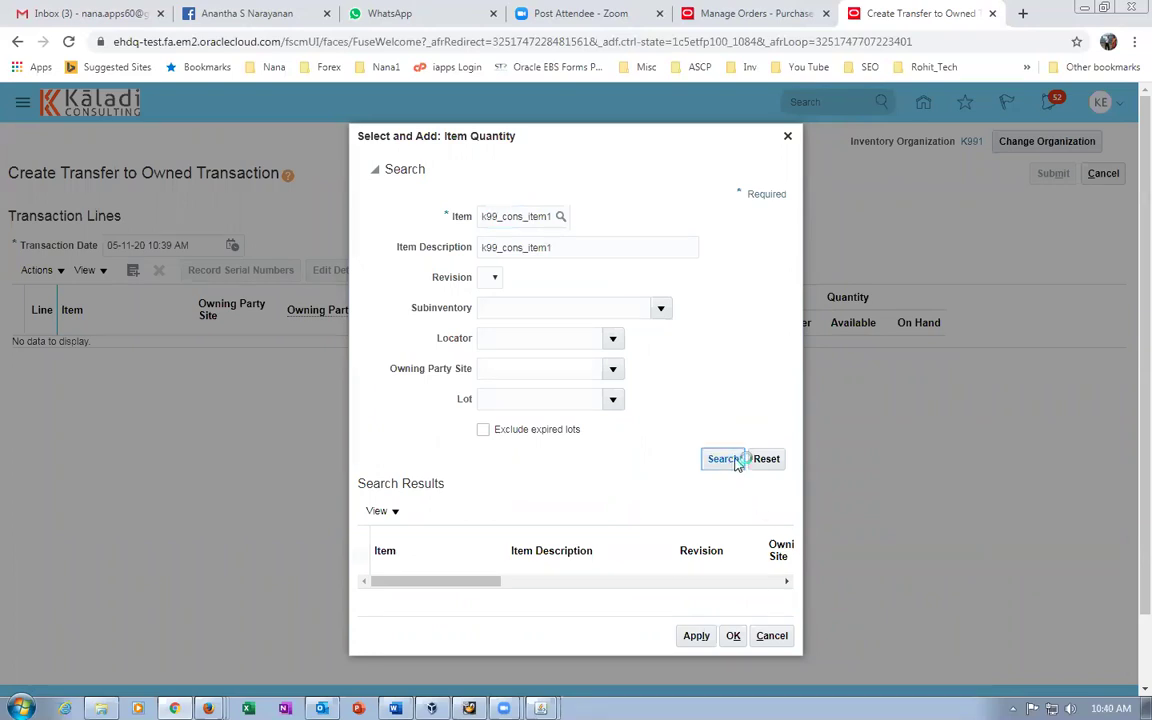
left_click(626, 576)
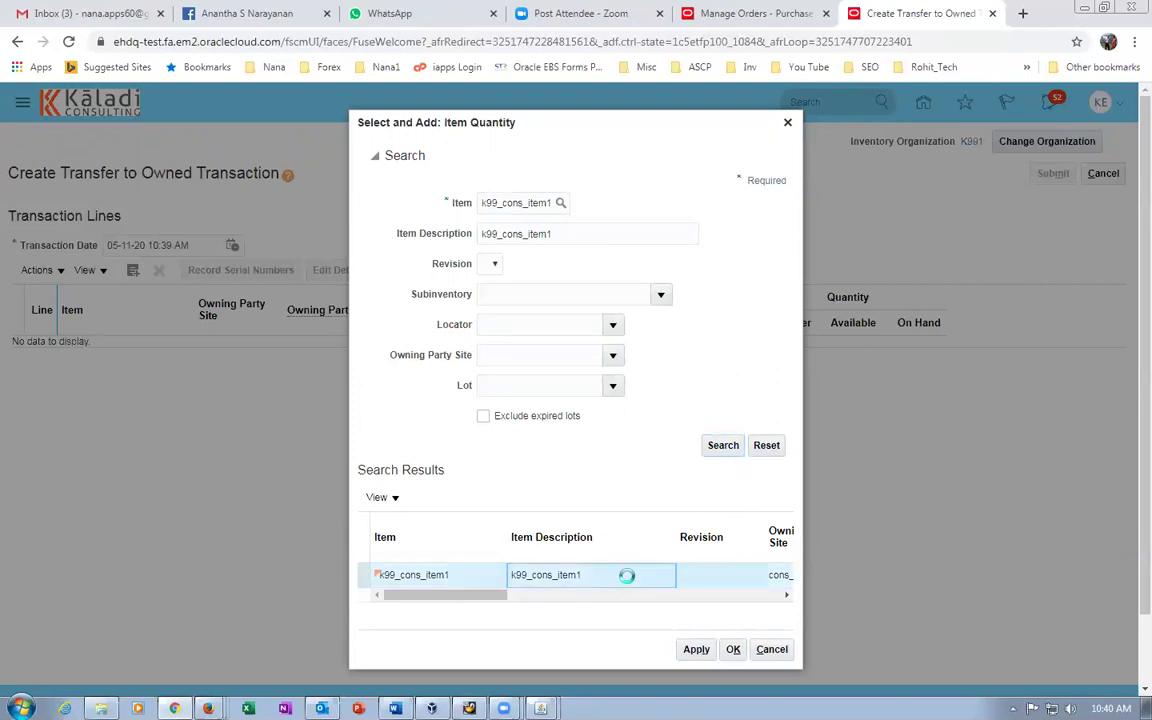
left_click(696, 649)
left_click(733, 650)
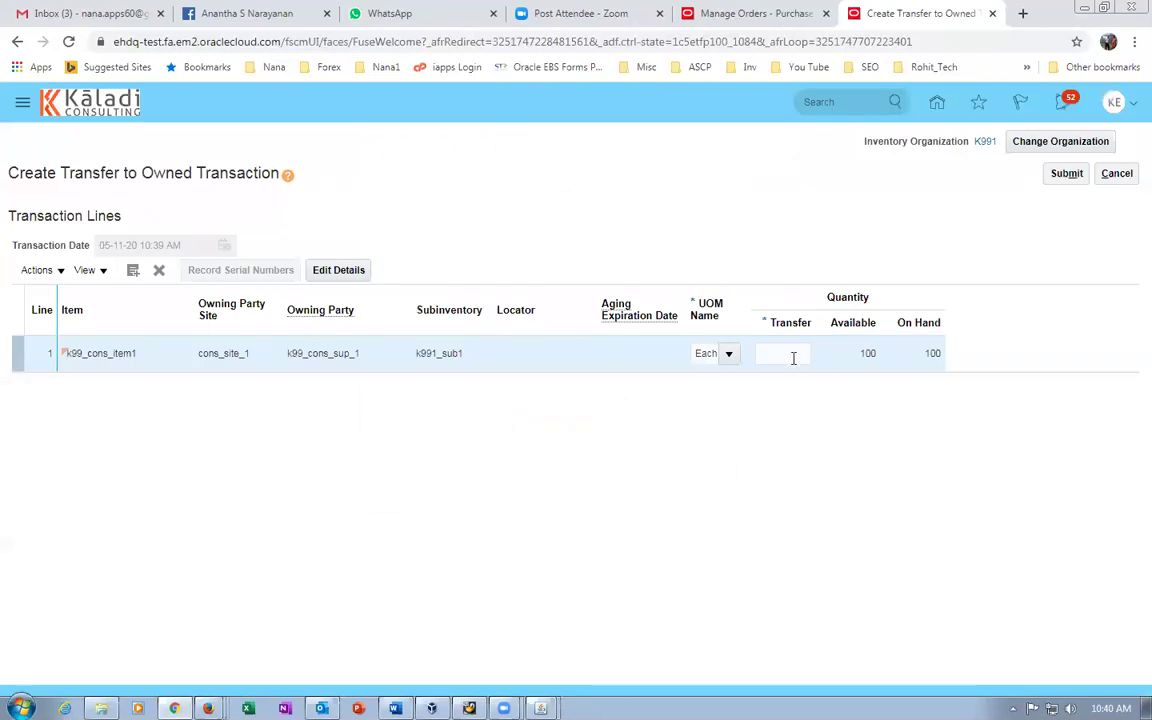
- Set the line's transfer quantity to 20 and submit the transaction
left_click(793, 355)
type("20")
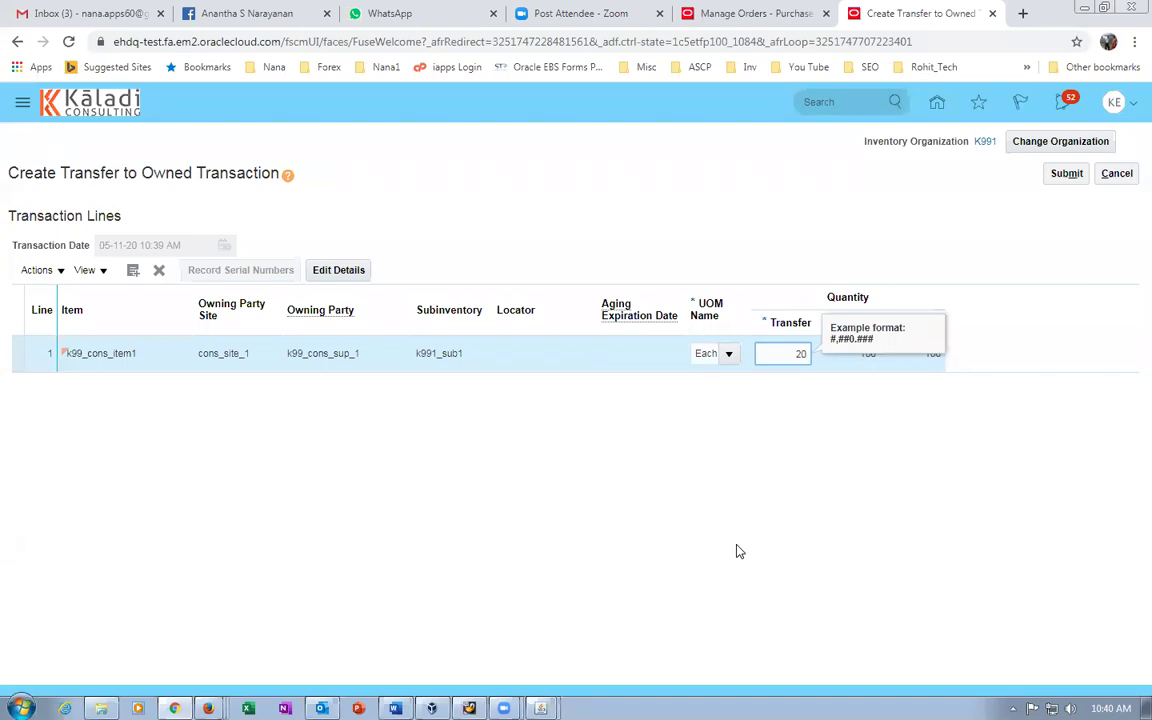
left_click(718, 486)
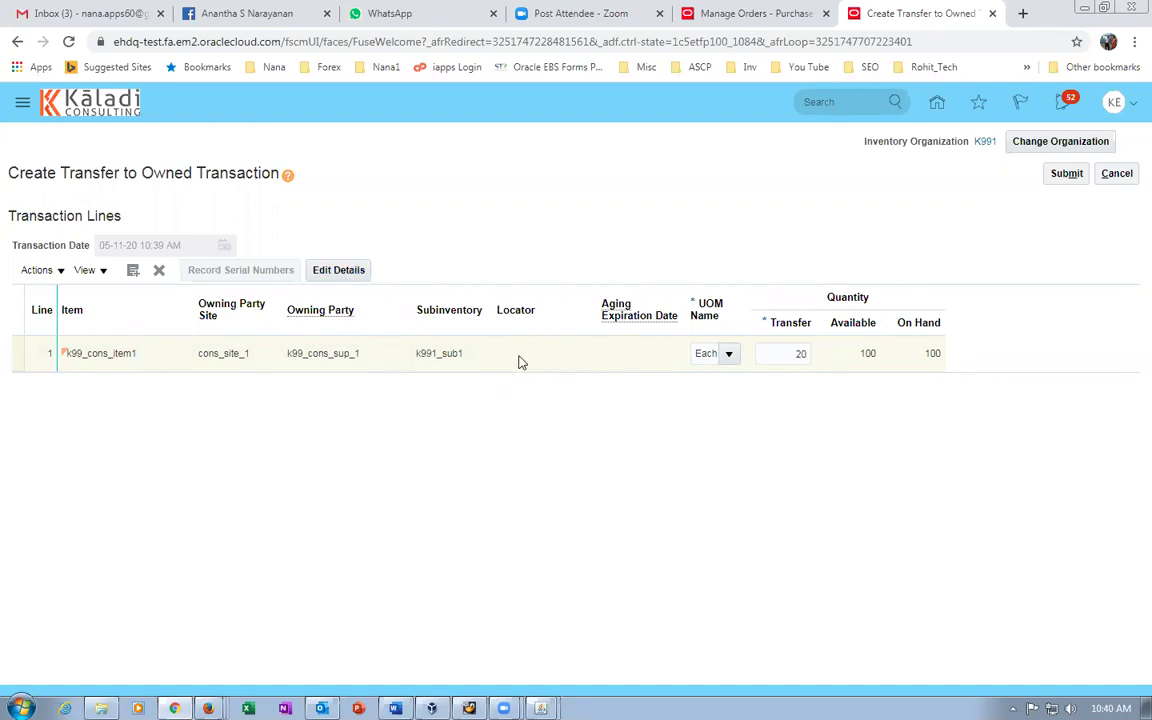
left_click(1066, 173)
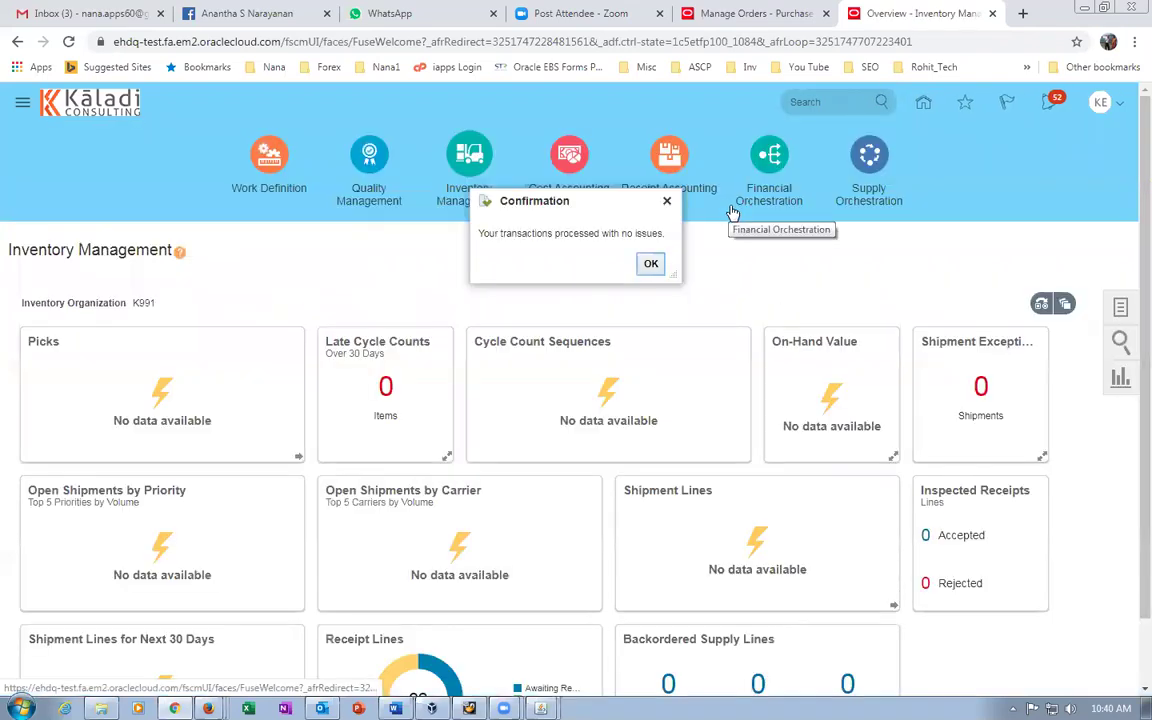
- Acknowledge the processed-with-no-issues message and go to Manage Item Quantities
left_click_drag(548, 233, 616, 258)
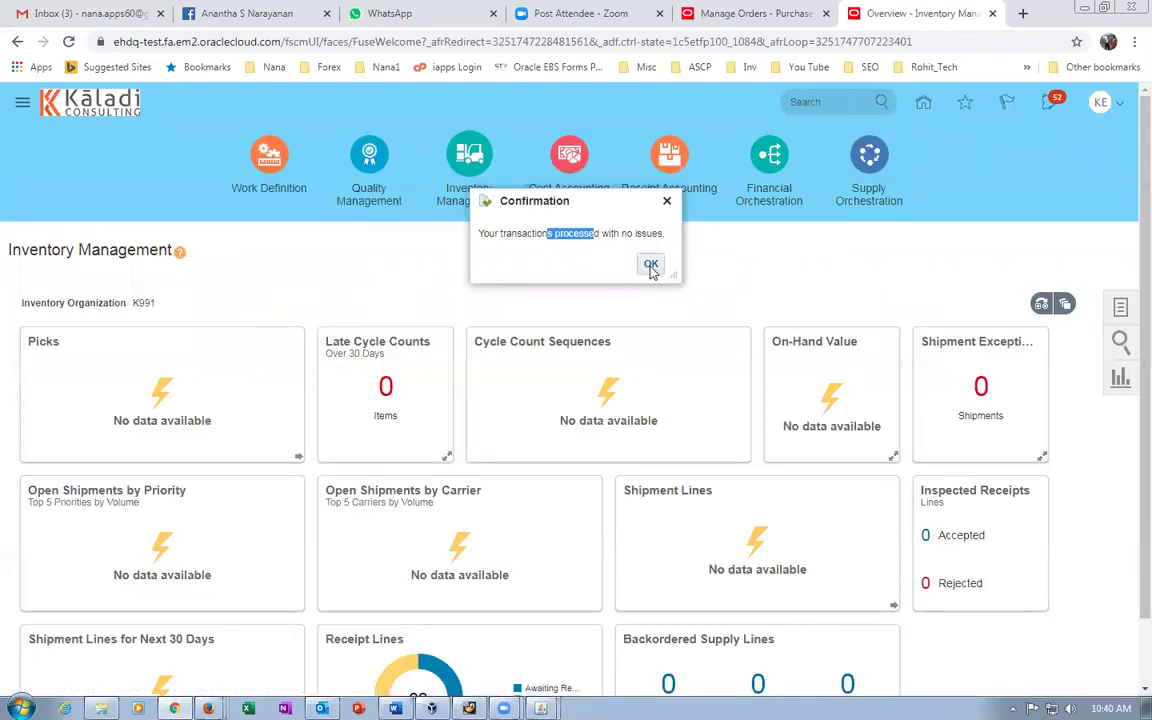
left_click(650, 263)
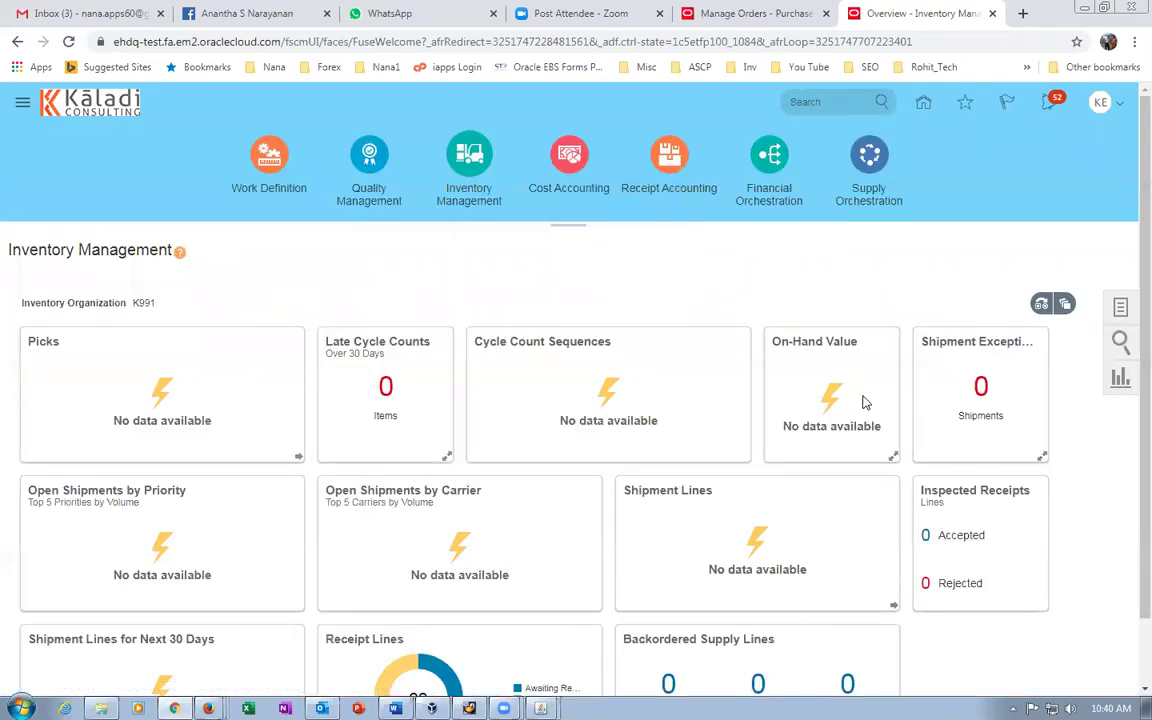
left_click(1121, 309)
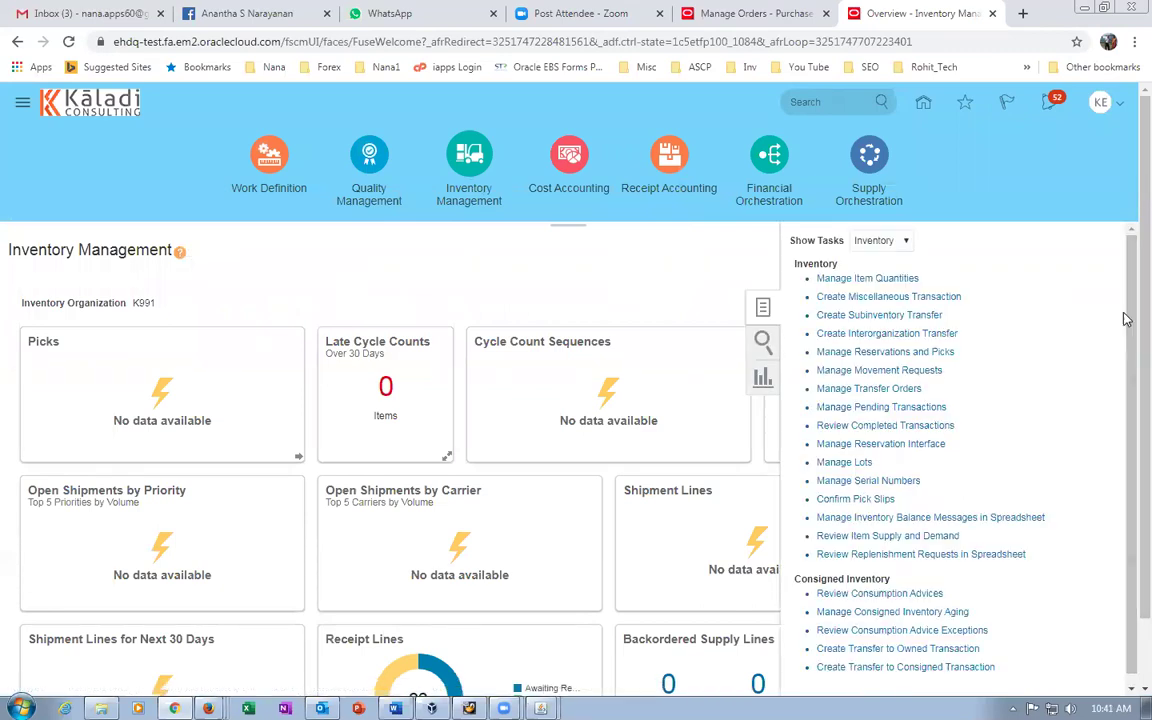
left_click(830, 278)
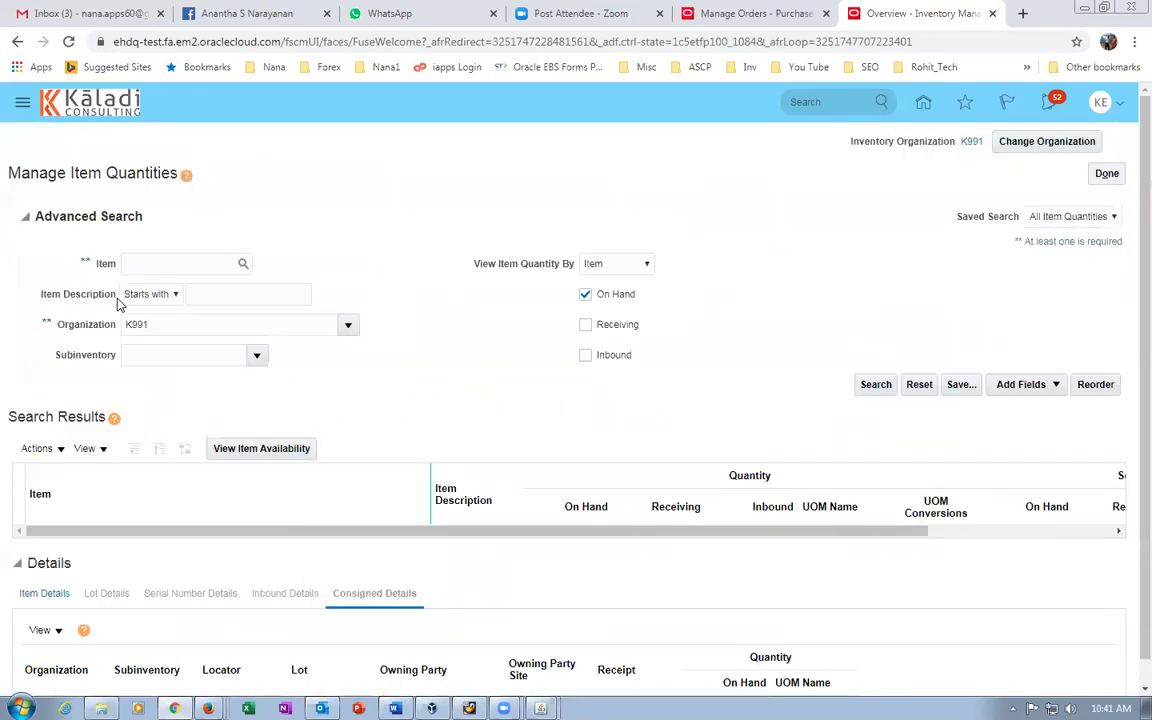
- Search quantities for k99_cons_item1 and confirm 80 consigned on hand in subinventory k991_sub1
left_click(152, 264)
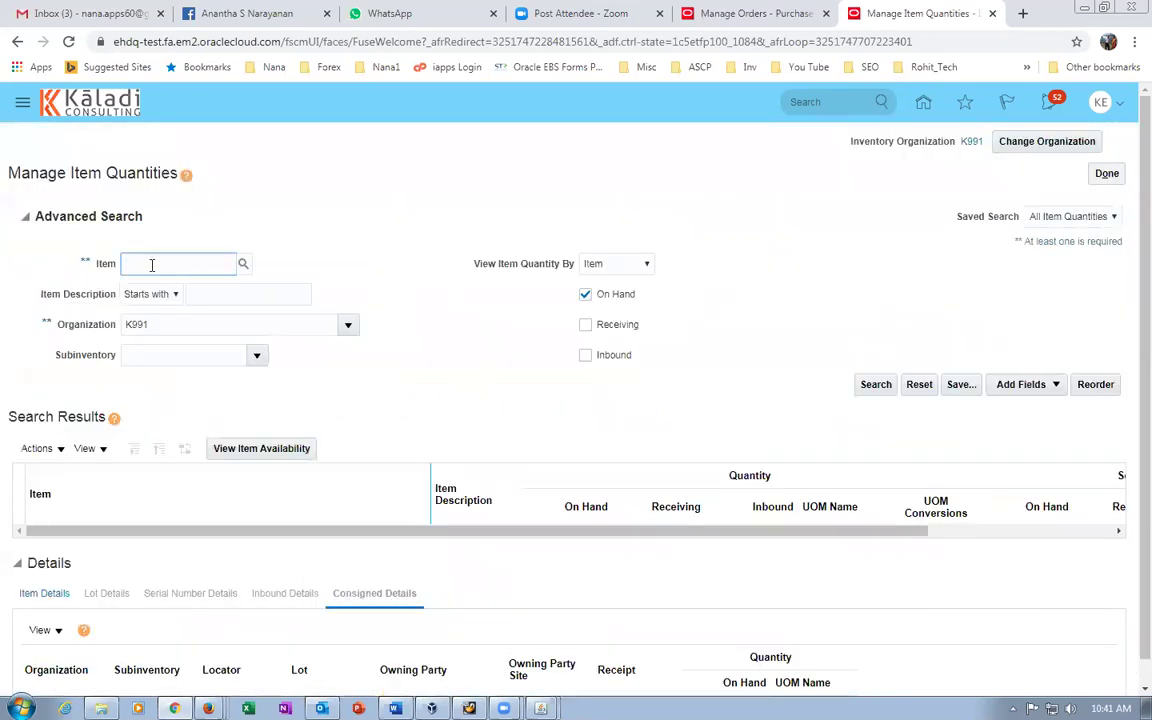
type("k99_cons_item1")
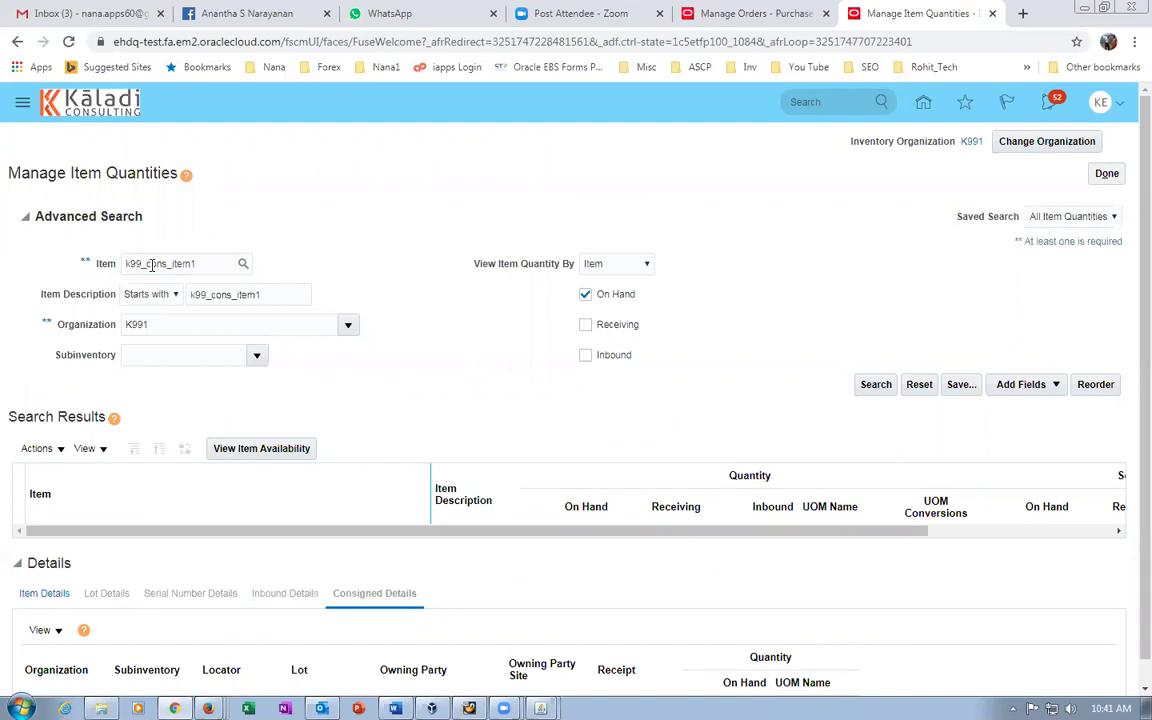
left_click(877, 385)
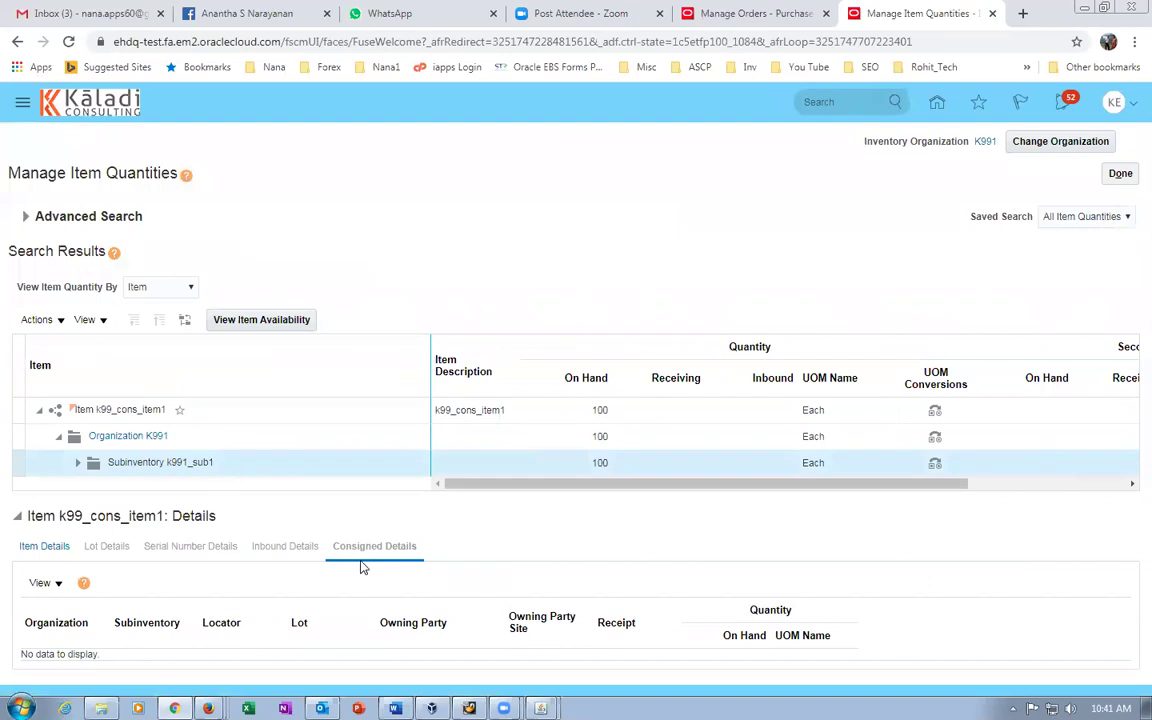
left_click(20, 434)
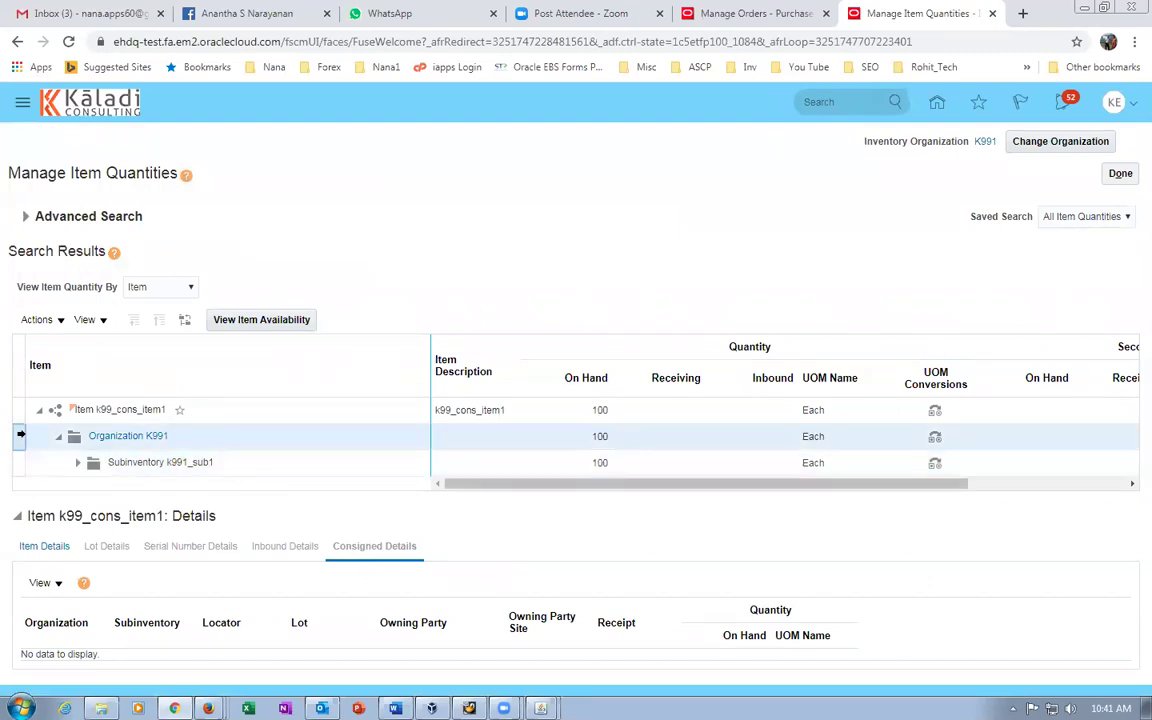
left_click(19, 462)
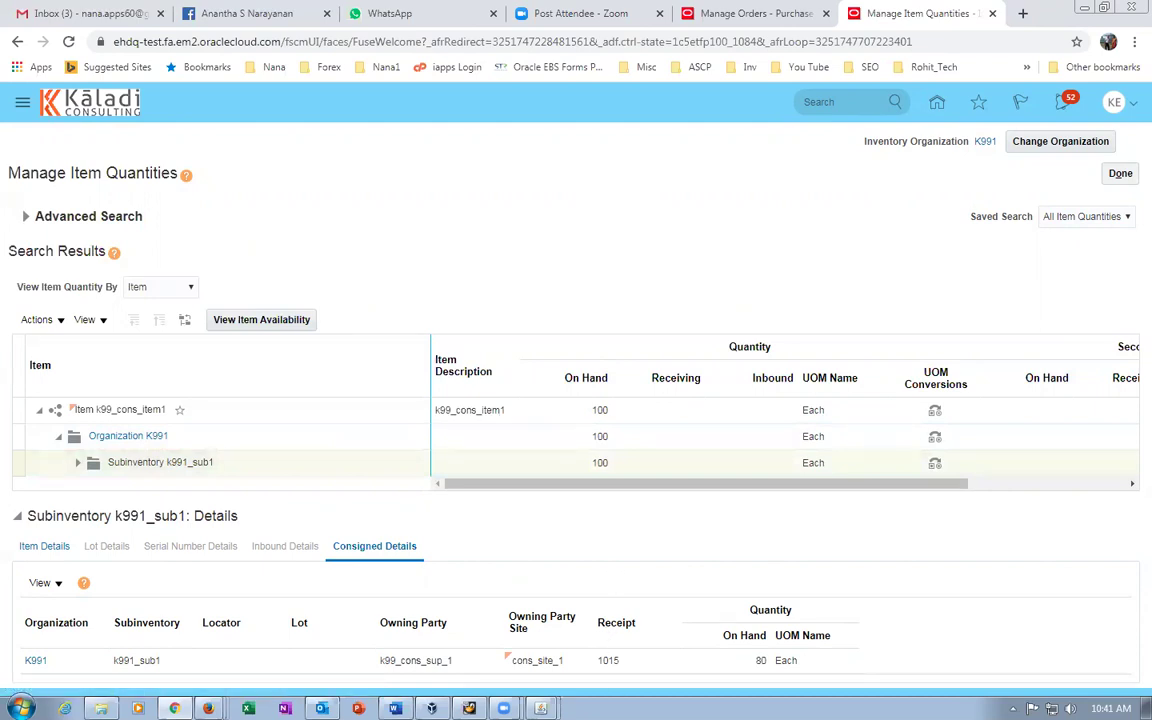
double_click(761, 660)
- Duplicate the browser tab and start a new process in Scheduled Processes
right_click(932, 20)
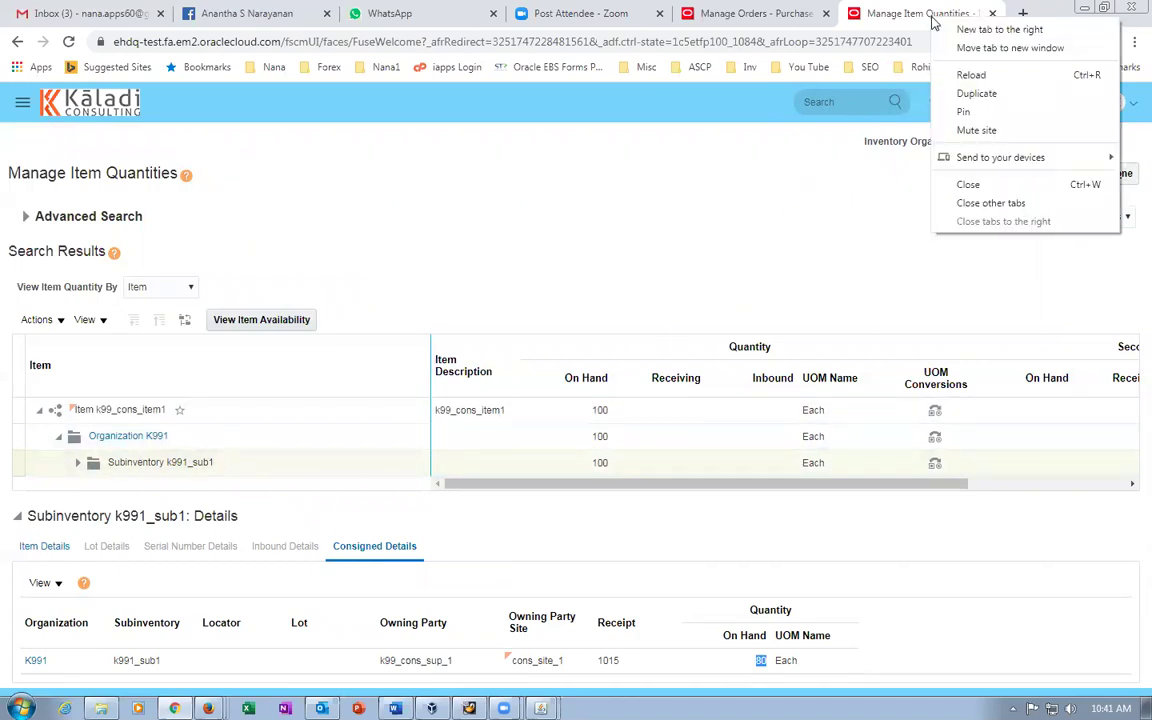
left_click(957, 94)
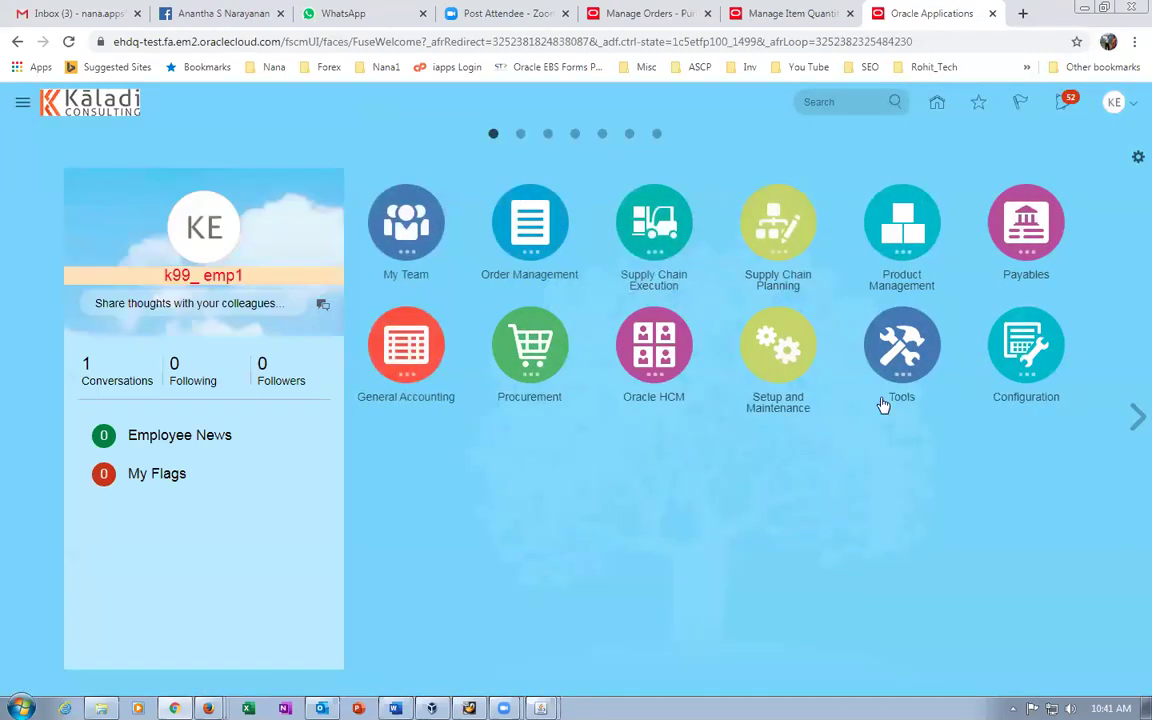
left_click(902, 368)
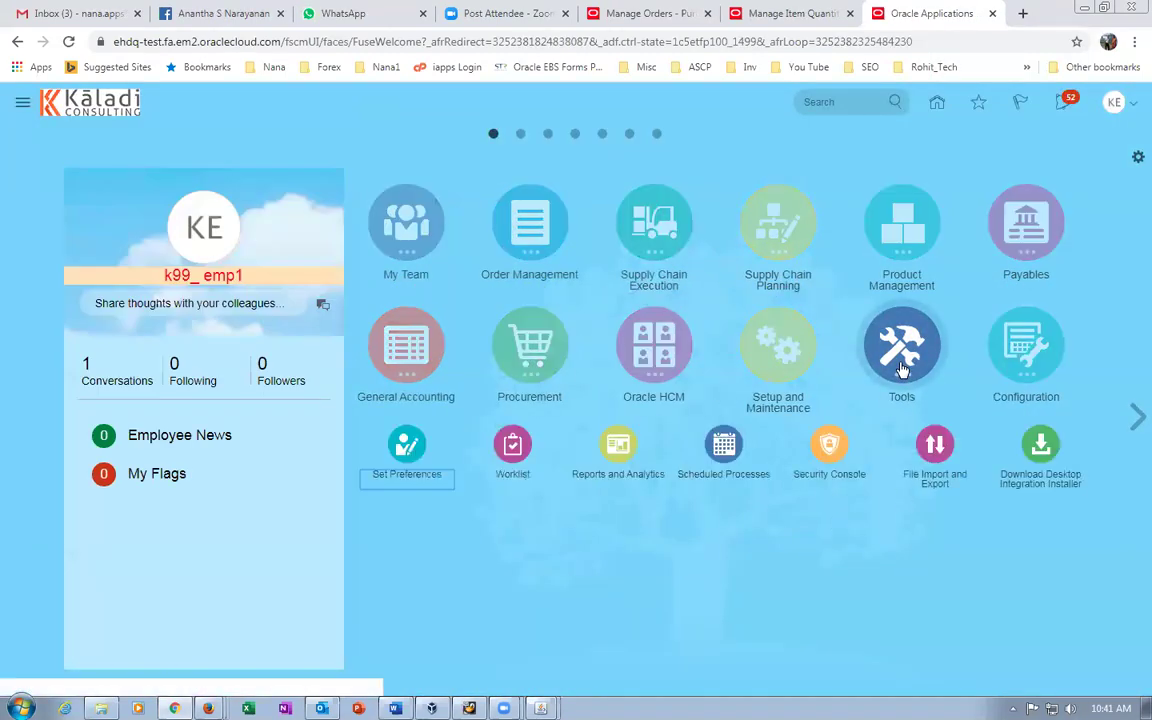
left_click(738, 446)
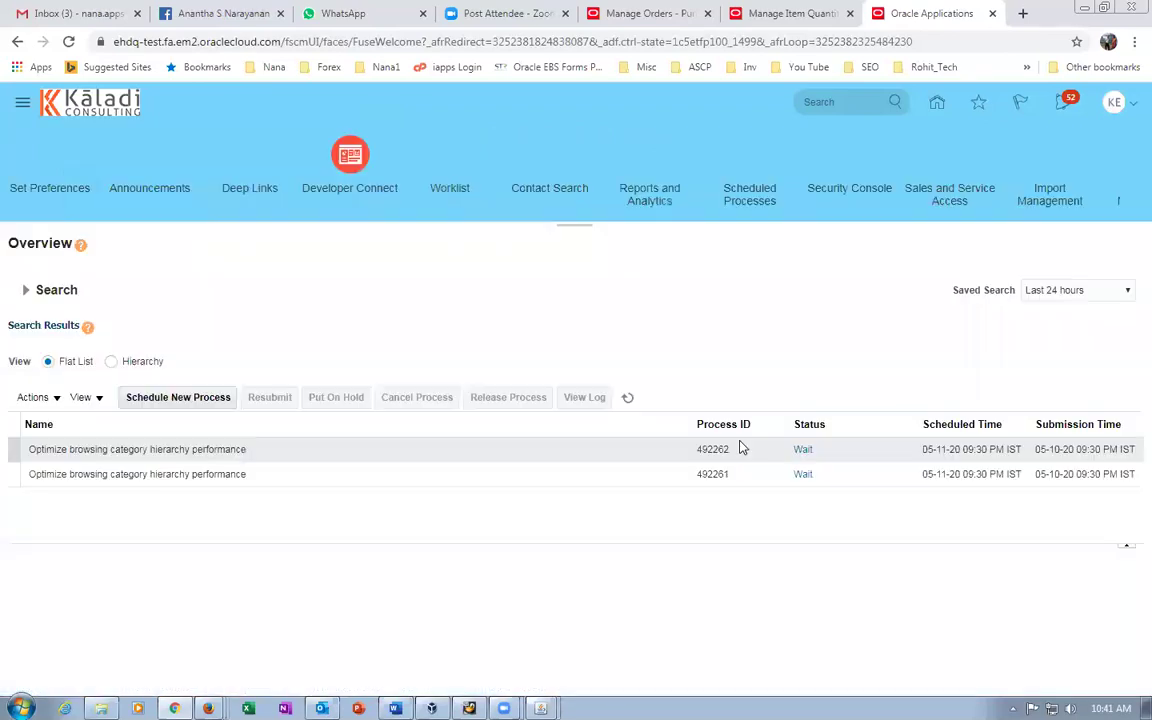
left_click(210, 404)
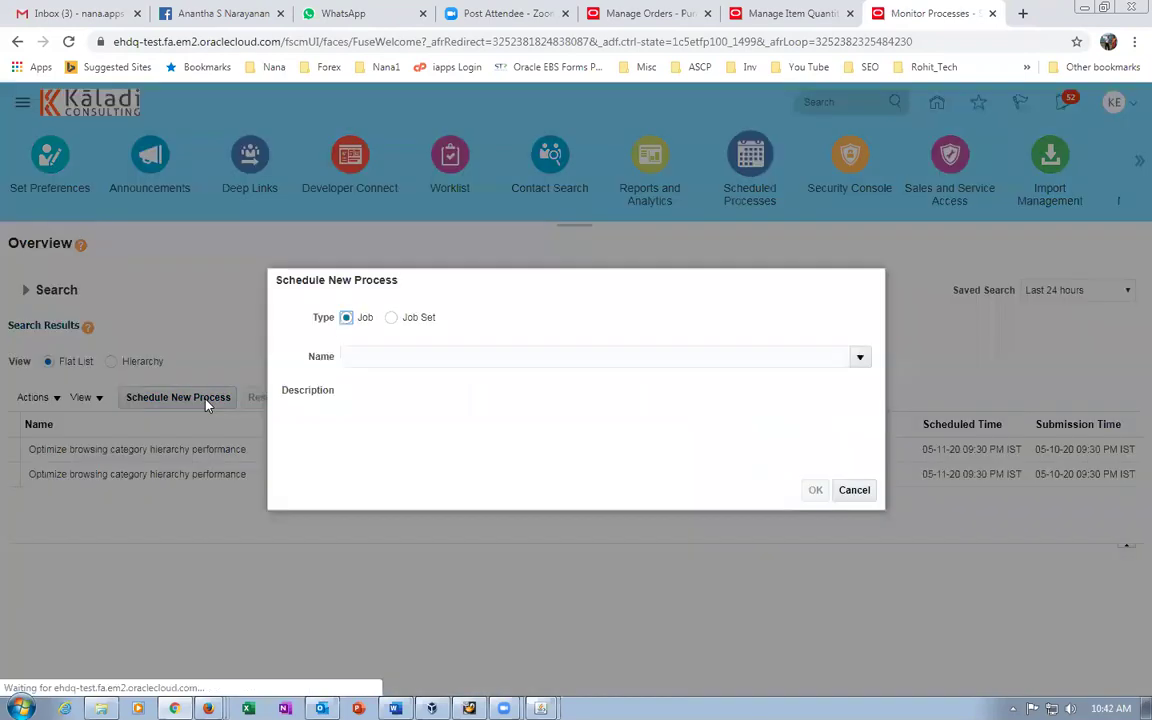
- Search 'create%cons%' and select the Create Consumption Advice process
left_click(445, 355)
type("create%cons%")
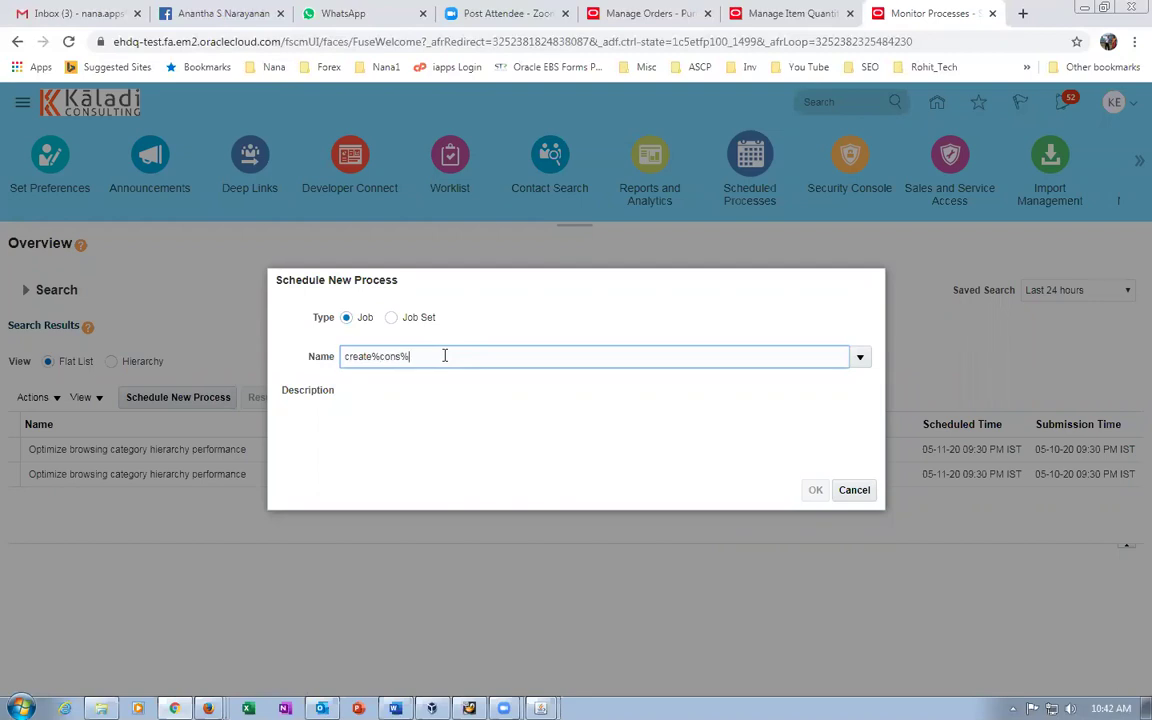
key("Tab")
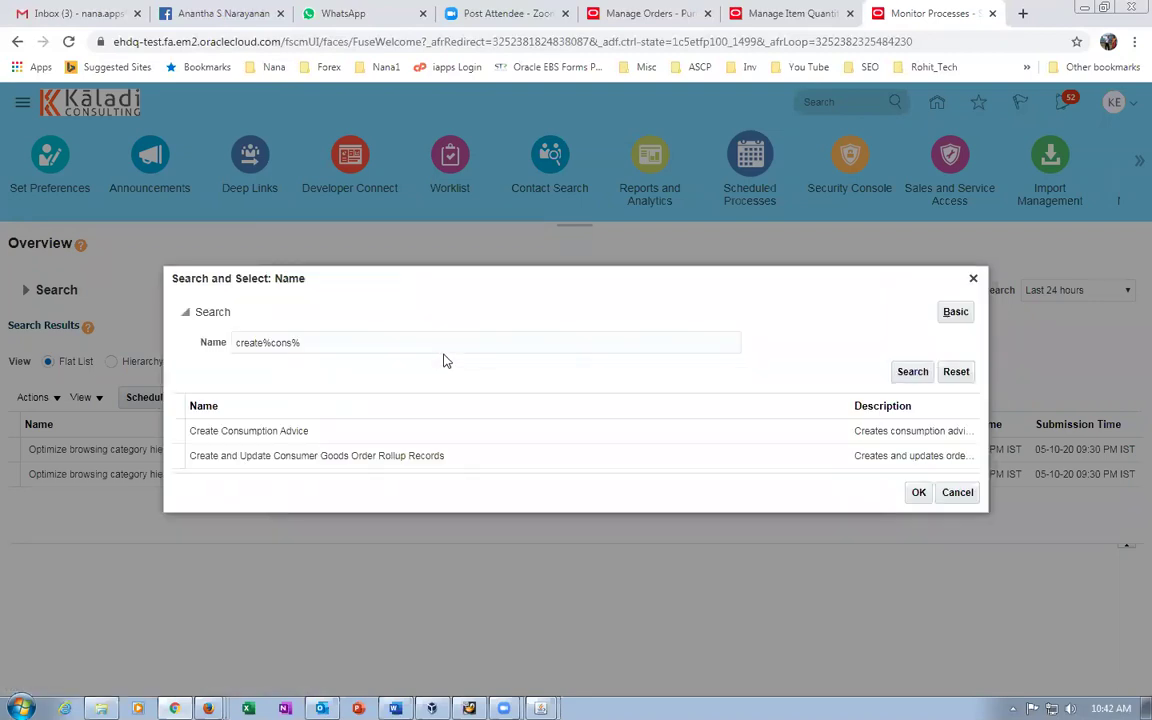
left_click(422, 439)
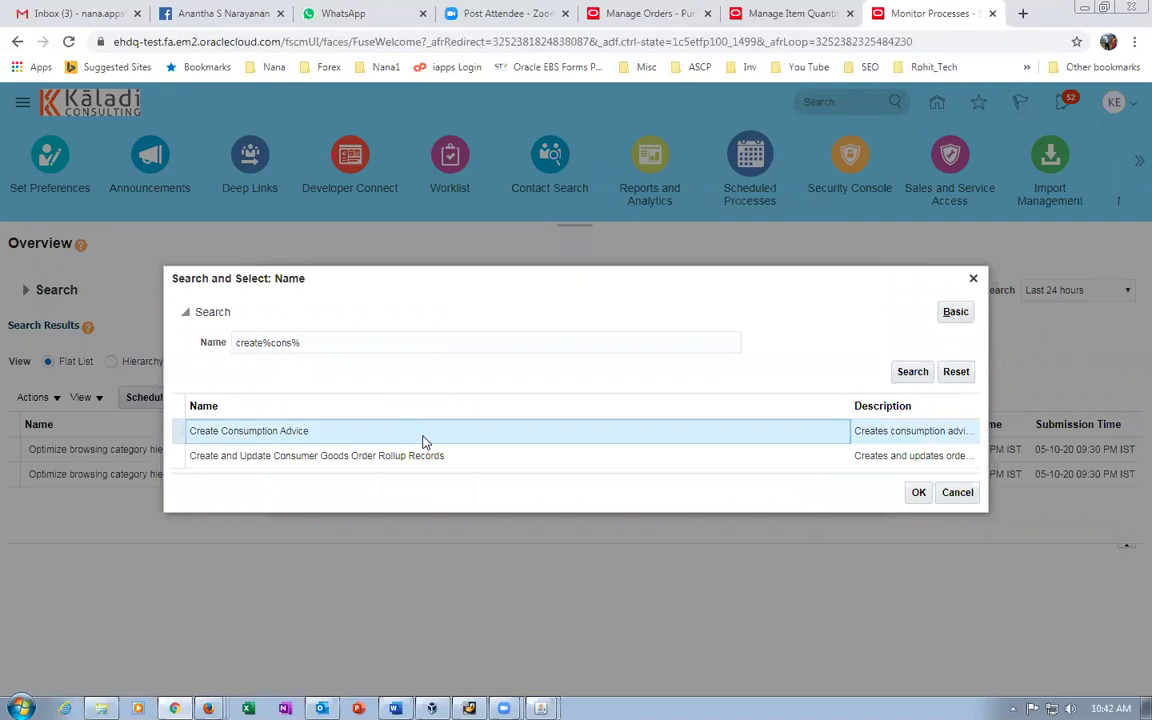
left_click(918, 492)
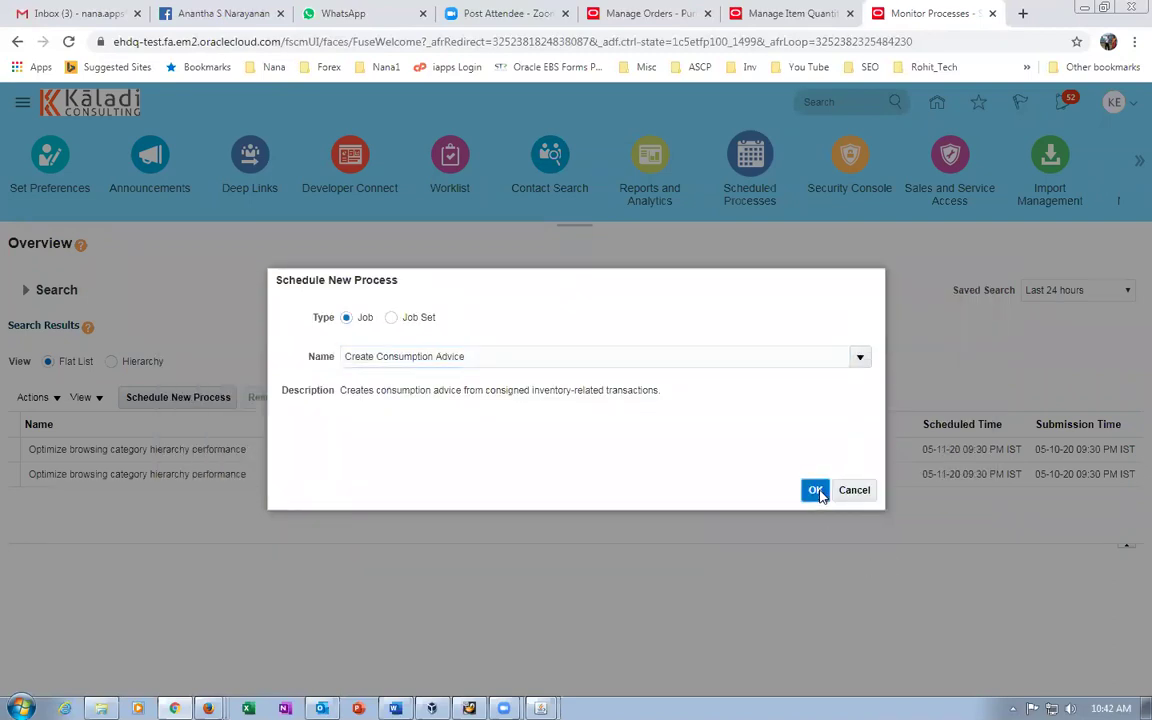
left_click(815, 490)
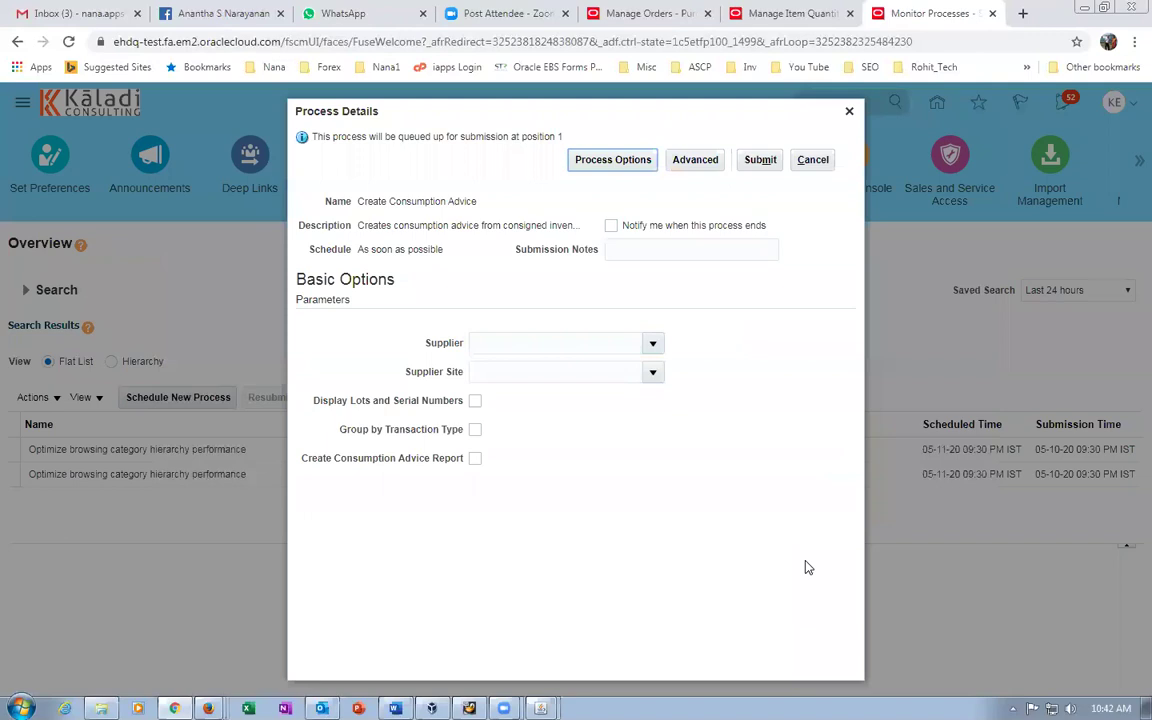
- Set the supplier to k99_cons_sup_1 and the supplier site to cons_site_1
left_click(526, 341)
type("k99_cons")
key("Tab")
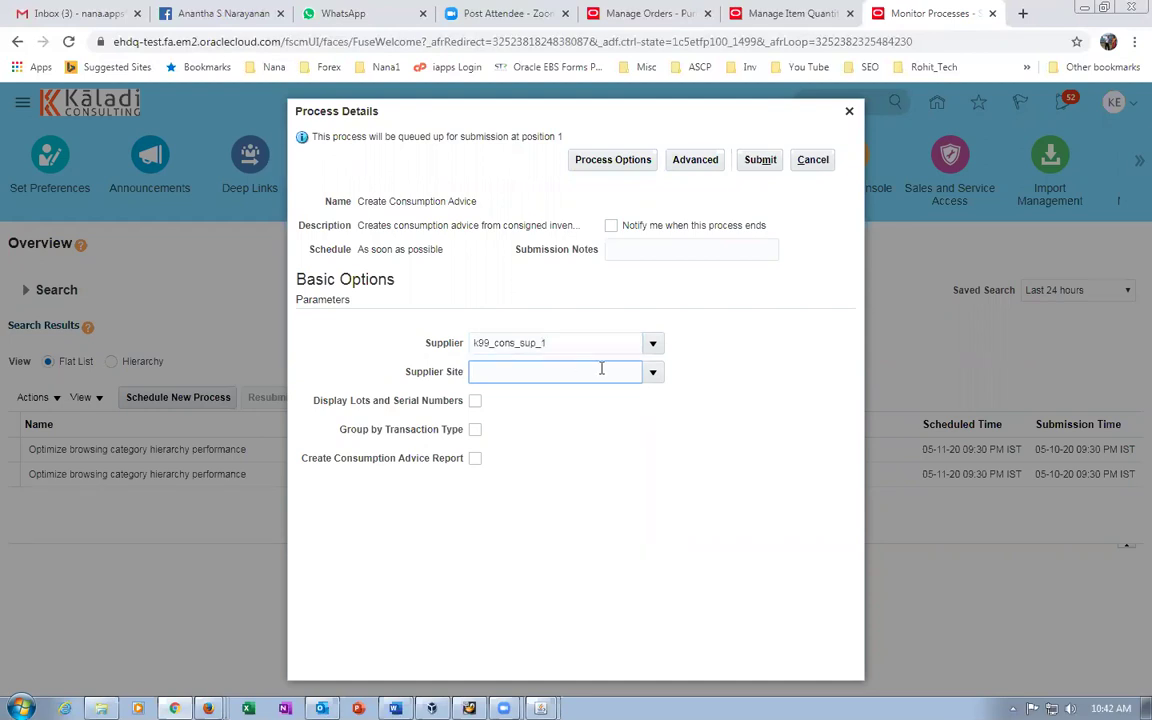
left_click(652, 372)
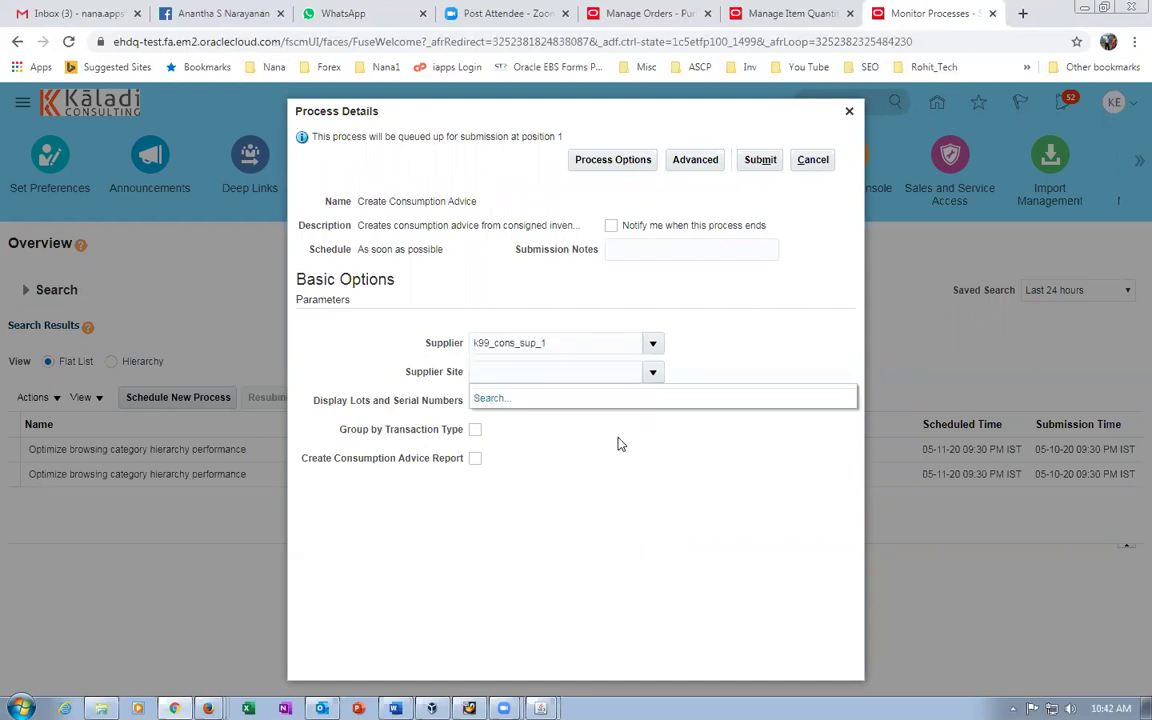
left_click(490, 399)
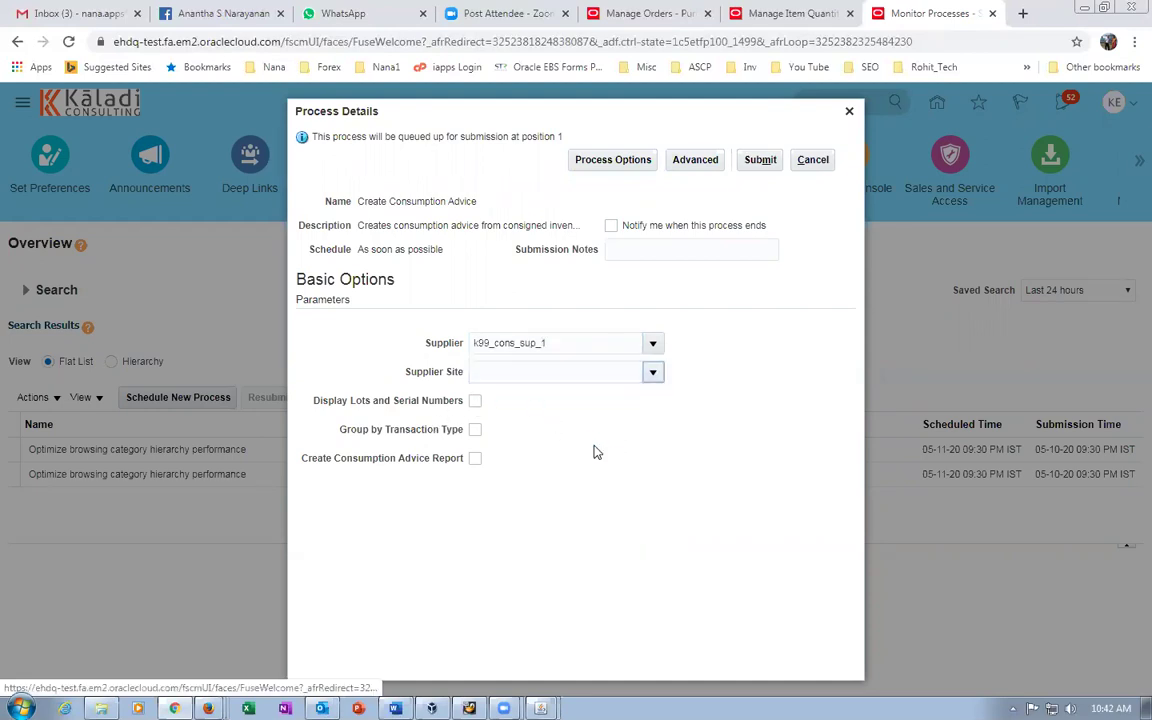
left_click(695, 391)
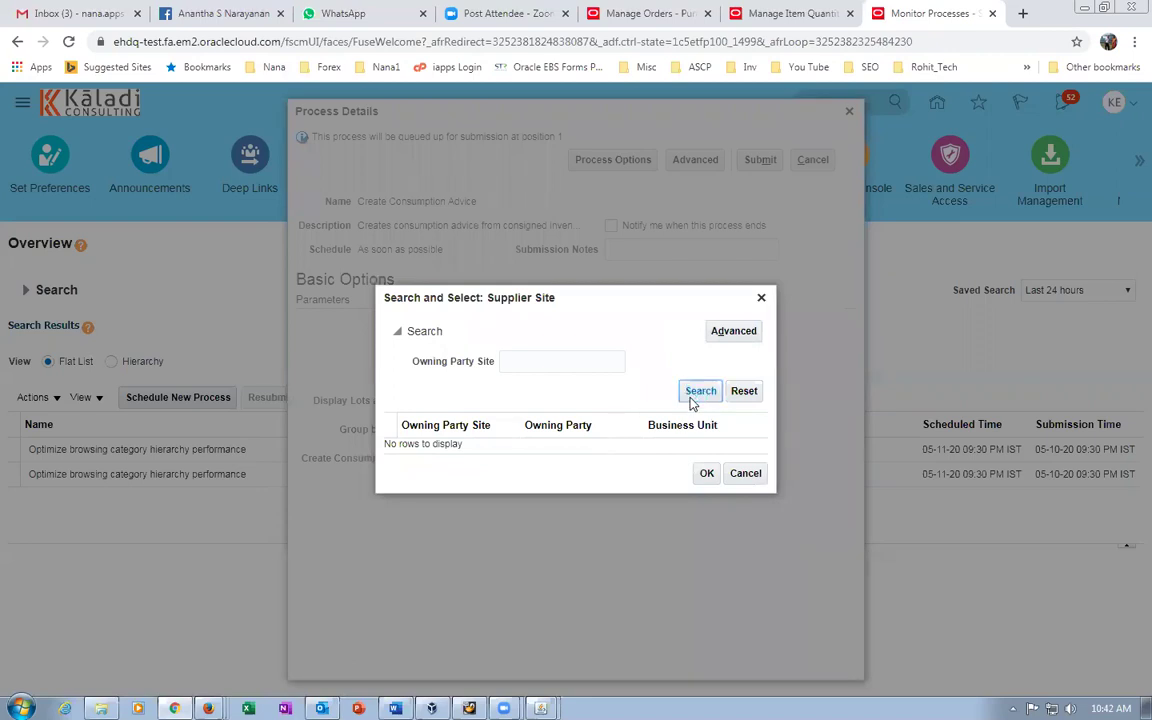
left_click(527, 443)
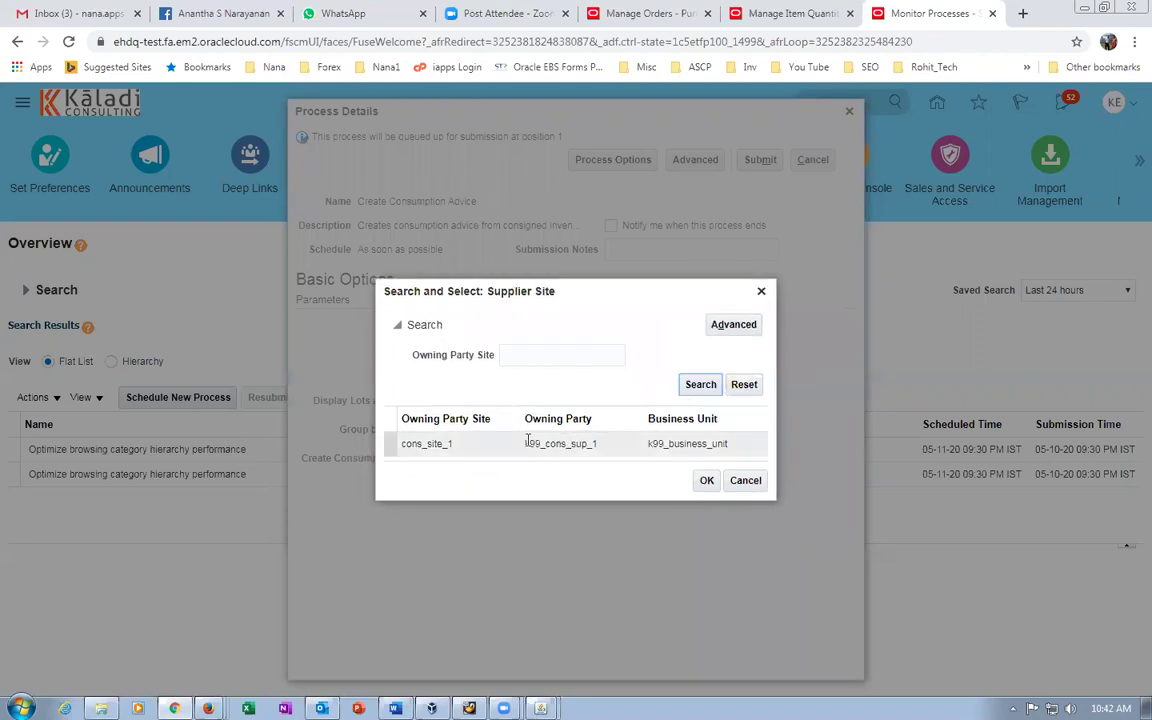
left_click(704, 484)
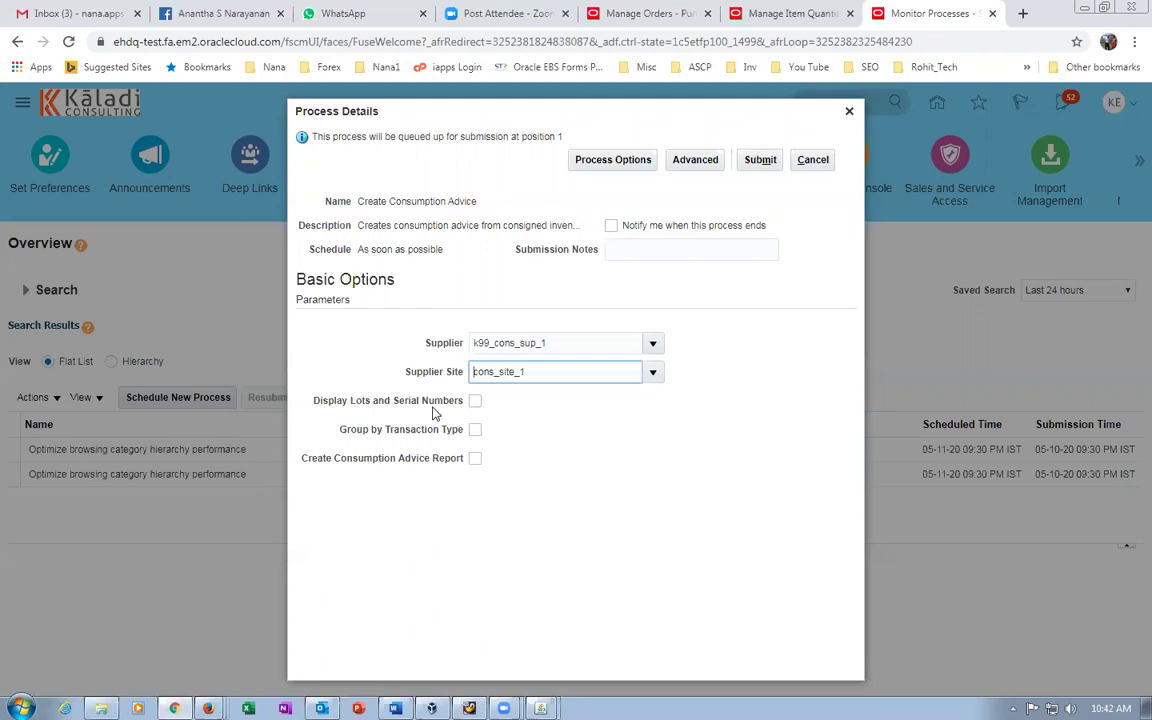
- Enable report creation, grouping by transaction type, and lots and serials, then submit the process
left_click(476, 460)
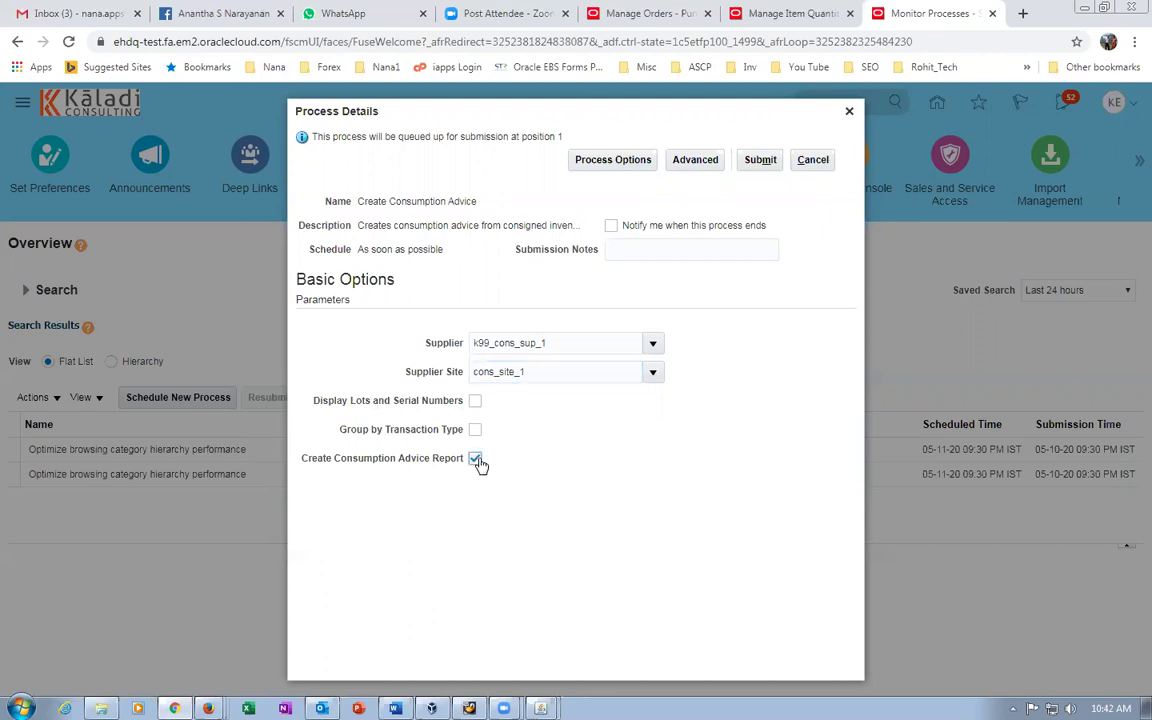
left_click(476, 432)
left_click(476, 401)
left_click_drag(366, 201, 436, 201)
left_click(759, 162)
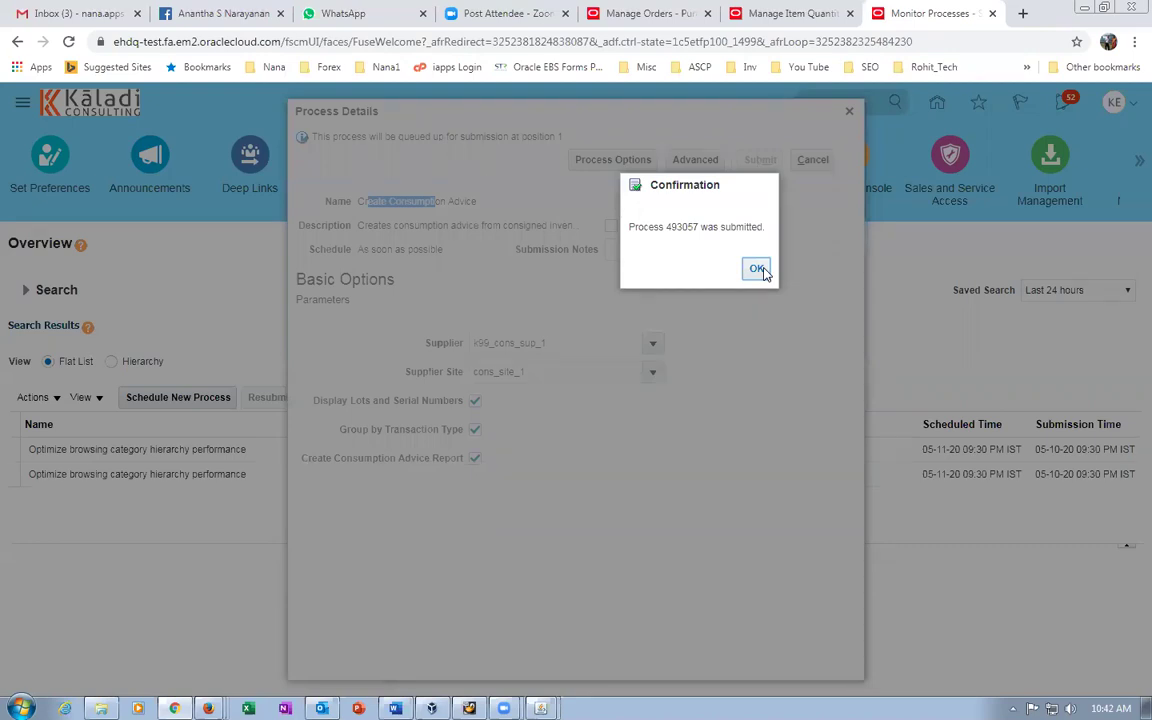
- Refresh until processes 493057 and 493059 show Succeeded, then view the Print Consumption Advice Report details
left_click(758, 269)
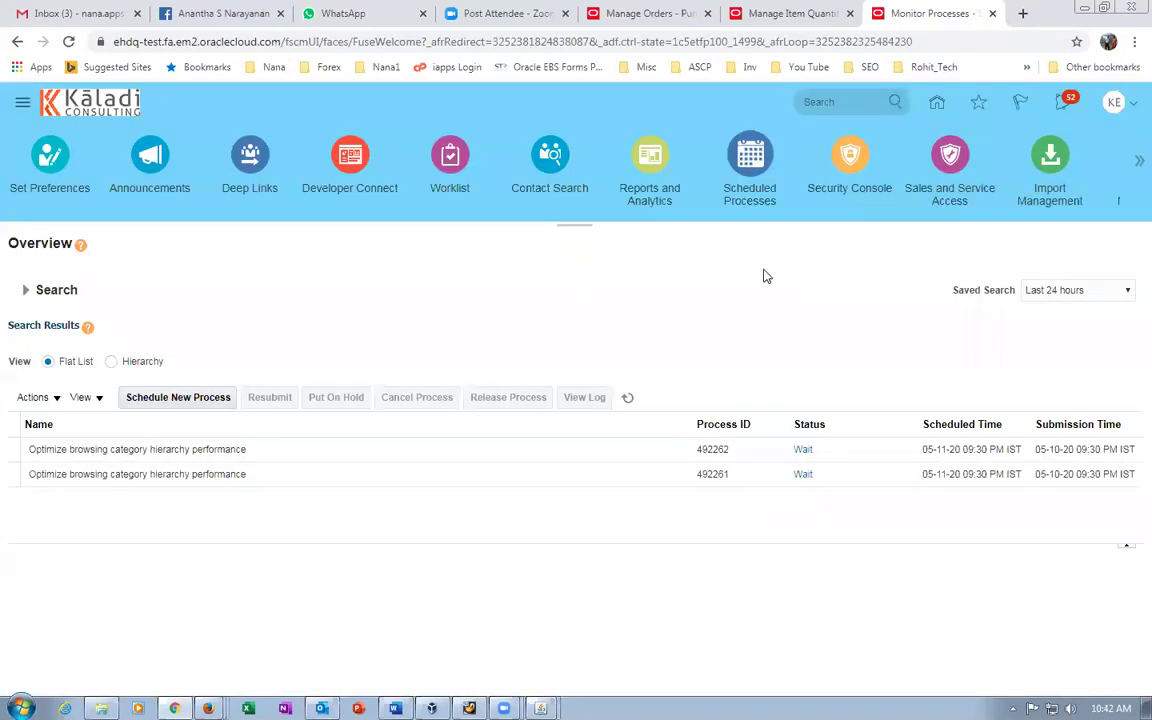
left_click(628, 397)
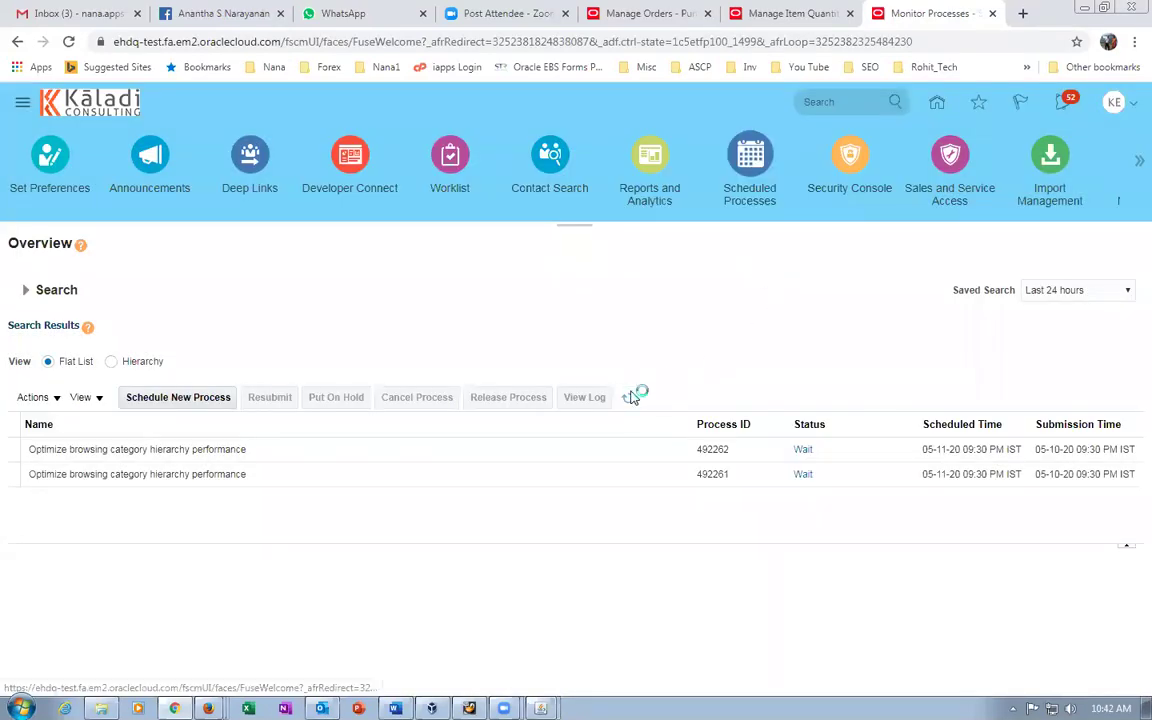
left_click(630, 398)
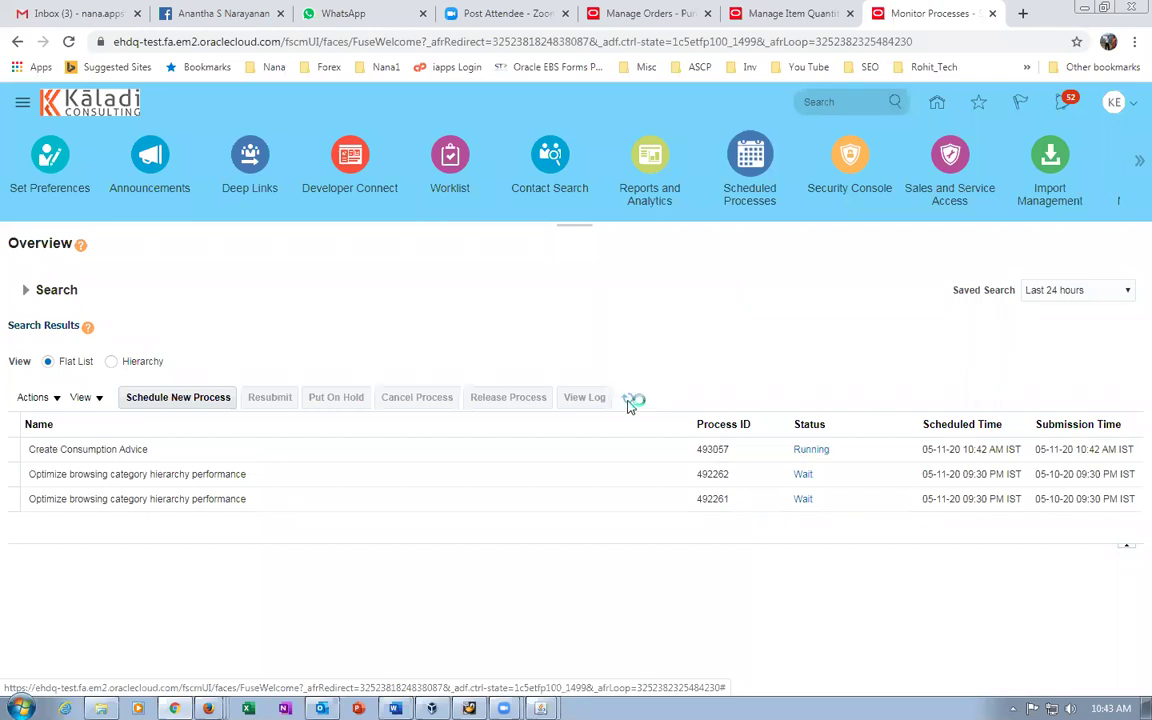
left_click(632, 400)
left_click(627, 399)
left_click(627, 399)
left_click(627, 399)
left_click(628, 400)
left_click(628, 400)
left_click(628, 400)
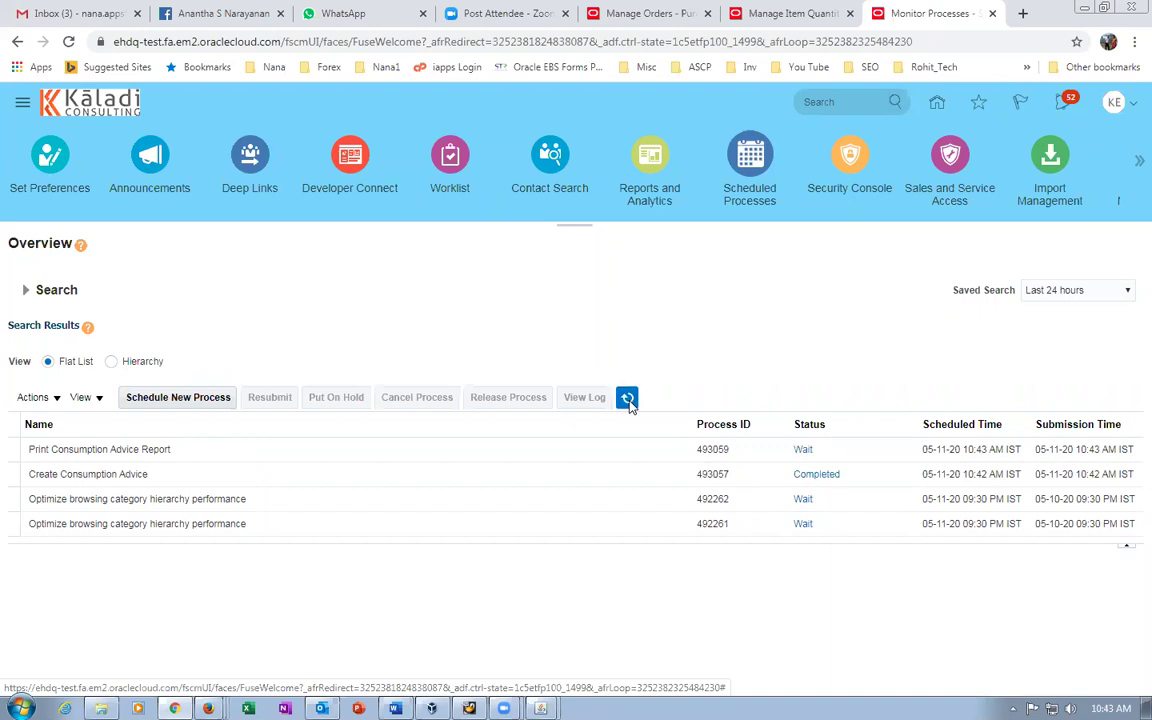
left_click(628, 400)
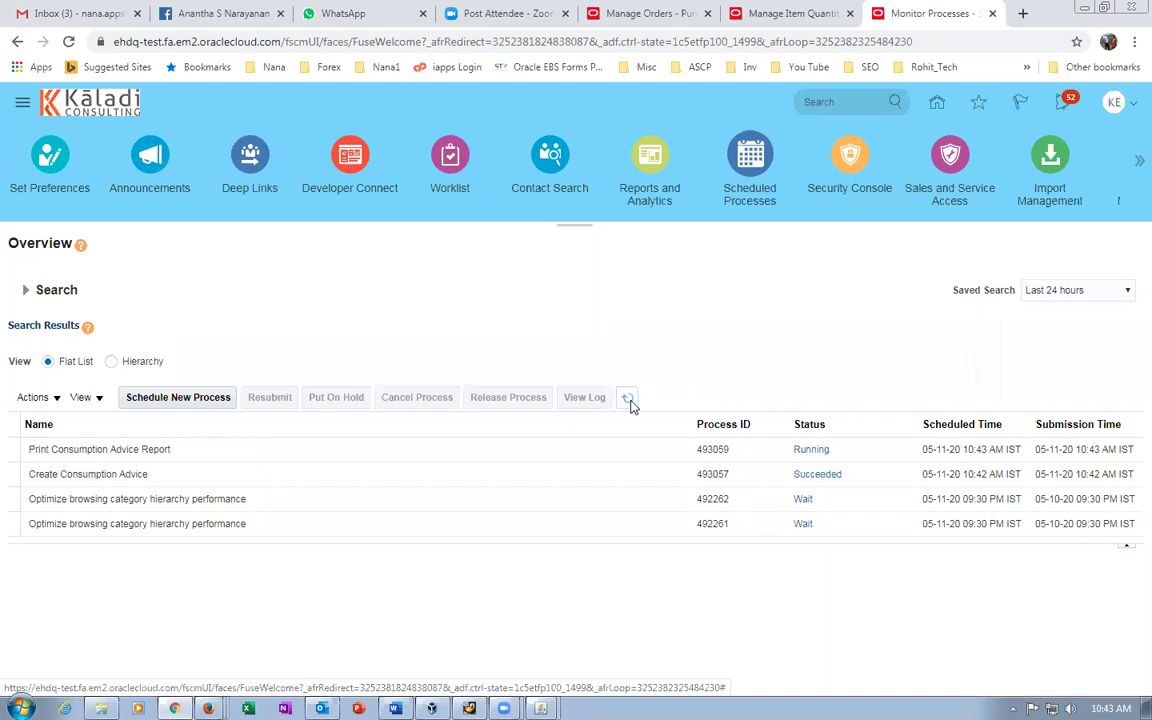
left_click(628, 400)
left_click(628, 400)
left_click(628, 400)
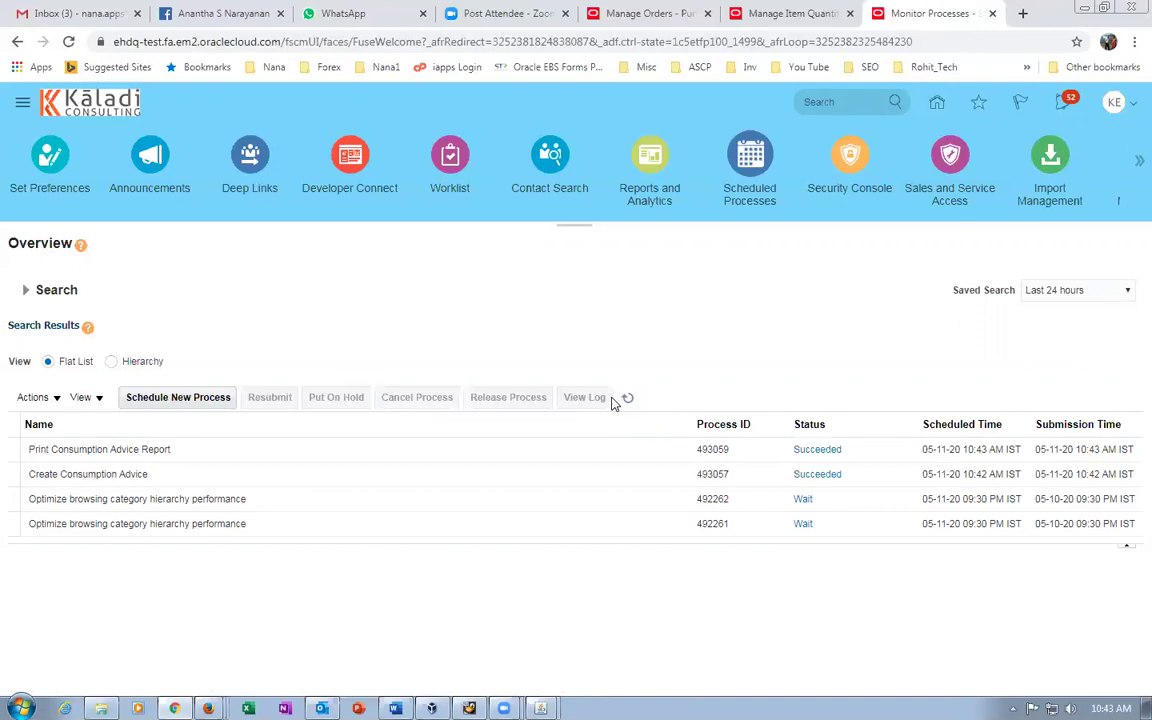
left_click(627, 398)
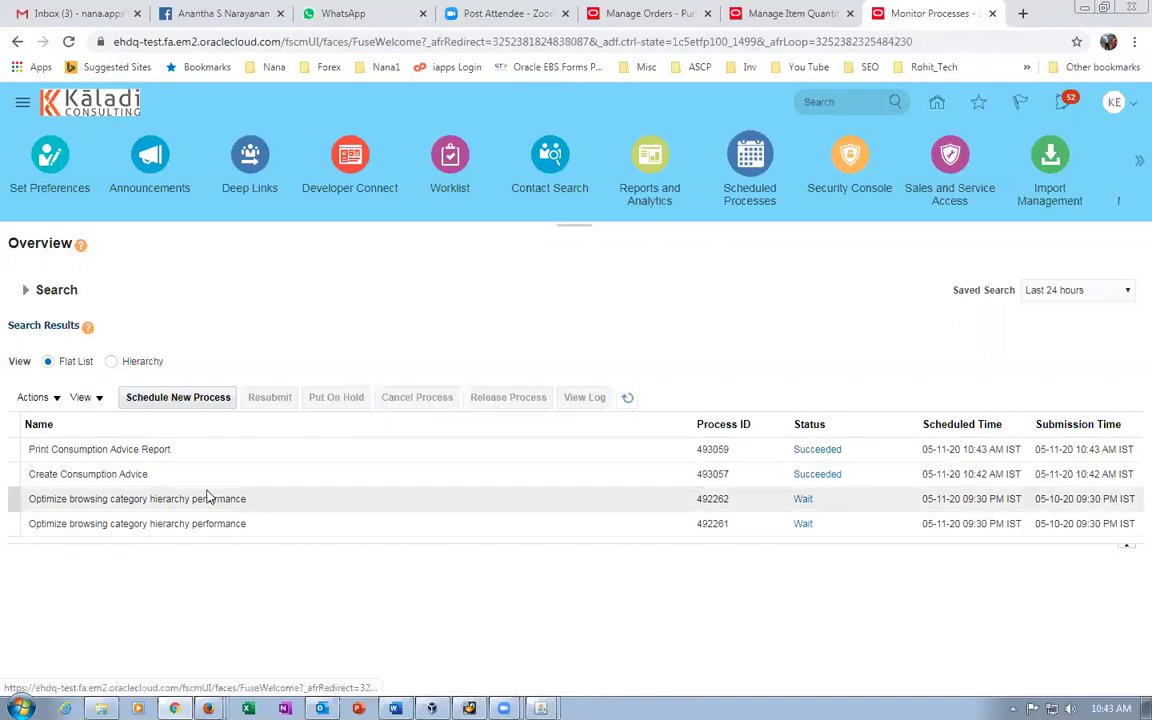
left_click(232, 452)
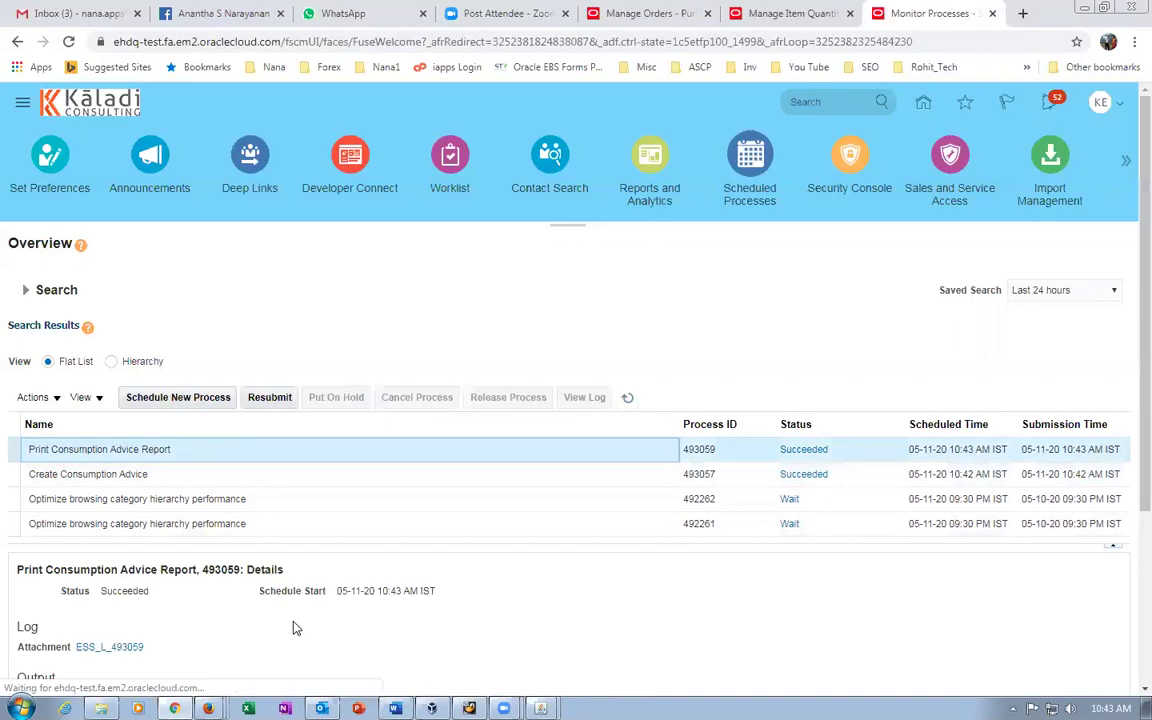
- Open the Consumption Advice Report output in the BI Publisher viewer and export it as PDF
scroll(290, 630, "down", 2)
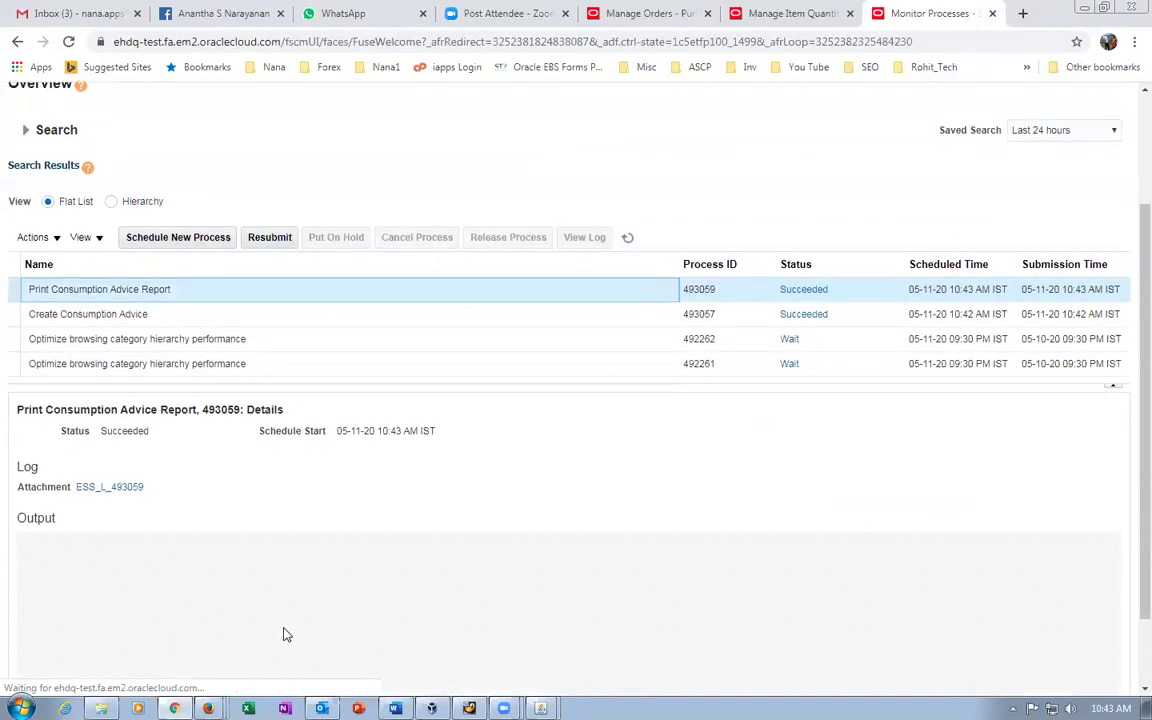
left_click(262, 562)
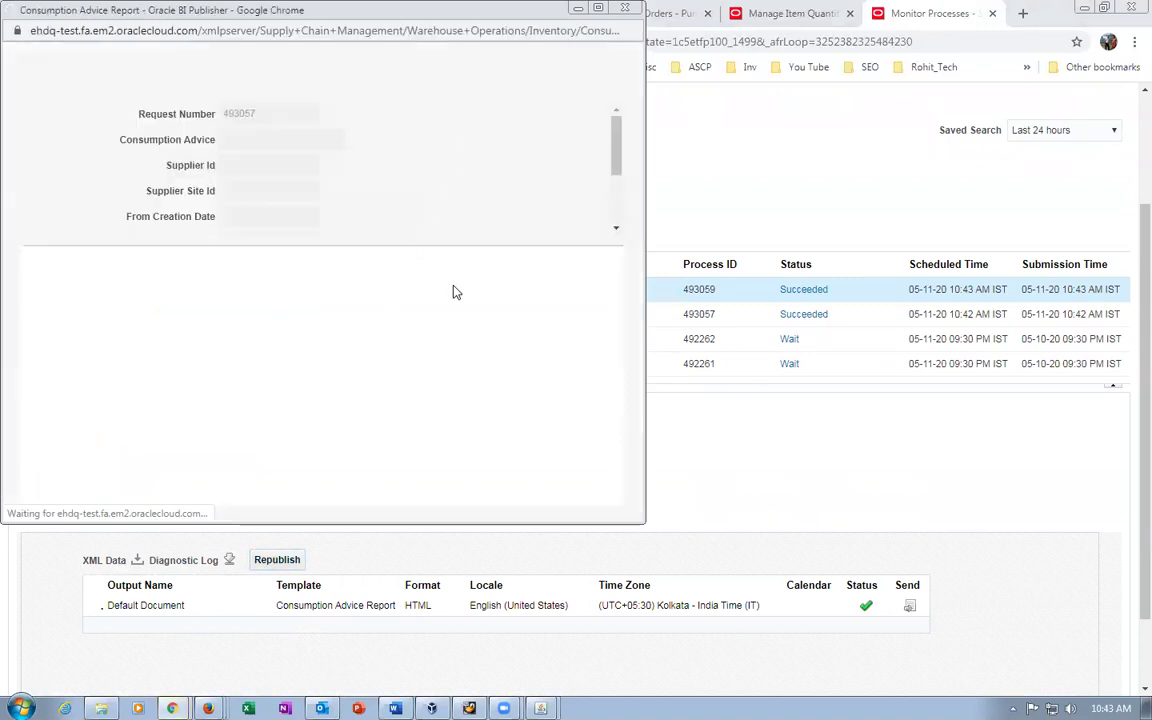
left_click(584, 253)
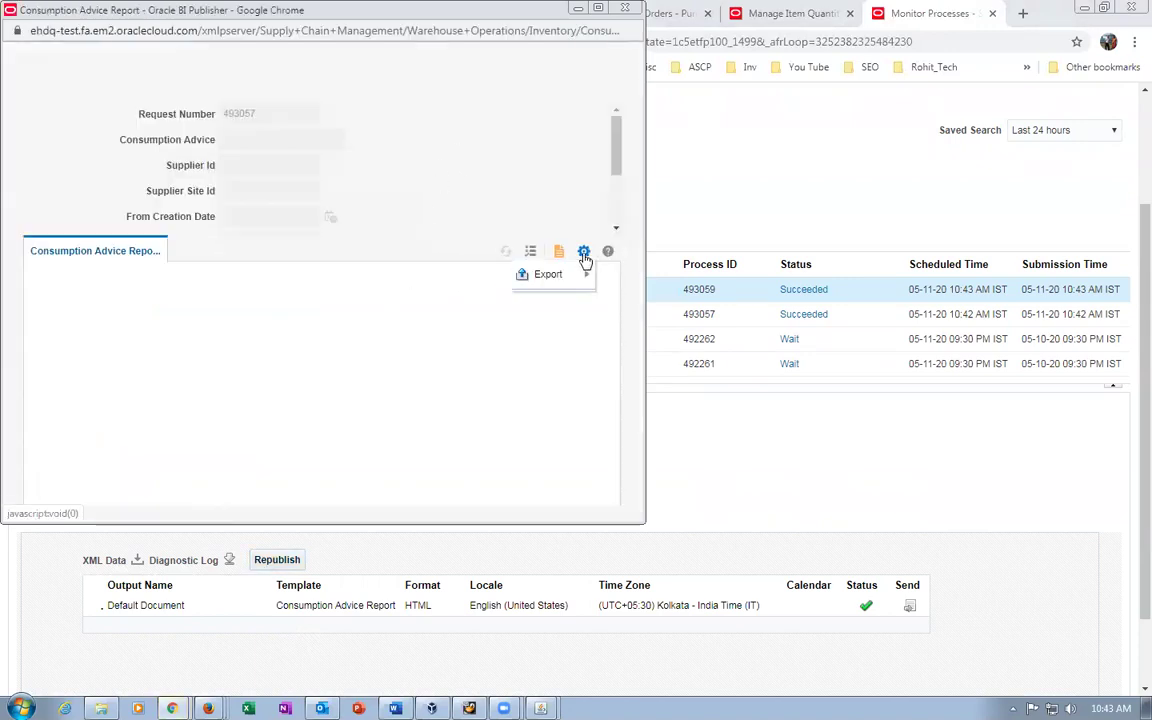
mouse_move(566, 275)
left_click(432, 304)
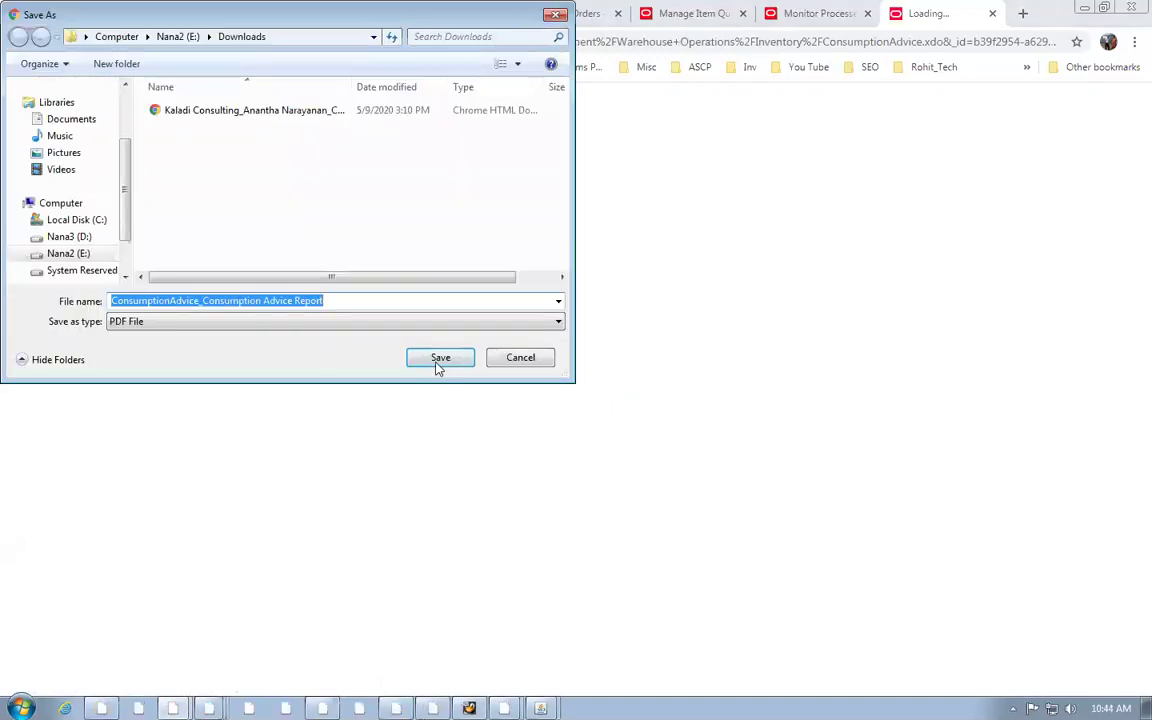
- Save ConsumptionAdvice_Consumption Advice Report.pdf to Downloads and open it from the downloads list
left_click(439, 360)
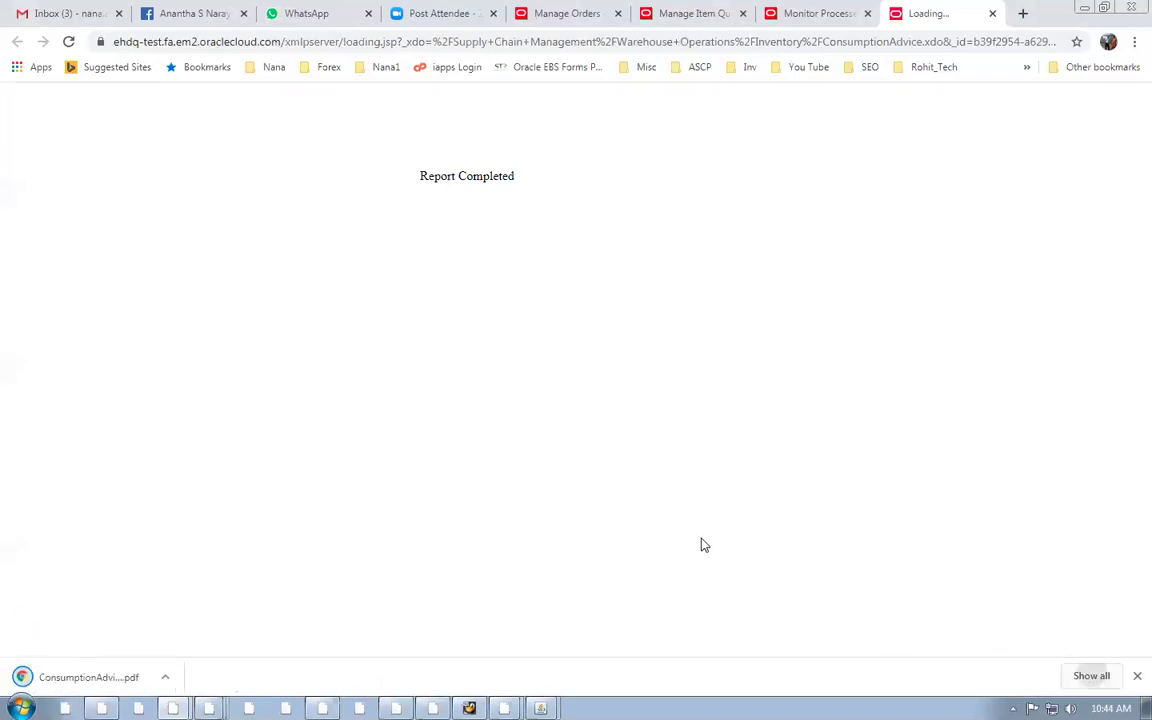
key("ctrl+j")
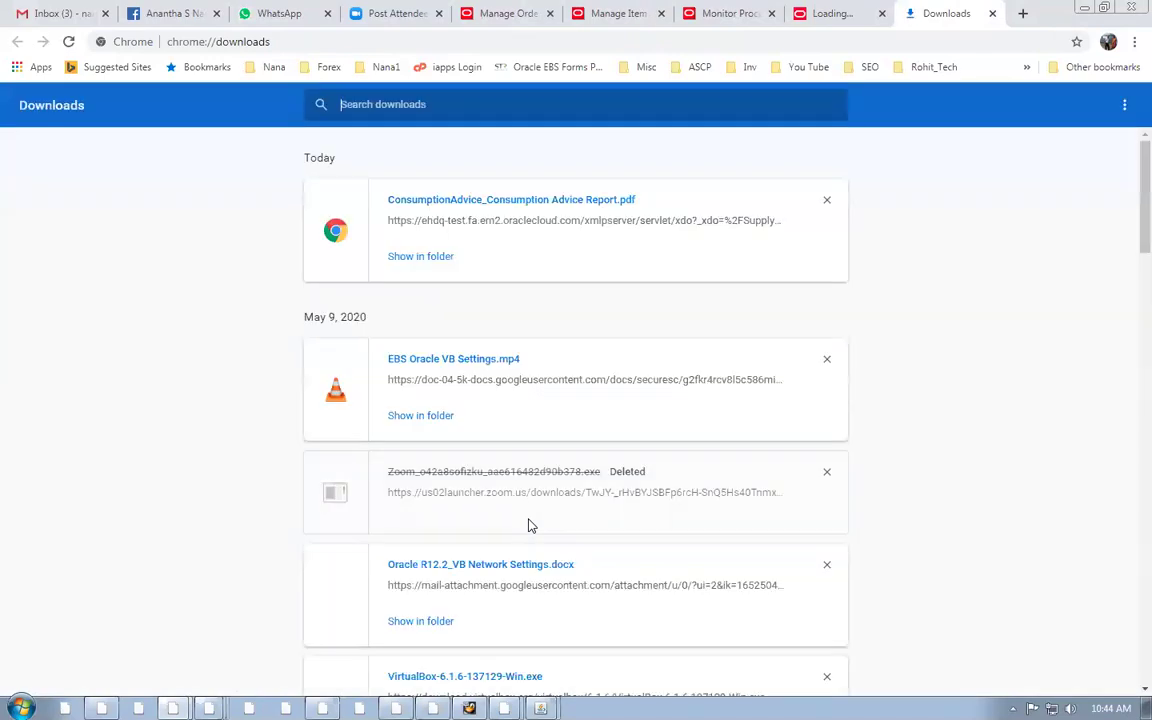
left_click(553, 203)
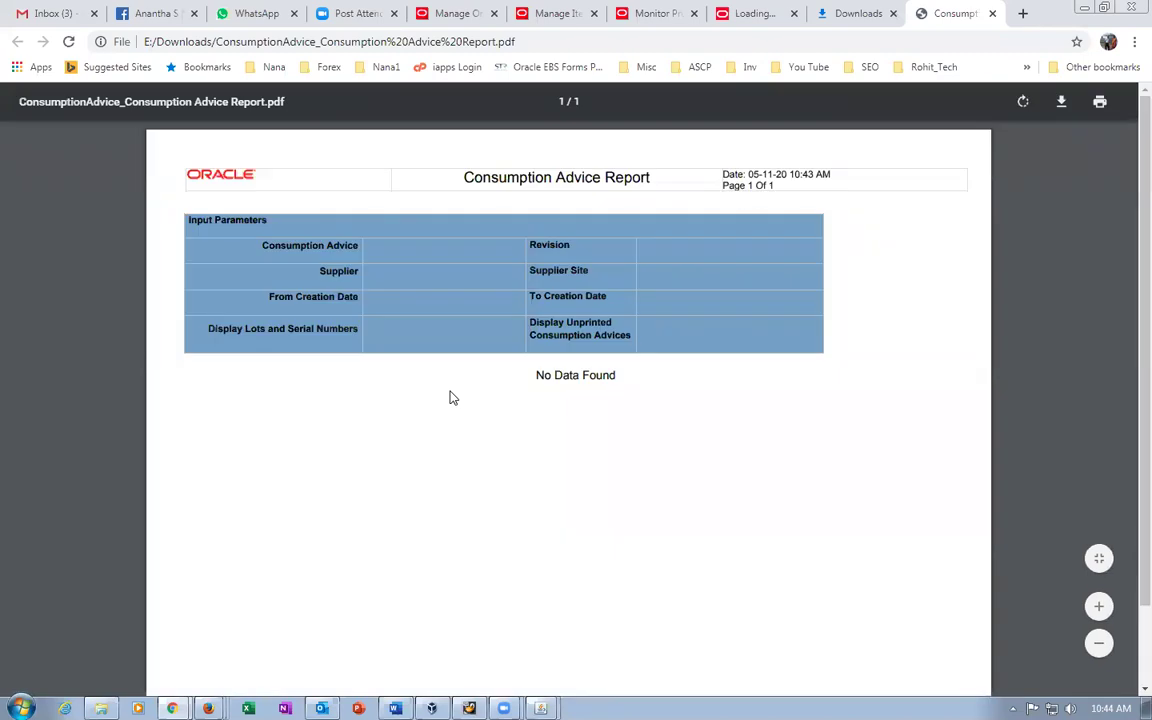
- Highlight the report's 'No Data Found' message to point it out
left_click_drag(537, 375, 614, 384)
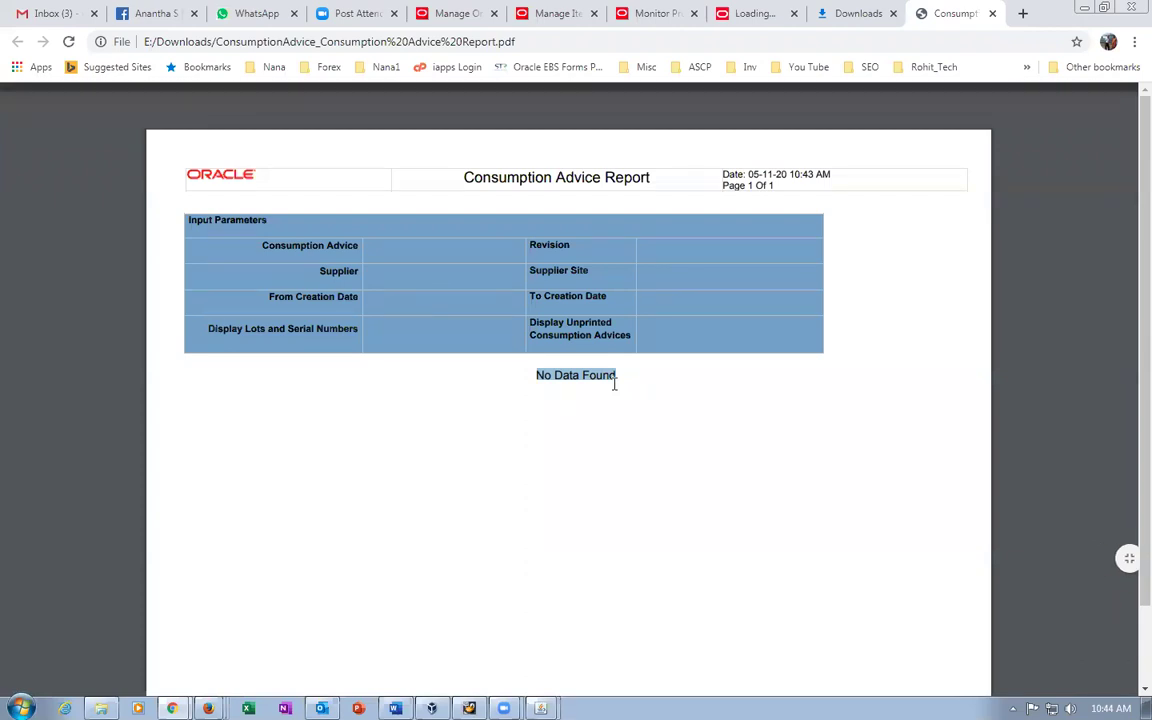
left_click(566, 432)
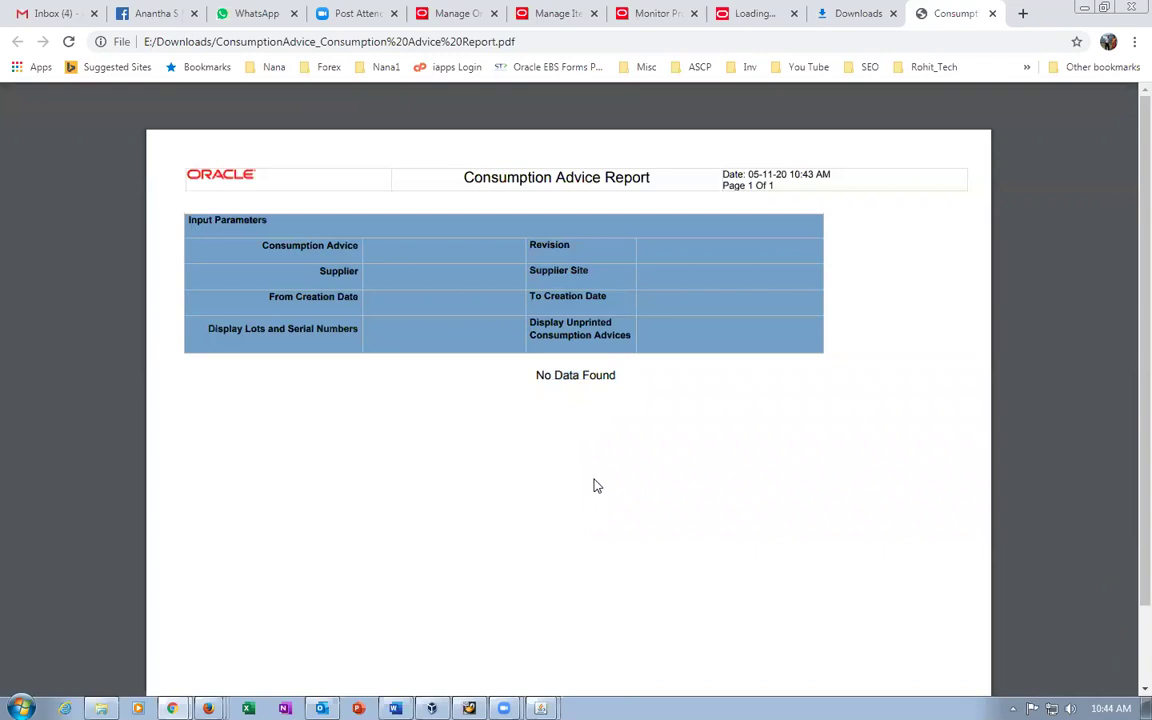
scroll(593, 485, "down", 2)
scroll(593, 489, "up", 2)
left_click_drag(537, 375, 640, 381)
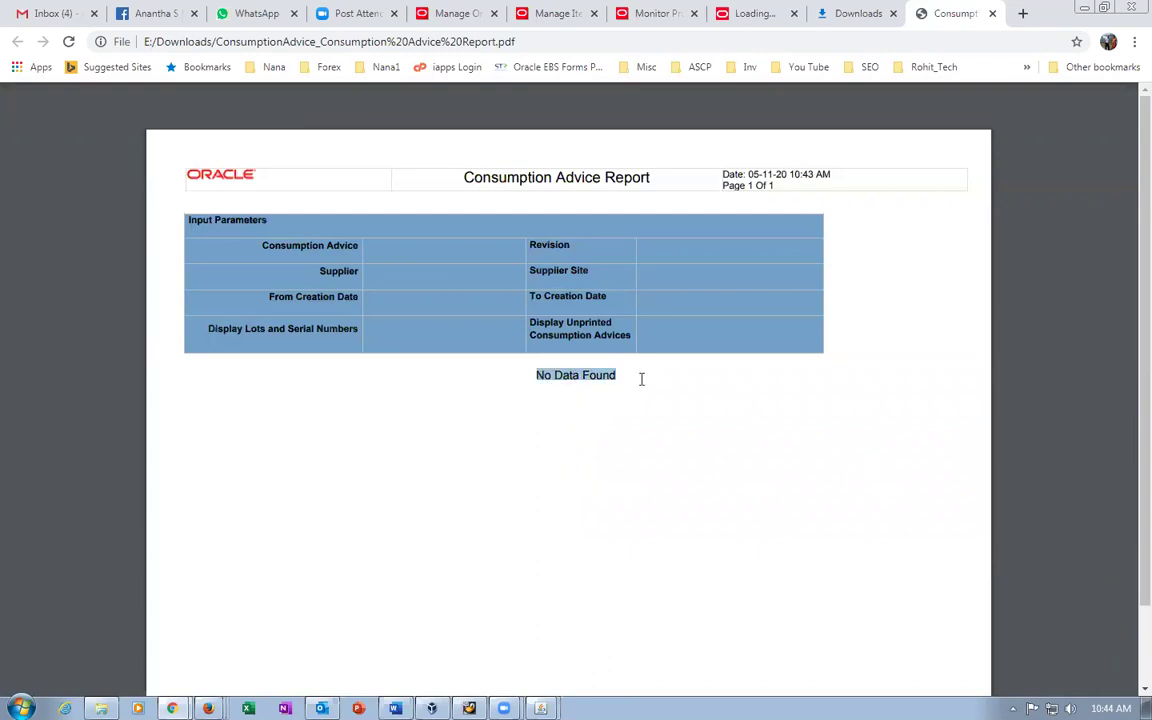
left_click(601, 474)
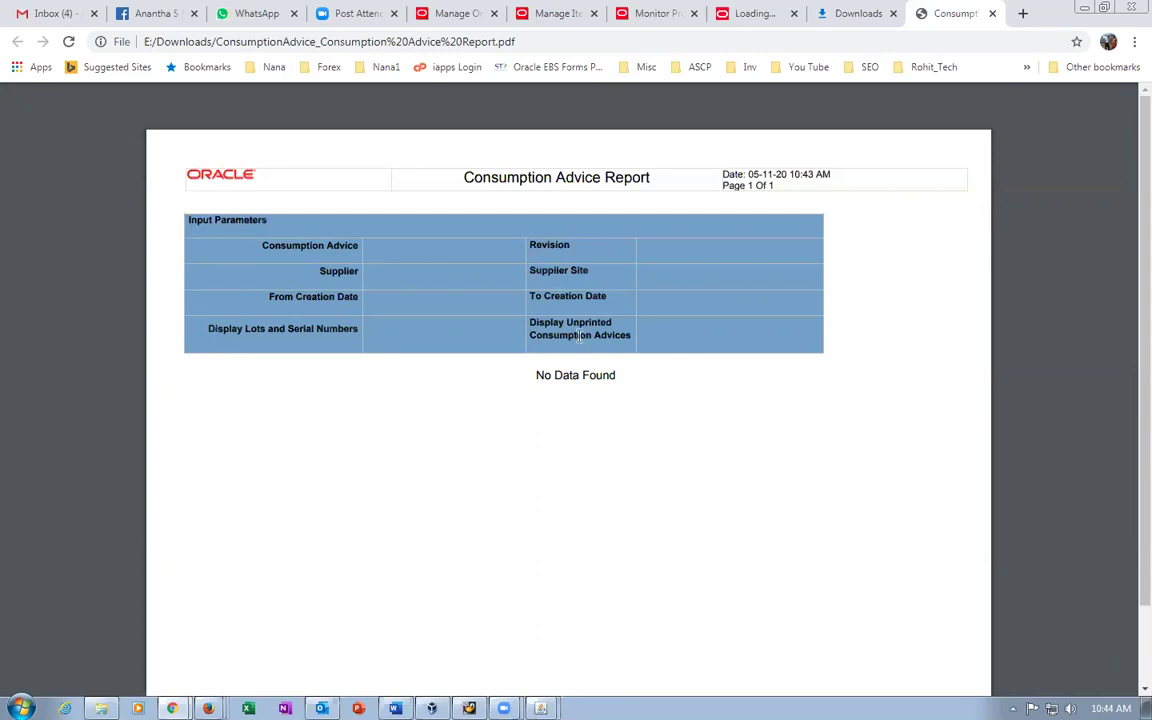
- Close the BI Publisher report window and the report PDF tab
key("alt+Tab")
left_click_drag(312, 14, 364, 92)
left_click(676, 86)
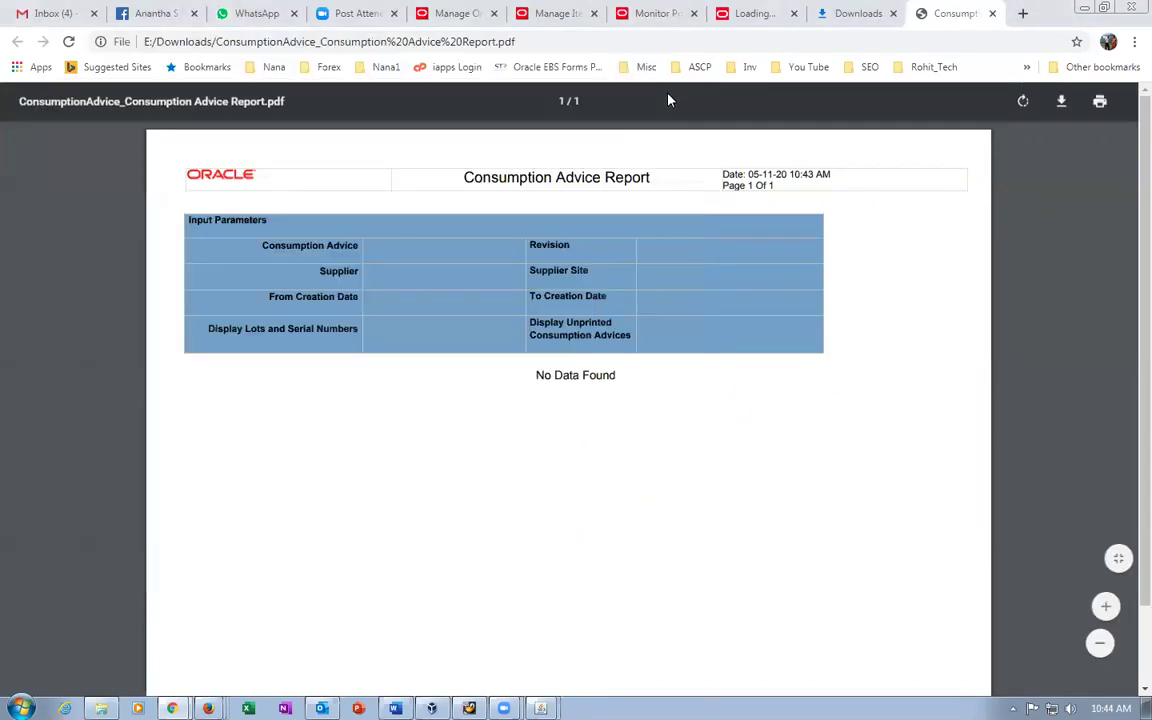
left_click(993, 14)
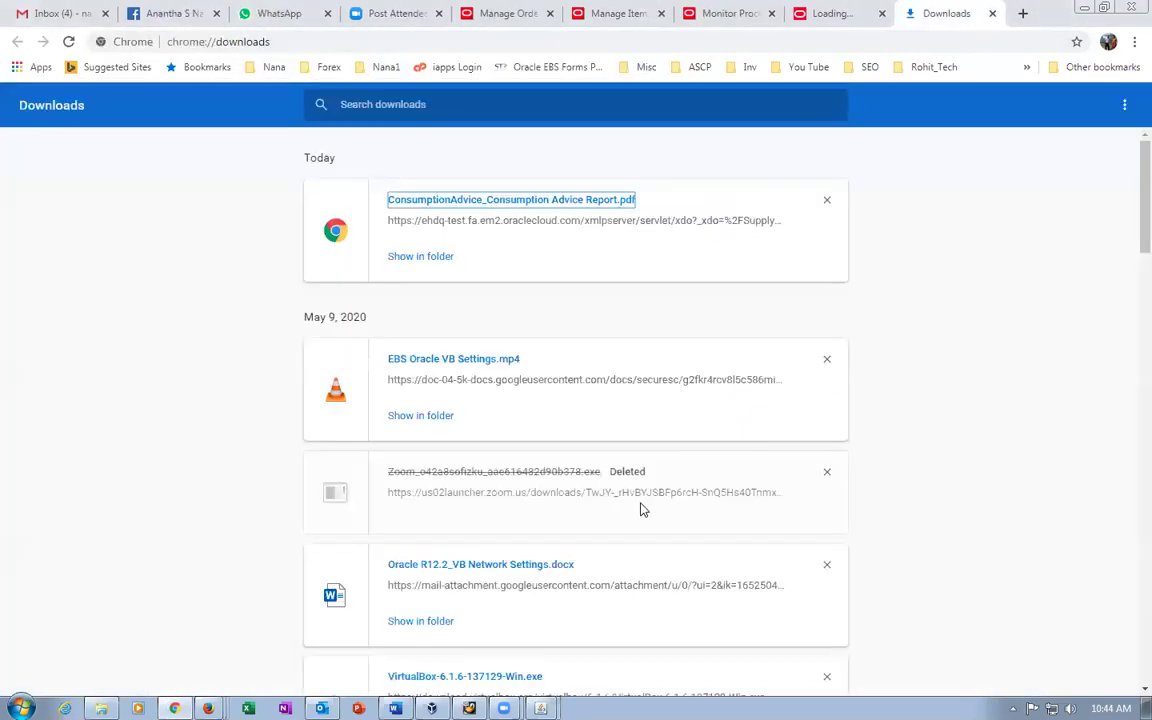
- Return to the Word Consigned_Process diagram and highlight its Create Consumption Advice step
key("alt+Tab")
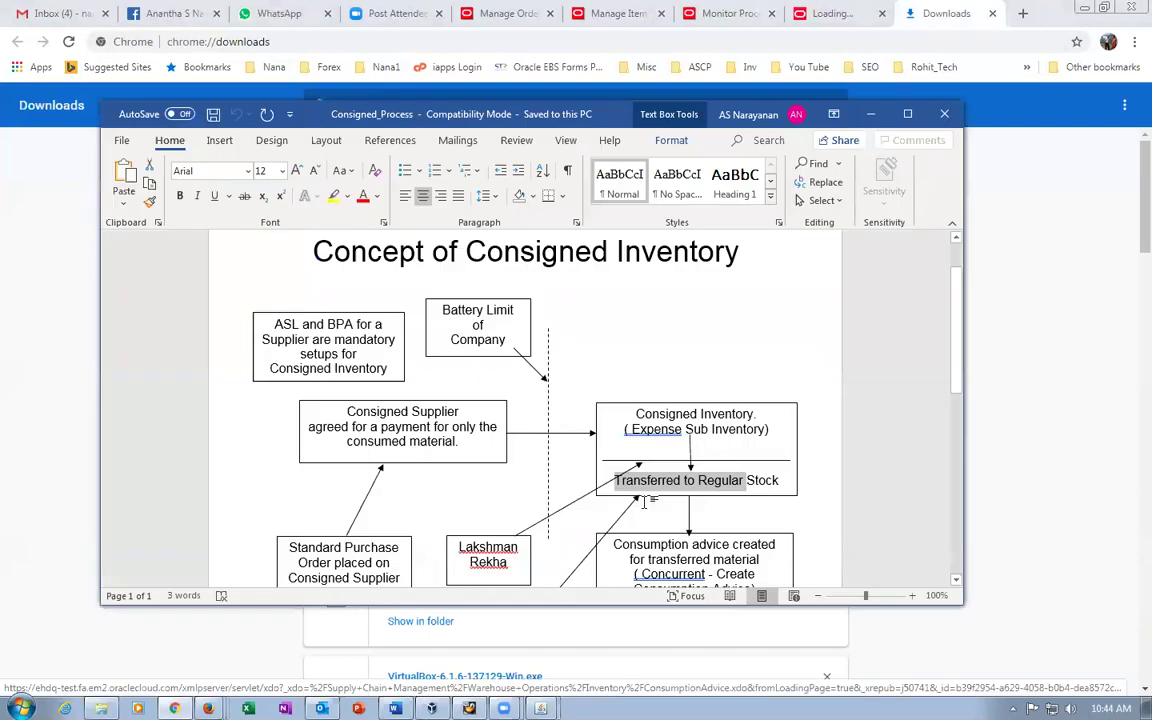
scroll(686, 562, "down", 5)
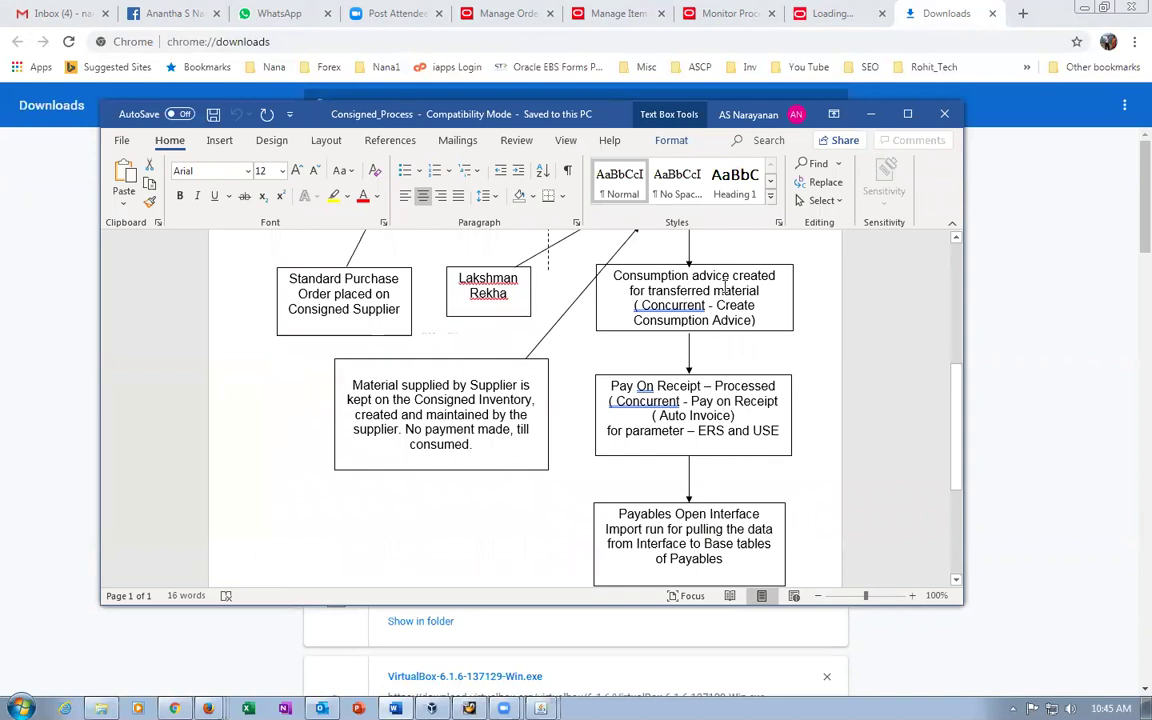
left_click_drag(724, 290, 707, 495)
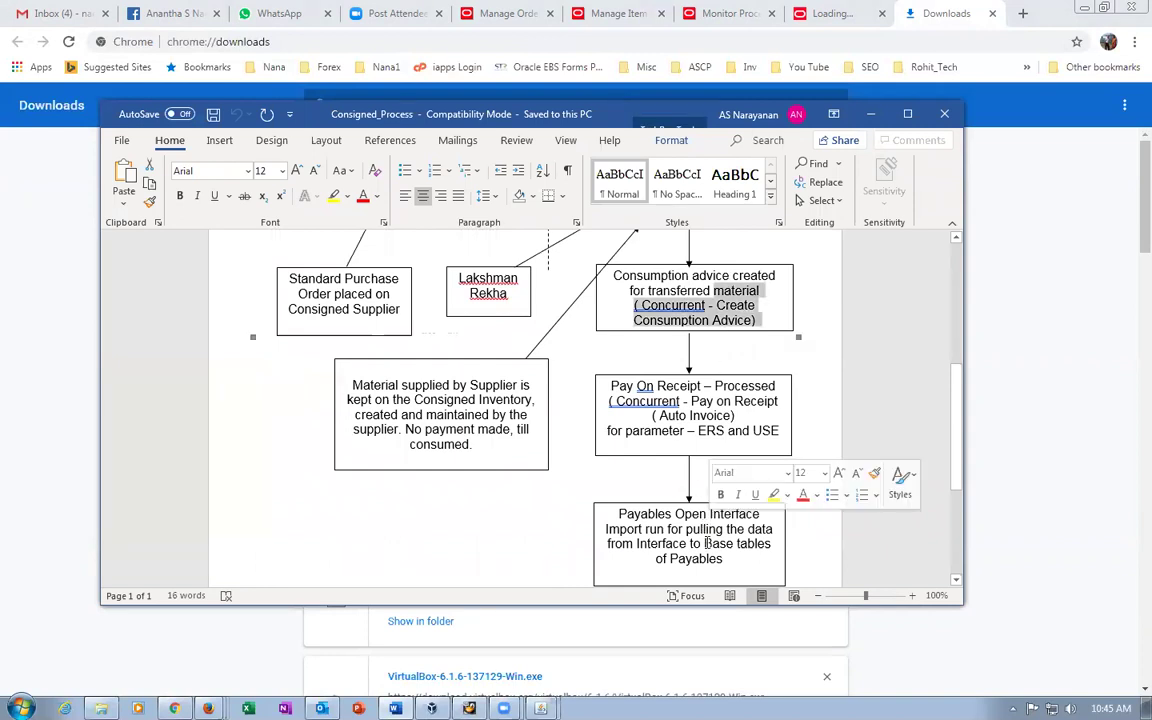
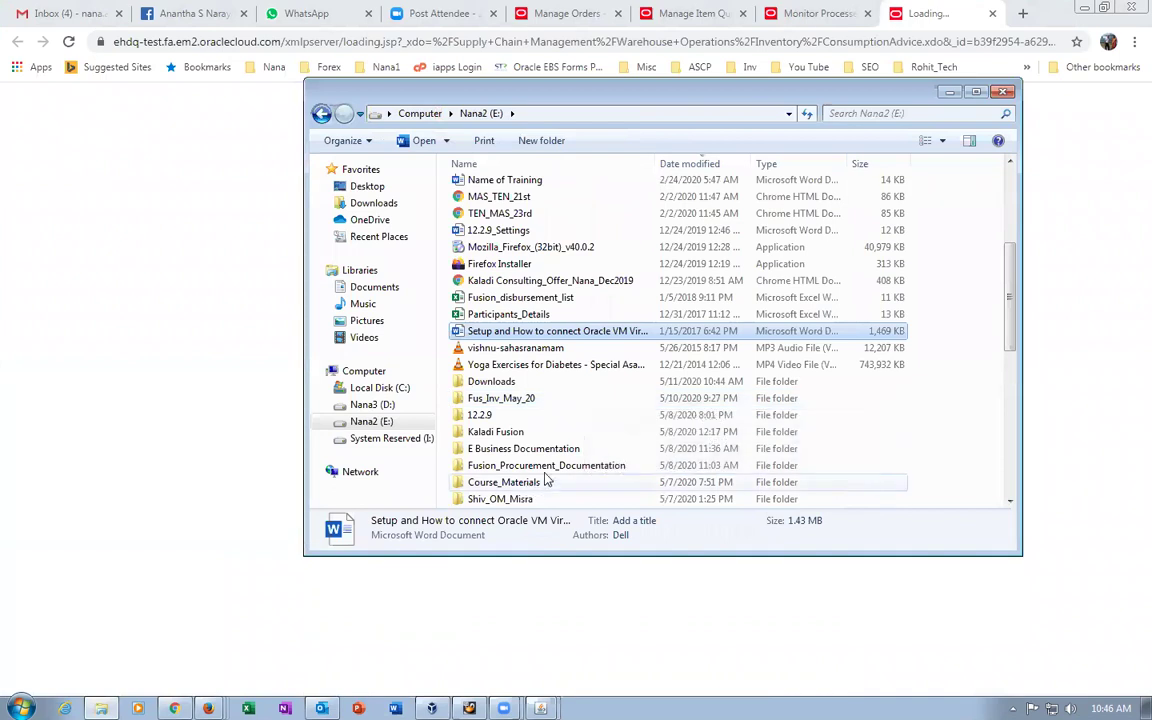
- Open the Fusion_Procurement_Documentation folder and open the Costing_Setups document in Word
double_click(530, 465)
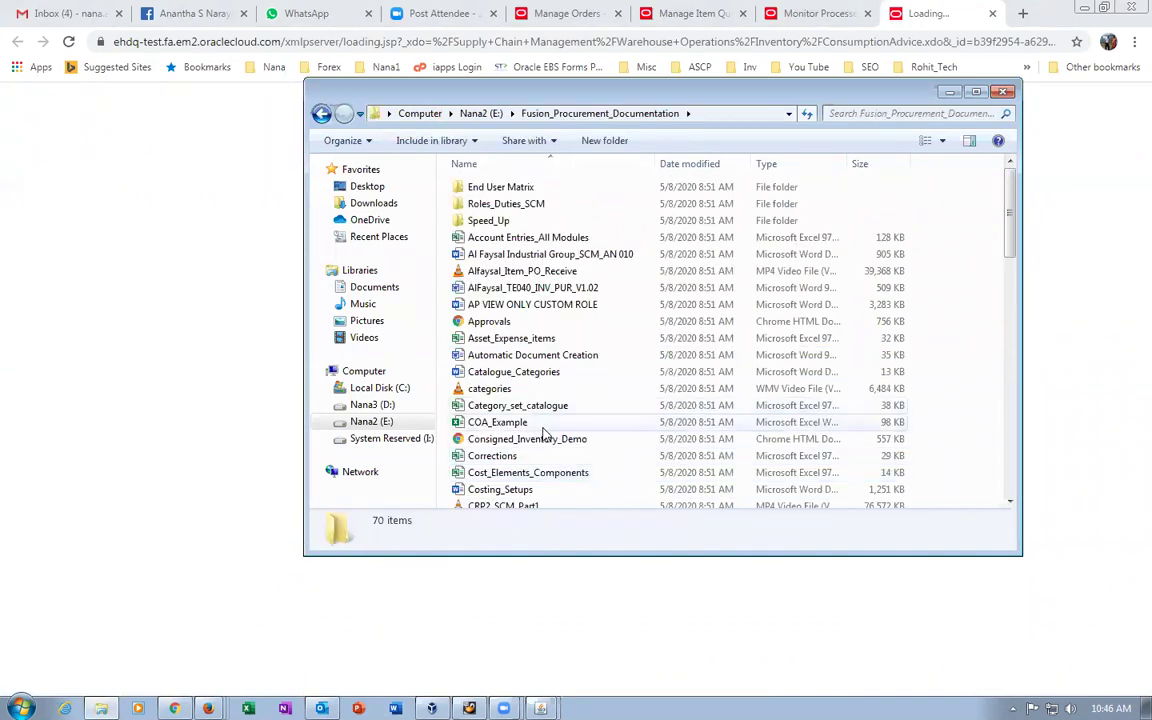
left_click(533, 458)
scroll(540, 455, "down", 1)
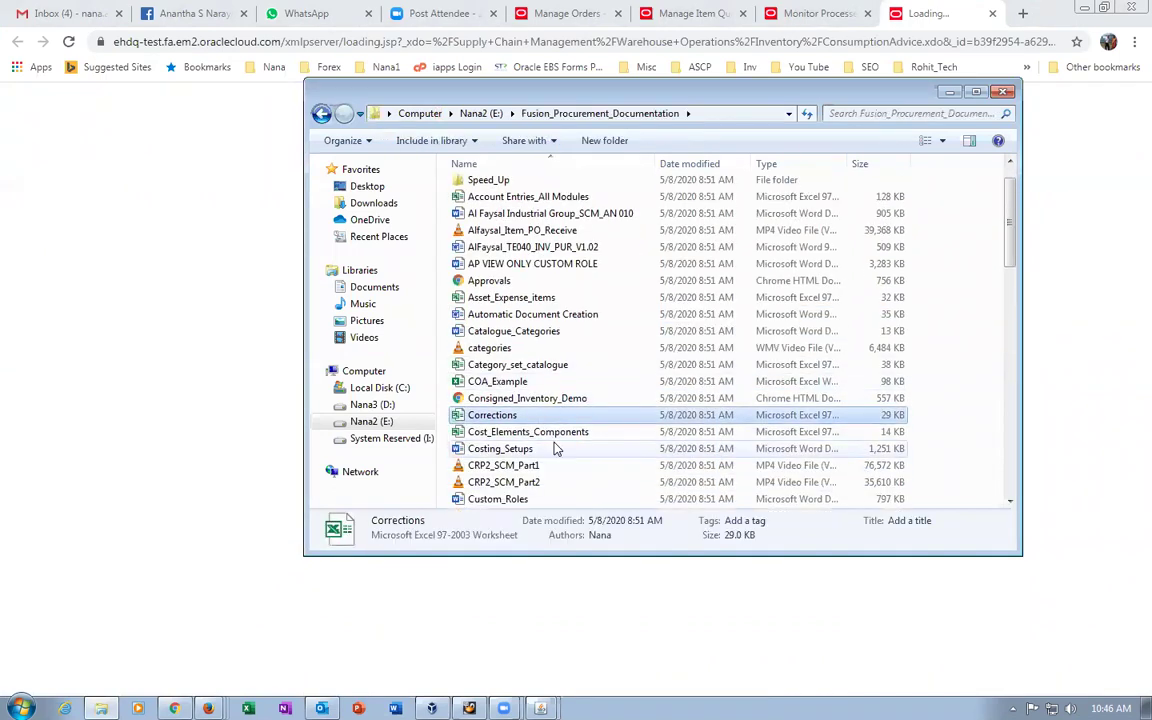
left_click(548, 456)
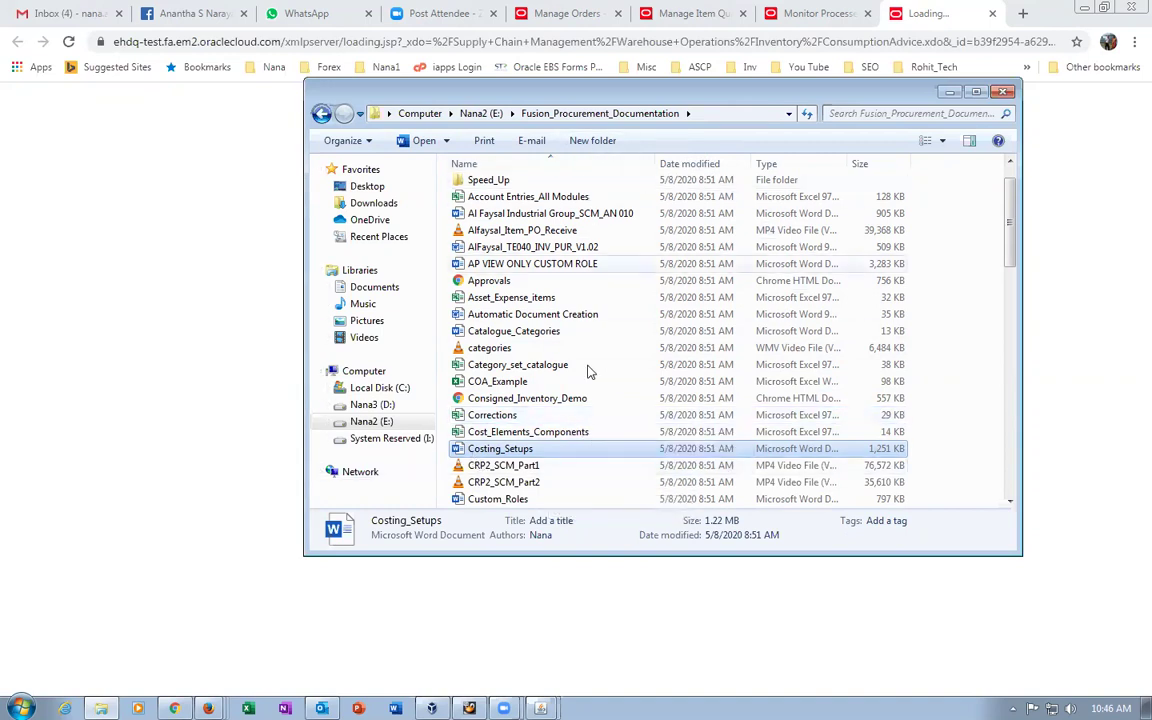
left_click(520, 466)
left_click(533, 452)
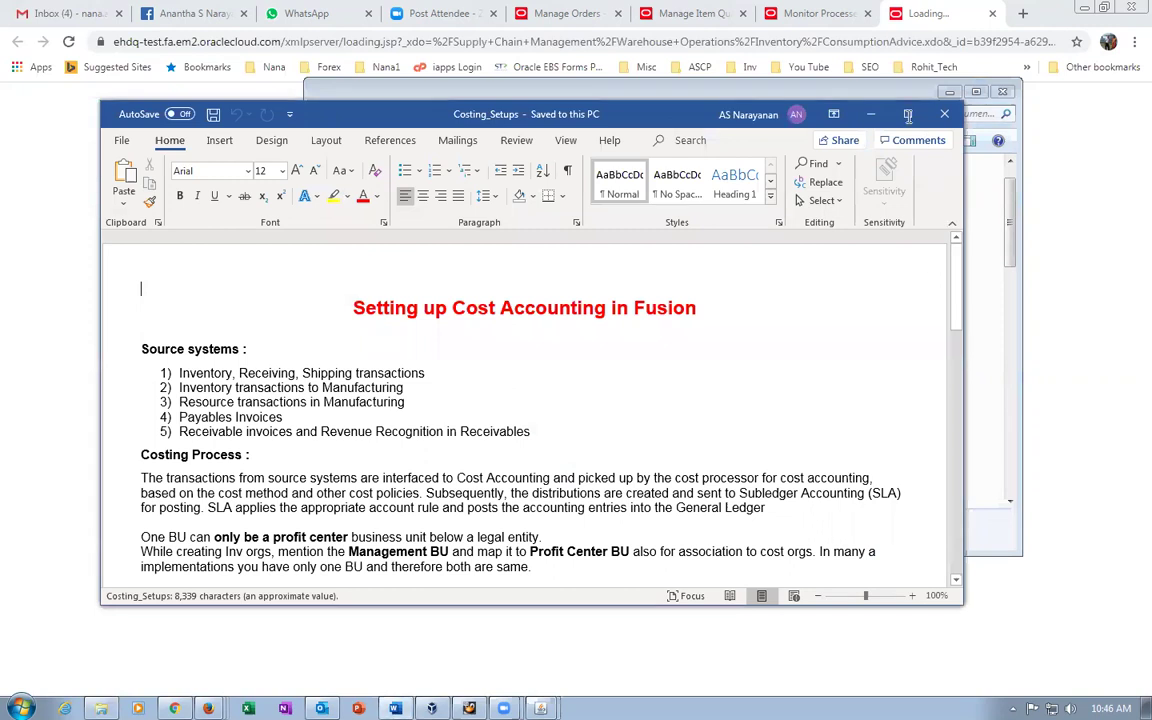
- Maximize the Word window and highlight the source-system and manufacturing transaction list items
left_click(907, 114)
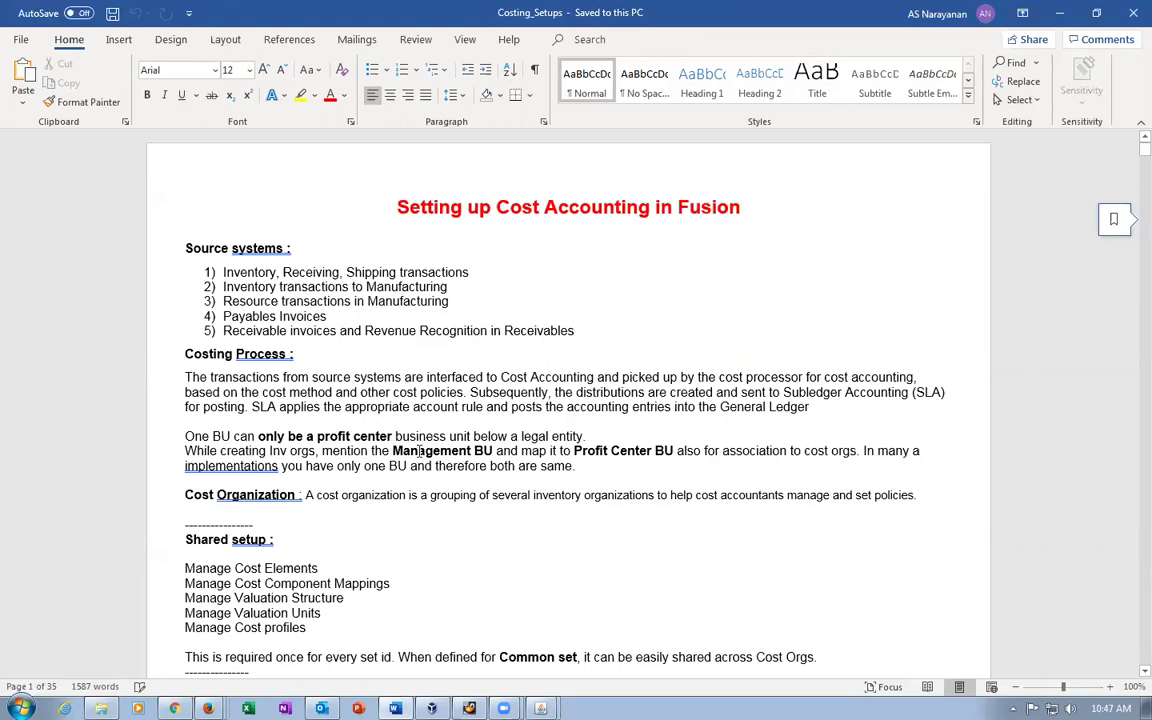
left_click_drag(226, 272, 440, 274)
left_click_drag(290, 287, 395, 293)
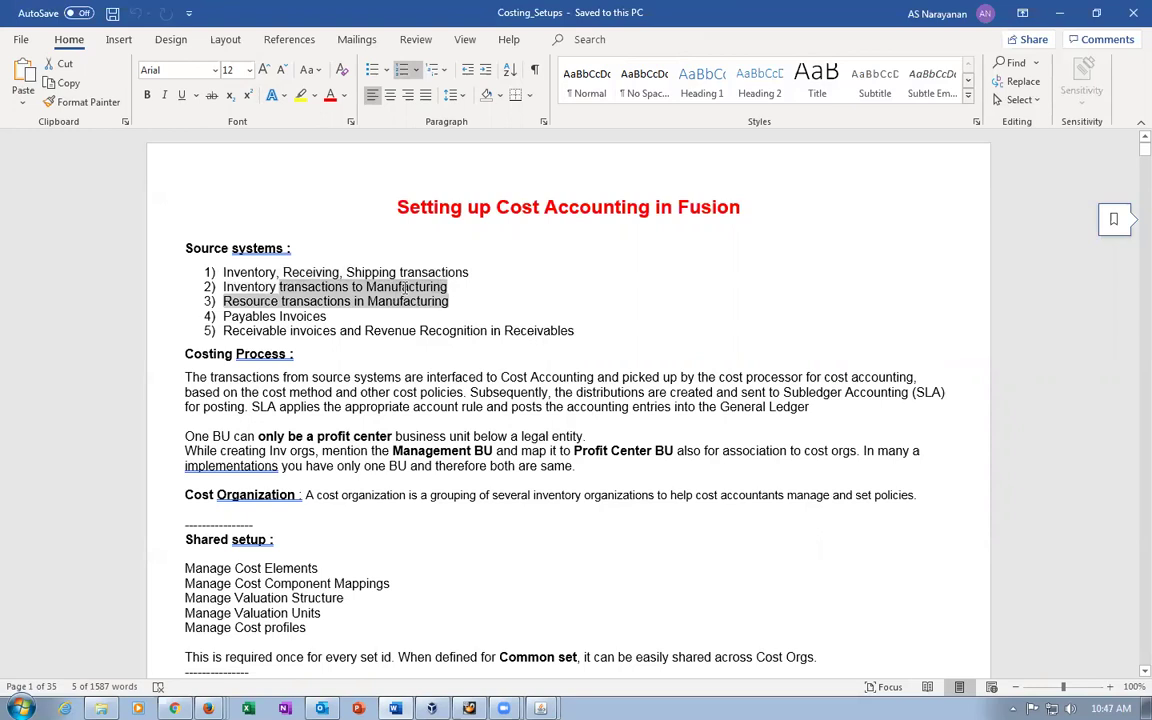
triple_click(381, 301)
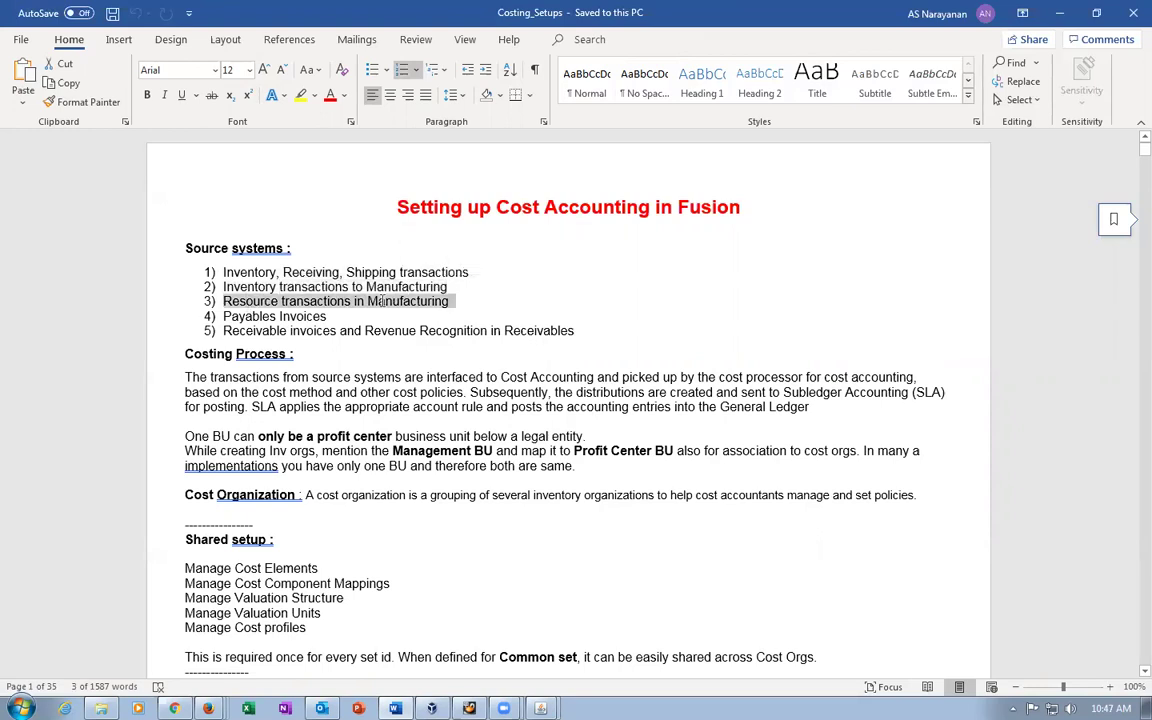
left_click(276, 315)
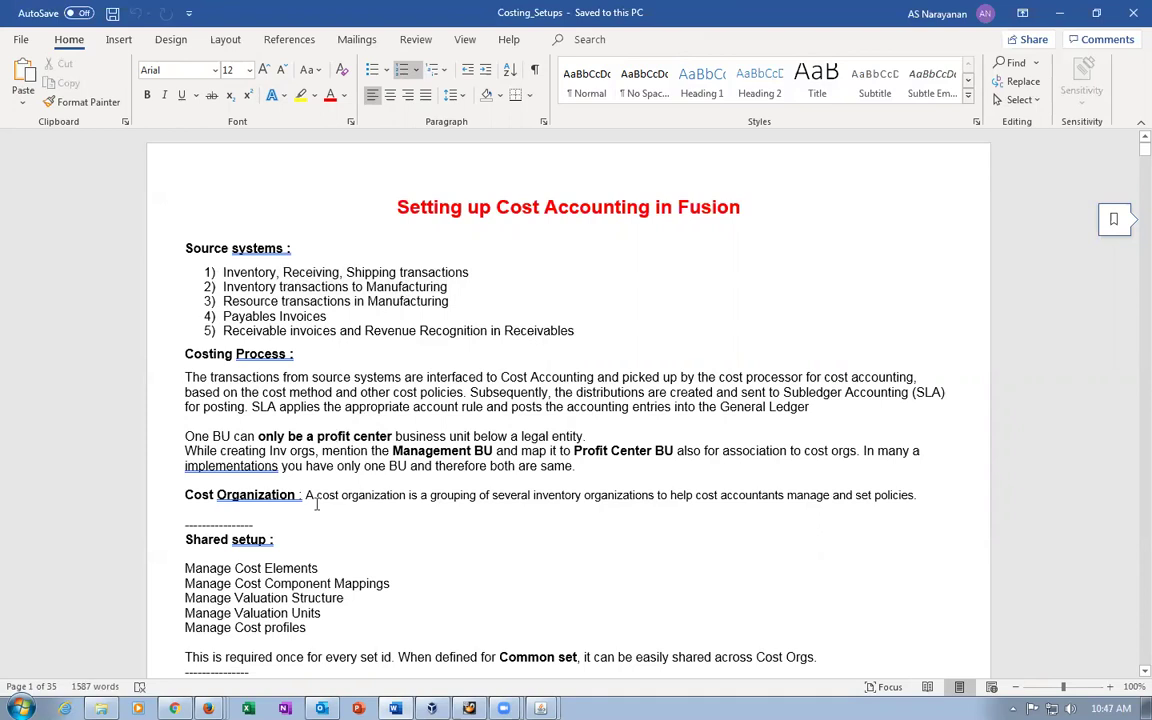
- Scroll down to page 4's table of the 12 Cost Accounting setup tasks
scroll(318, 509, "down", 3)
scroll(318, 509, "down", 15)
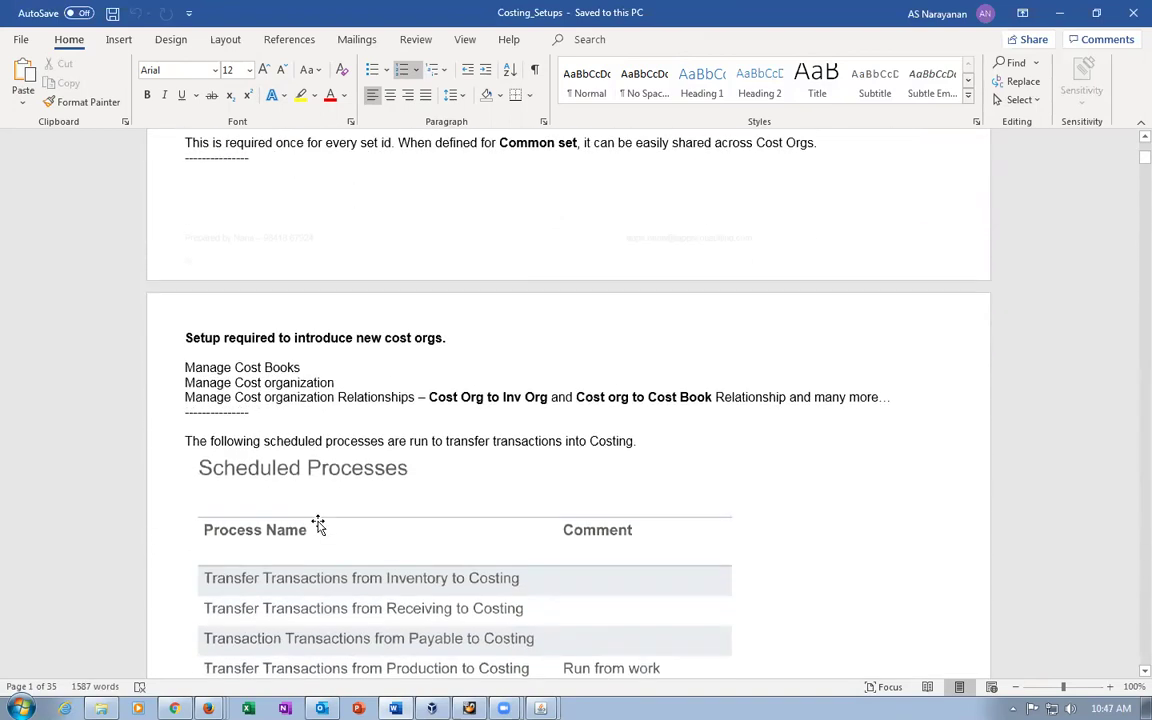
scroll(320, 523, "down", 14)
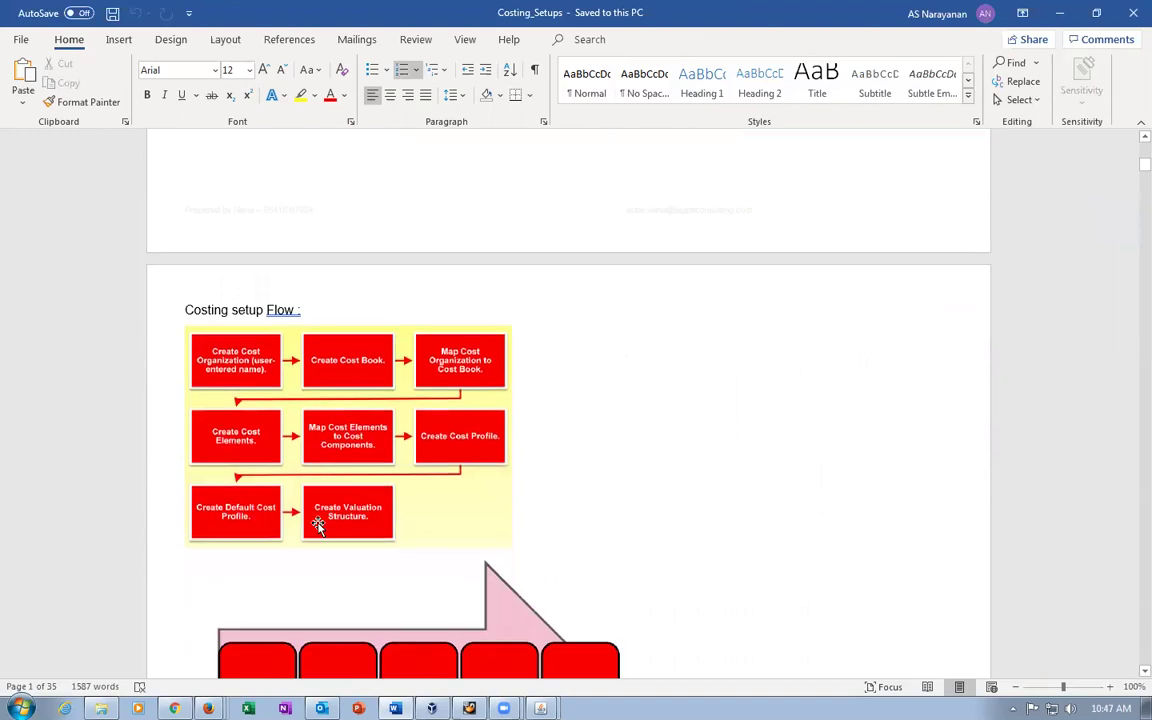
scroll(320, 524, "down", 20)
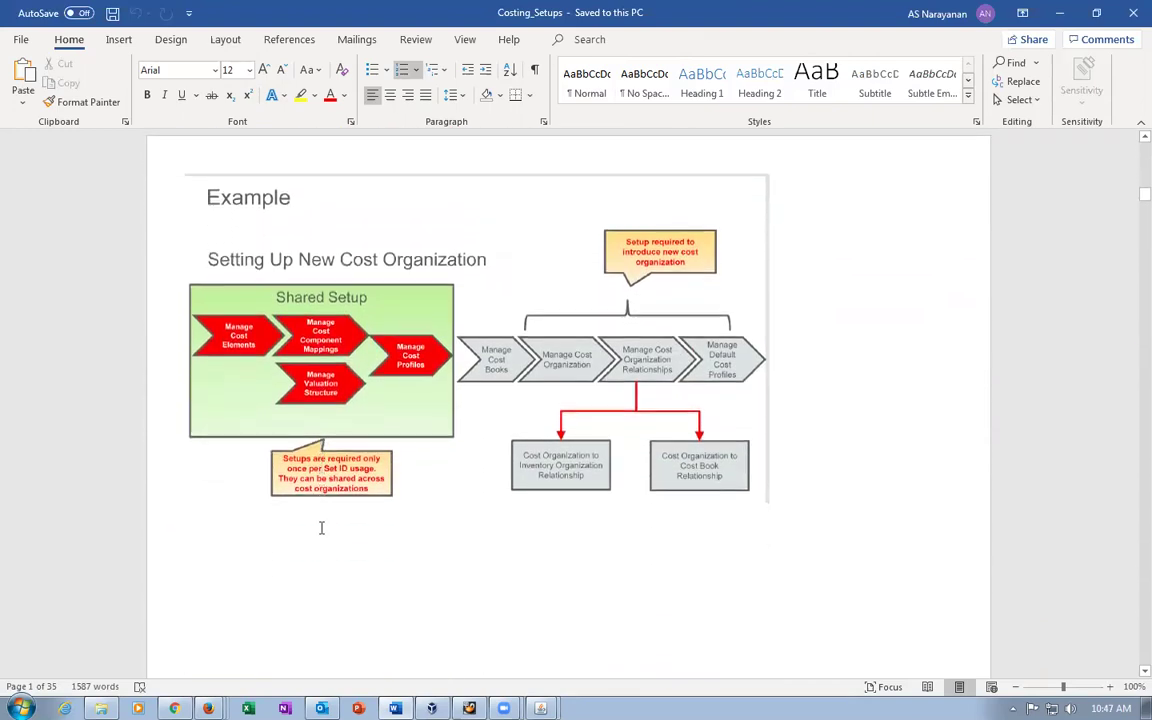
scroll(322, 530, "down", 3)
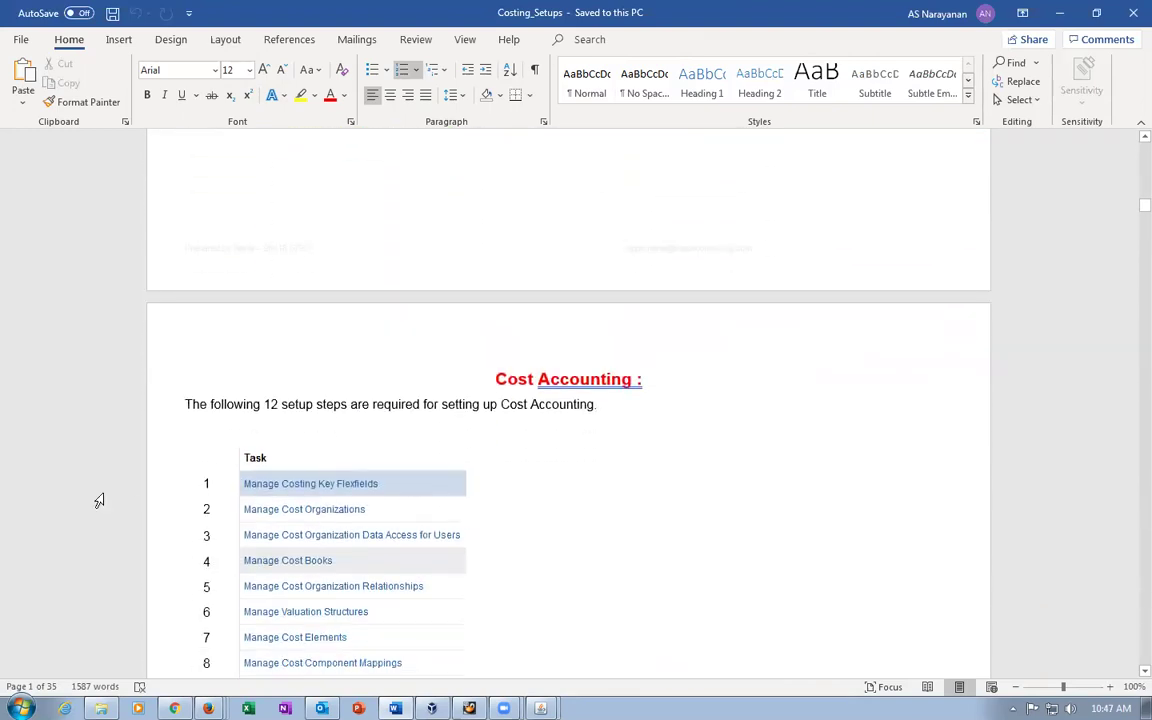
scroll(734, 494, "down", 3)
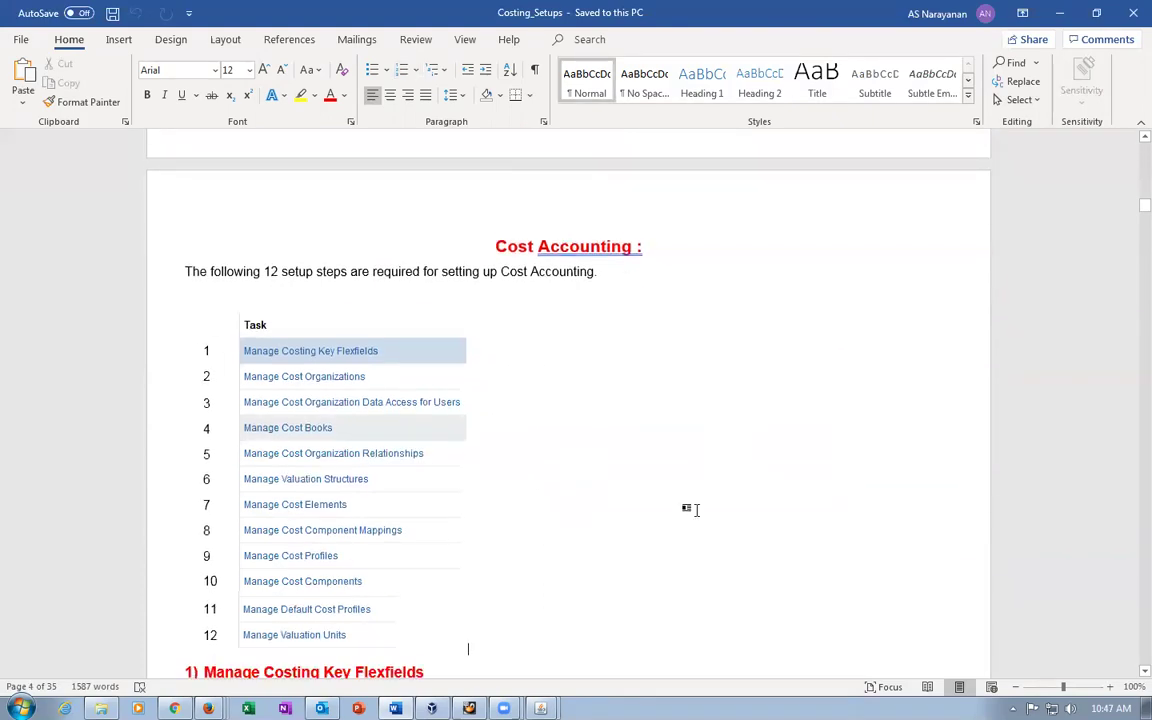
- Move through Costing_Setups to the '1) Manage Costing Key Flexfields' section on page 7
scroll(676, 460, "down", 15)
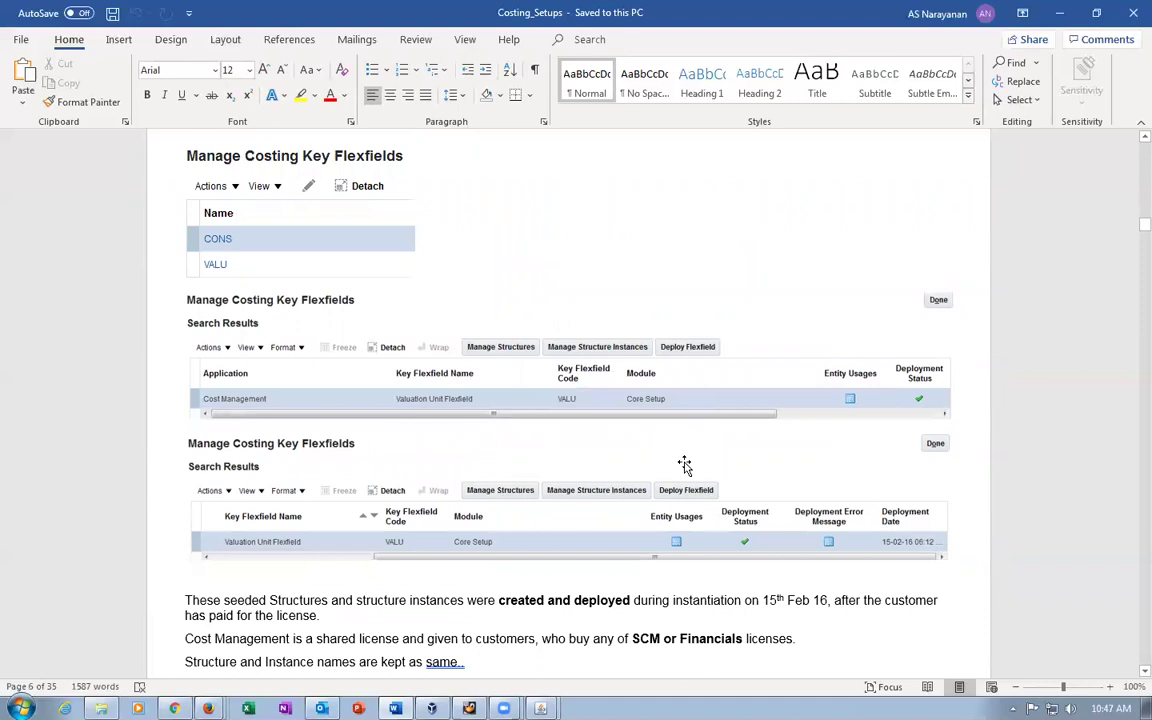
scroll(684, 464, "down", 10)
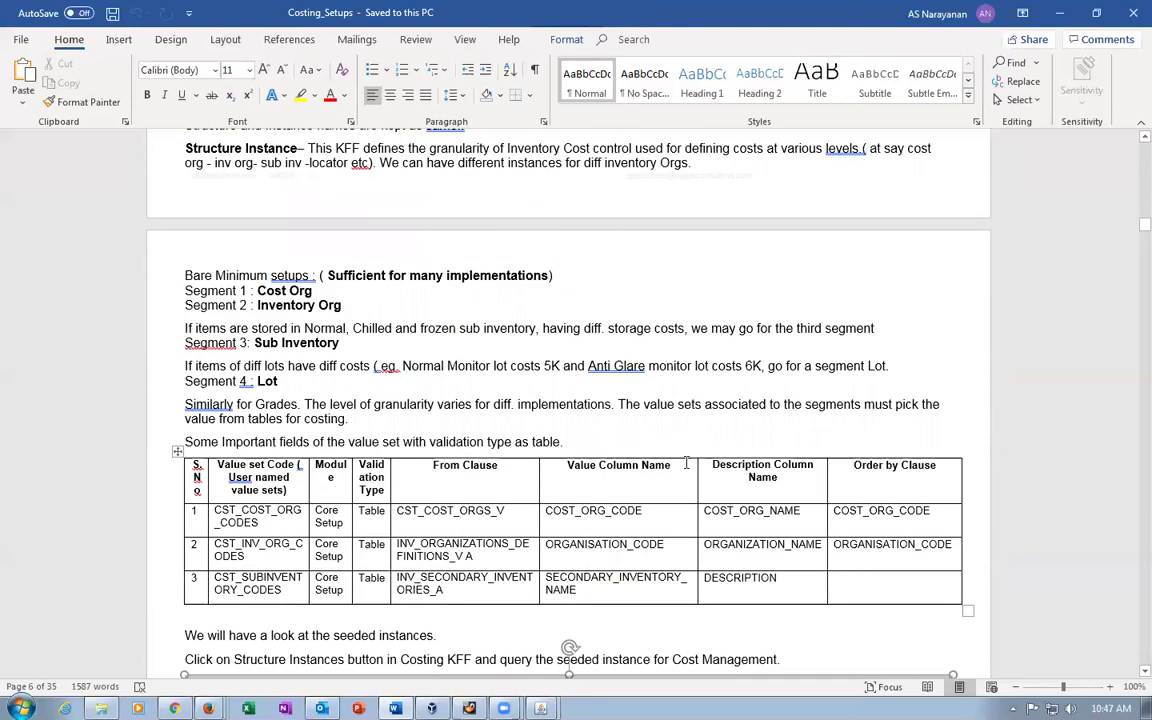
scroll(686, 462, "down", 10)
key("Down")
key("Down")
key("Down")
key("Down")
key("Down")
key("Down")
key("Down")
key("Down")
key("Down")
key("Down")
key("Down")
key("Down")
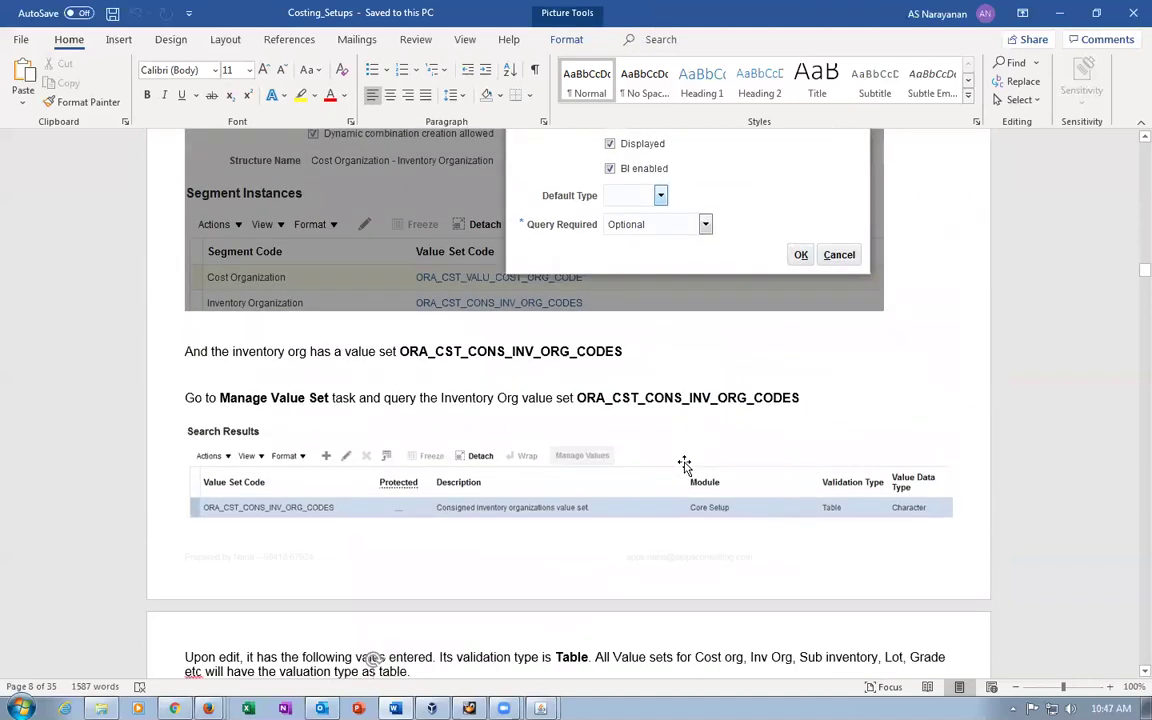
key("Down")
key("Down")
key("Down")
key("Down")
key("Down")
key("Down")
key("Down")
key("Down")
key("Down")
key("Down")
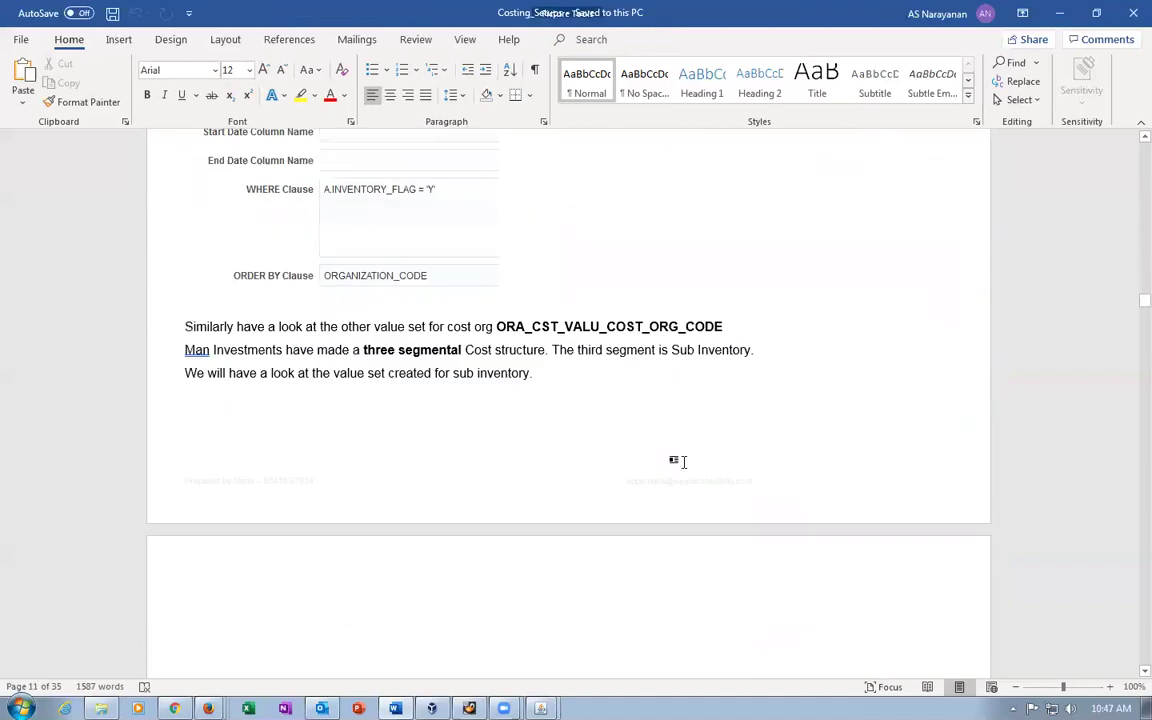
scroll(686, 462, "down", 8)
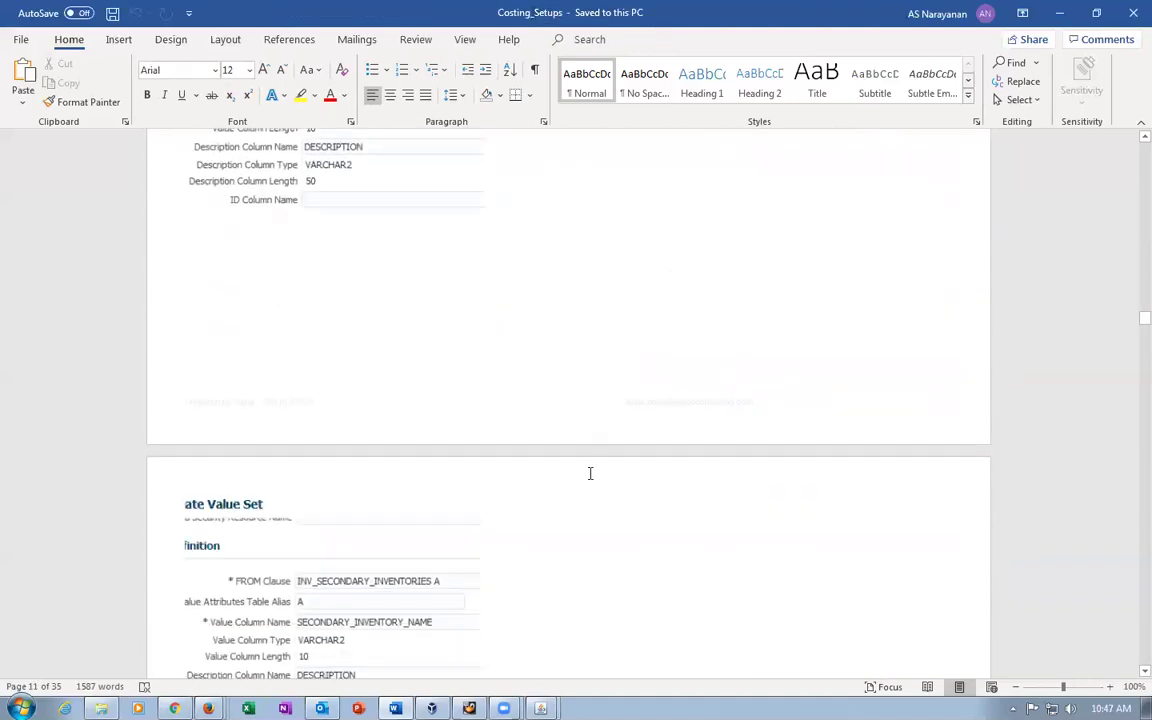
scroll(590, 478, "up", 3)
scroll(590, 478, "up", 12)
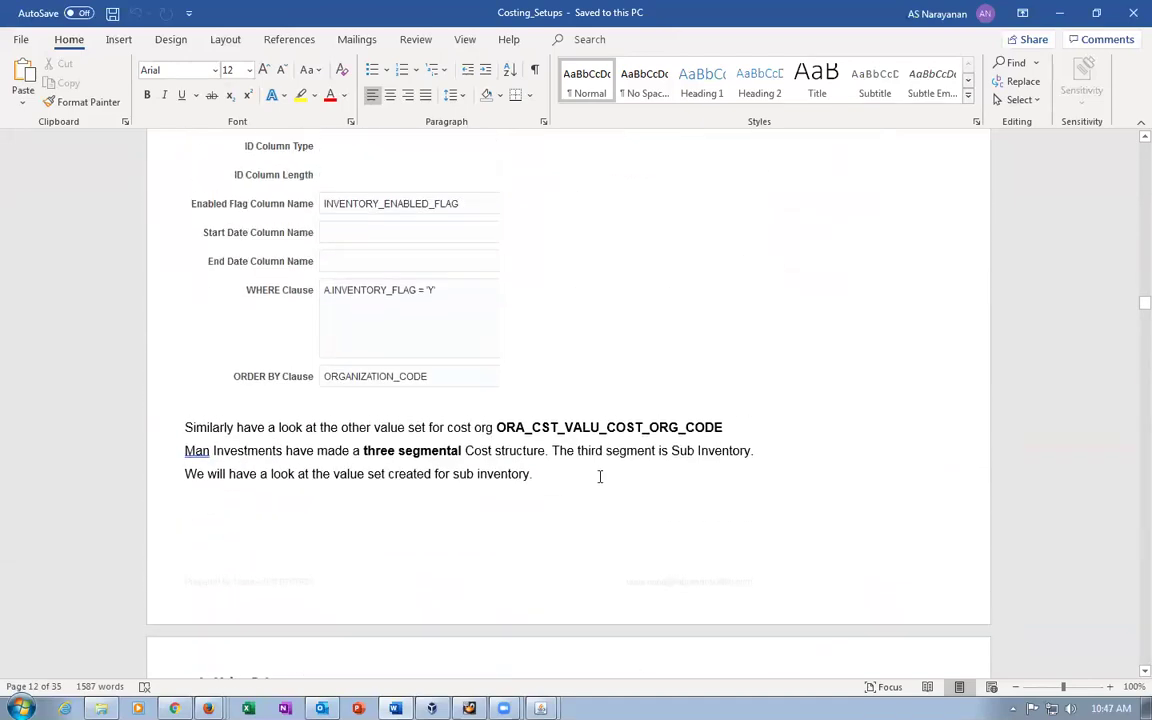
scroll(600, 475, "up", 9)
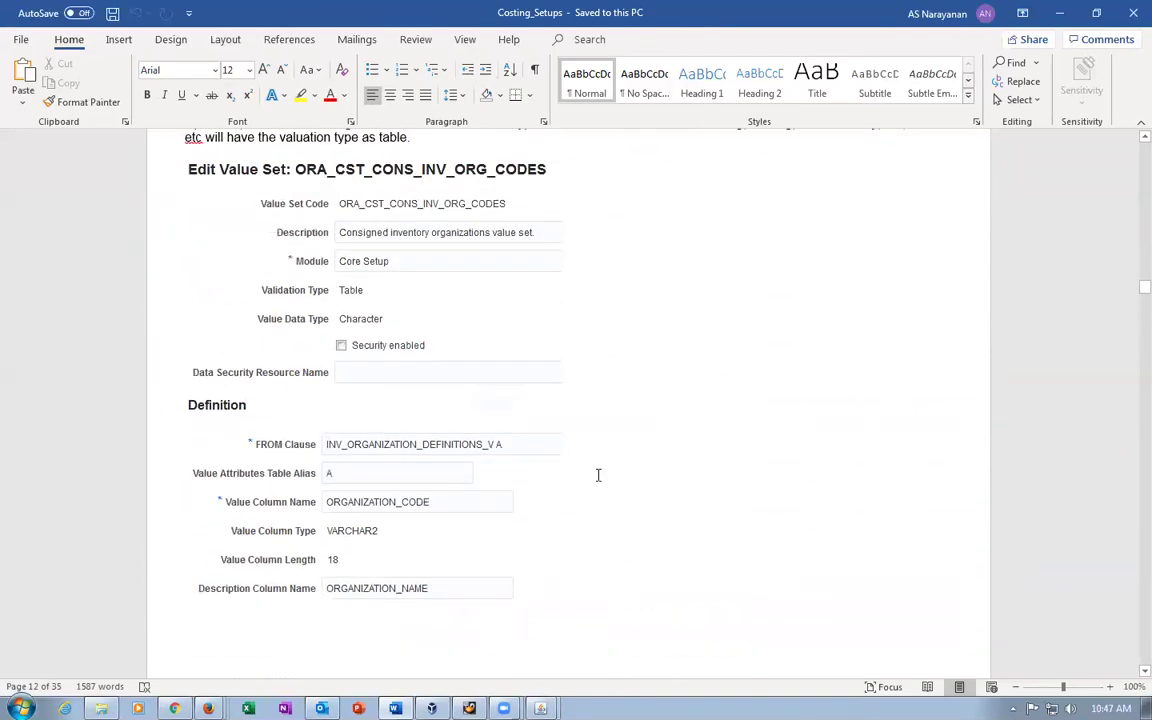
scroll(596, 475, "down", 12)
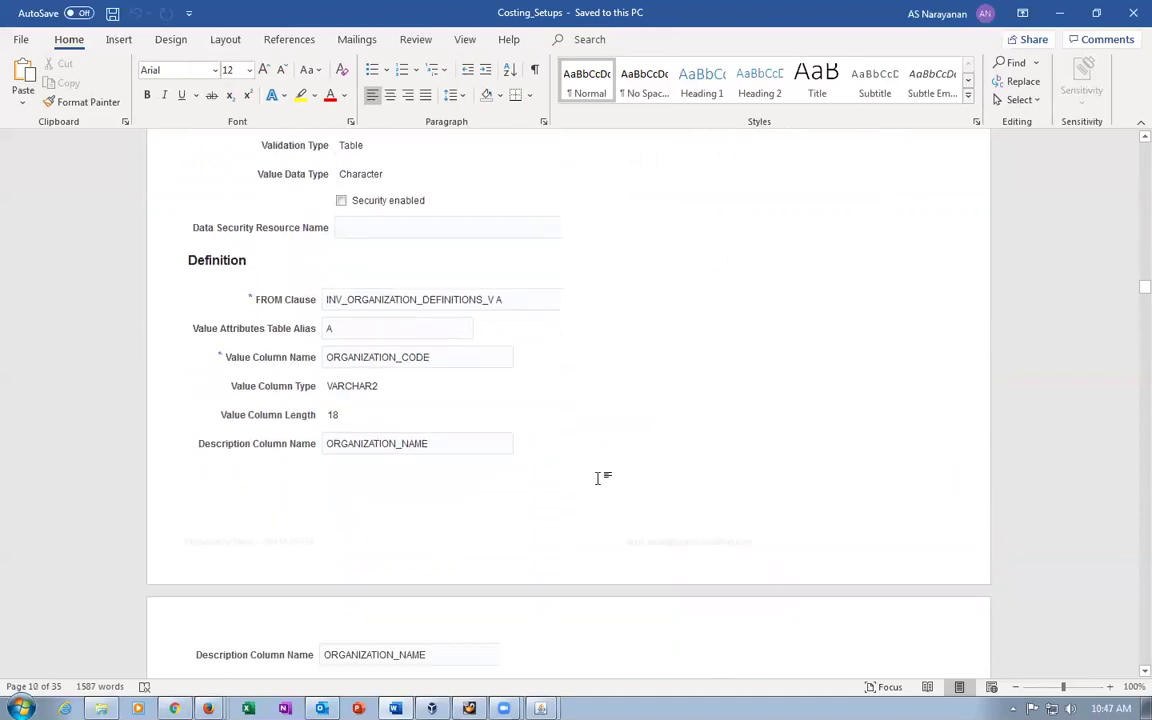
scroll(606, 486, "down", 12)
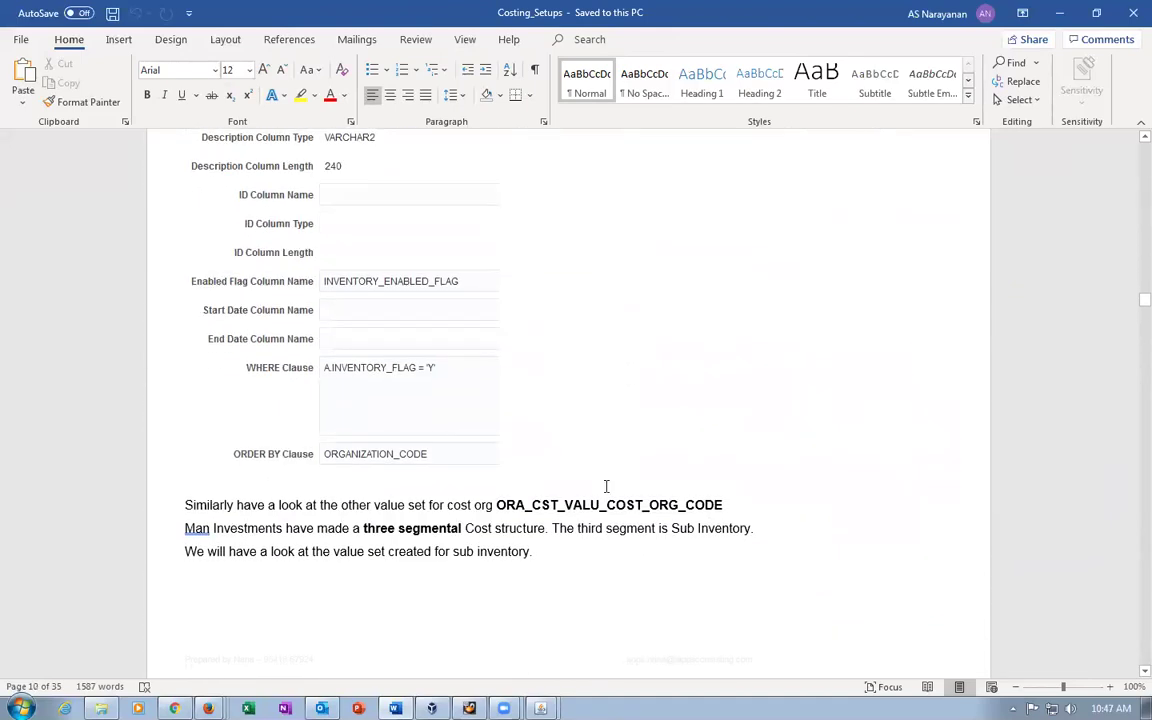
scroll(608, 490, "down", 12)
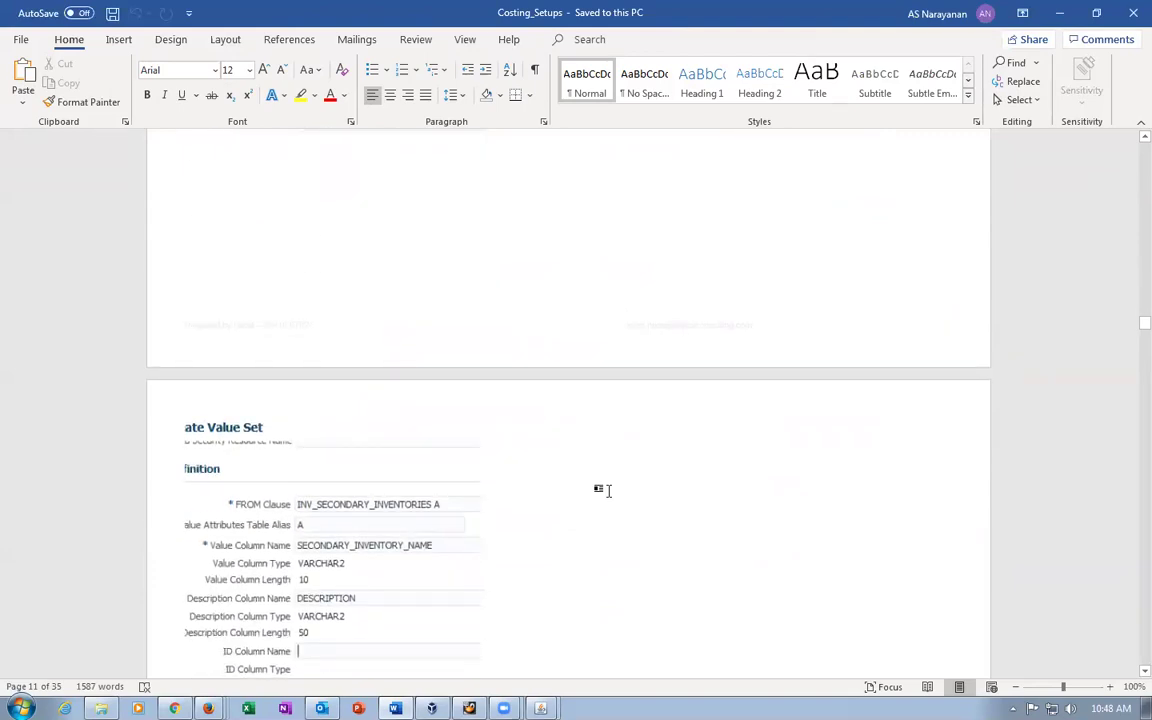
scroll(603, 490, "up", 15)
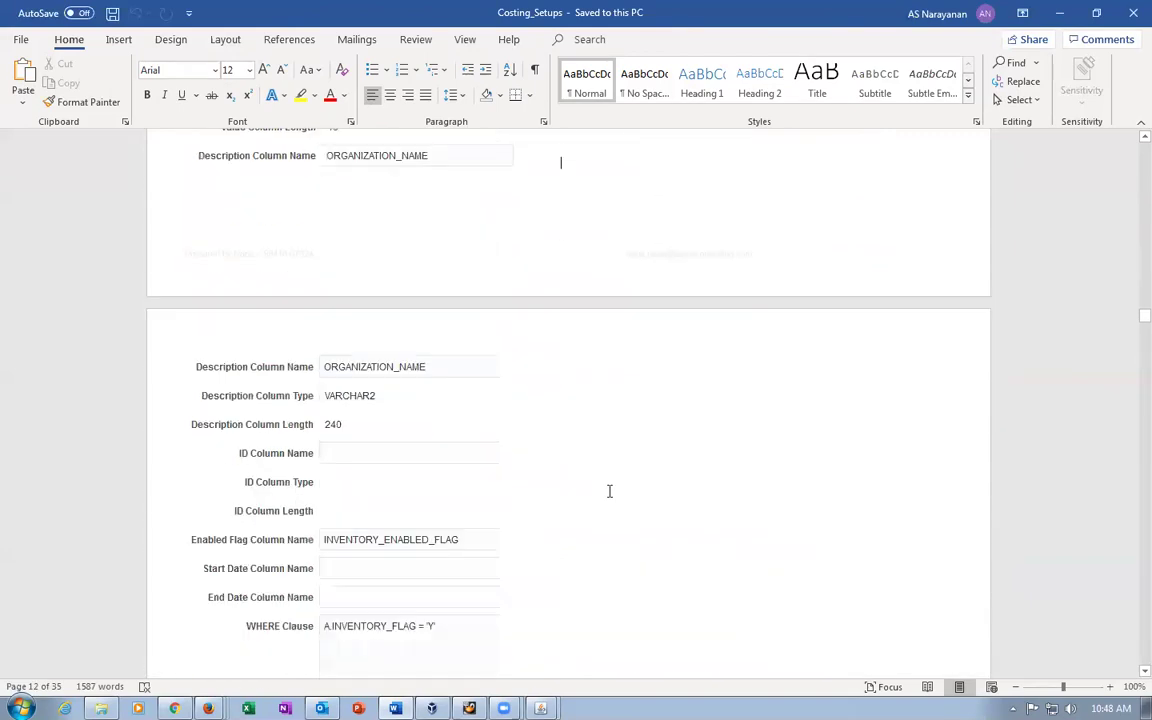
scroll(606, 490, "up", 15)
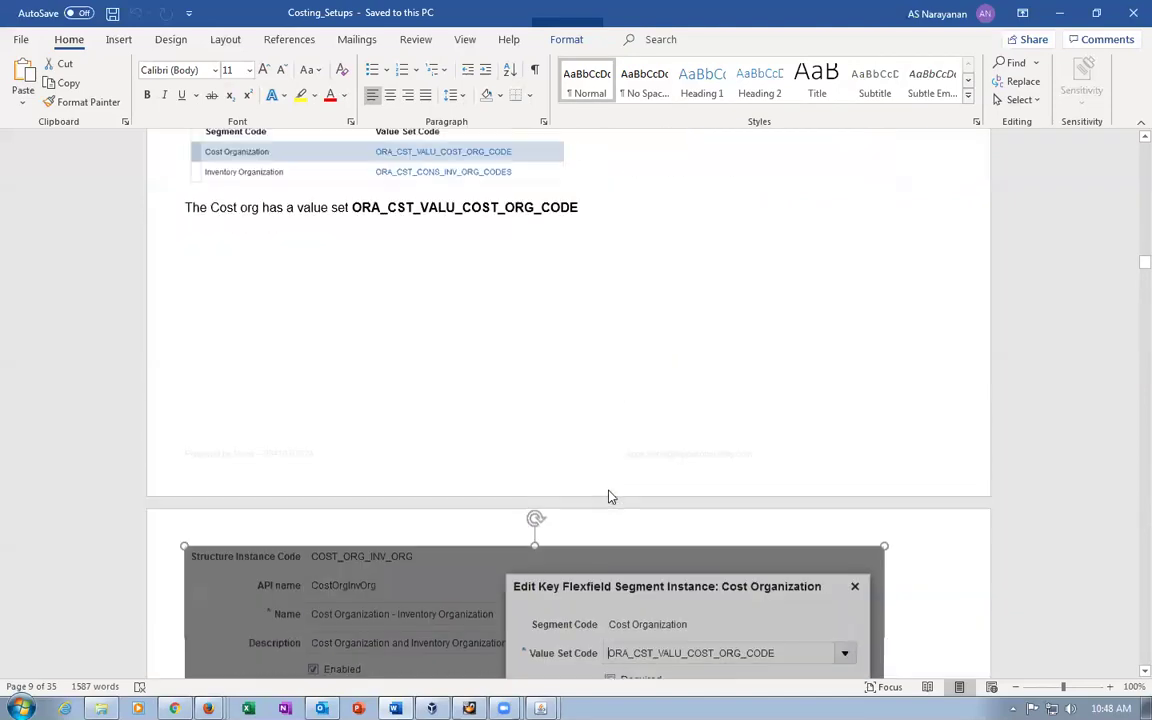
scroll(608, 490, "up", 15)
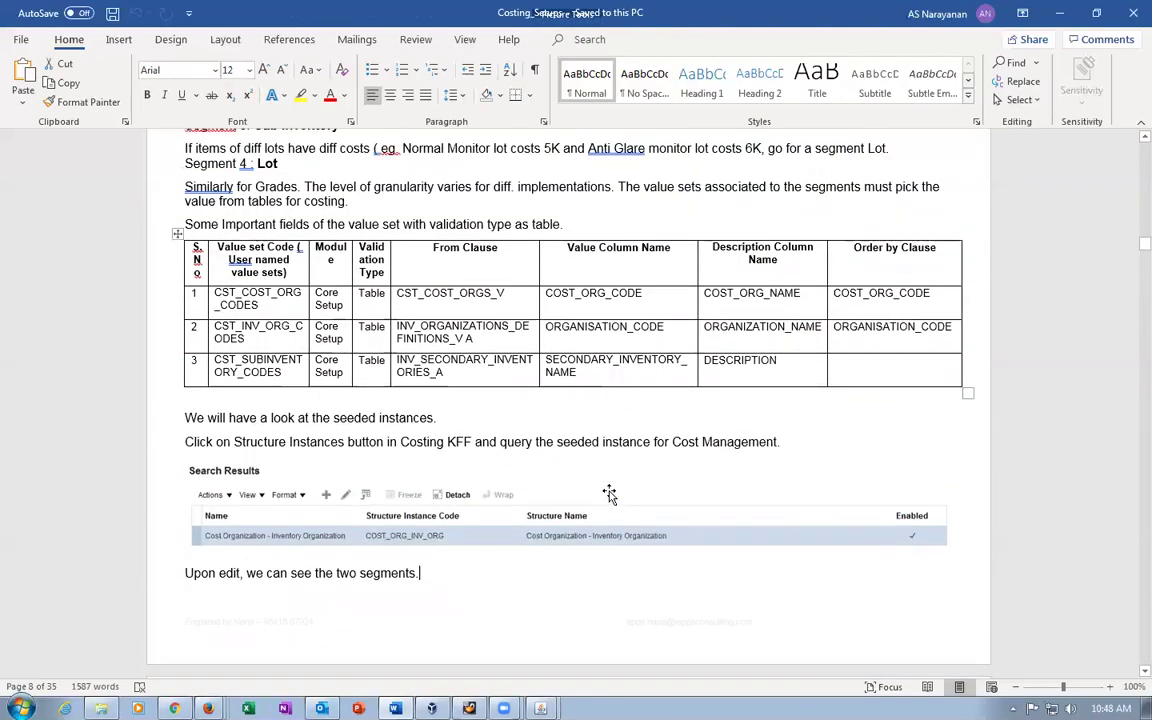
scroll(608, 492, "up", 10)
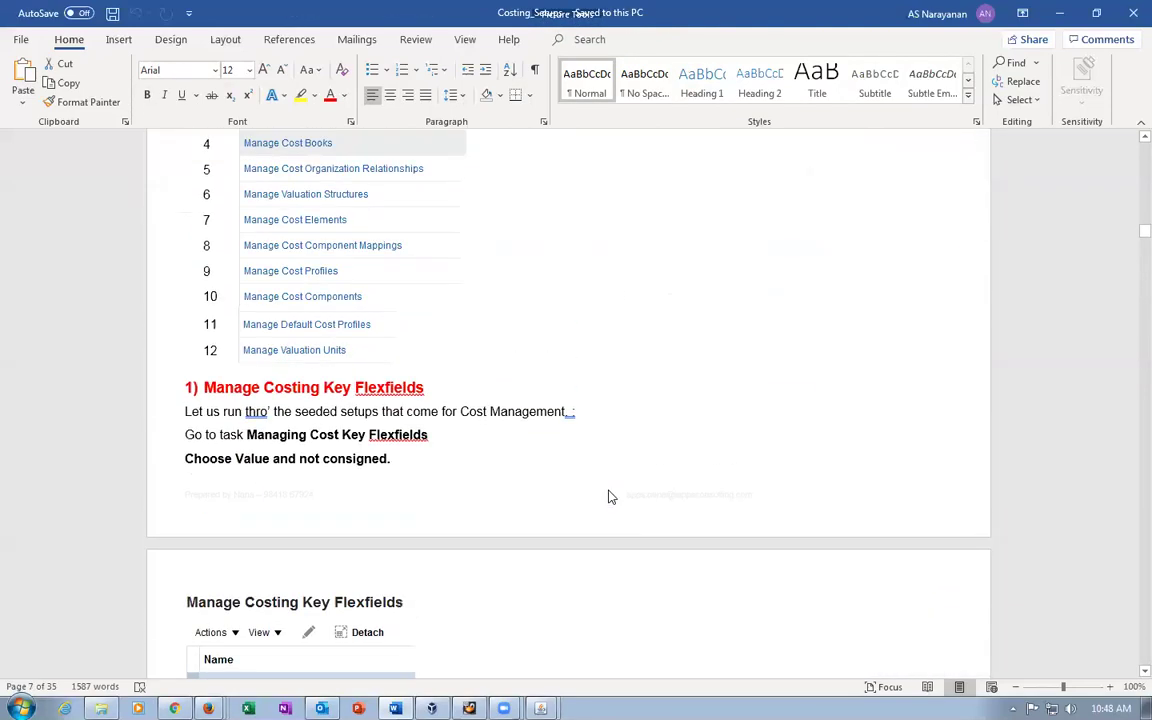
left_click(608, 497)
scroll(609, 491, "up", 3)
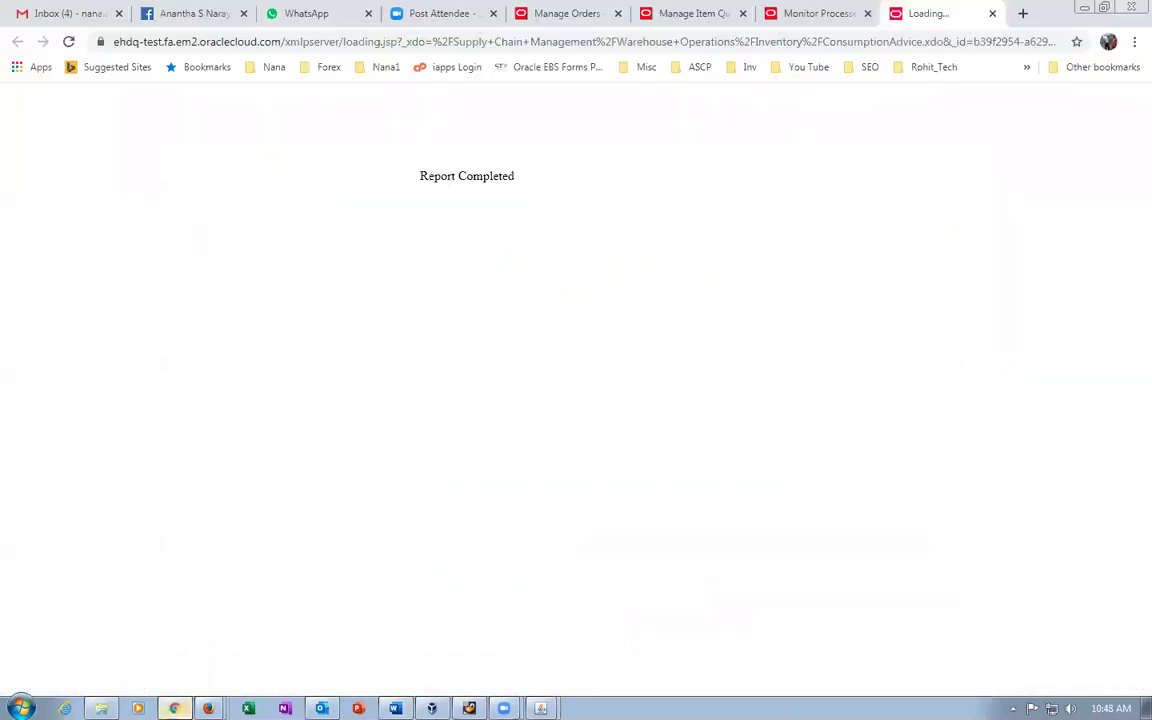
- Close the report tab and go to the Setup and Maintenance task search page
left_click(993, 15)
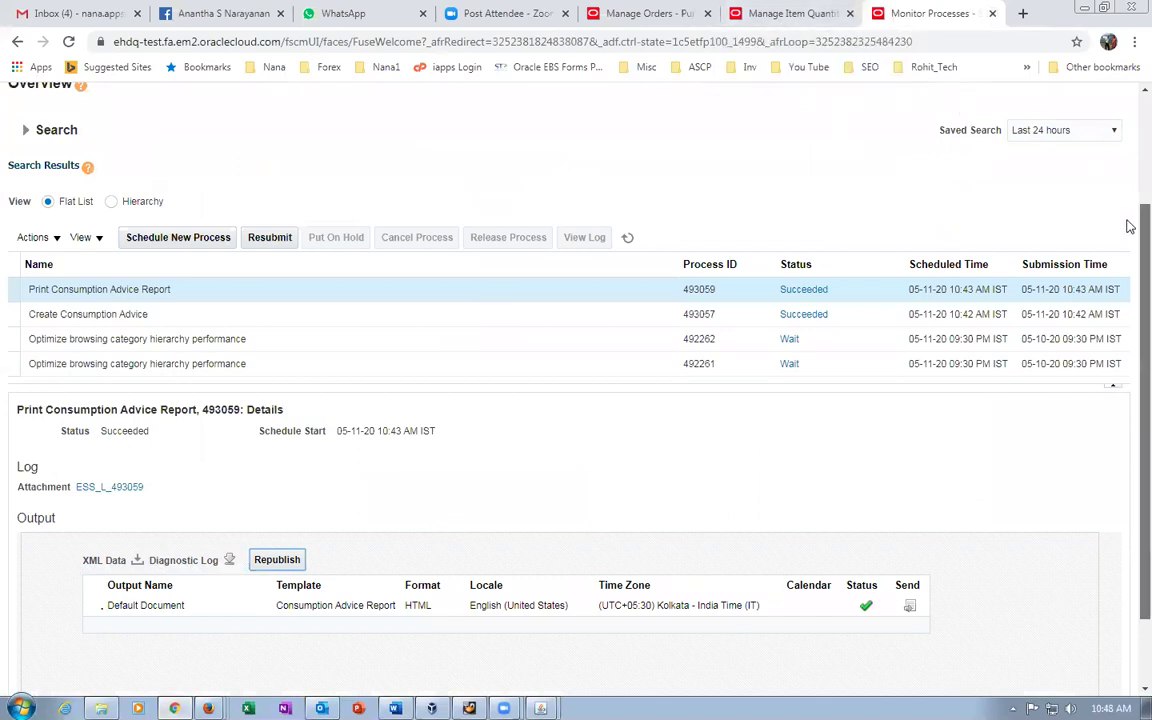
scroll(1126, 226, "up", 2)
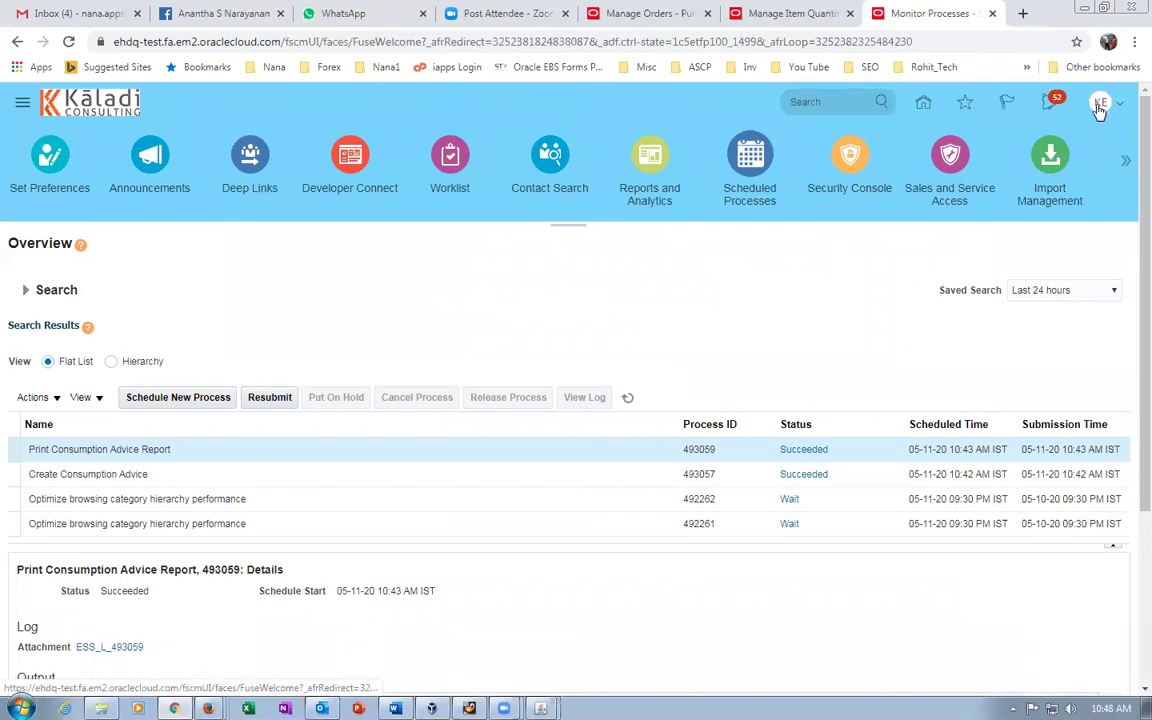
left_click(1100, 104)
left_click(840, 340)
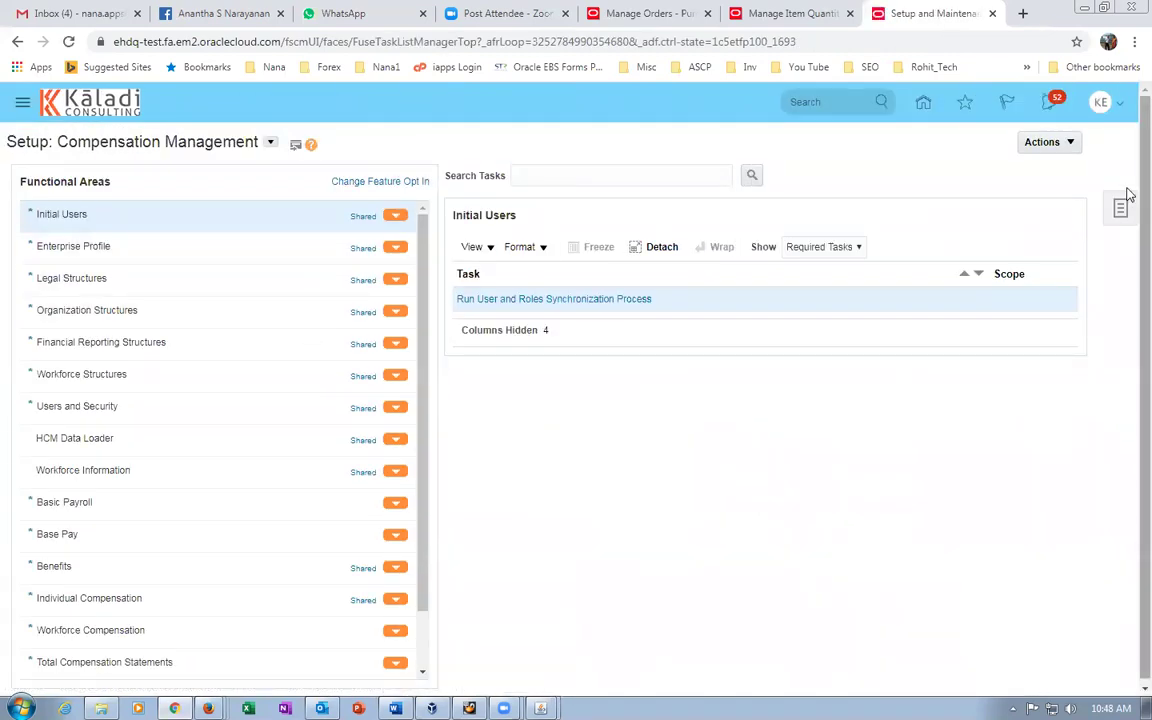
left_click(1118, 208)
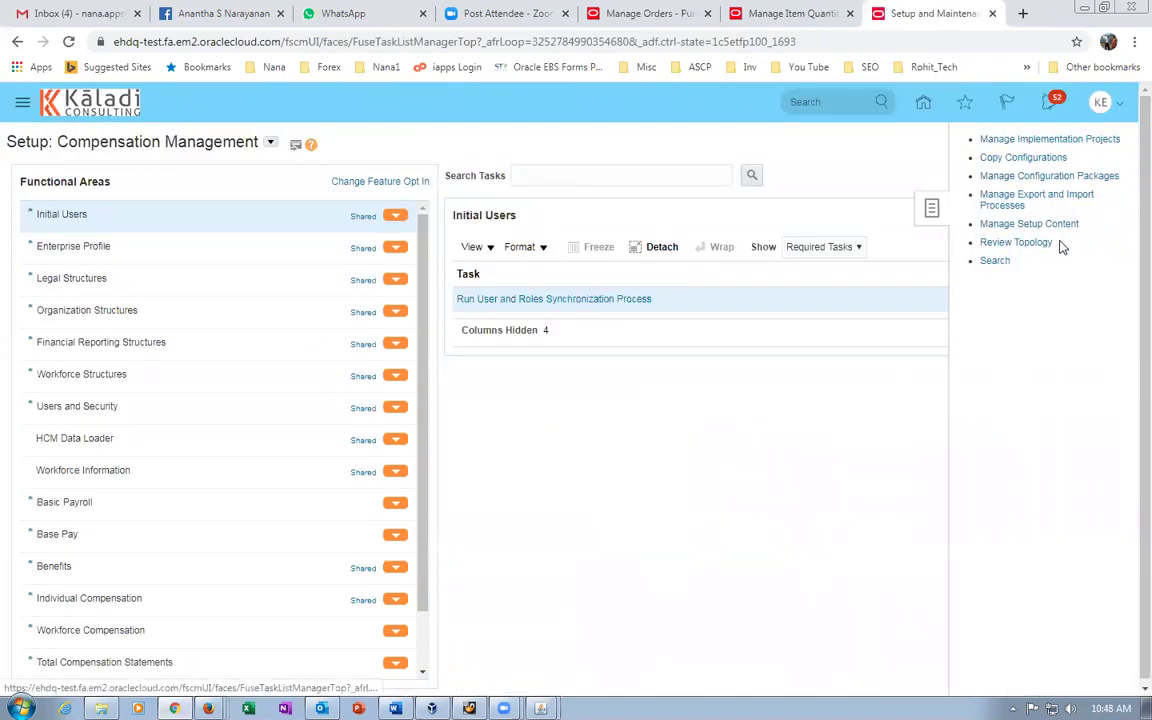
left_click(994, 262)
- Search tasks for 'man%cos' and open Manage Costing Key Flexfields
left_click(318, 176)
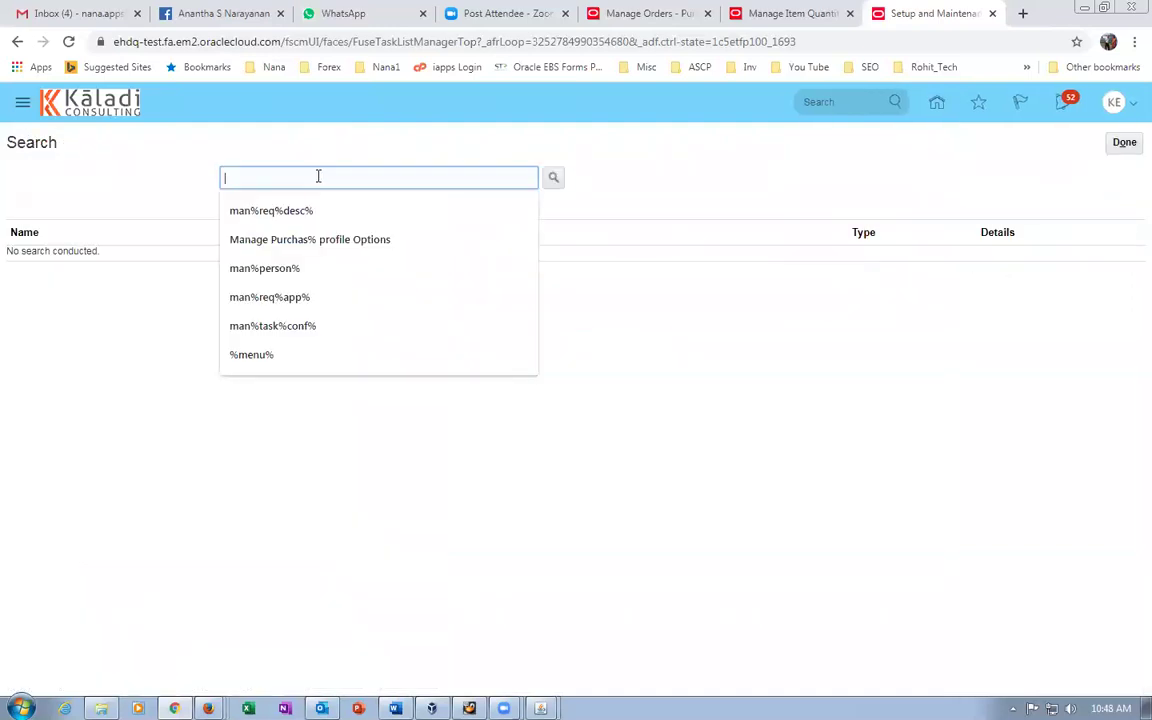
type("man%cost%key%")
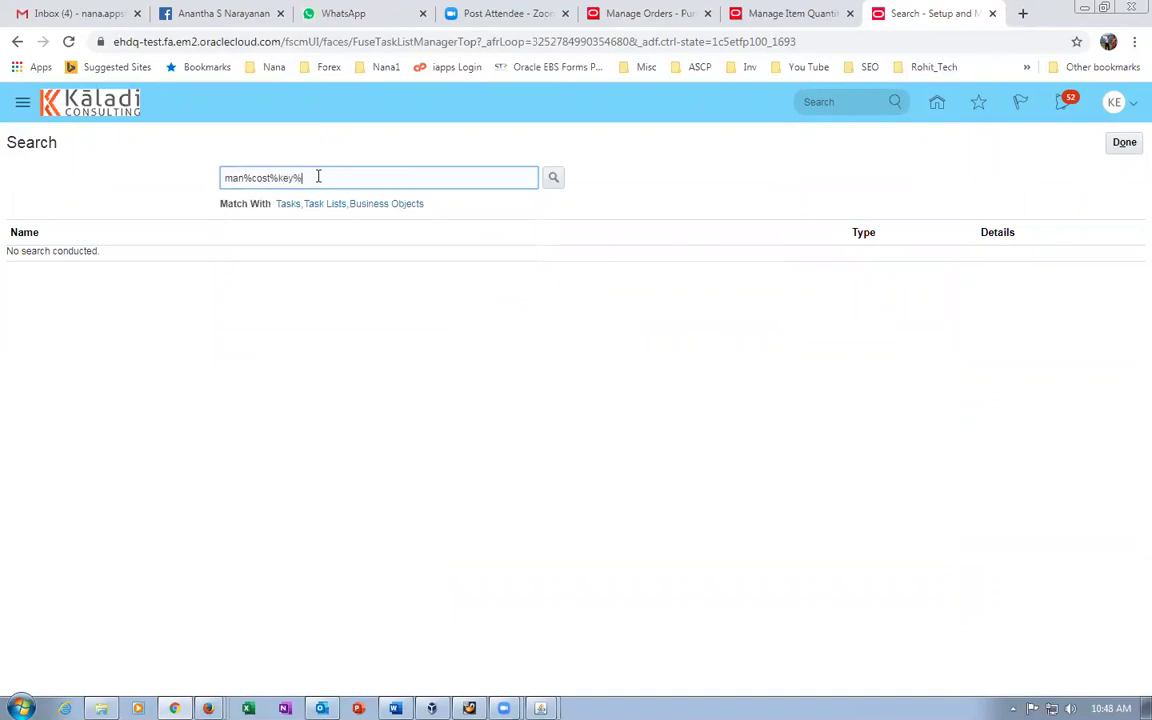
key("Return")
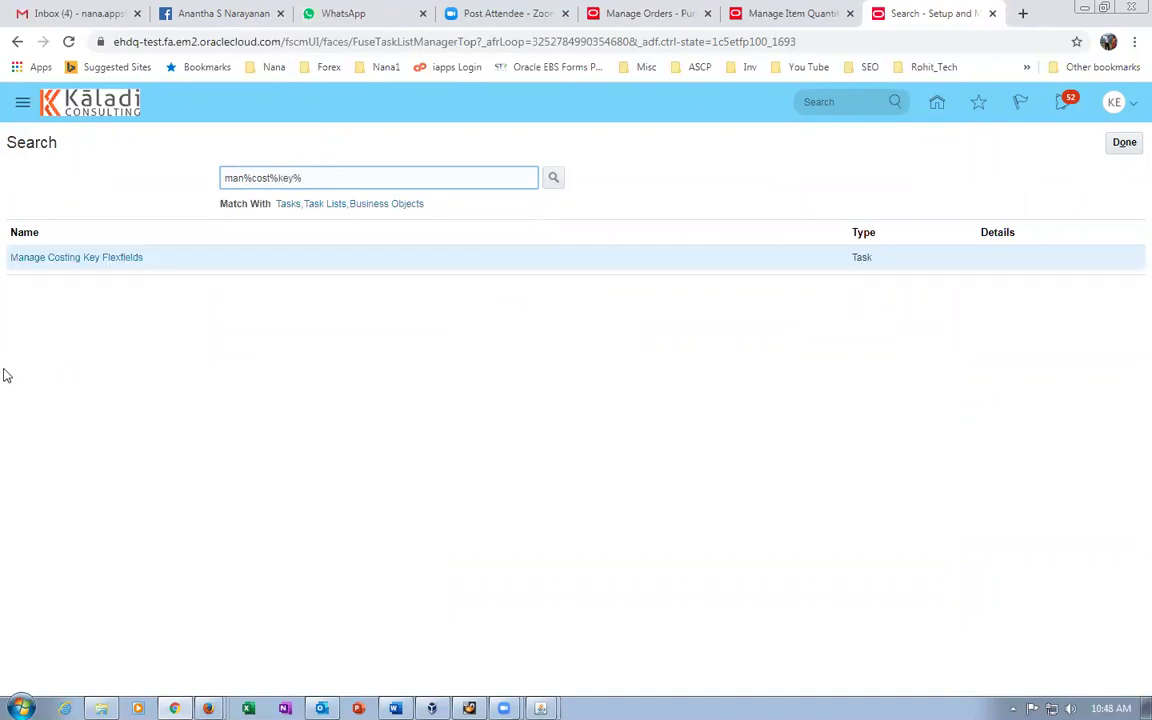
left_click(73, 258)
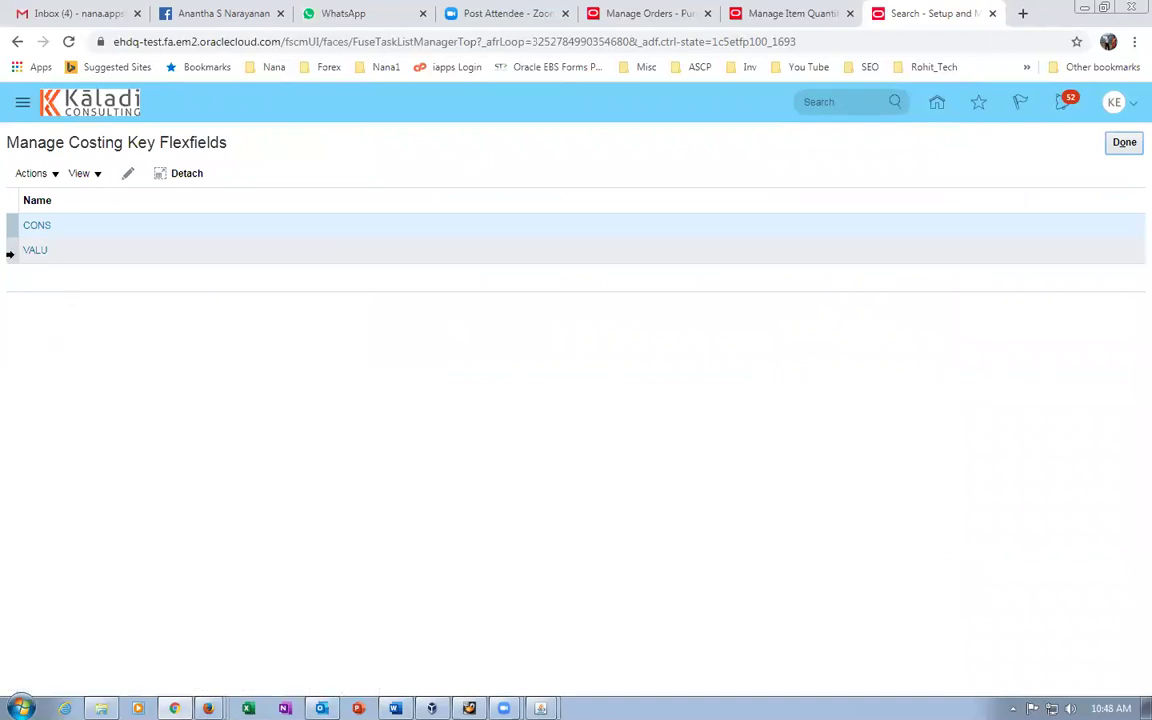
- Select the VALU Valuation Unit Flexfield and go to its Manage Structures page
left_click(12, 252)
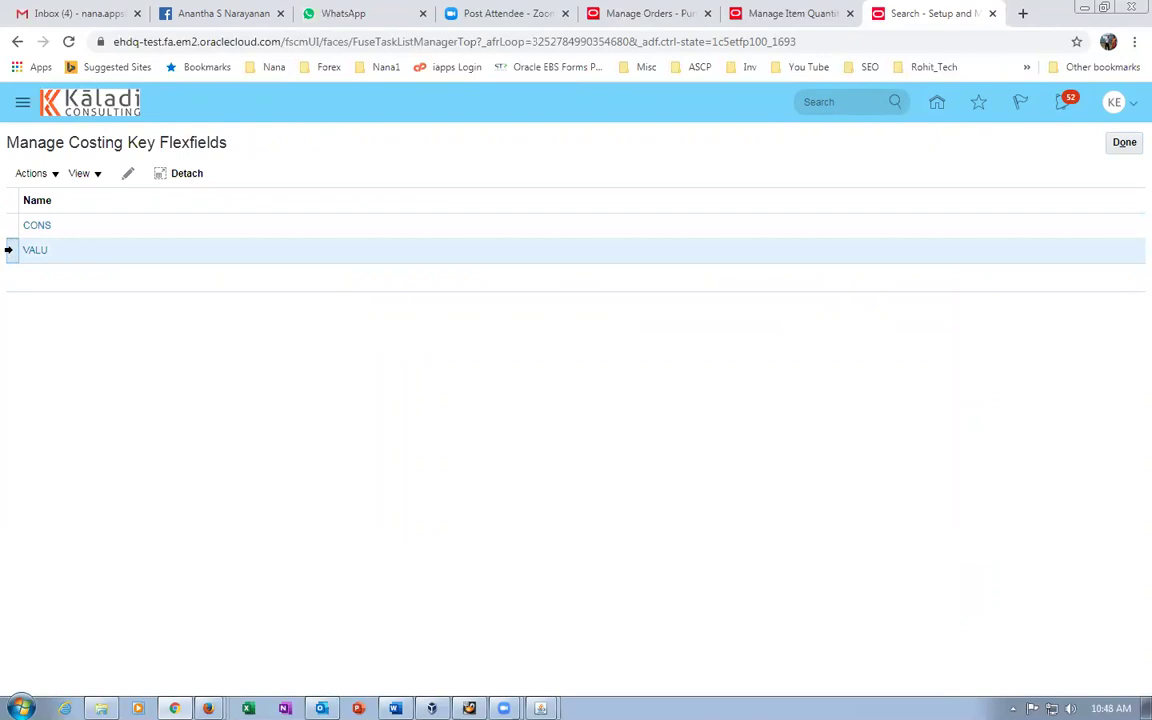
left_click(15, 222)
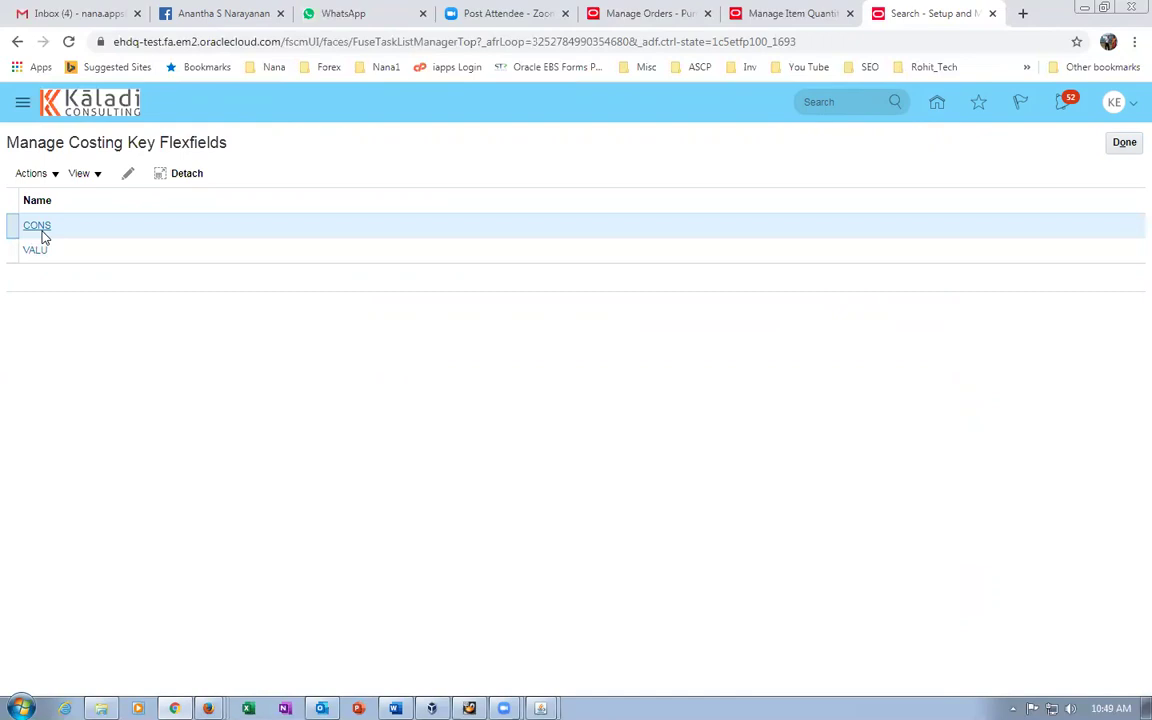
left_click(14, 249)
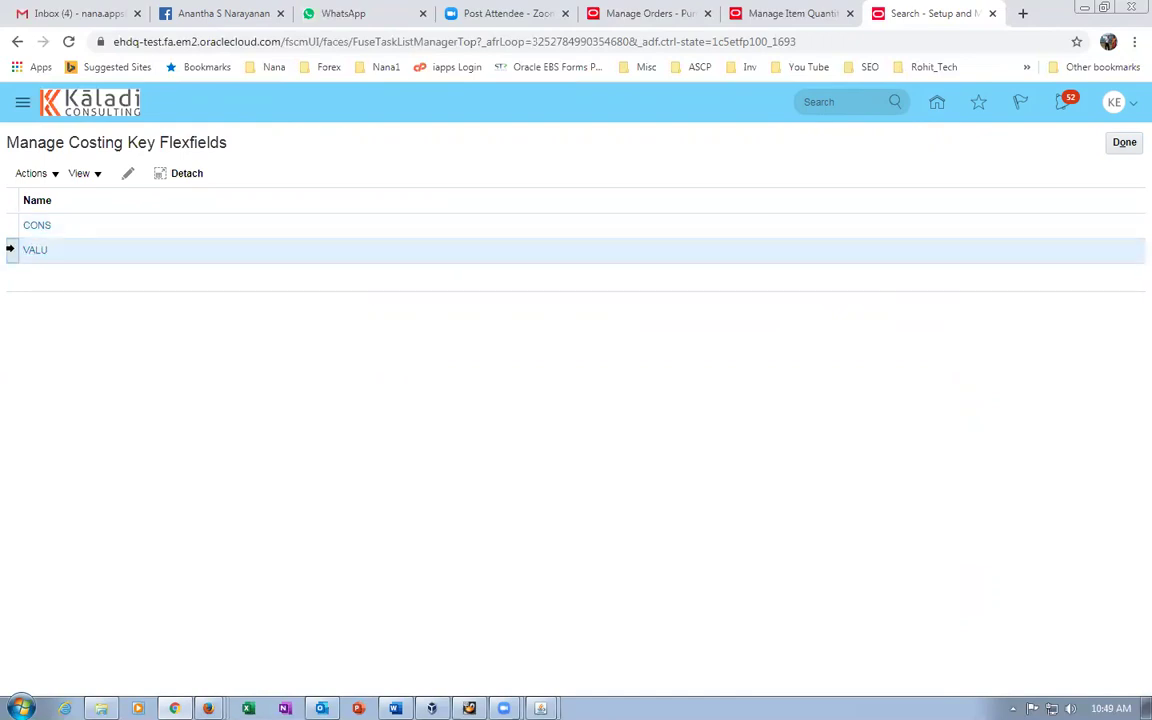
left_click(32, 250)
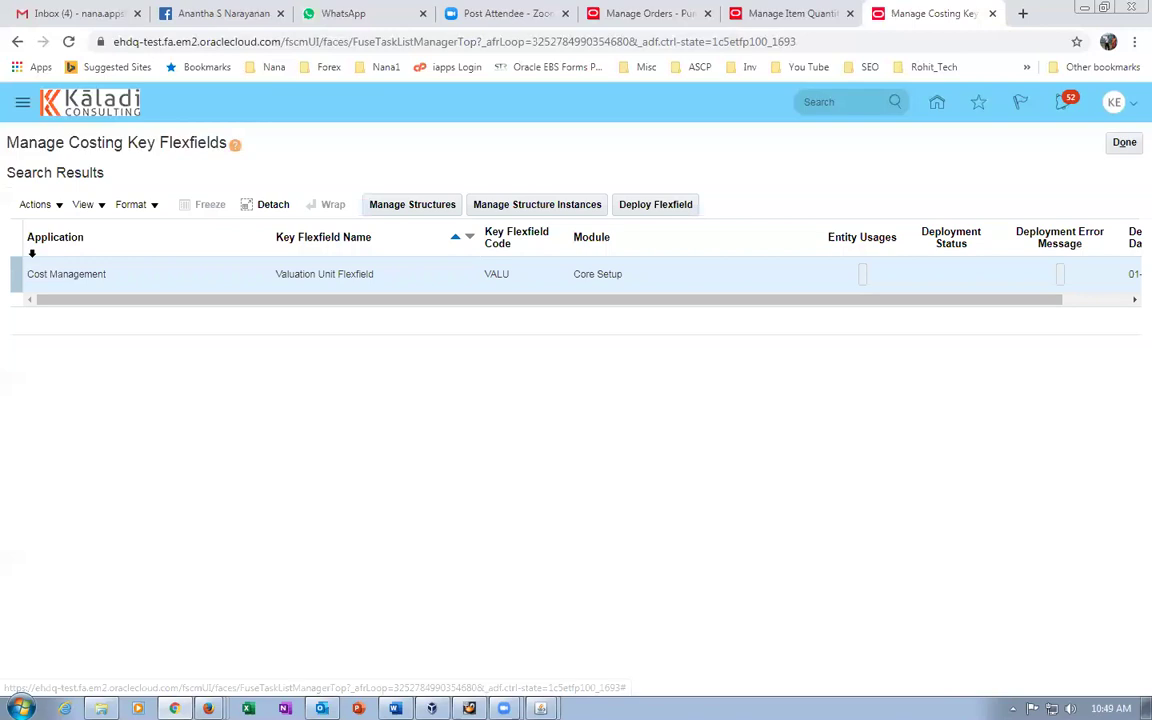
left_click(128, 277)
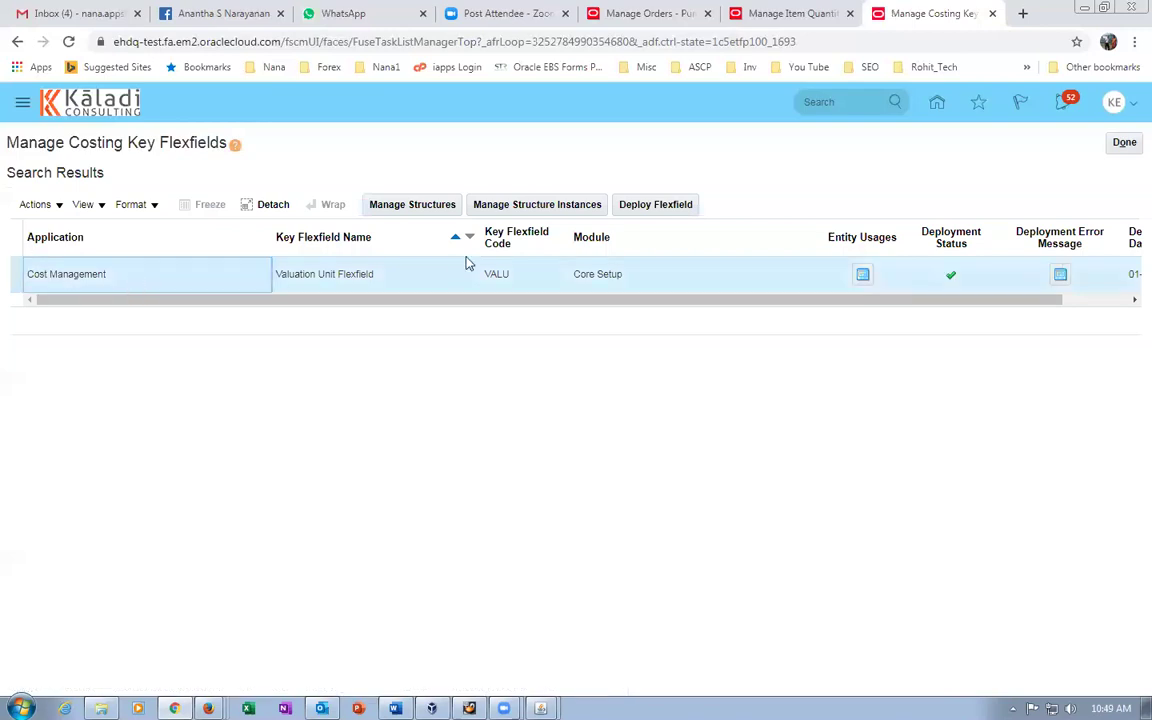
left_click(418, 206)
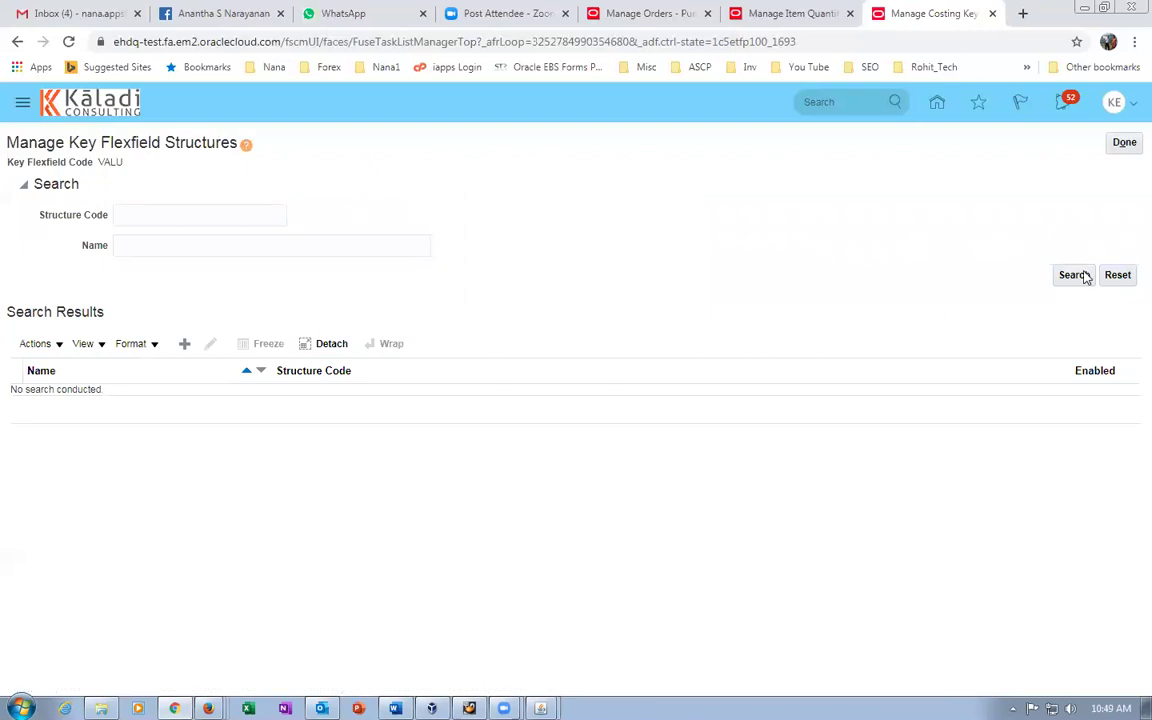
- Search VALU structures and review each Cost ORG row through COSTORG_INVORG_SUBINVORG
left_click(1072, 277)
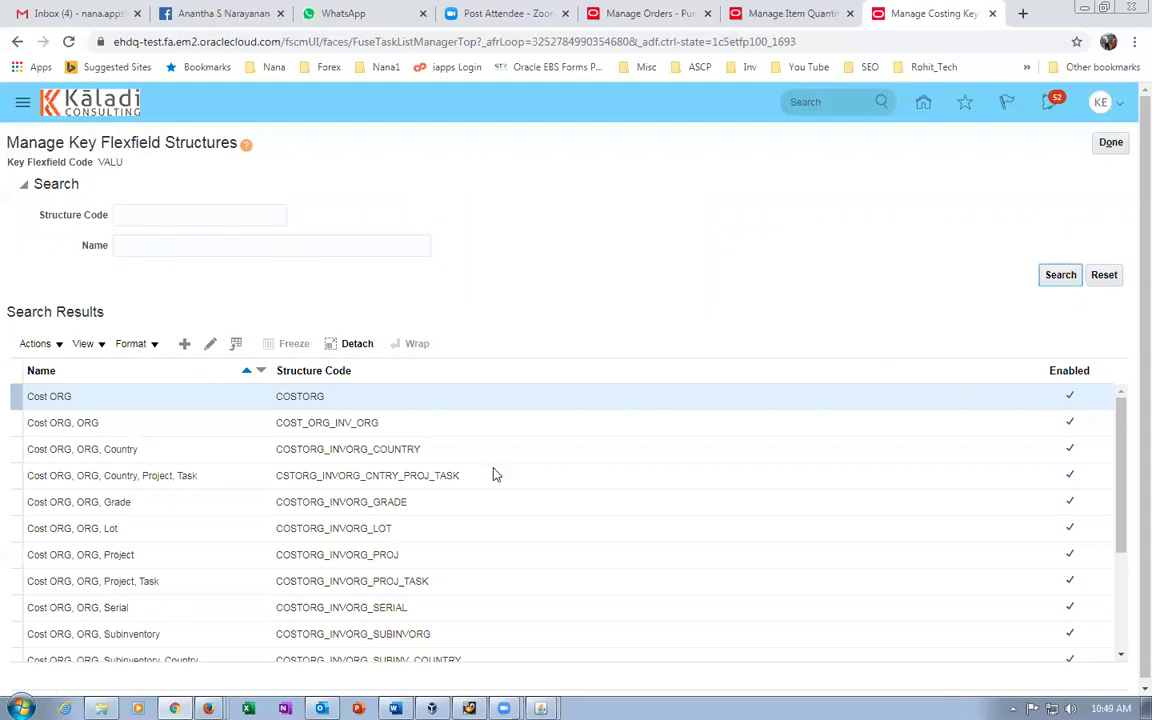
left_click(389, 423)
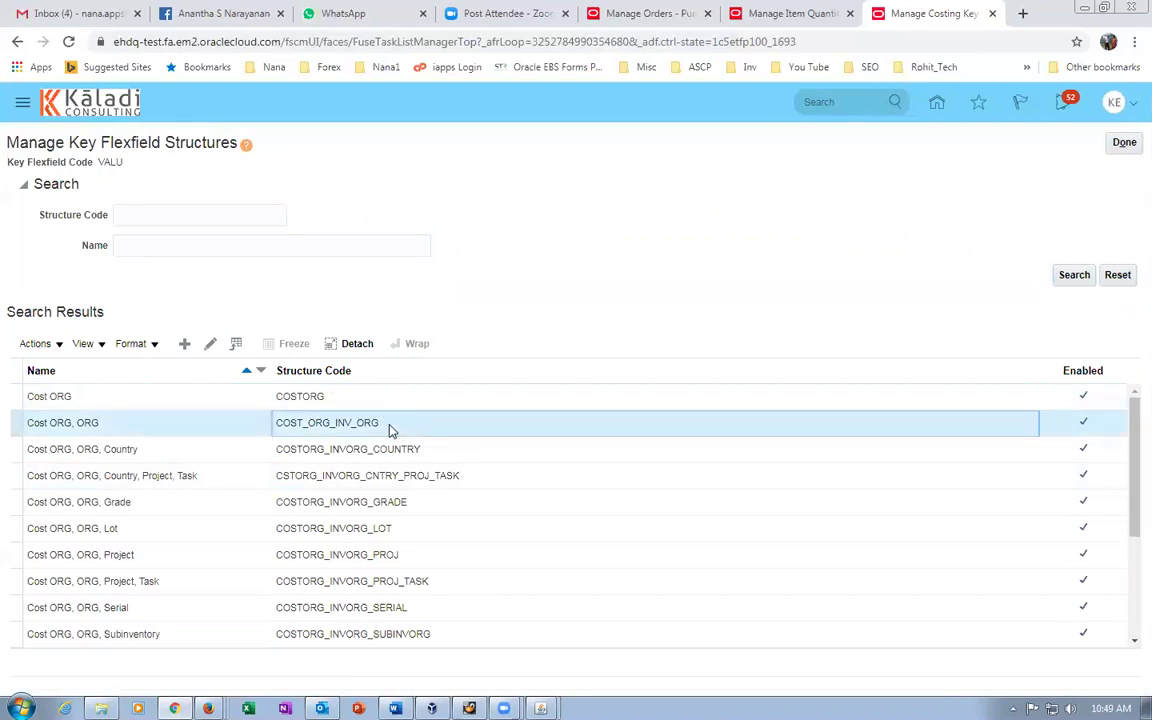
left_click(424, 450)
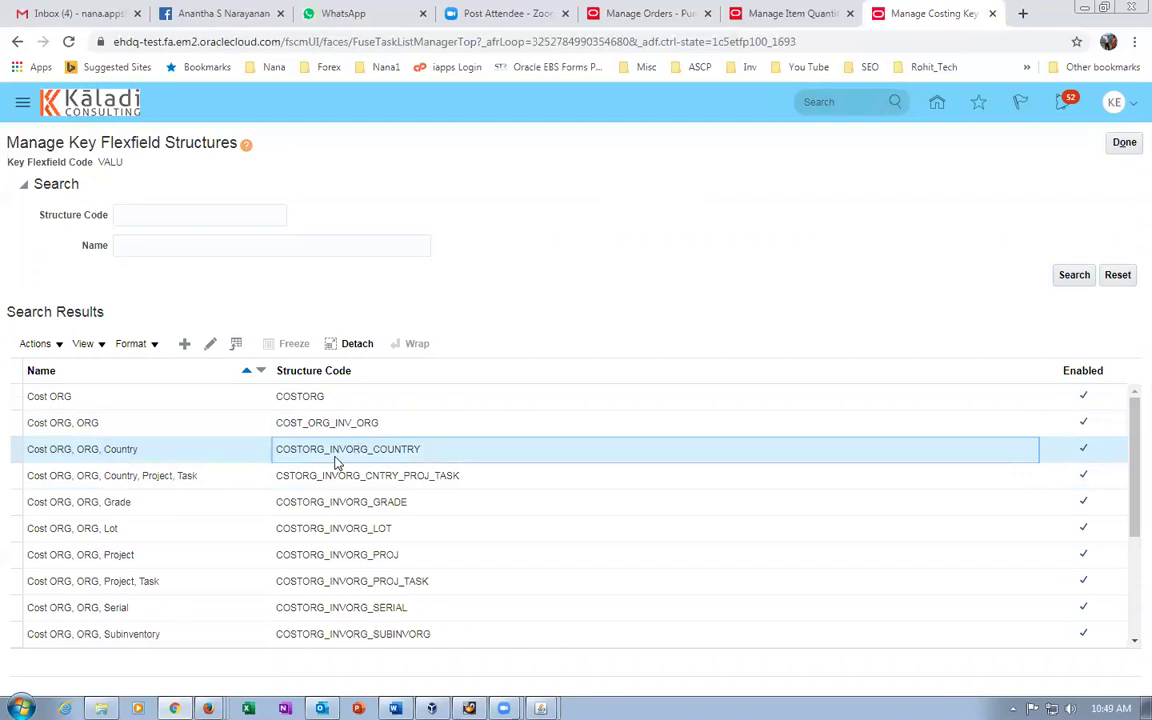
left_click(216, 478)
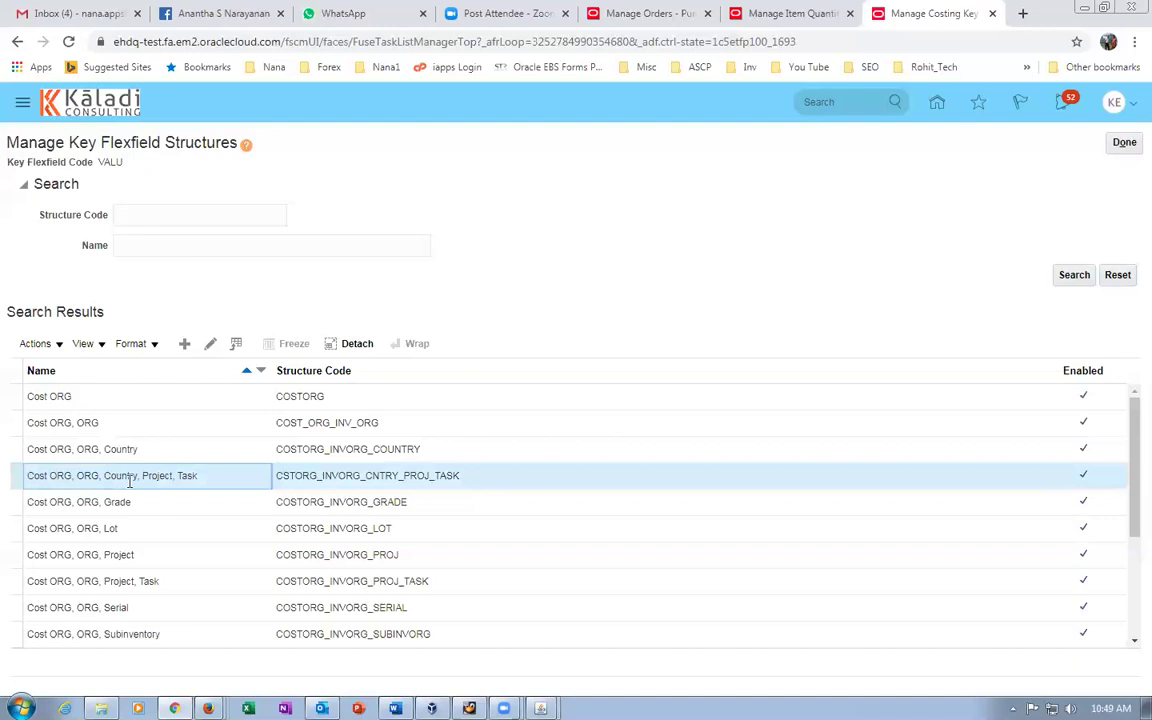
left_click(185, 501)
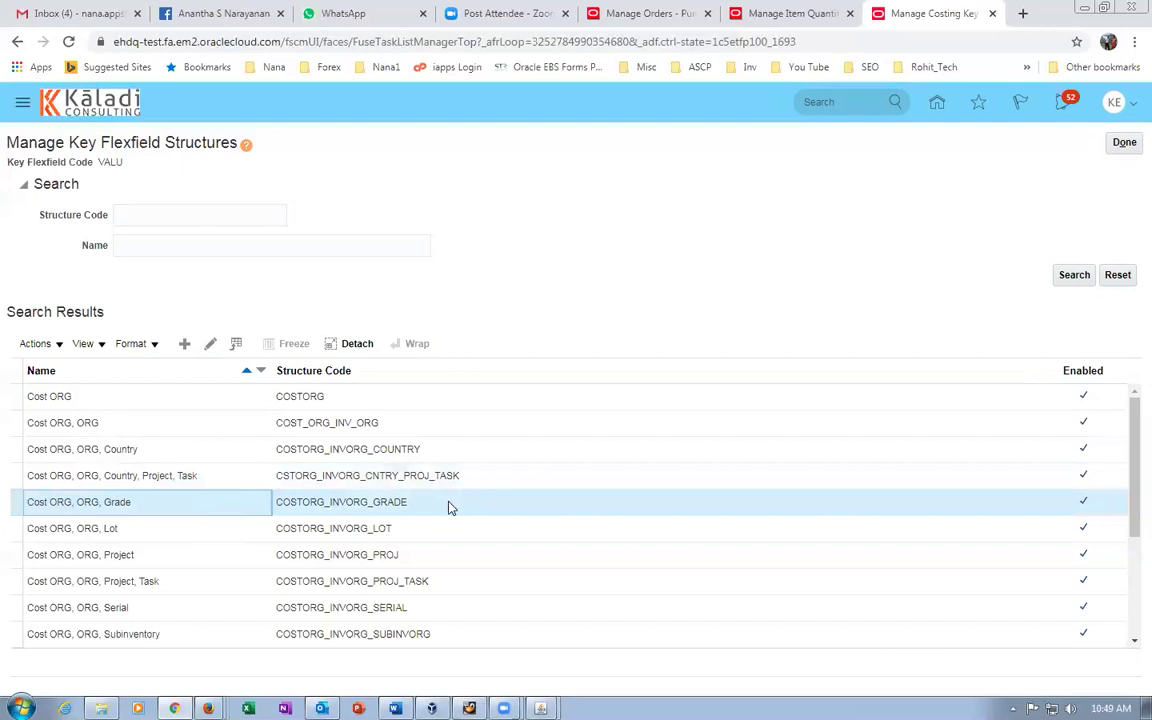
left_click(194, 527)
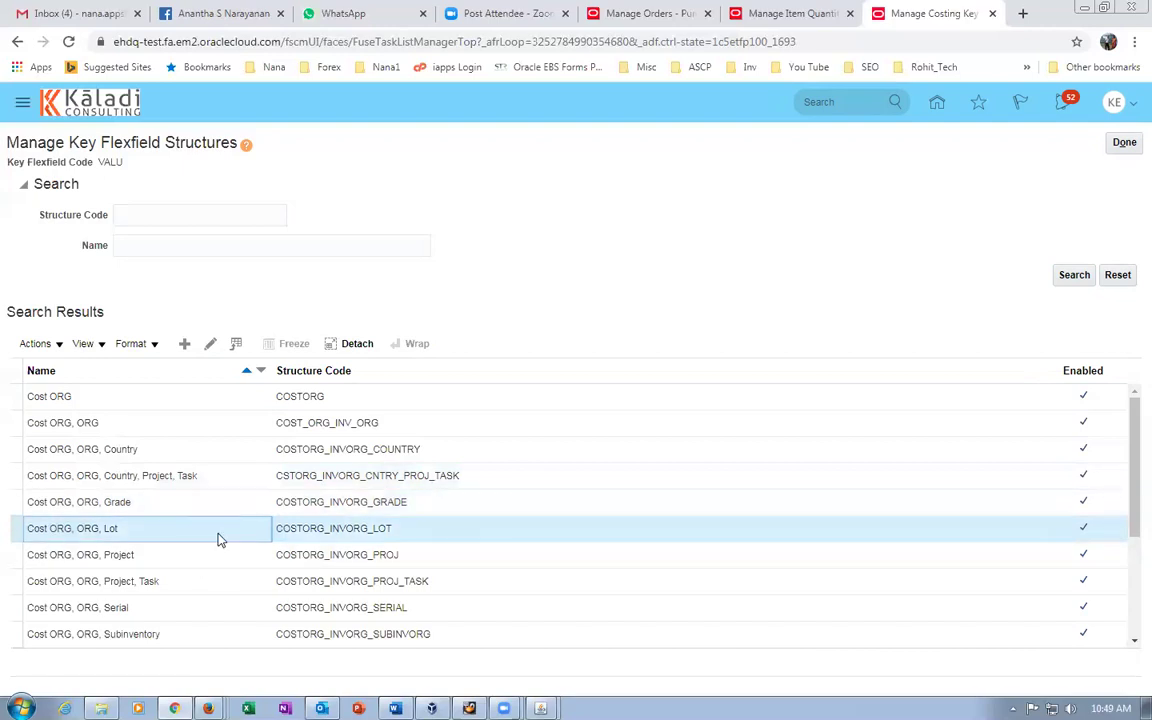
left_click(194, 555)
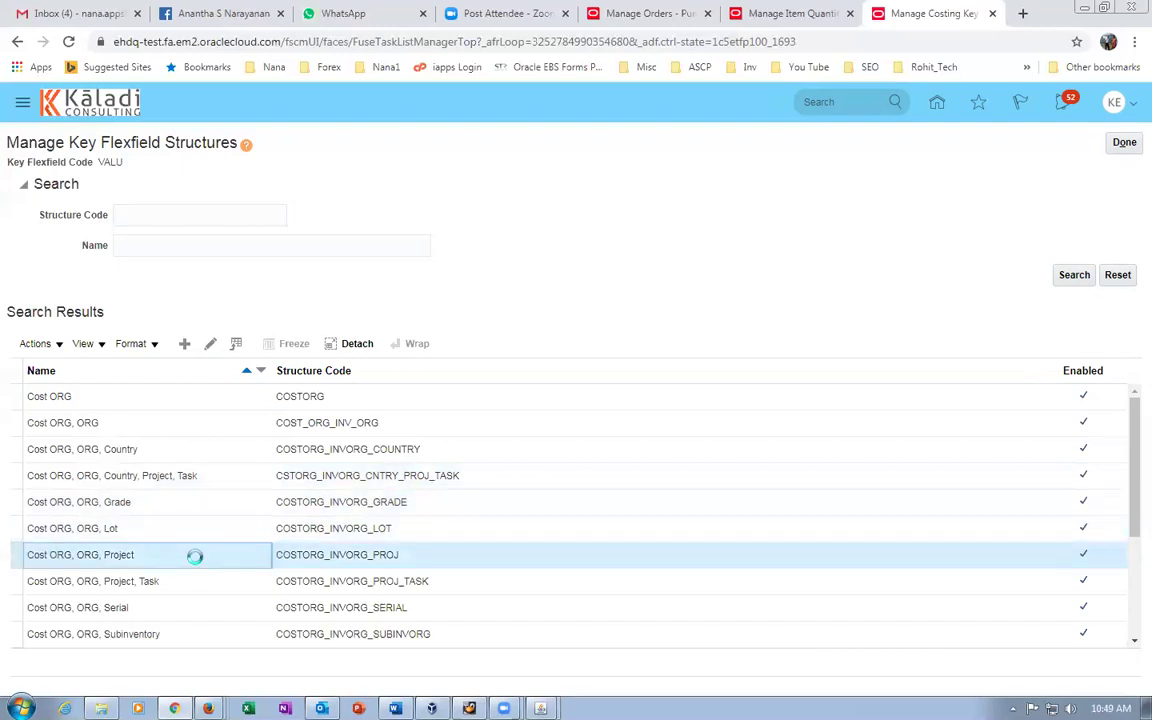
left_click(229, 586)
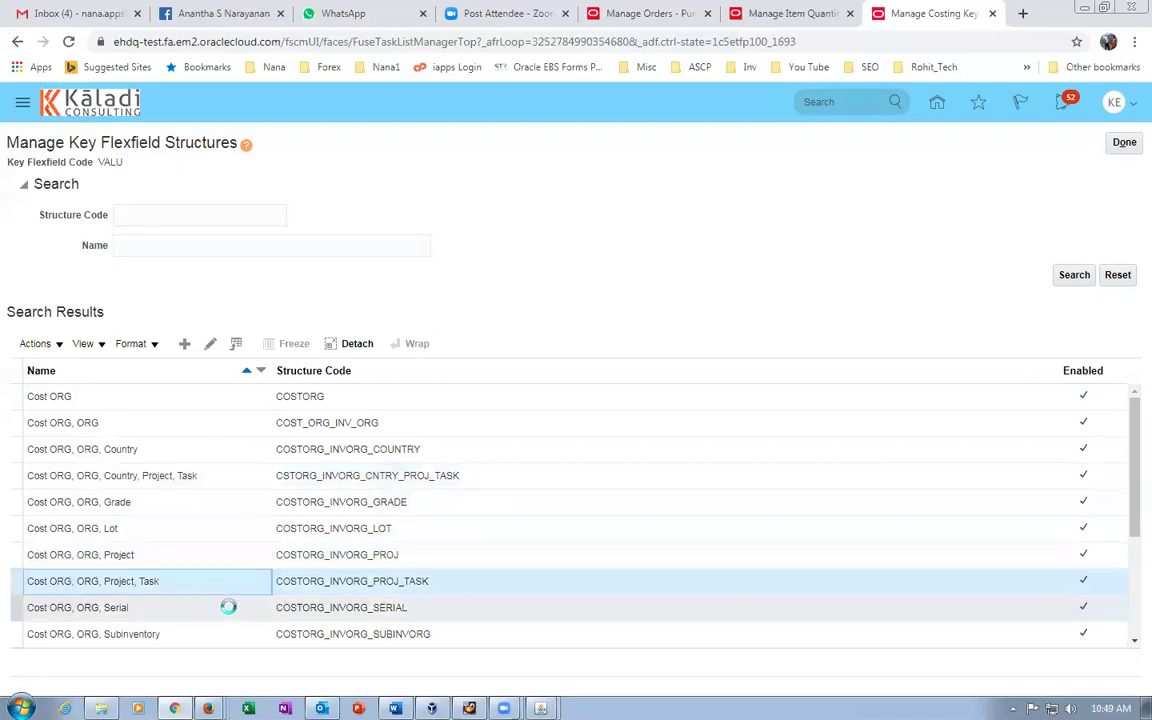
left_click(228, 607)
left_click(216, 637)
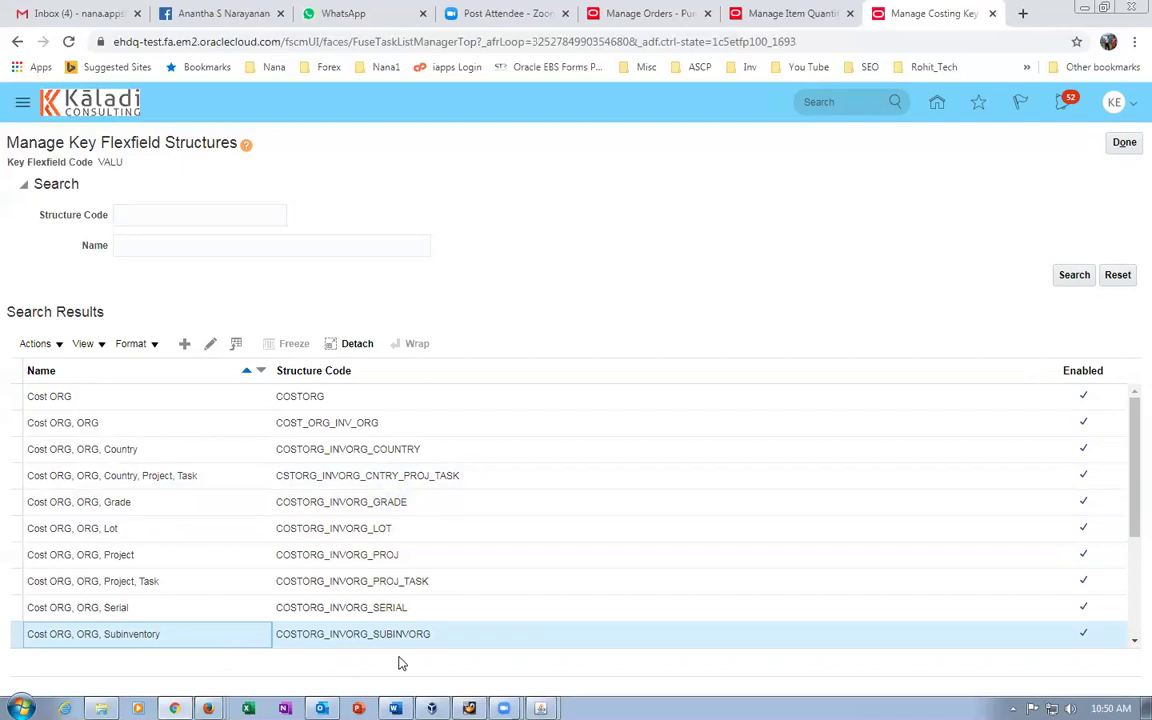
left_click(529, 645)
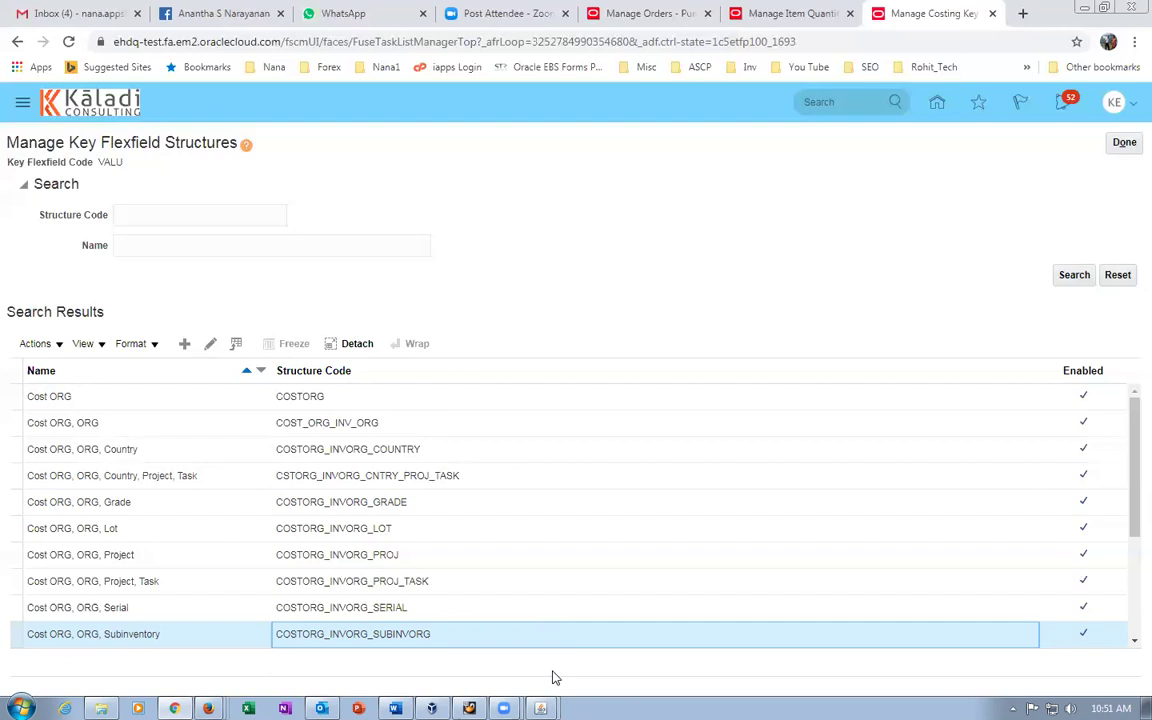
left_click(422, 434)
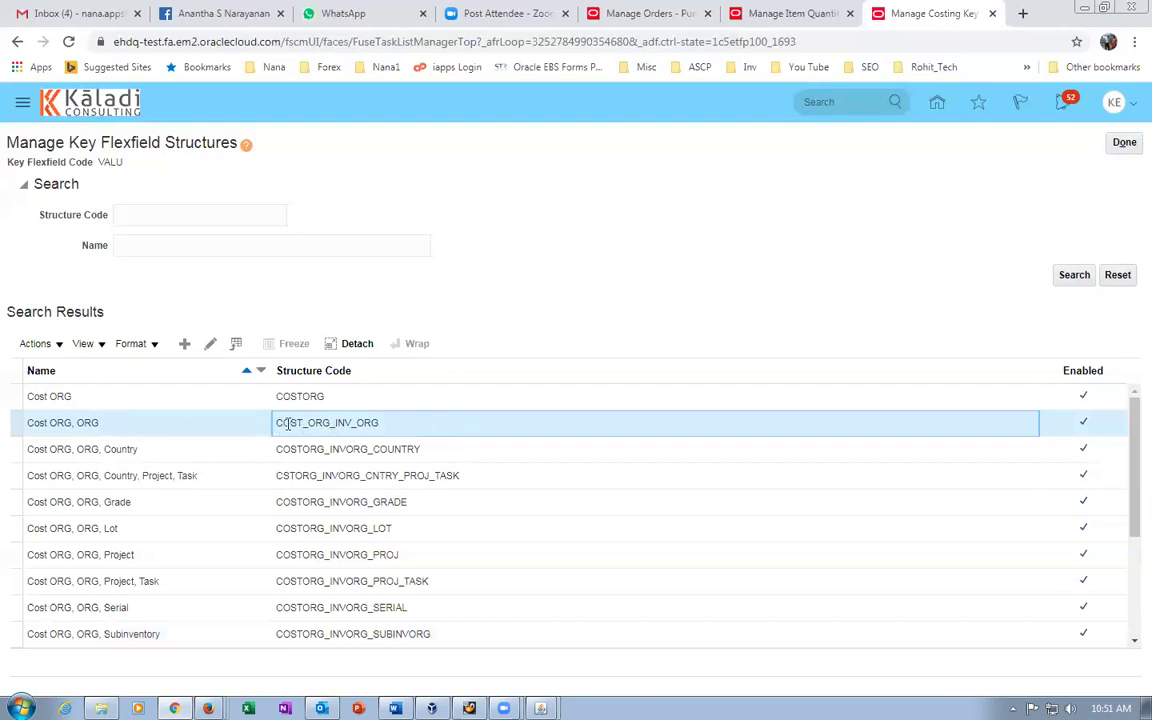
left_click_drag(289, 423, 360, 430)
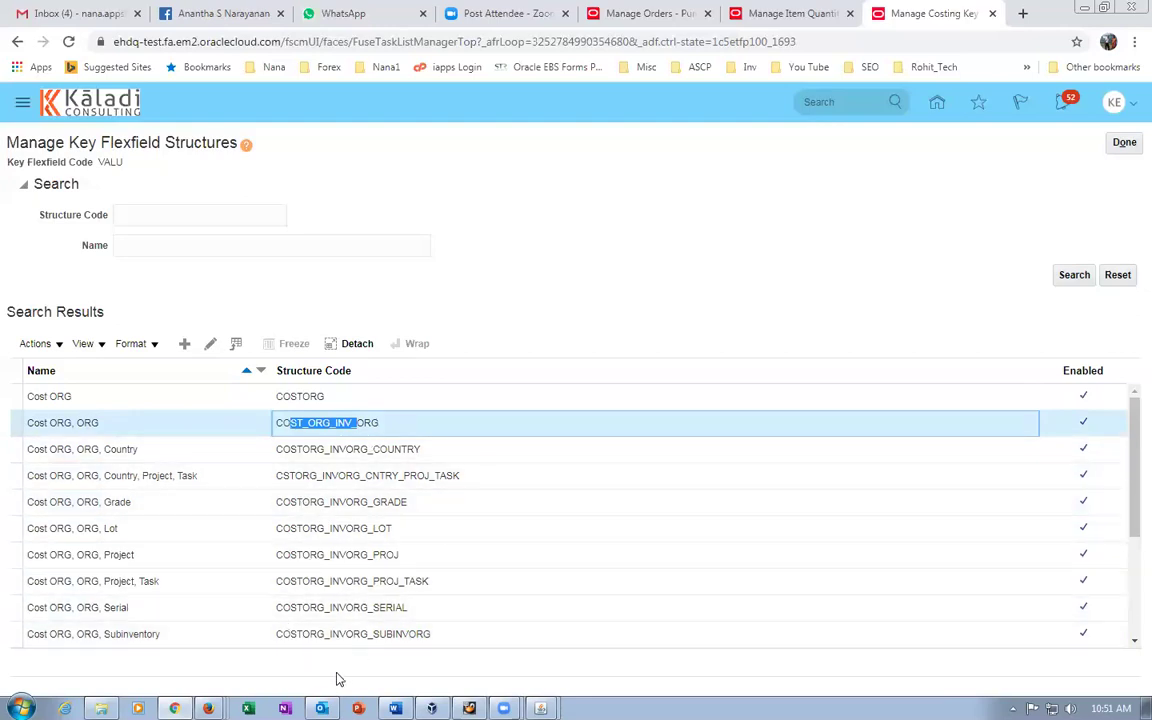
left_click(348, 609)
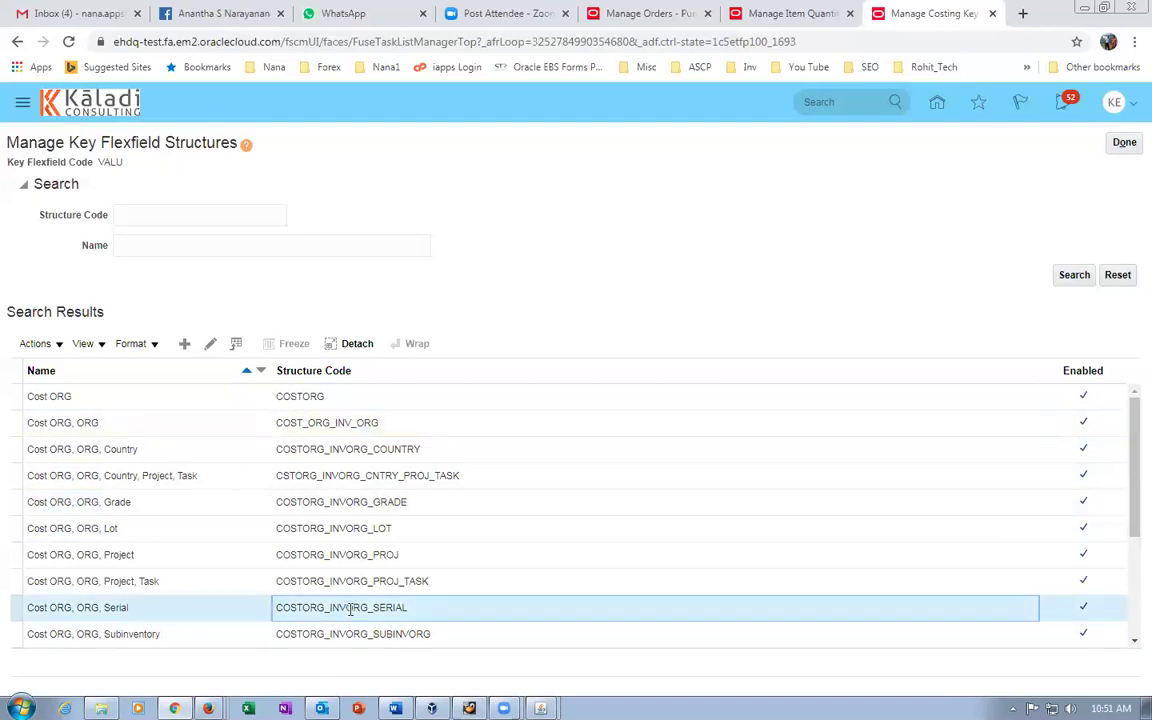
left_click(394, 531)
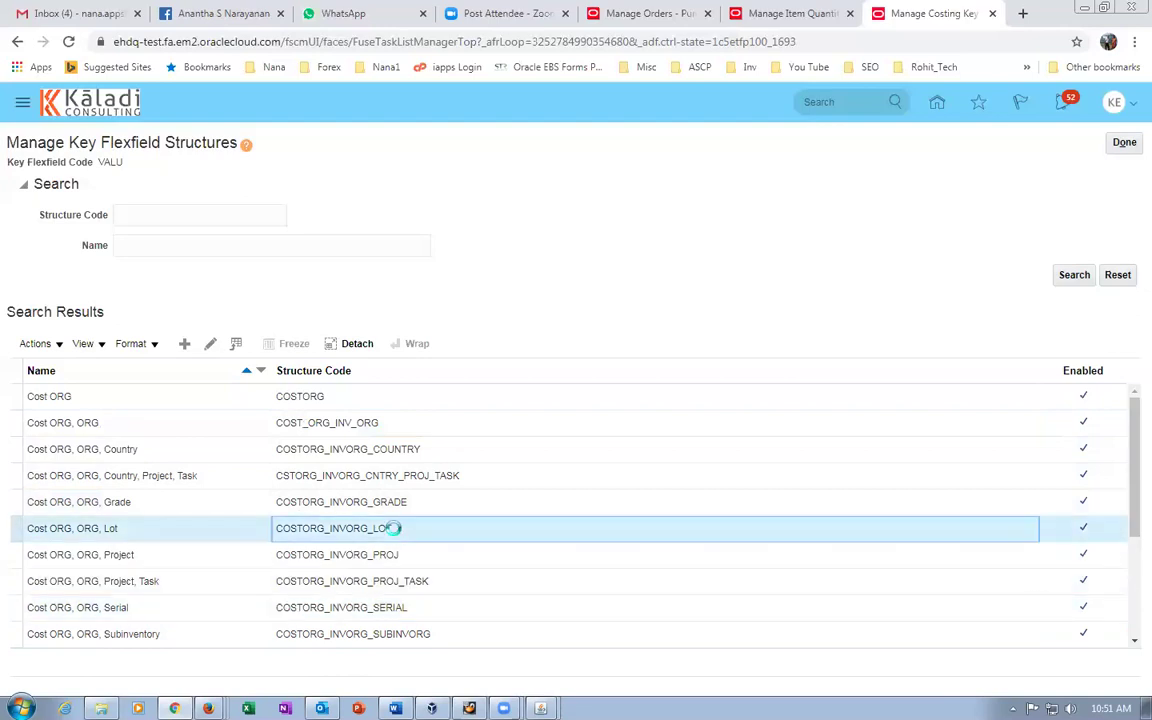
left_click(422, 507)
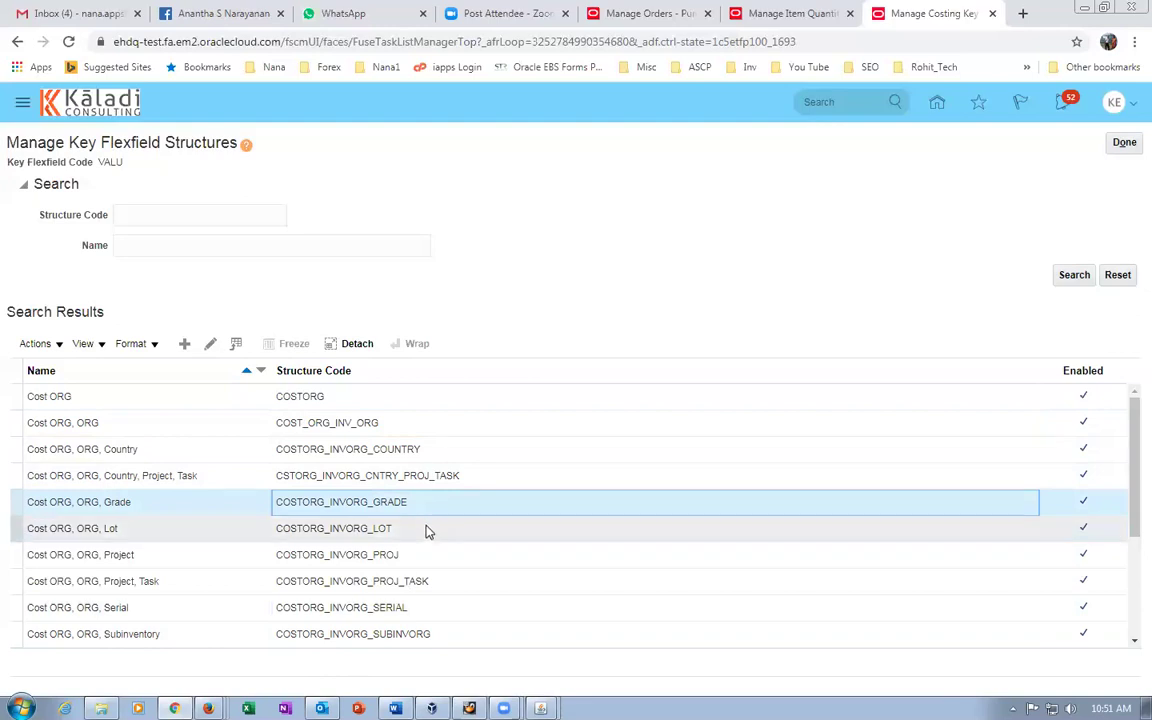
left_click(426, 532)
left_click(433, 510)
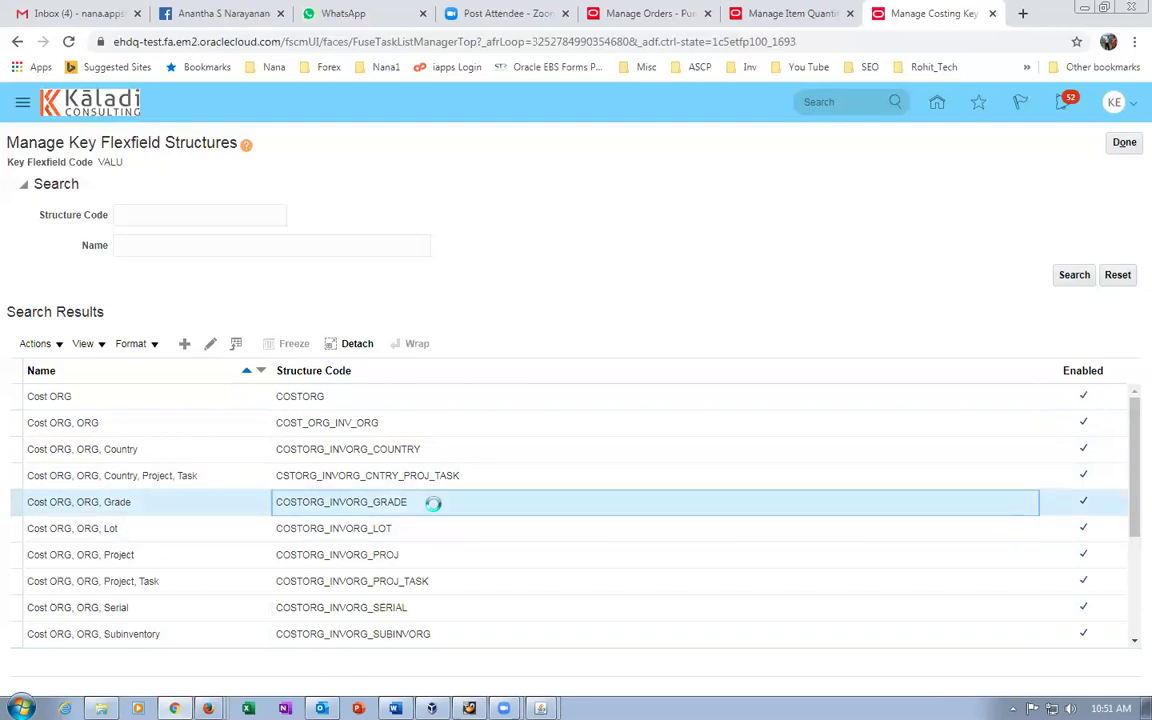
left_click(468, 634)
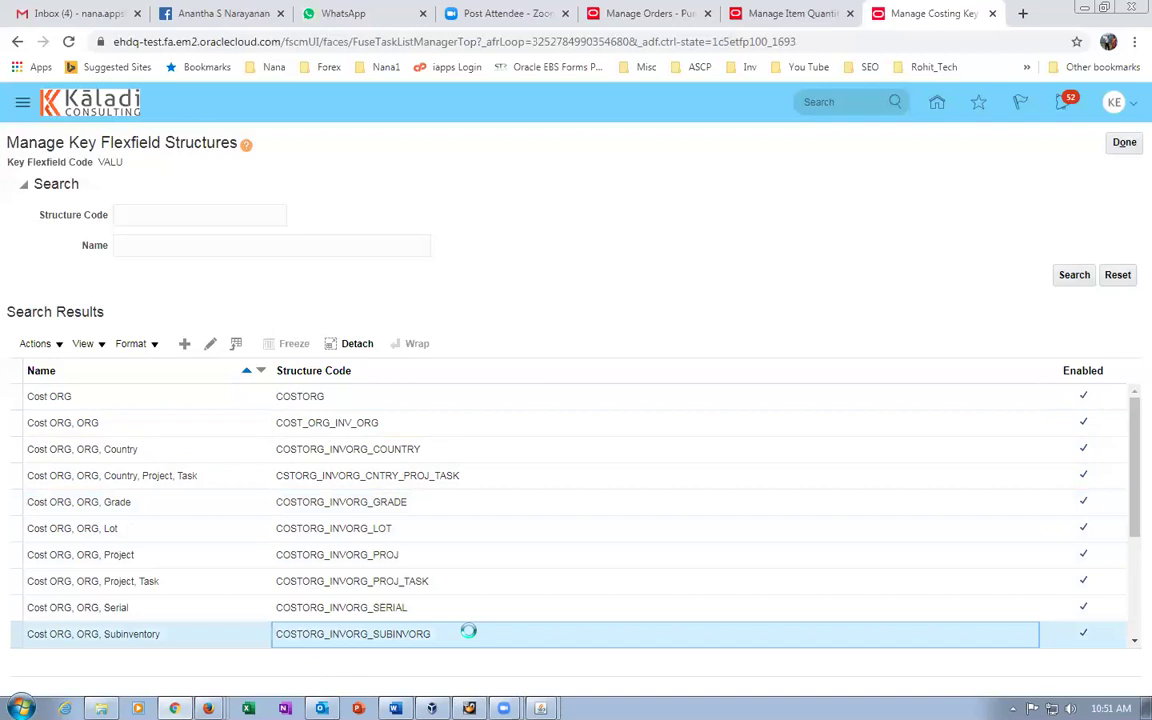
left_click(452, 426)
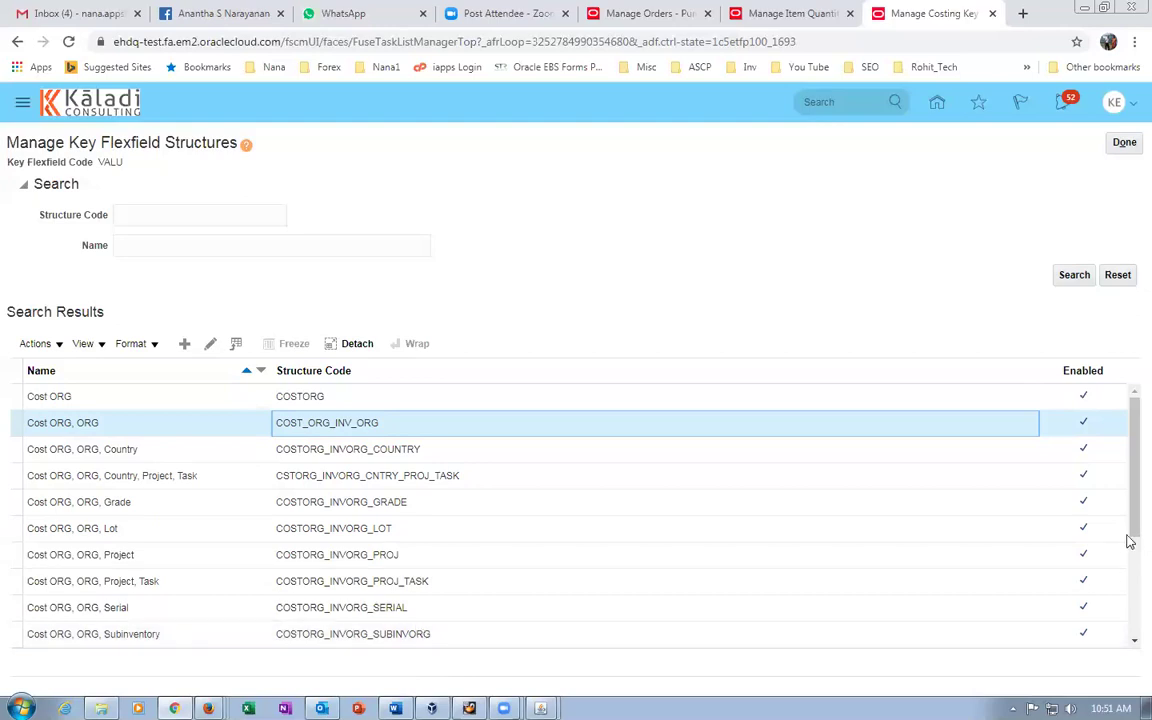
left_click_drag(1126, 535, 1130, 662)
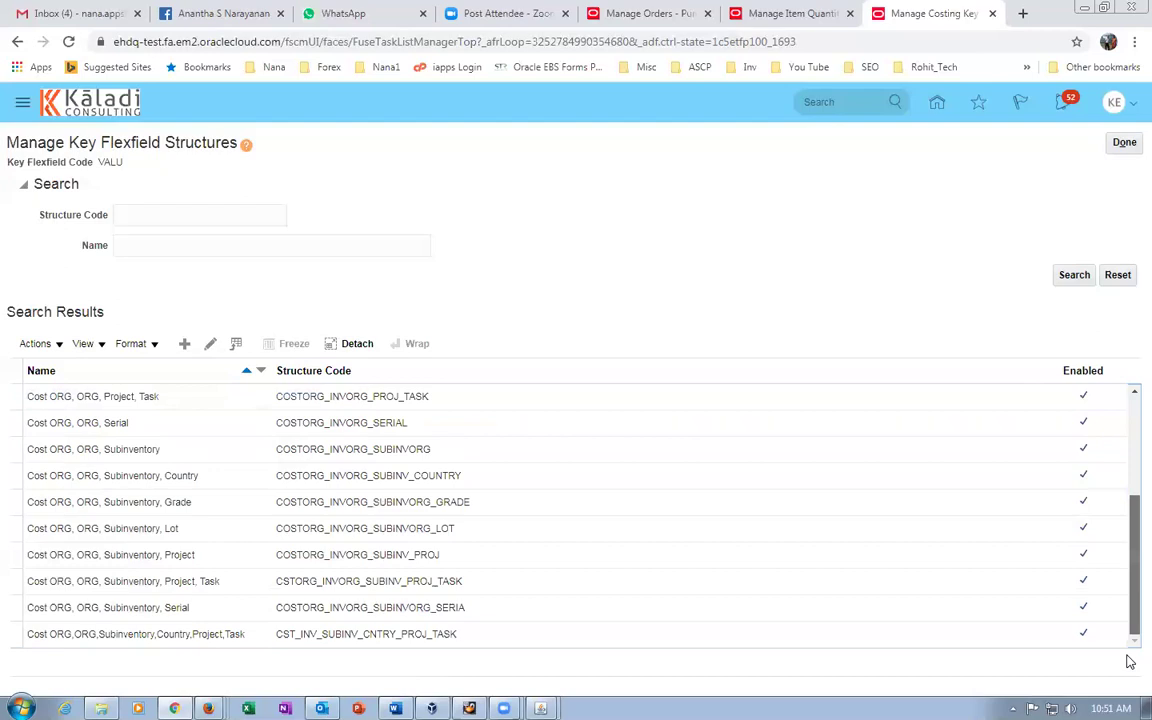
mouse_move(1126, 625)
left_mouse_down()
mouse_move(1130, 533)
mouse_move(1130, 620)
left_mouse_up()
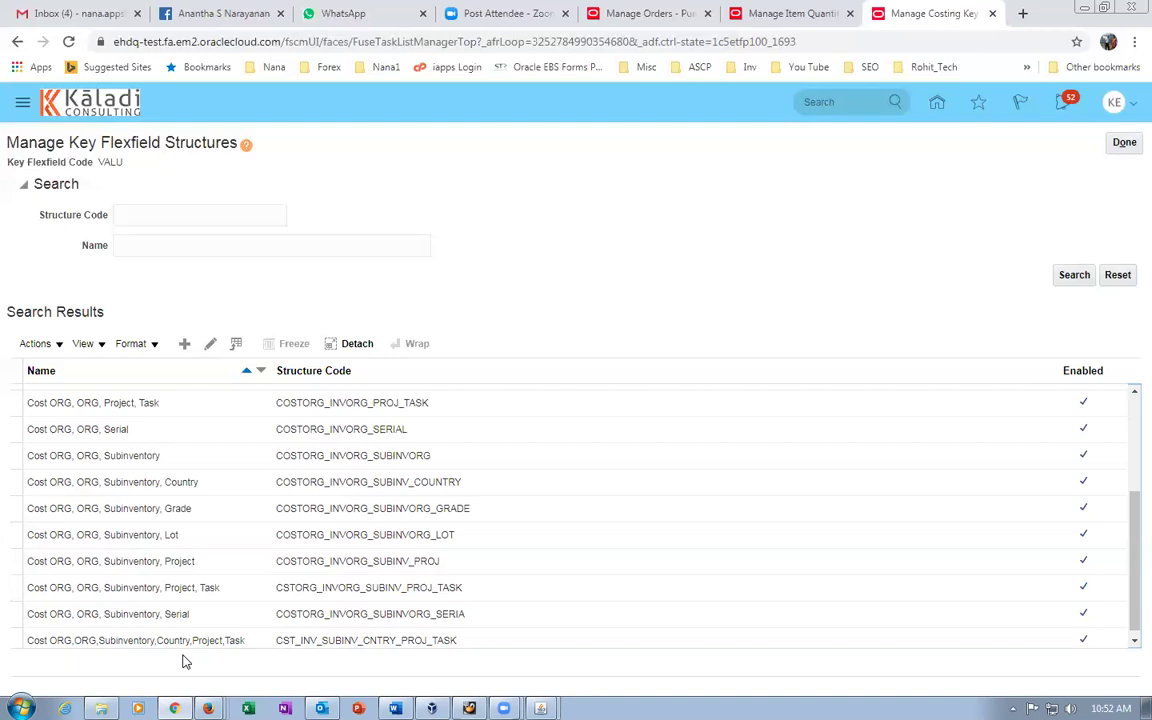
left_click(234, 489)
mouse_move(208, 708)
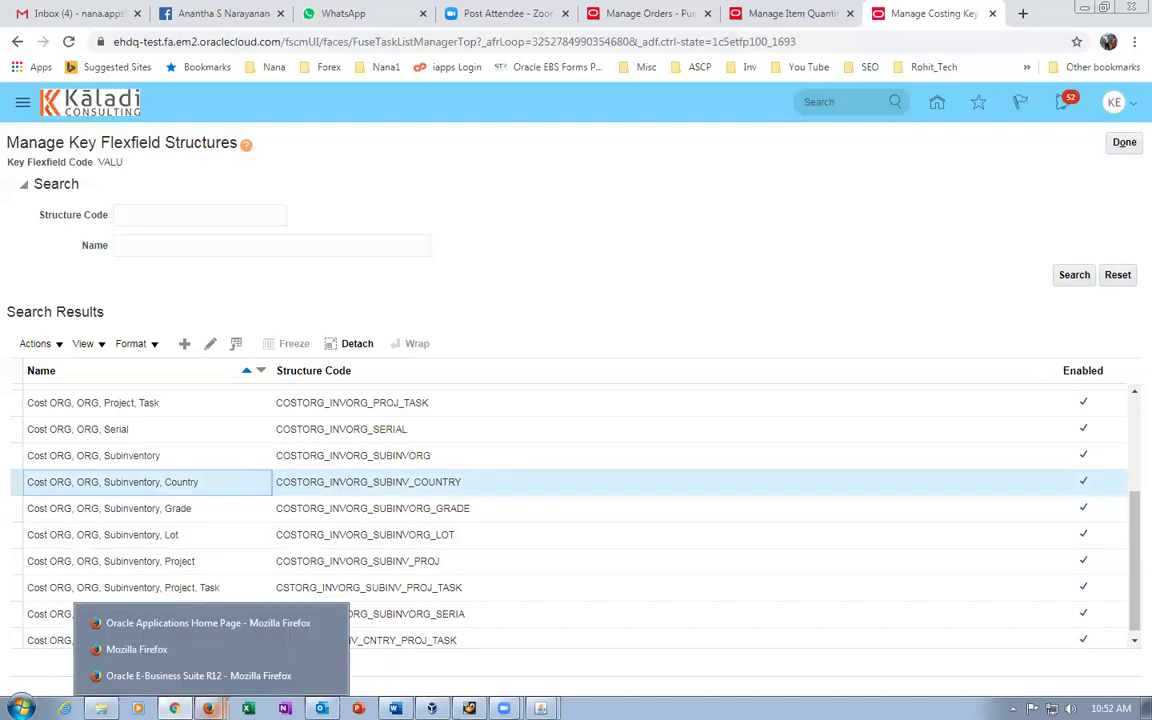
left_click(224, 512)
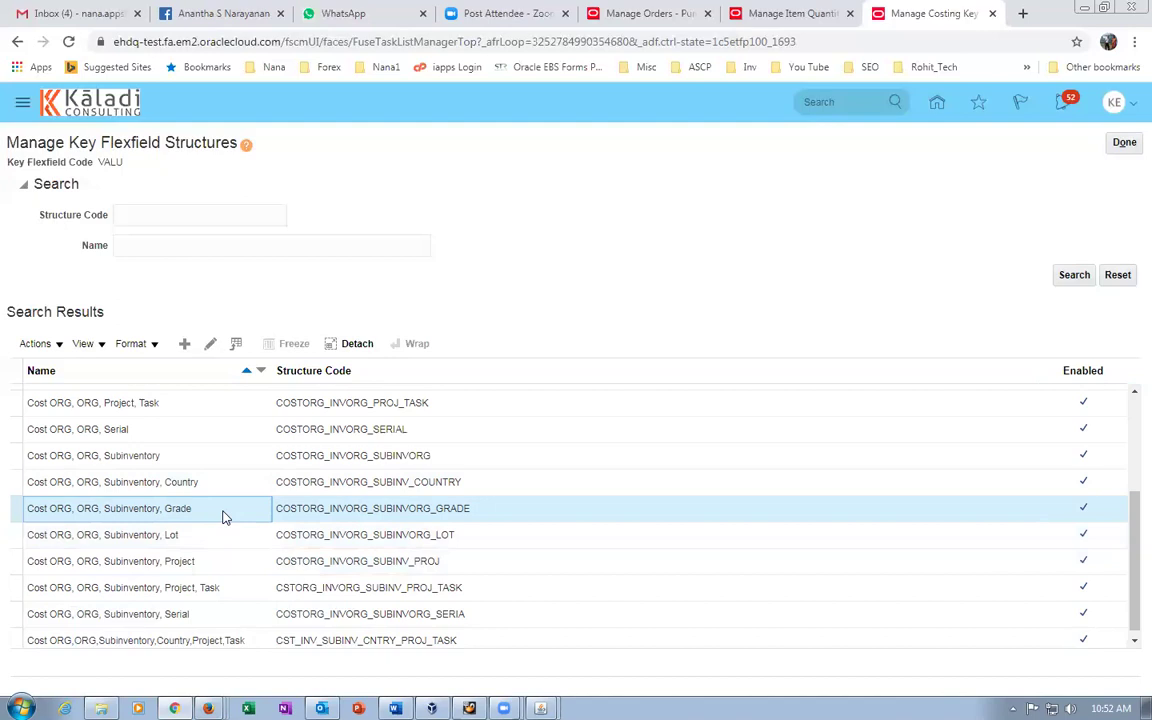
left_click(180, 456)
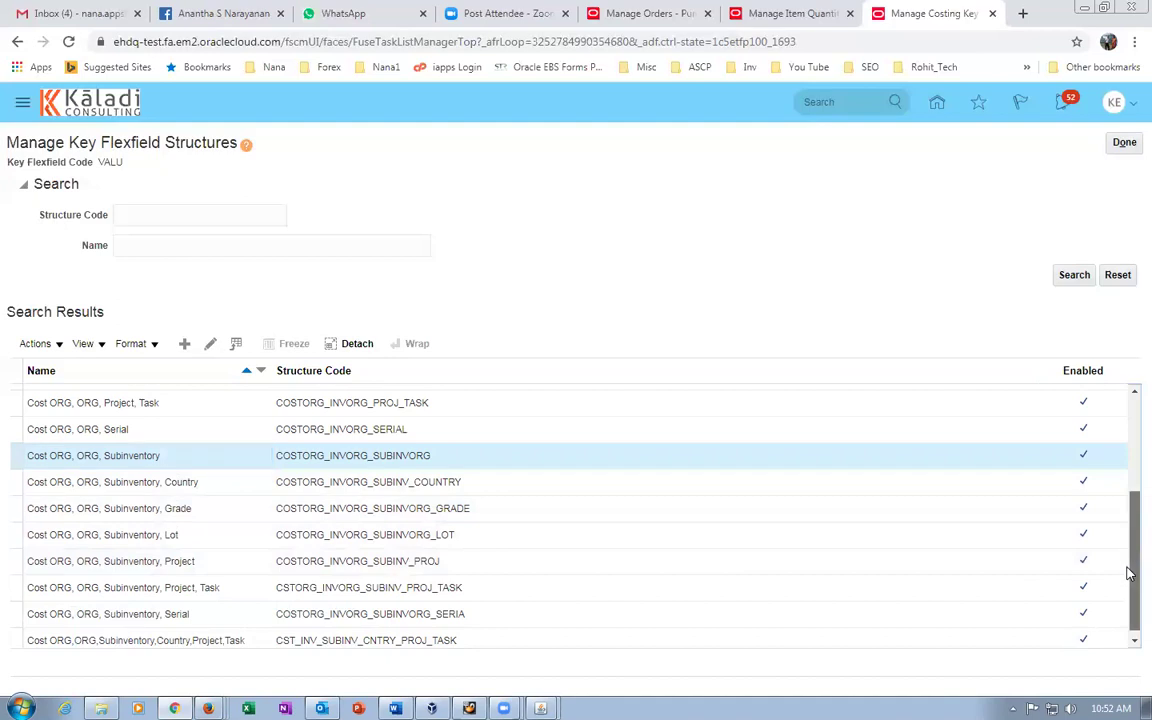
left_click_drag(1128, 573, 1128, 483)
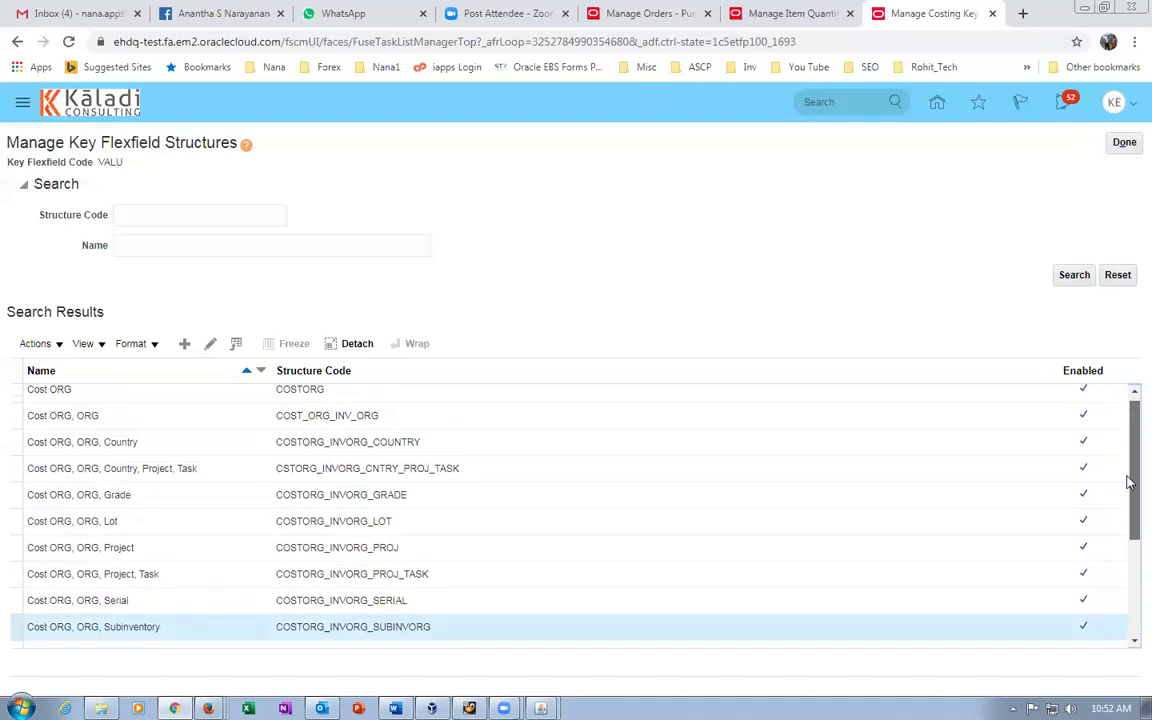
left_click_drag(1128, 483, 1127, 453)
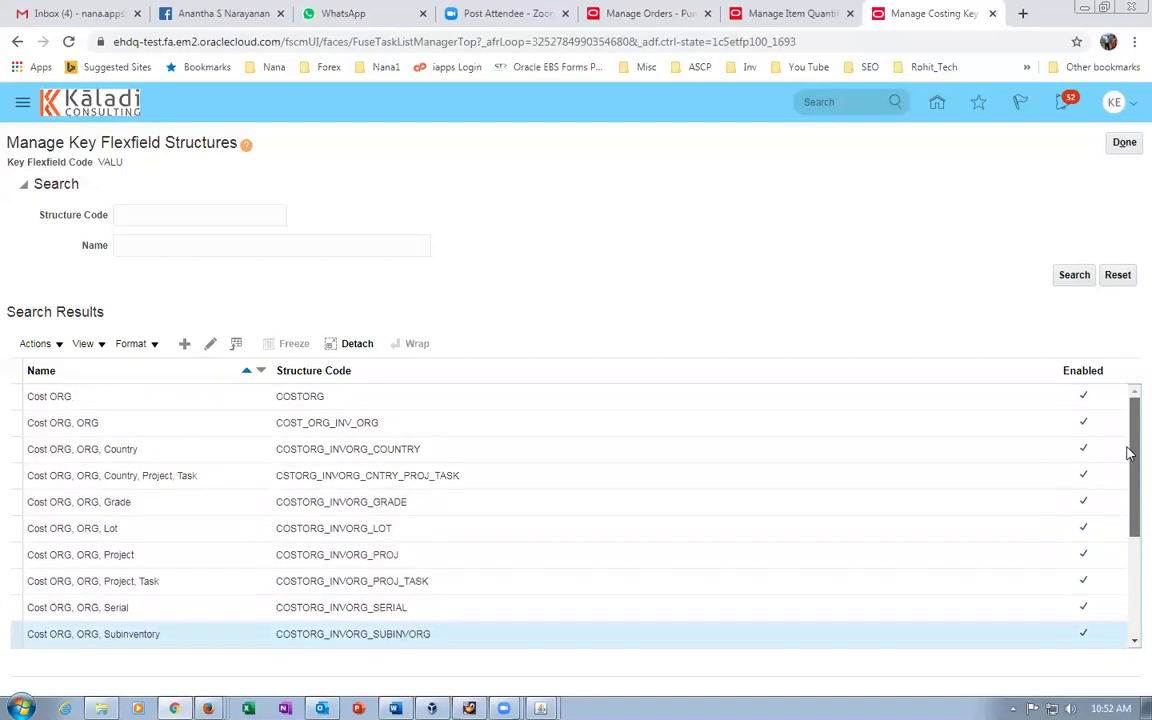
left_click(491, 430)
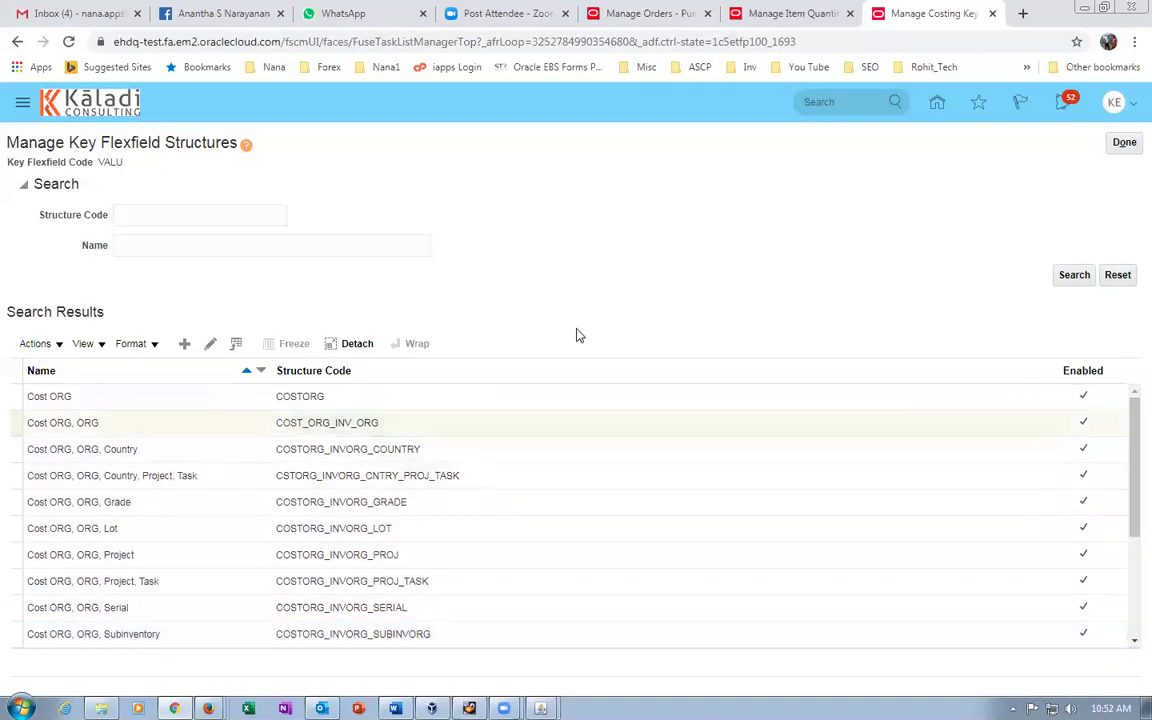
- Leave the flexfield pages for the task search, checking the Costing_Setups notes
left_click(1124, 142)
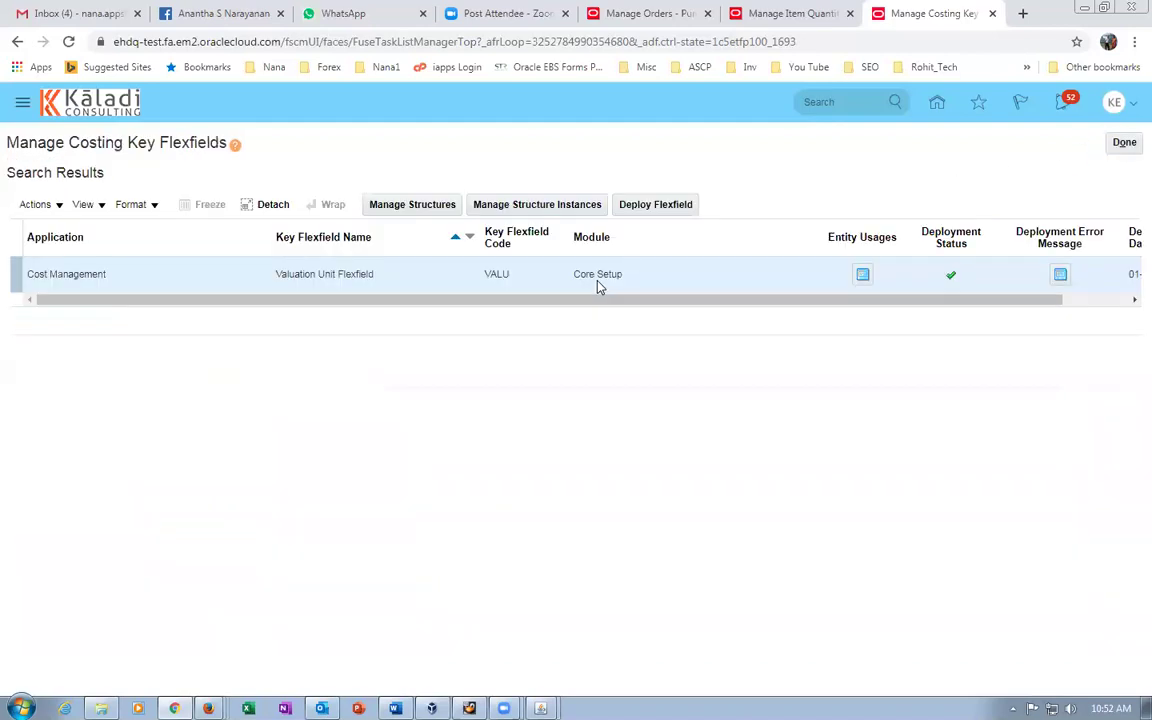
left_click(1124, 143)
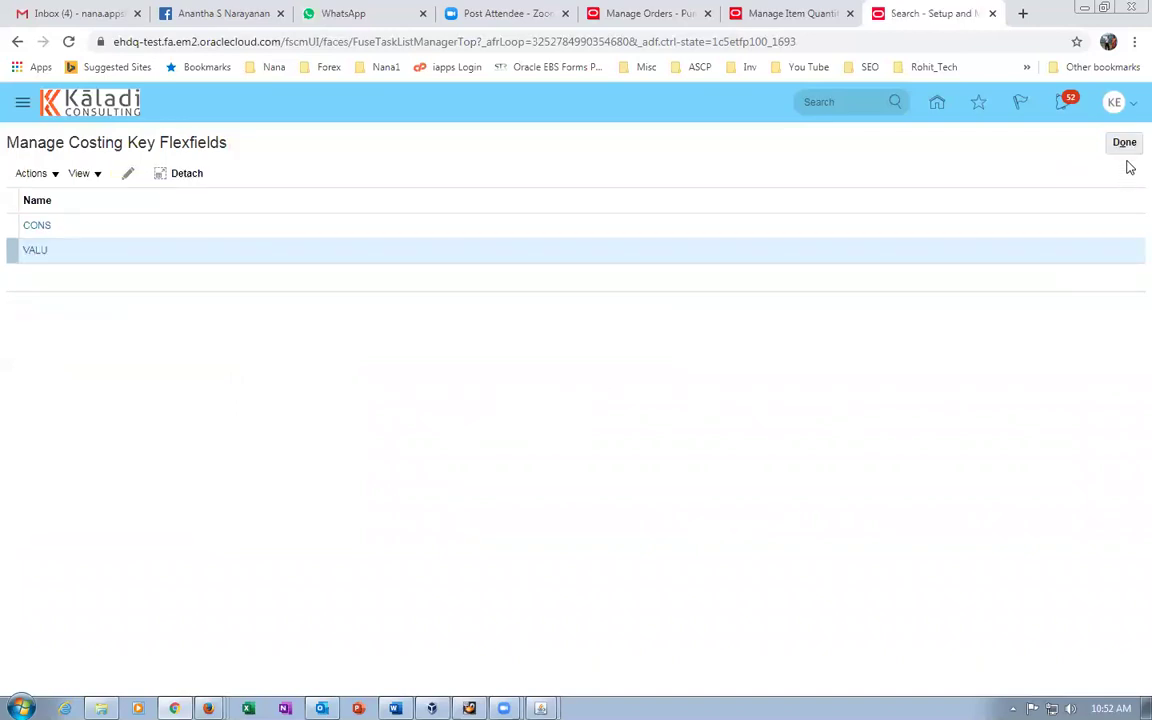
left_click(1124, 147)
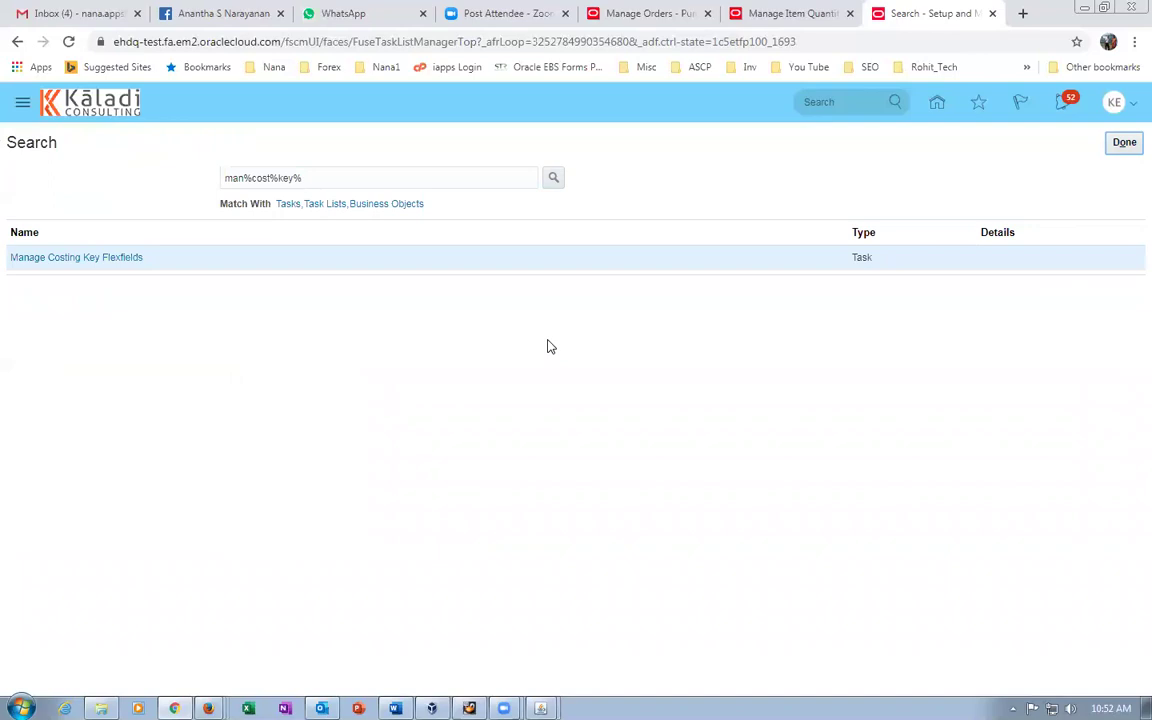
key("alt+Tab")
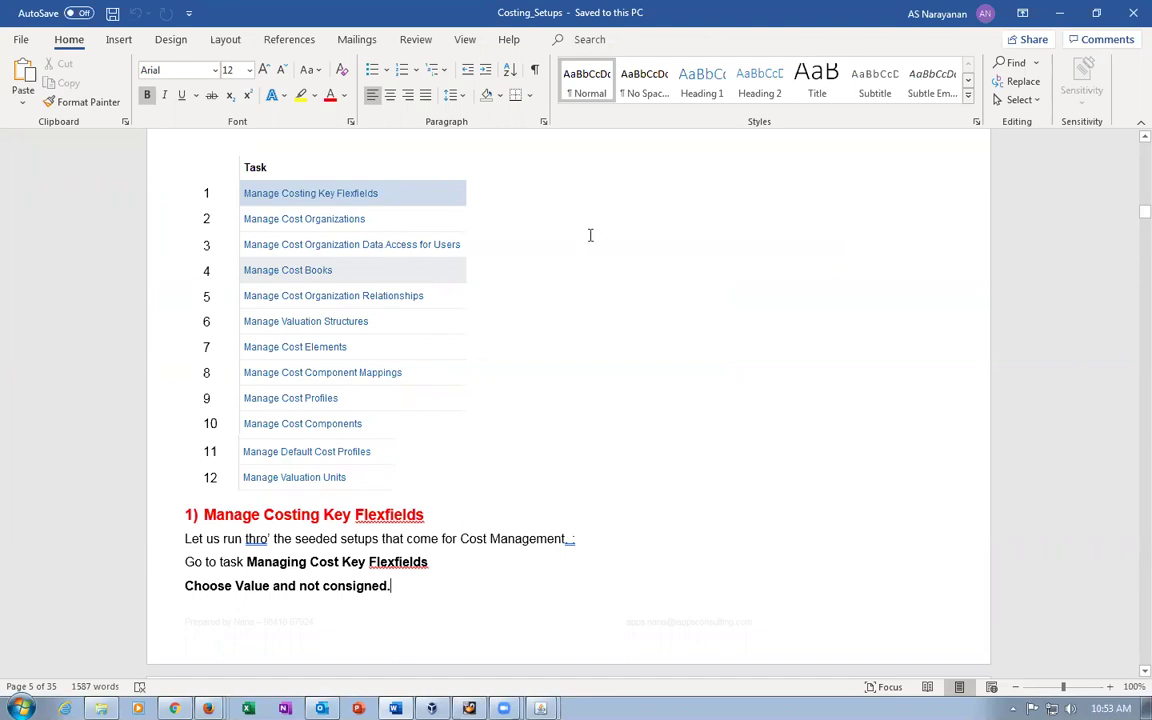
key("alt+Tab")
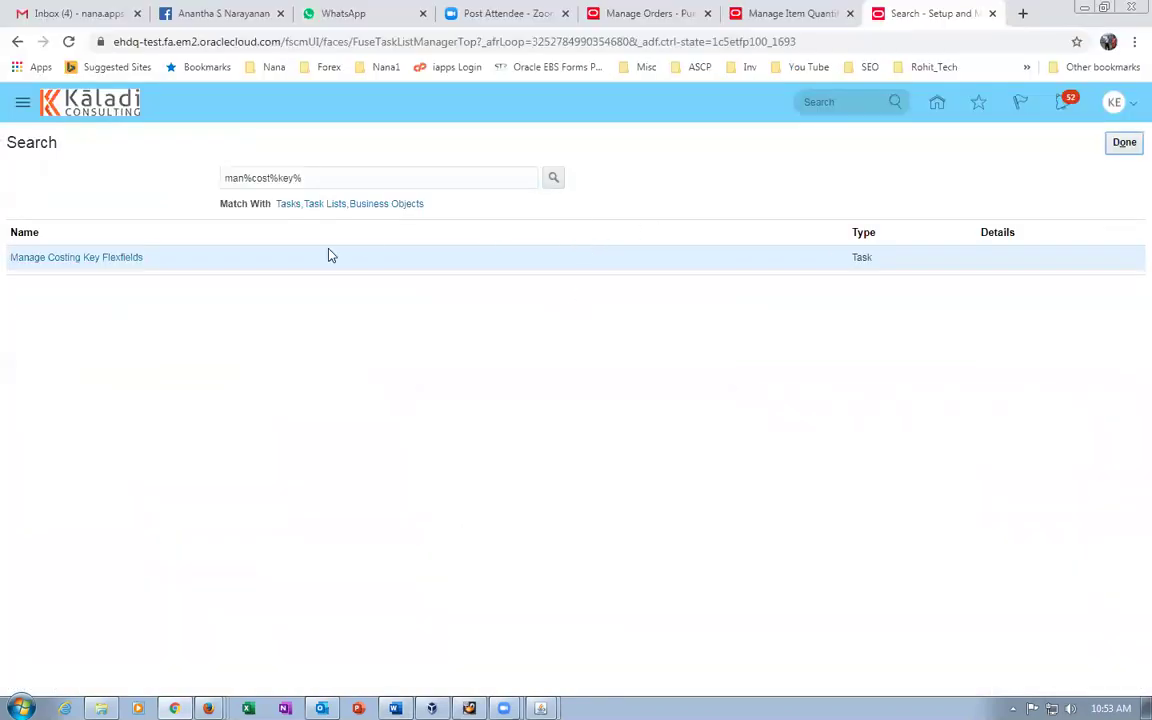
- Change the task search term to man%cost%org%
left_click(331, 178)
key("BackSpace")
key("BackSpace")
key("BackSpace")
key("BackSpace")
key("BackSpace")
key("BackSpace")
key("BackSpace")
key("BackSpace")
key("BackSpace")
key("BackSpace")
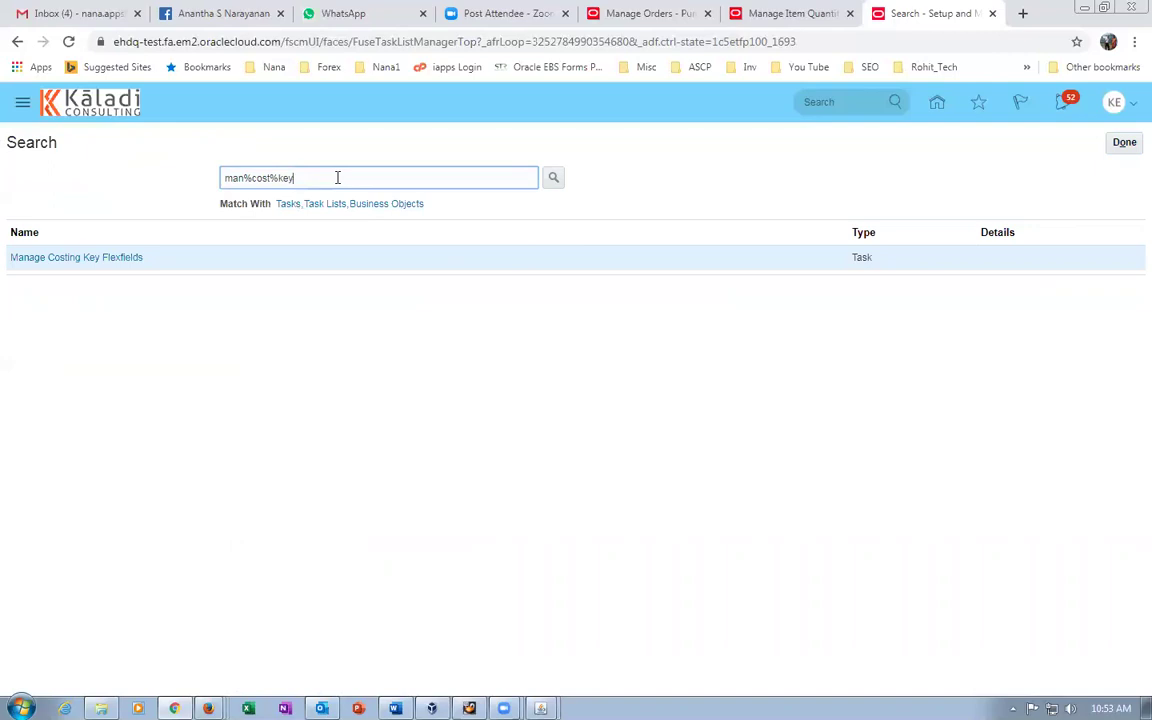
type("%")
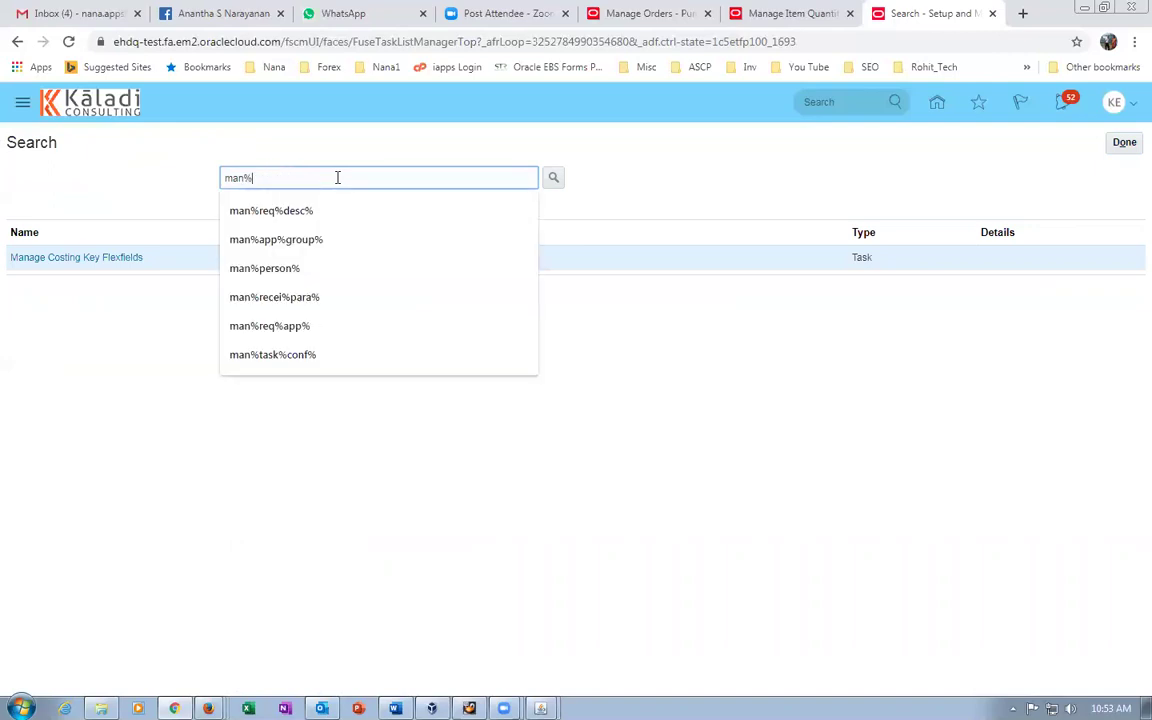
type("cost%org%")
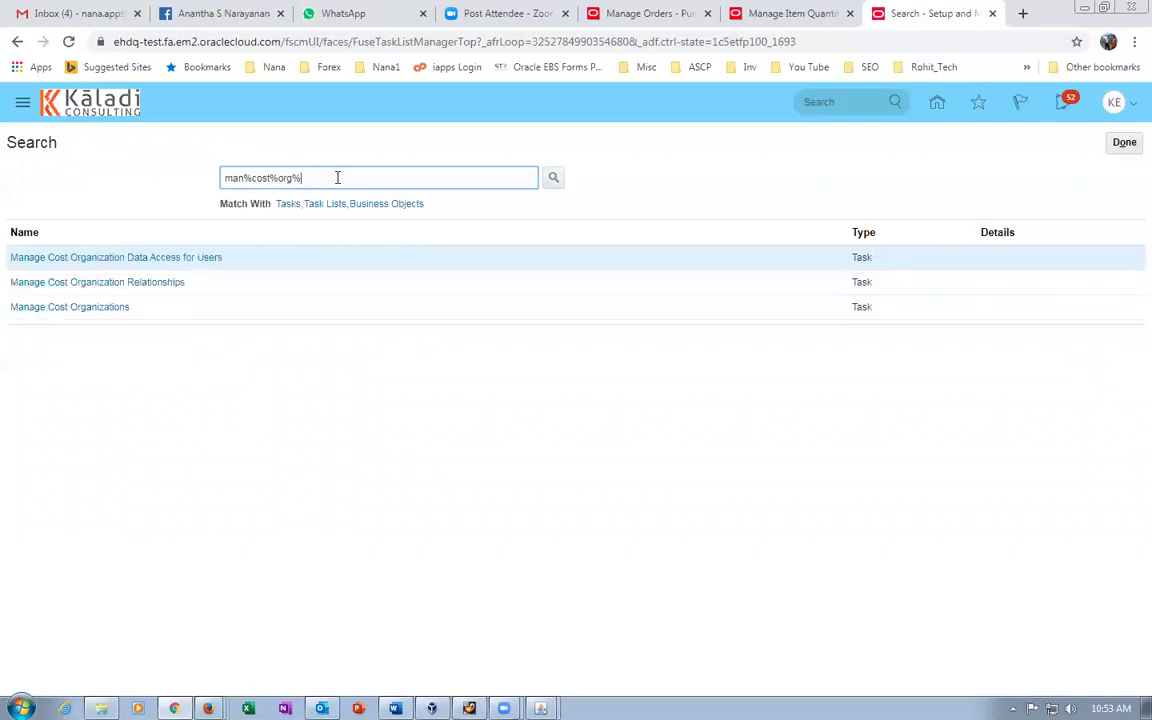
- Open Manage Cost Organizations and begin creating a new cost organization
left_click(108, 307)
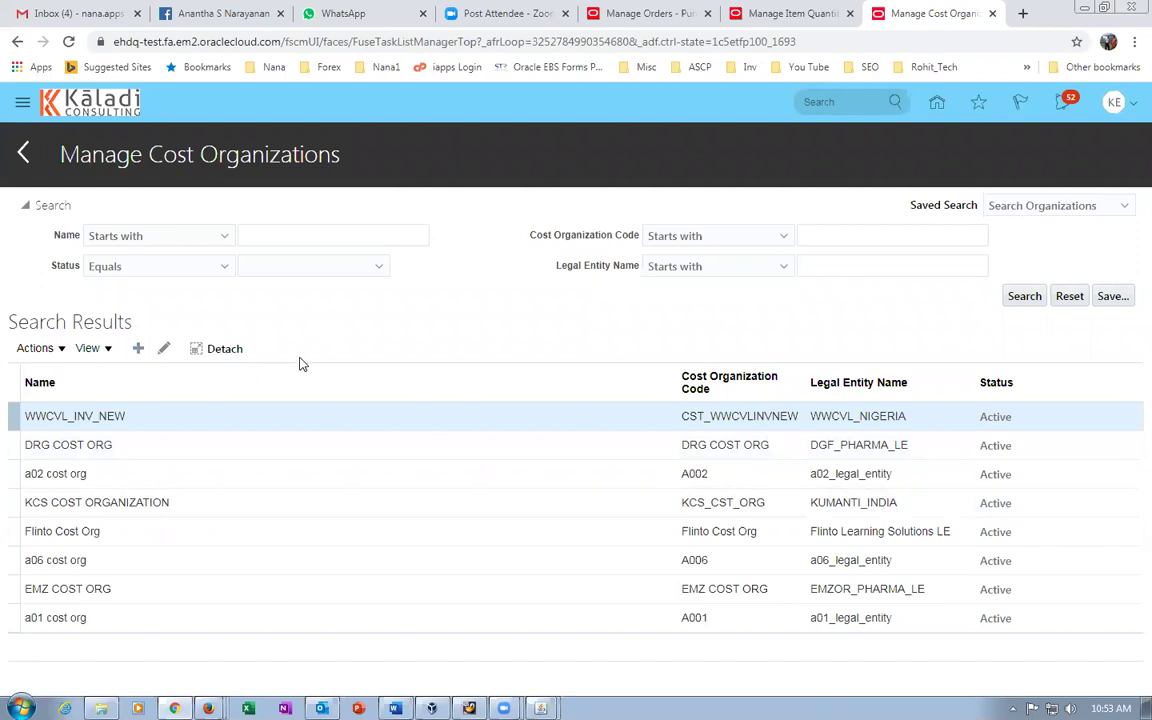
left_click(139, 349)
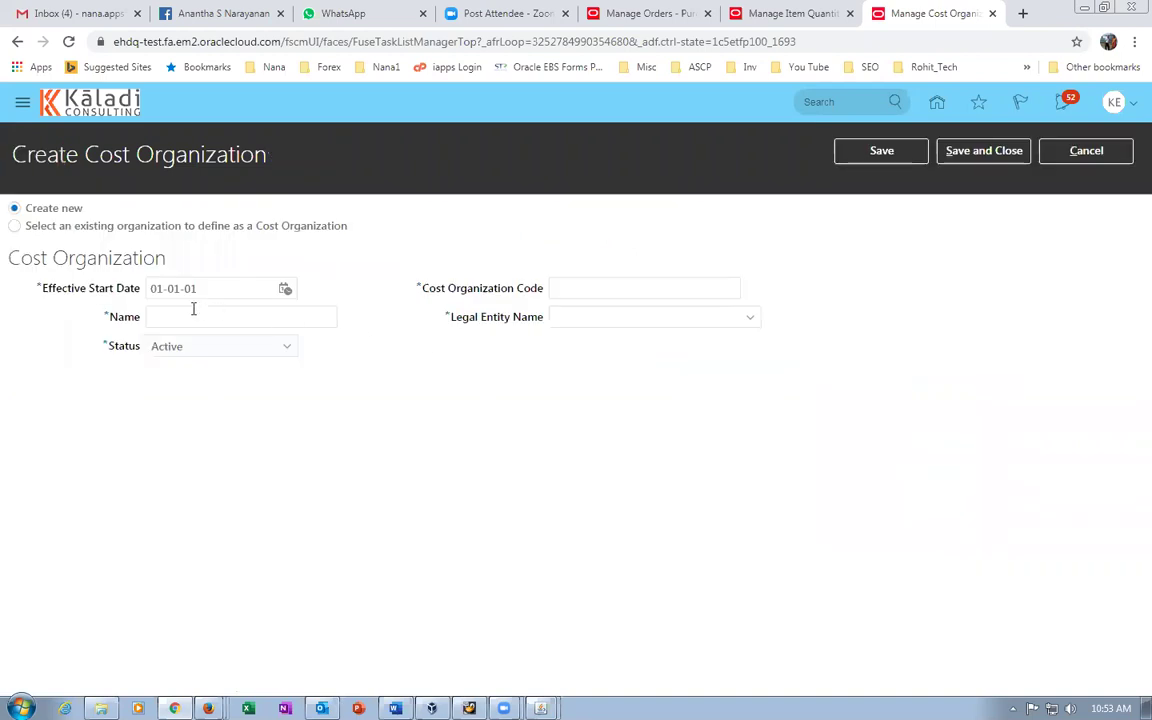
- Name the cost organization k99_cost_org with code K99001
left_click(195, 313)
type("k99")
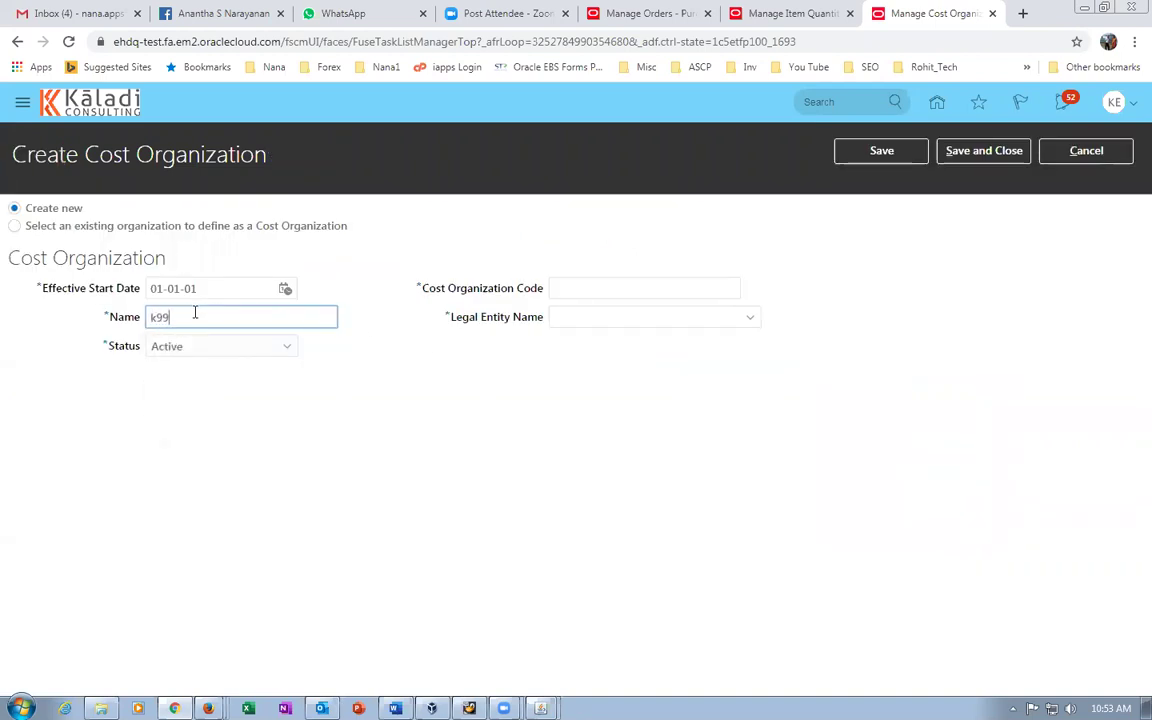
type("_cost_org")
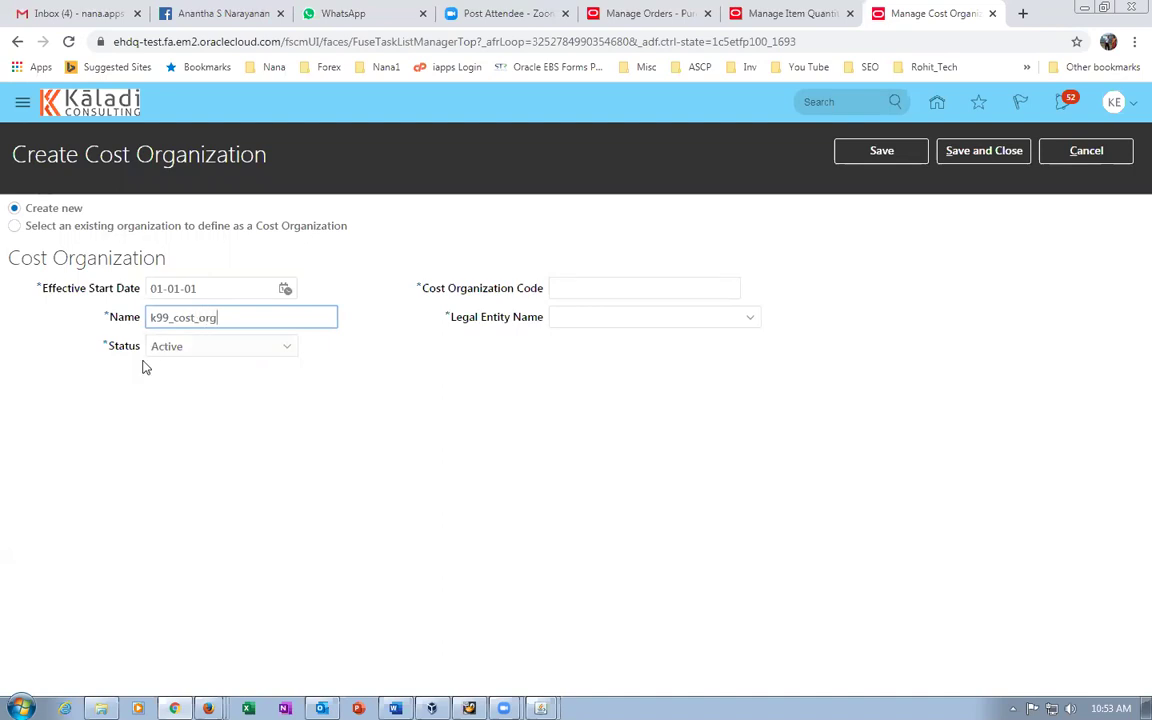
left_click(614, 289)
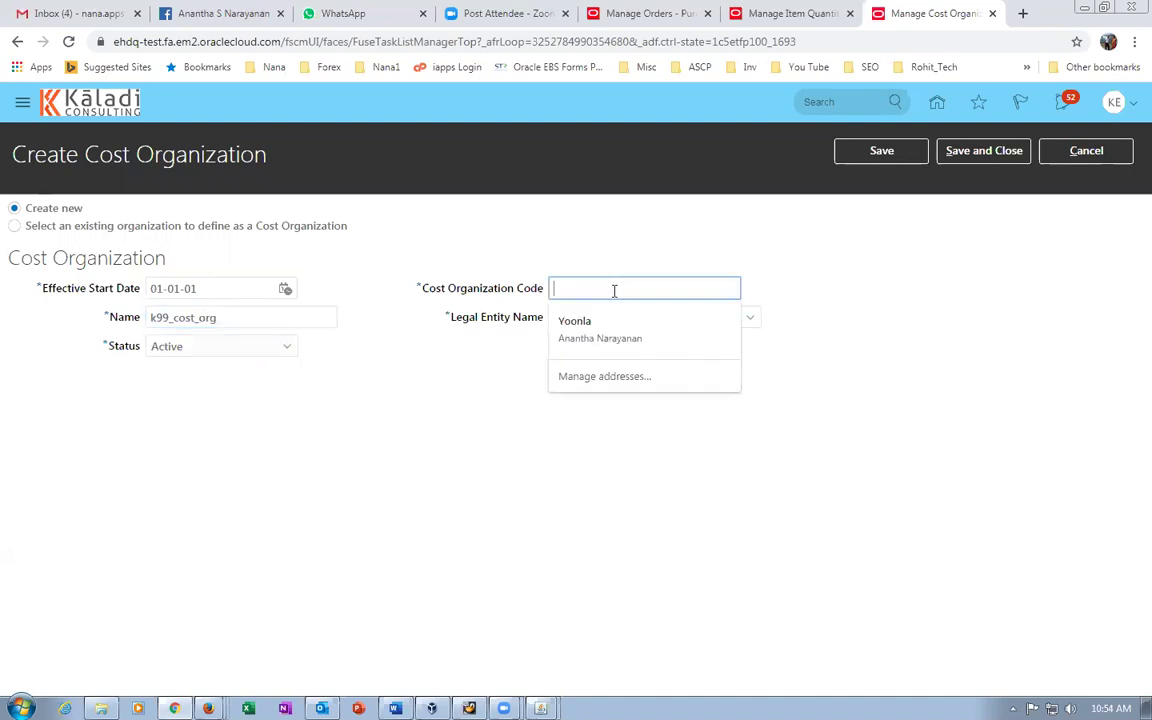
type("K99001")
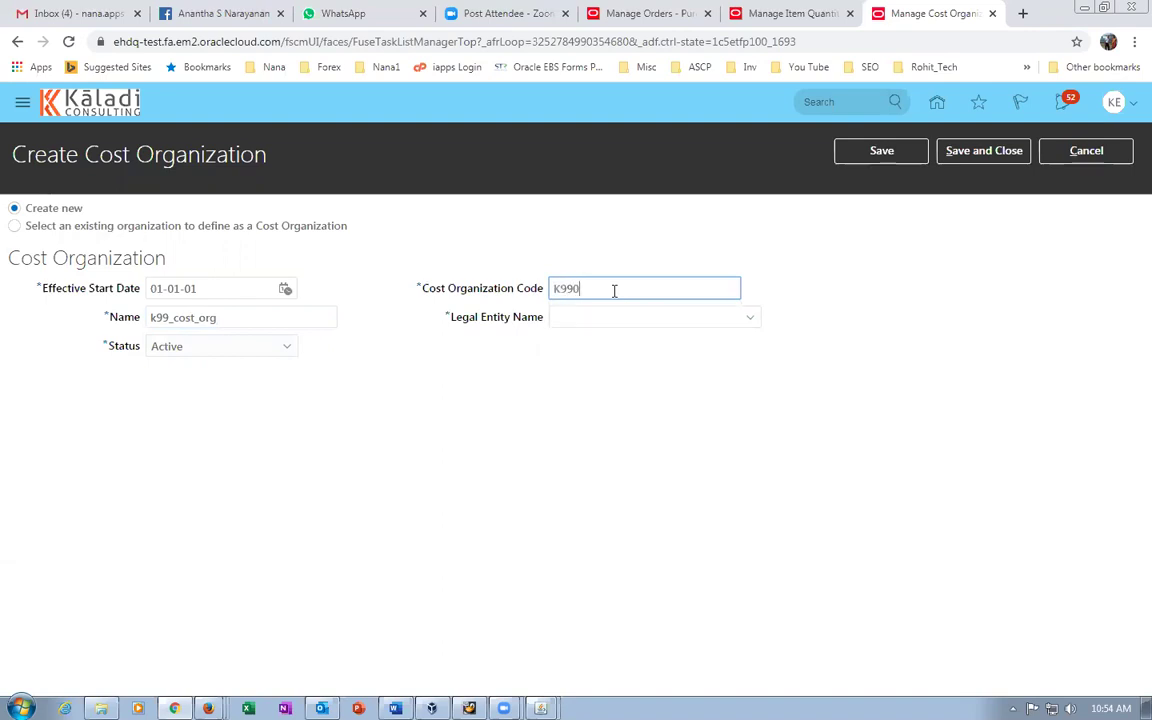
- Enter k99 as the legal entity name and bring up the full legal entity search
left_click(670, 320)
type("k99")
key("Tab")
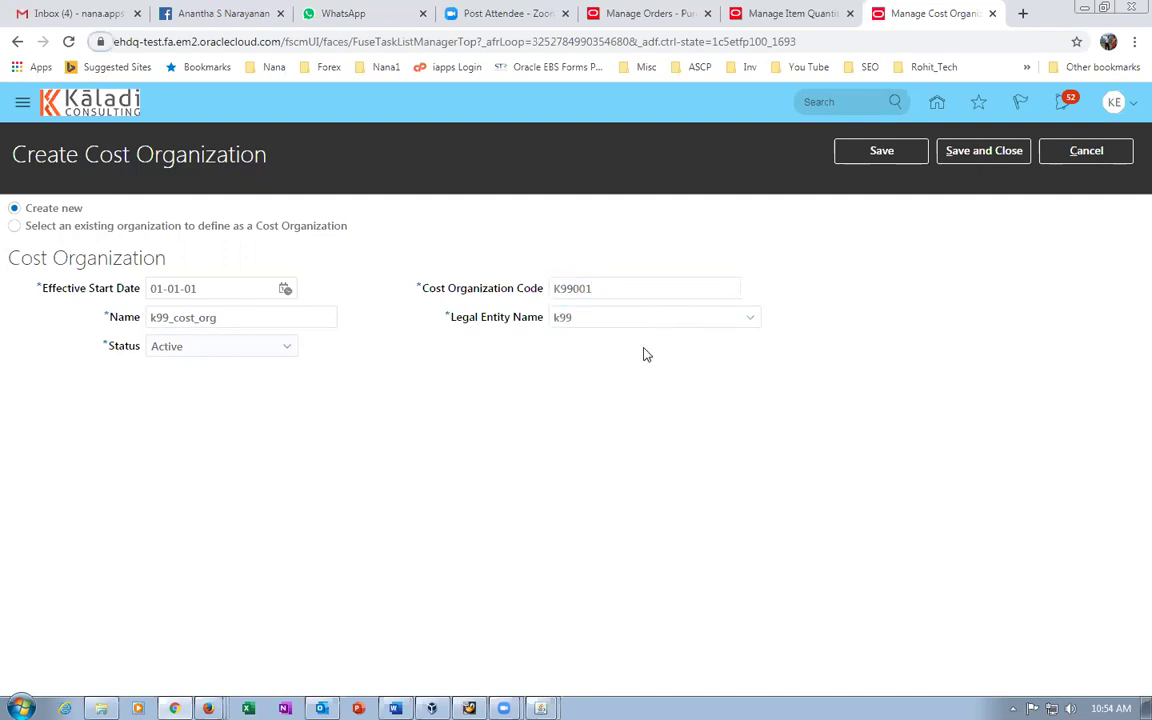
left_click(750, 320)
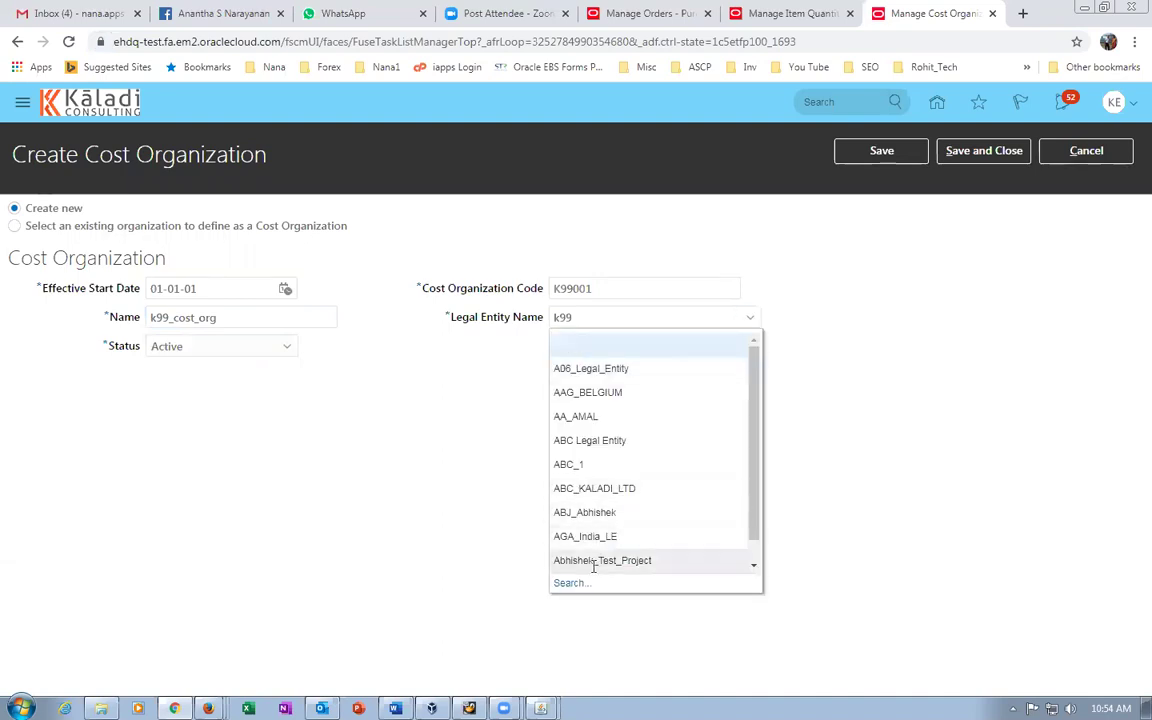
left_click(572, 584)
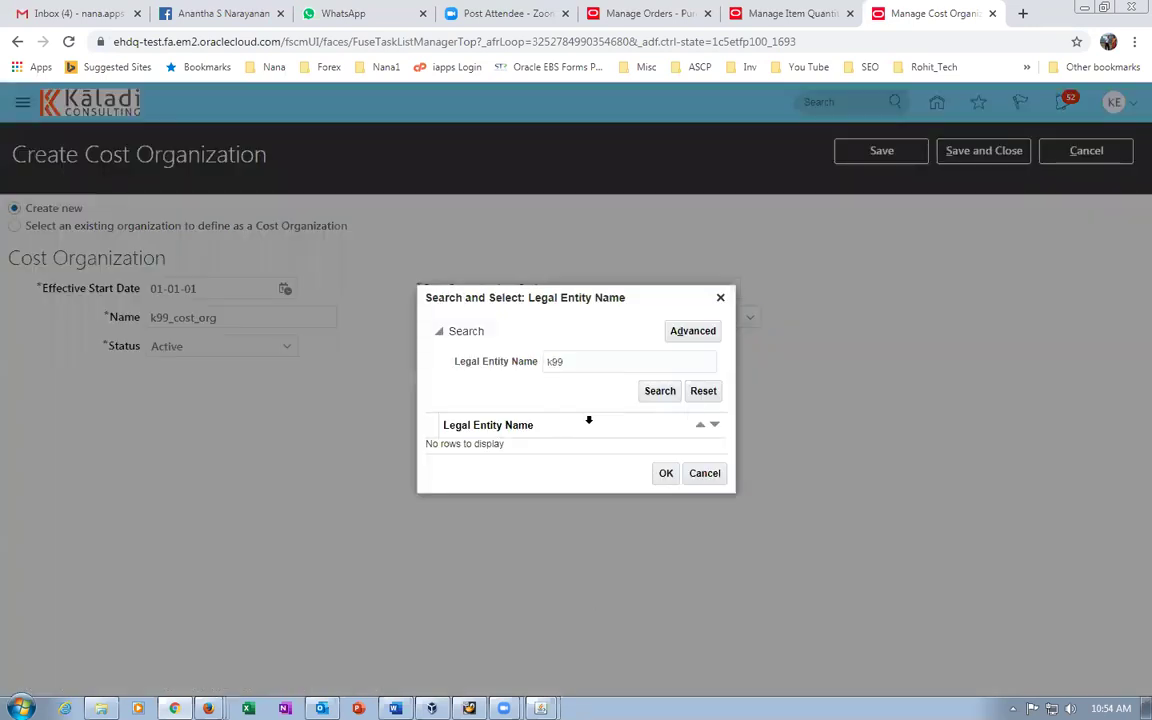
- Search legal entities and choose k99_legal_entity for the cost organization
left_click(666, 396)
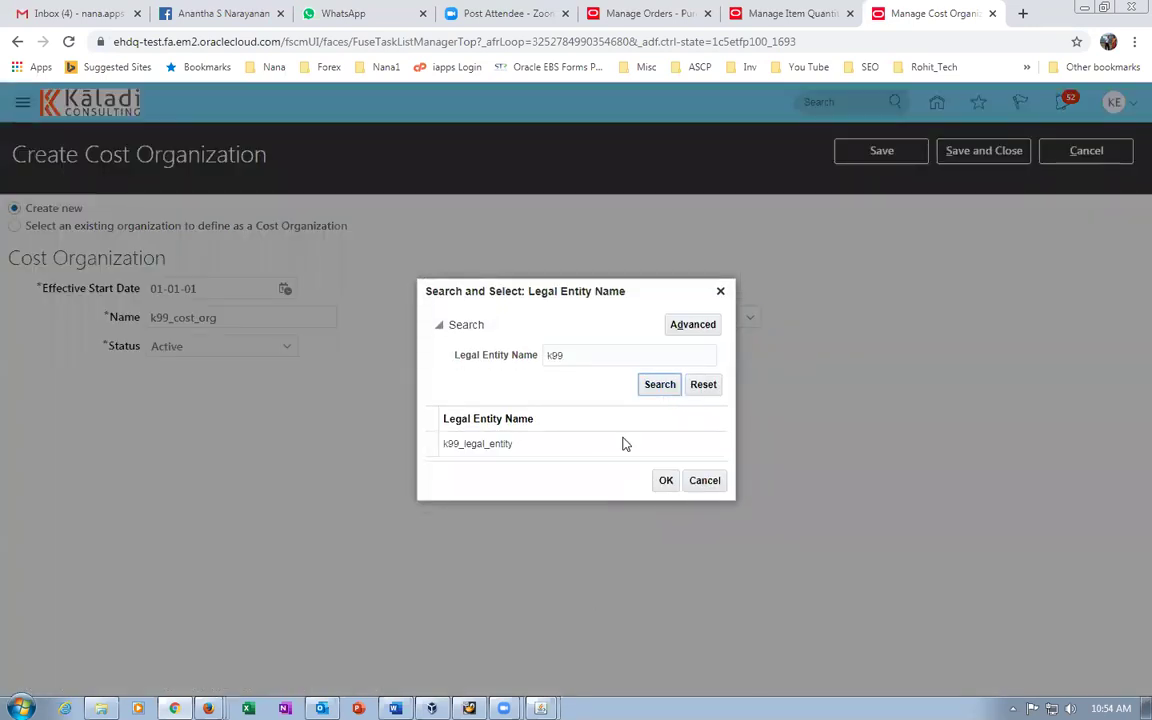
left_click(613, 453)
left_click(666, 482)
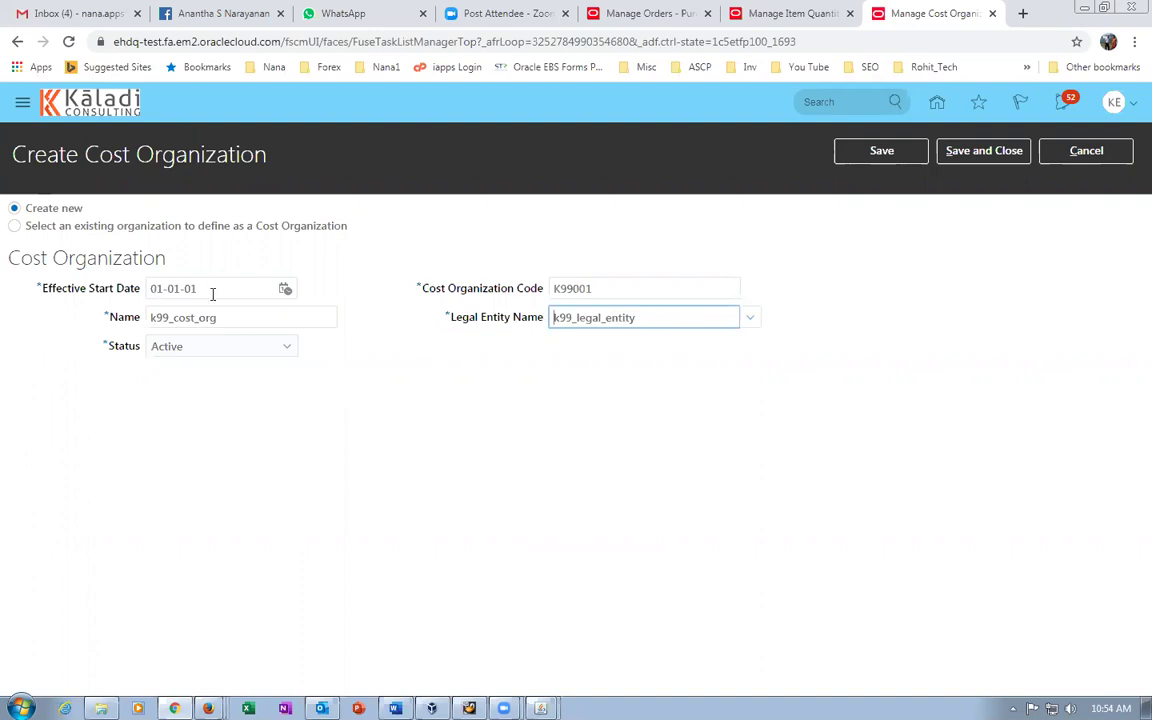
left_click(228, 463)
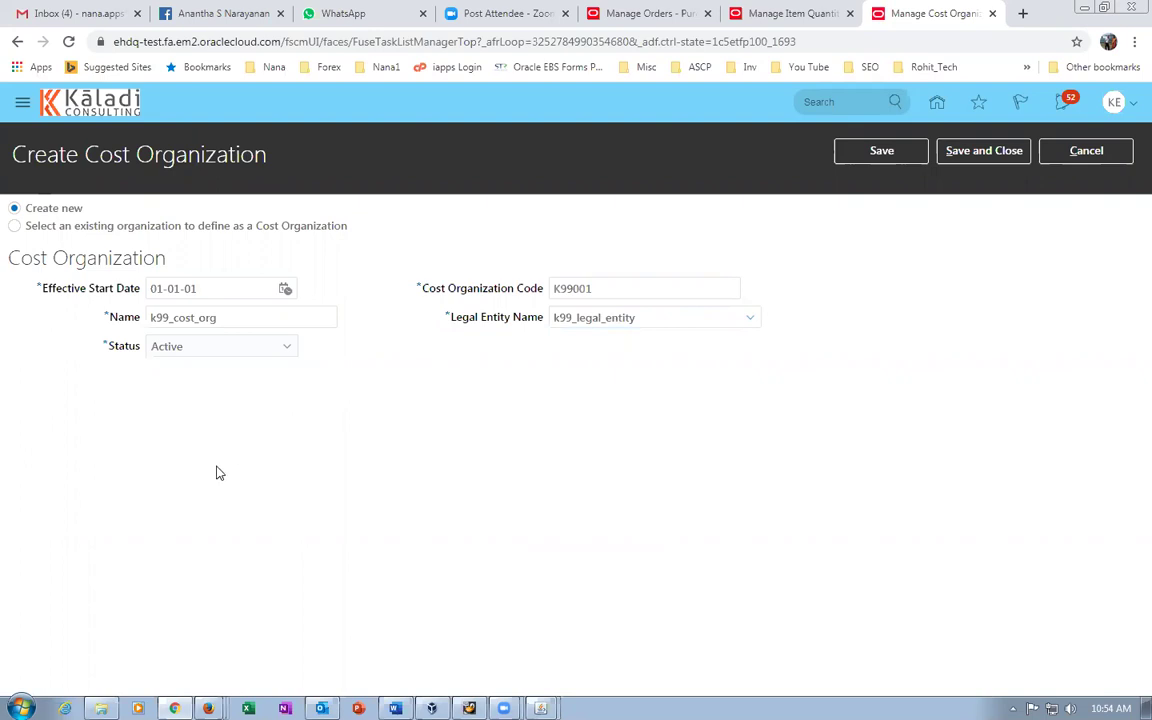
- Save cost organization k99_cost_org (K99001) and review its entry at 80% zoom
left_click(986, 151)
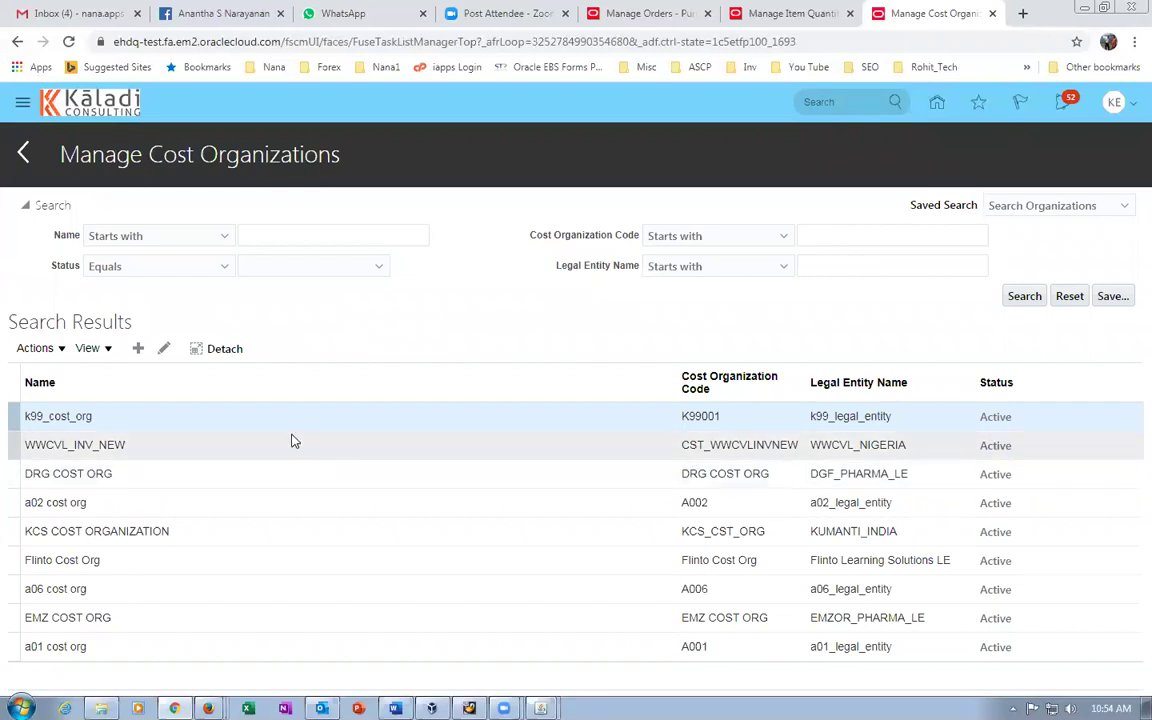
left_click(231, 427)
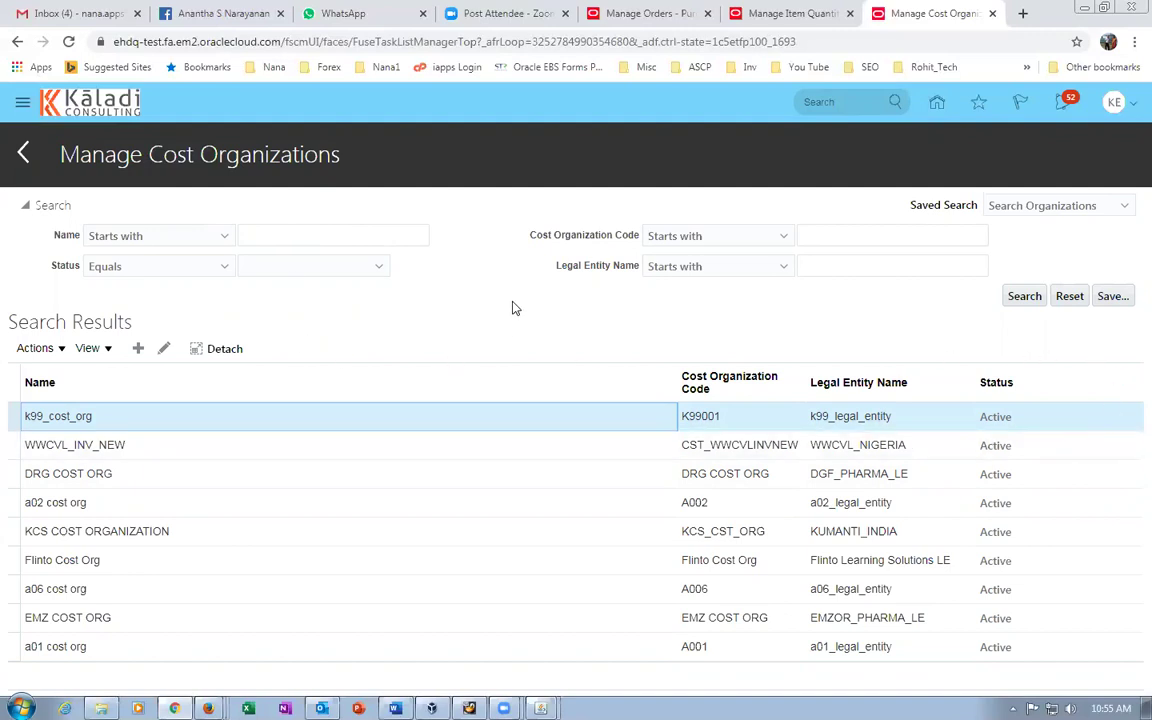
key("ctrl+minus")
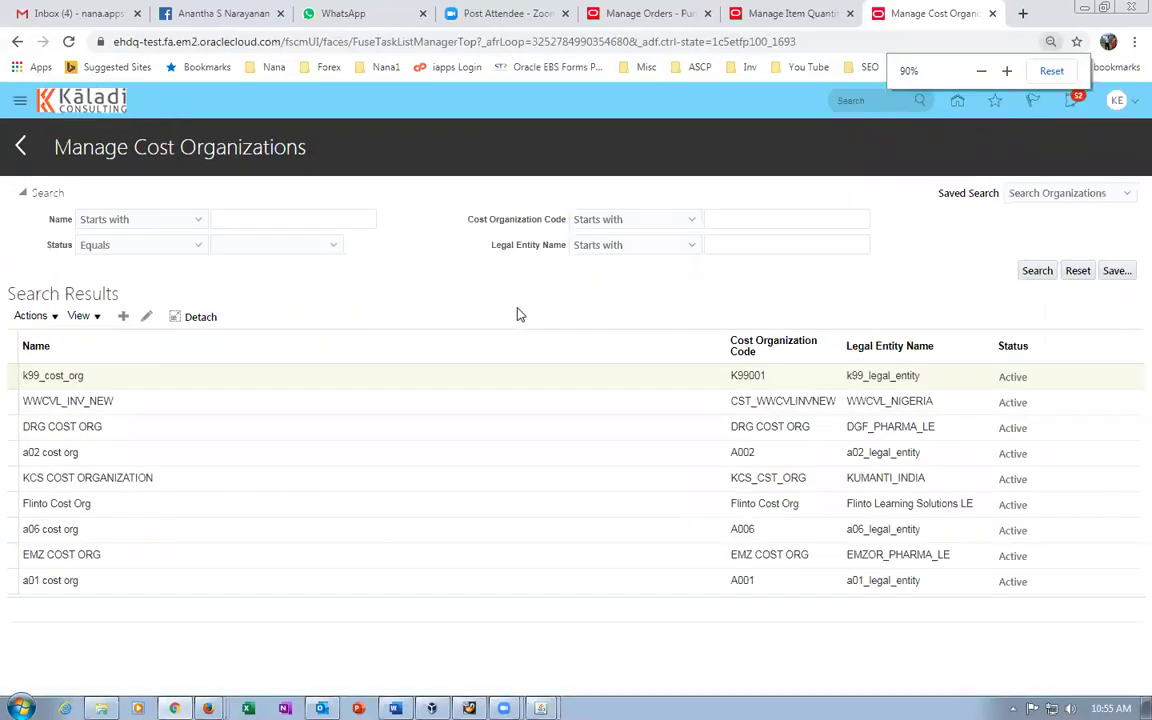
key("ctrl+minus")
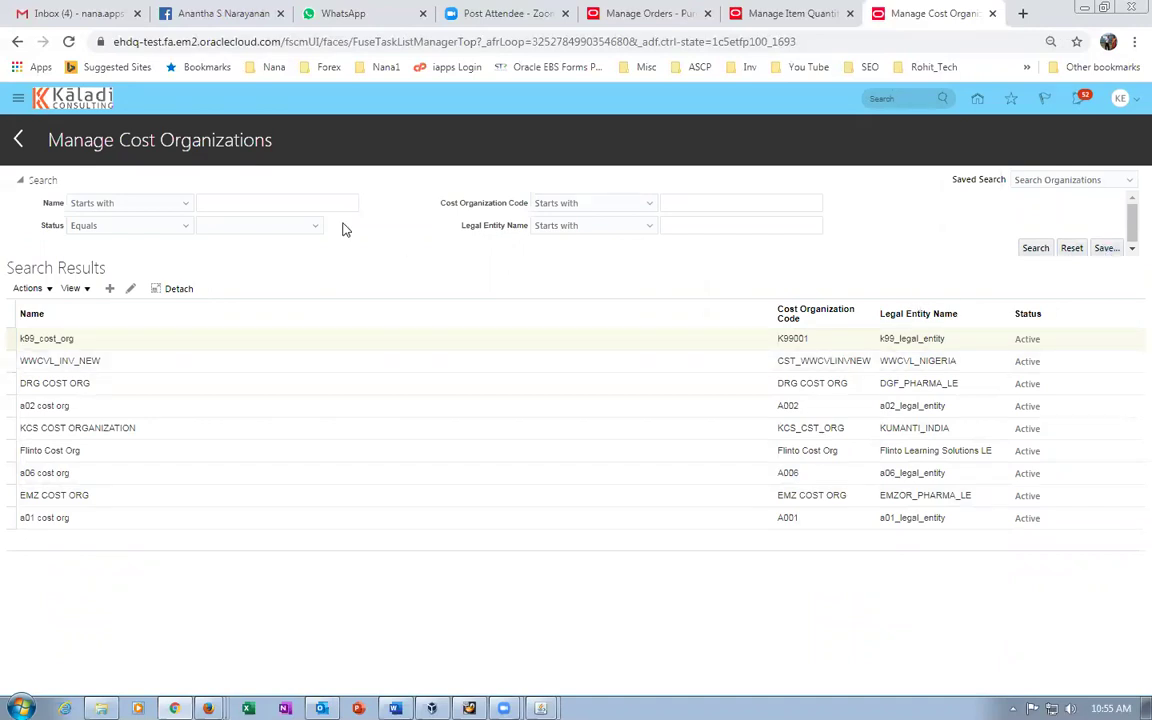
- Cancel the saved search dialog without saving, then return to the home page
left_click(1104, 248)
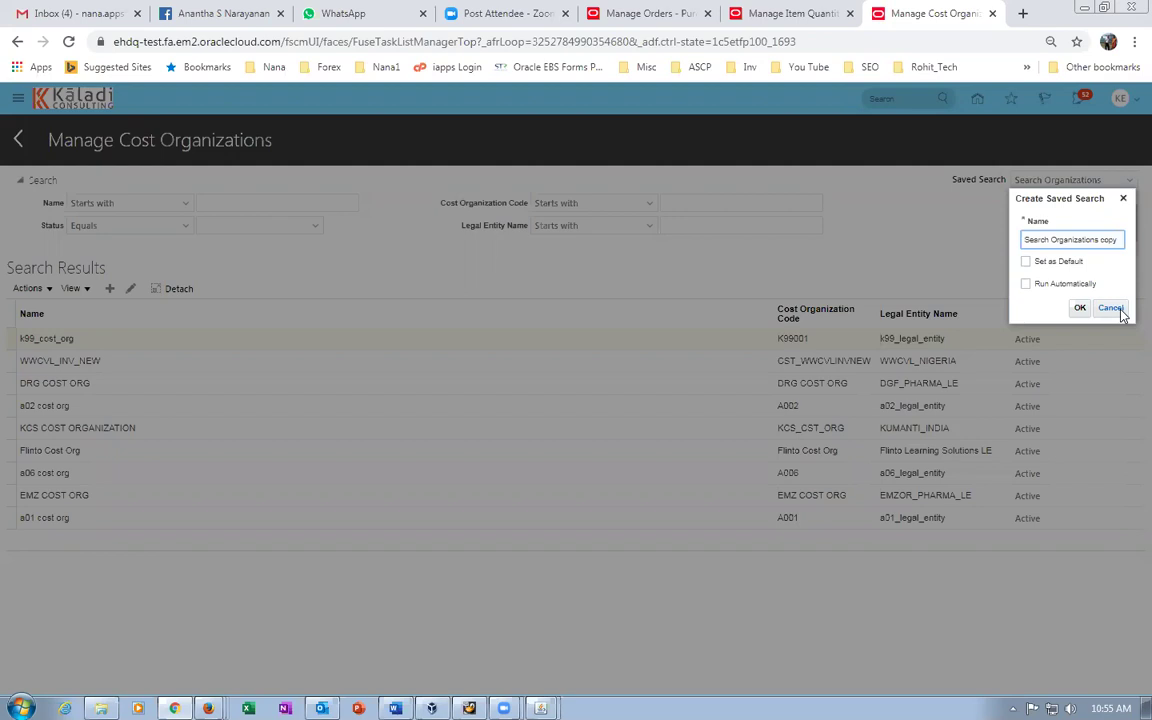
left_click(1110, 308)
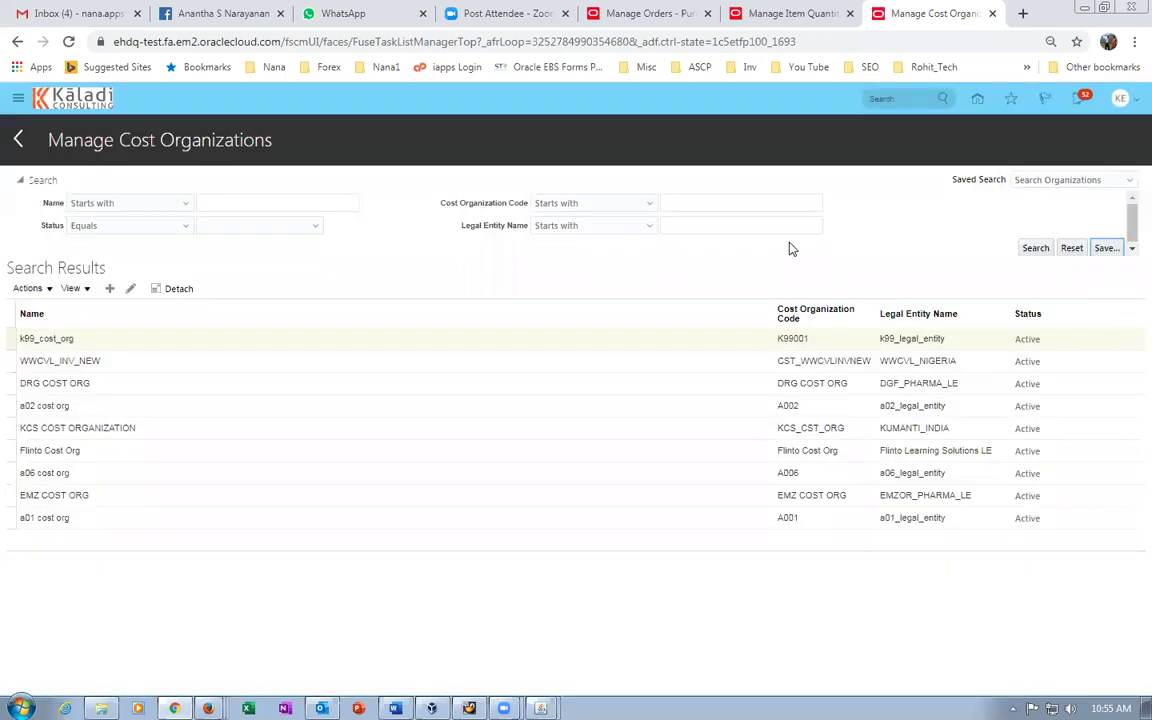
left_click(1131, 188)
left_click(861, 238)
left_click(978, 101)
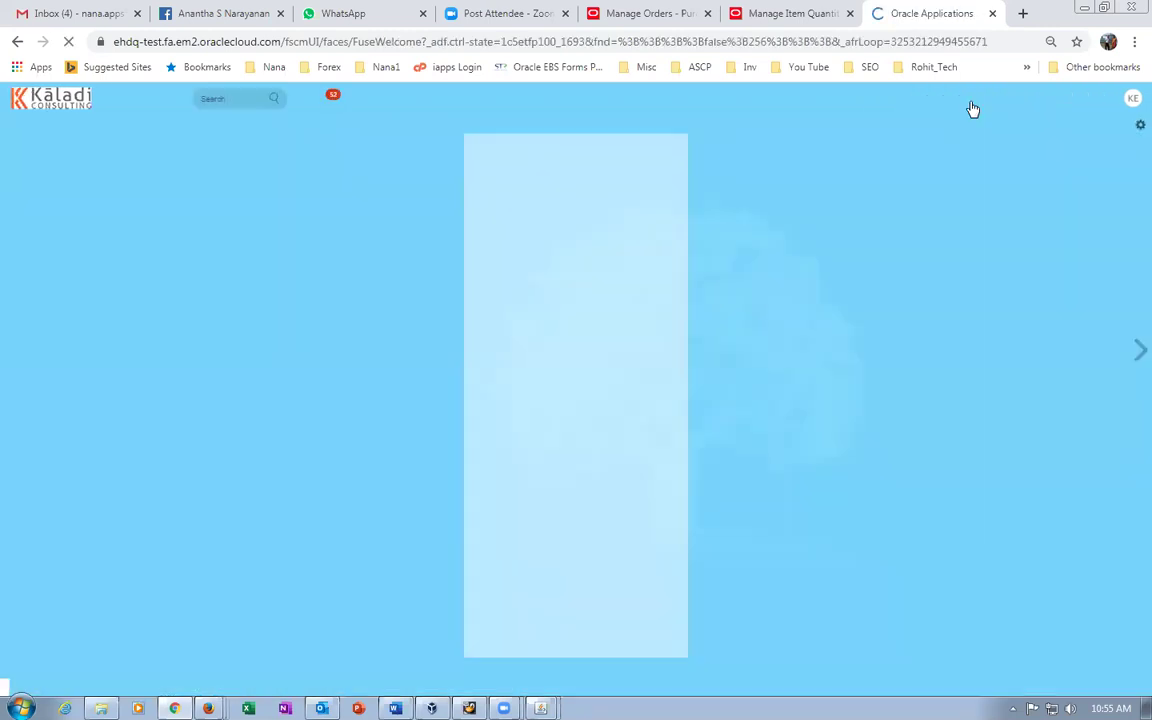
- Reset zoom to 100% and go to Setup and Maintenance via the Settings and Actions menu
key("ctrl+0")
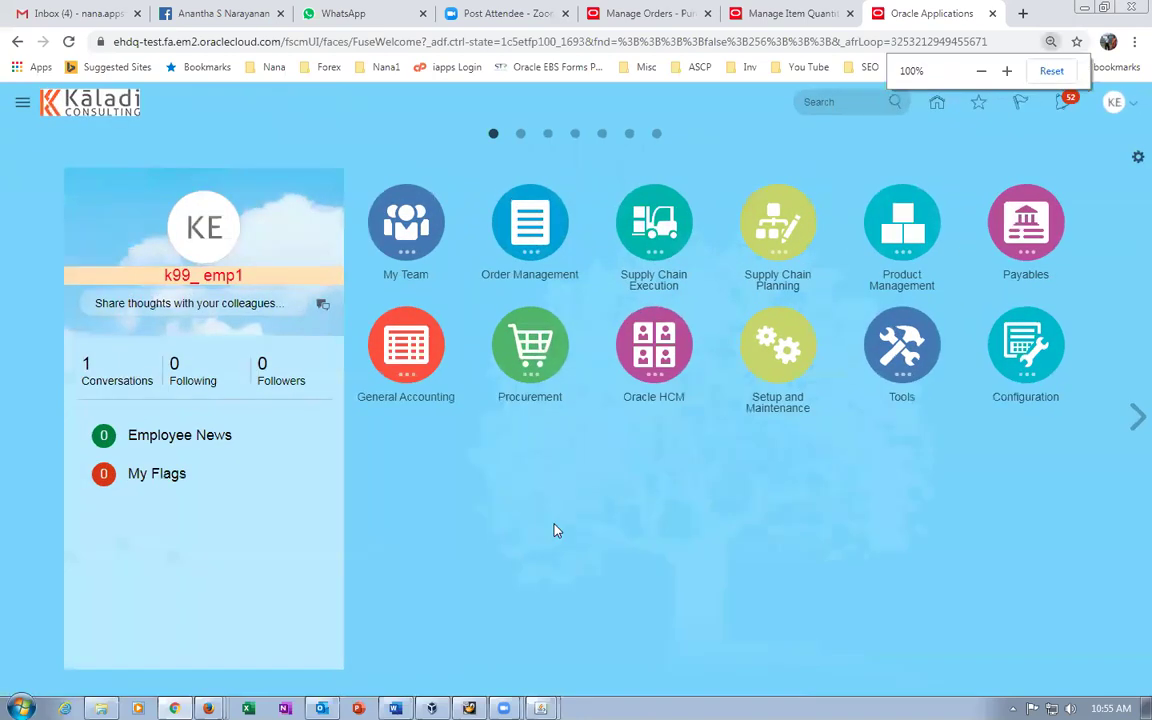
key("ctrl+plus")
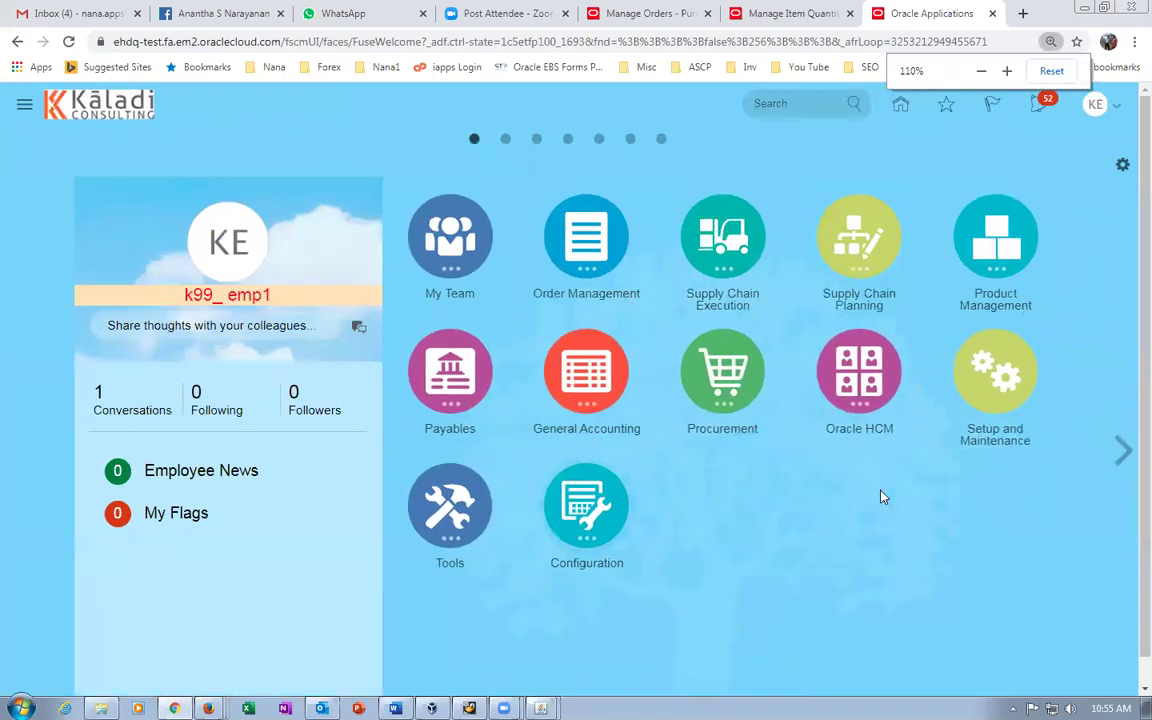
key("ctrl+minus")
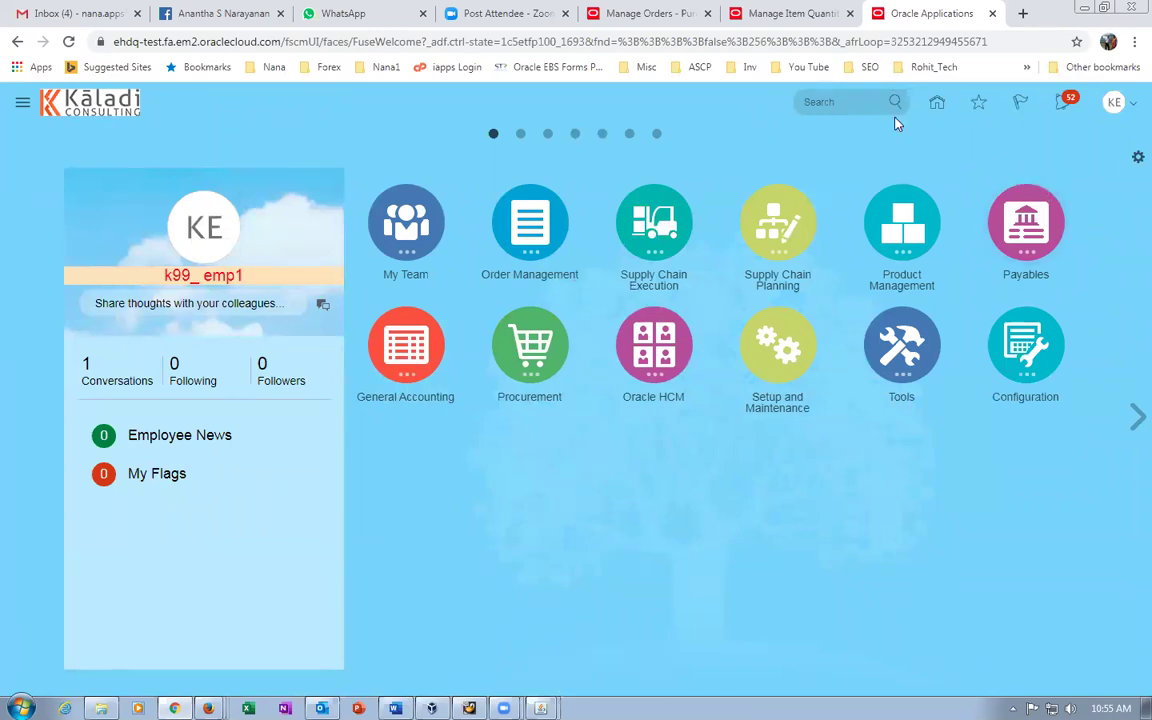
left_click(1116, 104)
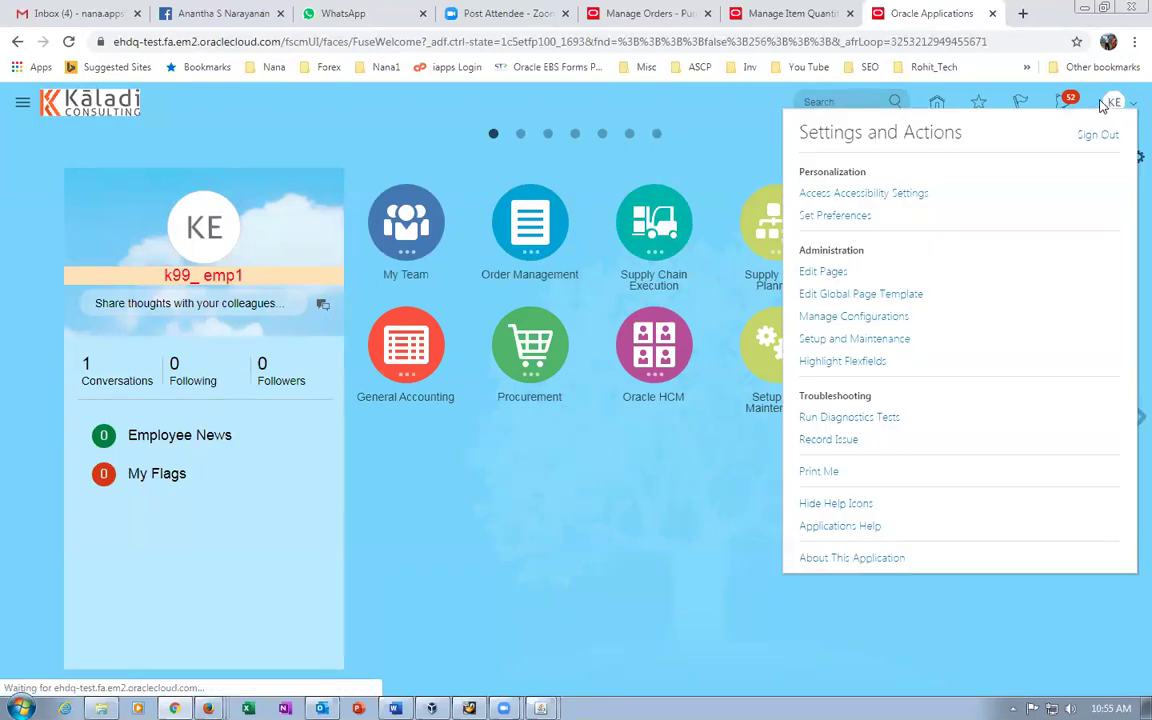
left_click(837, 344)
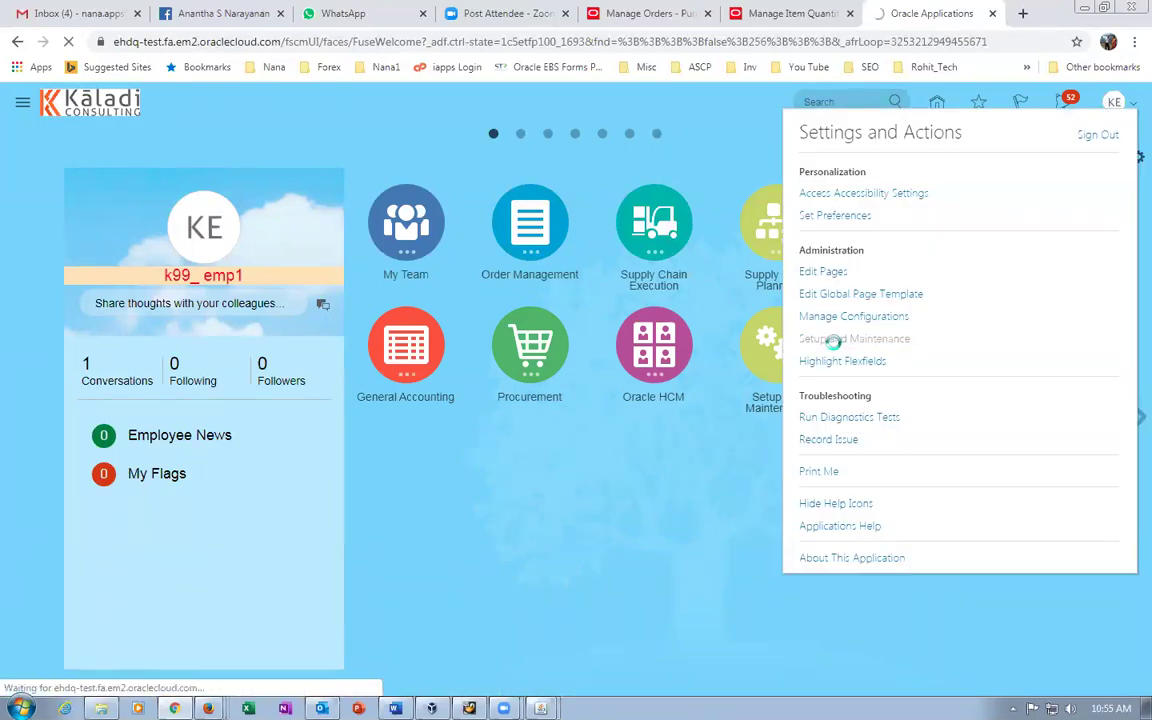
- Check the task table in the Costing_Setups Word document, then return to Chrome
key("alt+Tab")
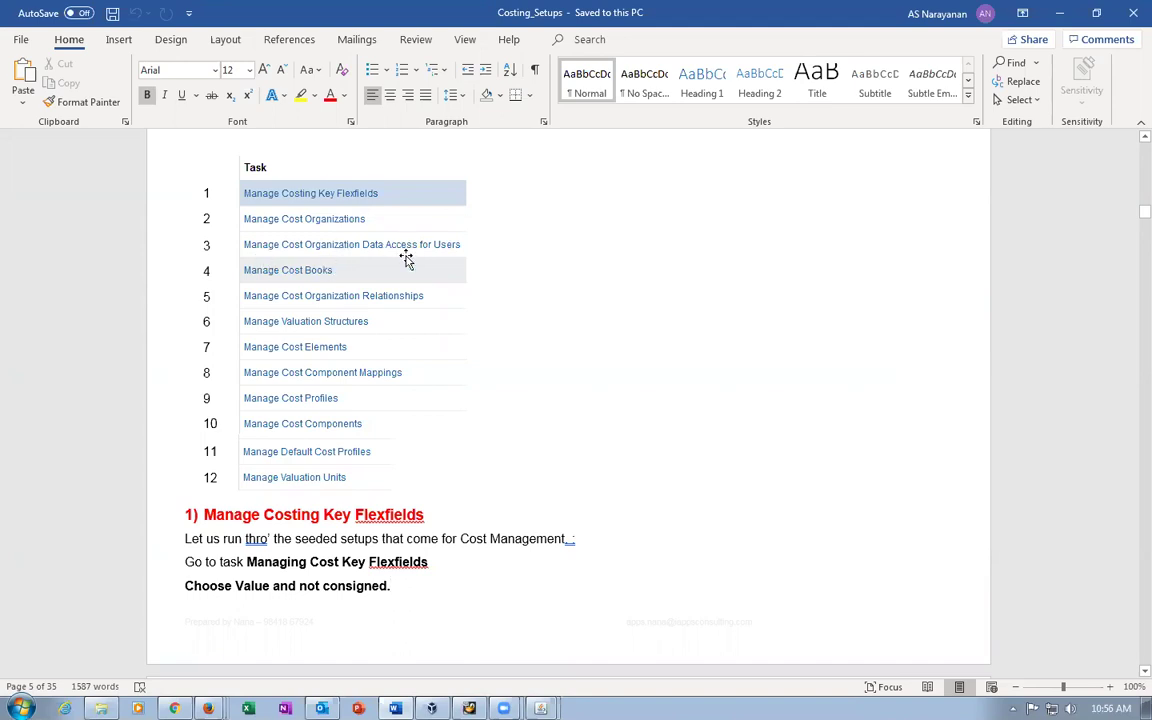
key("alt+Tab")
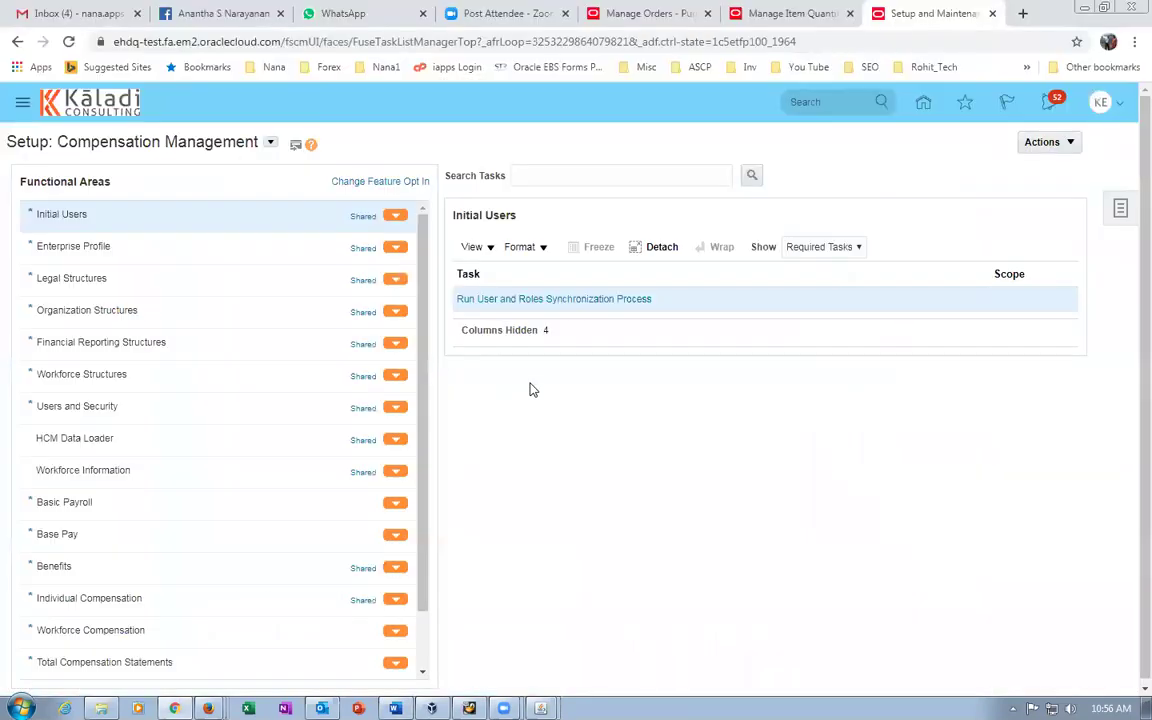
- Search setup tasks for man%data%access% and open Manage Data Access for Users
left_click(1121, 208)
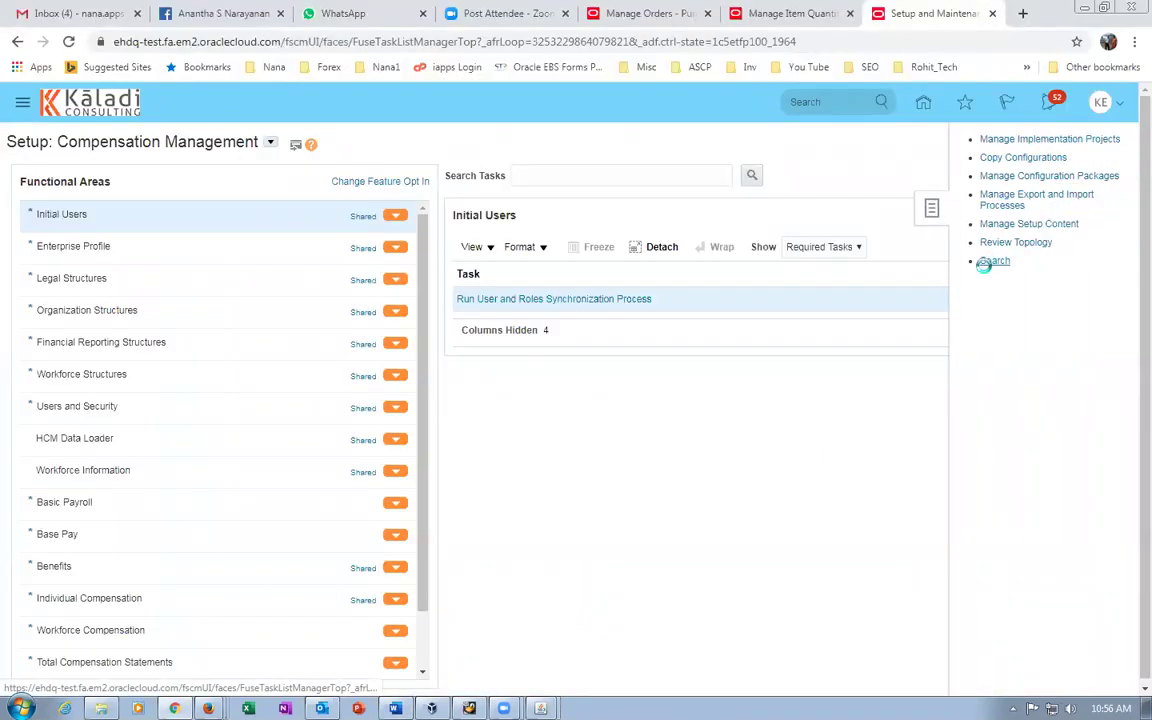
left_click(986, 262)
left_click(271, 182)
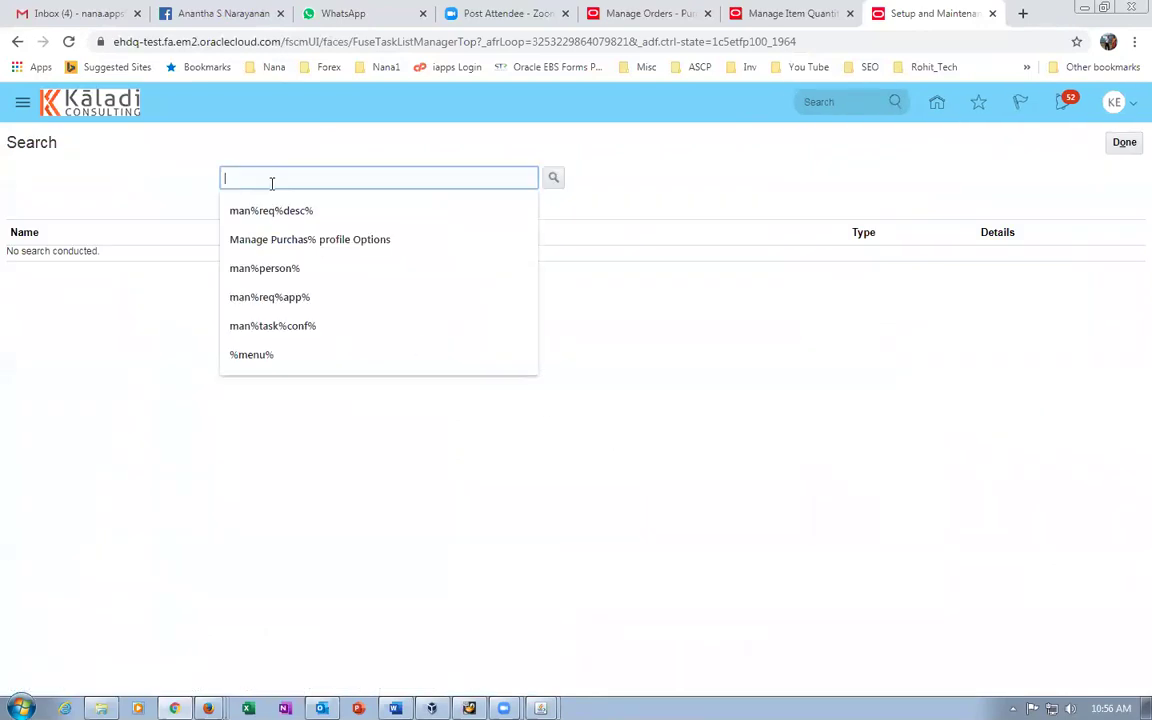
type("man%data%")
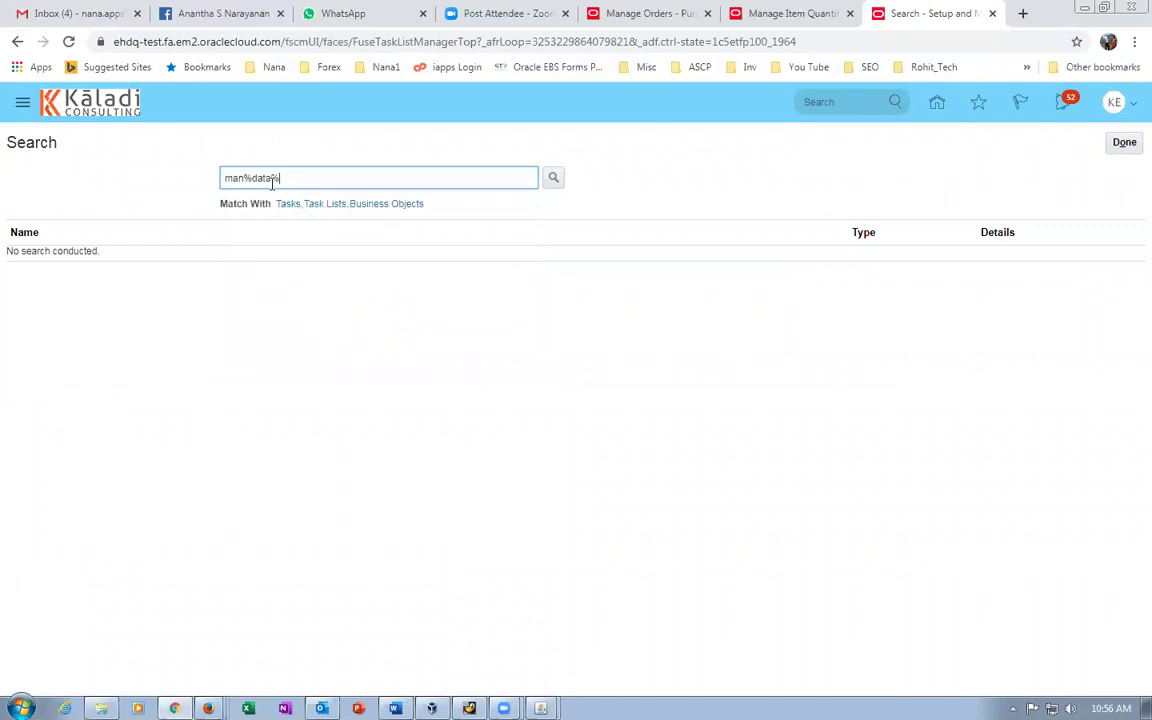
type("access%")
key("Return")
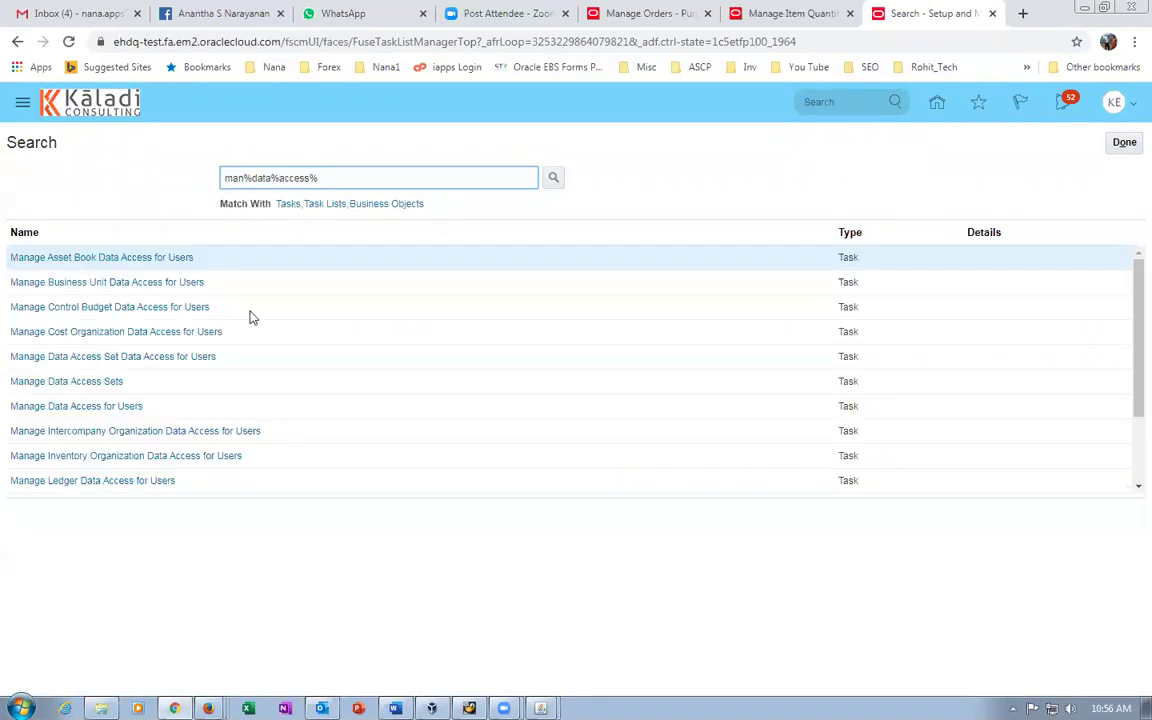
left_click(101, 406)
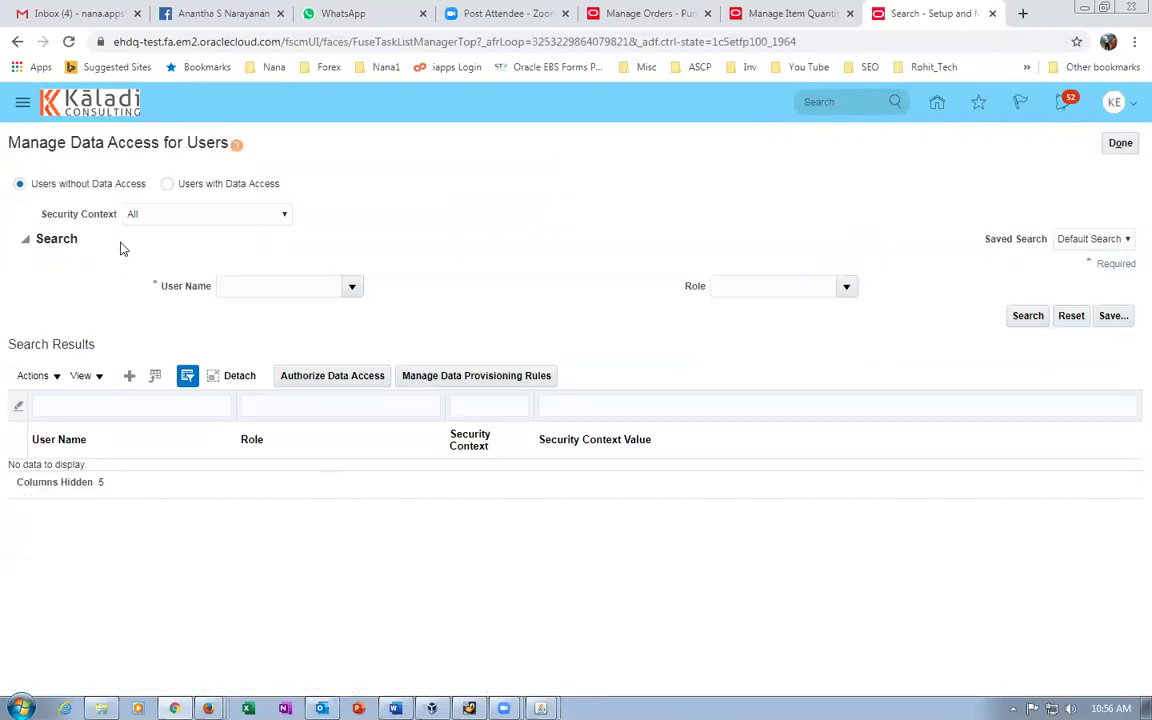
- Find k99_emp1's Cost Accountant data access, select the result, and start a new access entry
left_click(167, 184)
left_click(278, 286)
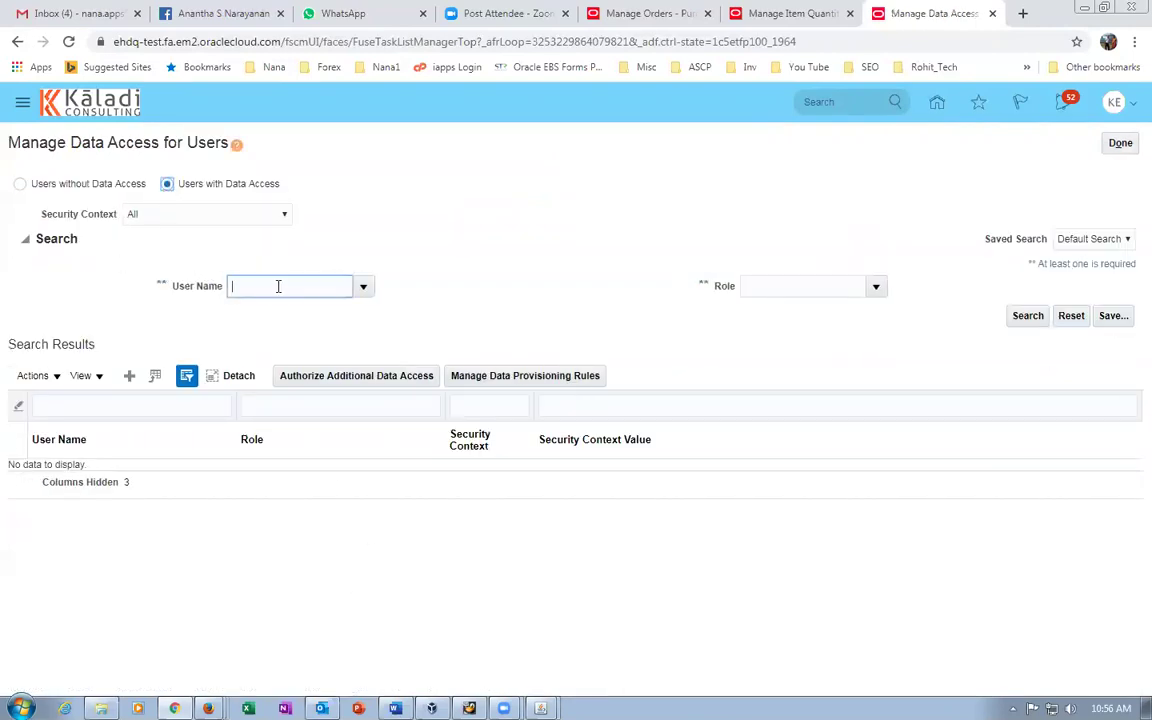
type("k99_emp1")
key("Tab")
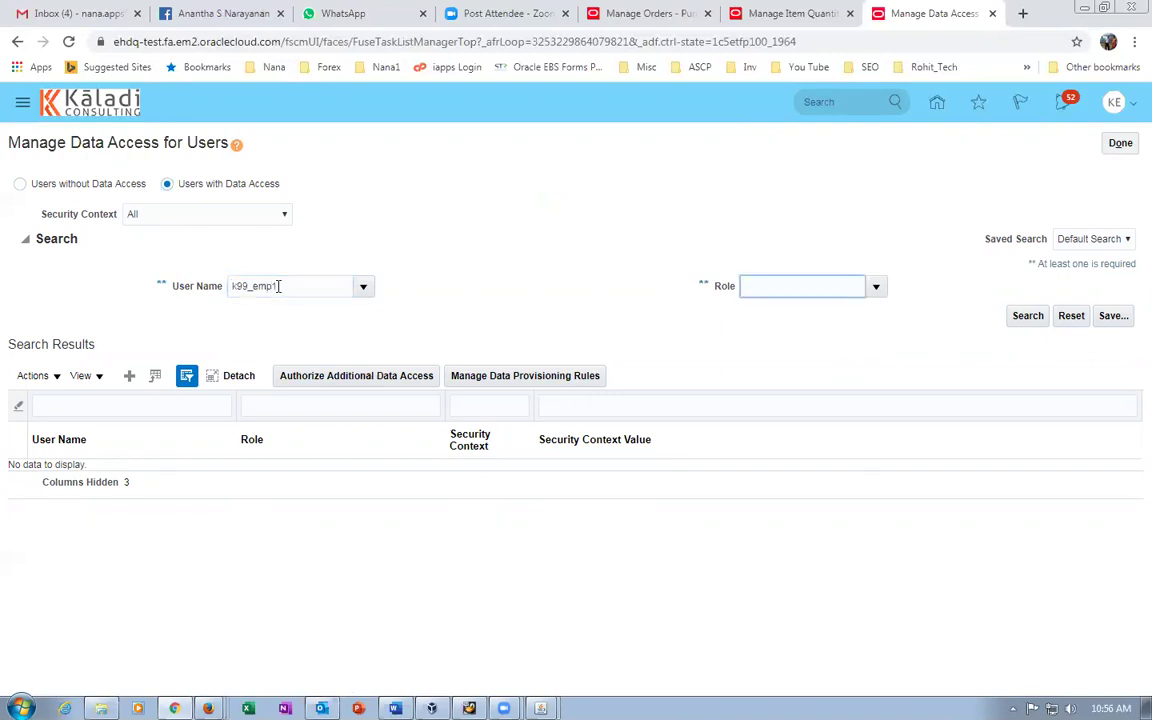
type("cost")
key("Tab")
left_click(1024, 326)
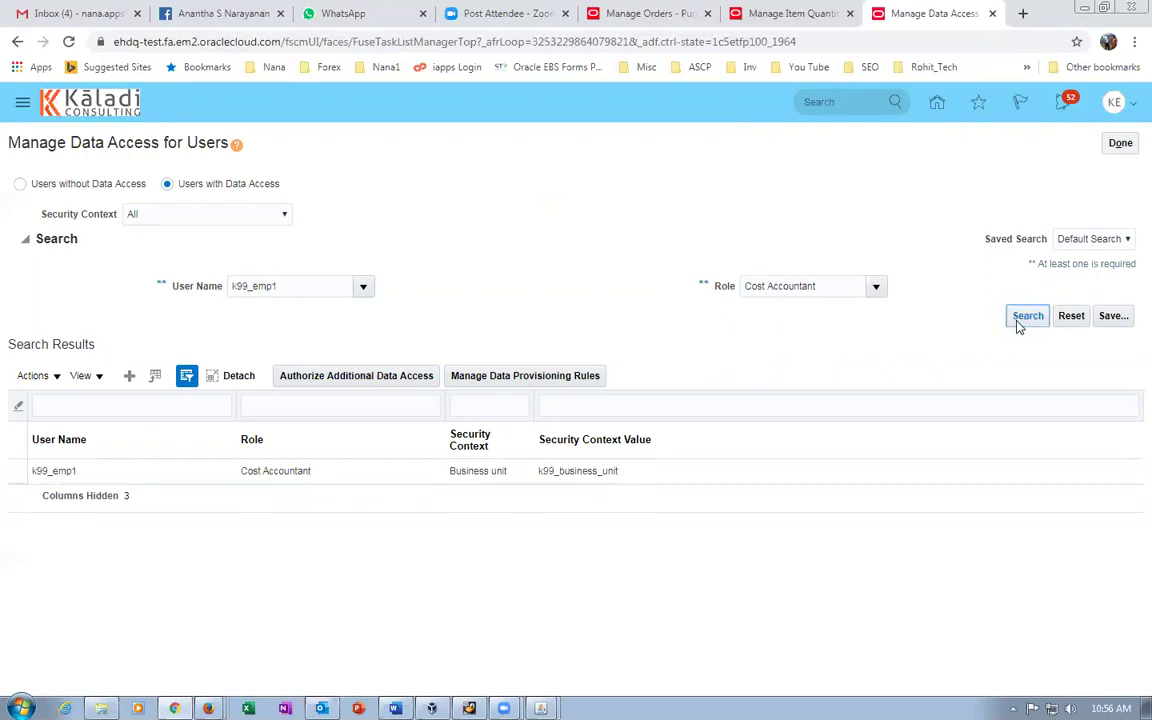
left_click(364, 474)
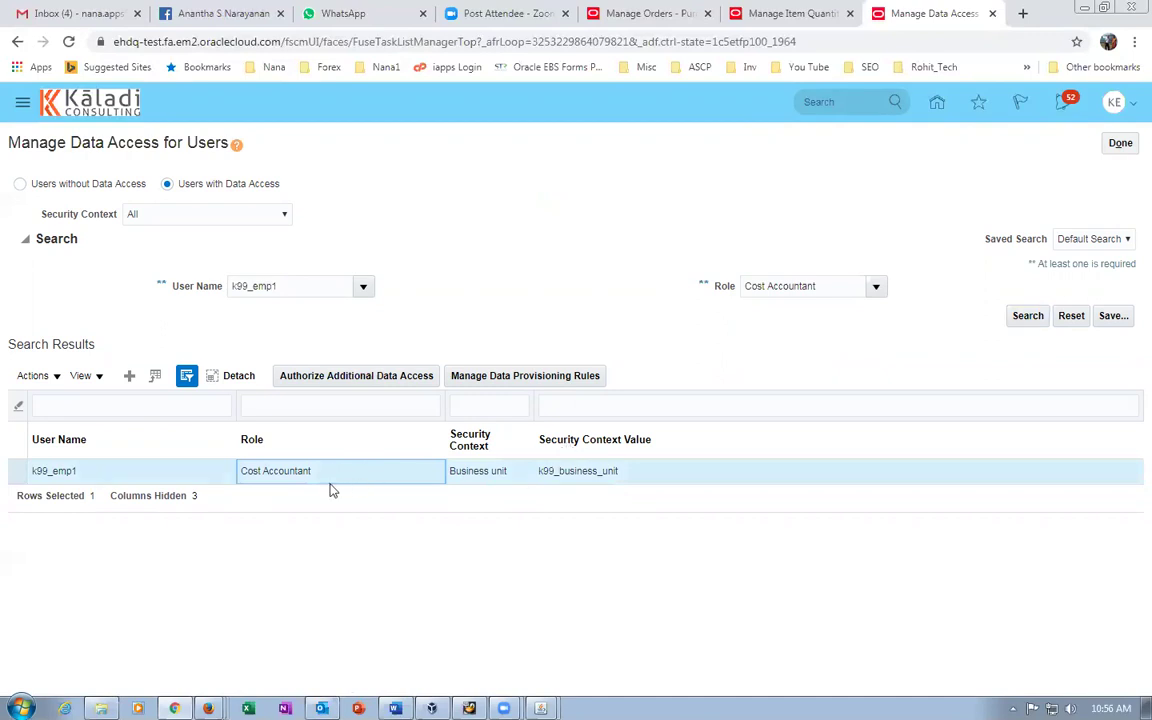
left_click(134, 376)
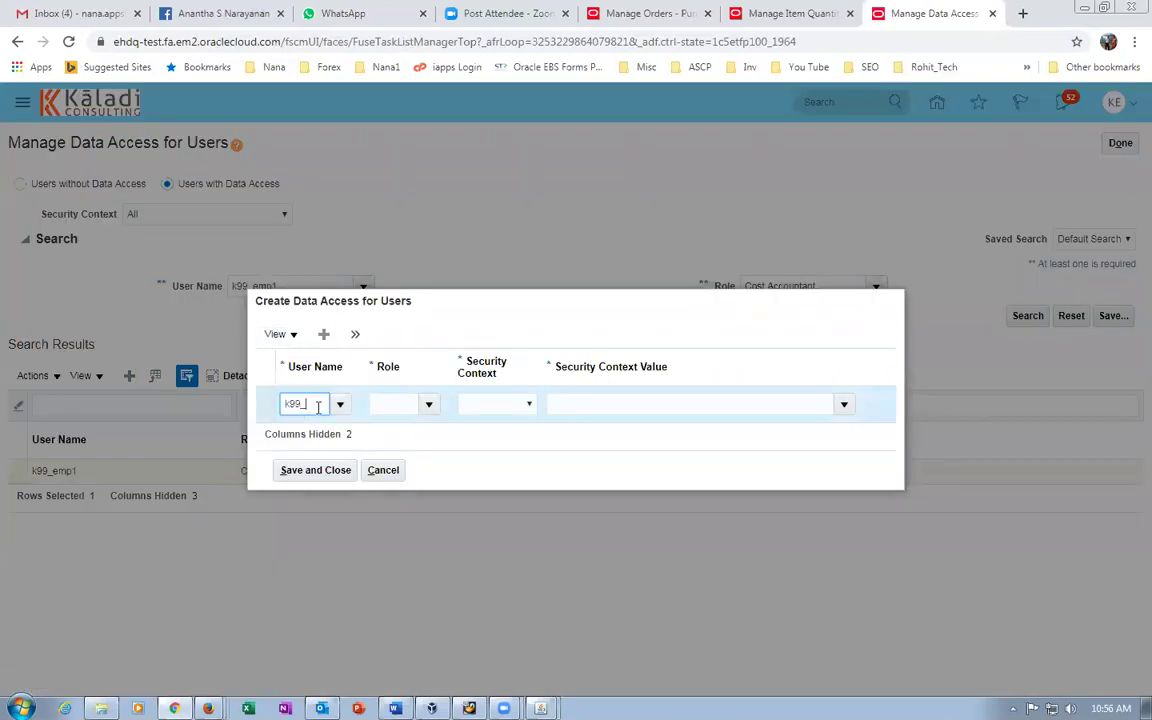
- Enter user k99_emp1, role Cost Accountant, security context Cost organization, value k99_cost_org
type("k99_emp1")
key("Tab")
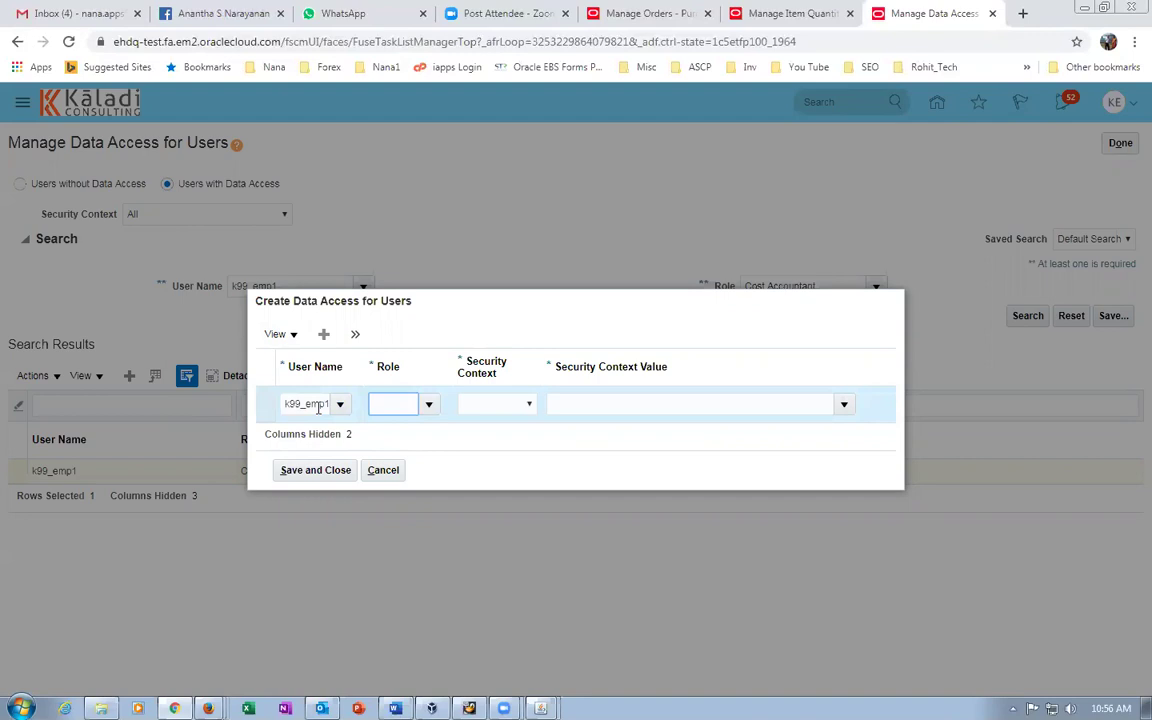
type("cost")
key("Tab")
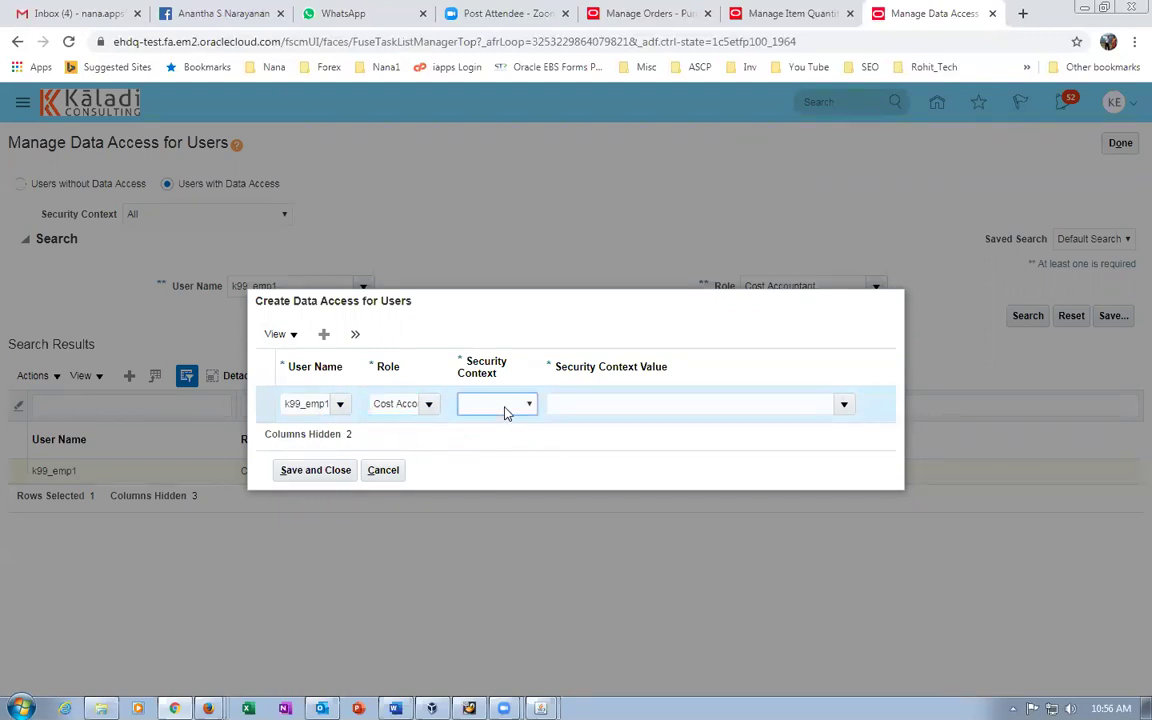
left_click(506, 406)
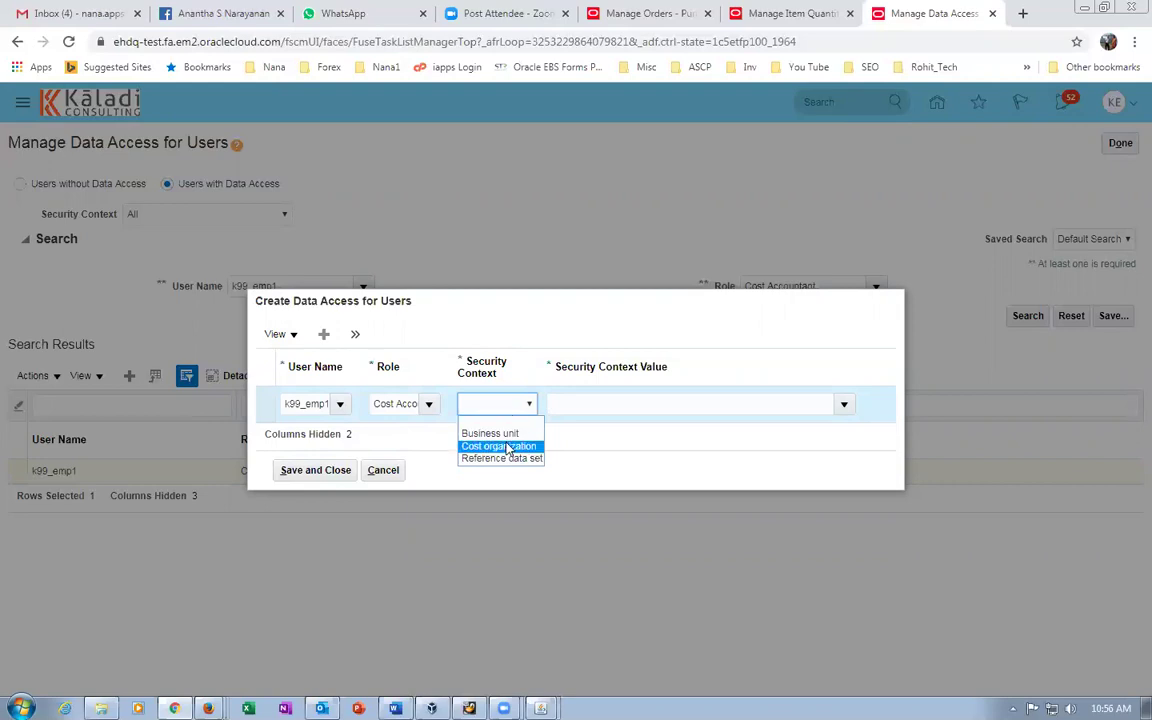
left_click(490, 446)
left_click(594, 403)
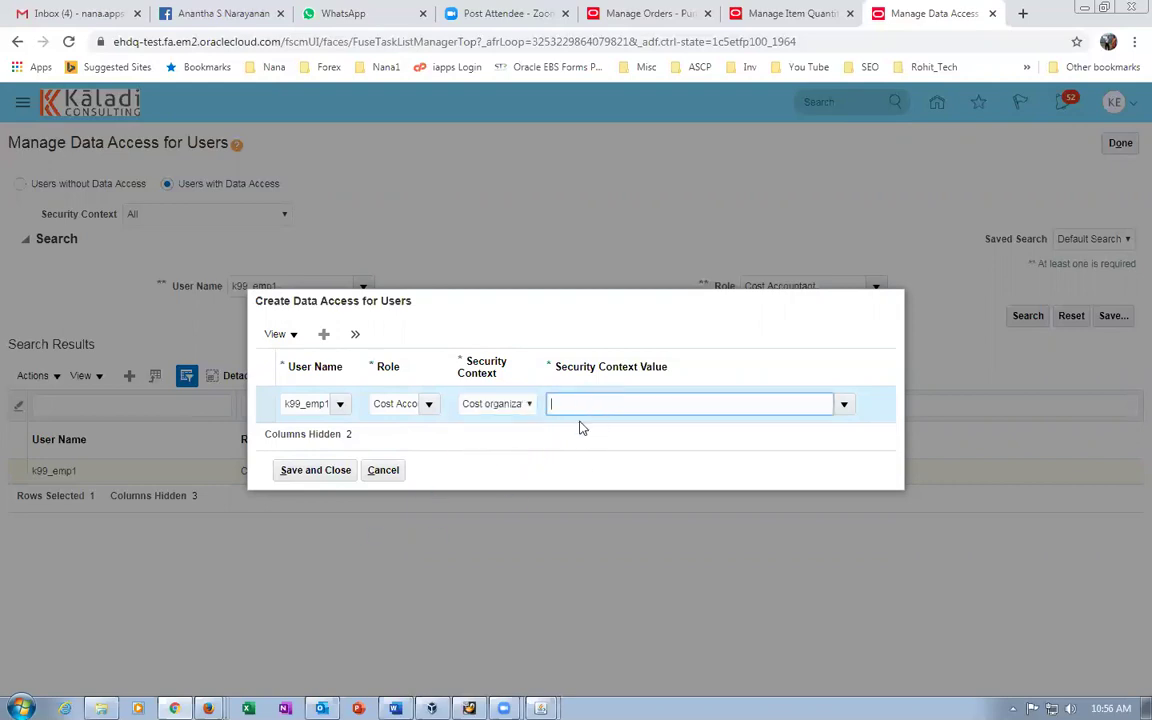
type("k99")
key("Tab")
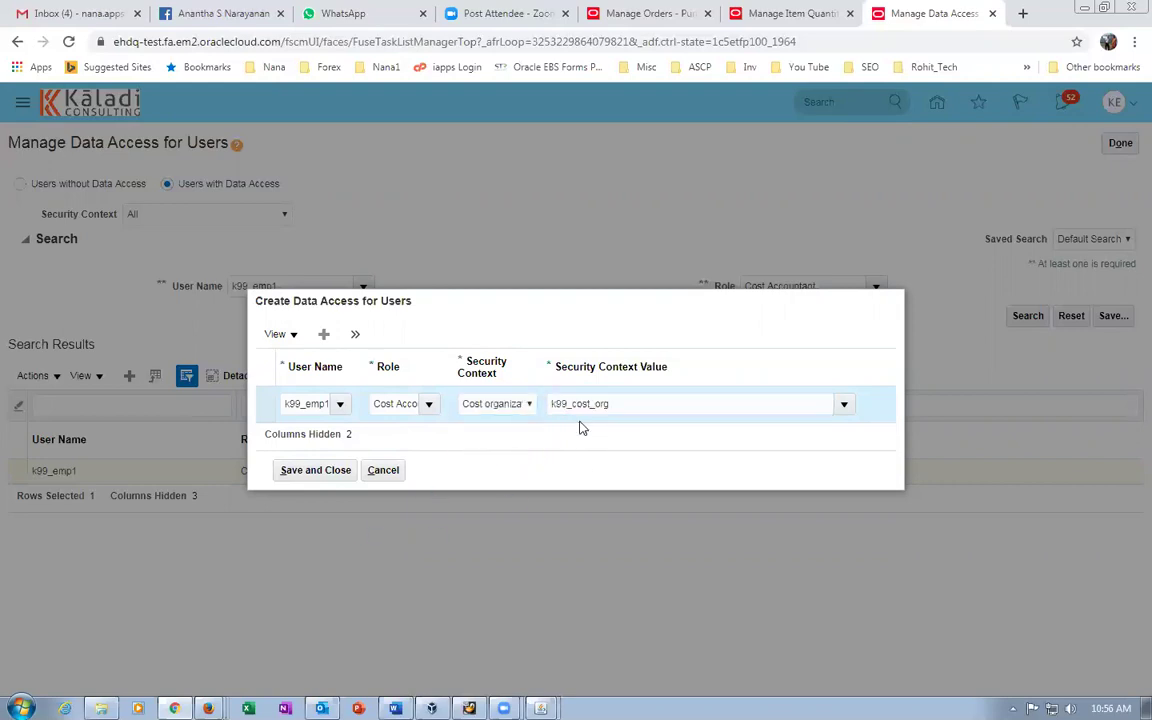
- Save the new data access, rerun the search to confirm it, and finish the task
left_click(304, 473)
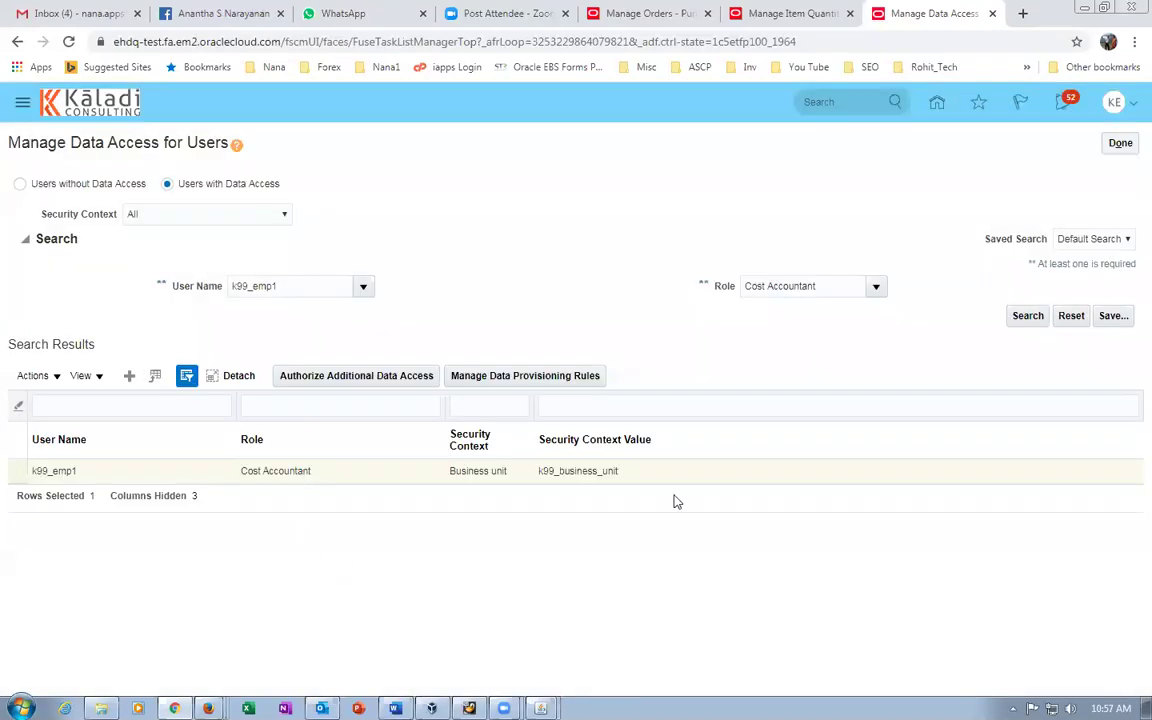
left_click(1013, 319)
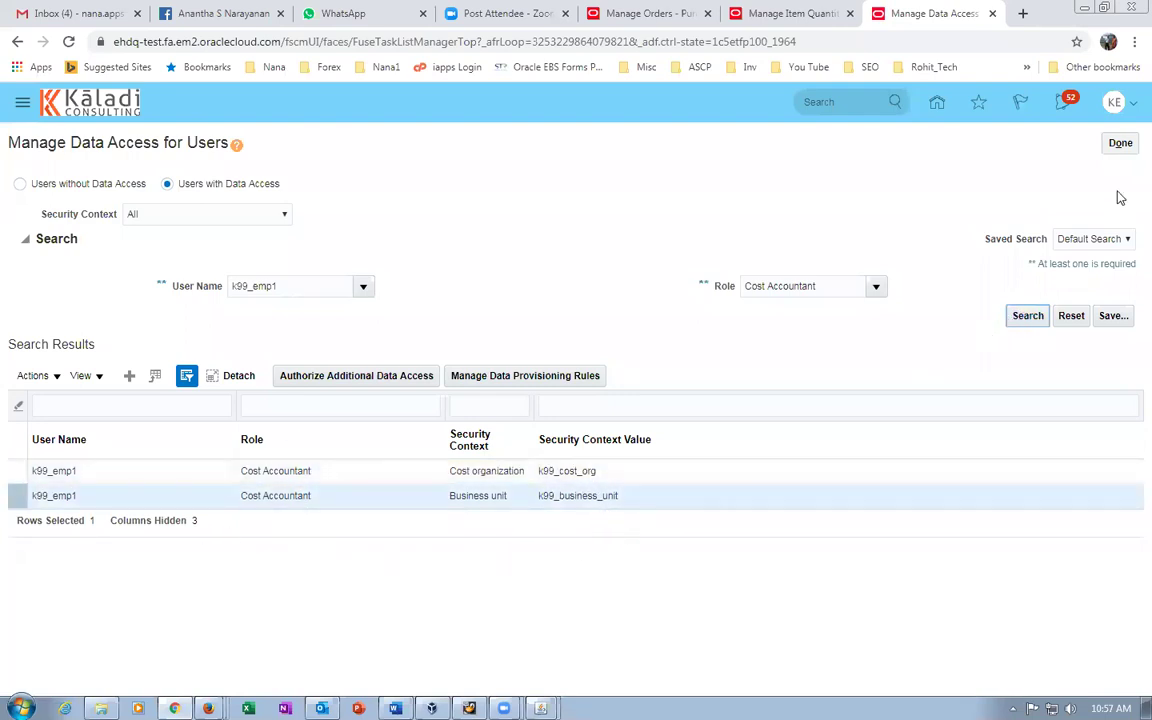
left_click(1122, 144)
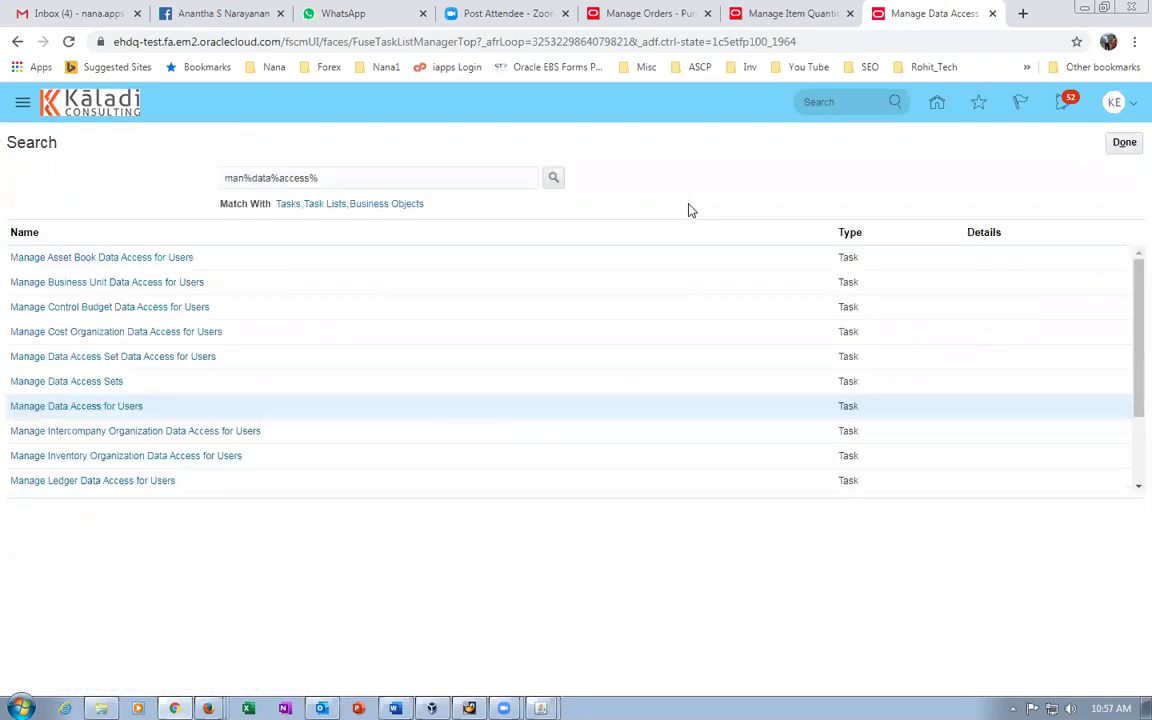
- After checking the Costing_Setups notes, search man%cost%book% and open Manage Cost Books
key("alt+Tab")
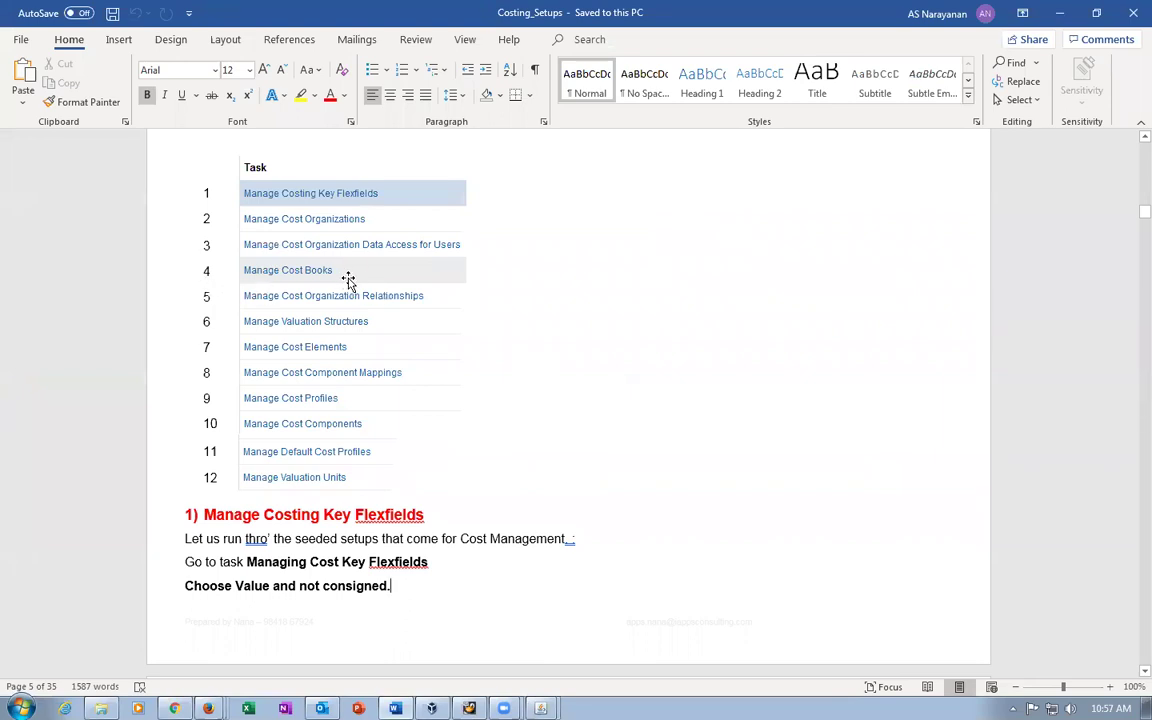
key("alt+Tab")
left_click(341, 172)
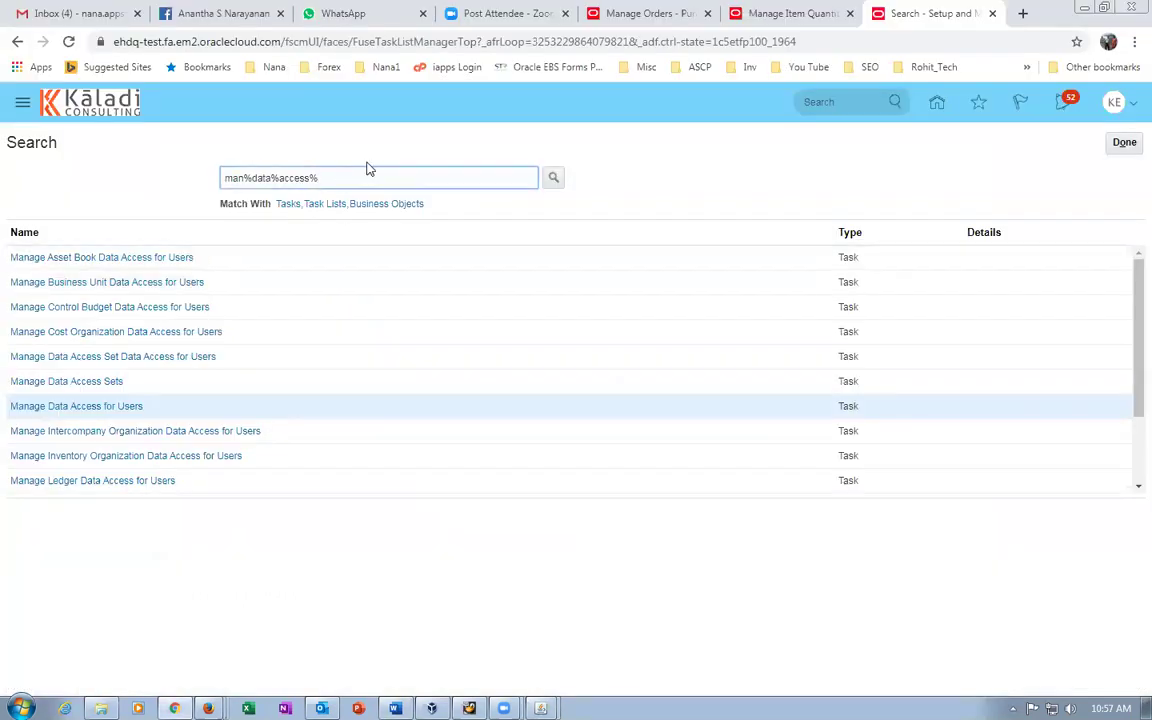
key("BackSpace")
key("BackSpace")
key("BackSpace")
key("BackSpace")
key("BackSpace")
key("BackSpace")
key("BackSpace")
key("BackSpace")
key("BackSpace")
key("BackSpace")
key("BackSpace")
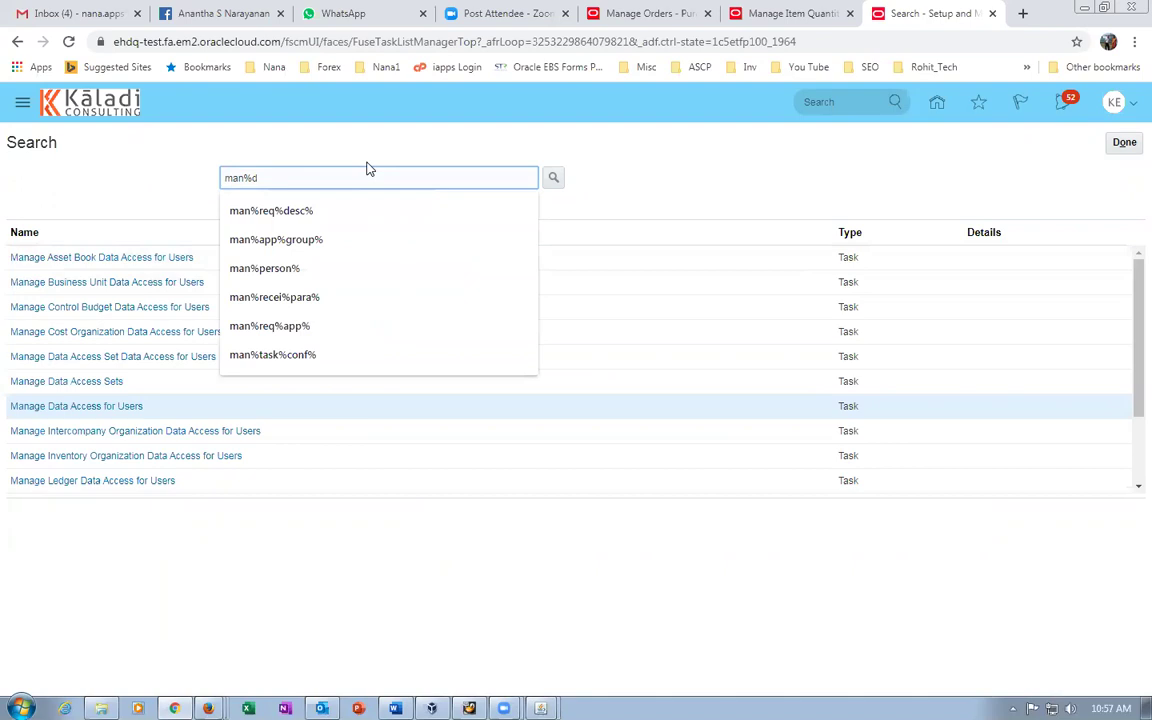
key("BackSpace")
type("cost%book%")
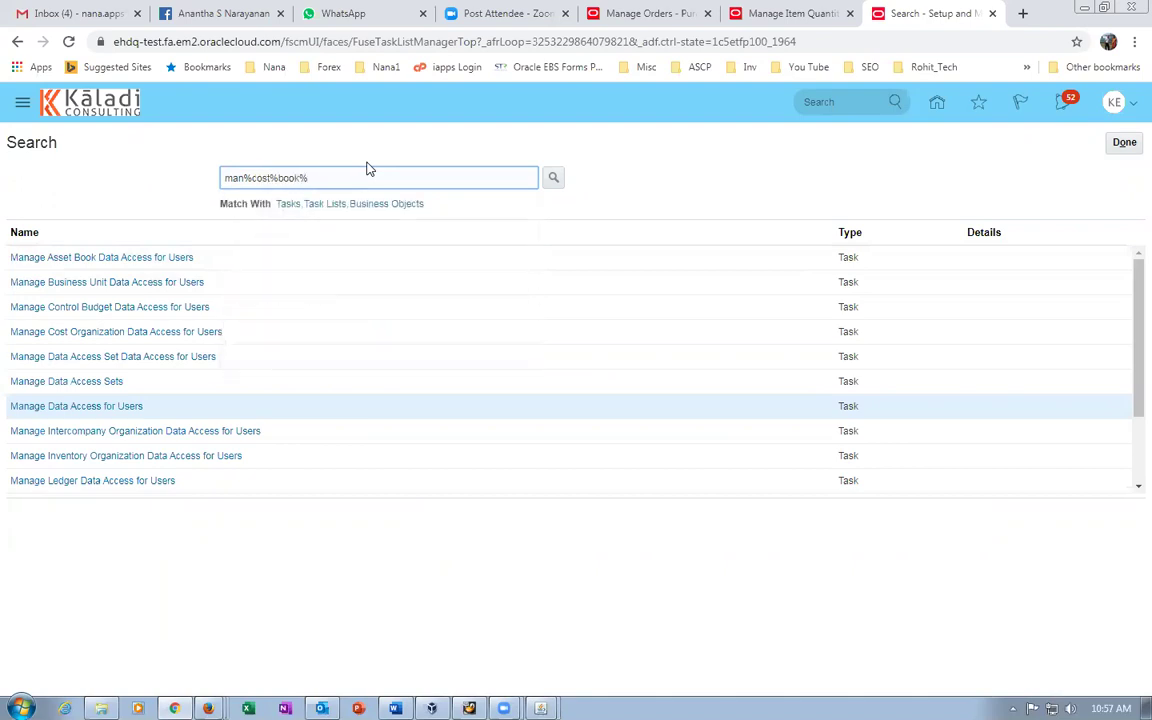
key("Return")
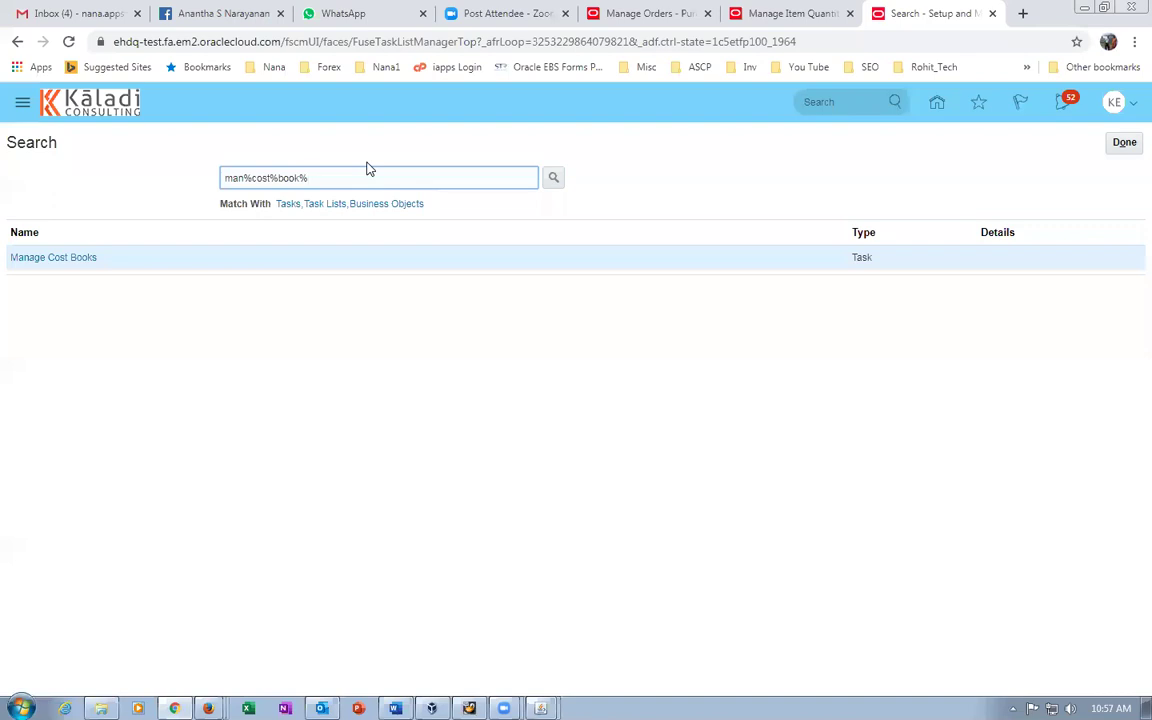
left_click(40, 258)
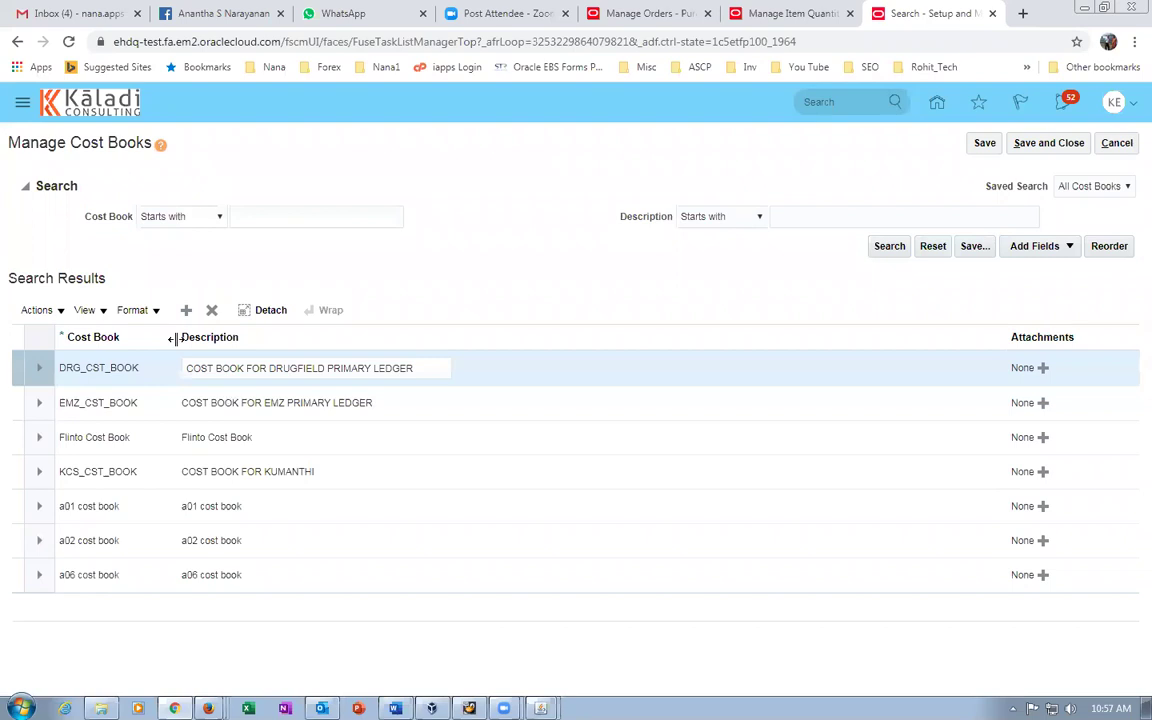
- Add a cost book row named k99_cost_book with description k99_cost_book
left_click(186, 310)
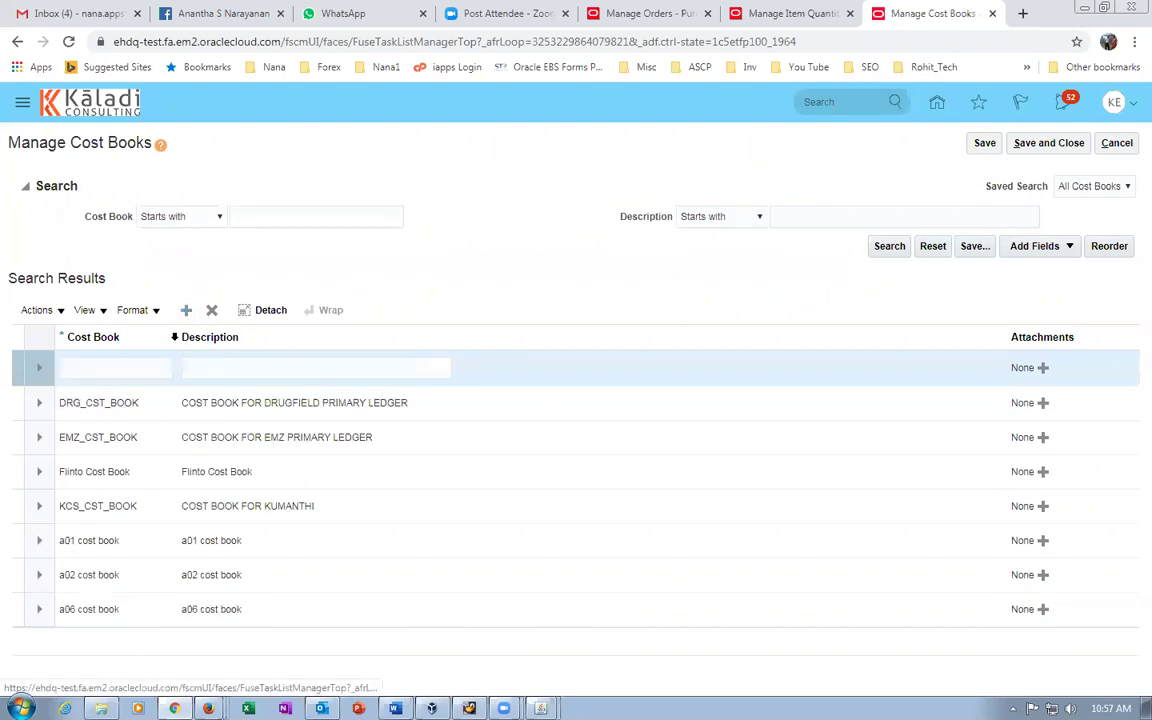
left_click(139, 369)
type("k99_cost_book")
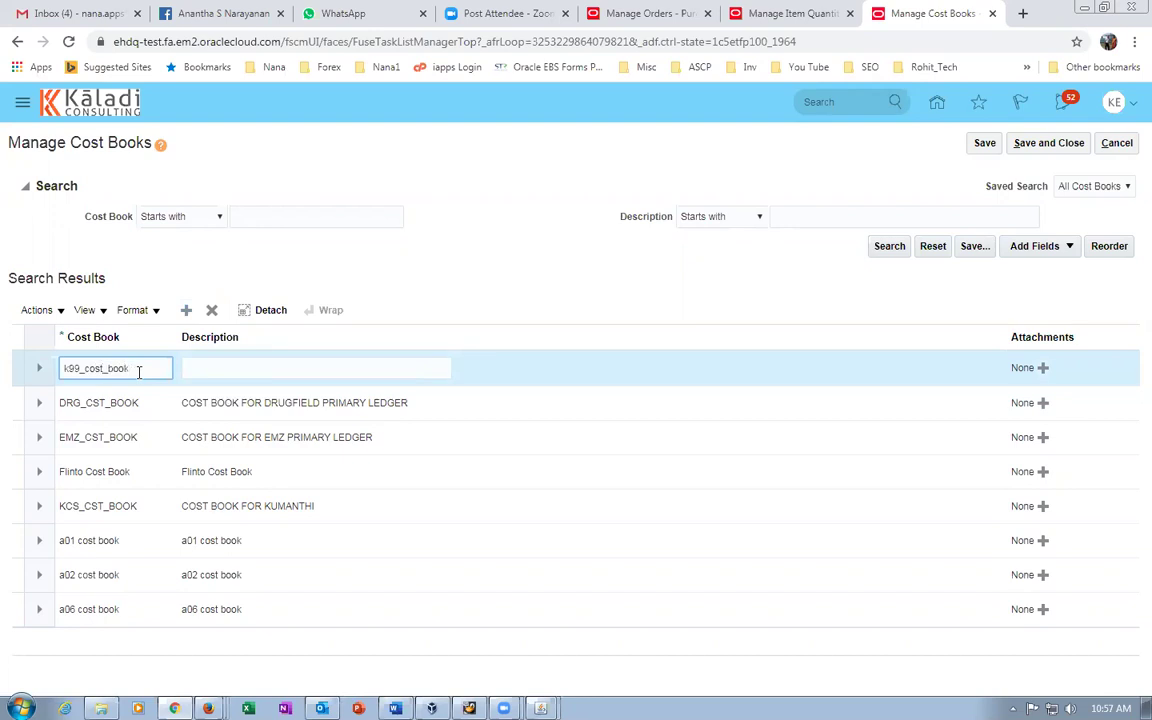
left_click_drag(134, 369, 42, 375)
key("ctrl+c")
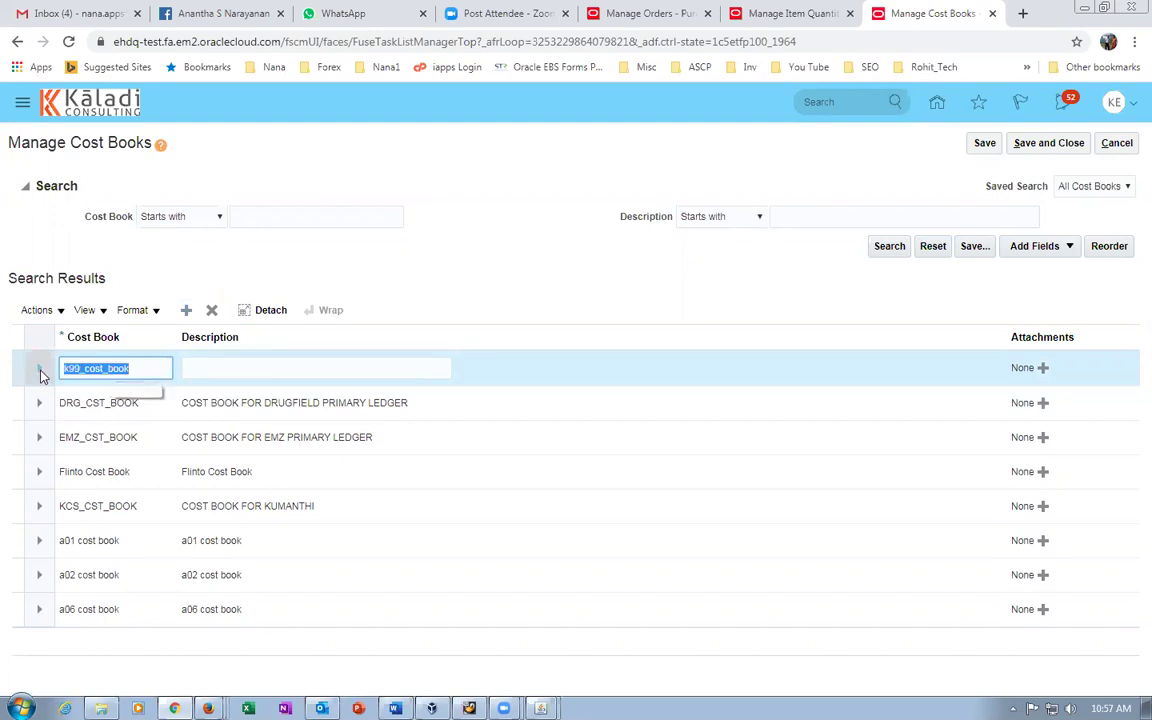
left_click(224, 368)
key("ctrl+v")
left_click(404, 314)
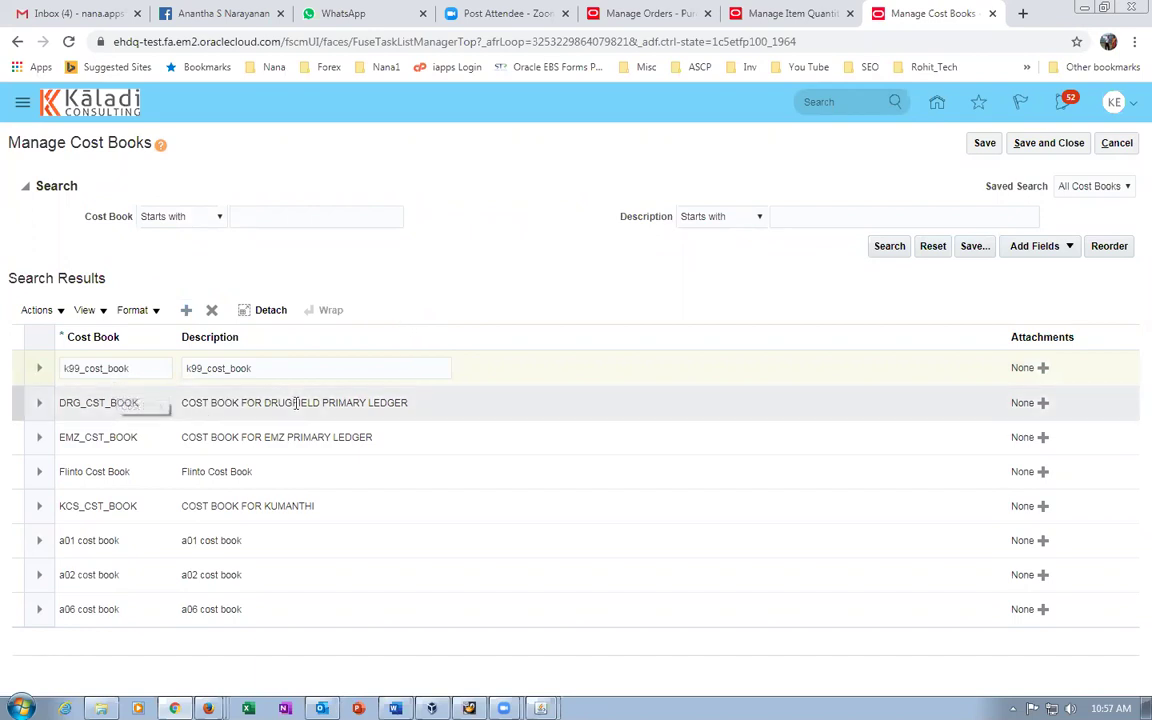
- Save the cost book, close Manage Cost Books, and switch to the Costing_Setups document
left_click(985, 144)
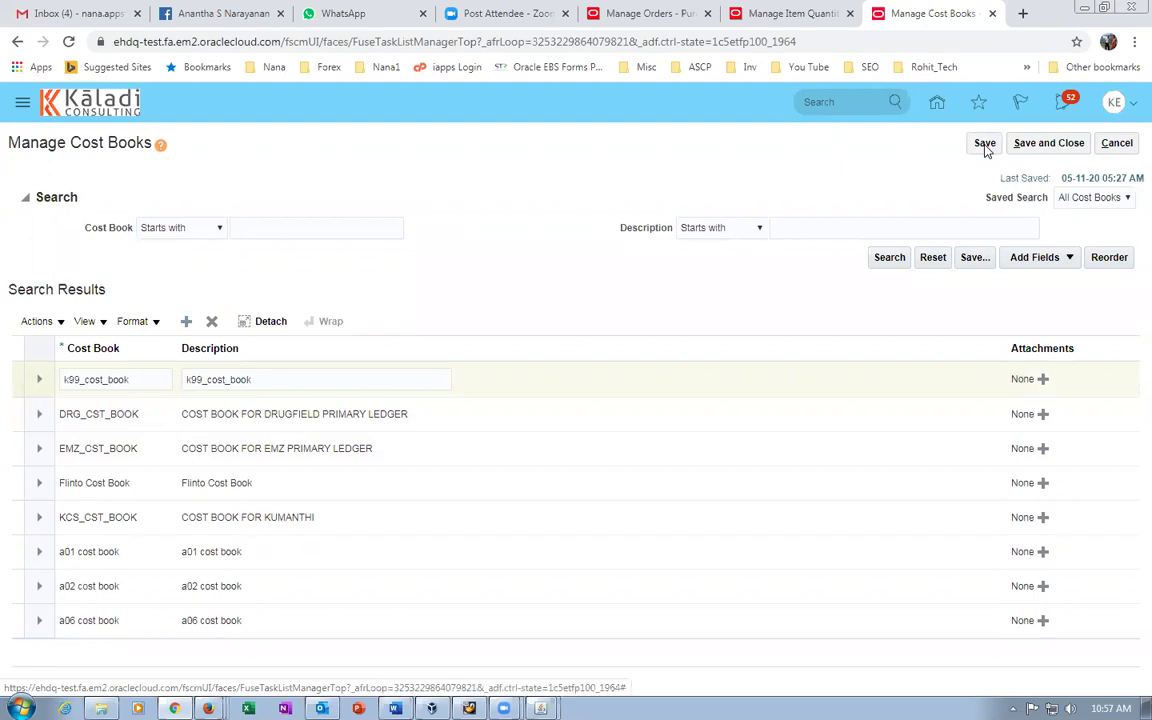
left_click(1045, 148)
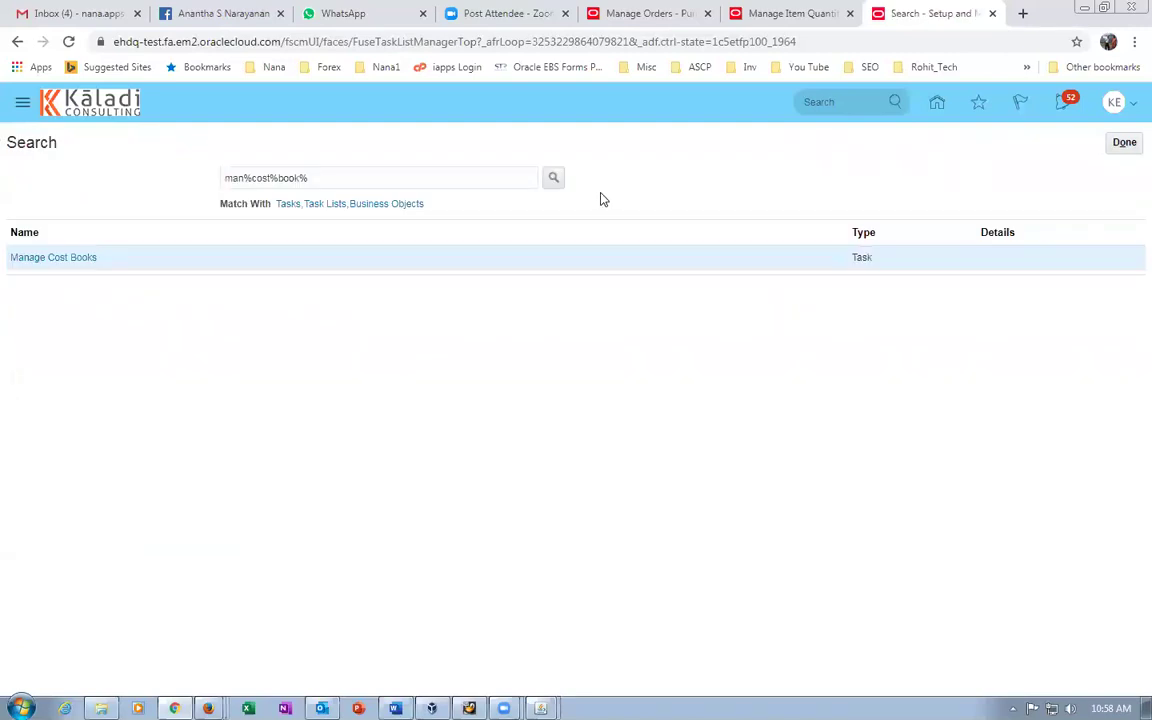
key("alt+Tab")
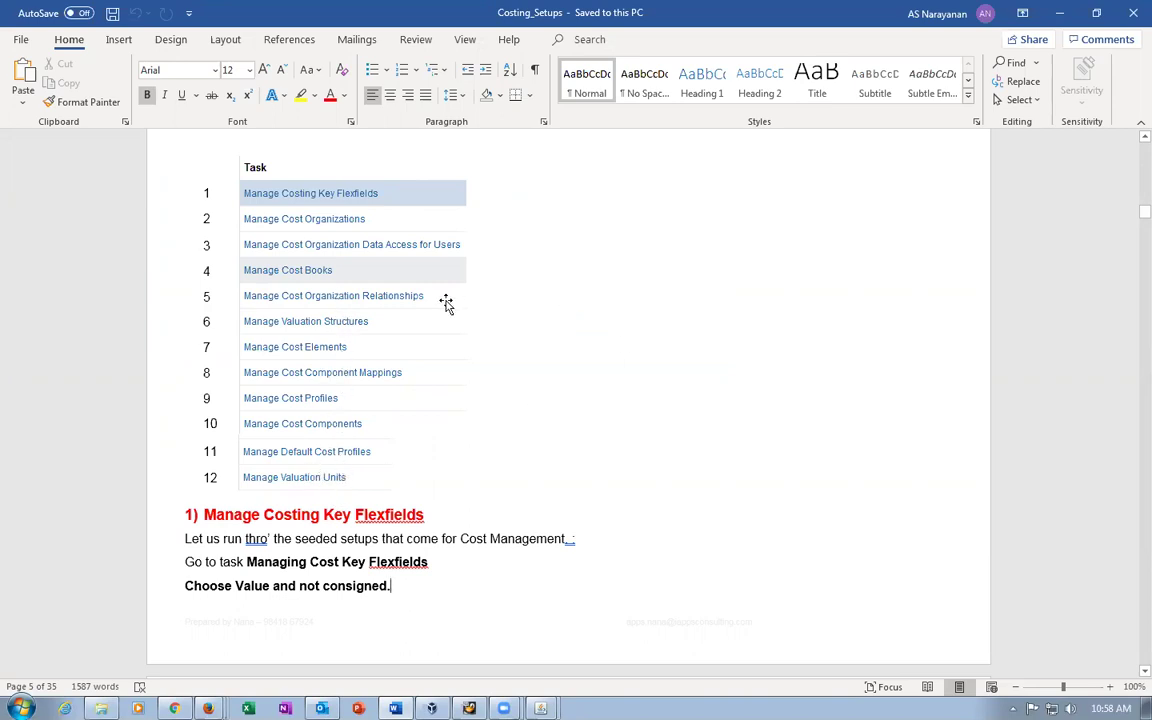
left_click(561, 308)
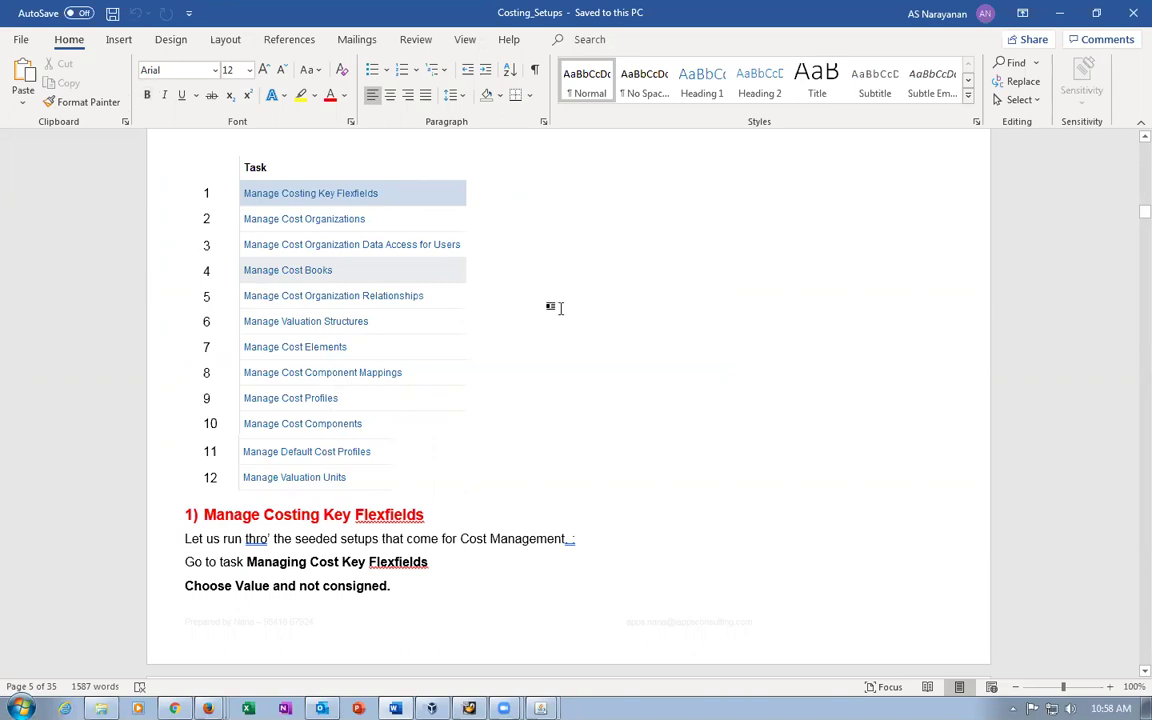